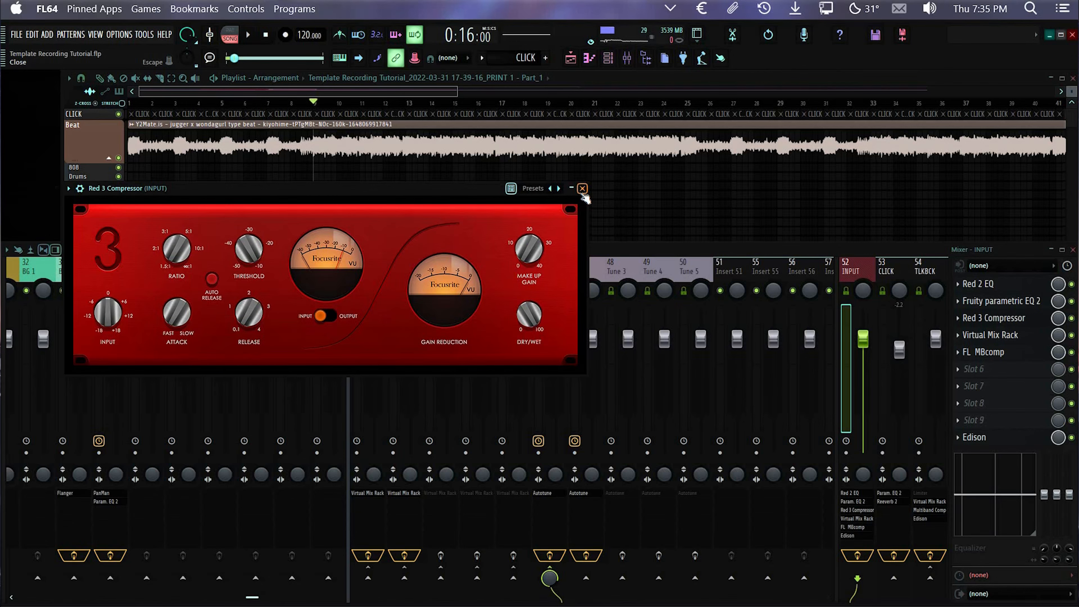
# Examine the INPUT track's Red 3 Compressor and look through the plugin performance monitor's list
pyautogui.click(968, 318)
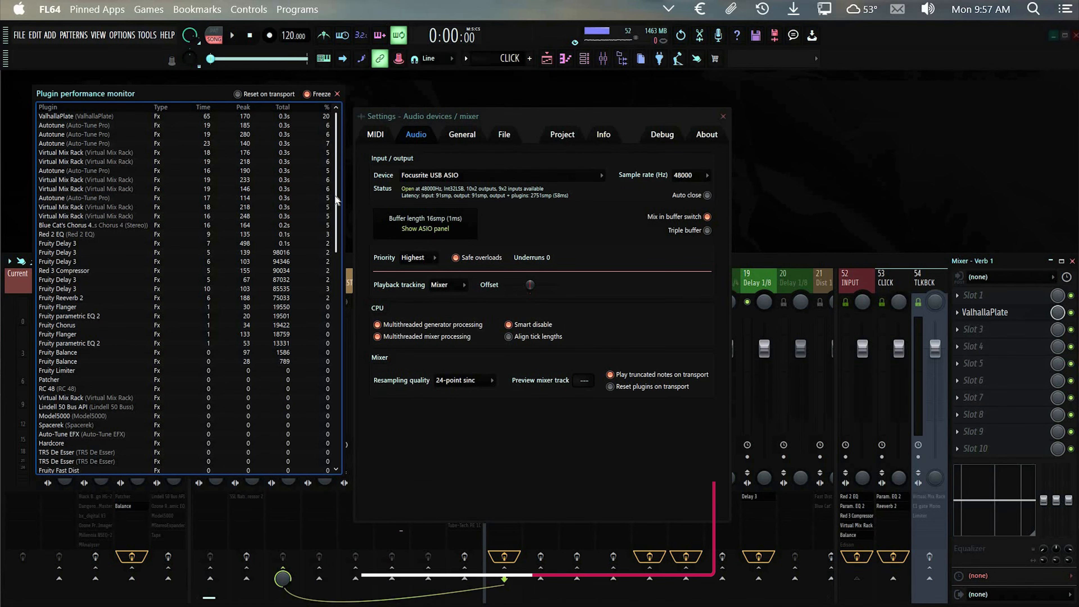
pyautogui.scroll(-7, 333, 268)
pyautogui.scroll(7, 338, 255)
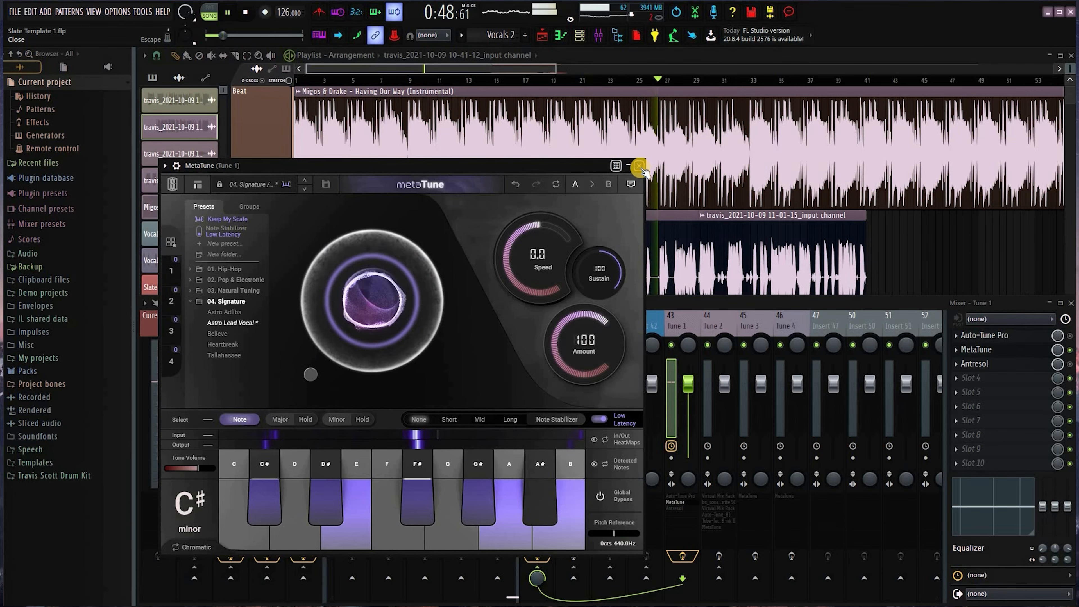
# Close the MetaTune window on the Tune 1 track, pausing and resuming song playback
pyautogui.click(639, 166)
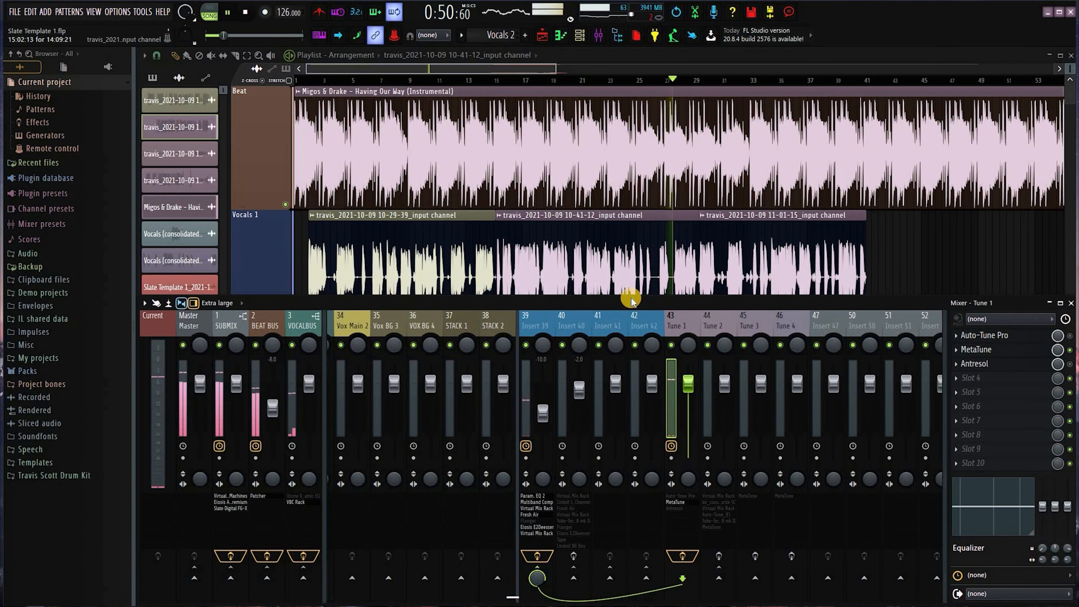
pyautogui.press('space')
pyautogui.press('space')
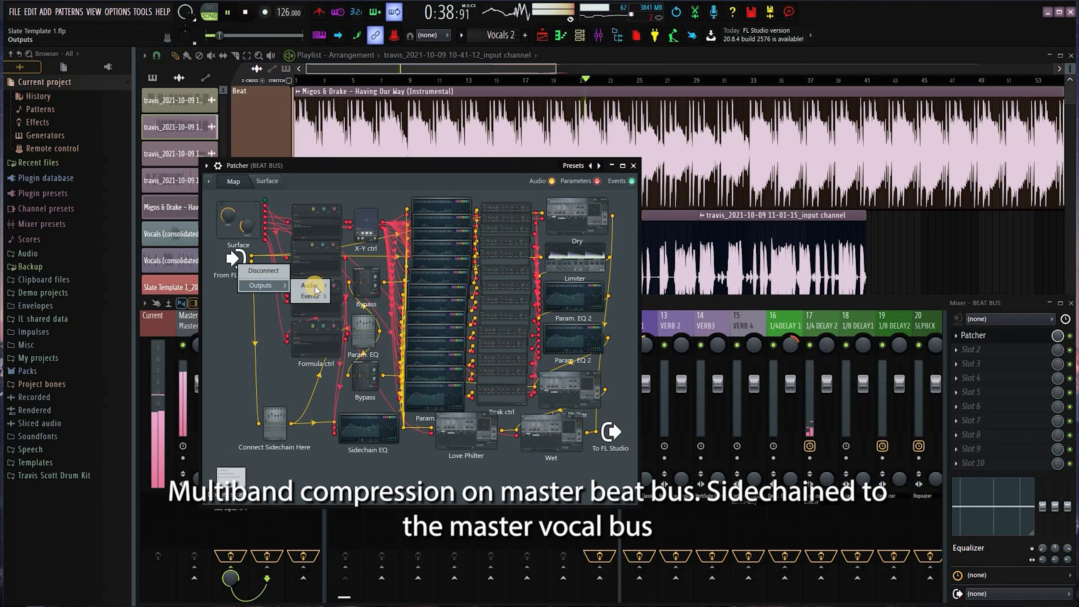
# Inspect the BEAT BUS Patcher's audio outputs, its surface controls and the Youlean Multiband Sidechain preset, closing Patcher at the end
pyautogui.moveTo(261, 285)
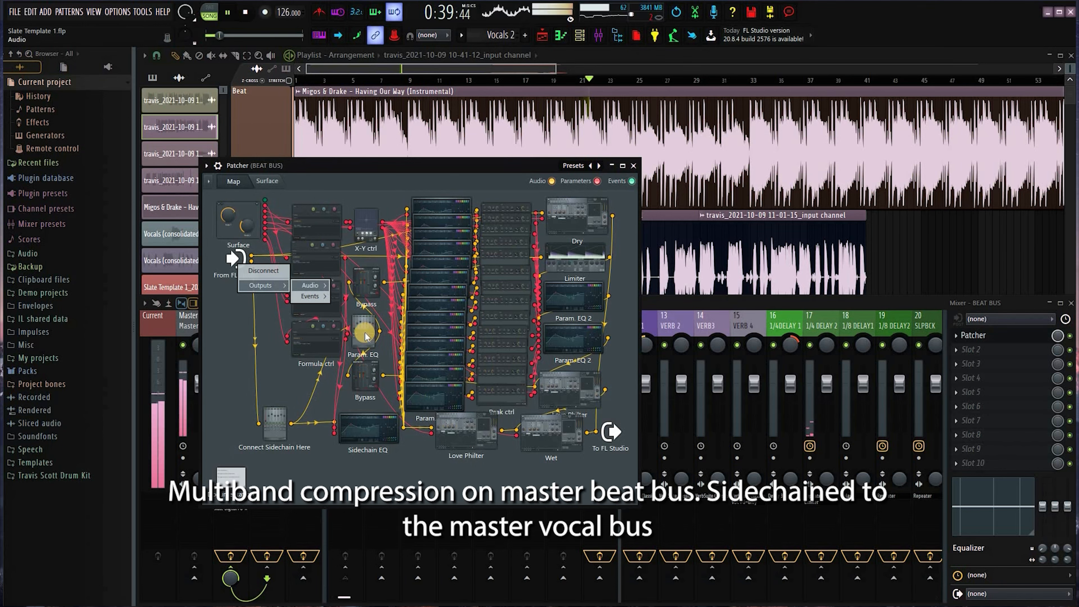
pyautogui.moveTo(311, 286)
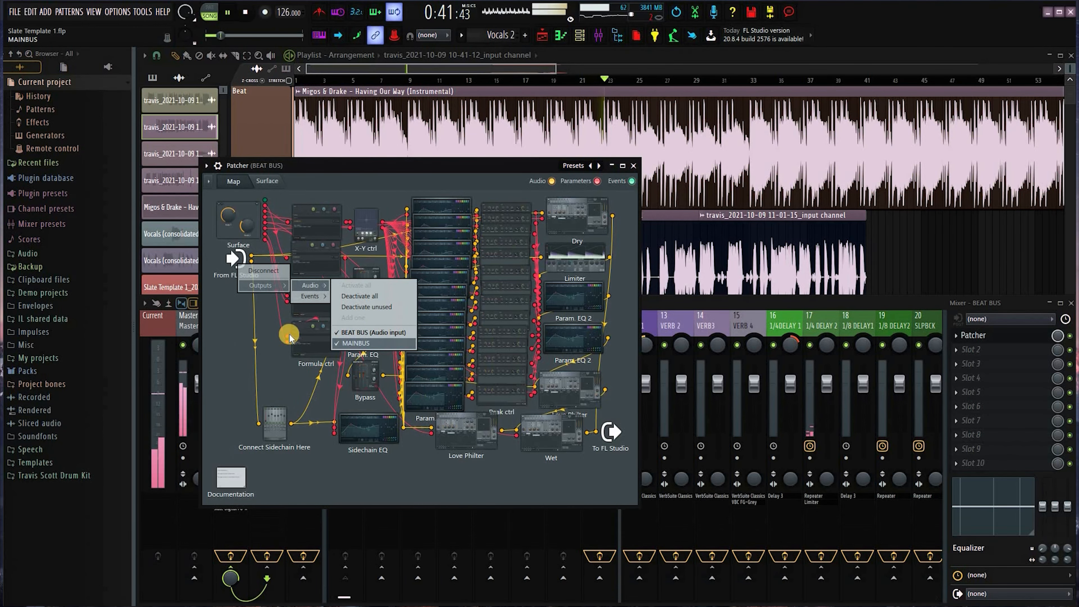
pyautogui.click(253, 302)
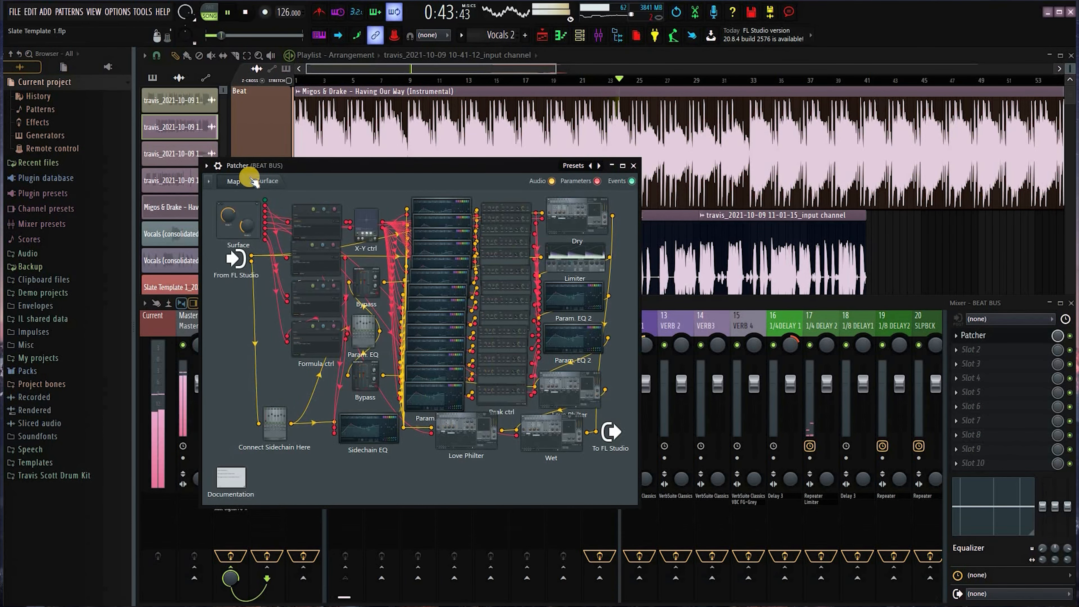
pyautogui.click(503, 166)
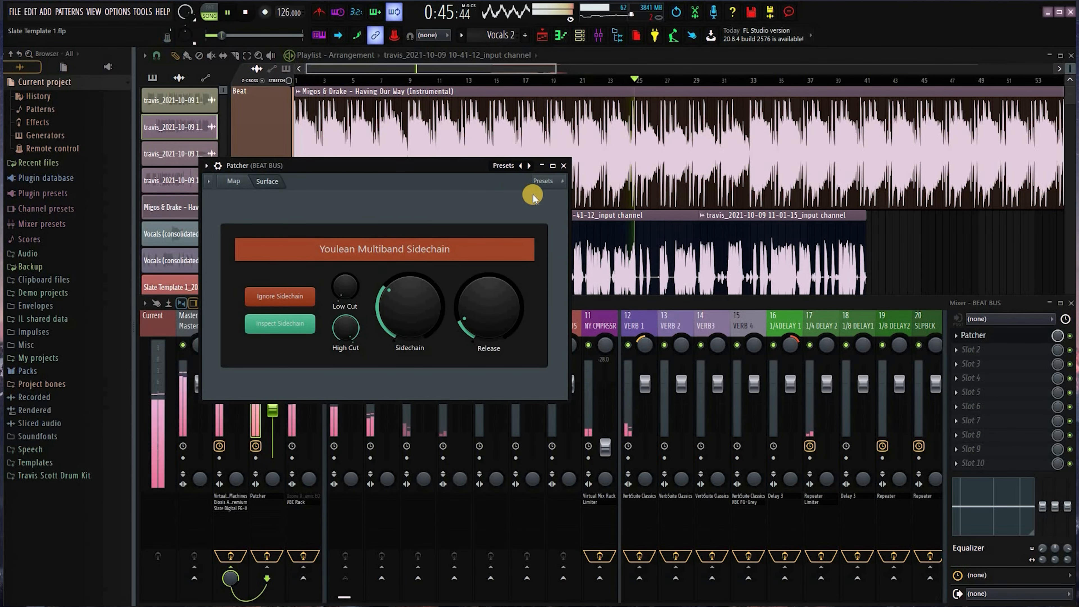
pyautogui.moveTo(546, 217)
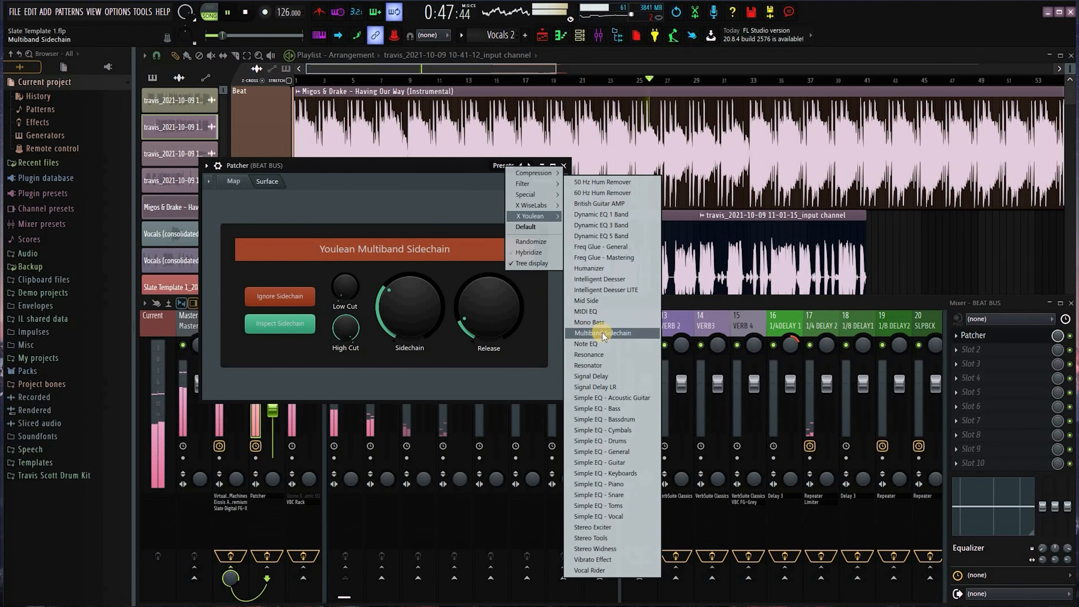
pyautogui.click(564, 165)
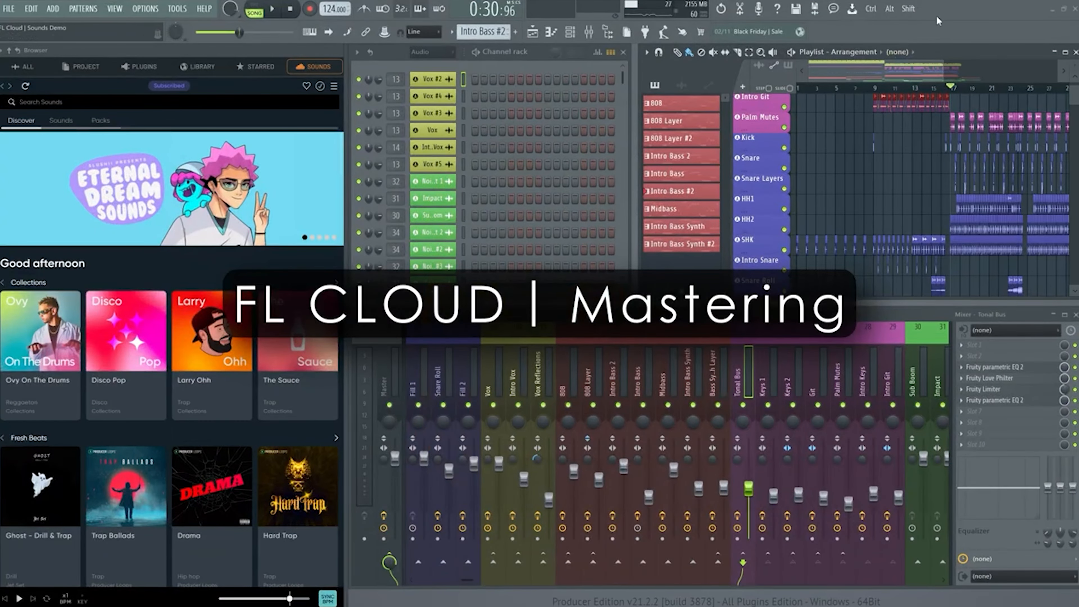
# Open the Master export dialog for the FL Cloud project and view its export type options
pyautogui.press('space')
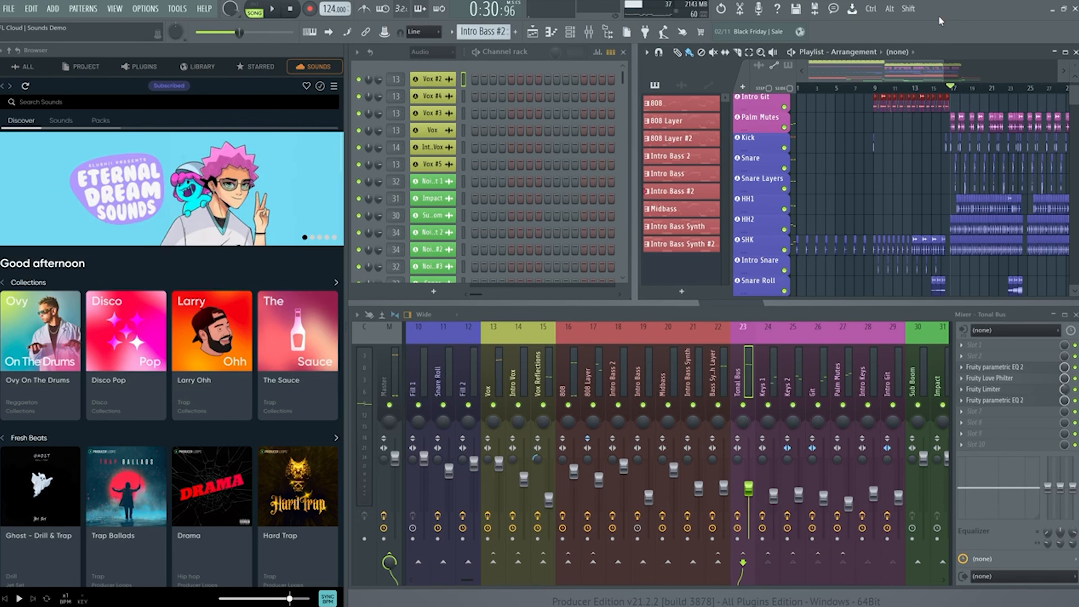
pyautogui.hotkey('ctrl', 'r')
pyautogui.press('Return')
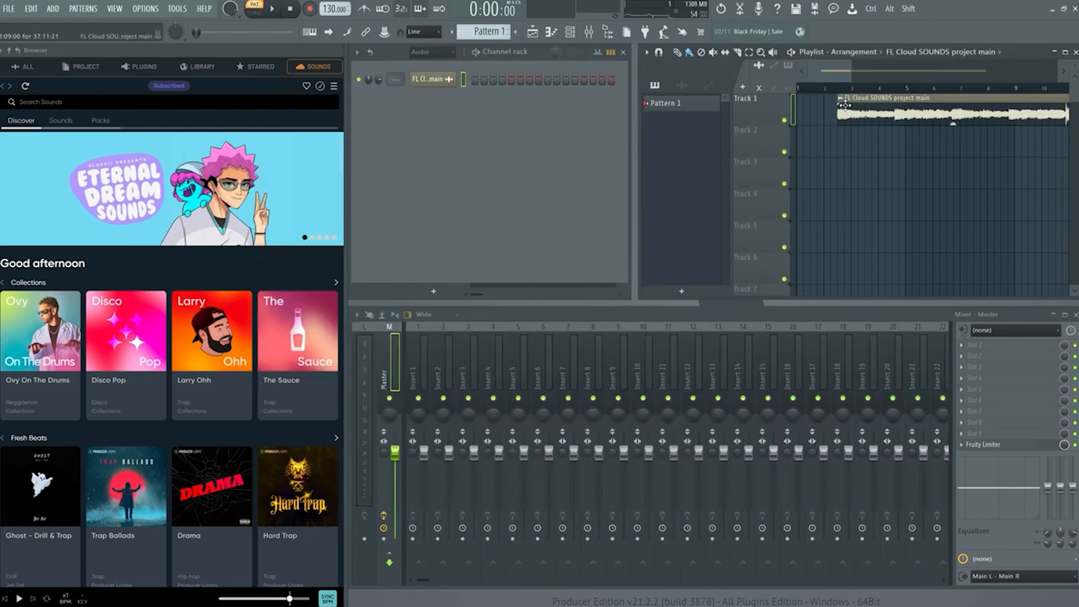
pyautogui.rightClick(421, 374)
pyautogui.moveTo(467, 372)
pyautogui.click(574, 344)
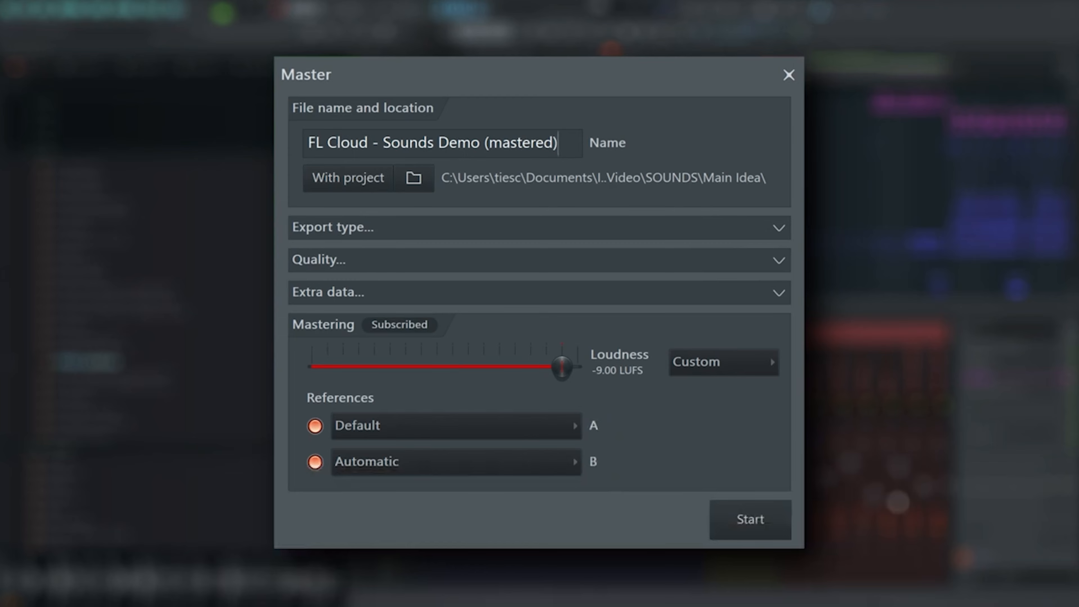
pyautogui.click(665, 226)
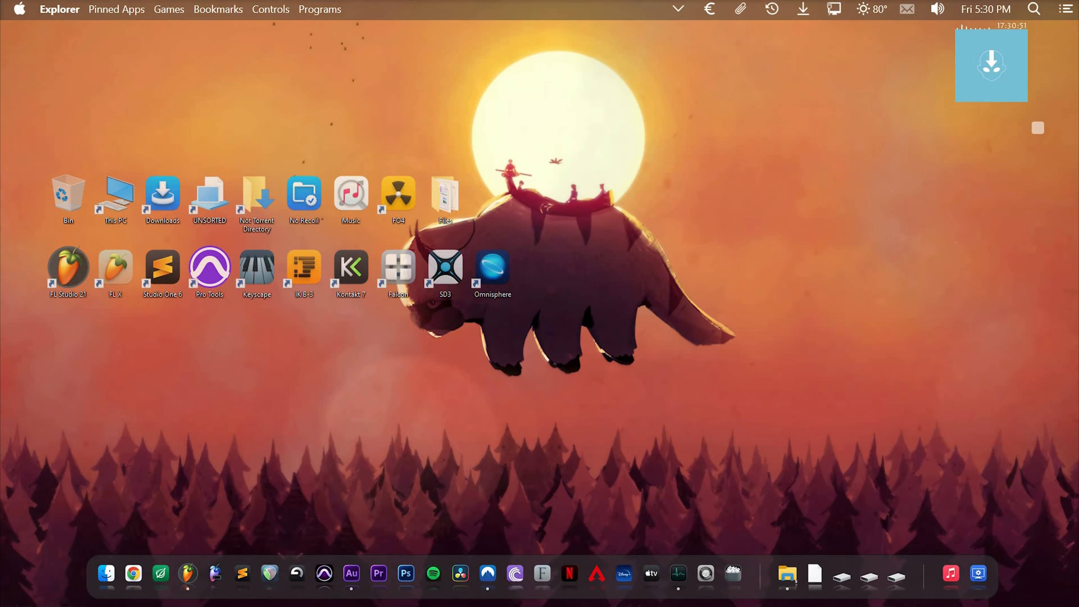
# Switch to FL Studio and examine the mixer's buses, effect tracks and vocal inserts in the vocal tracking template
pyautogui.click(188, 573)
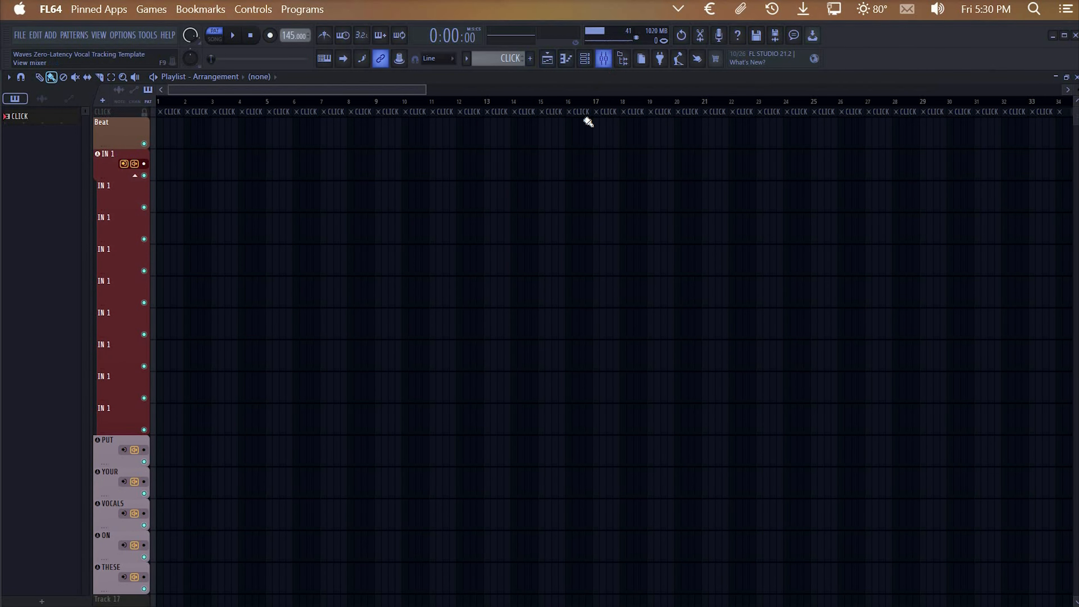
pyautogui.press('F9')
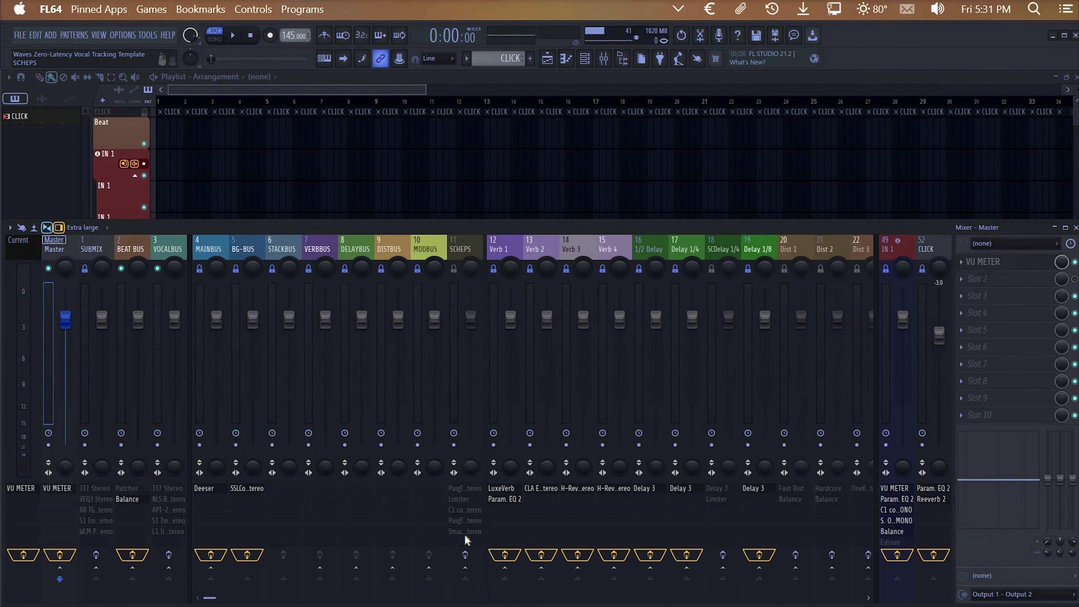
pyautogui.hscroll(10, 468, 536)
pyautogui.hscroll(-3, 465, 535)
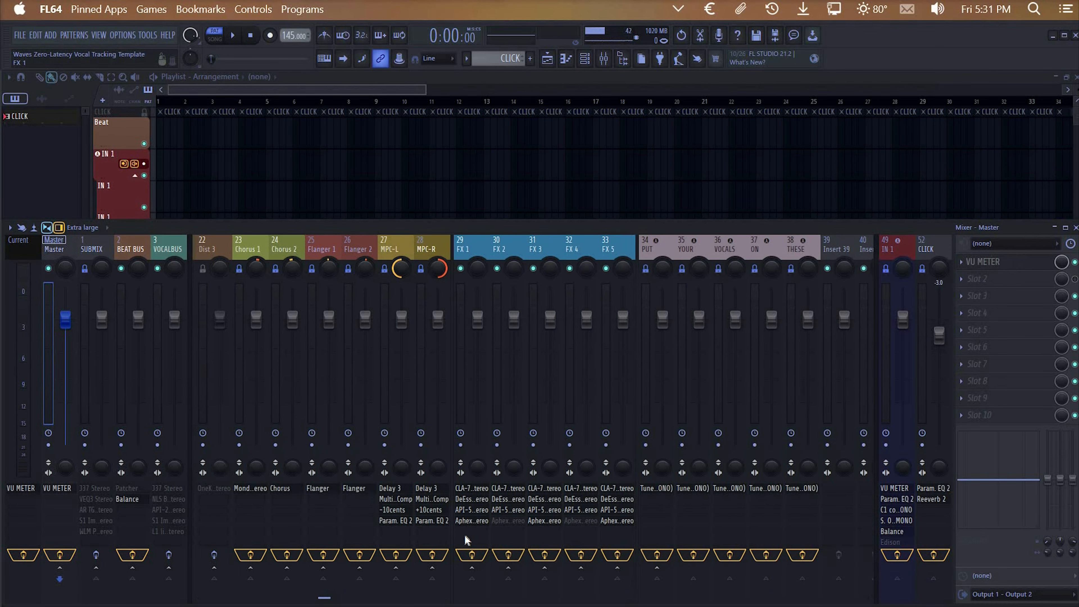
pyautogui.hscroll(-18, 465, 535)
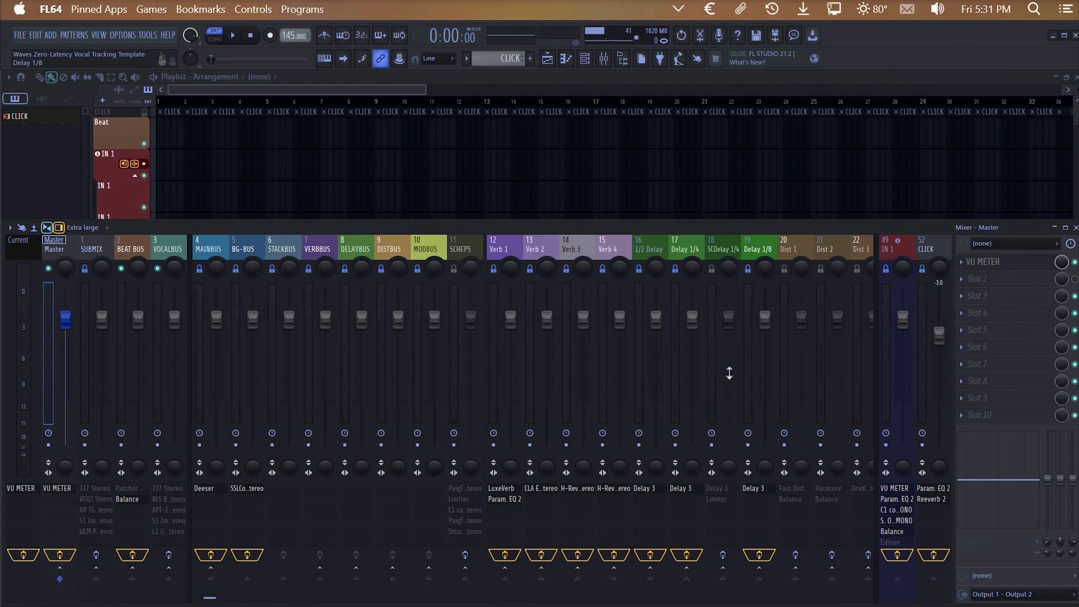
pyautogui.scroll(-5, 685, 501)
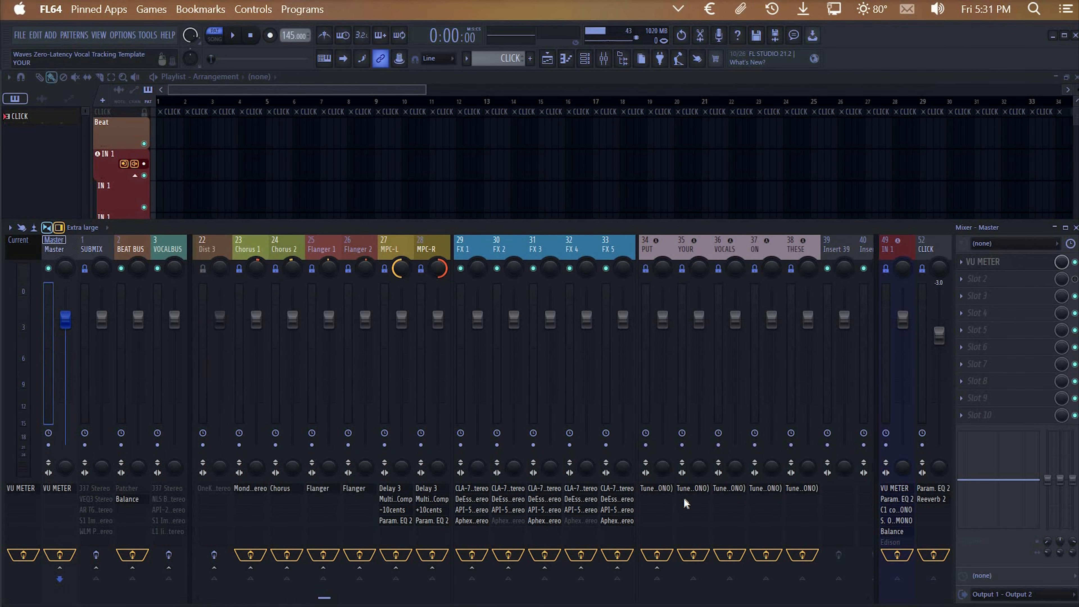
pyautogui.scroll(5, 686, 503)
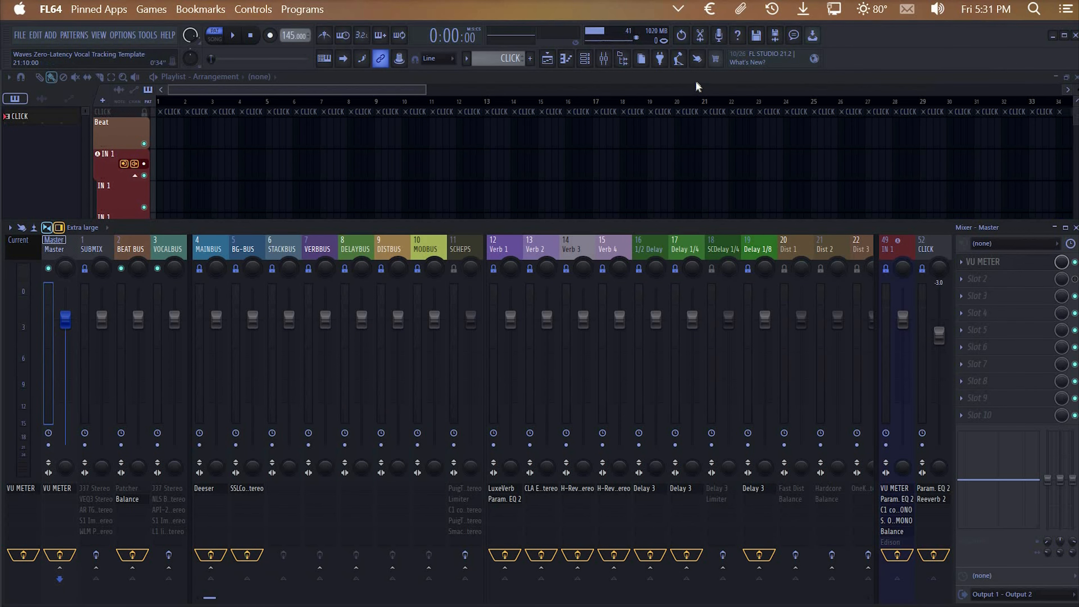
pyautogui.press('F9')
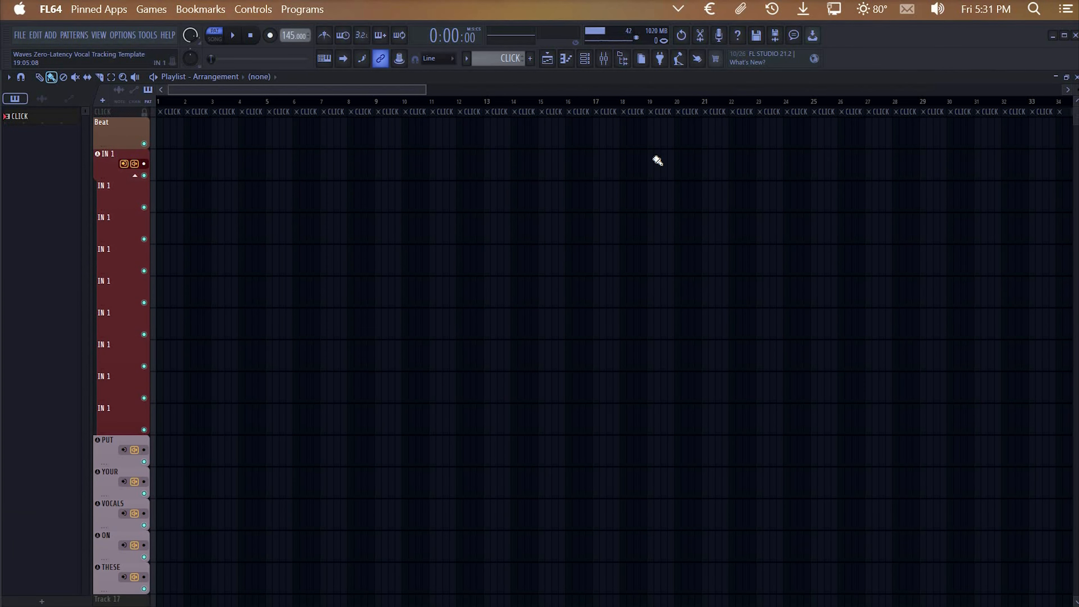
# Reopen the mixer and review the effect send tracks from the reverbs through the choruses and flangers
pyautogui.click(604, 59)
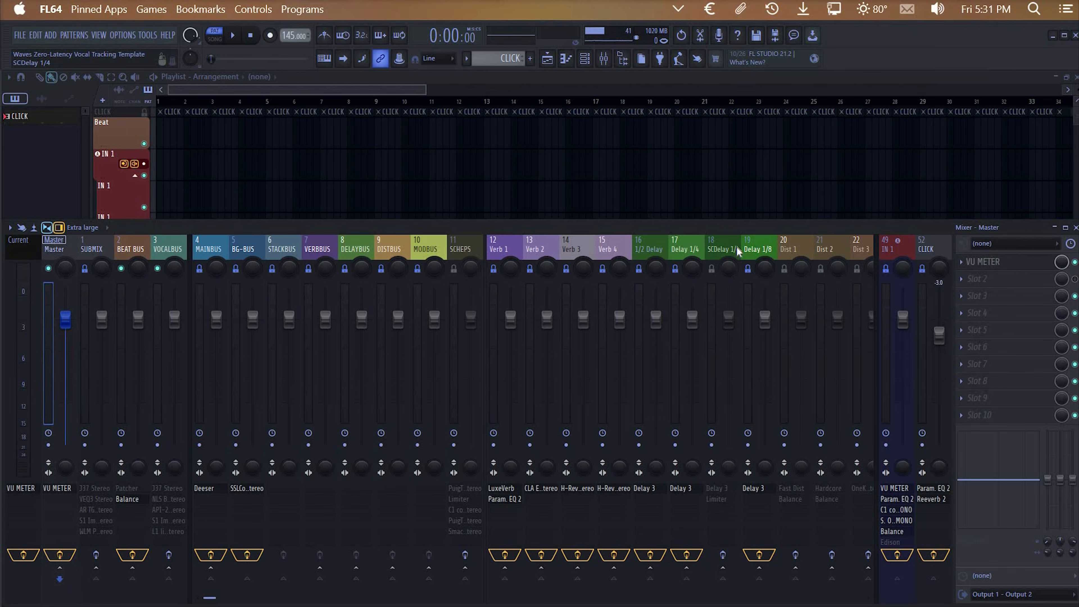
pyautogui.hscroll(12, 736, 246)
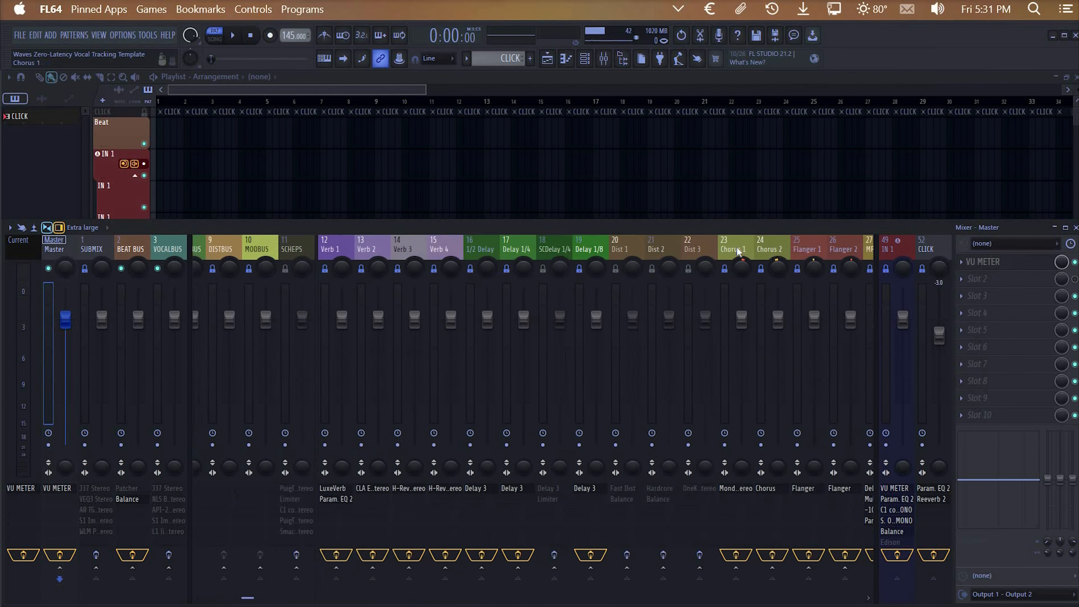
pyautogui.hscroll(-12, 738, 251)
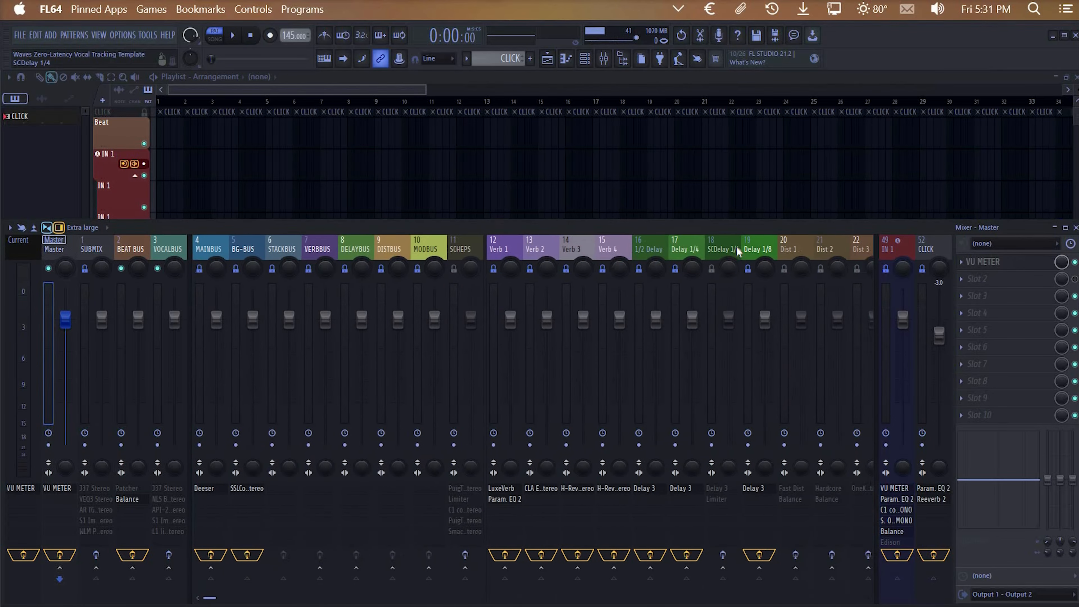
pyautogui.hscroll(12, 738, 251)
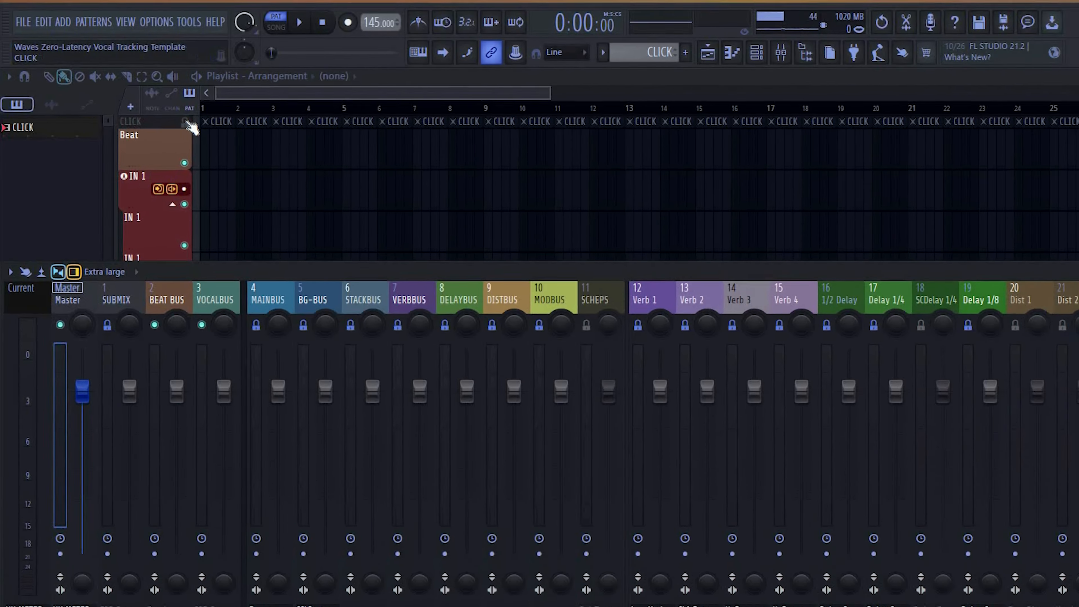
# Hide the mixer and toggle the CLICK playlist track on and off, ending with it muted
pyautogui.press('F9')
pyautogui.click(208, 128)
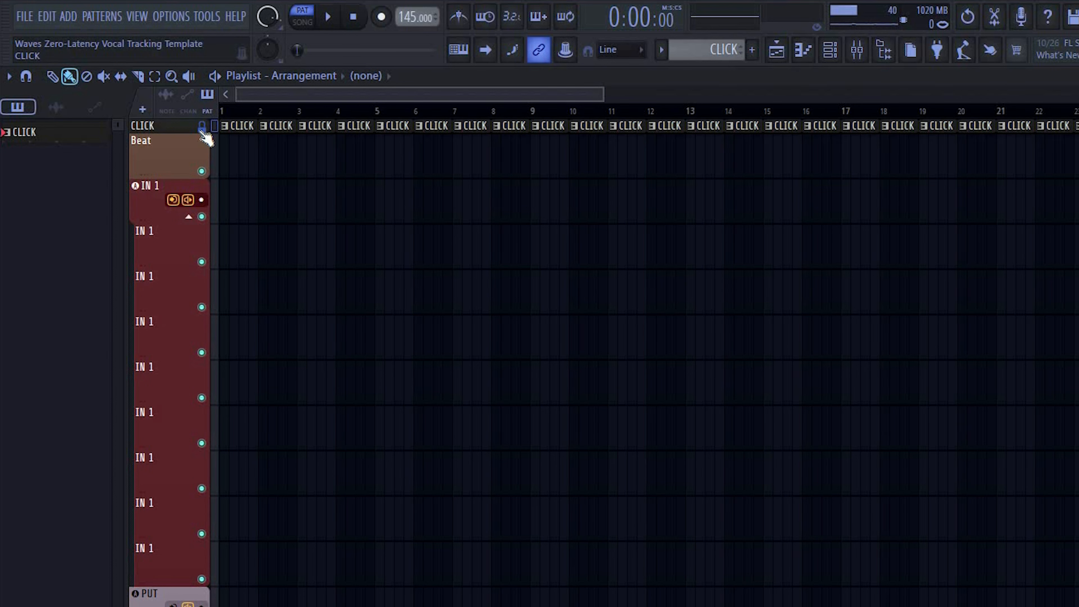
pyautogui.click(204, 127)
pyautogui.click(204, 128)
pyautogui.click(204, 128)
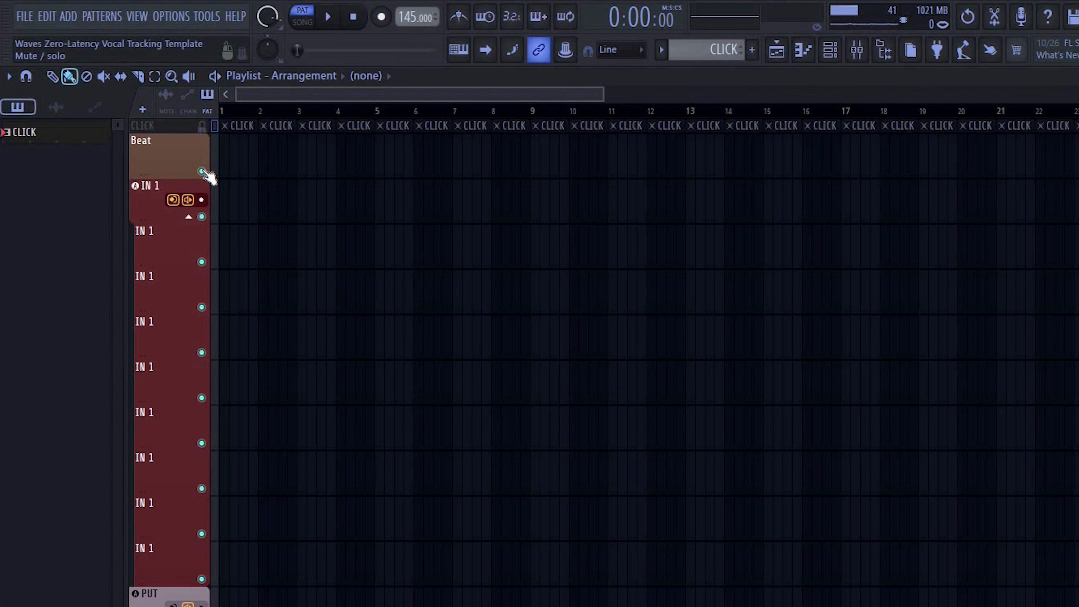
# Solo and unsolo the Beat and IN 1 playlist tracks in turn
pyautogui.rightClick(203, 171)
pyautogui.rightClick(202, 171)
pyautogui.rightClick(202, 308)
pyautogui.rightClick(202, 308)
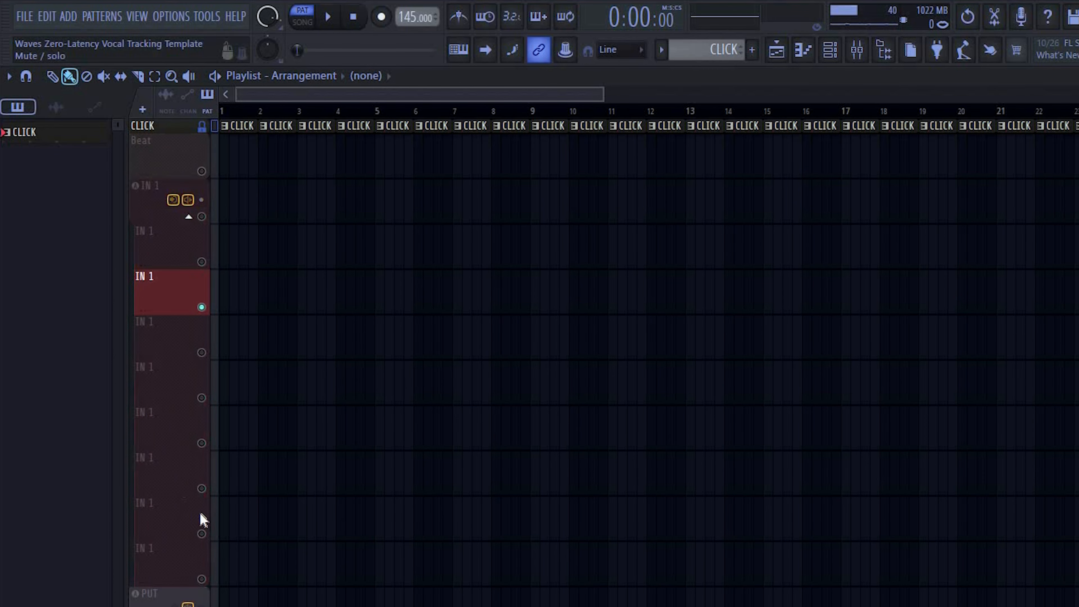
pyautogui.rightClick(203, 534)
# Toggle the CLICK playlist track's solo and mute states, leaving every track enabled
pyautogui.rightClick(202, 128)
pyautogui.rightClick(203, 127)
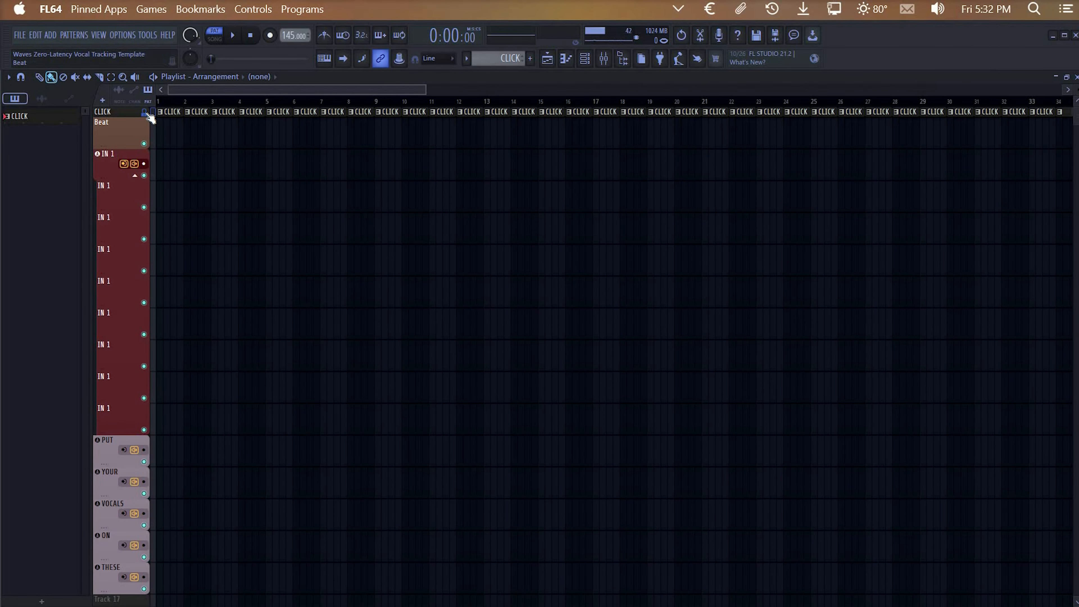
pyautogui.click(148, 114)
pyautogui.click(147, 113)
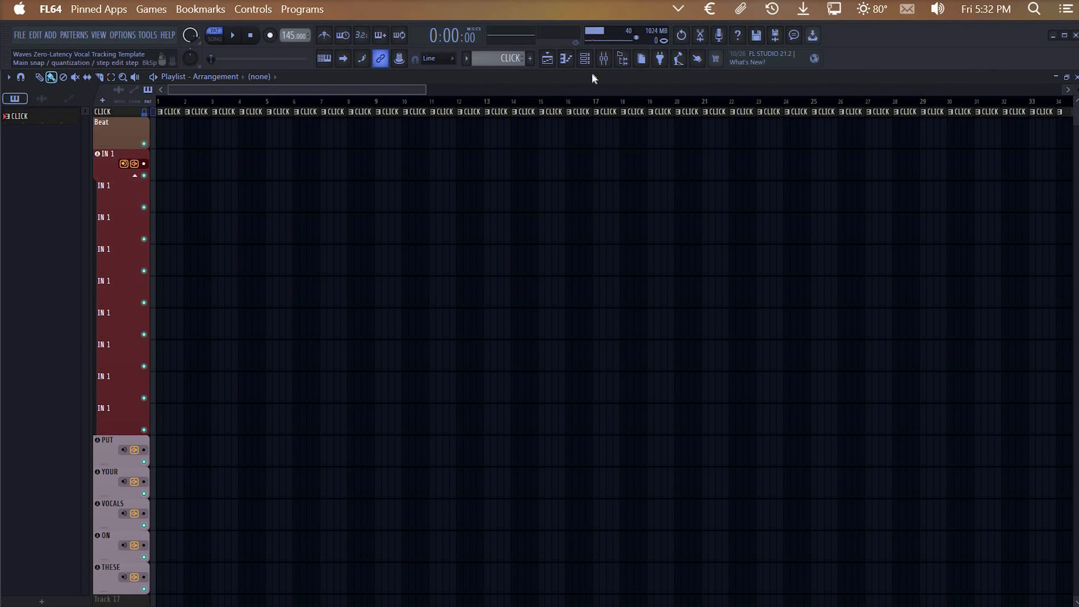
# Open the channel rack with the click's Hat 2 channel, briefly showing and hiding the browser
pyautogui.click(624, 59)
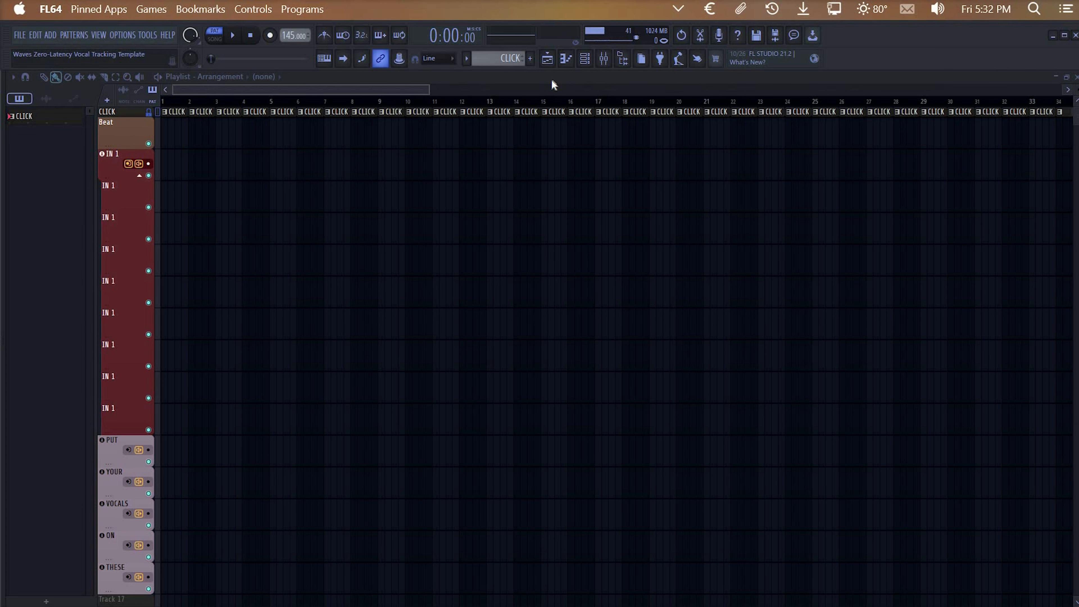
pyautogui.click(585, 60)
pyautogui.hotkey('alt', 'F8')
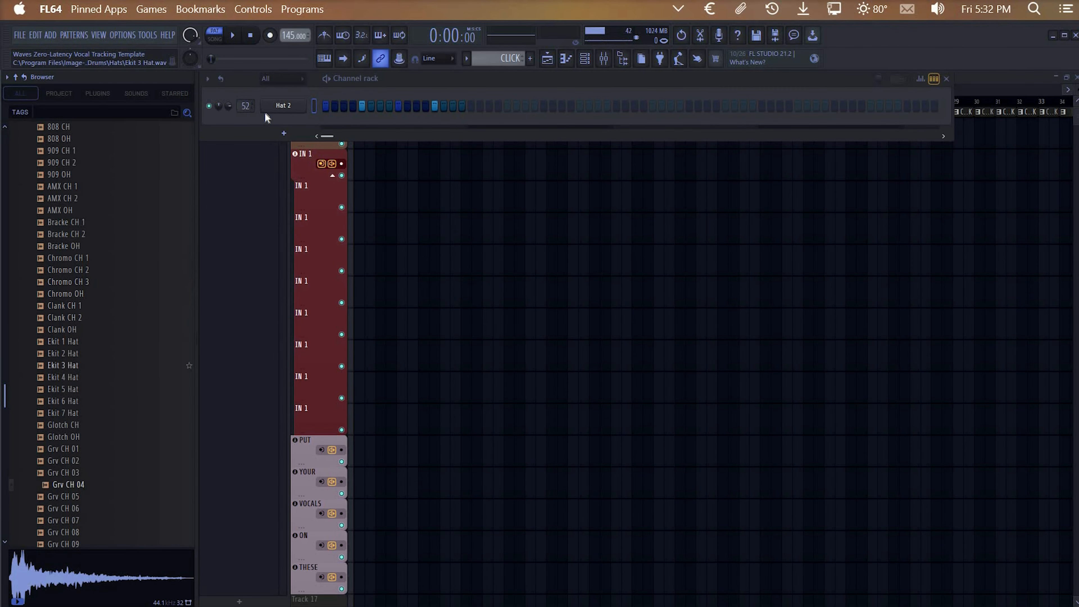
pyautogui.hotkey('alt', 'F8')
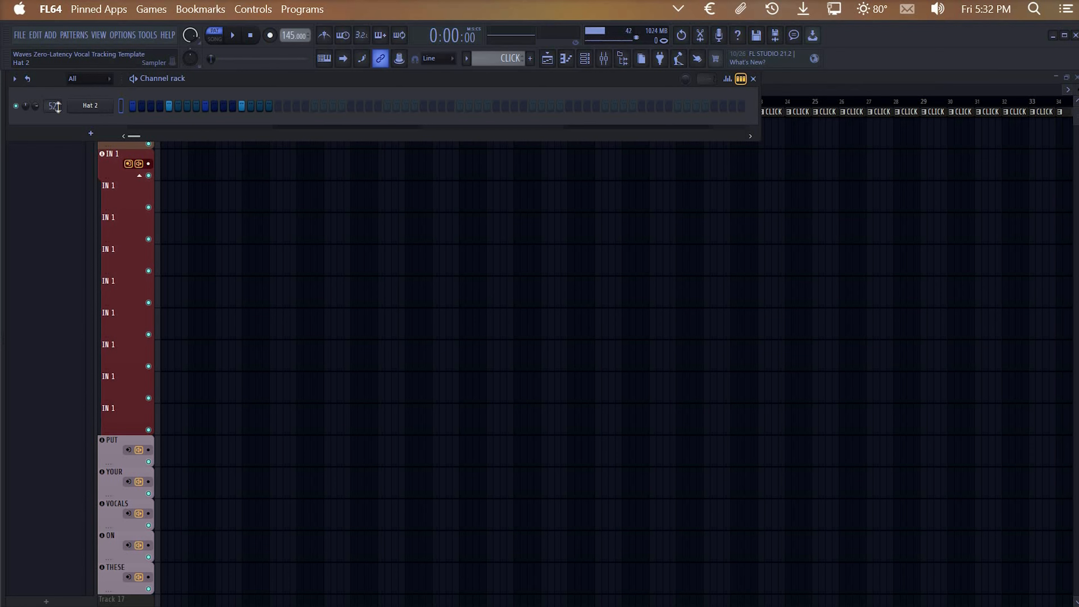
# Open the mixer, locate insert 52 CLICK and adjust the divider beside the docked IN 1 and CLICK tracks
pyautogui.click(604, 58)
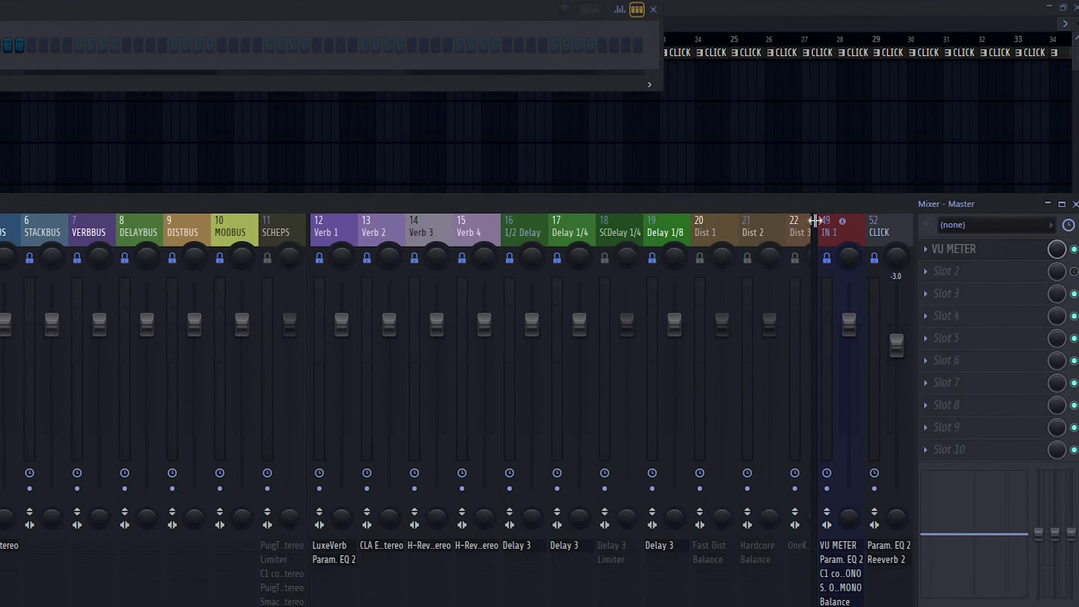
pyautogui.click(935, 246)
pyautogui.moveTo(900, 225); pyautogui.dragTo(799, 231)
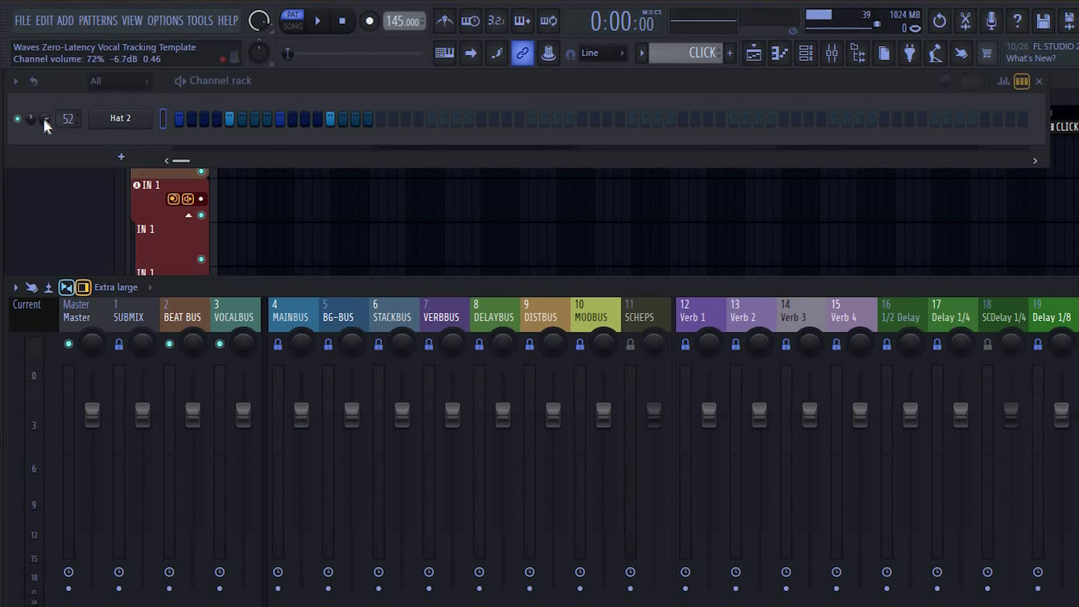
# Close the channel rack and check the hardware output options for the CLICK mixer track against the BEAT BUS and VOCALBUS
pyautogui.scroll(5, 44, 120)
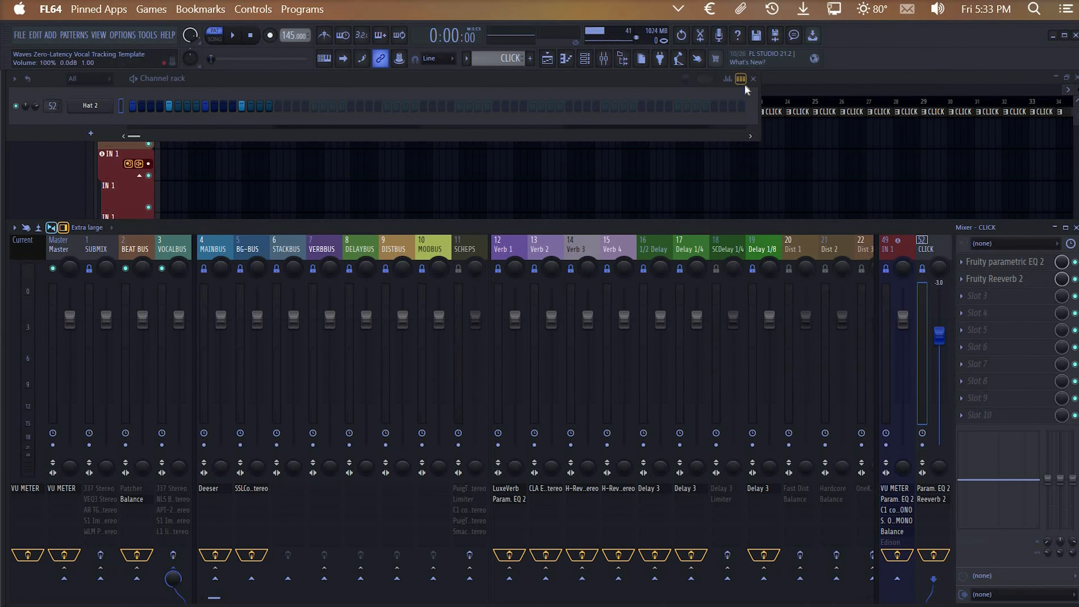
pyautogui.click(754, 79)
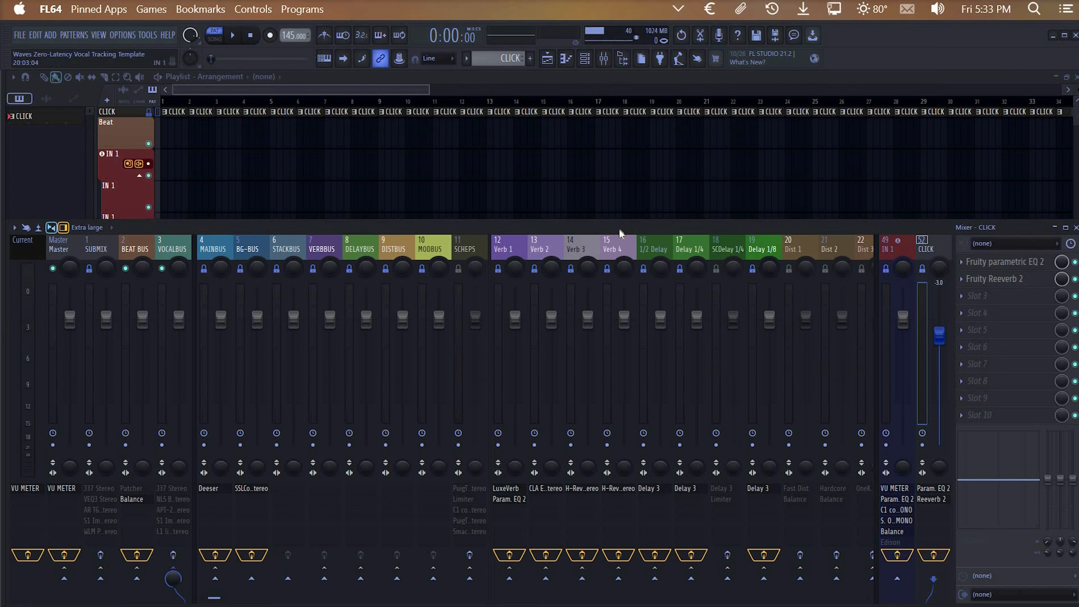
pyautogui.click(128, 246)
pyautogui.press('Right')
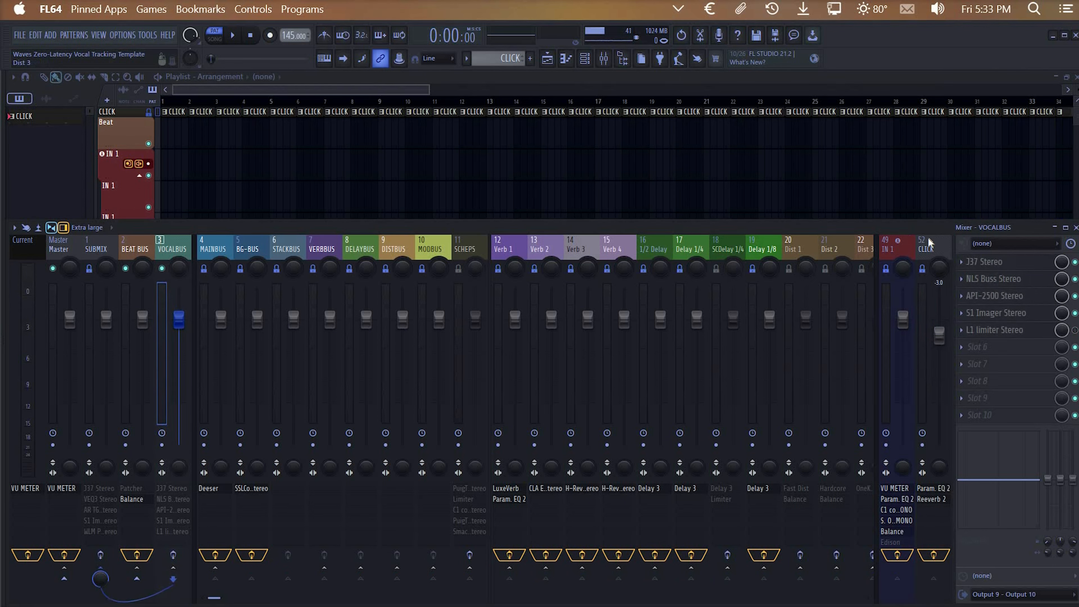
pyautogui.click(929, 242)
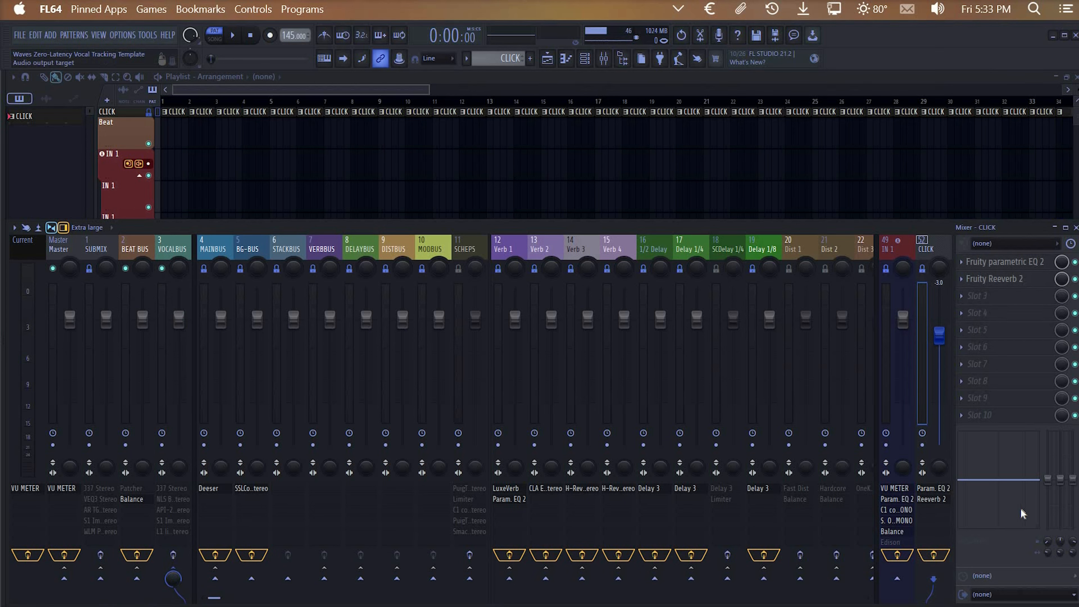
pyautogui.click(1020, 594)
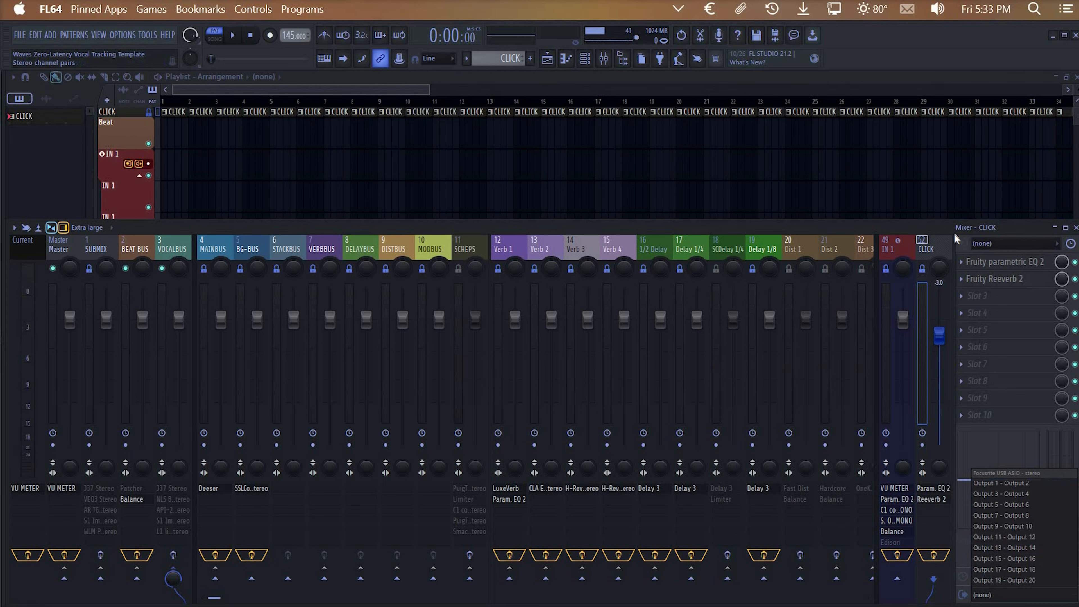
pyautogui.click(672, 303)
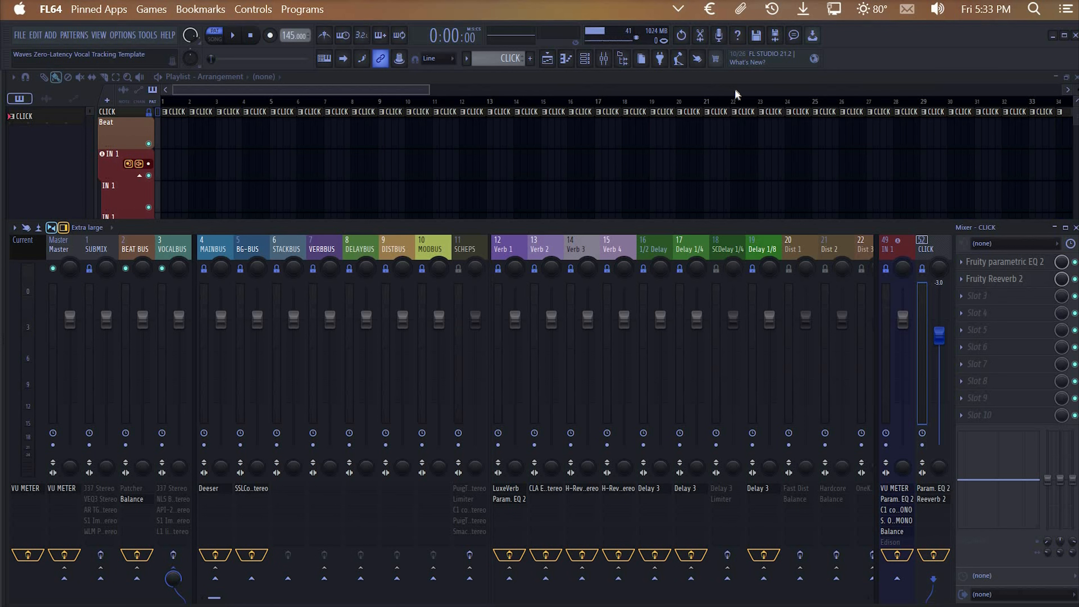
# Set the Beat playlist track's mode to an audio track linked to mixer insert 2 BEAT BUS
pyautogui.click(132, 249)
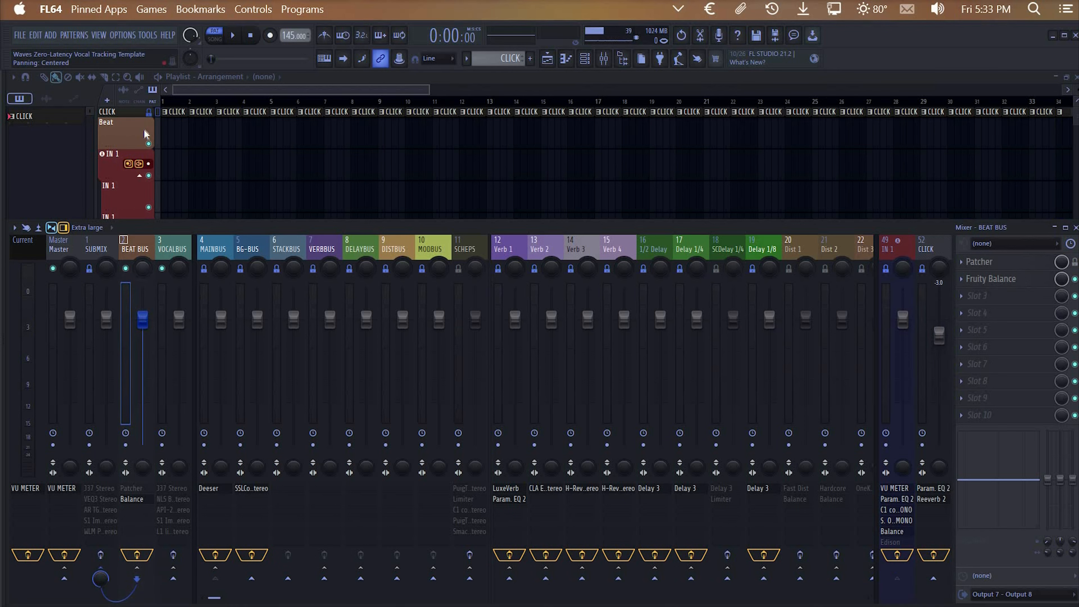
pyautogui.press('F9')
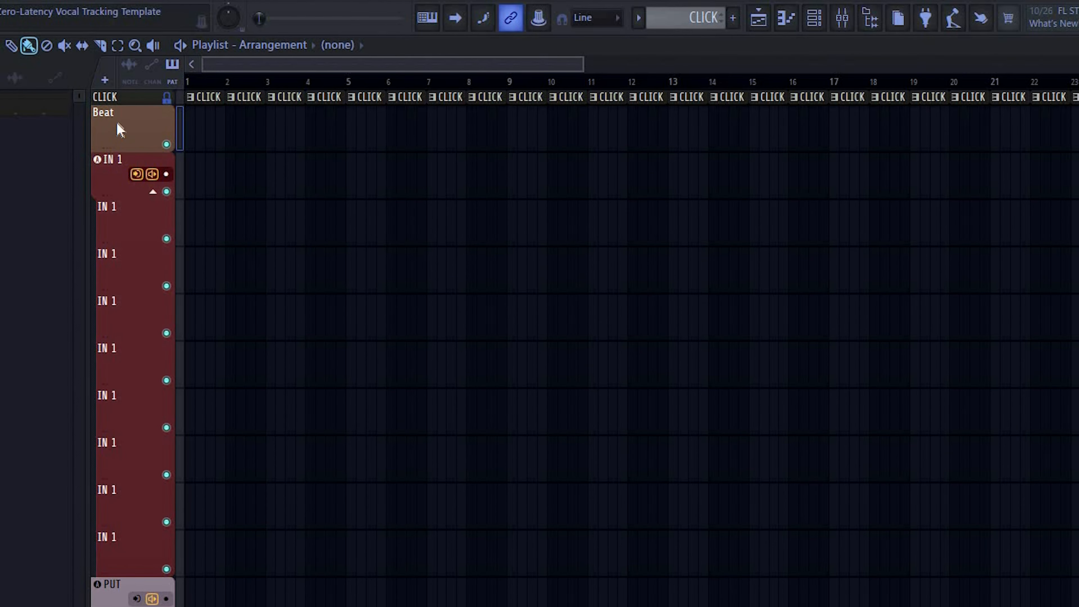
pyautogui.rightClick(134, 133)
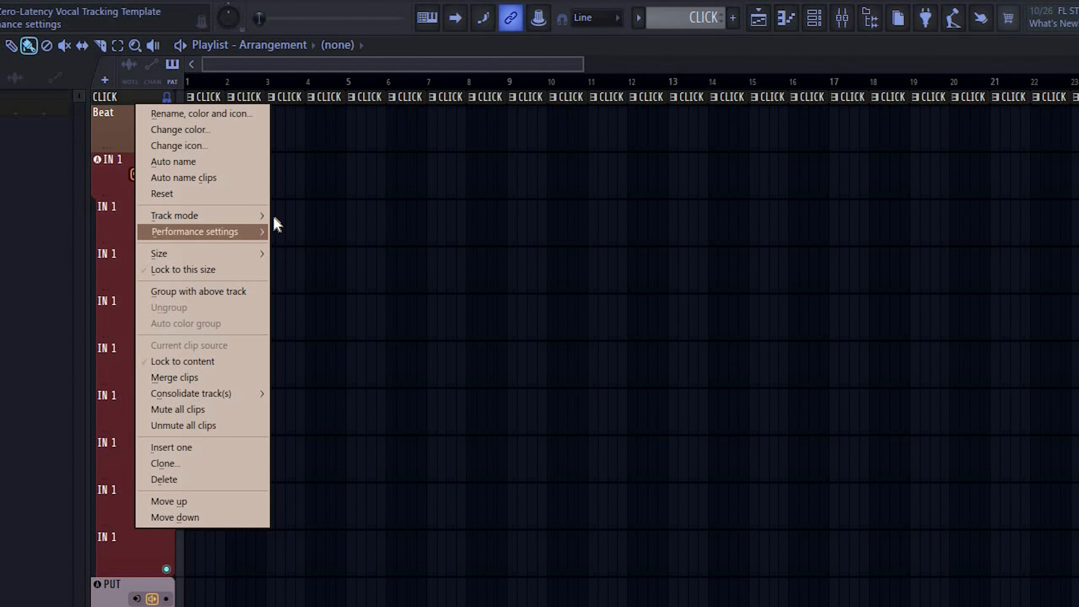
pyautogui.moveTo(199, 215)
pyautogui.moveTo(311, 232)
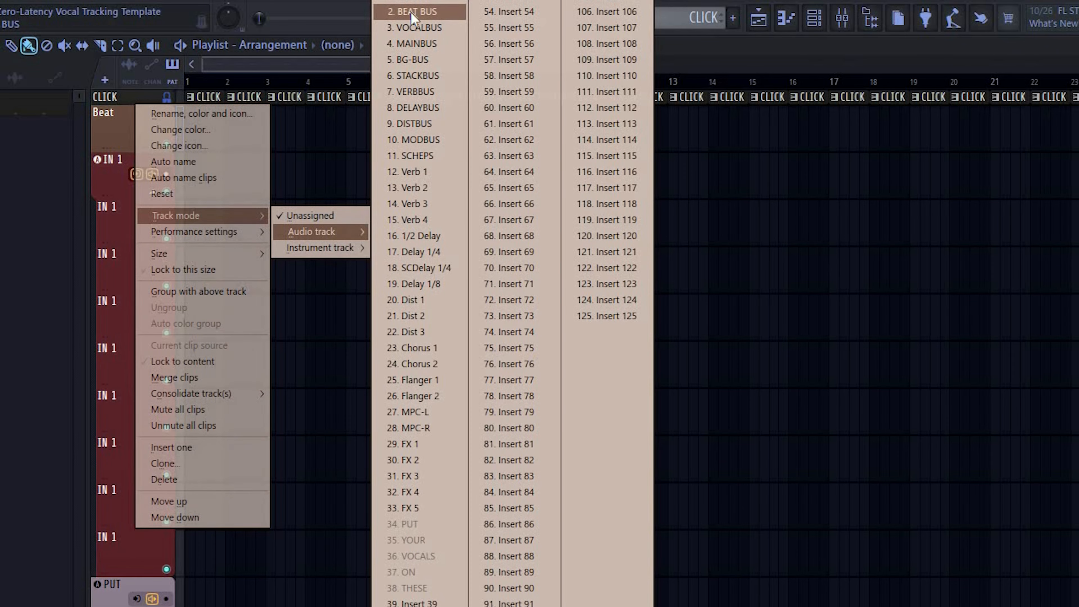
pyautogui.click(412, 17)
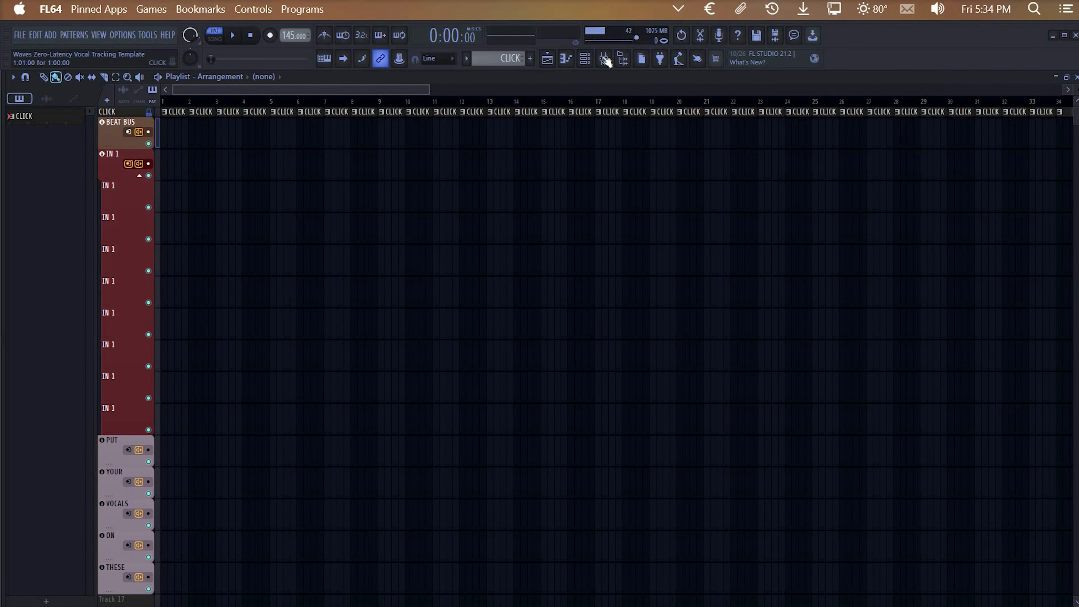
# Reopen the mixer and inspect the BEAT BUS effects Fruity Balance and the Patcher multiband sidechain, closing each window
pyautogui.click(603, 58)
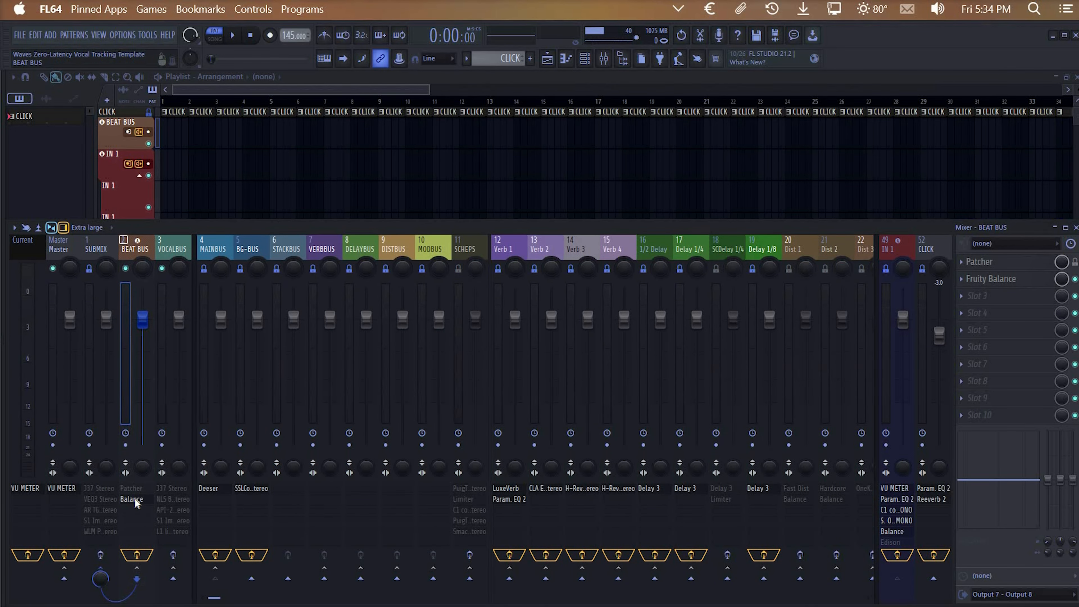
pyautogui.moveTo(164, 233); pyautogui.dragTo(288, 189)
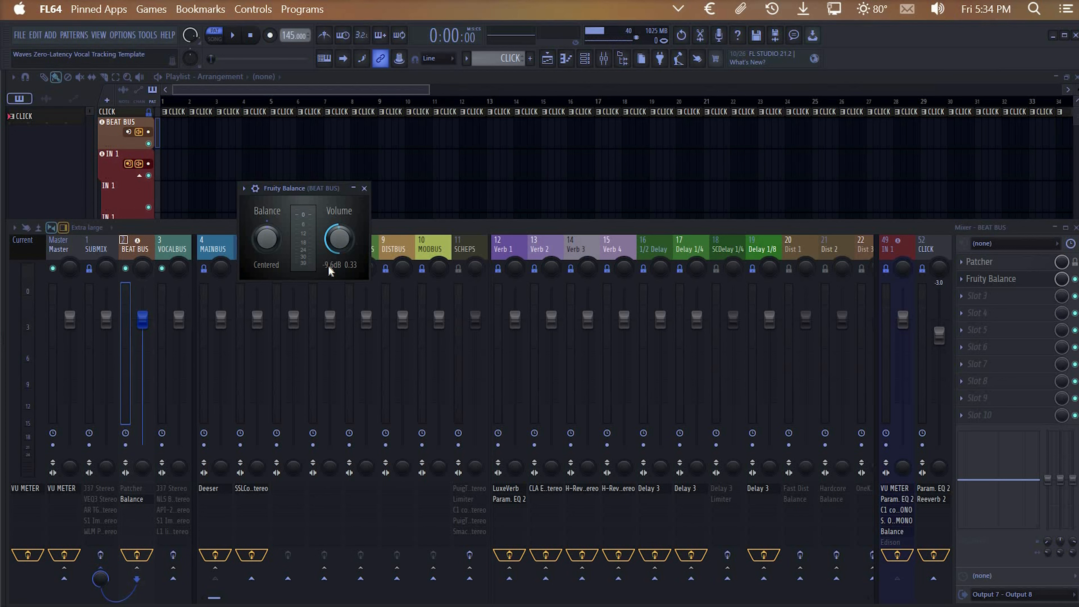
pyautogui.click(364, 187)
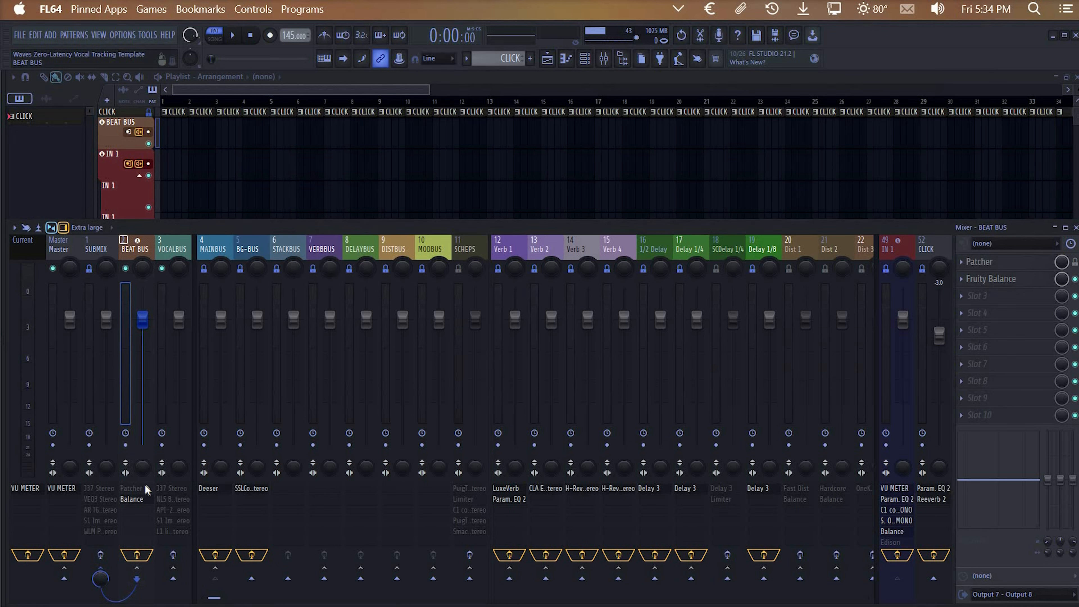
pyautogui.moveTo(277, 185); pyautogui.dragTo(405, 181)
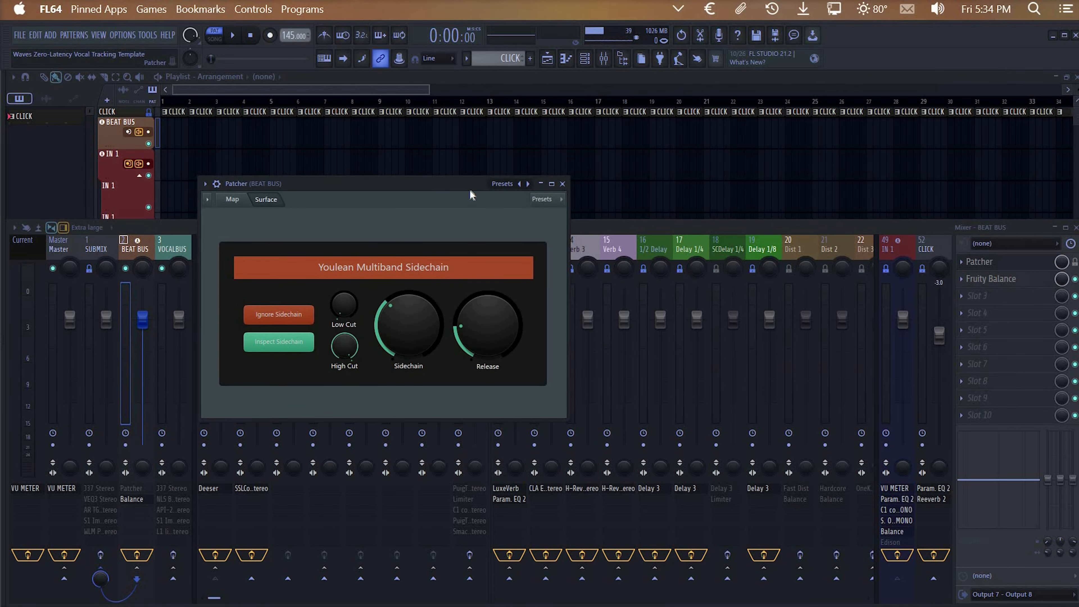
pyautogui.click(564, 186)
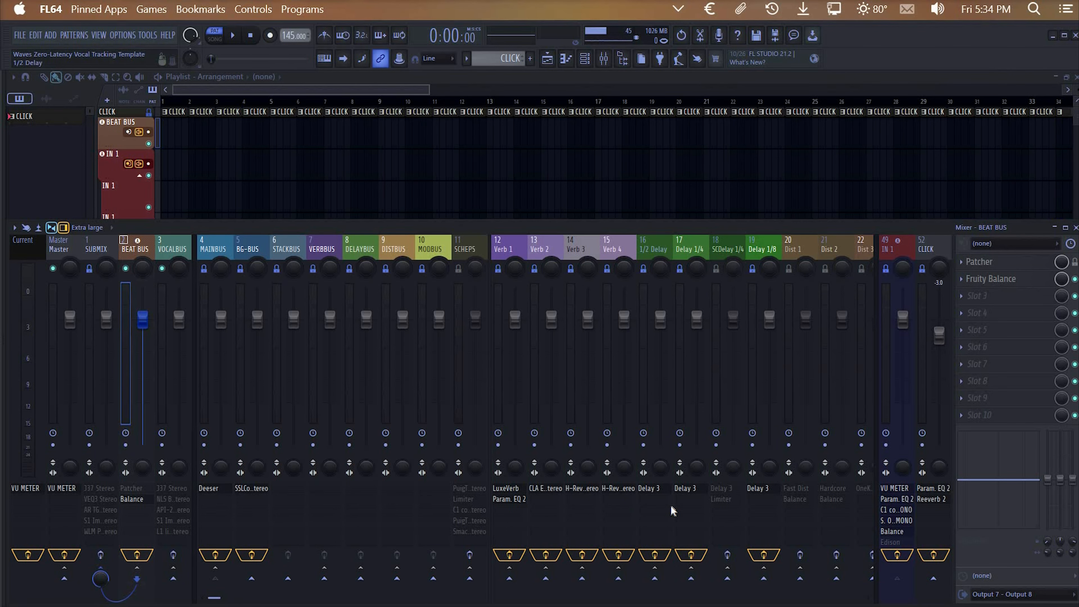
# Survey the mixer's inserts, selecting the docked IN 1, Master and SUBMIX tracks in turn
pyautogui.hscroll(7, 673, 510)
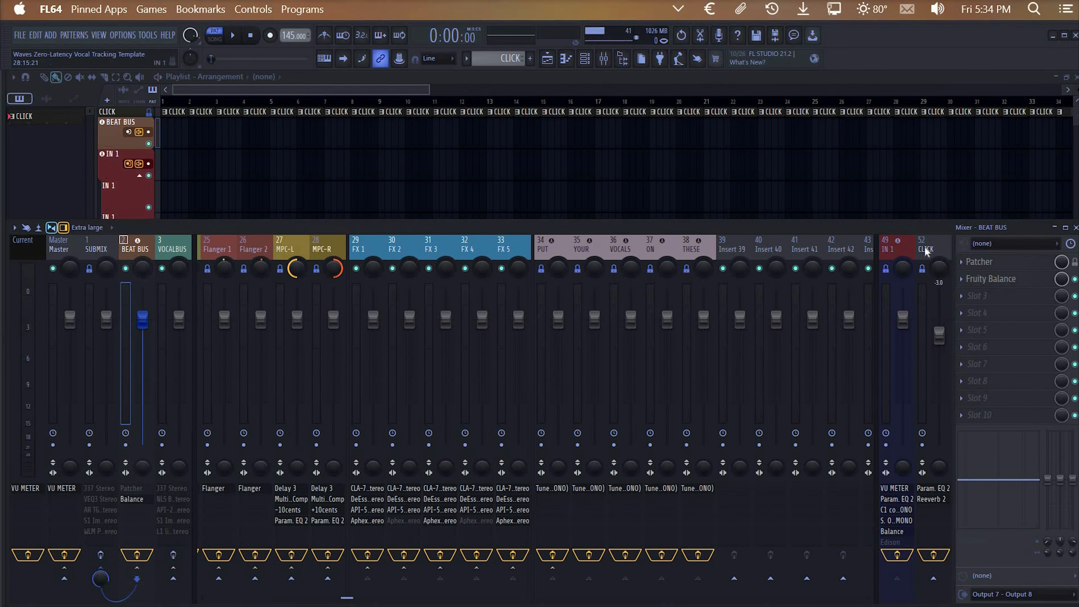
pyautogui.click(893, 248)
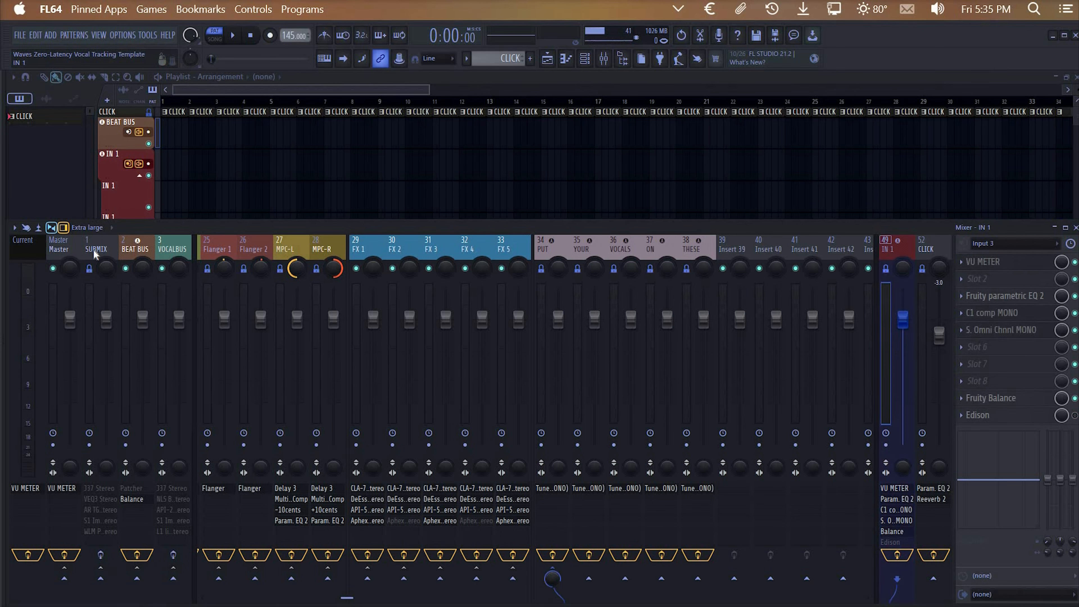
pyautogui.click(75, 250)
pyautogui.click(105, 249)
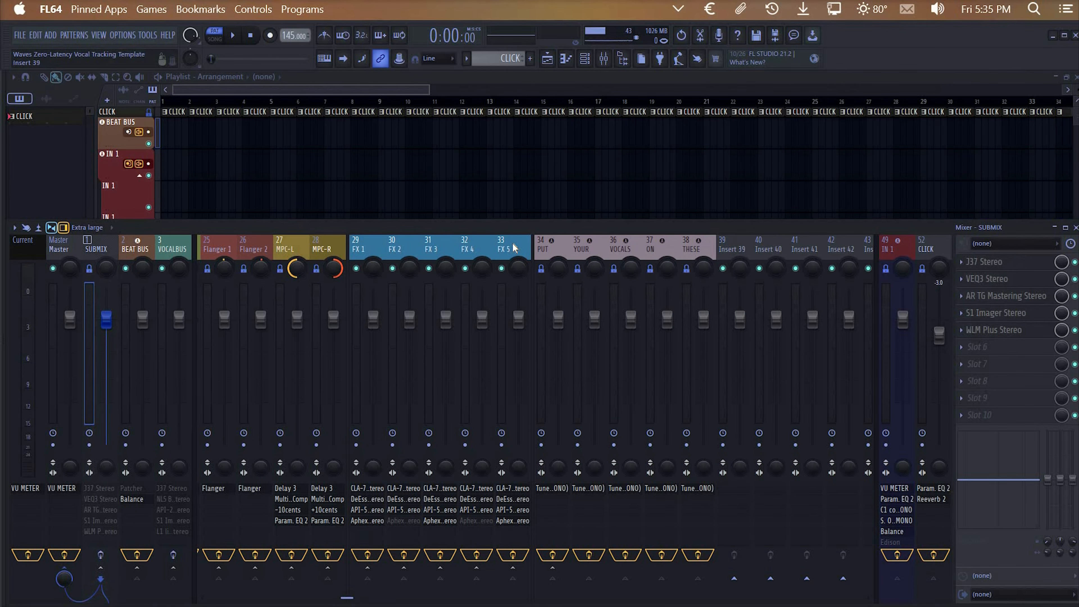
pyautogui.scroll(10, 514, 248)
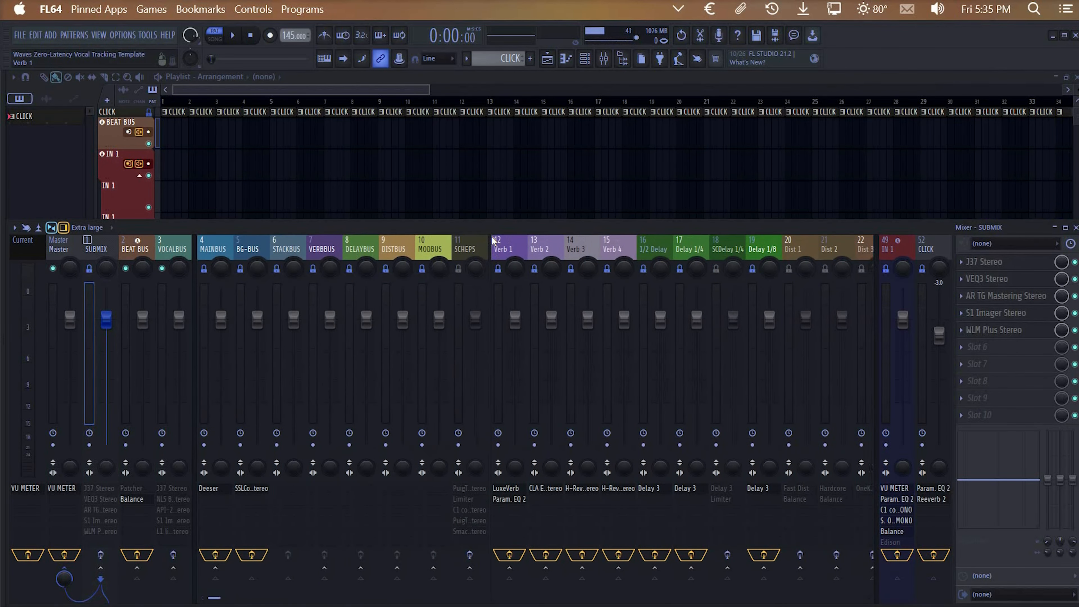
pyautogui.scroll(-10, 493, 243)
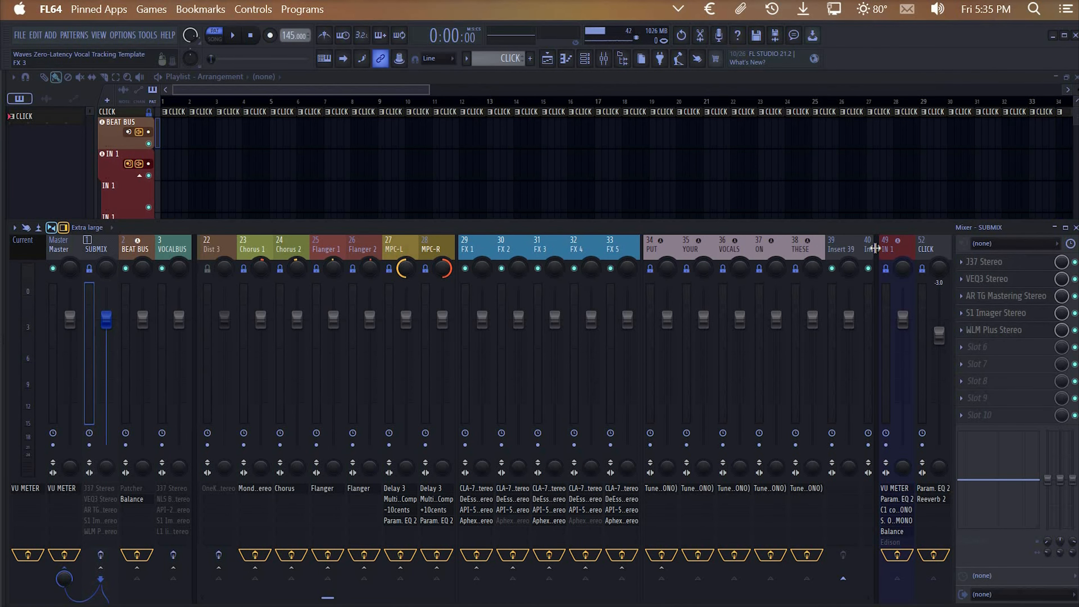
# Examine the docking options of the IN 1 mixer track and how the undocked middle inserts move between the docked sections
pyautogui.moveTo(876, 247)
pyautogui.mouseDown()
pyautogui.moveTo(949, 244)
pyautogui.moveTo(895, 244)
pyautogui.mouseUp()
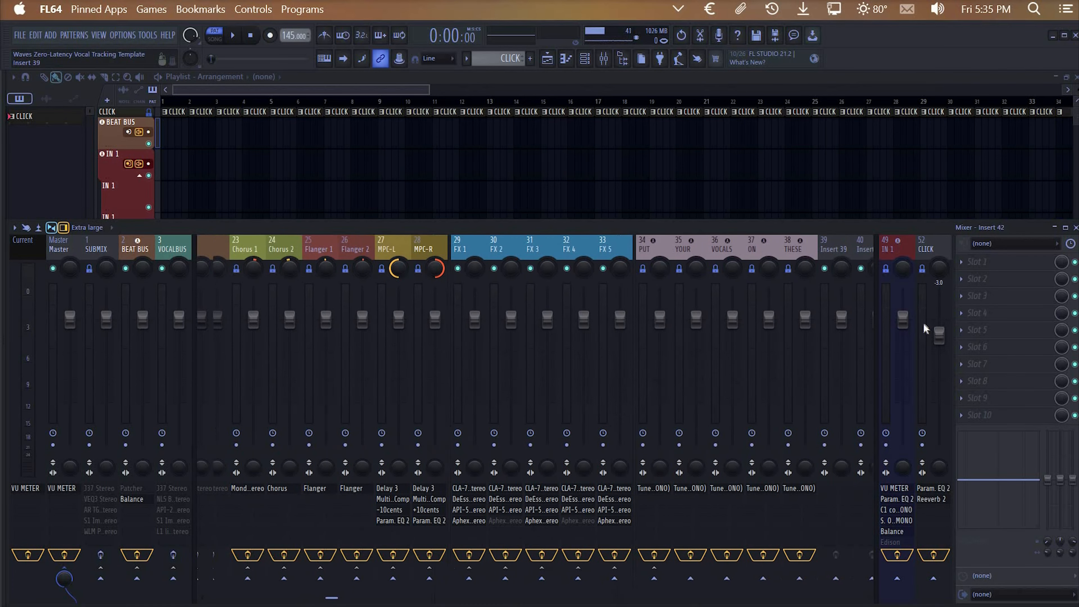
pyautogui.rightClick(896, 245)
pyautogui.moveTo(1019, 519)
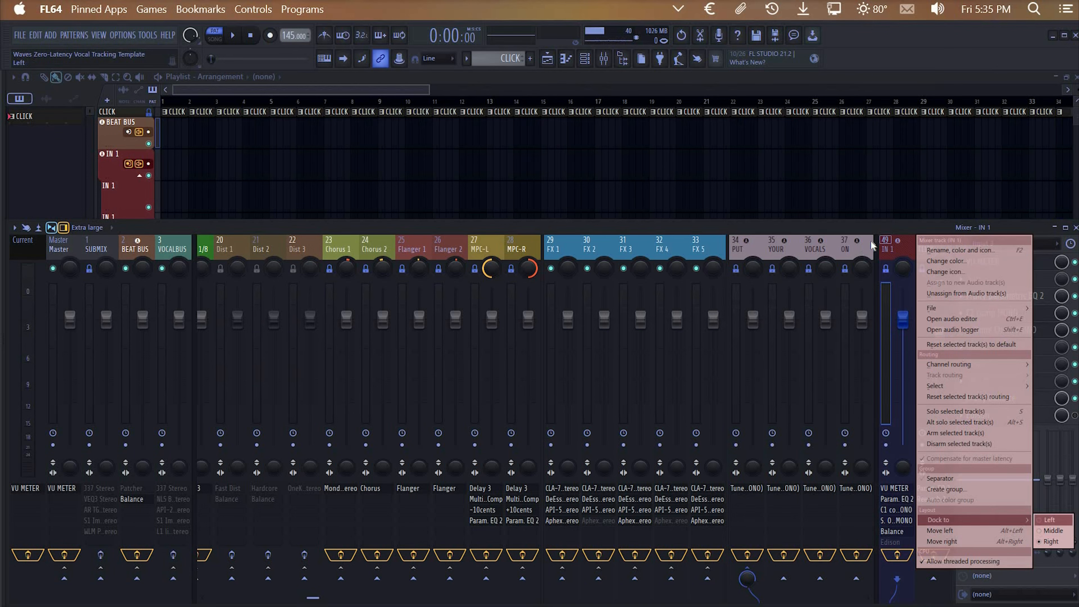
pyautogui.moveTo(877, 241); pyautogui.dragTo(805, 249)
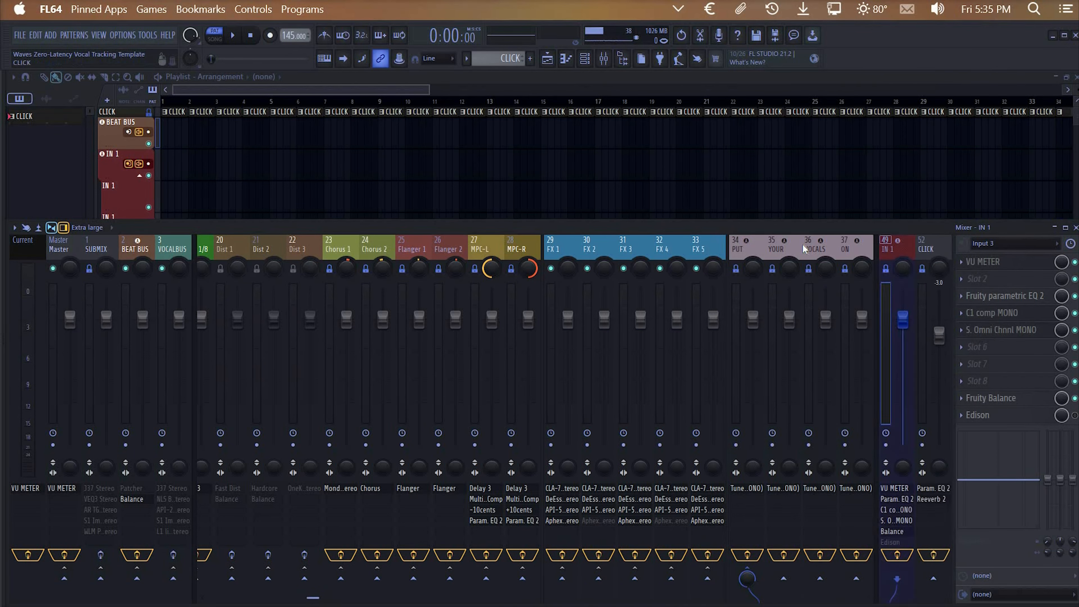
pyautogui.hscroll(6, 804, 249)
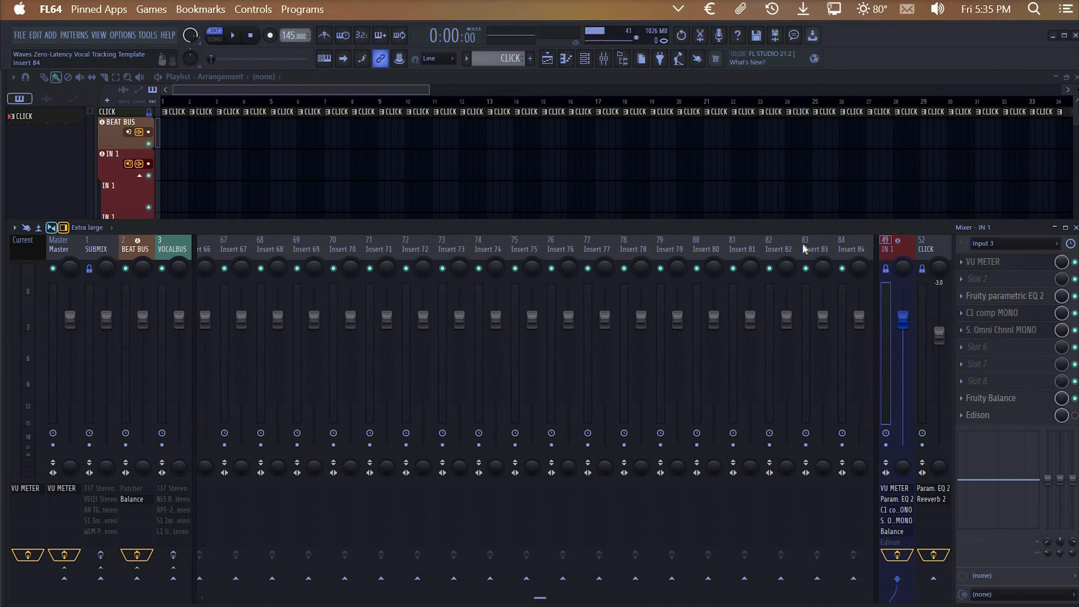
pyautogui.hscroll(-7, 805, 248)
pyautogui.hscroll(-6, 916, 227)
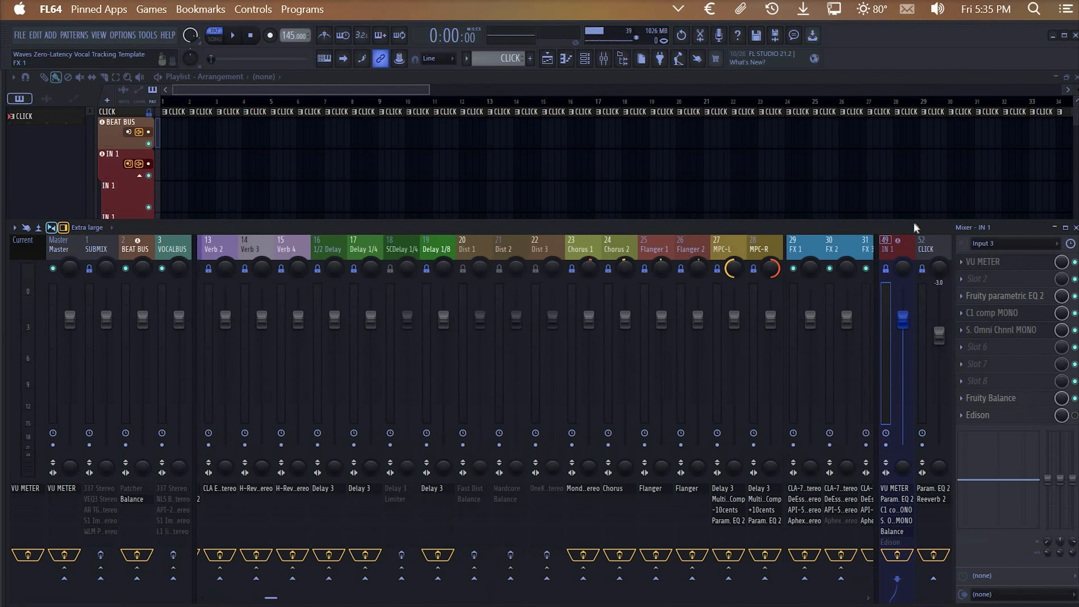
# Hide and show the mixer's effect slot section repeatedly, leaving it shown
pyautogui.doubleClick(914, 225)
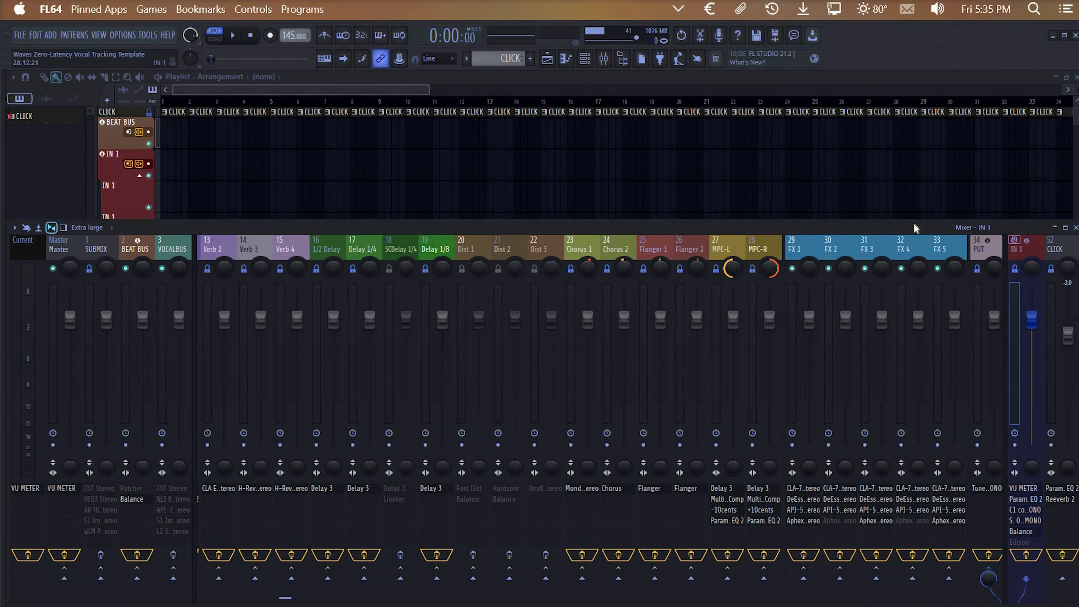
pyautogui.doubleClick(914, 227)
pyautogui.doubleClick(915, 228)
pyautogui.doubleClick(914, 228)
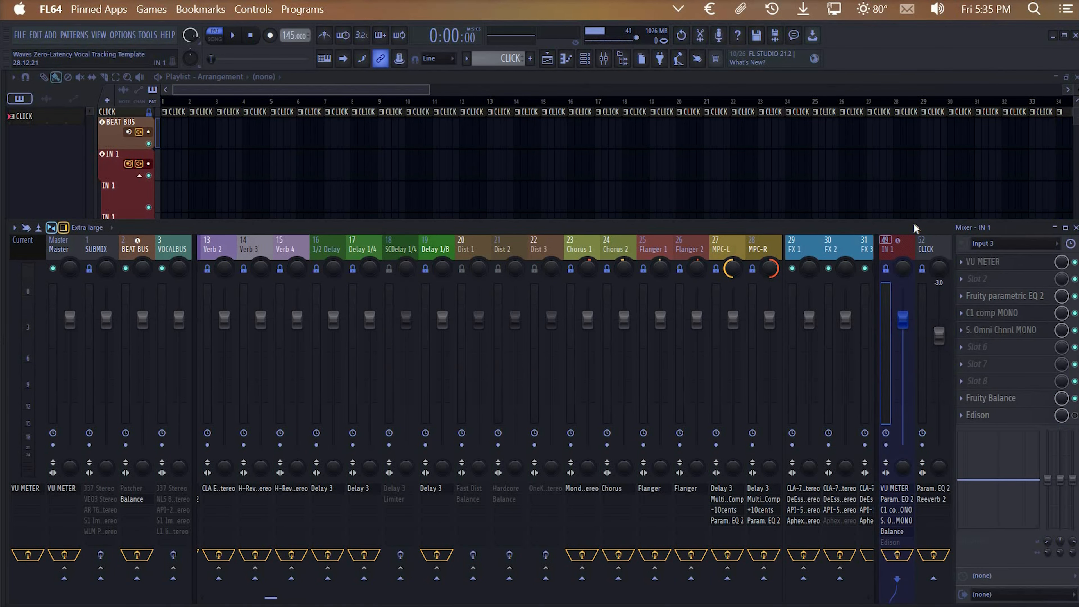
# Try the Wide alt and Compact alt mixer layouts and return to Extra large
pyautogui.click(94, 228)
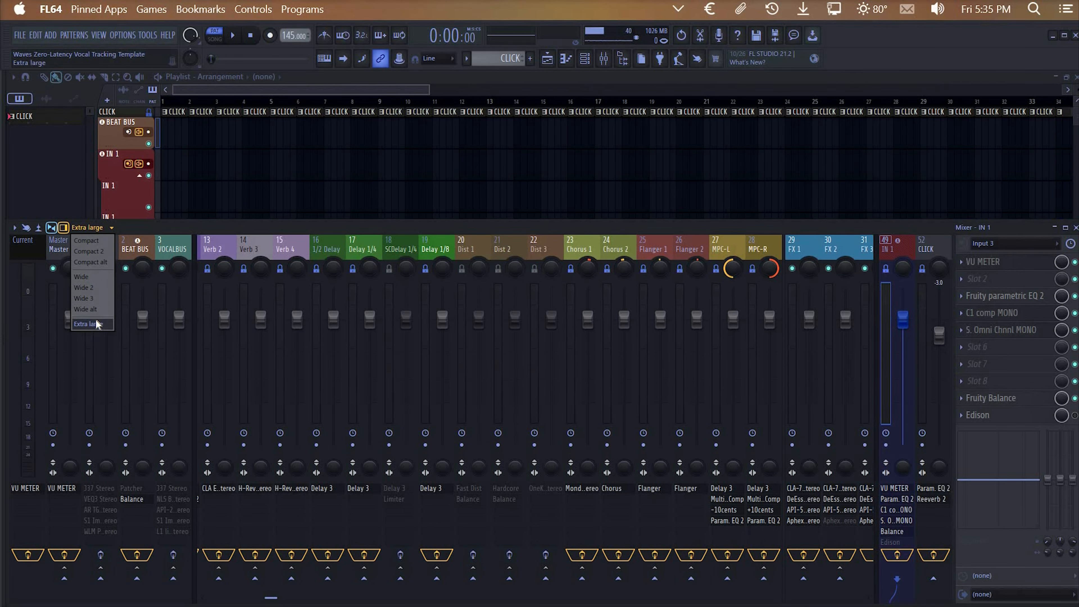
pyautogui.click(94, 228)
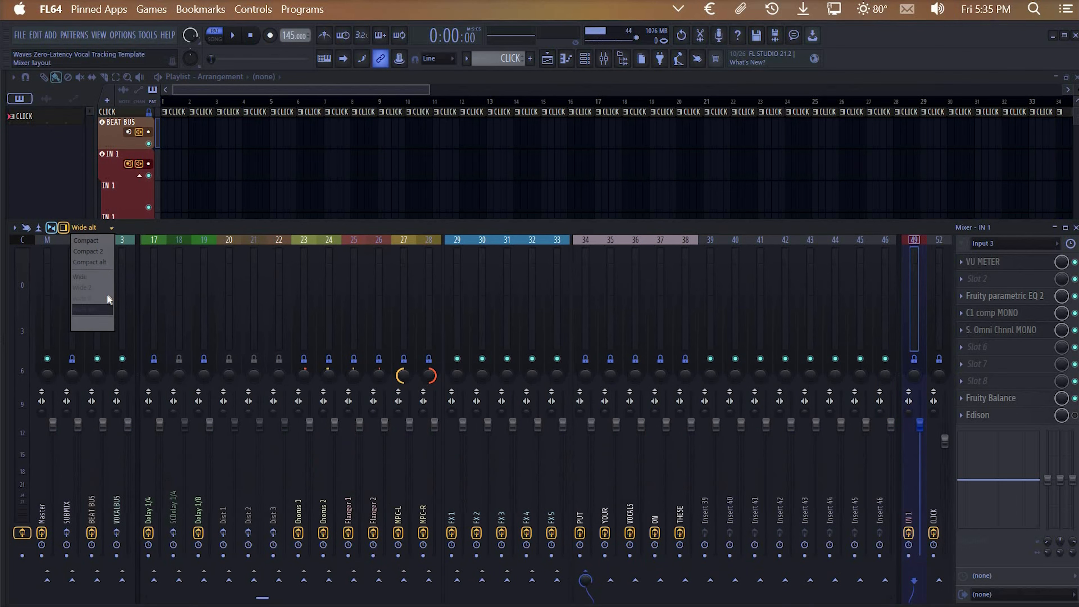
pyautogui.click(91, 262)
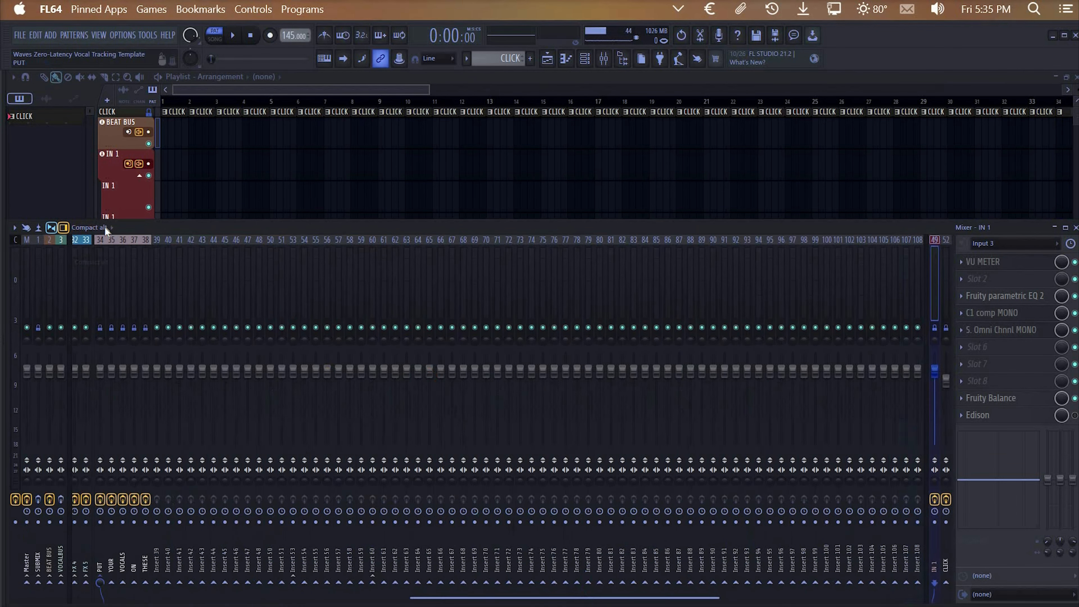
pyautogui.click(105, 227)
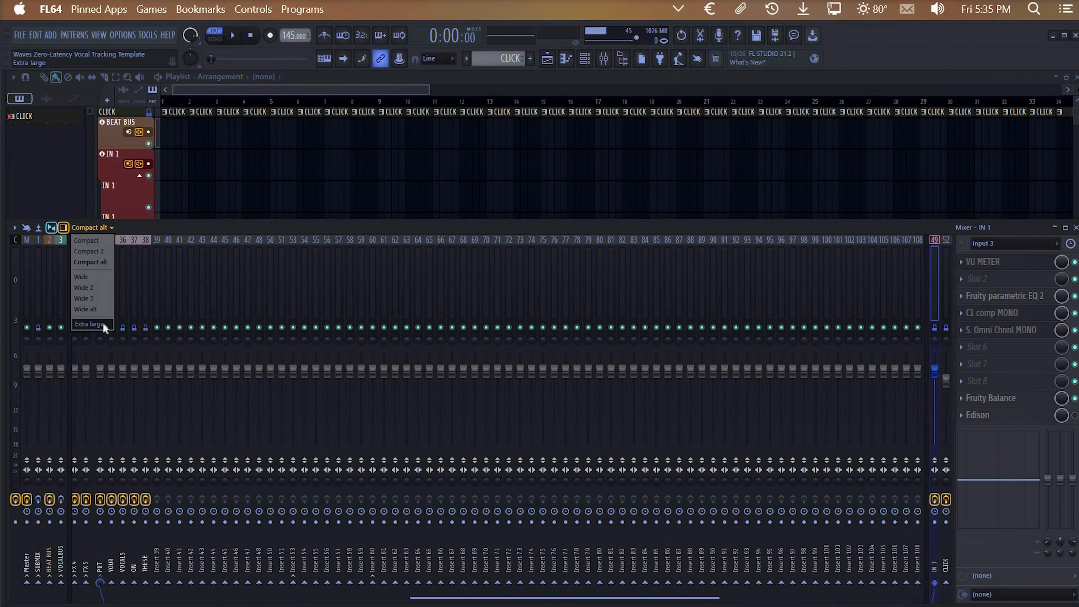
# Examine the mixer's middle inserts from the buses and effect sends to the FX and vocal tracks
pyautogui.scroll(-5, 492, 497)
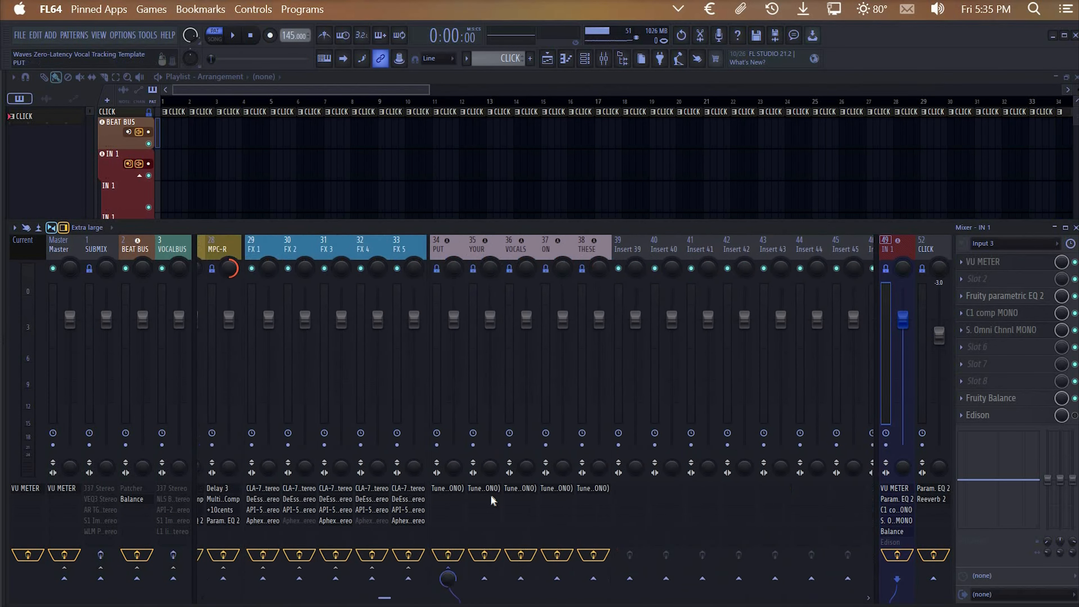
pyautogui.scroll(3, 491, 497)
pyautogui.scroll(10, 490, 494)
pyautogui.scroll(-5, 491, 497)
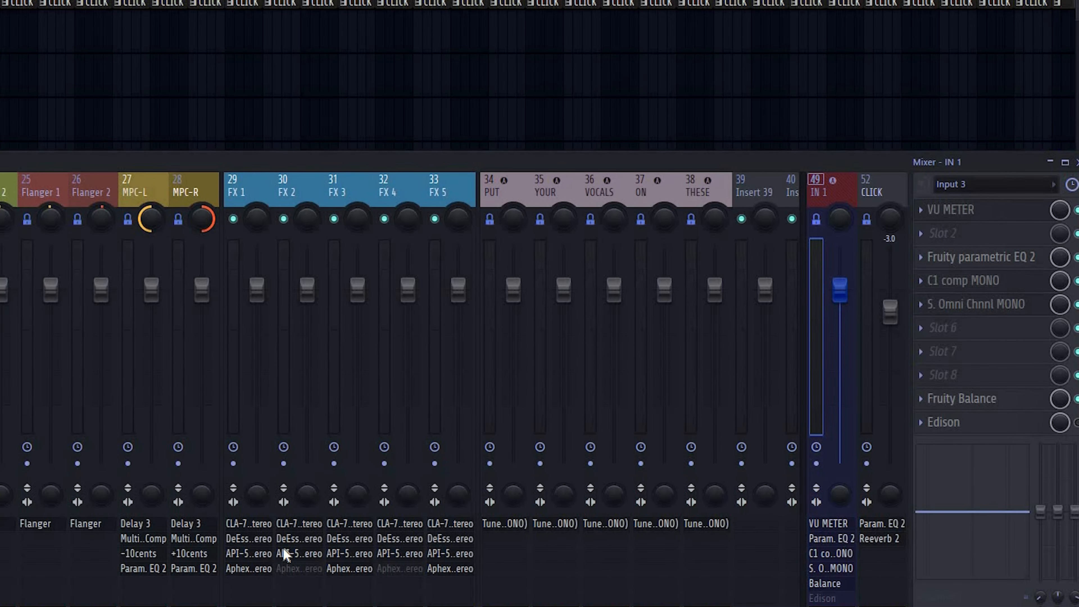
pyautogui.scroll(15, 498, 498)
pyautogui.scroll(-15, 282, 545)
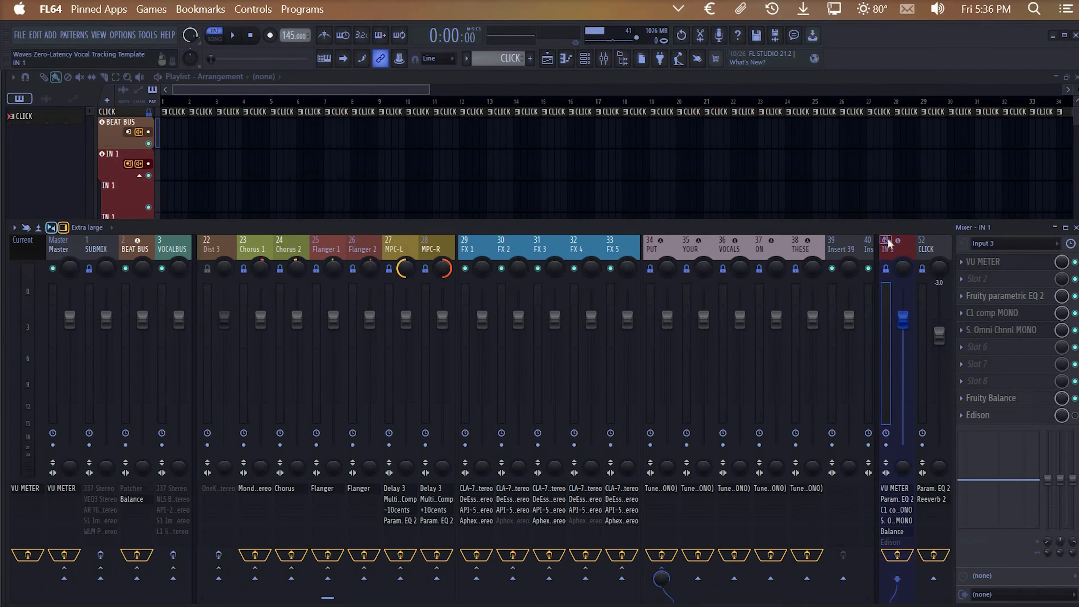
# Examine the Fruity parametric EQ 2, C1 comp MONO and S. Omni Chnnl MONO plugins on the IN 1 track, closing each
pyautogui.click(1008, 298)
pyautogui.click(1000, 314)
pyautogui.click(1007, 299)
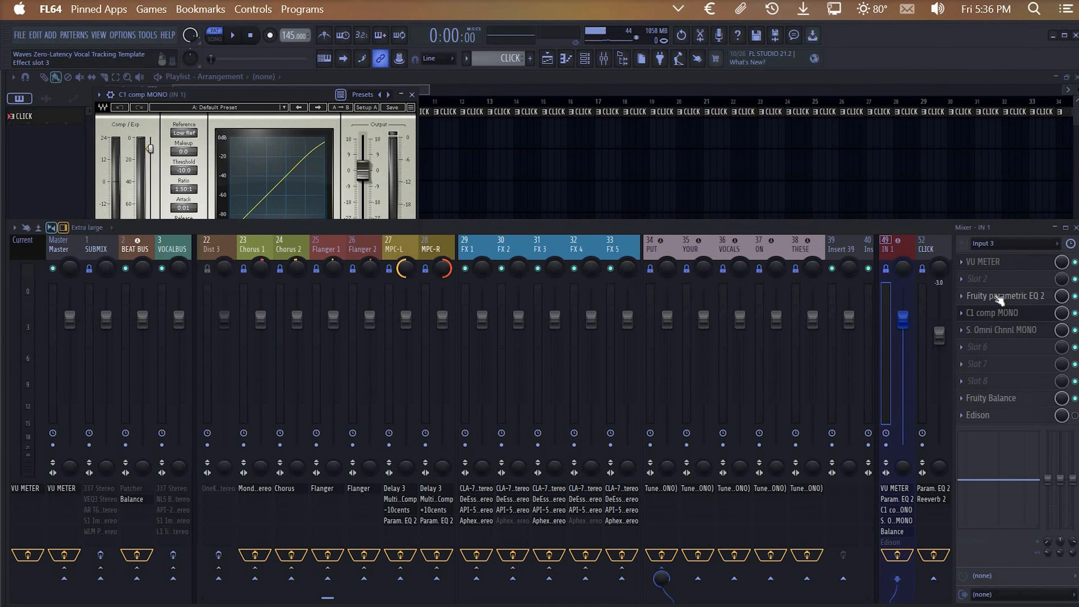
pyautogui.moveTo(431, 256); pyautogui.dragTo(676, 132)
pyautogui.click(412, 95)
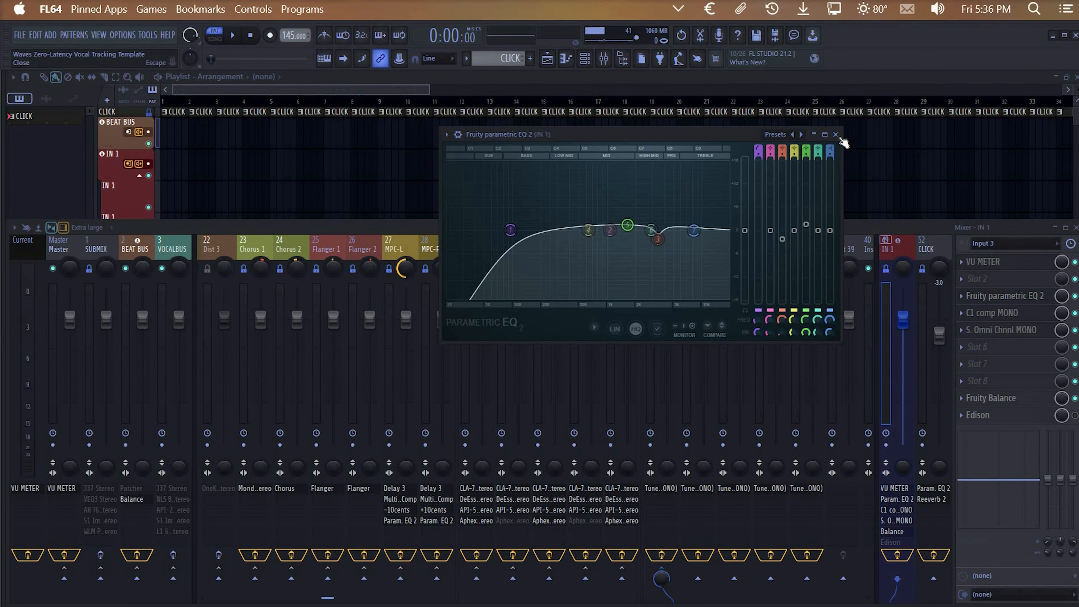
pyautogui.click(987, 330)
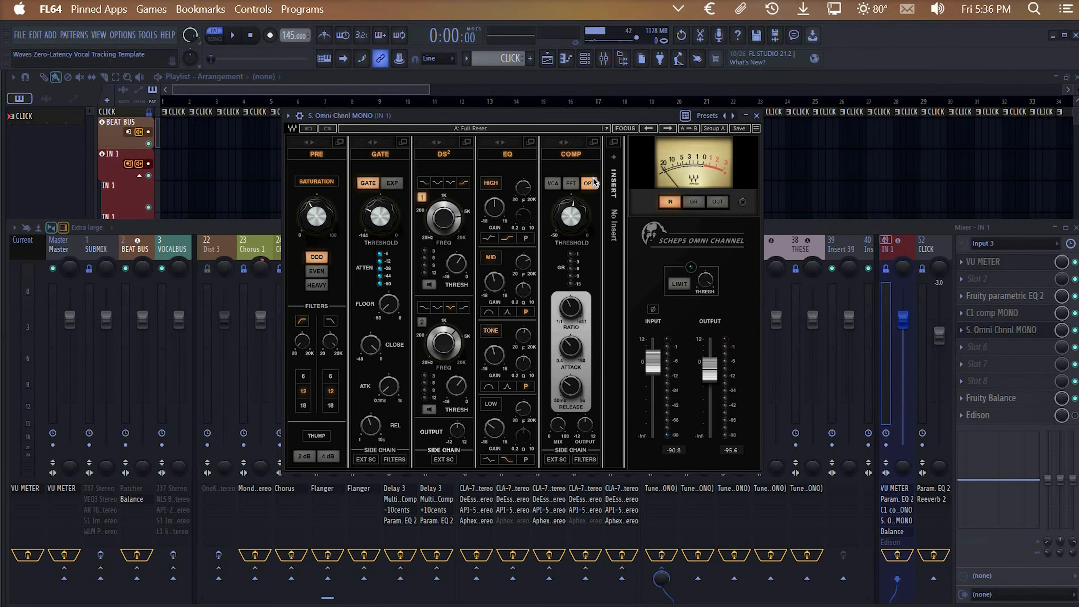
pyautogui.click(759, 115)
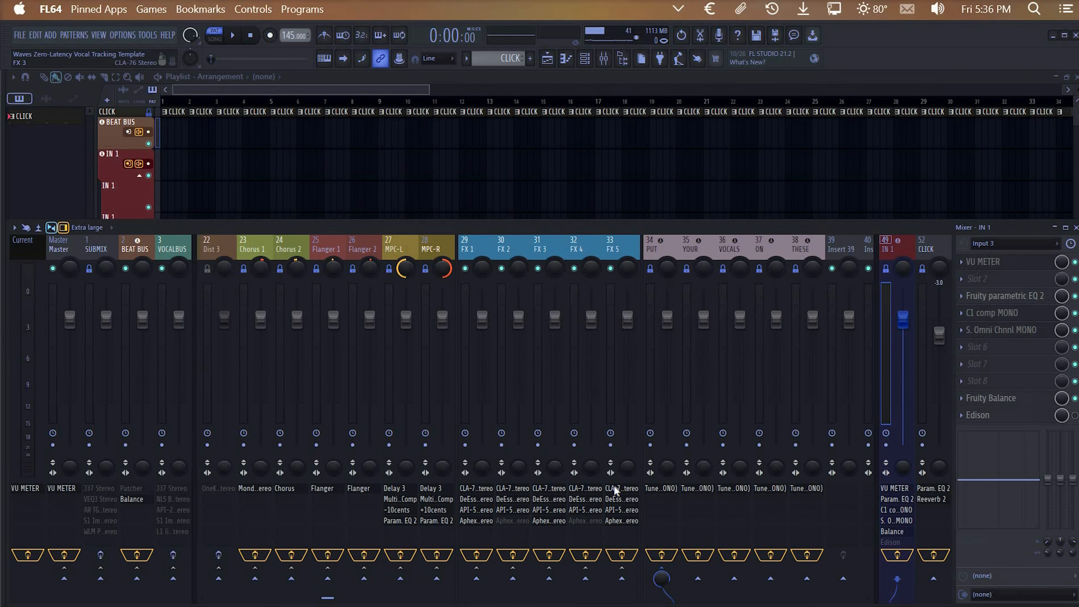
# Examine the routing of the FX 4 and FX 5 tracks and the vocal tracks from PUT to THESE
pyautogui.click(584, 239)
pyautogui.click(620, 241)
pyautogui.moveTo(678, 241); pyautogui.dragTo(730, 244)
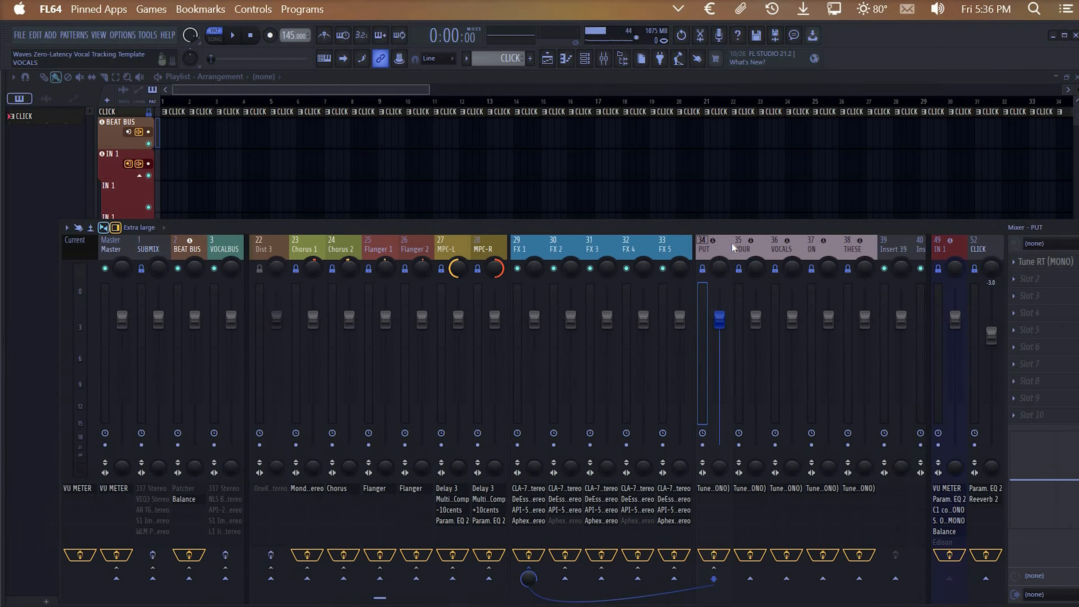
pyautogui.click(852, 245)
pyautogui.moveTo(810, 249); pyautogui.dragTo(852, 248)
pyautogui.moveTo(667, 250); pyautogui.dragTo(525, 251)
pyautogui.click(671, 251)
pyautogui.click(854, 246)
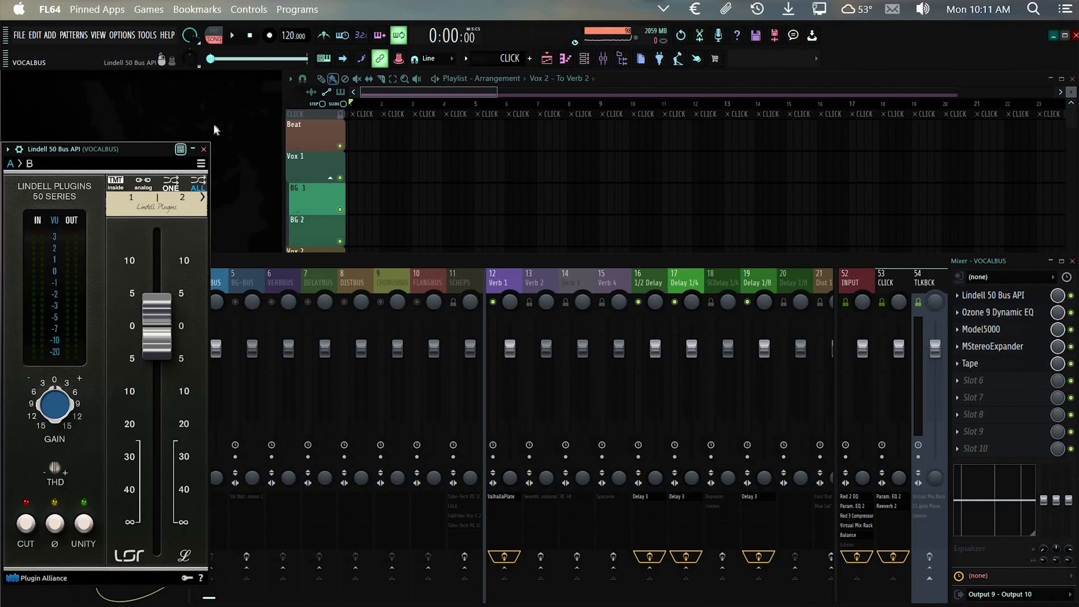
# Review the Lindell 50 Bus API, Ozone 9 Dynamic EQ and Model5000 plugins on VOCALBUS, then Millennia NSEQ-2 on SUBMIX
pyautogui.click(204, 148)
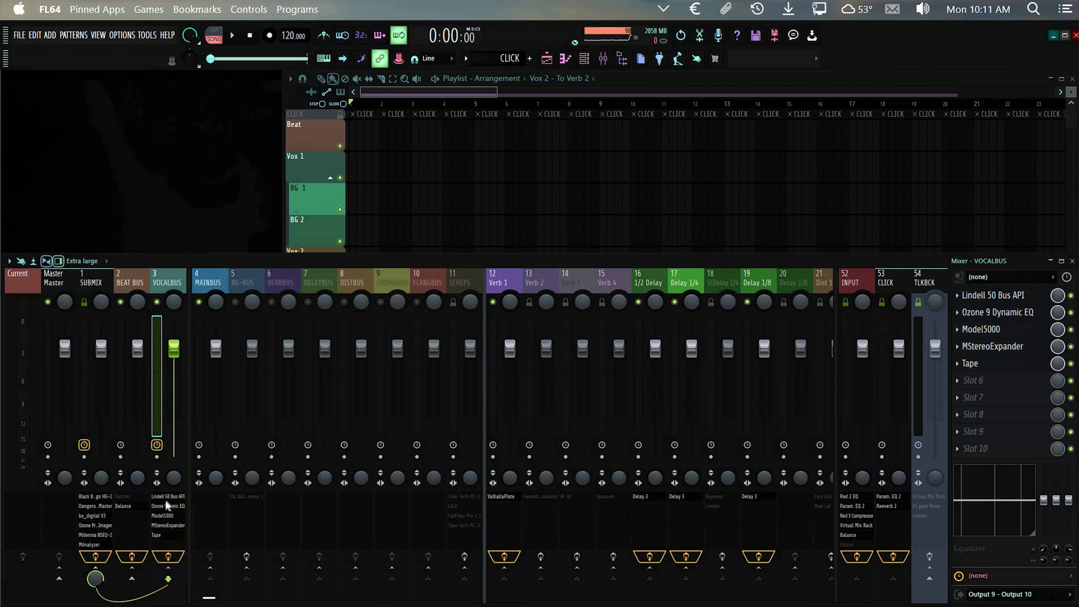
pyautogui.click(169, 509)
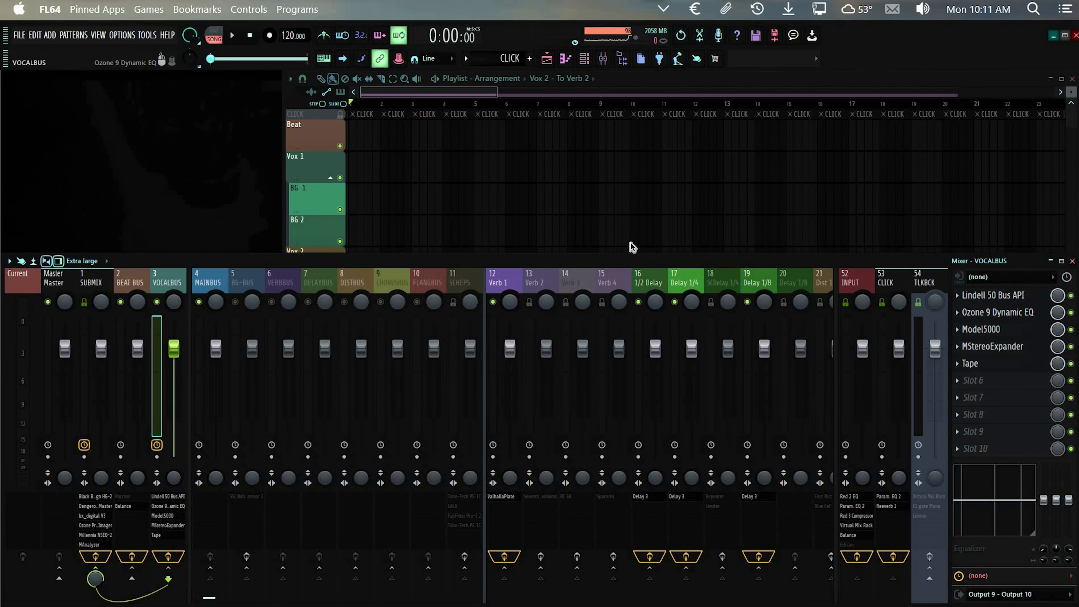
pyautogui.click(701, 214)
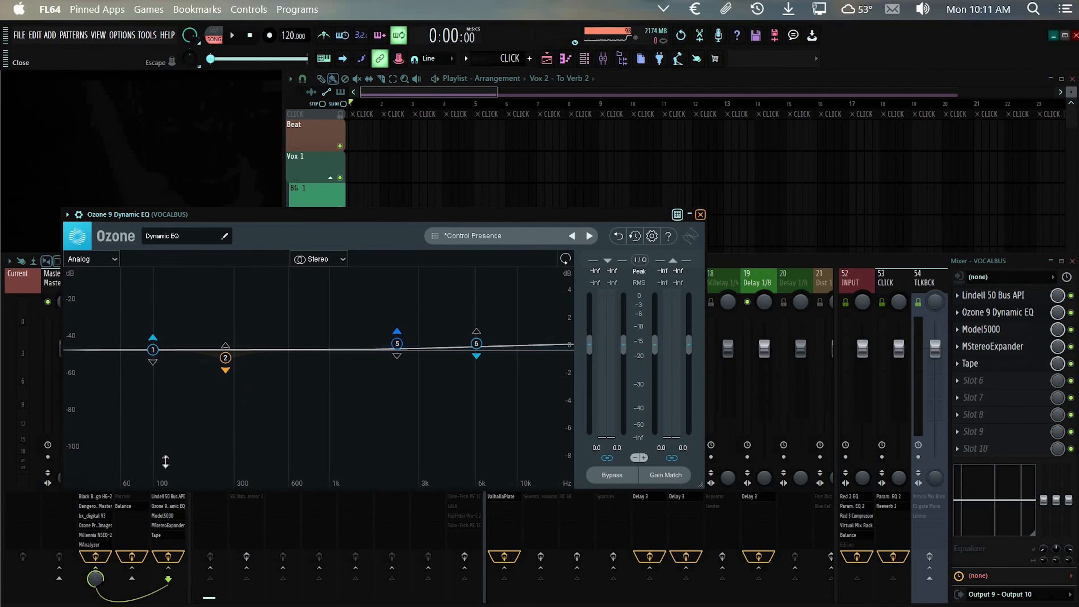
pyautogui.click(170, 516)
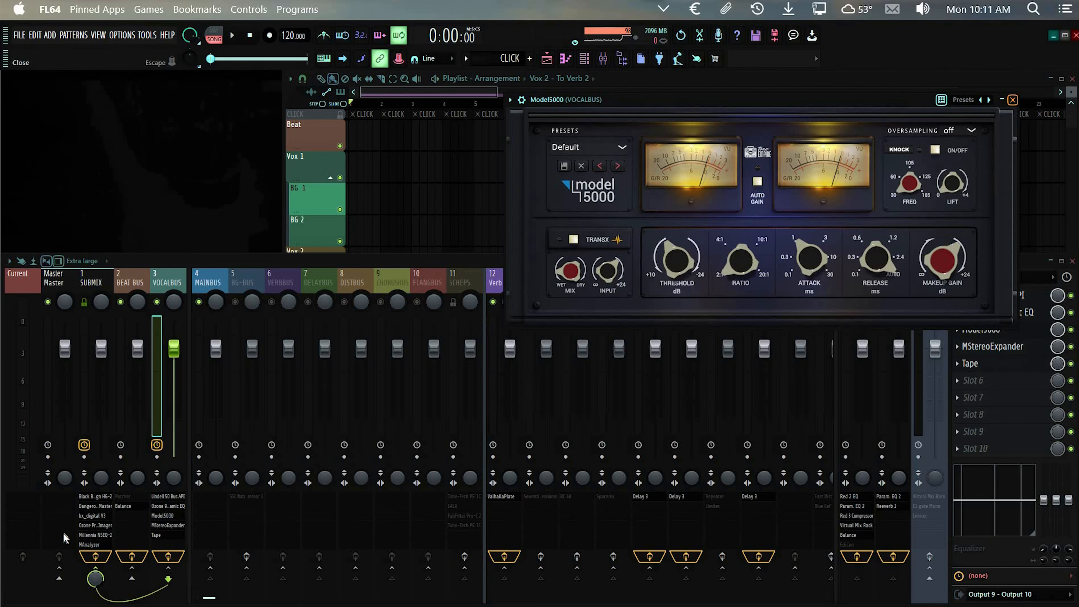
pyautogui.press('Escape')
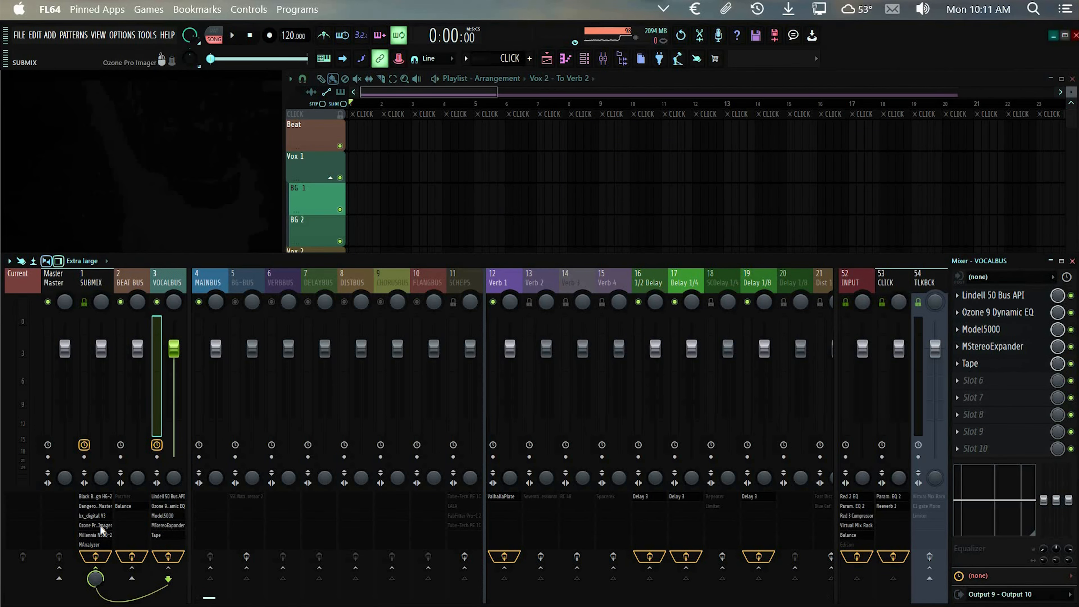
pyautogui.click(100, 535)
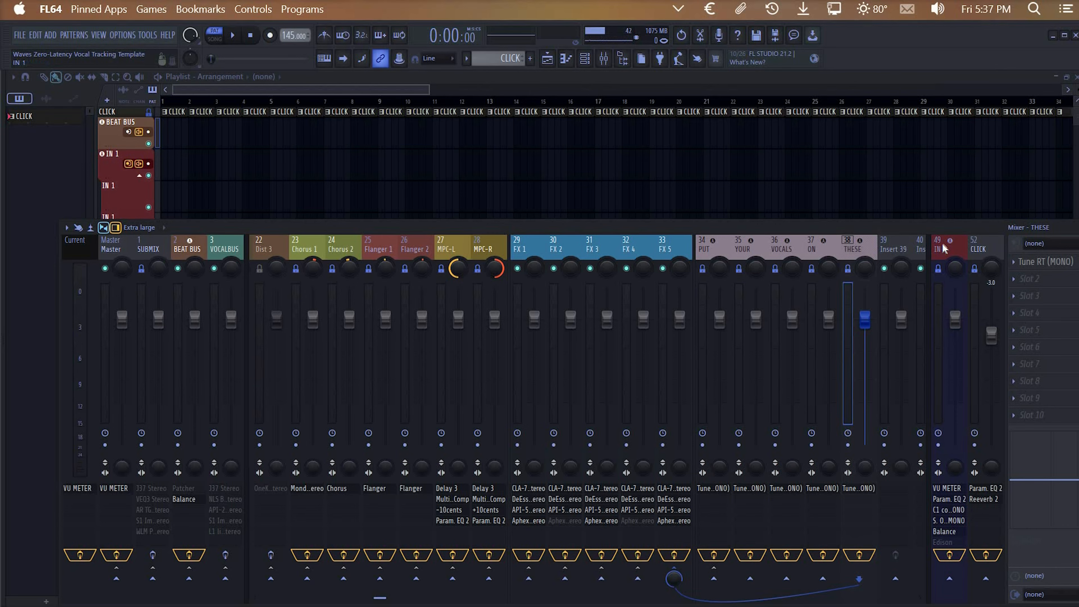
# Set the IN 1 track's audio input to the mono source Input 3
pyautogui.click(946, 239)
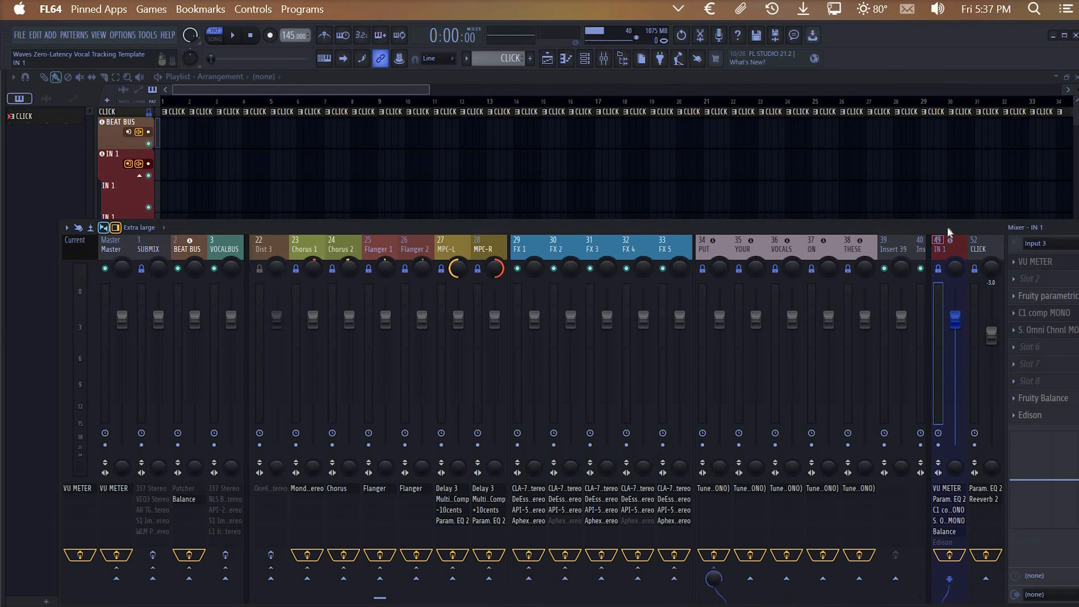
pyautogui.moveTo(917, 231); pyautogui.dragTo(864, 230)
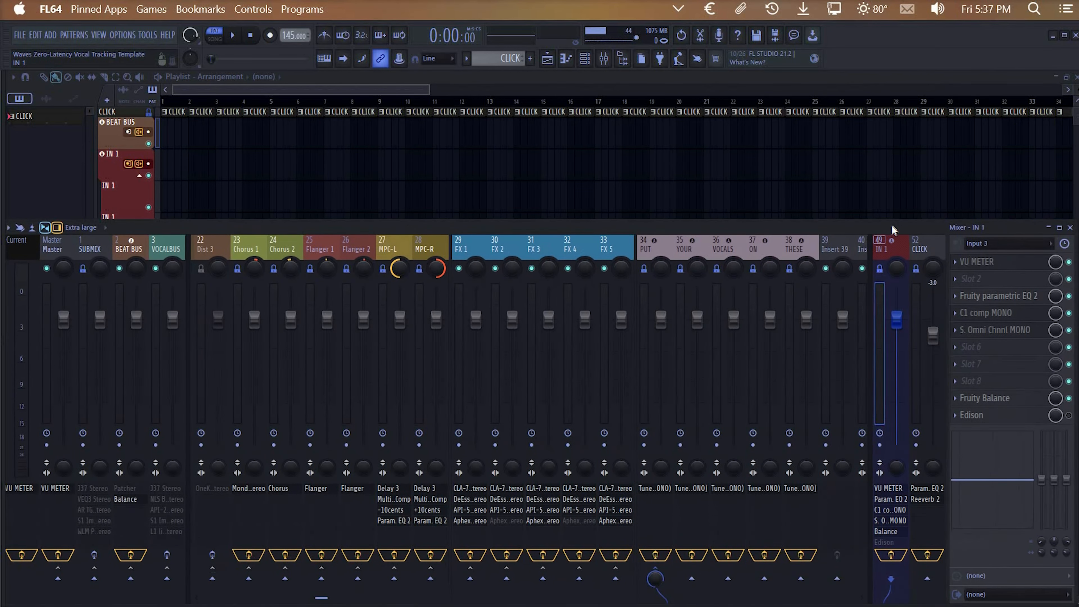
pyautogui.click(1037, 240)
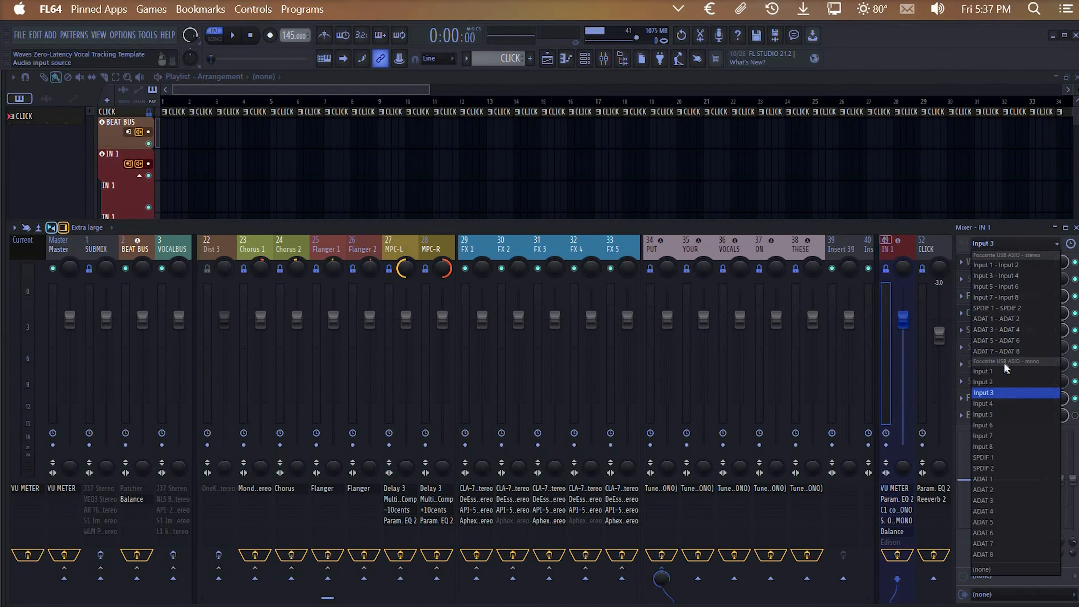
pyautogui.click(1008, 395)
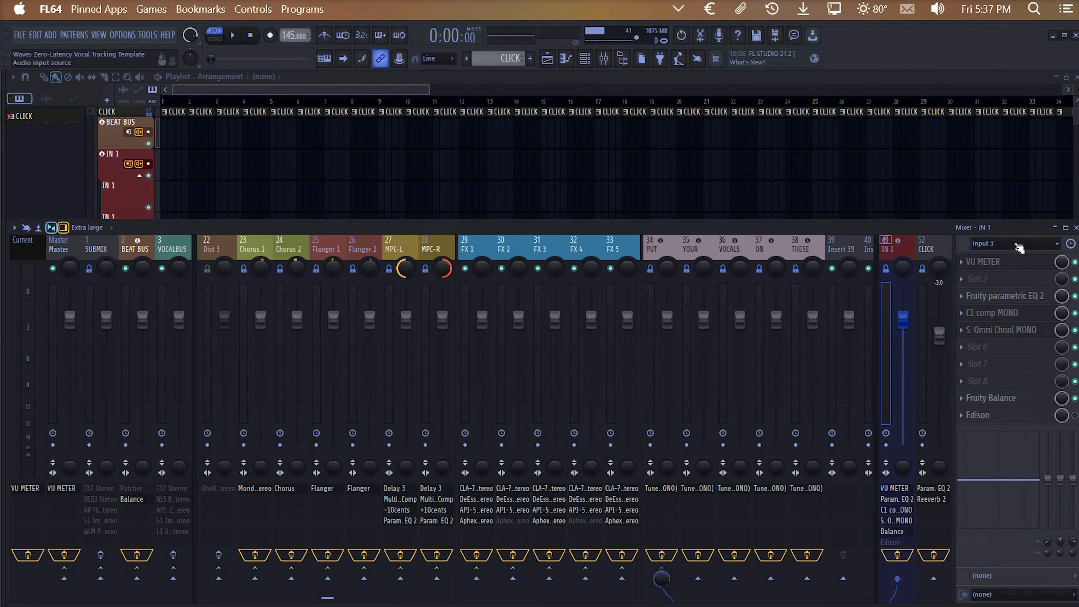
# Review the other stereo and mono audio inputs available for the IN 1 track without changing the selection
pyautogui.click(1015, 249)
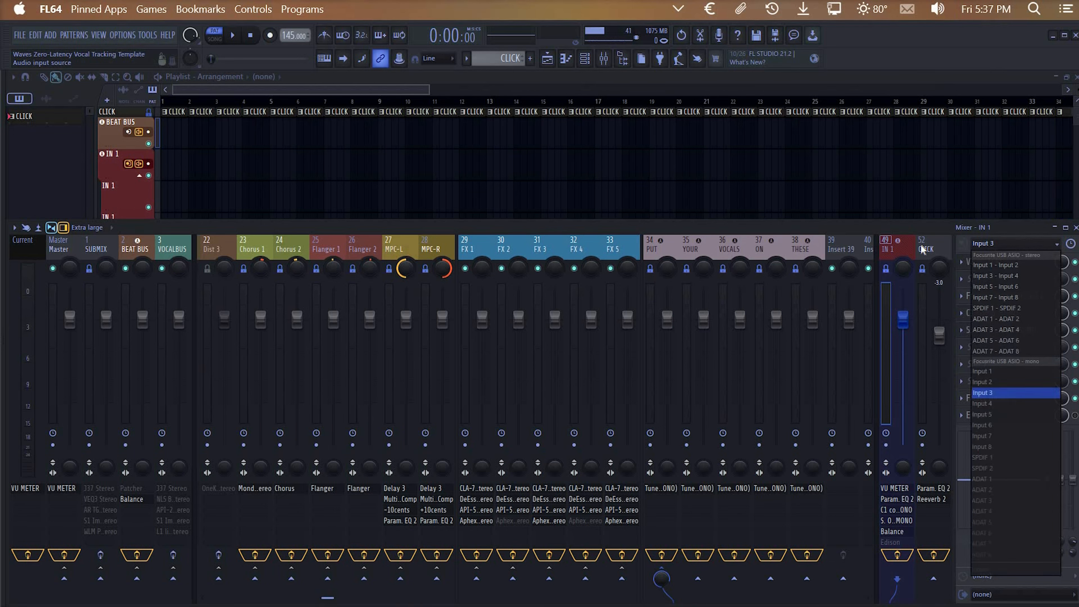
pyautogui.click(907, 230)
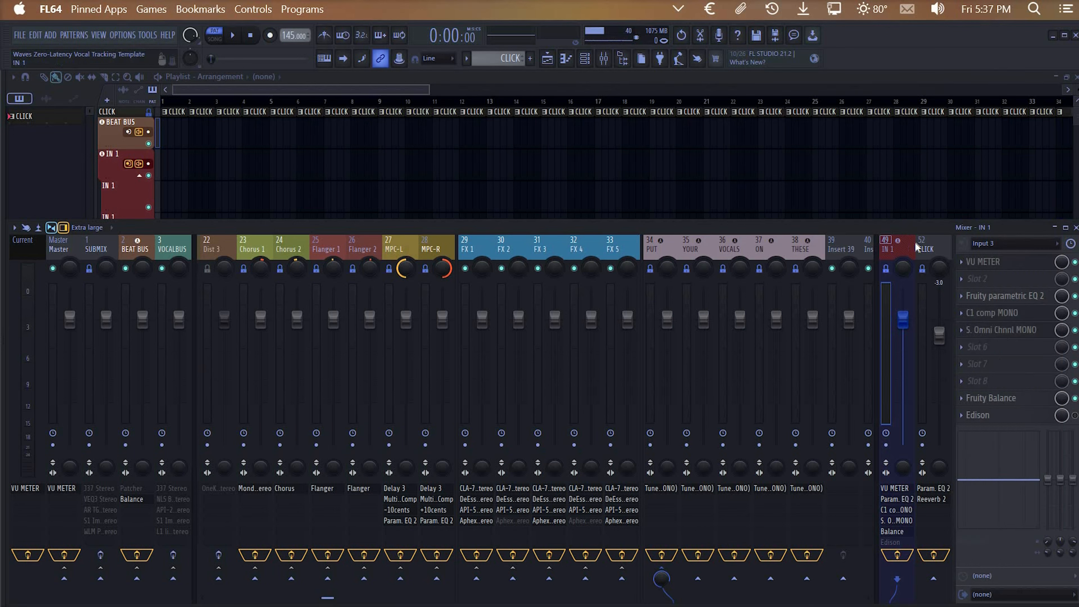
pyautogui.click(1013, 244)
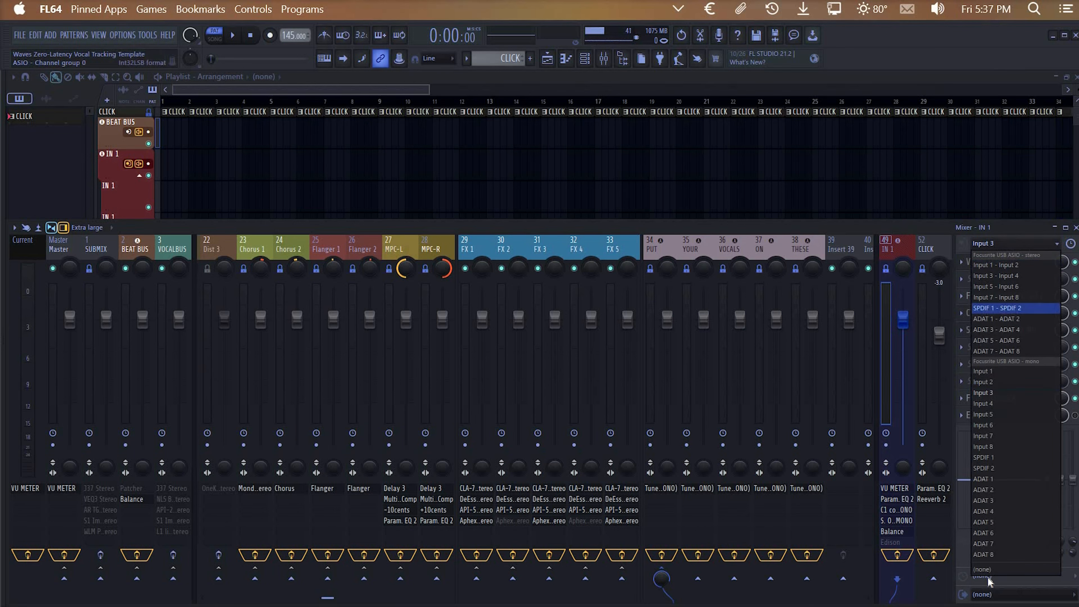
pyautogui.click(906, 239)
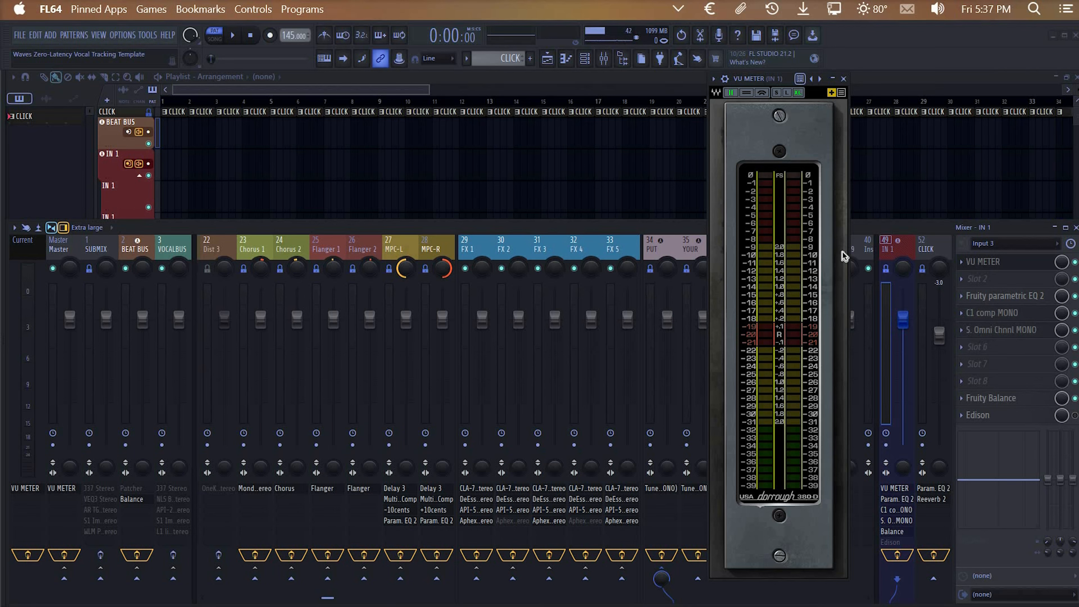
# Examine the VU METER plugin in the IN 1 track's first effect slot and close it
pyautogui.click(846, 83)
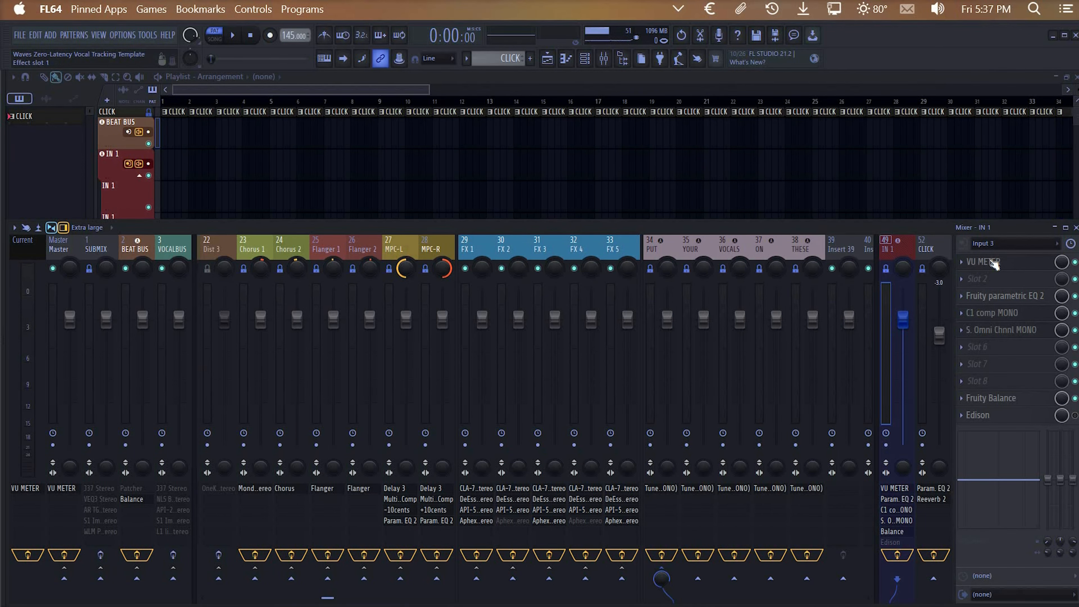
pyautogui.click(993, 262)
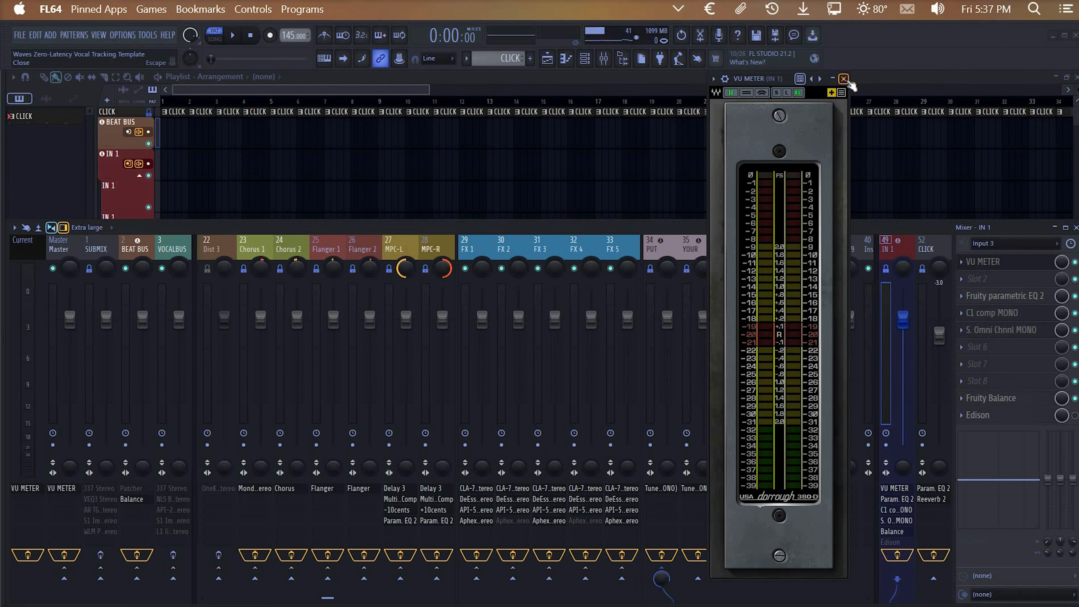
pyautogui.press('Escape')
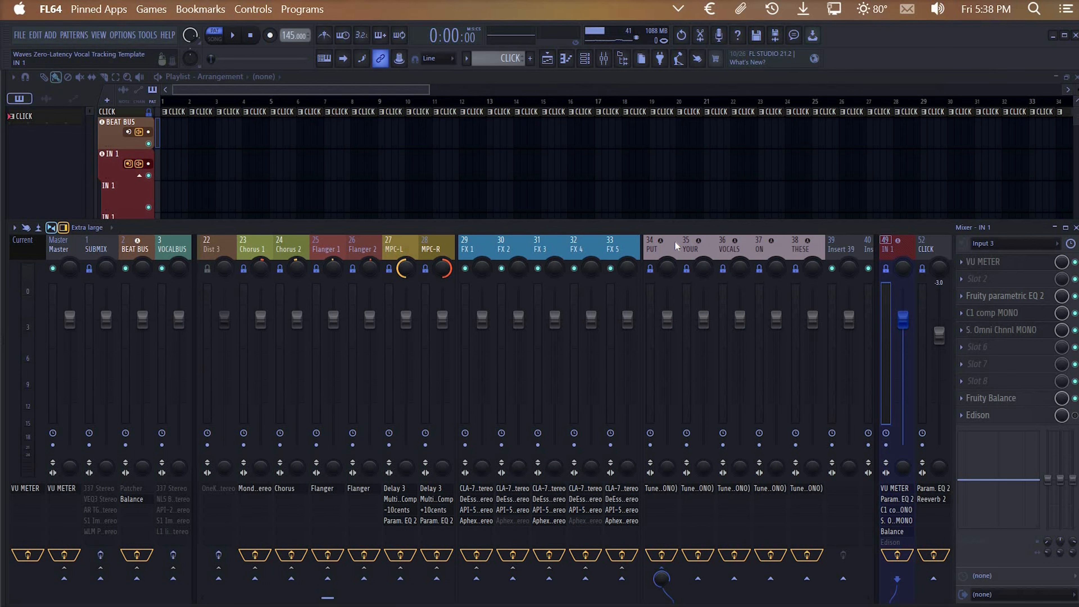
# Check where the PUT track is routed and return to the IN 1 track and its S. Omni Chnnl MONO plugin
pyautogui.click(654, 244)
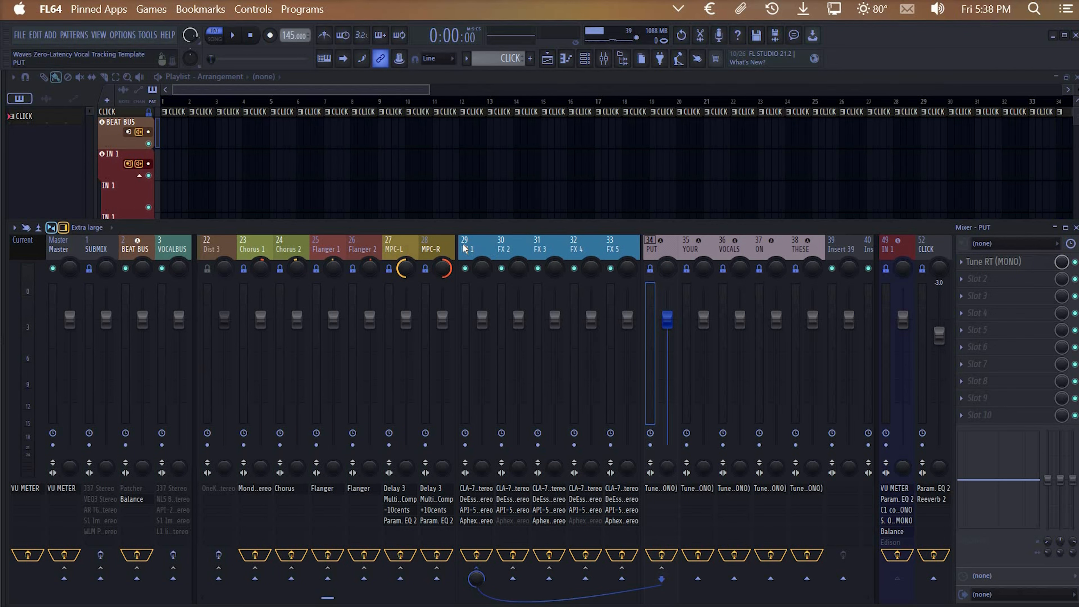
pyautogui.click(897, 254)
pyautogui.click(1001, 330)
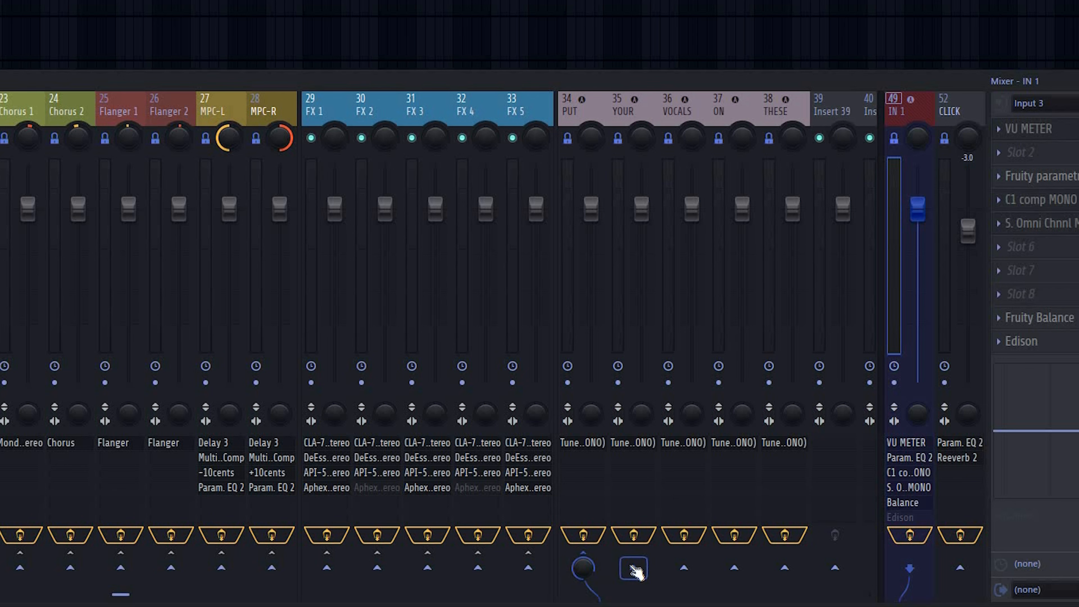
# Try routing the IN 1 track to YOUR, VOCALS, ON and THESE in turn, dropping each previous send
pyautogui.click(634, 568)
pyautogui.click(583, 554)
pyautogui.click(684, 568)
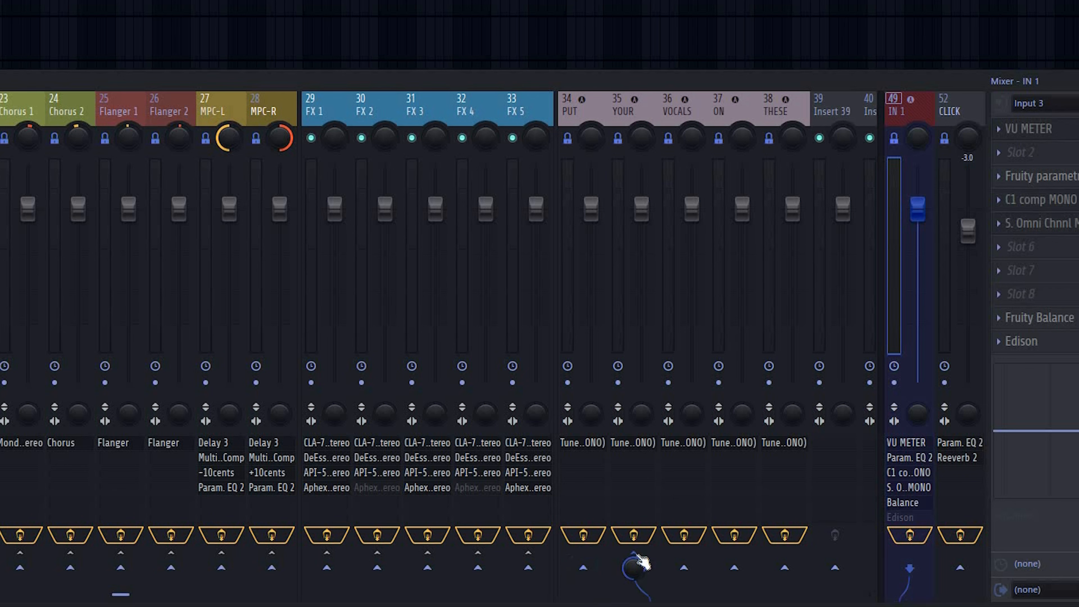
pyautogui.click(735, 567)
pyautogui.click(684, 554)
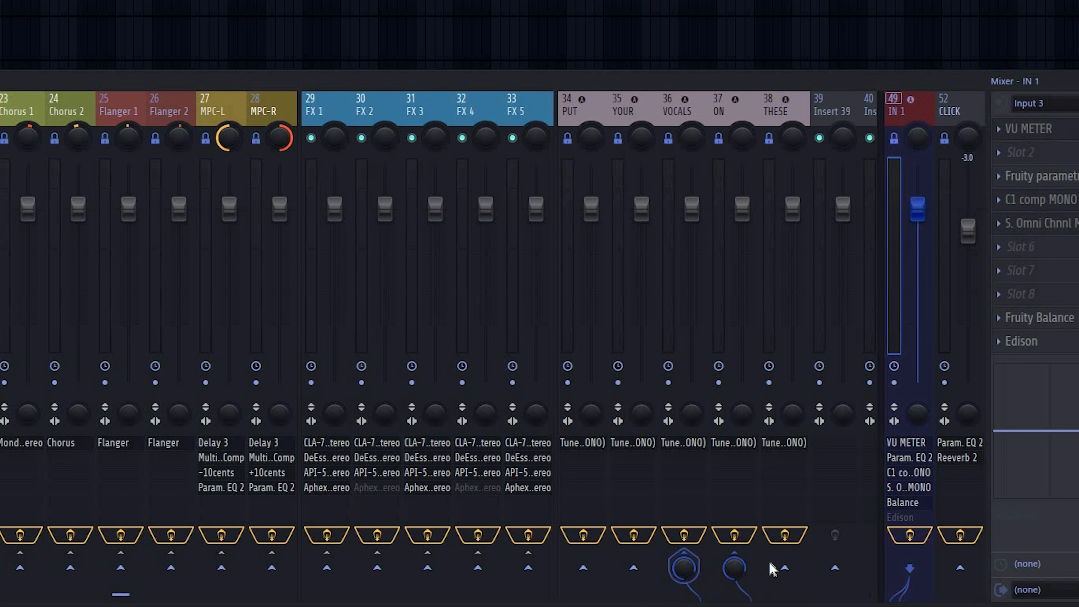
pyautogui.click(785, 568)
pyautogui.click(734, 554)
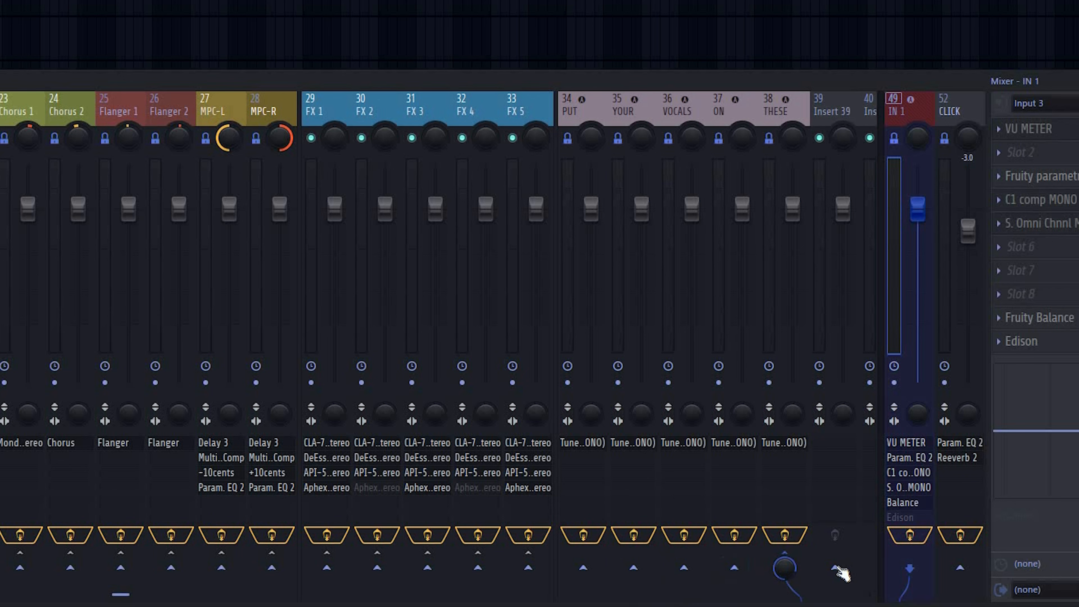
# Sweep the IN 1 track's send back and forth across the vocal tracks from PUT to THESE
pyautogui.click(836, 568)
pyautogui.click(785, 568)
pyautogui.click(735, 568)
pyautogui.click(684, 568)
pyautogui.click(633, 568)
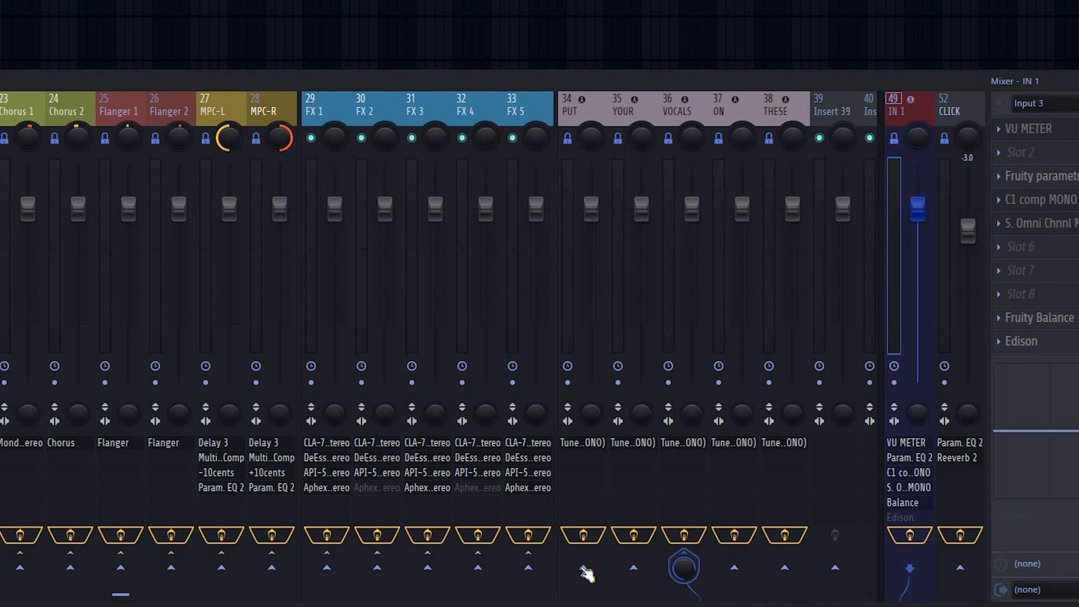
pyautogui.click(584, 568)
pyautogui.click(634, 569)
pyautogui.click(684, 569)
pyautogui.click(734, 568)
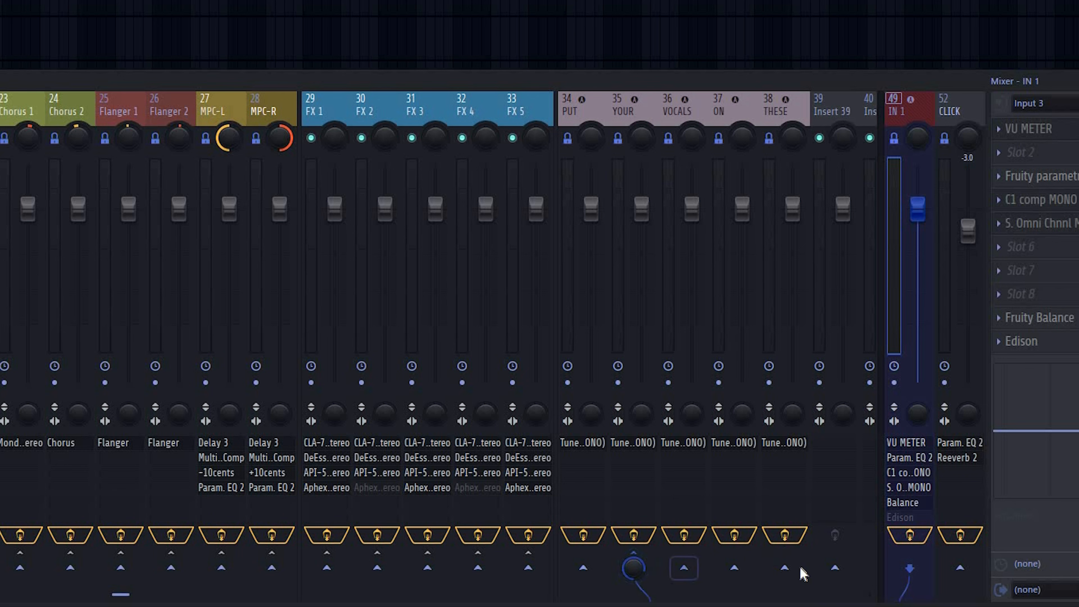
pyautogui.click(785, 568)
pyautogui.click(734, 568)
pyautogui.click(684, 569)
pyautogui.click(633, 568)
pyautogui.click(584, 568)
pyautogui.click(685, 568)
pyautogui.click(734, 568)
pyautogui.click(784, 568)
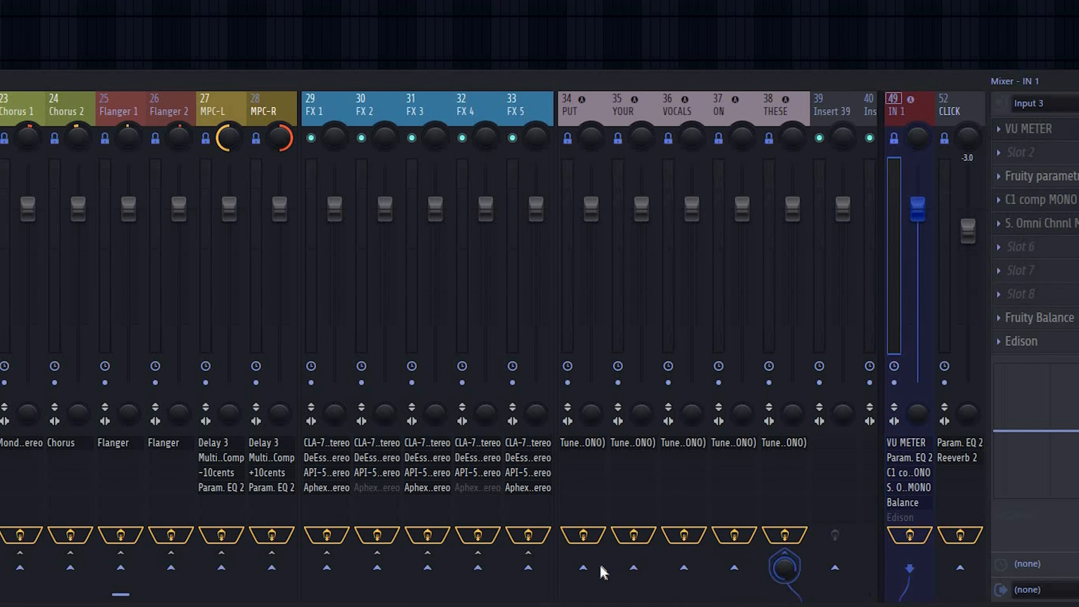
pyautogui.click(634, 568)
pyautogui.click(584, 568)
pyautogui.click(685, 568)
pyautogui.click(734, 568)
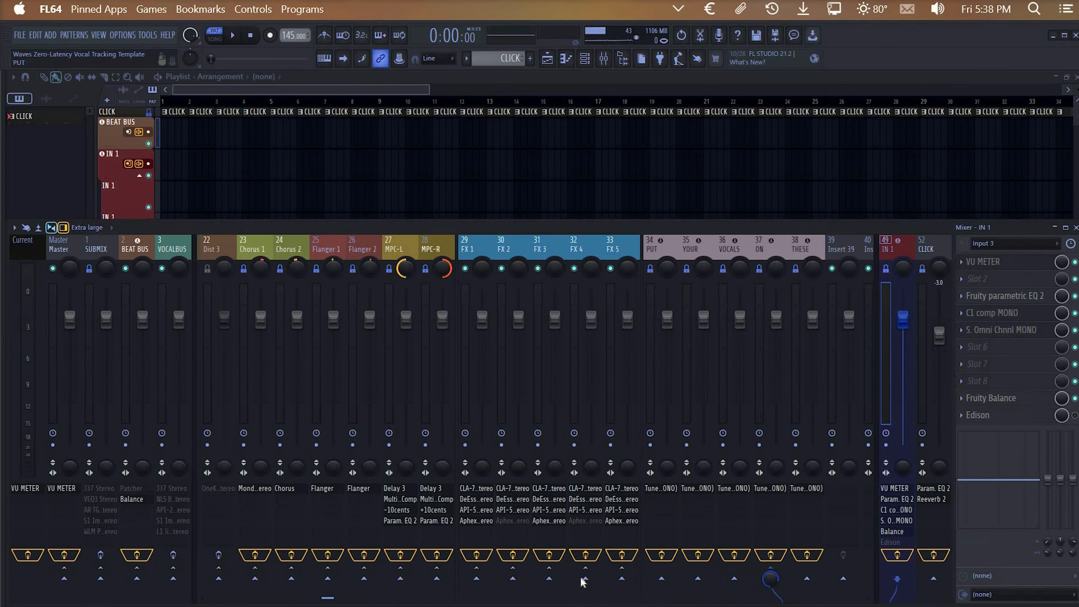
# Try routing the IN 1 track directly to the FX tracks and restore its send to the PUT track
pyautogui.click(622, 579)
pyautogui.click(584, 580)
pyautogui.click(549, 580)
pyautogui.click(514, 580)
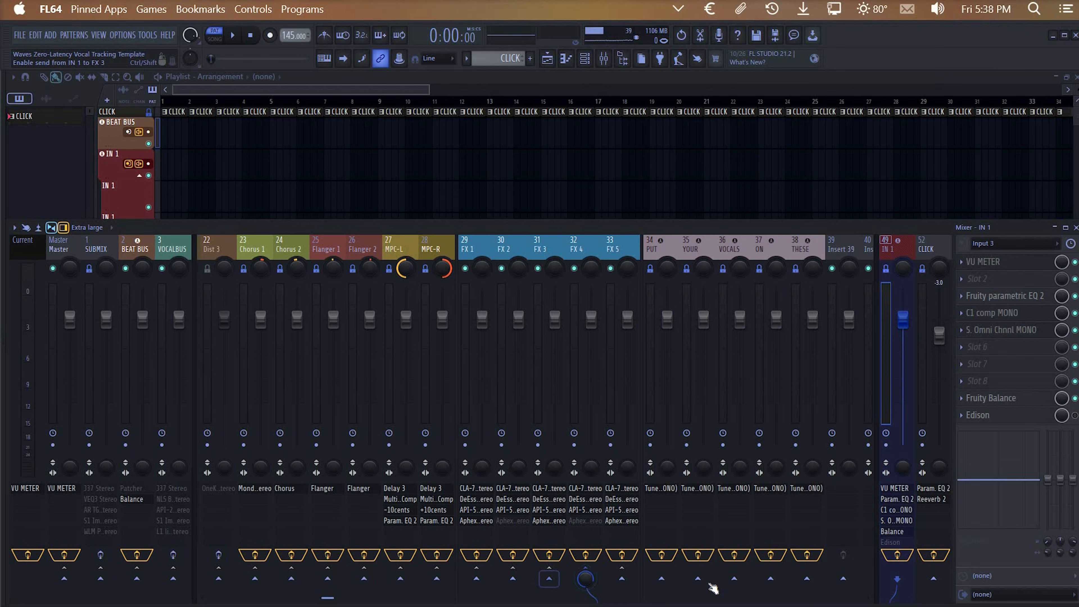
pyautogui.click(662, 579)
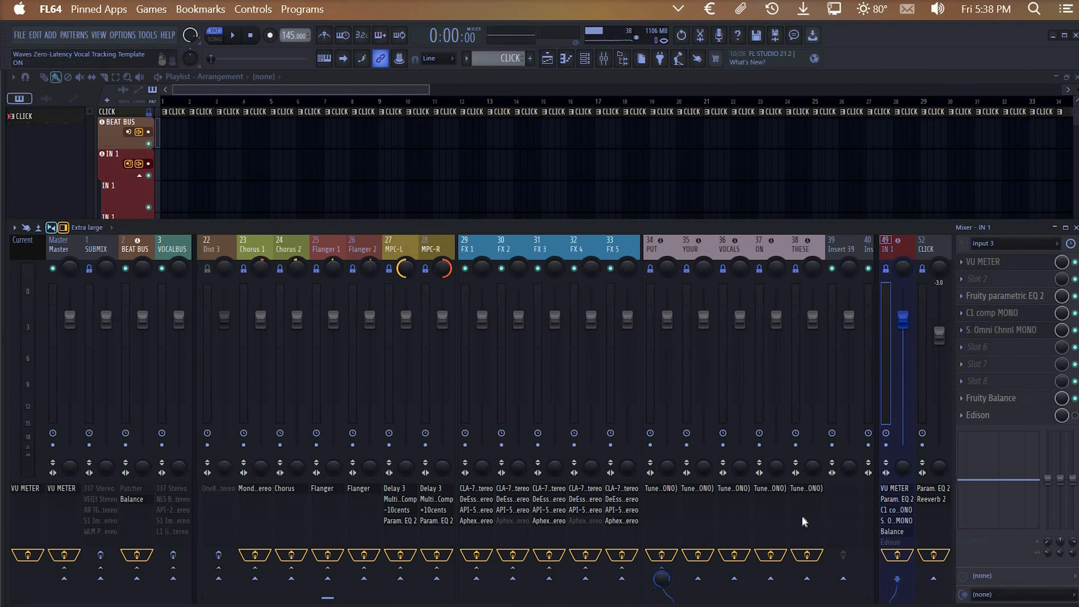
# Open the Tune RT (MONO) plugin on the PUT track and examine its pitch correction settings
pyautogui.click(663, 489)
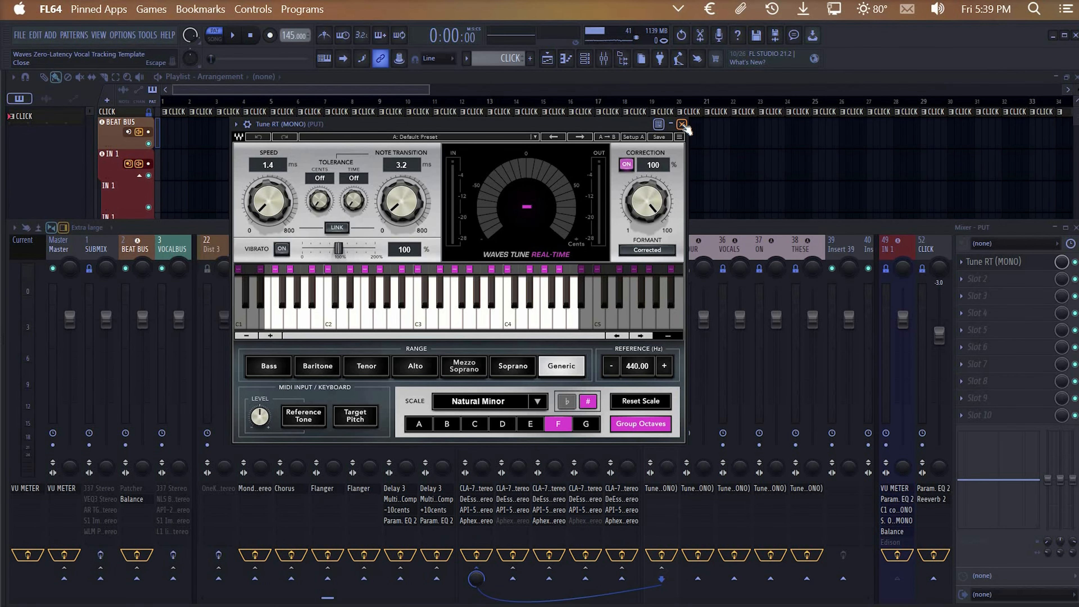
# Close the Tune RT (MONO) plugin and step through the vocal mixer tracks from THESE back to PUT
pyautogui.press('Escape')
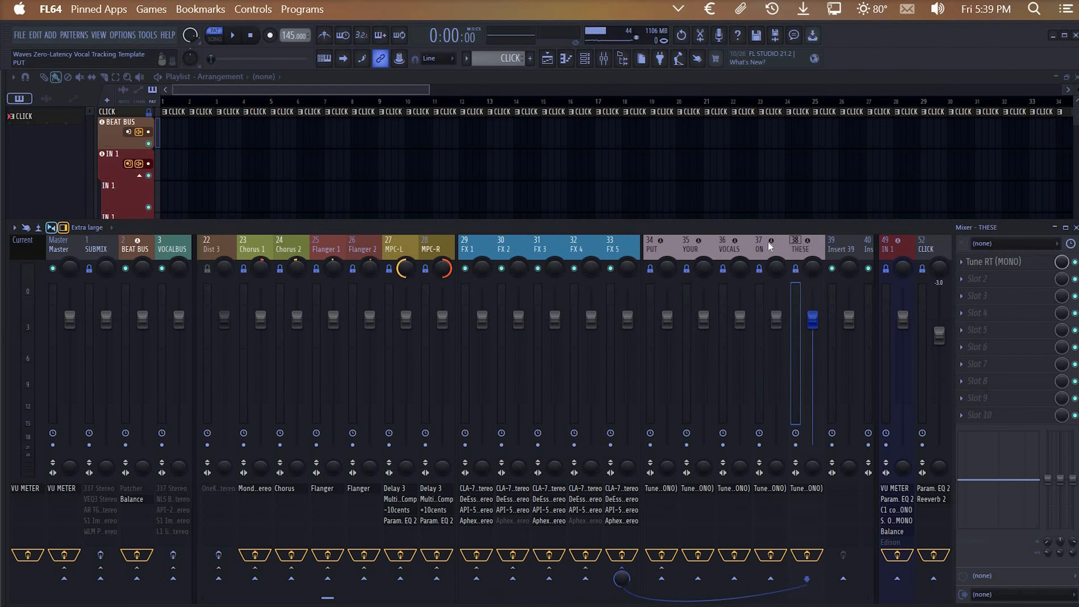
pyautogui.moveTo(805, 249); pyautogui.dragTo(660, 242)
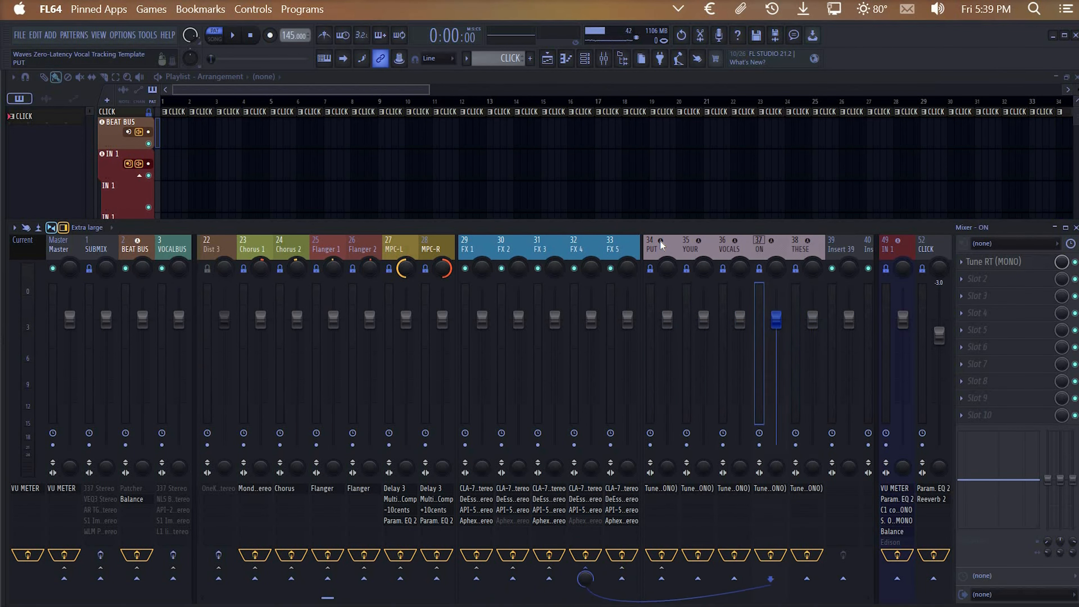
pyautogui.click(890, 248)
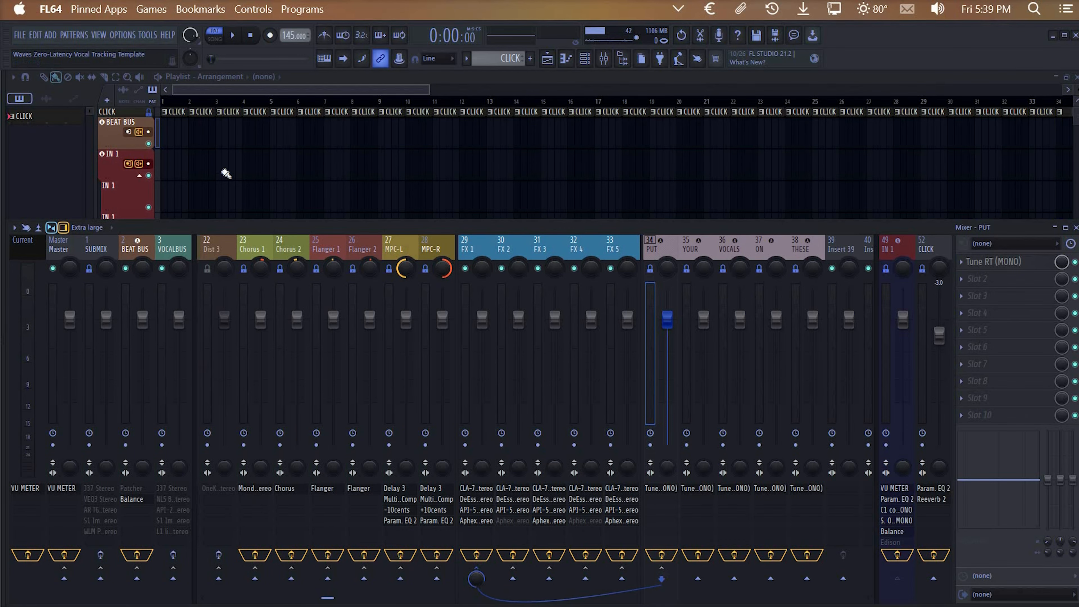
# Examine the audio track mode options for the unassigned playlist Track 17 below the vocal tracks
pyautogui.press('F9')
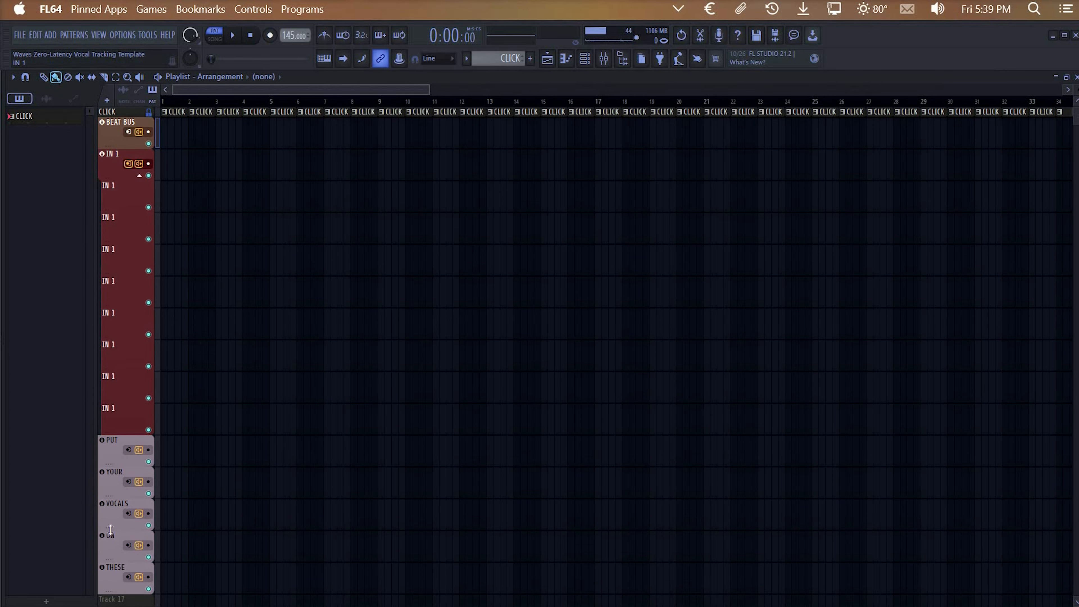
pyautogui.scroll(-3, 124, 516)
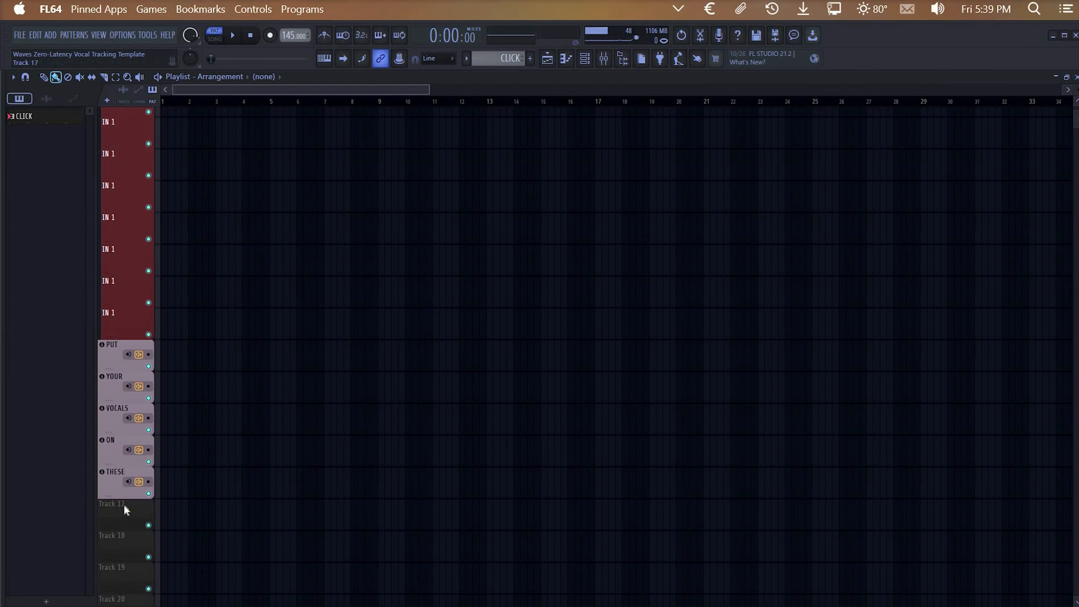
pyautogui.rightClick(124, 510)
pyautogui.moveTo(204, 390)
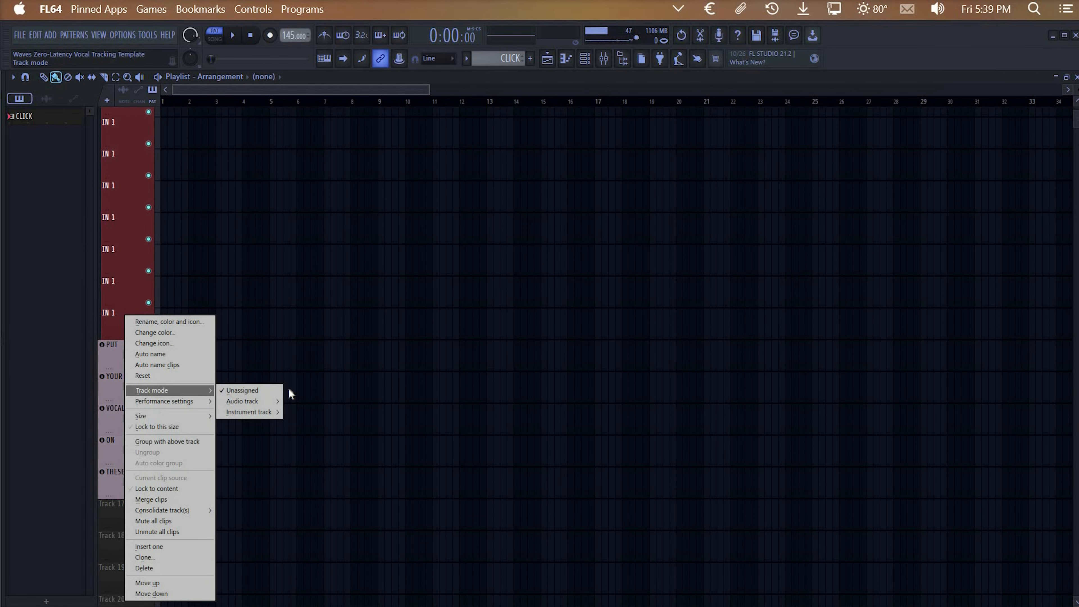
pyautogui.moveTo(251, 401)
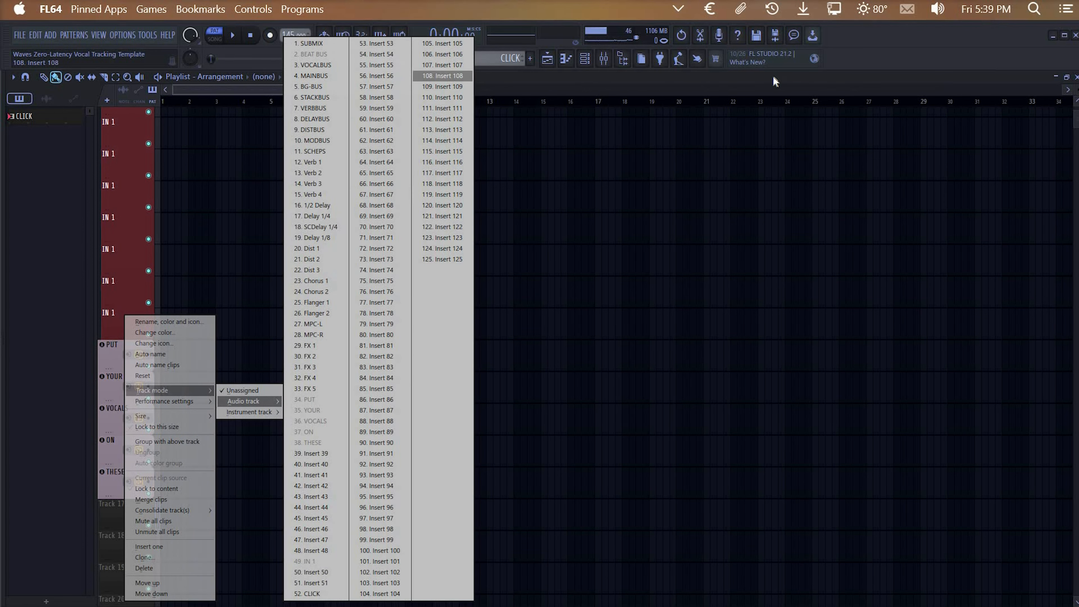
# Route IN 1 to YOUR instead of PUT, and try scale roots in that track's Tune RT (MONO) with a 48.8 ms note transition
pyautogui.click(610, 63)
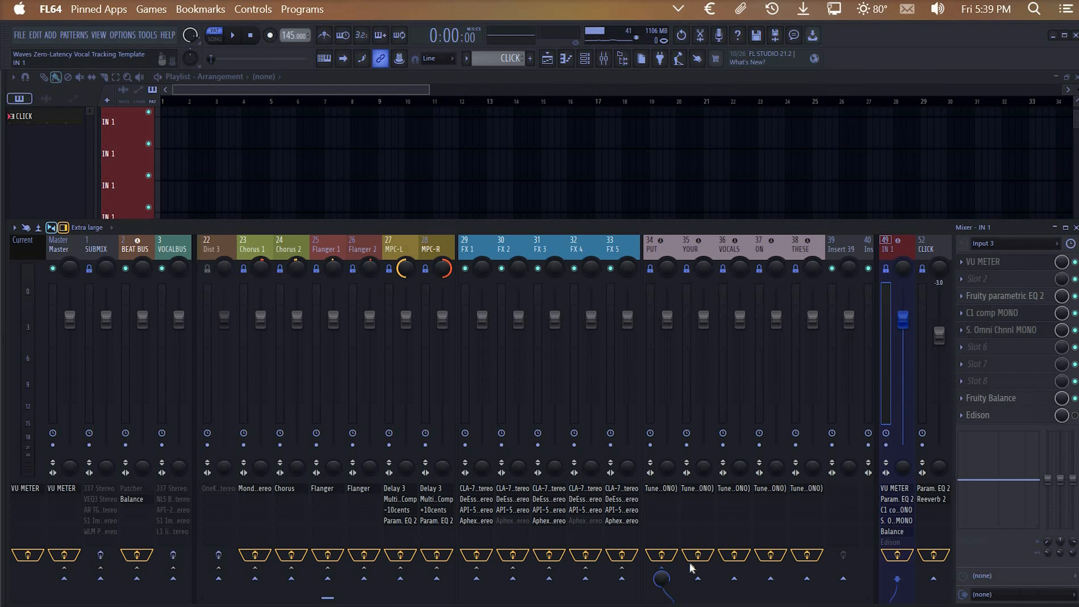
pyautogui.click(697, 578)
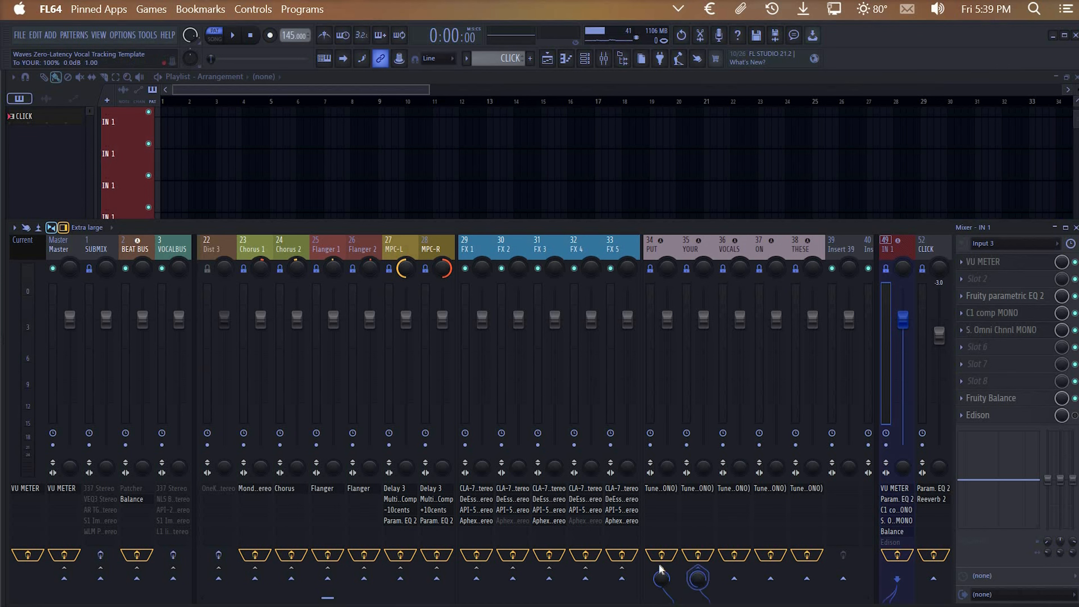
pyautogui.click(697, 488)
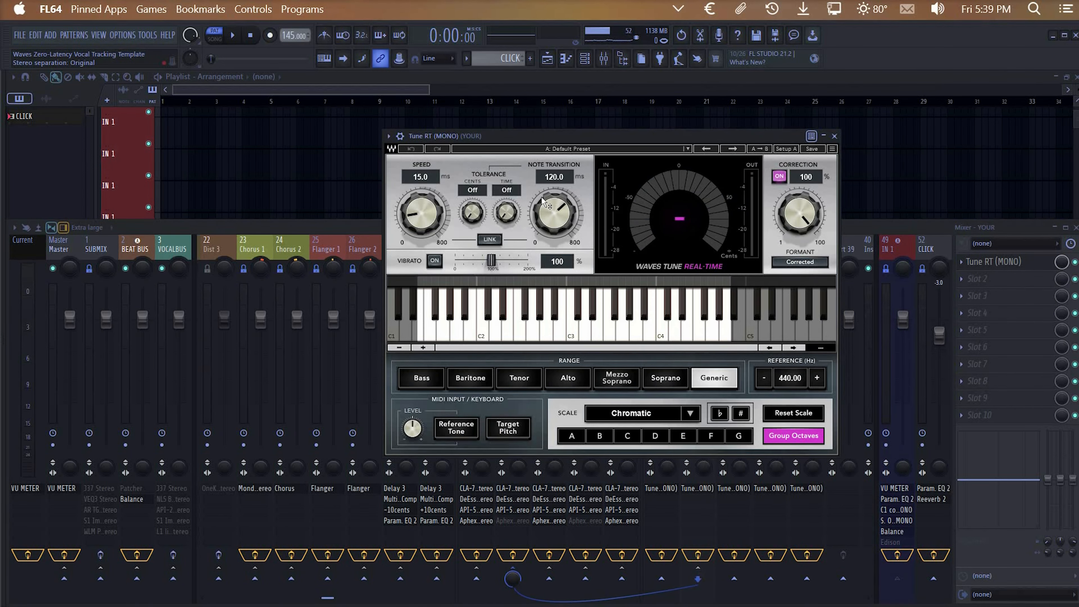
pyautogui.click(683, 438)
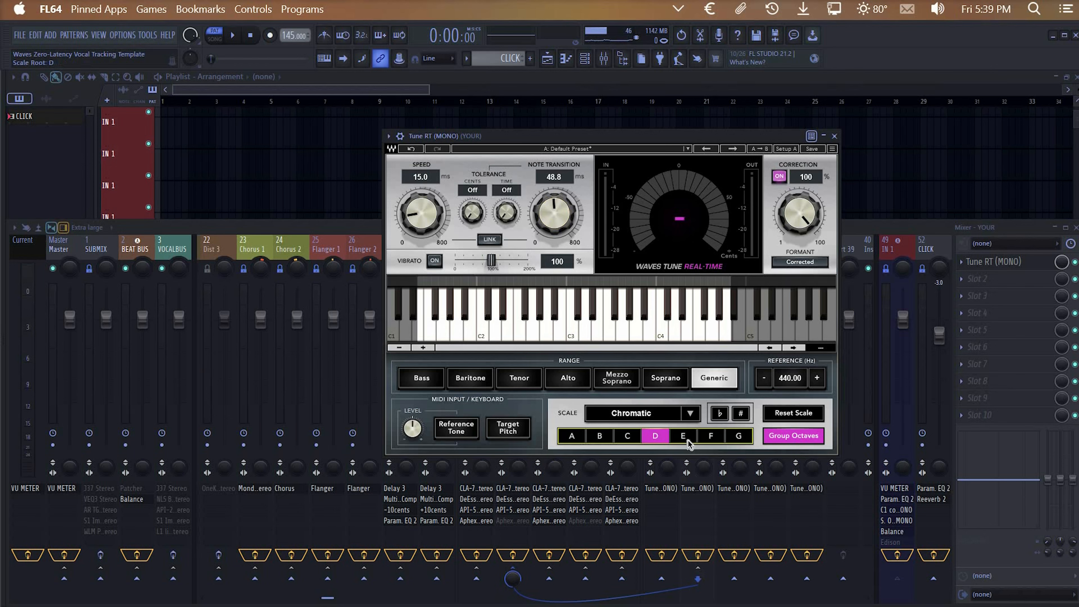
pyautogui.click(561, 438)
pyautogui.click(791, 413)
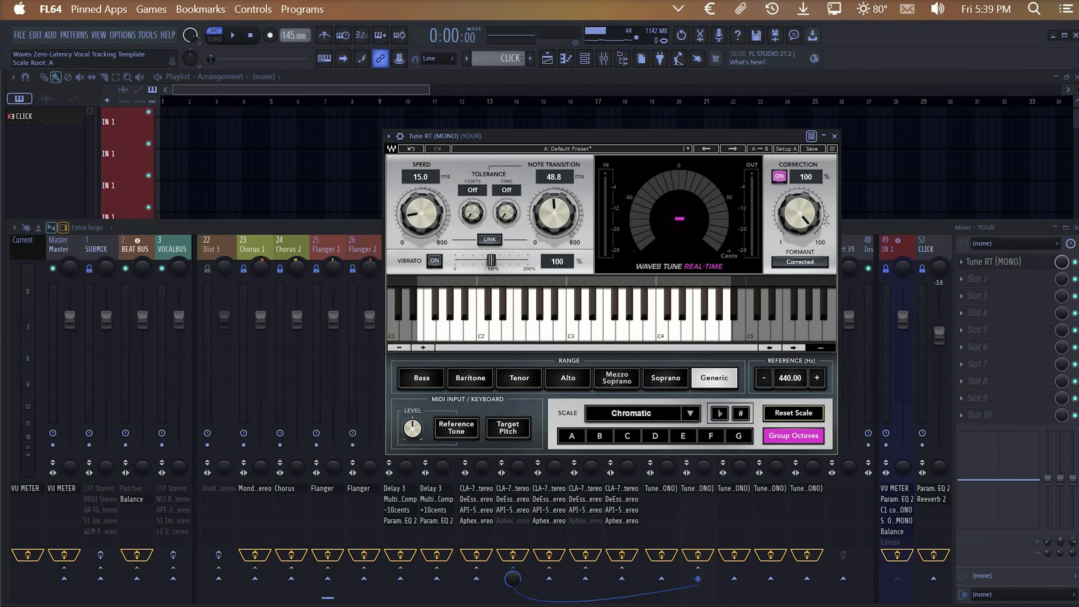
pyautogui.click(835, 135)
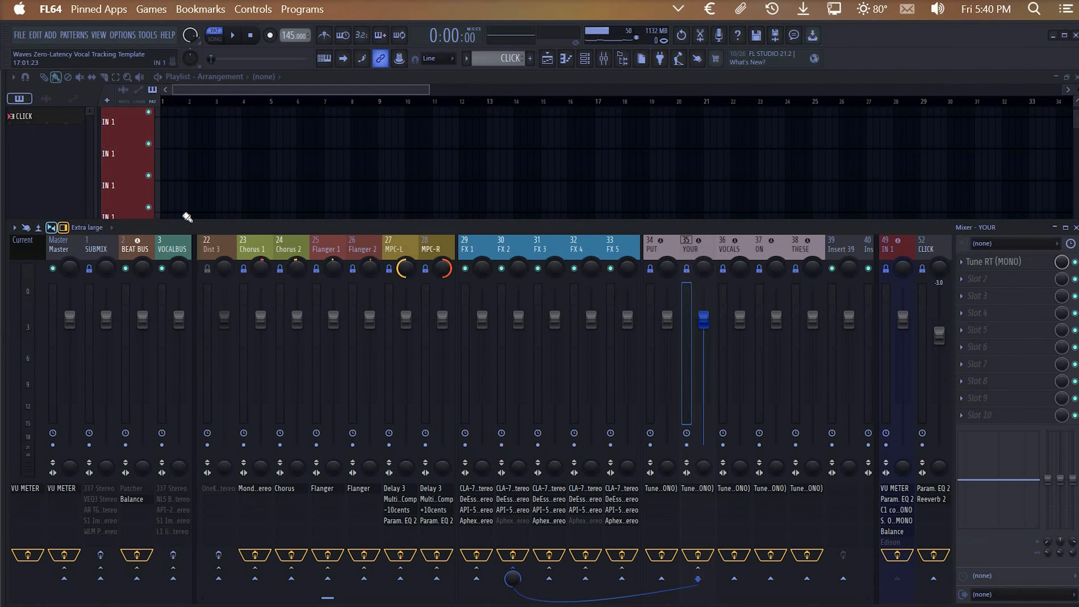
# Compare the IN 1 and vocal tracks in the playlist with their linked tracks in the mixer
pyautogui.click(246, 196)
pyautogui.moveTo(118, 158); pyautogui.dragTo(113, 383)
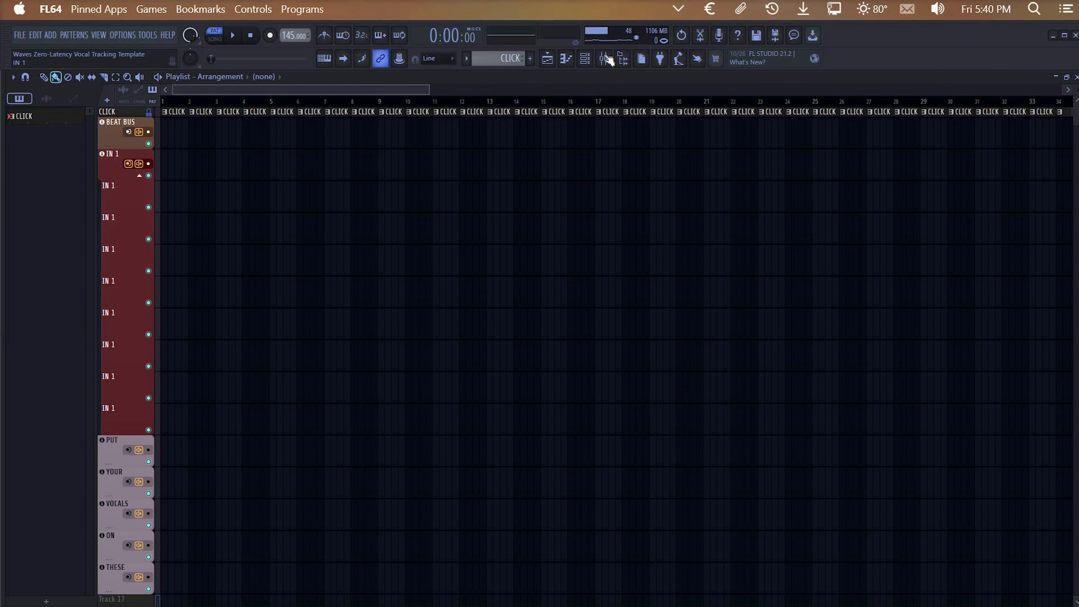
pyautogui.press('F9')
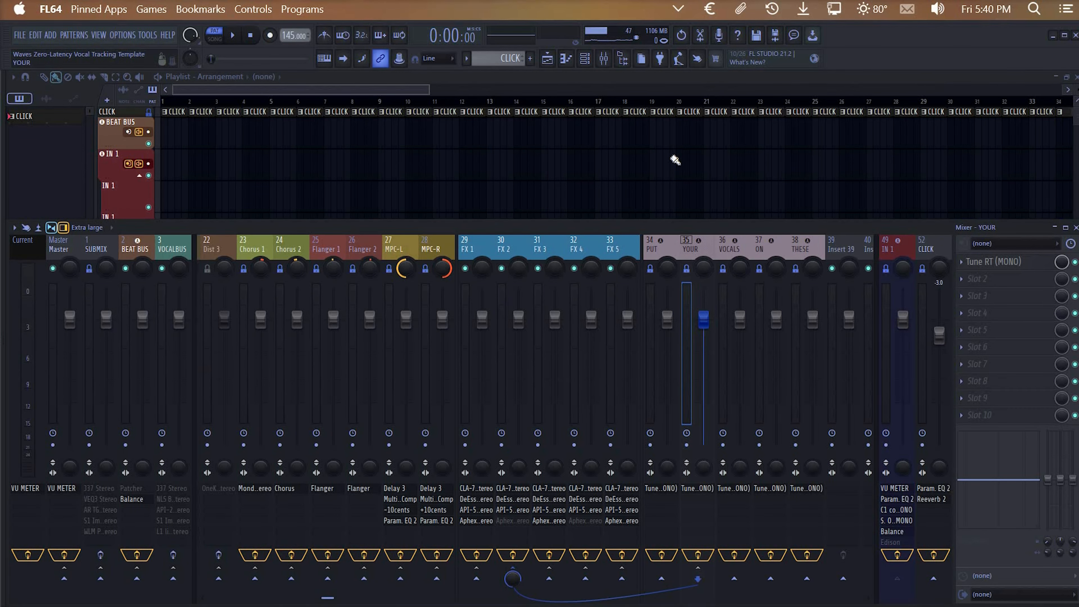
pyautogui.scroll(-8, 251, 186)
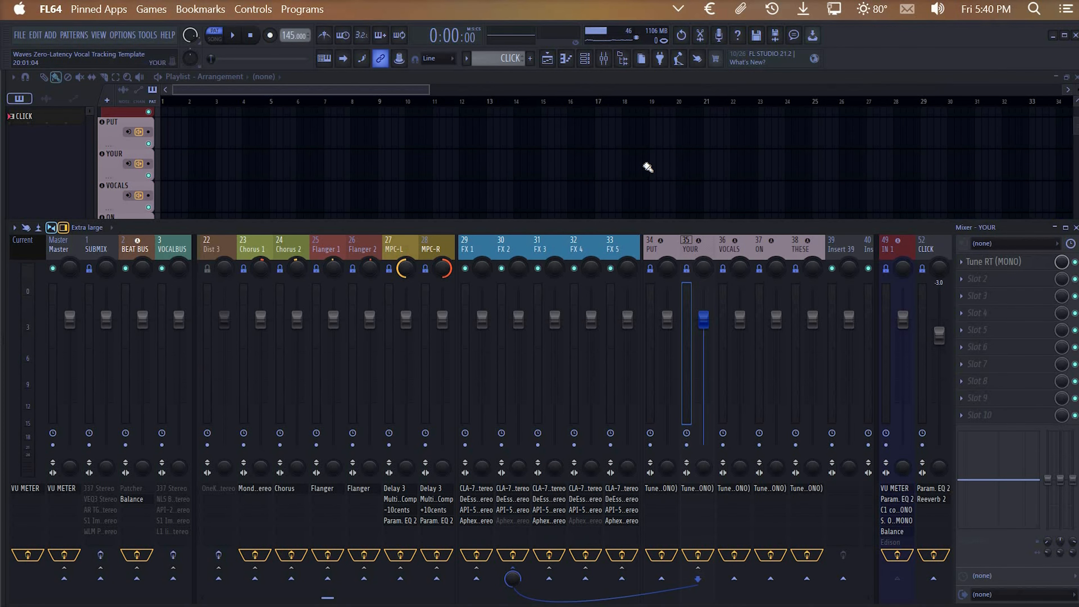
pyautogui.scroll(4, 473, 186)
pyautogui.scroll(2, 473, 186)
pyautogui.press('F9')
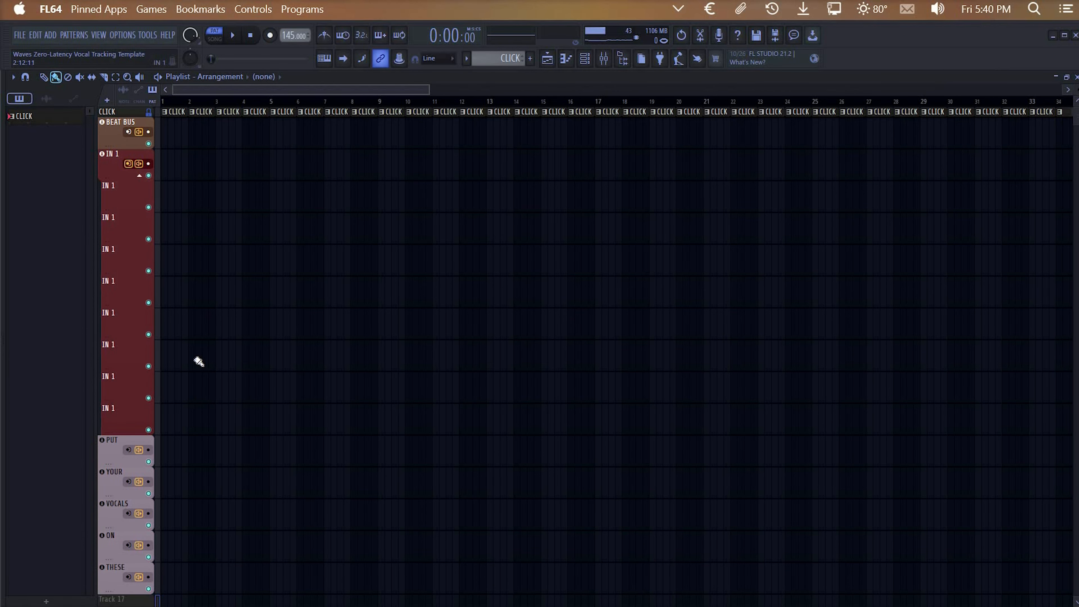
pyautogui.press('F9')
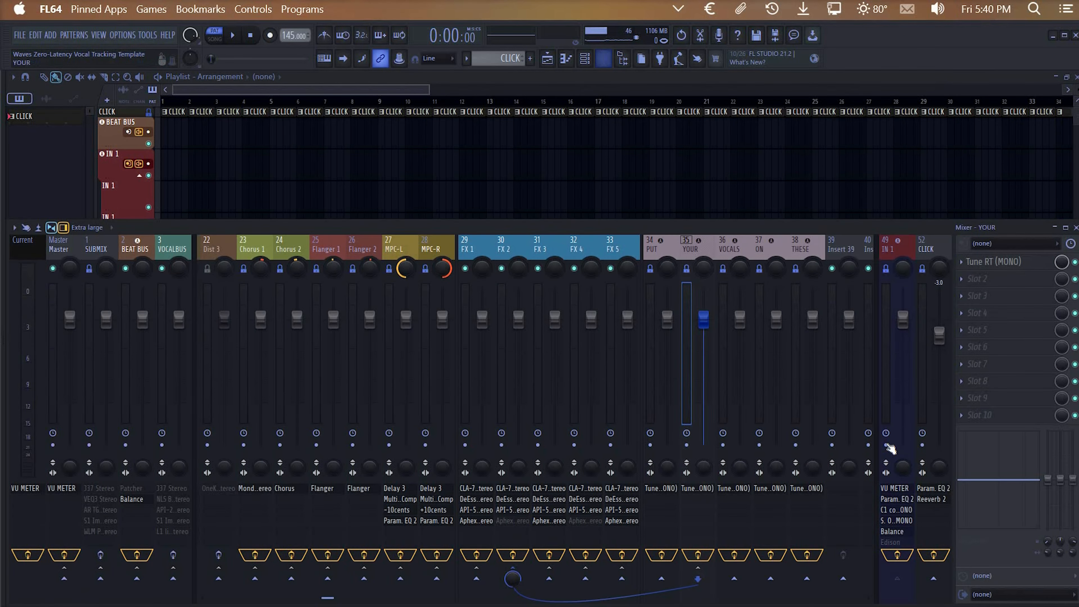
# Arm the IN 1 mixer track for recording and switch the playlist to the Draw tool
pyautogui.click(885, 541)
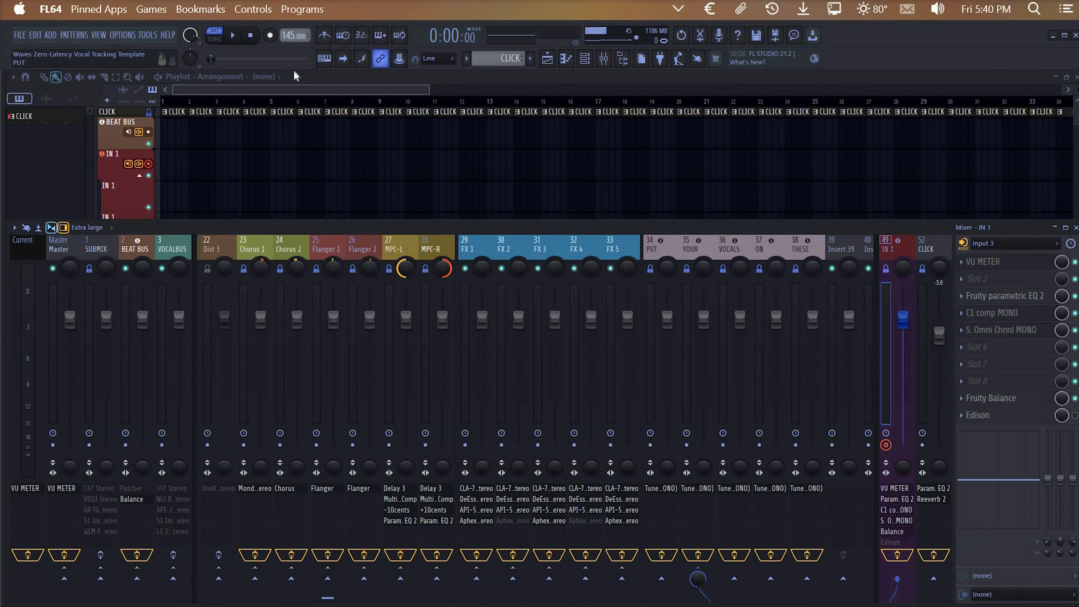
pyautogui.click(269, 36)
pyautogui.press('F9')
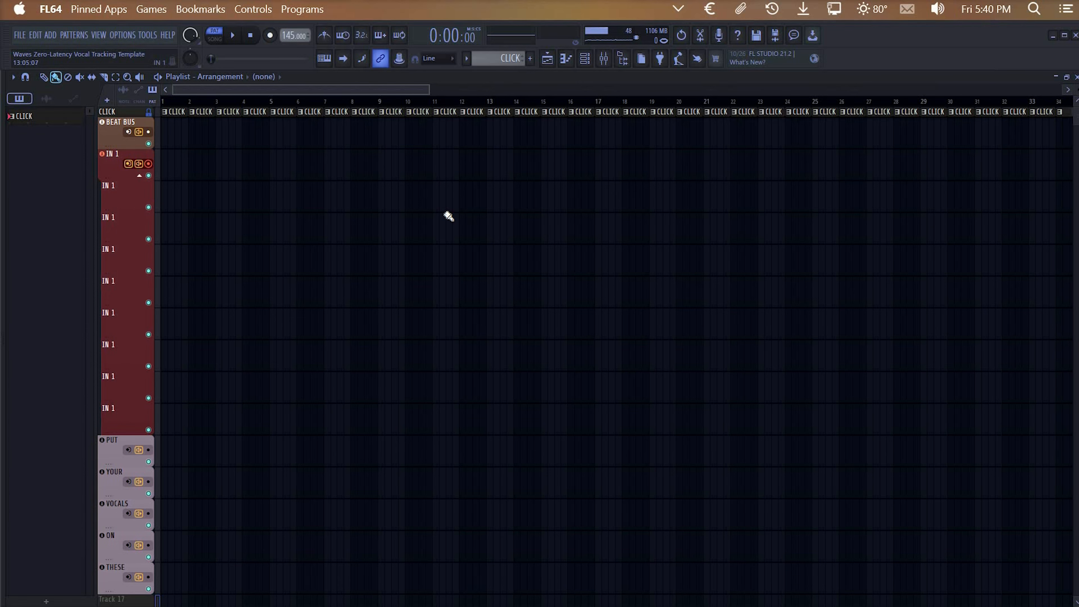
pyautogui.press('p')
# Look over the playlist's grouped IN 1 tracks and the vocal tracks beneath them
pyautogui.scroll(-2, 165, 483)
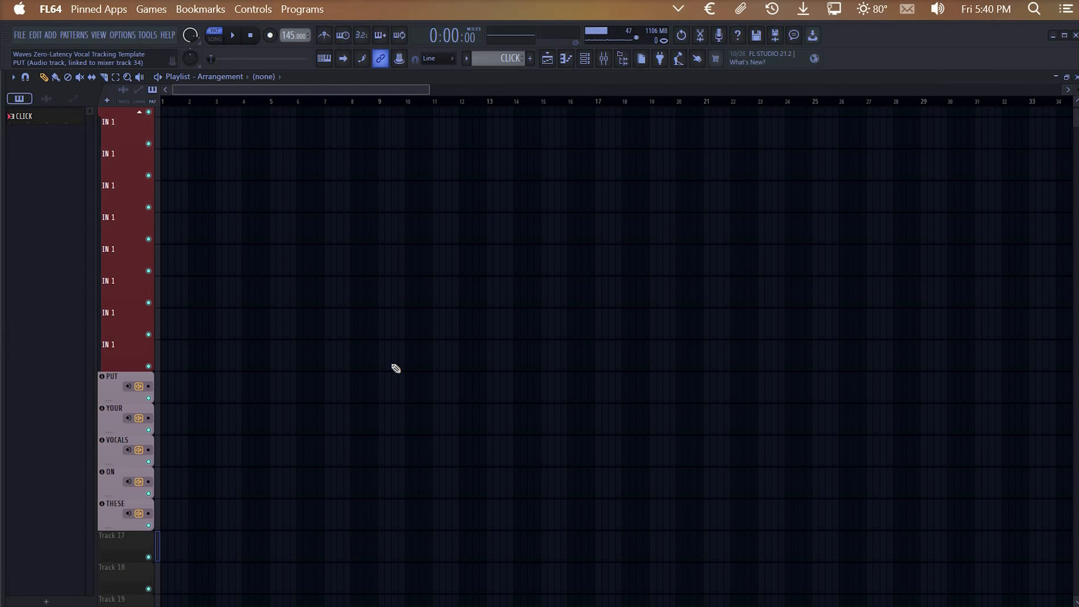
pyautogui.scroll(2, 396, 368)
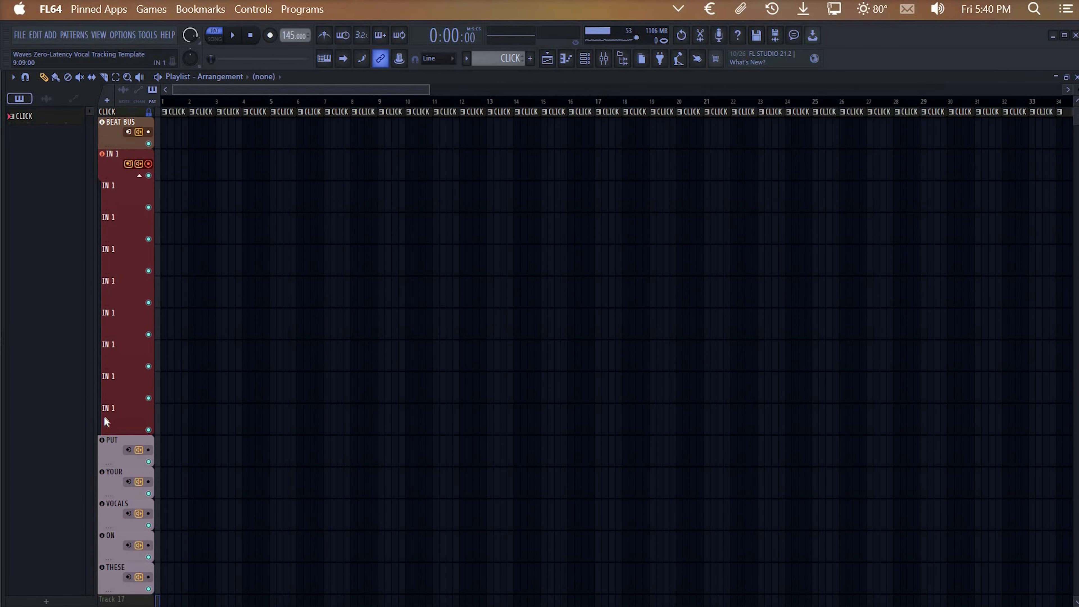
pyautogui.scroll(-1, 104, 416)
pyautogui.rightClick(105, 412)
pyautogui.click(149, 322)
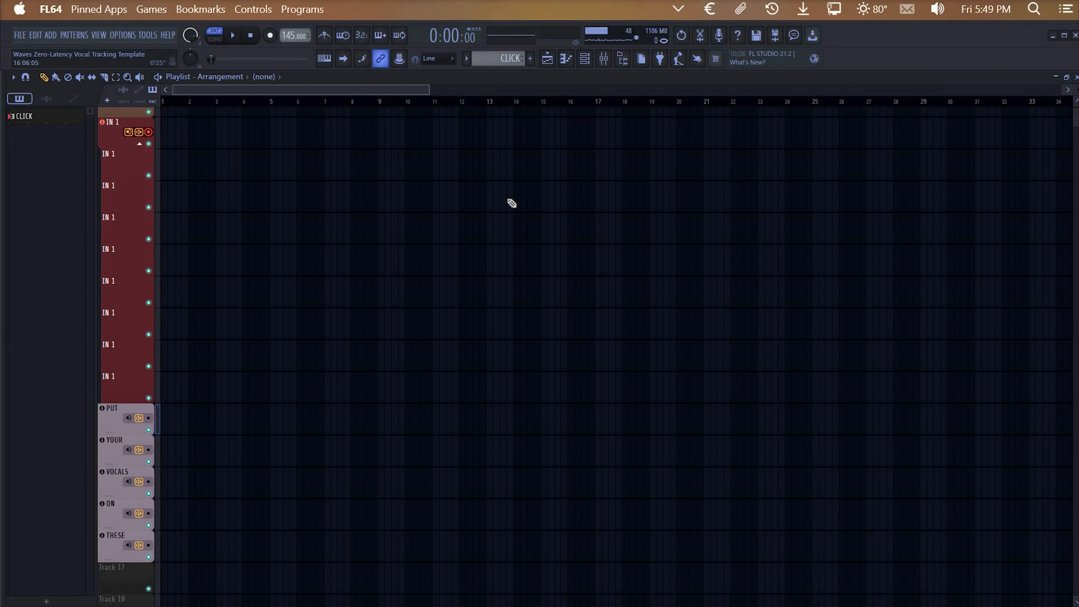
# Step through the mixer's FX tracks from FX 5 to FX 1 and examine where each one sends
pyautogui.press('F9')
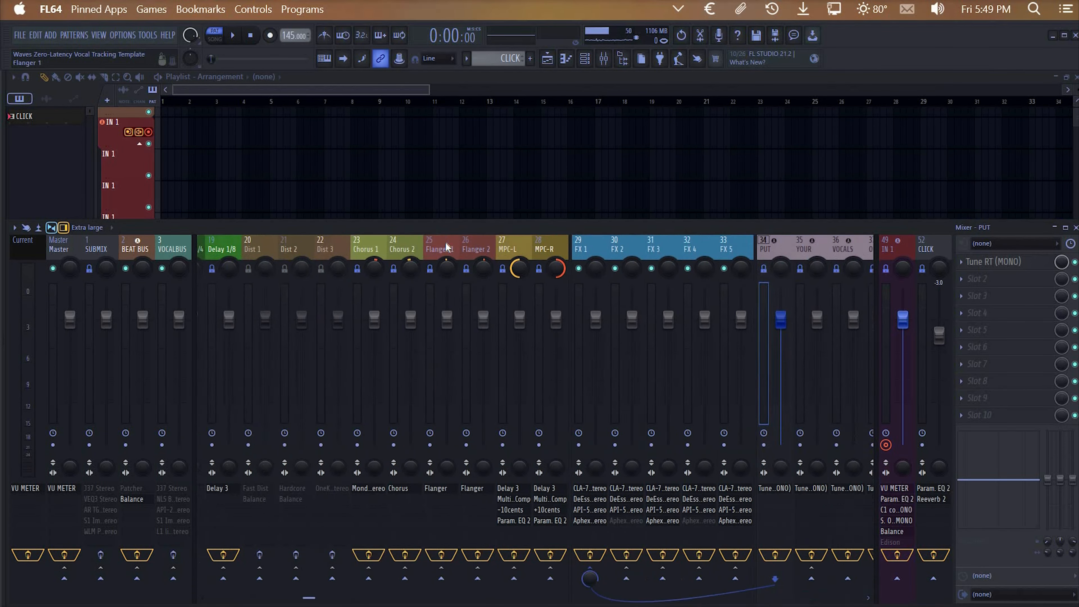
pyautogui.scroll(-3, 446, 244)
pyautogui.click(501, 244)
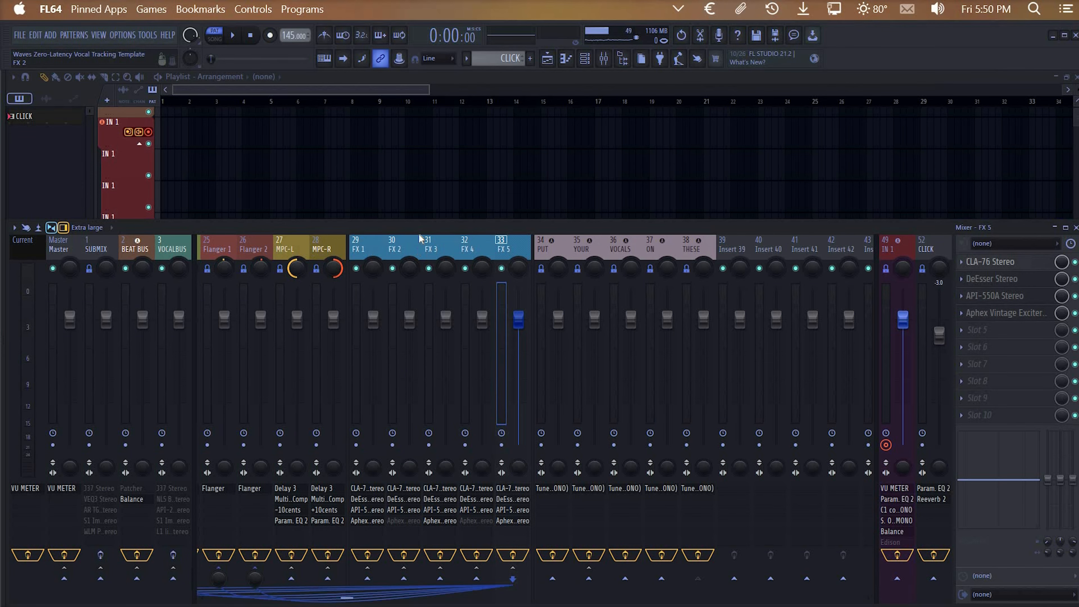
pyautogui.scroll(9, 482, 239)
pyautogui.scroll(-9, 483, 239)
pyautogui.moveTo(517, 248); pyautogui.dragTo(366, 244)
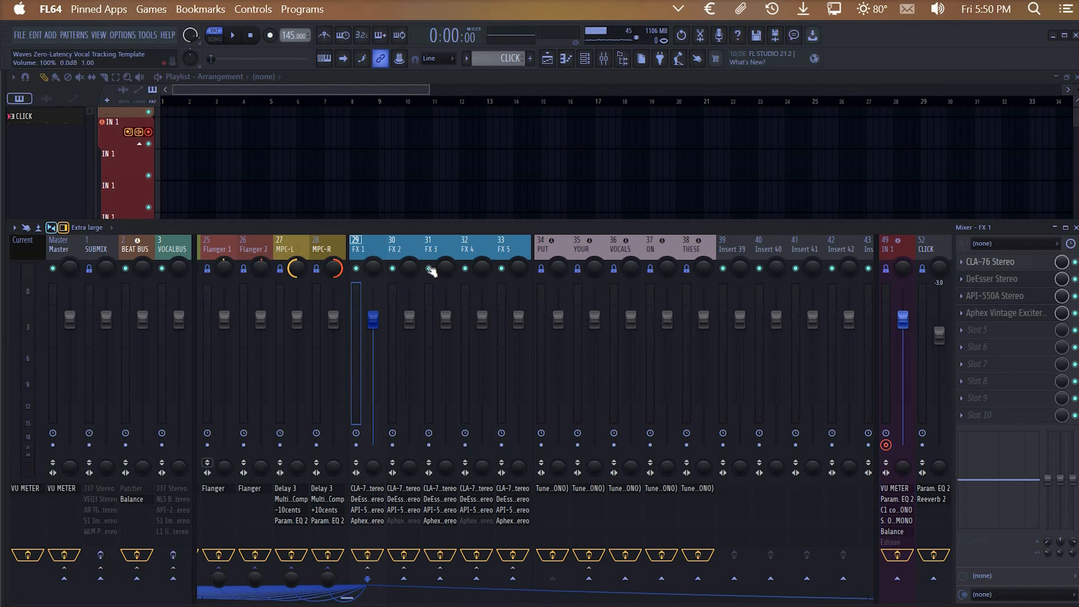
# Check the FX tracks' pan and volume controls and inspect FX 3's sends to the reverb, delay and modulation tracks
pyautogui.moveTo(411, 268)
pyautogui.mouseDown()
pyautogui.moveTo(411, 324)
pyautogui.moveTo(411, 268)
pyautogui.mouseUp()
pyautogui.moveTo(449, 317)
pyautogui.mouseDown()
pyautogui.moveTo(446, 385)
pyautogui.moveTo(446, 318)
pyautogui.mouseUp()
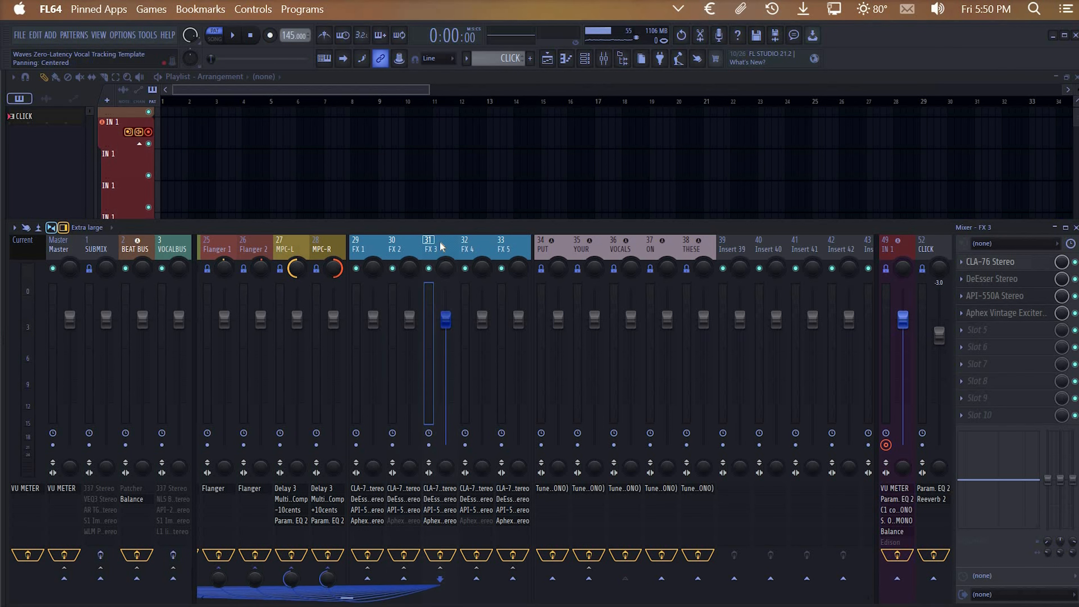
pyautogui.scroll(5, 441, 246)
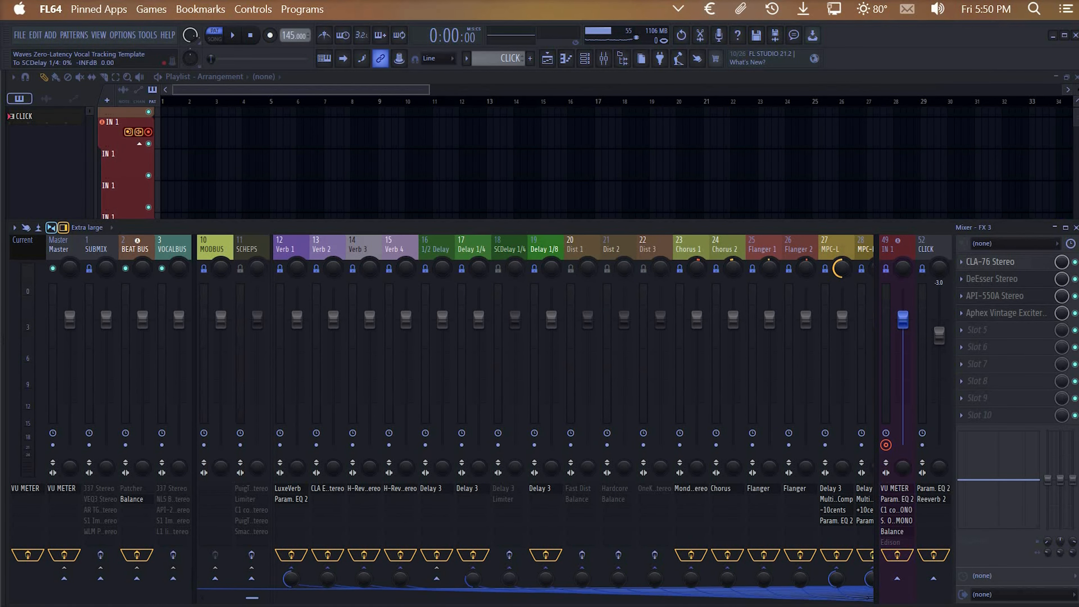
pyautogui.scroll(-4, 522, 509)
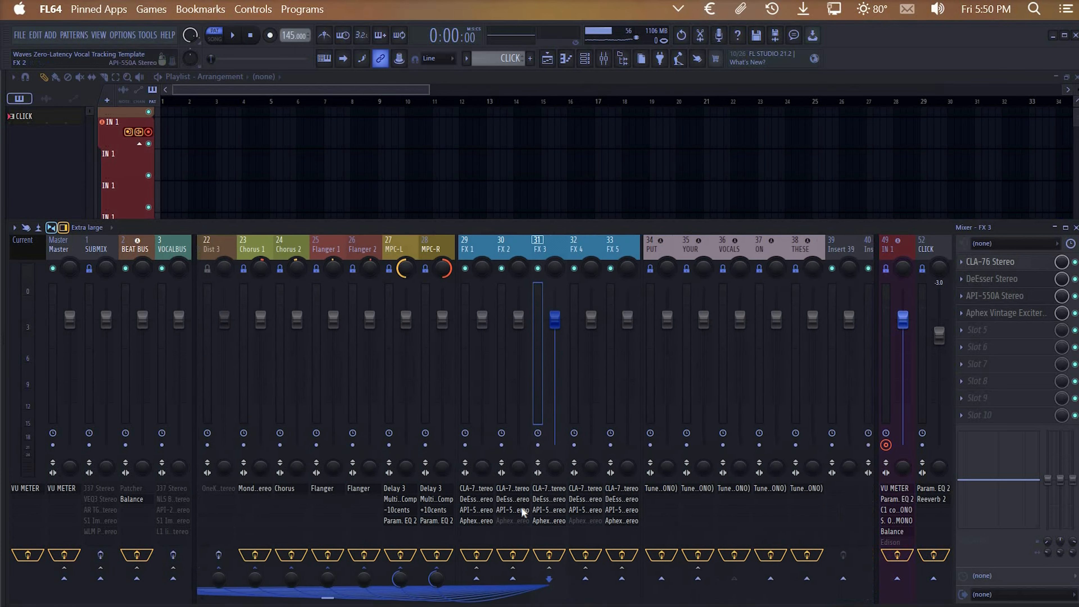
pyautogui.scroll(-1, 521, 508)
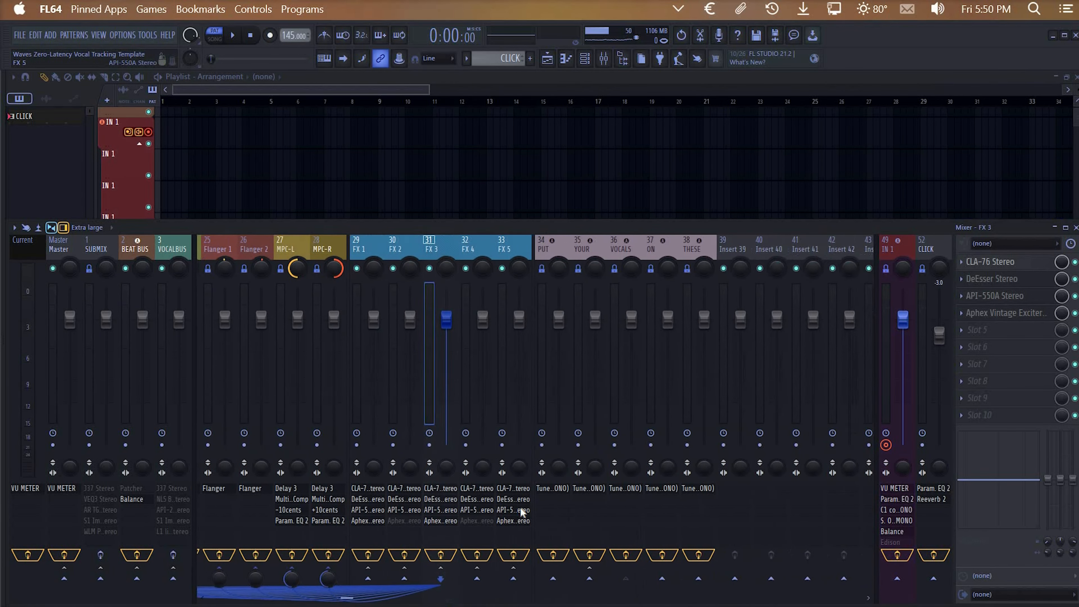
# View the track options for the empty Insert 39 mixer track and close them without choosing any
pyautogui.rightClick(733, 249)
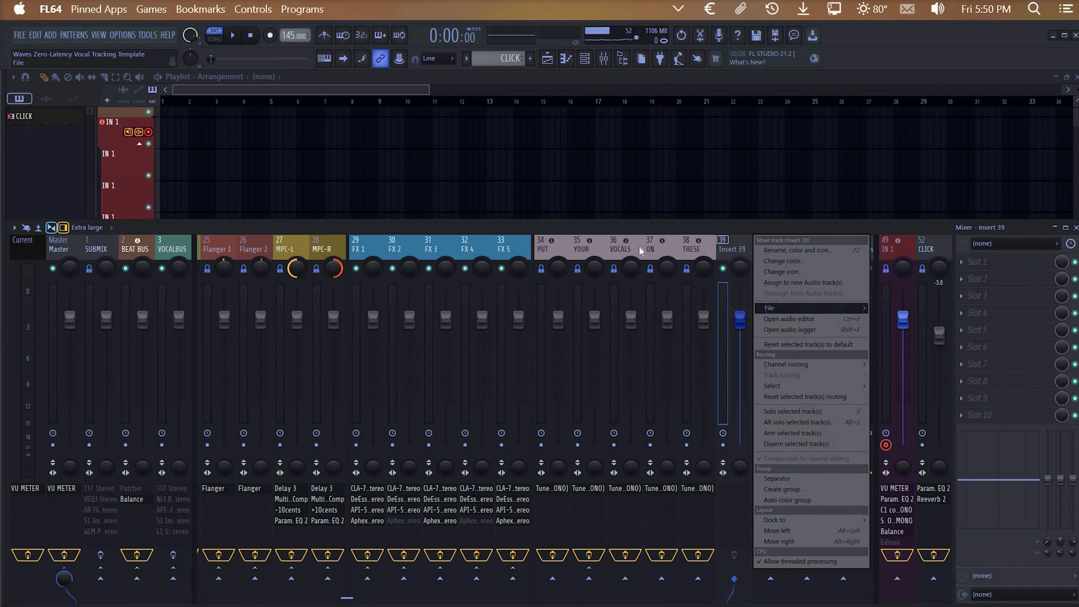
pyautogui.moveTo(801, 309)
pyautogui.click(728, 249)
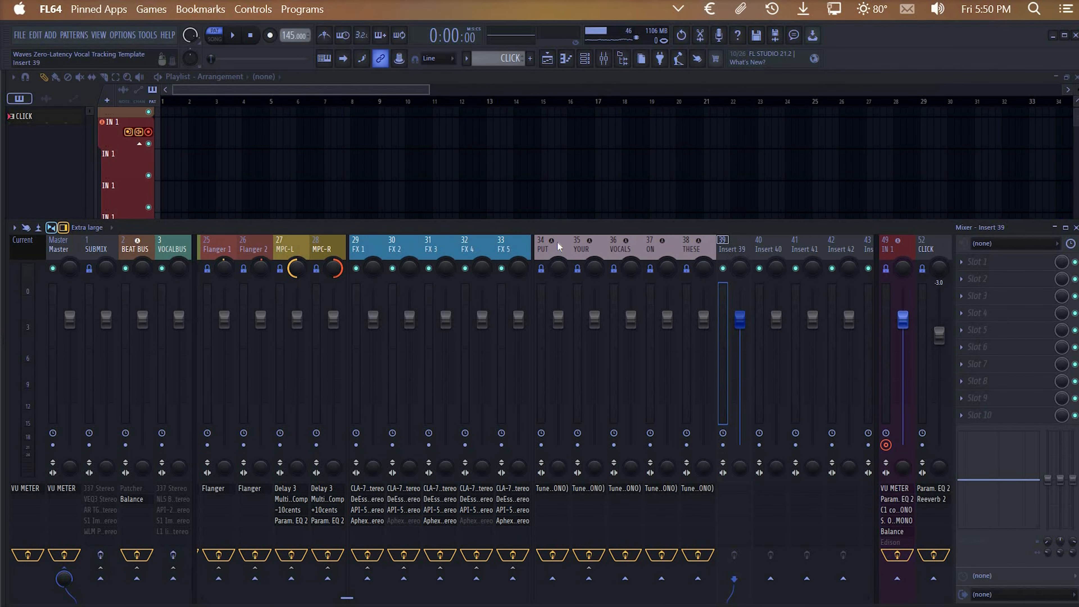
# Select FX 1, review its sends to MAINBUS and the effect tracks, and open its Aphex Vintage Exciter plugin
pyautogui.click(382, 248)
pyautogui.scroll(5, 262, 567)
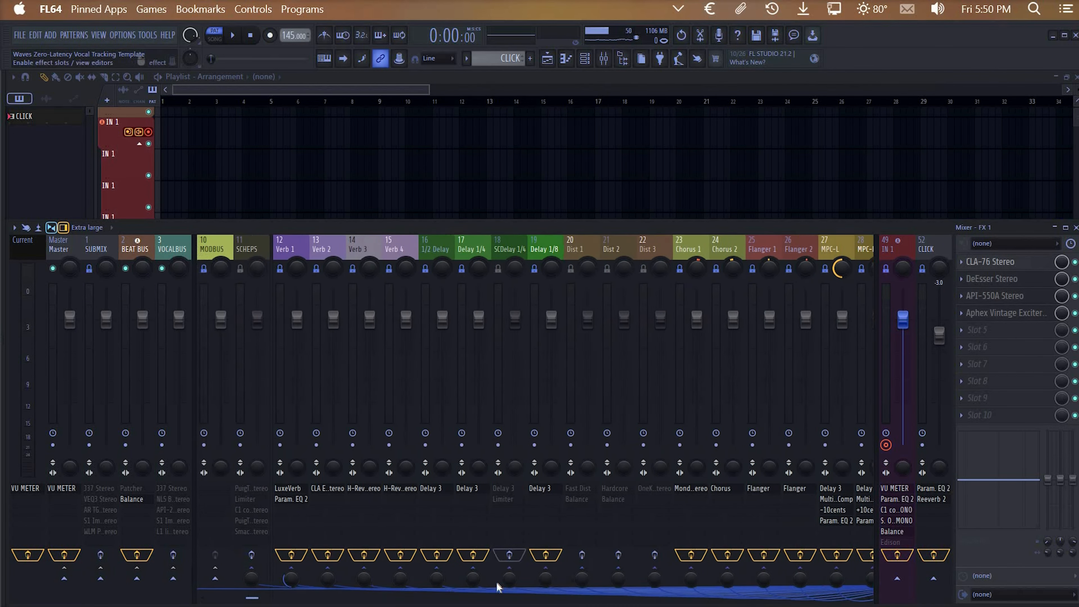
pyautogui.scroll(2, 208, 572)
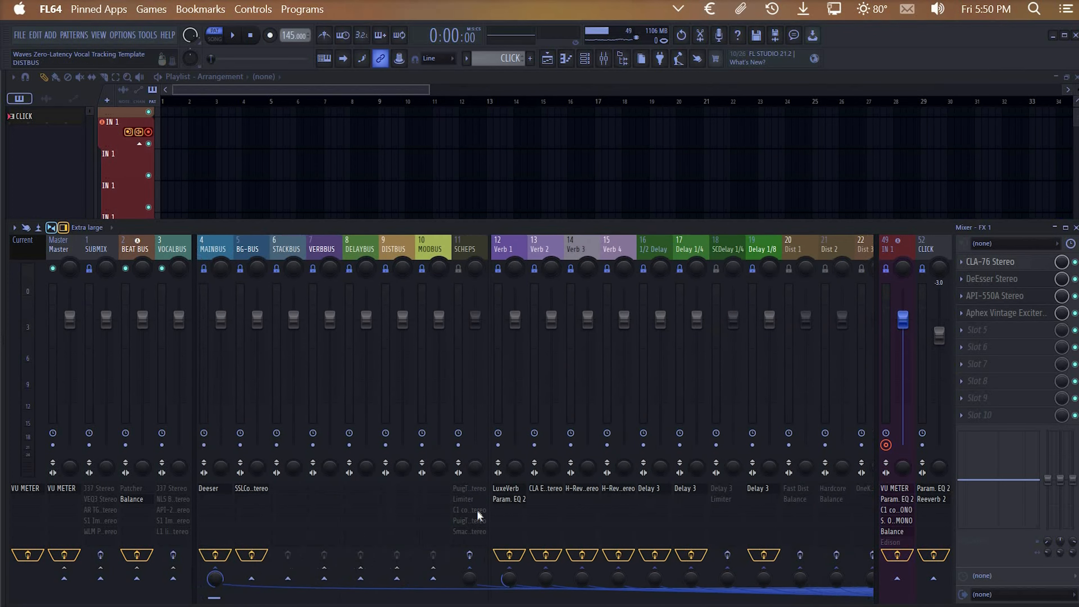
pyautogui.scroll(-6, 569, 520)
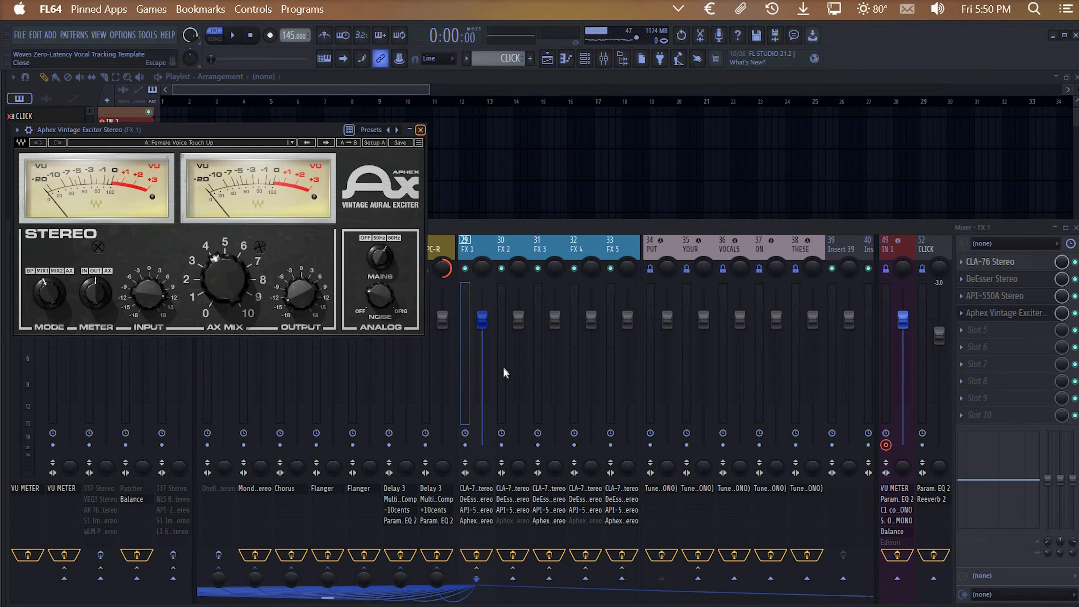
# Close the exciter plugin and select the IN 1, PUT, YOUR and VOCALS tracks to examine which FX track each vocal feeds
pyautogui.press('Escape')
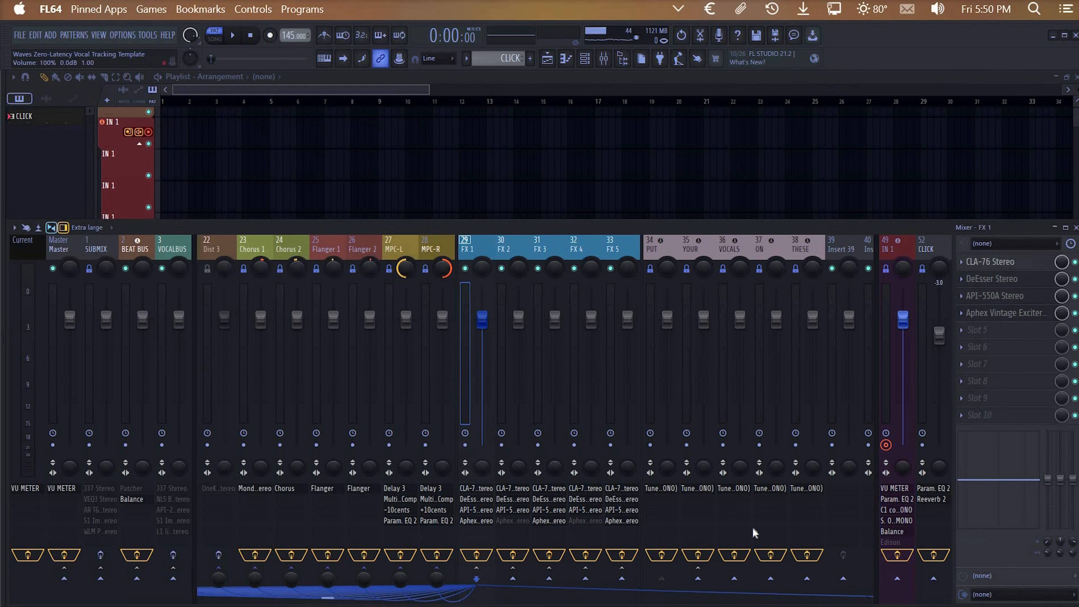
pyautogui.click(883, 451)
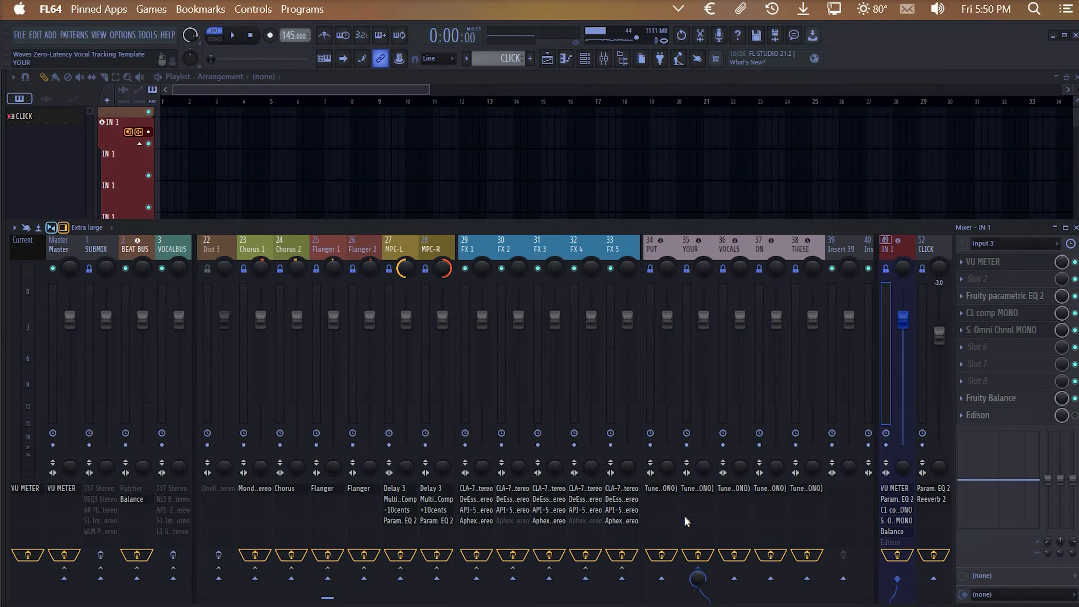
pyautogui.click(646, 245)
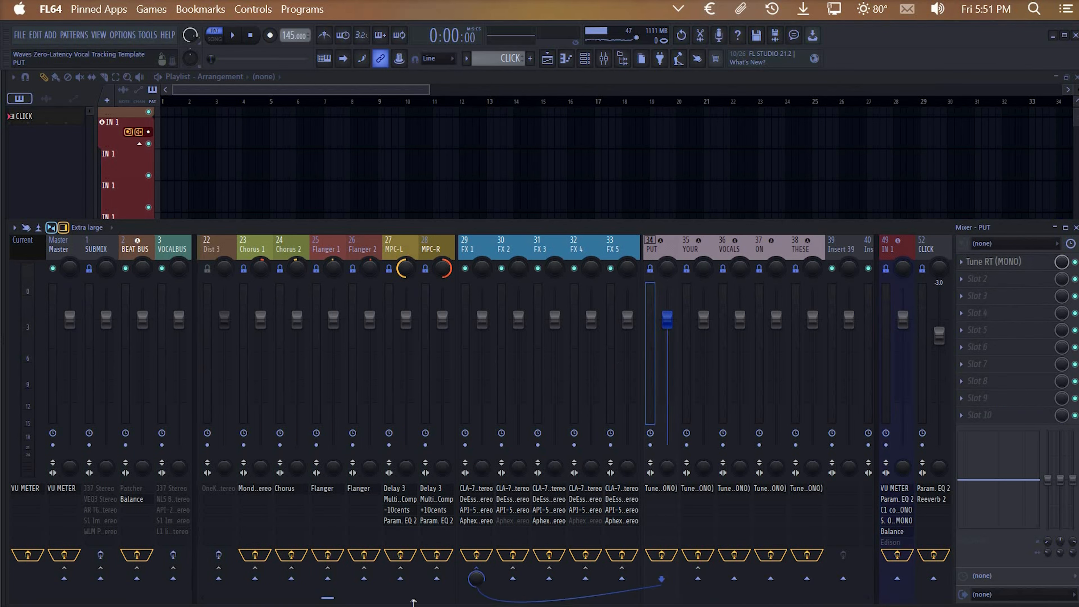
pyautogui.click(688, 246)
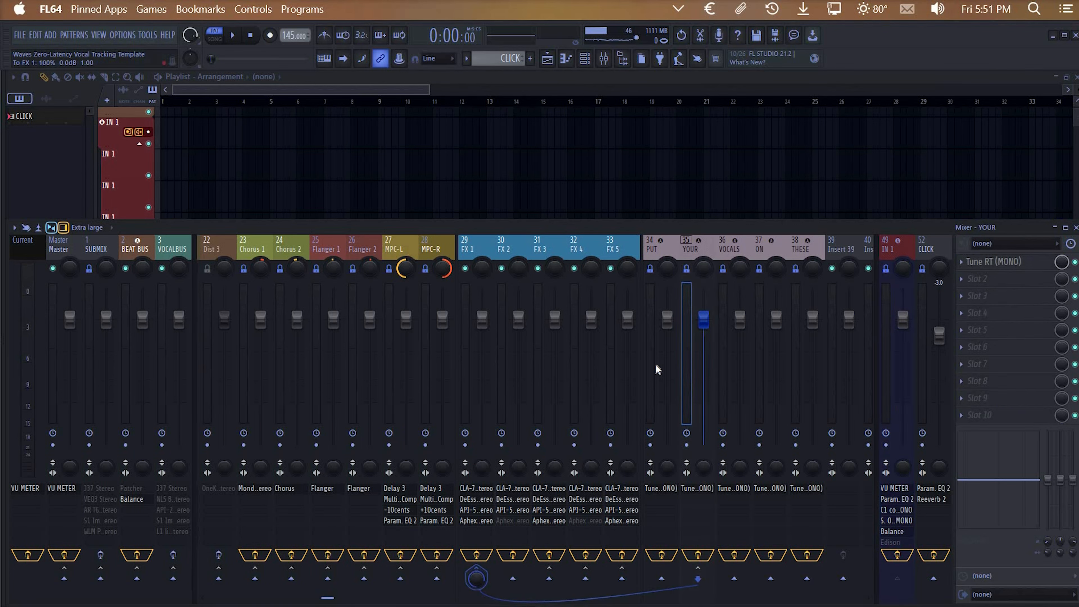
pyautogui.press('Right')
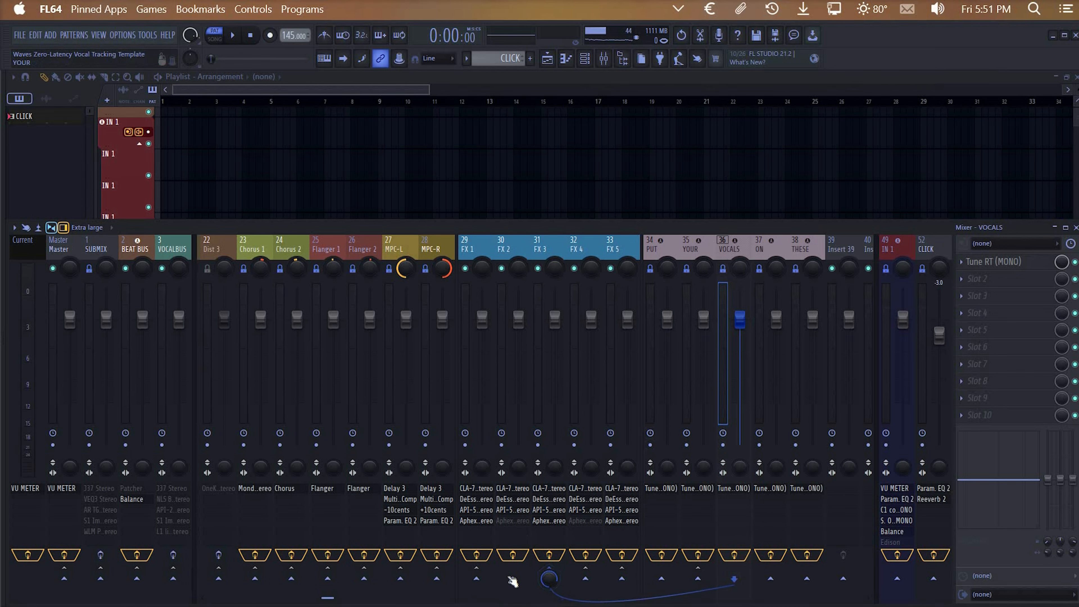
pyautogui.press('Left')
pyautogui.click(660, 246)
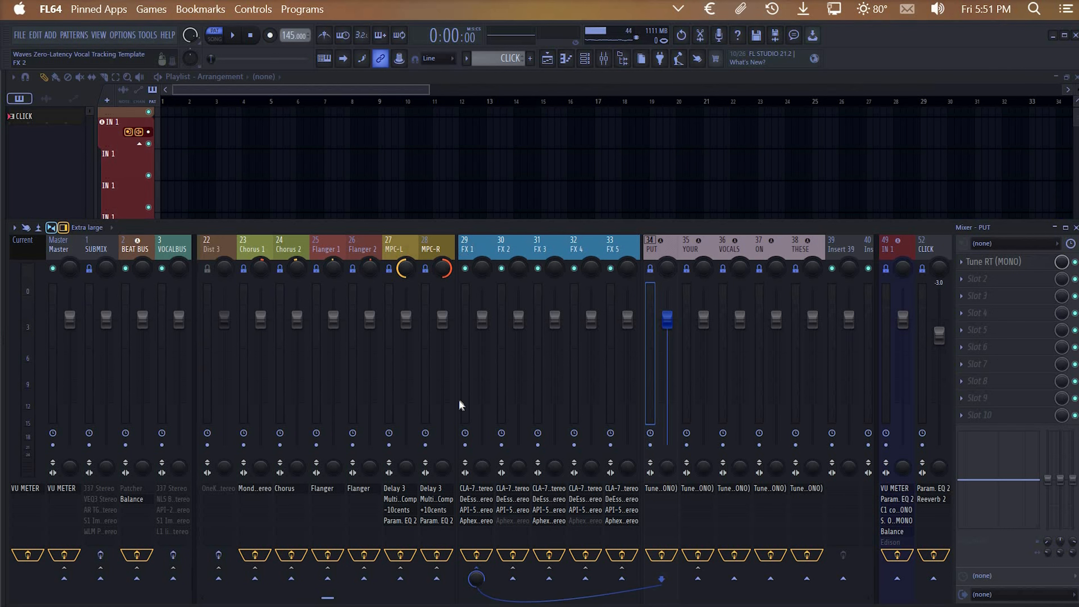
# View the CLA-76 compressors on FX 1 and FX 2, and switch FX 2's revision to Bluey and back to Blacky
pyautogui.click(476, 488)
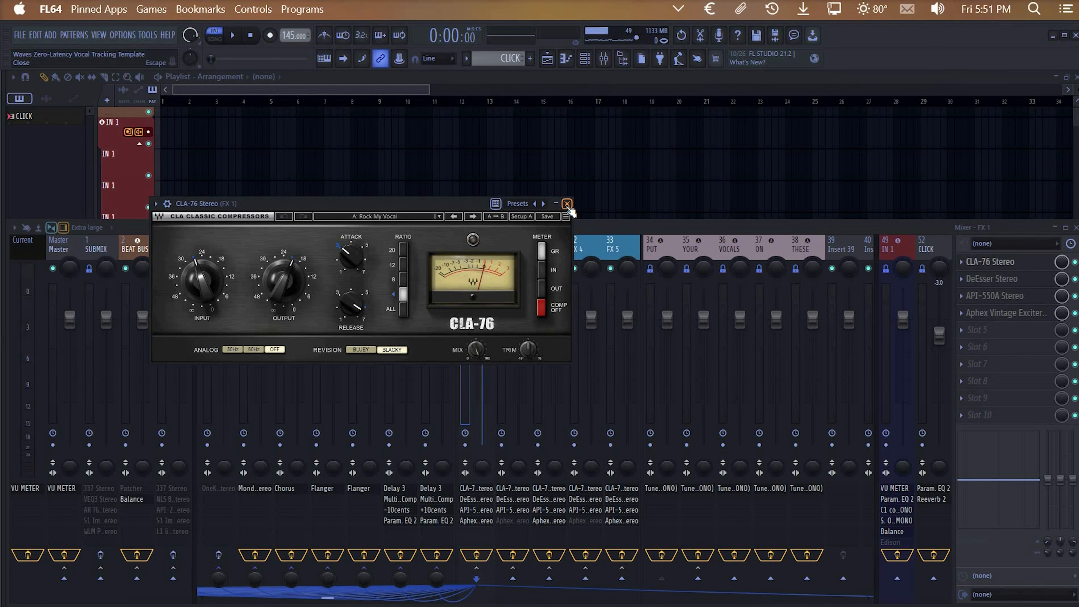
pyautogui.press('Escape')
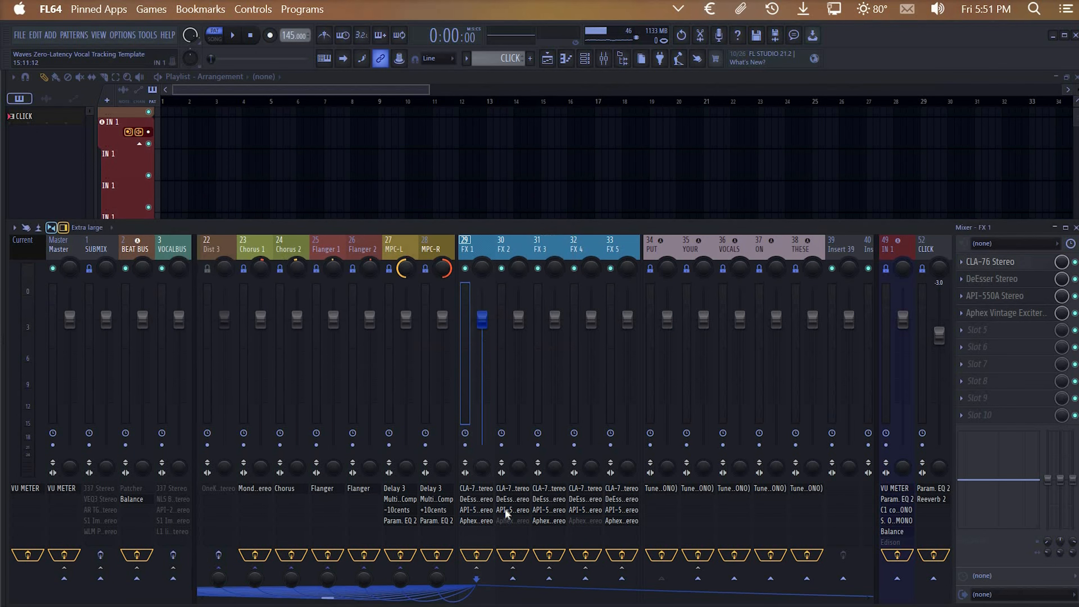
pyautogui.click(507, 488)
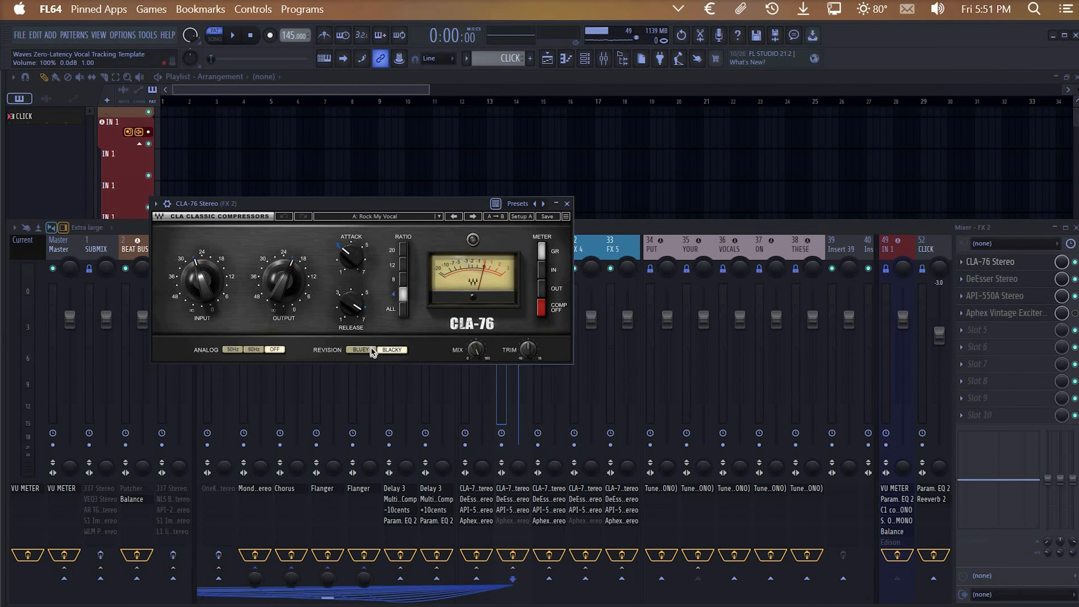
pyautogui.click(389, 348)
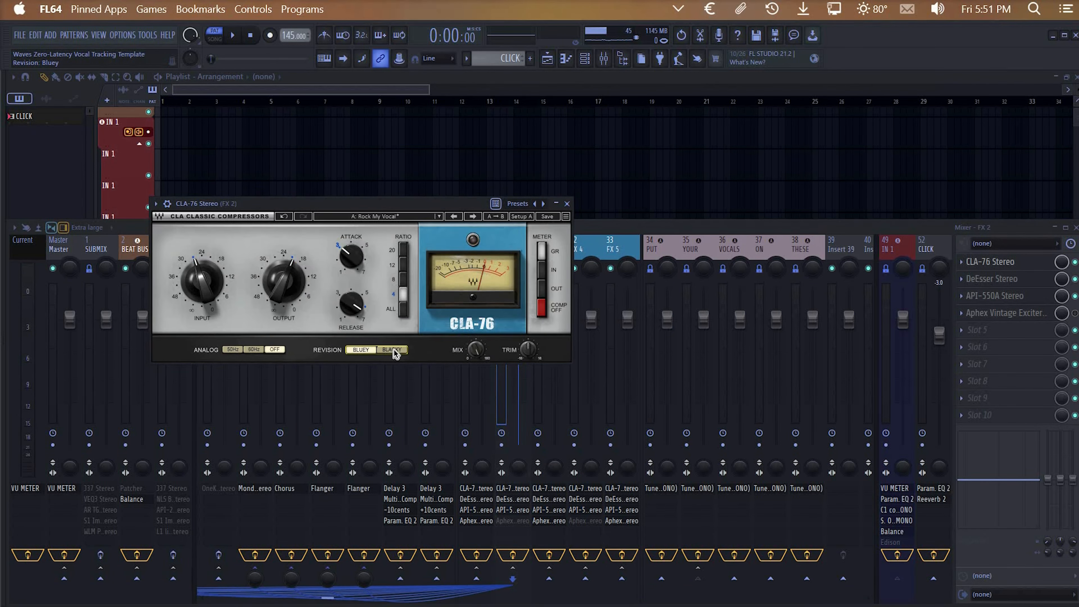
pyautogui.click(392, 349)
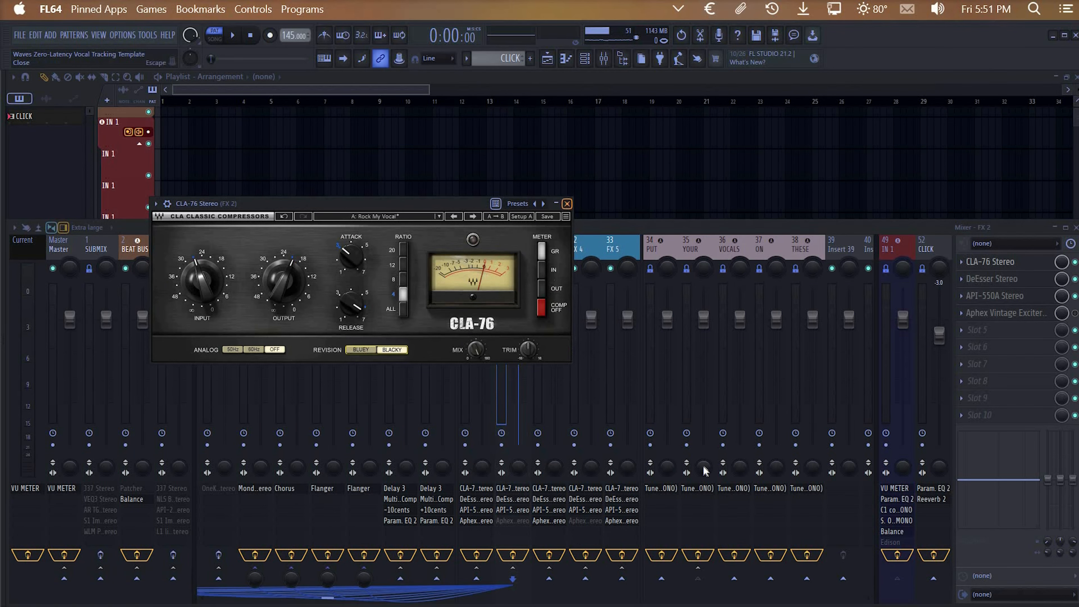
# Select PUT, FX 1 and FX 2 in turn to compare their routing, and return to FX 1
pyautogui.click(663, 241)
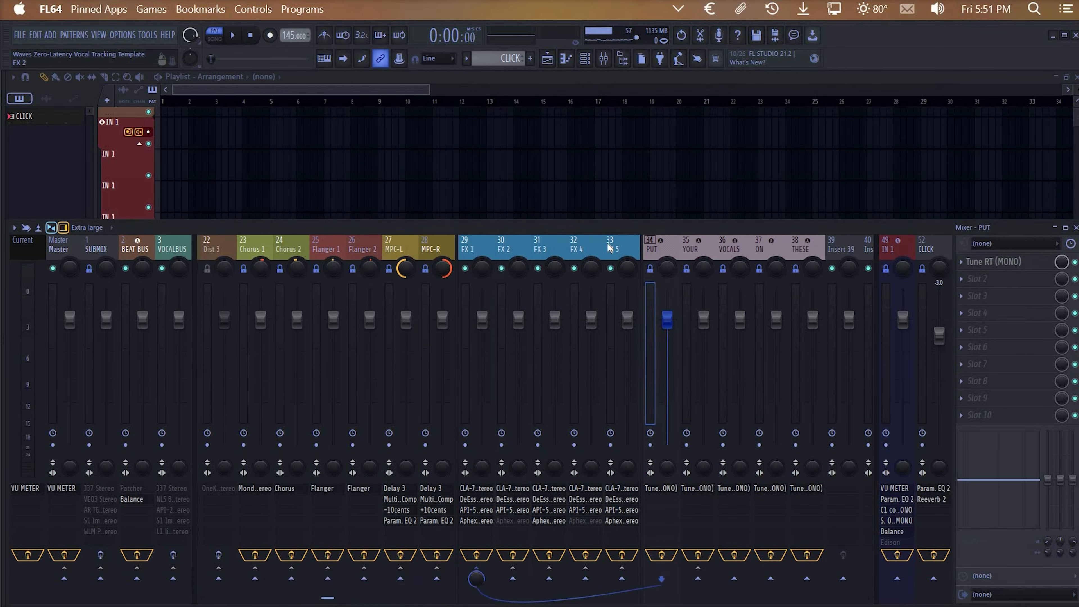
pyautogui.click(470, 246)
pyautogui.click(504, 246)
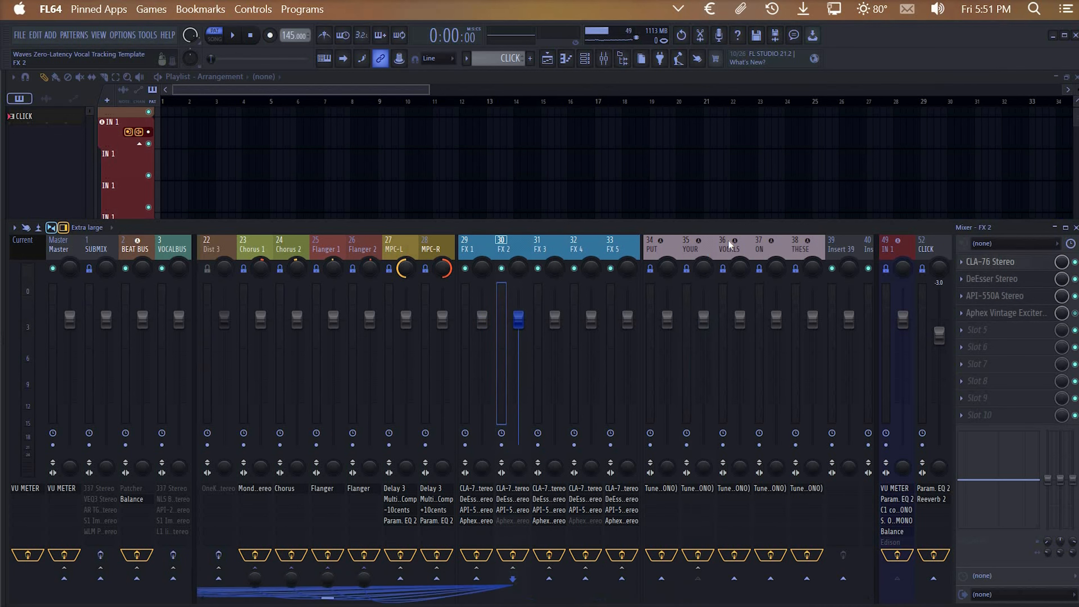
pyautogui.click(468, 246)
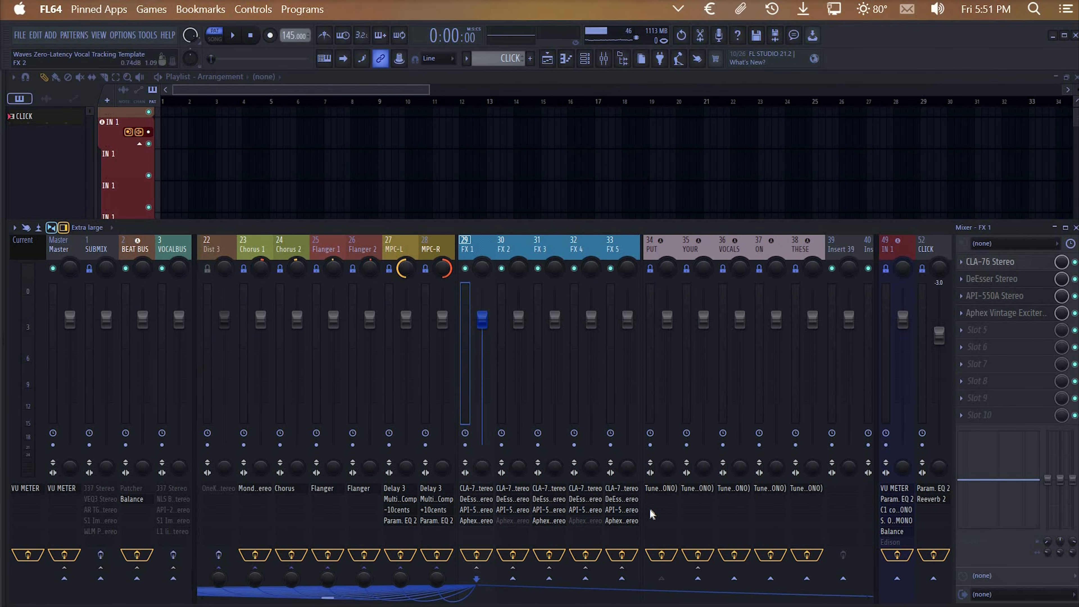
# Step through the mixer's effect tracks from Verb 1 to MPC-R, examine where each one sends, and return to Verb 1
pyautogui.scroll(9, 694, 491)
pyautogui.scroll(4, 694, 518)
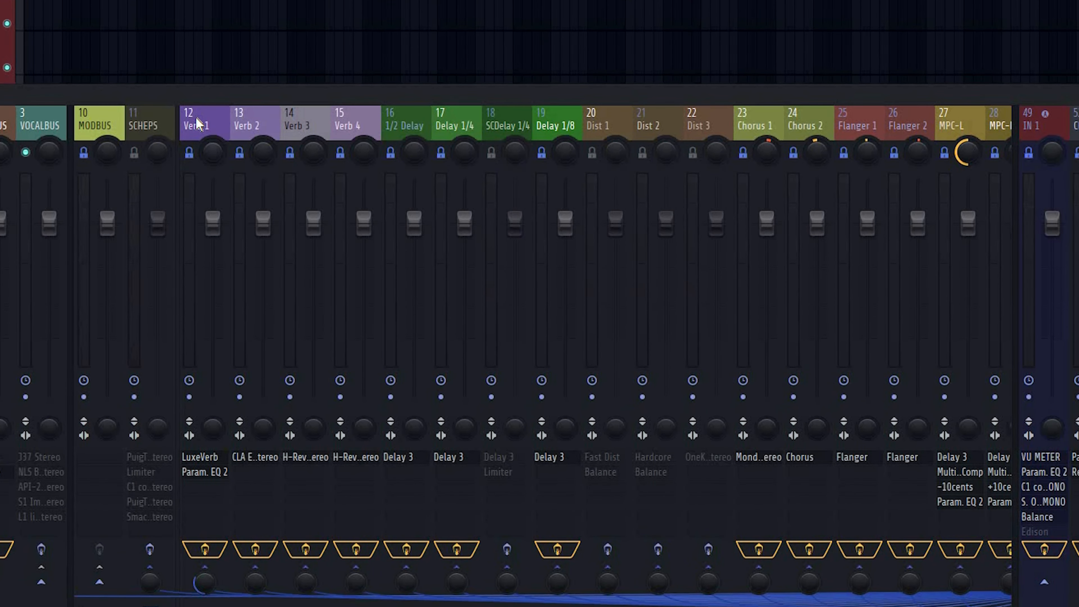
pyautogui.click(285, 247)
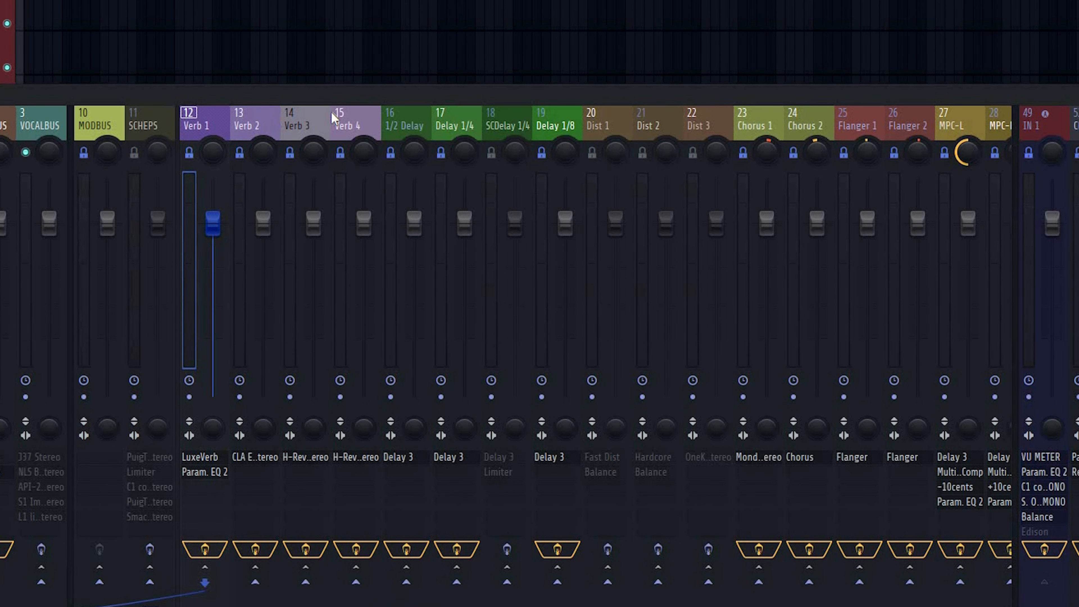
pyautogui.press('Right')
pyautogui.press('Right')
pyautogui.press('Right')
pyautogui.press('Right')
pyautogui.press('Right')
pyautogui.press('Right')
pyautogui.press('Right')
pyautogui.press('Right')
pyautogui.press('Right')
pyautogui.press('Right')
pyautogui.press('Right')
pyautogui.press('Right')
pyautogui.press('Right')
pyautogui.press('Right')
pyautogui.press('Right')
pyautogui.press('Right')
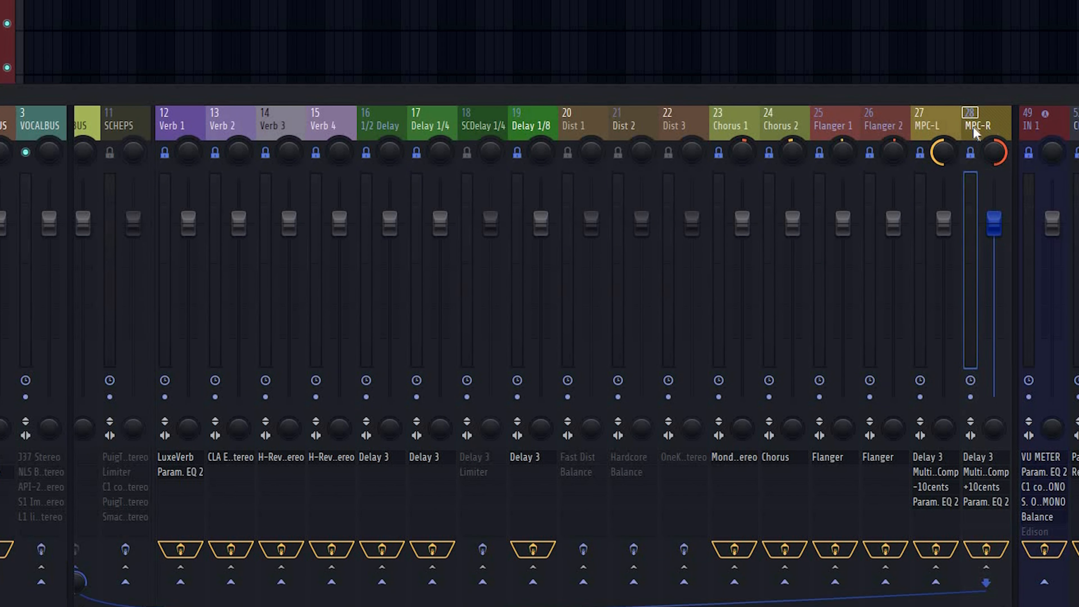
pyautogui.moveTo(198, 124); pyautogui.dragTo(284, 169)
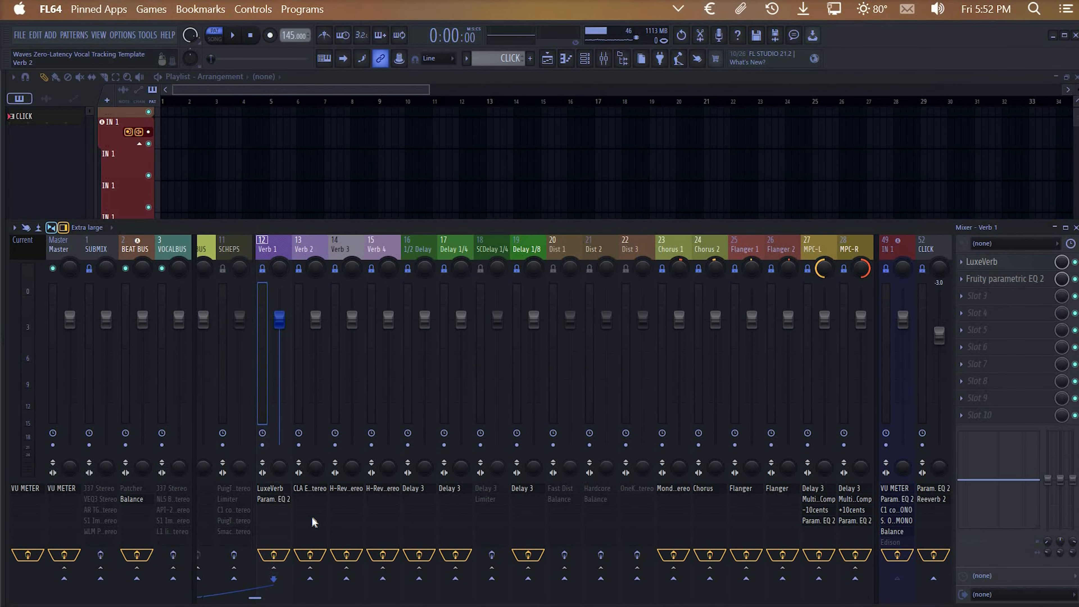
# Browse the favorite reverb plugins for slot 5 of FX 1 and leave the list without choosing one
pyautogui.scroll(-5, 422, 260)
pyautogui.scroll(1, 711, 289)
pyautogui.click(465, 319)
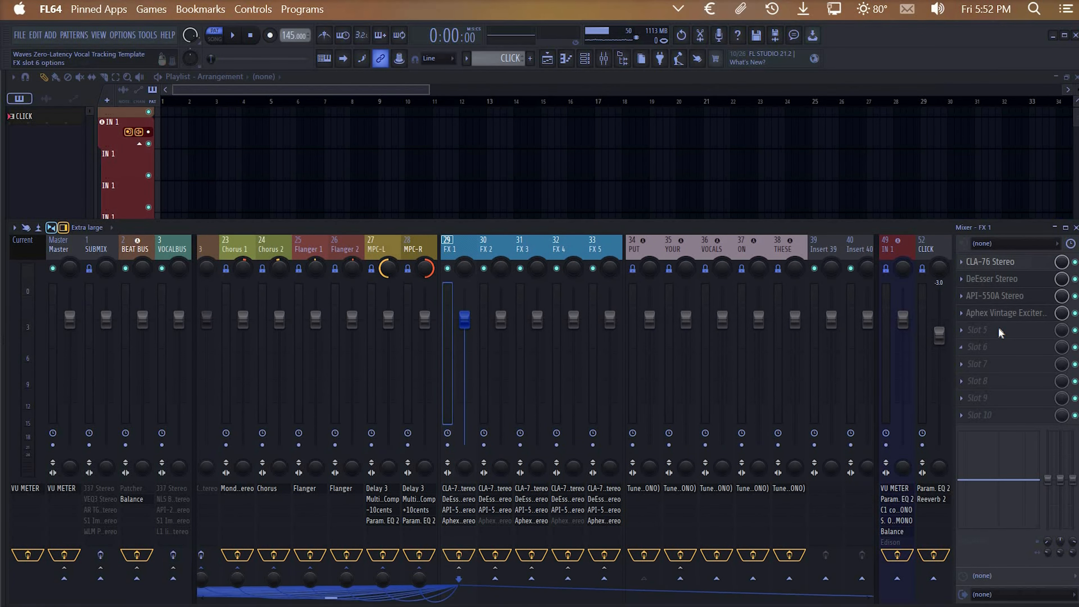
pyautogui.click(1000, 331)
pyautogui.moveTo(974, 345)
pyautogui.moveTo(920, 371)
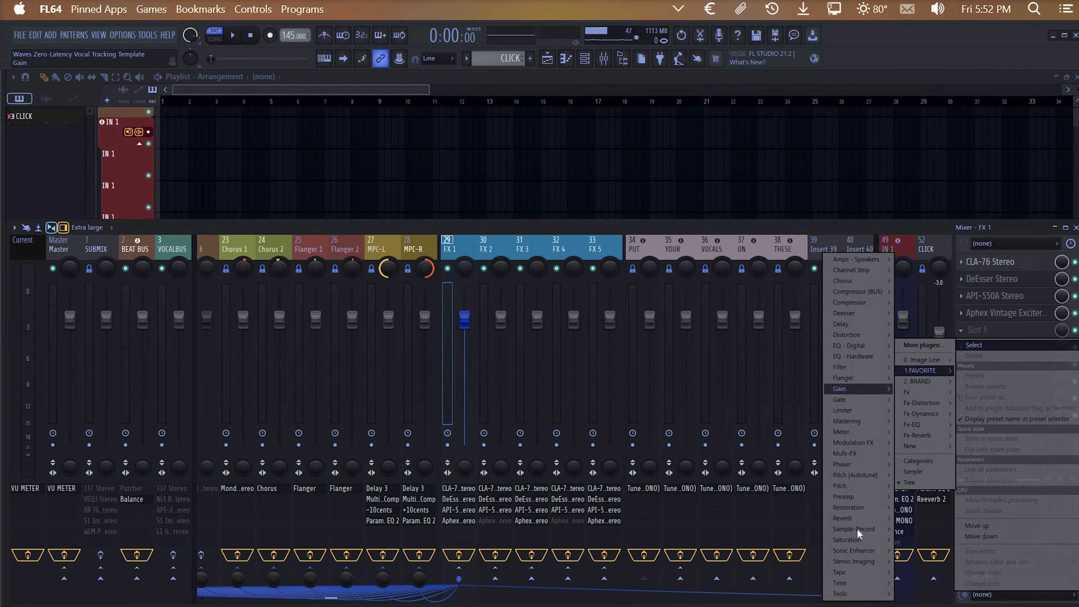
pyautogui.moveTo(844, 518)
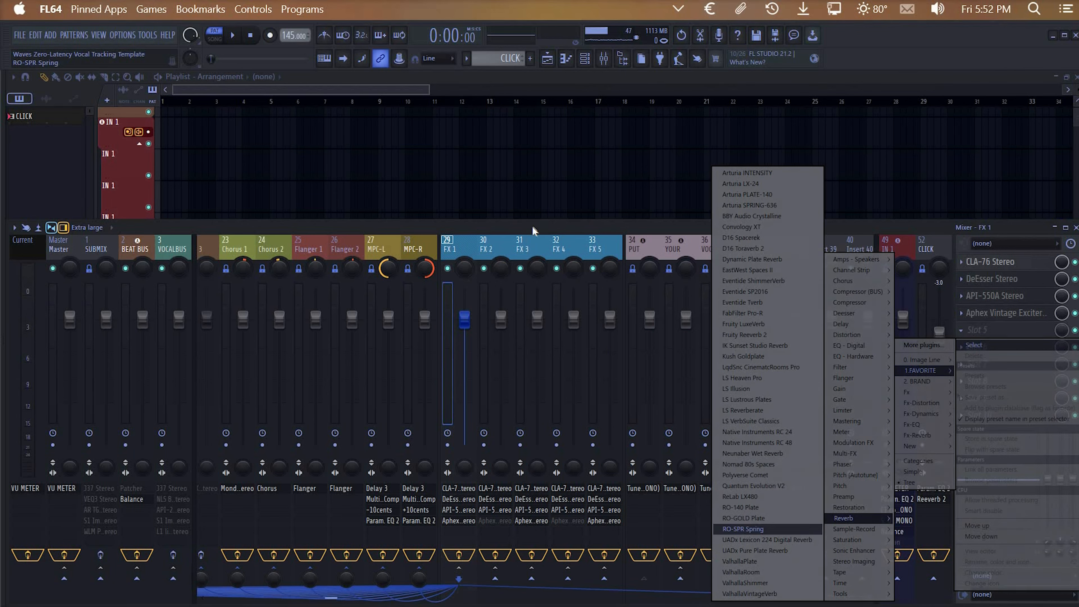
pyautogui.click(499, 530)
# Select the Verb 1 track and inspect its LuxeVerb plugin, then close the plugin
pyautogui.scroll(5, 414, 357)
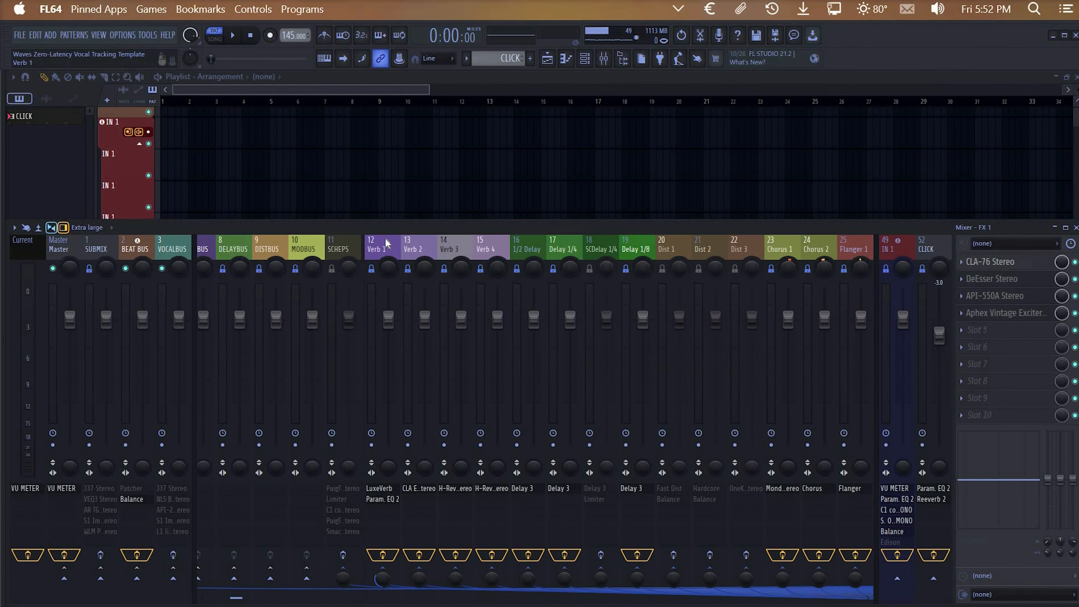
pyautogui.click(387, 243)
pyautogui.scroll(-1, 332, 366)
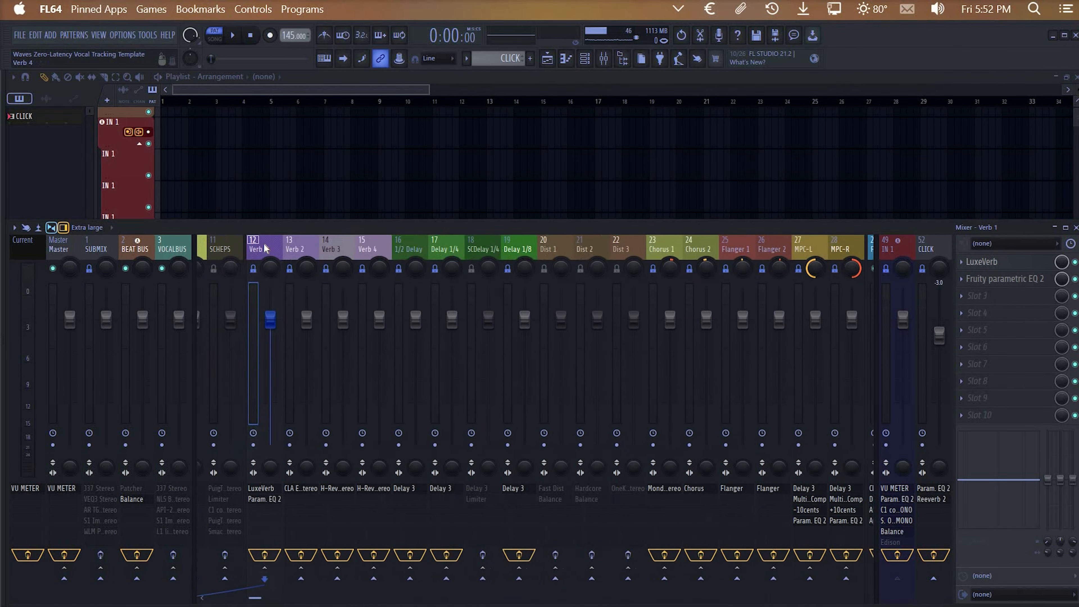
pyautogui.click(276, 490)
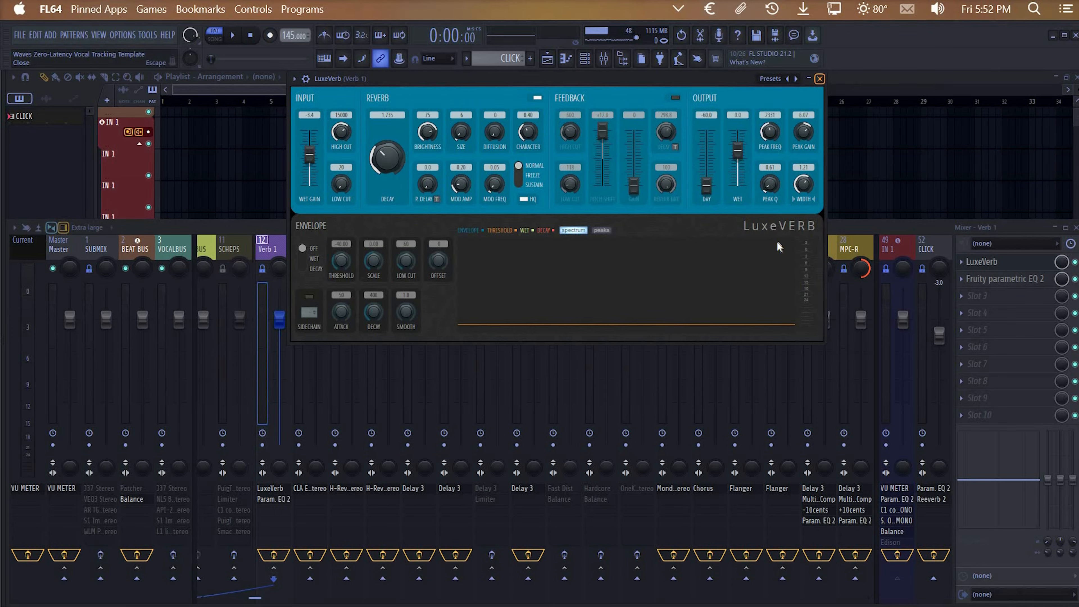
pyautogui.press('Escape')
# Select FX 1 and adjust its send level to the Verb 1 track
pyautogui.scroll(-6, 451, 243)
pyautogui.click(466, 240)
pyautogui.scroll(5, 452, 538)
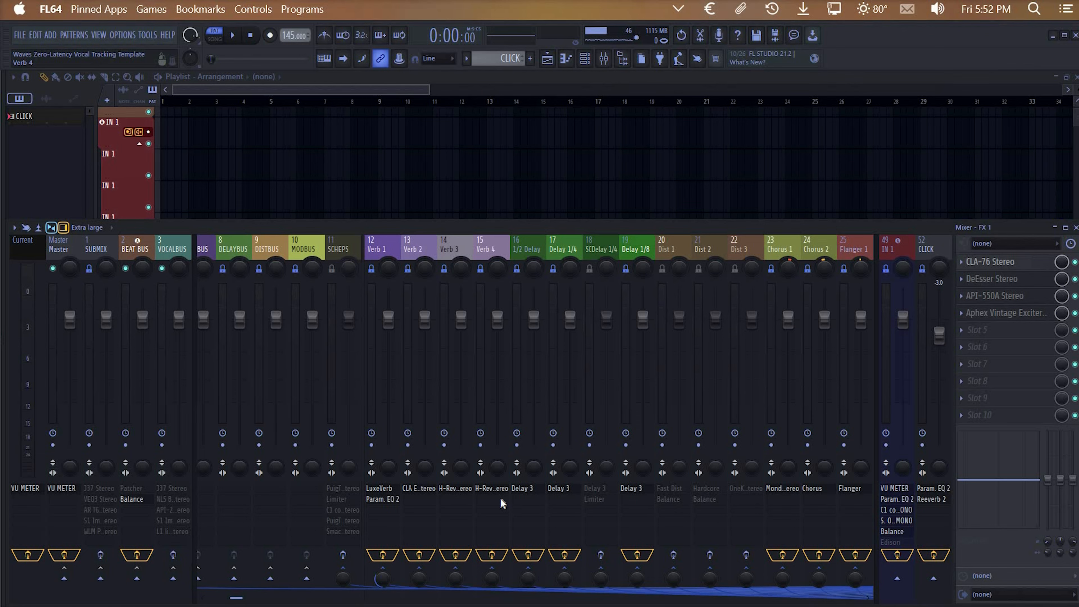
pyautogui.scroll(3, 500, 501)
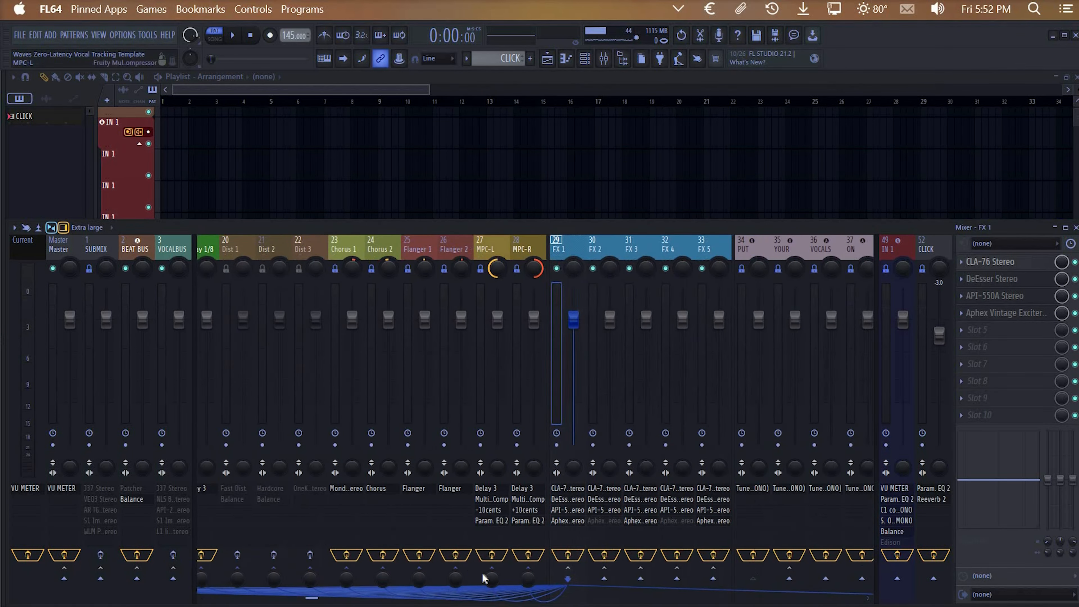
pyautogui.moveTo(491, 579); pyautogui.dragTo(491, 601)
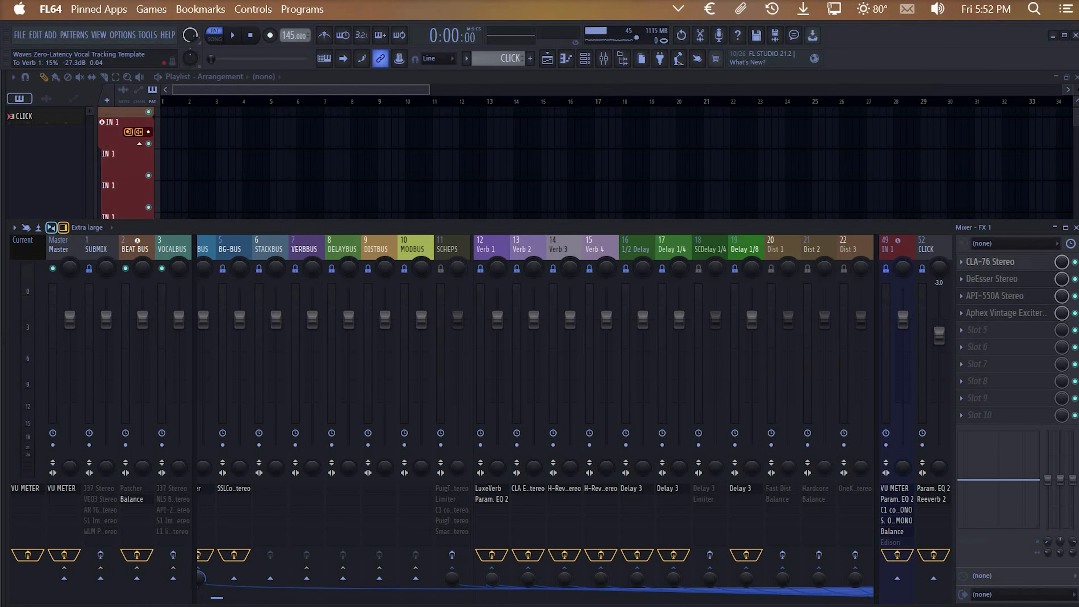
pyautogui.moveTo(492, 579); pyautogui.dragTo(492, 585)
pyautogui.click(495, 574)
pyautogui.click(494, 578)
pyautogui.moveTo(492, 579); pyautogui.dragTo(491, 581)
# Load the LS Reverberate reverb in slot 2 of the Delay 1/4 track
pyautogui.scroll(-5, 527, 512)
pyautogui.scroll(1, 527, 512)
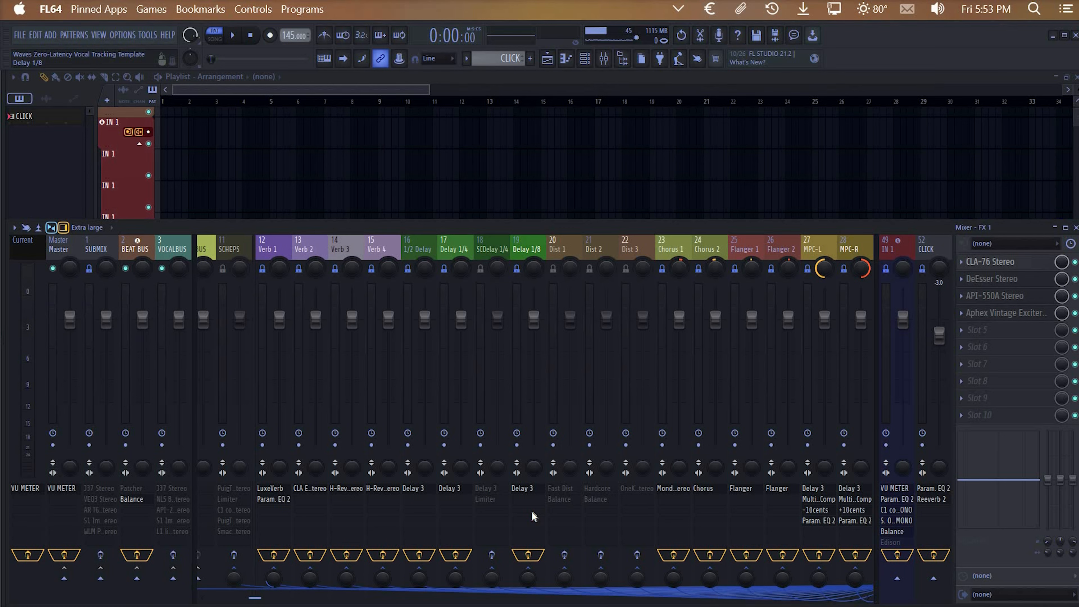
pyautogui.click(446, 242)
pyautogui.click(1003, 277)
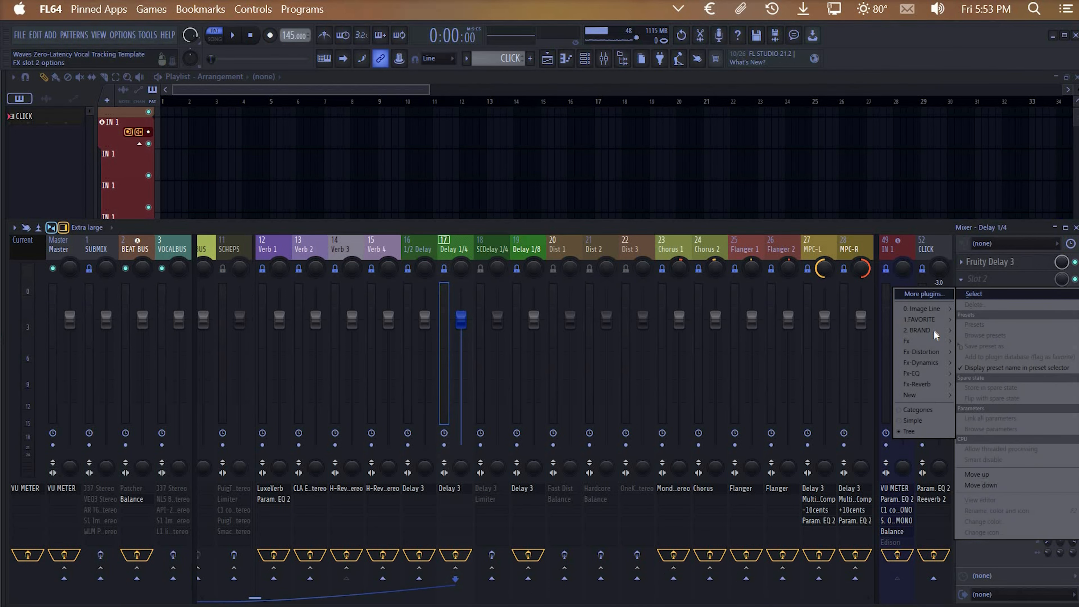
pyautogui.moveTo(922, 319)
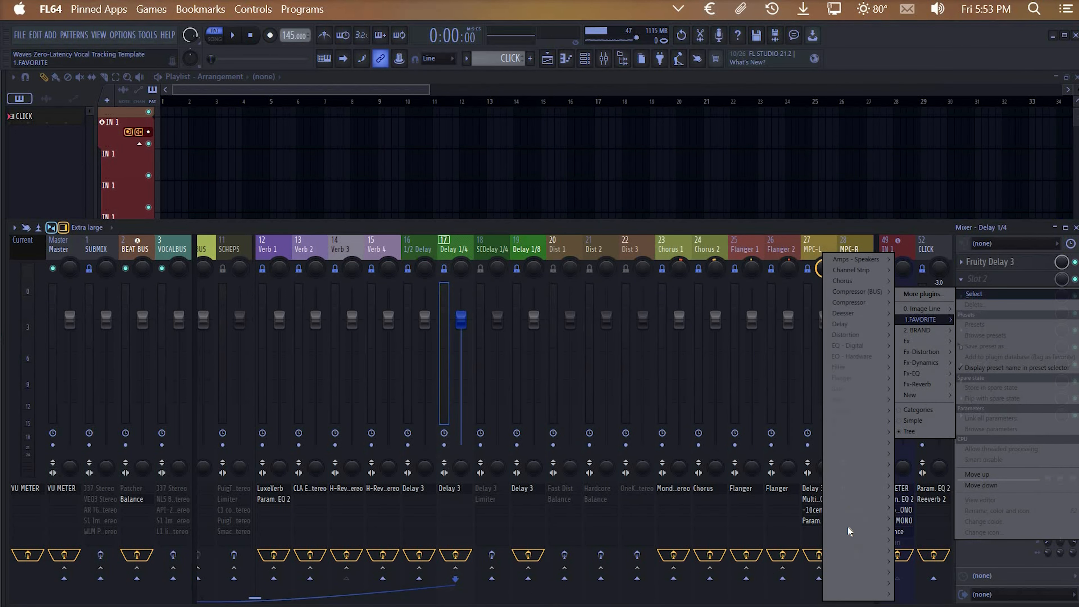
pyautogui.moveTo(846, 518)
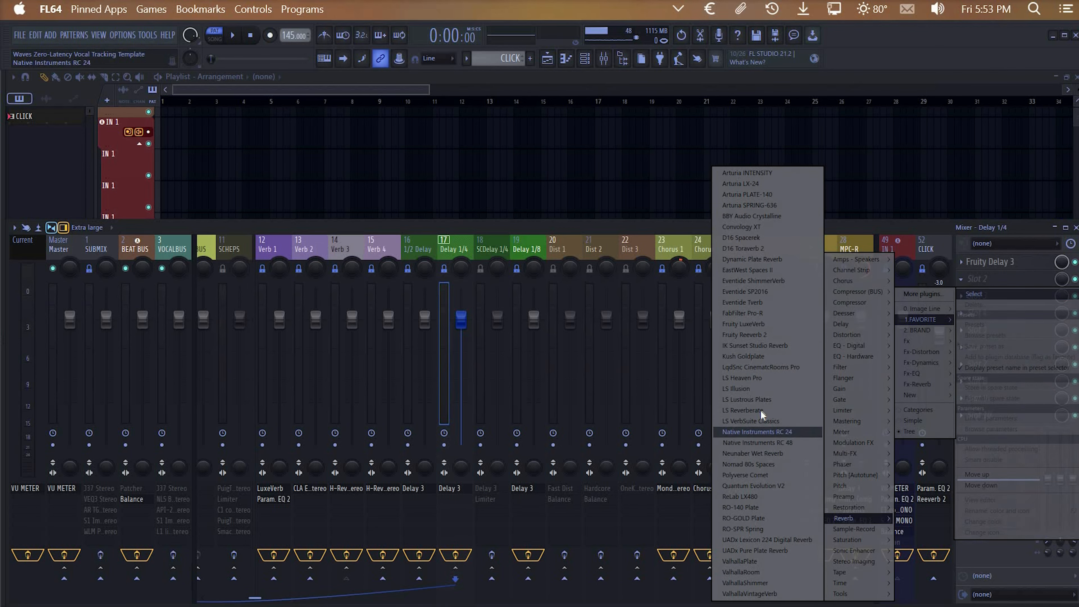
pyautogui.click(761, 410)
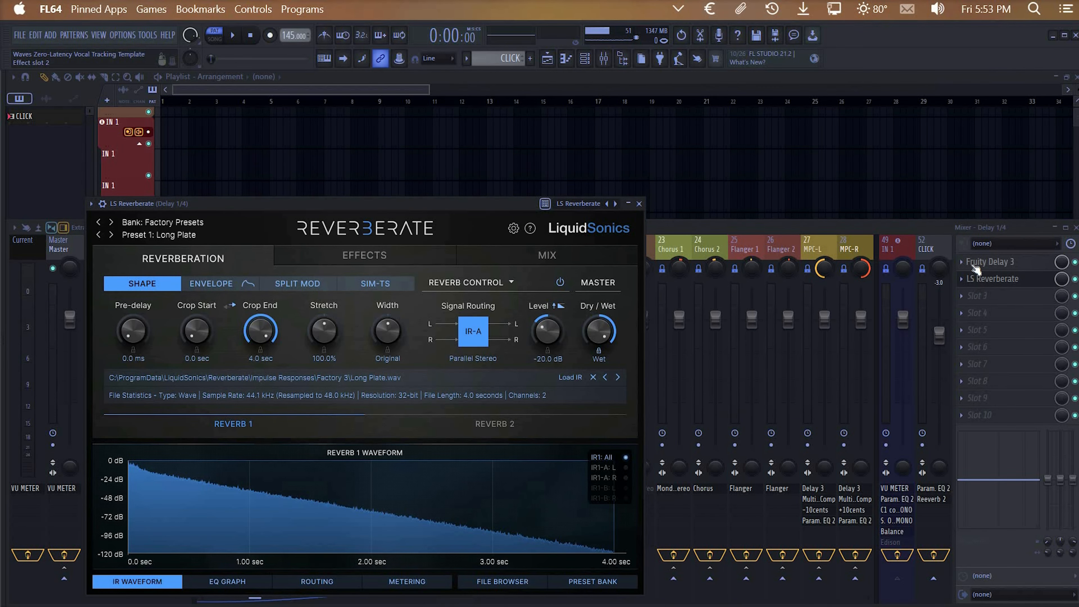
# Move LS Reverberate above Fruity Delay 3 and delete it from the Delay 1/4 track
pyautogui.click(961, 278)
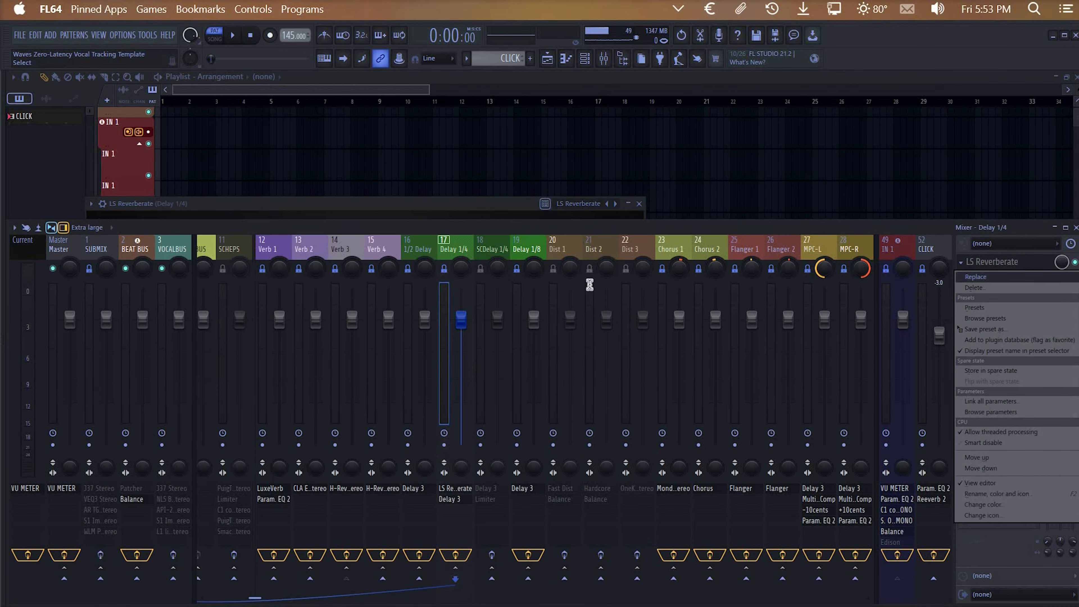
pyautogui.click(975, 287)
pyautogui.click(580, 359)
# Select the Verb and Delay tracks in turn, from Verb 1 to Delay 1/8, to review their plugins and routing
pyautogui.click(269, 252)
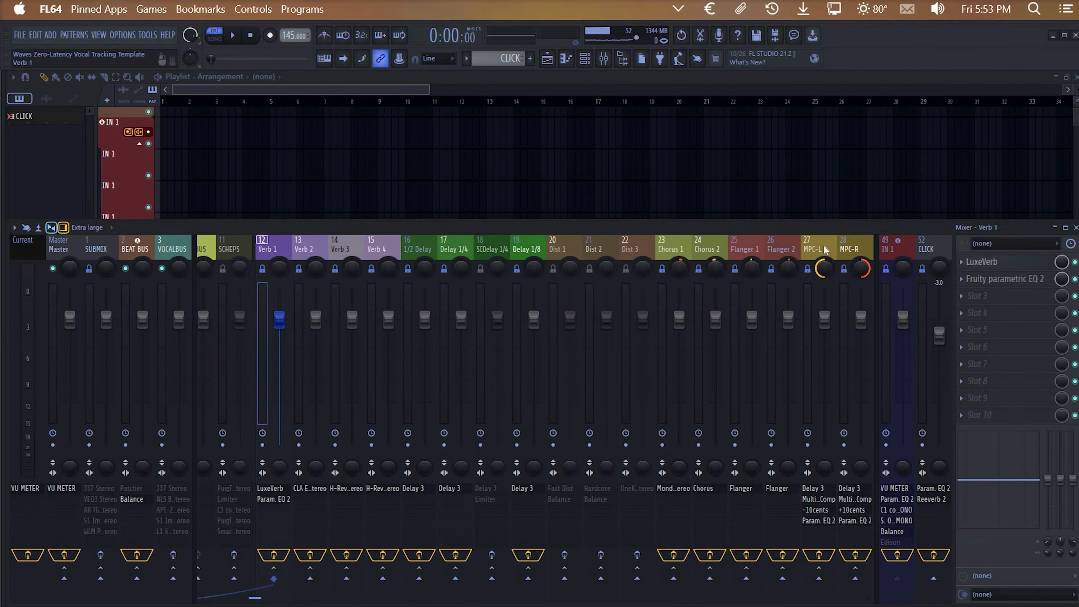
pyautogui.click(359, 247)
pyautogui.click(382, 245)
pyautogui.click(417, 255)
pyautogui.click(523, 244)
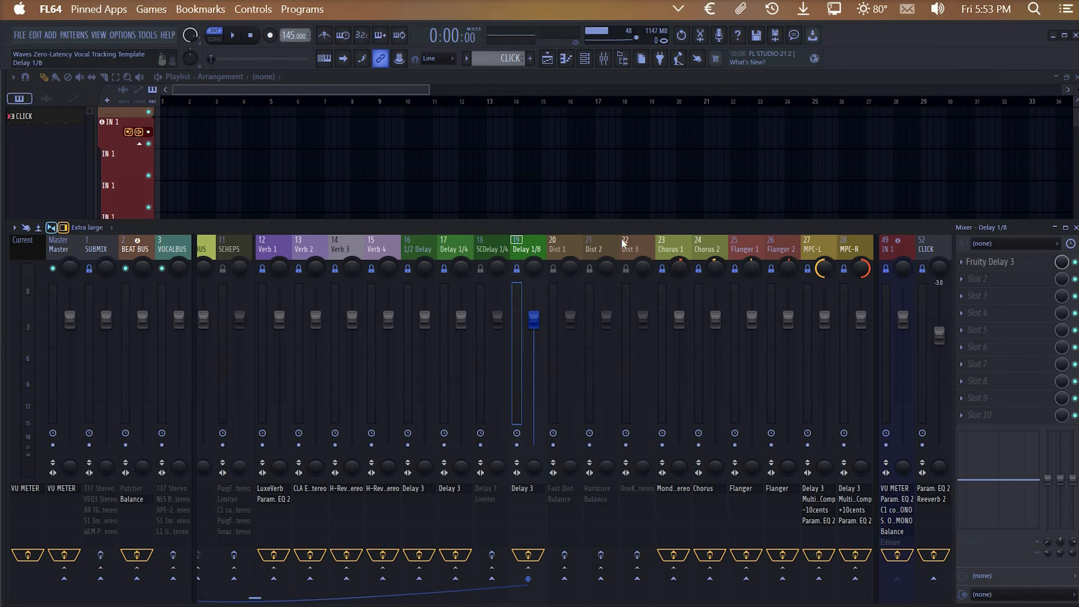
# Select the Dist, Chorus and Flanger tracks in turn, through Flanger 2, to review their plugins
pyautogui.click(597, 244)
pyautogui.click(628, 244)
pyautogui.click(670, 246)
pyautogui.click(708, 247)
pyautogui.click(746, 246)
pyautogui.click(779, 245)
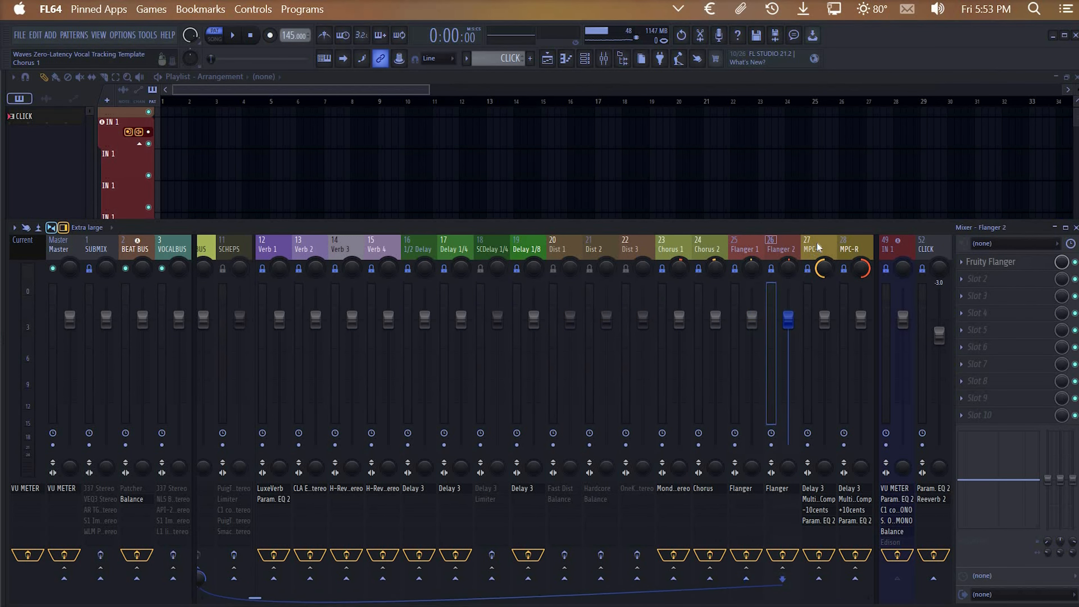
# Alternate between the MPC-L and MPC-R tracks to compare their panning and pitch-shift plugin chains
pyautogui.click(816, 244)
pyautogui.click(851, 247)
pyautogui.click(807, 255)
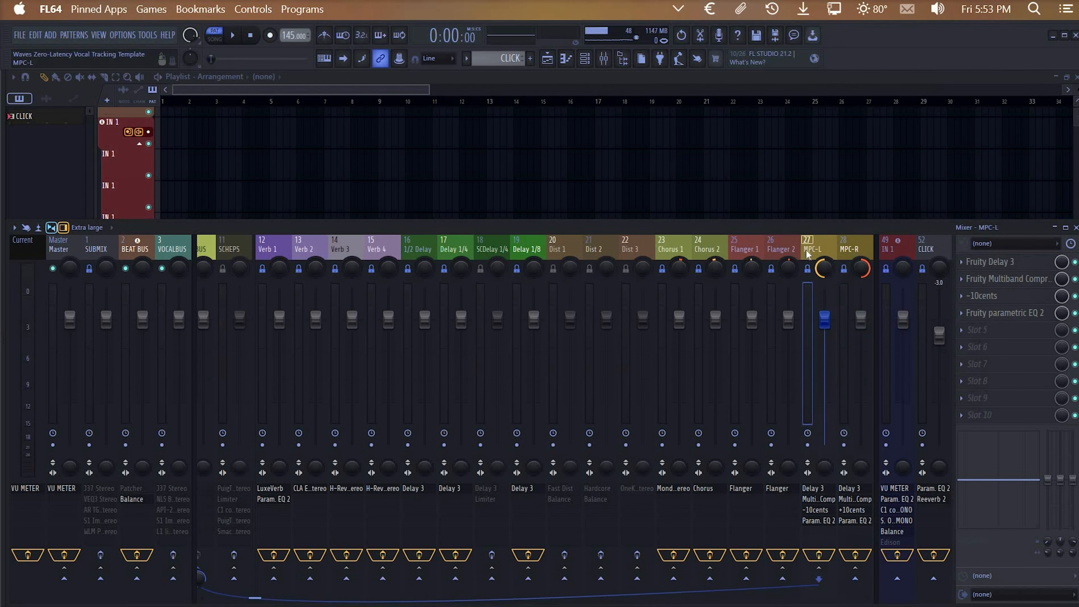
pyautogui.click(851, 246)
pyautogui.click(807, 254)
pyautogui.click(838, 247)
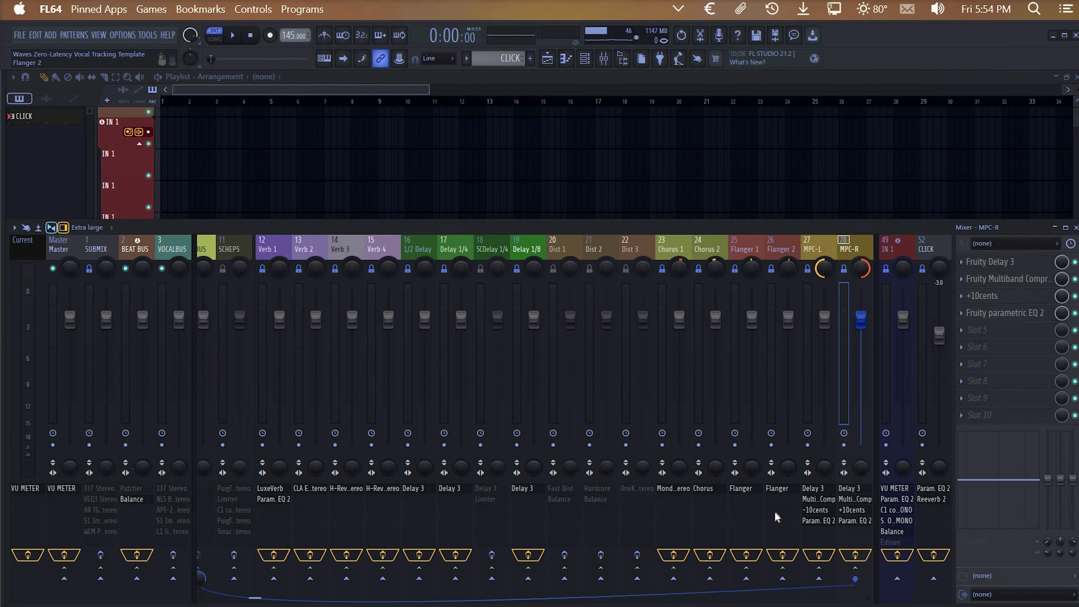
# Select FX 1 and examine its sends to the Verb, Delay, Dist, Chorus, Flanger and MPC tracks
pyautogui.hscroll(6, 680, 243)
pyautogui.click(669, 251)
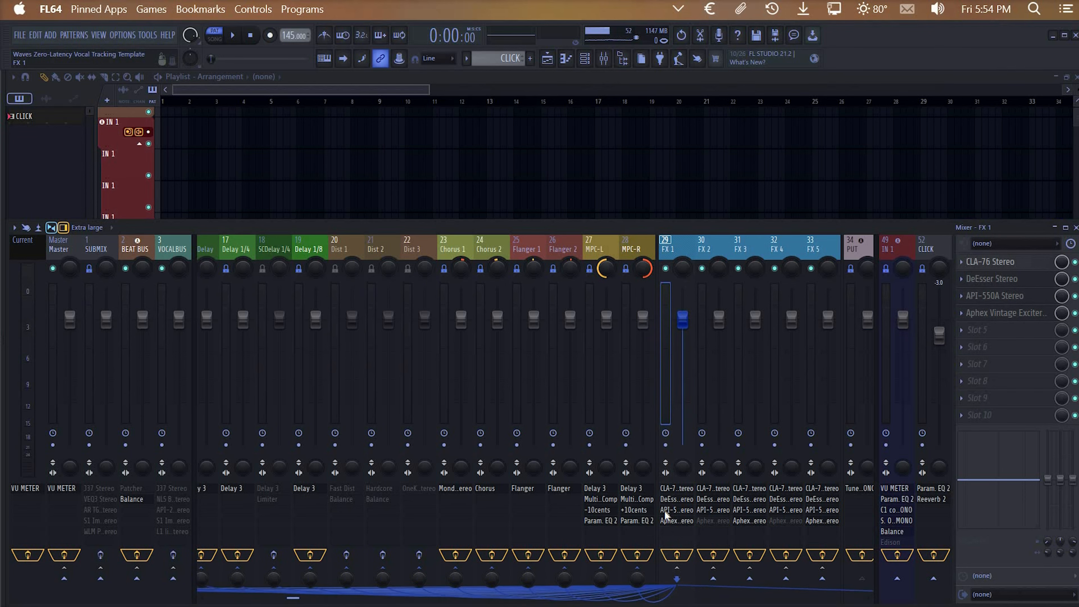
pyautogui.hscroll(-6, 851, 578)
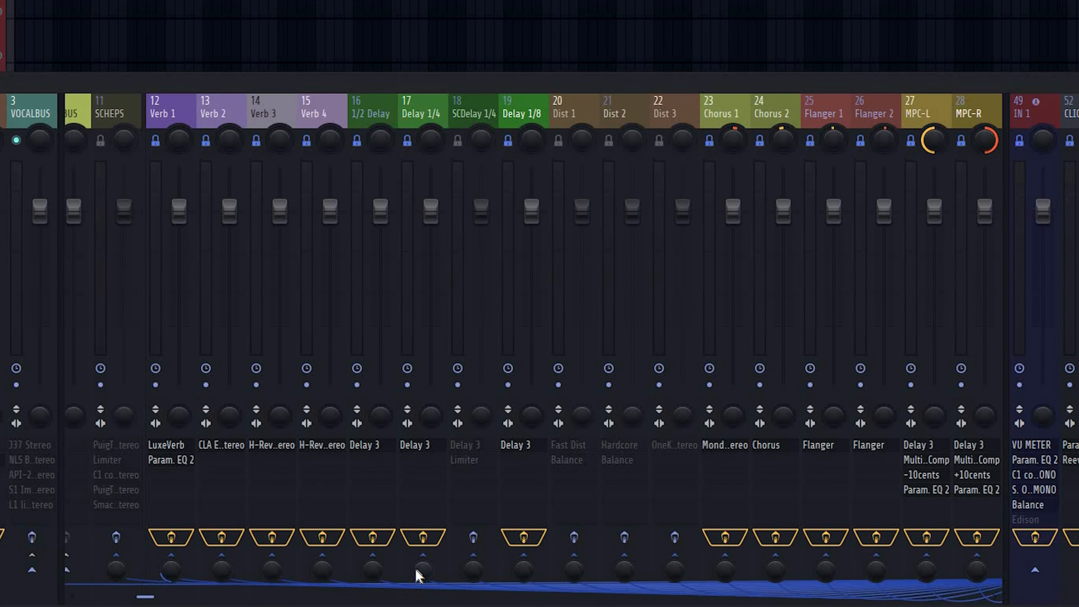
pyautogui.scroll(5, 421, 572)
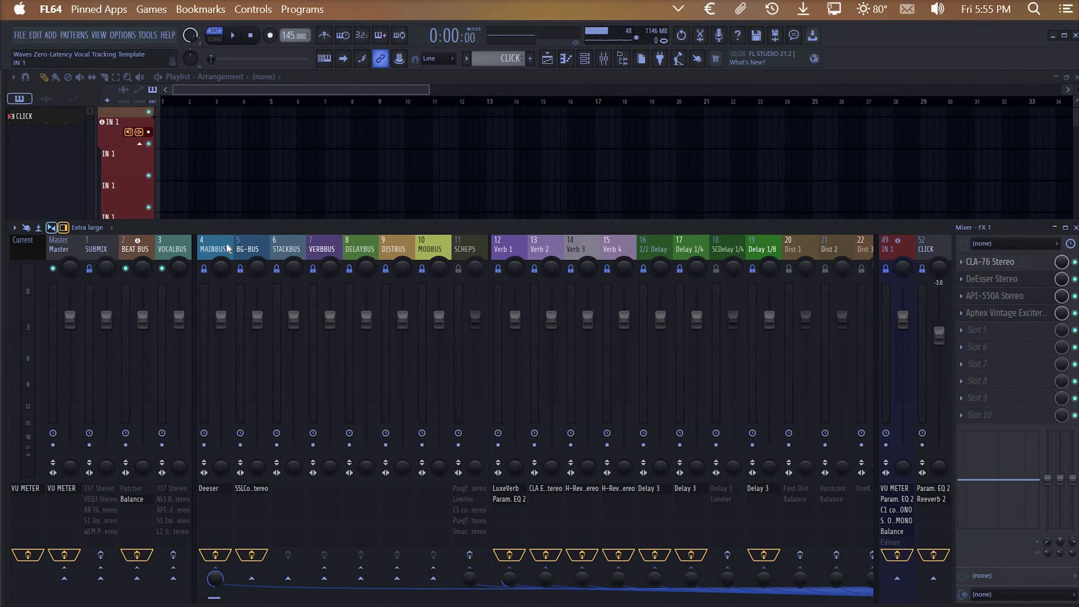
# Select the bus tracks between MAINBUS and MODBUS in turn to review their plugins and incoming routing
pyautogui.click(465, 246)
pyautogui.moveTo(271, 198); pyautogui.dragTo(473, 198)
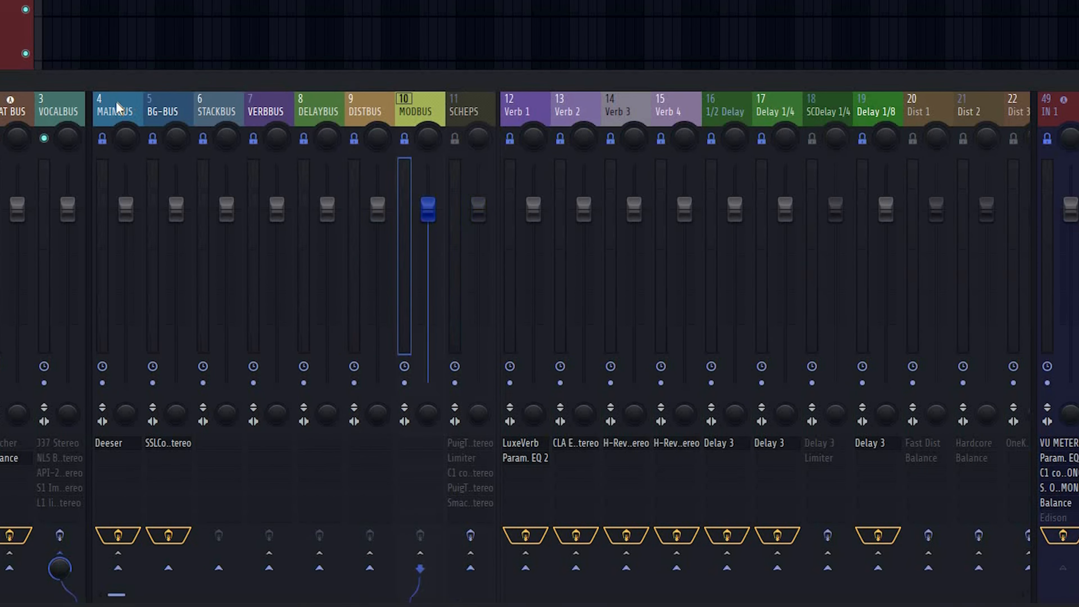
pyautogui.moveTo(475, 99); pyautogui.dragTo(425, 104)
pyautogui.scroll(-4, 145, 104)
pyautogui.scroll(6, 186, 173)
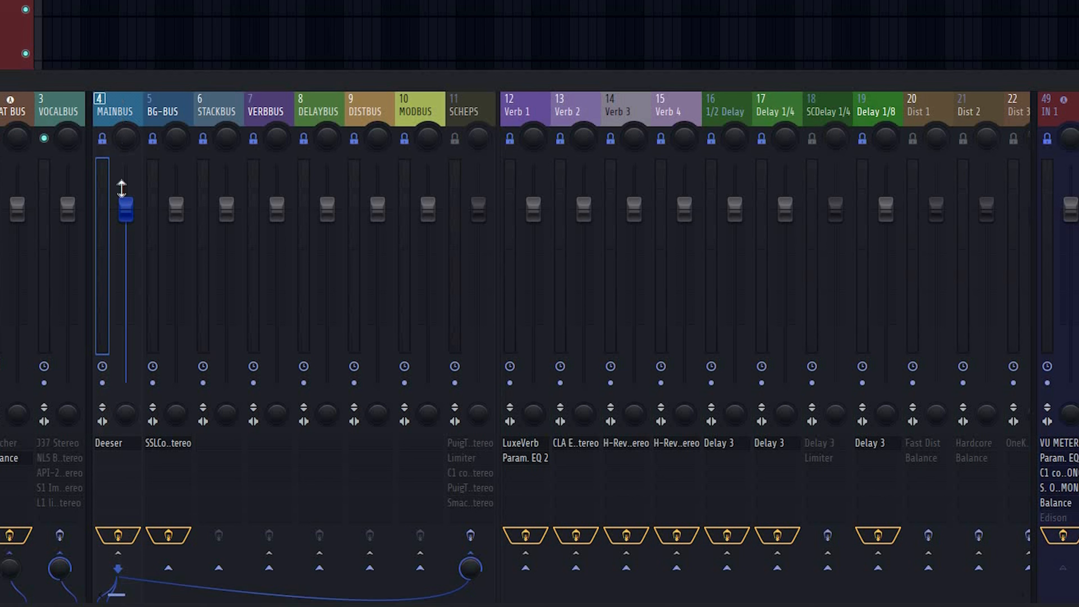
pyautogui.click(263, 138)
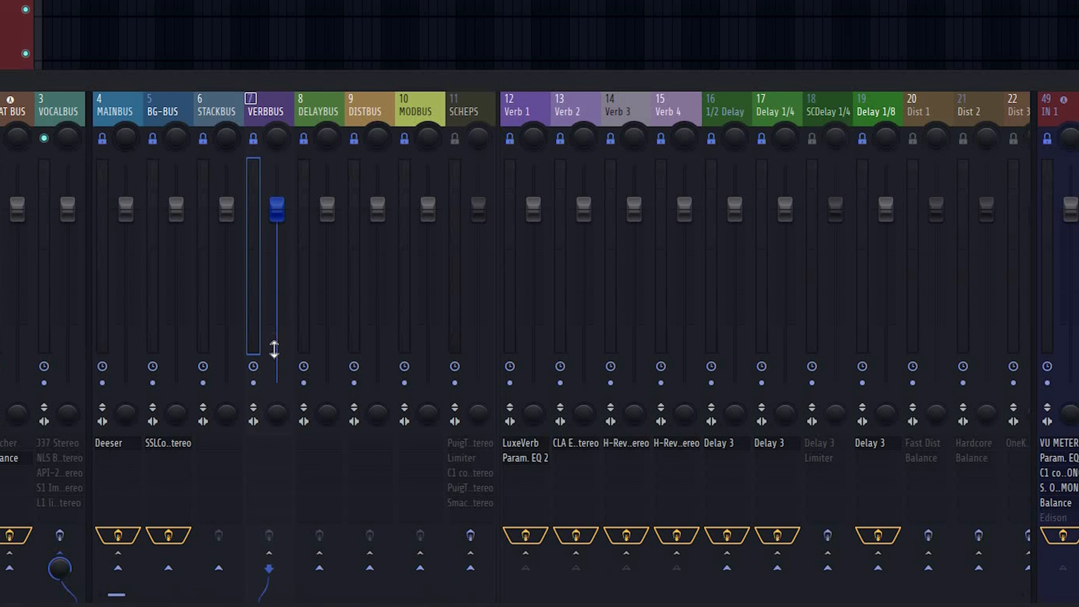
pyautogui.click(373, 97)
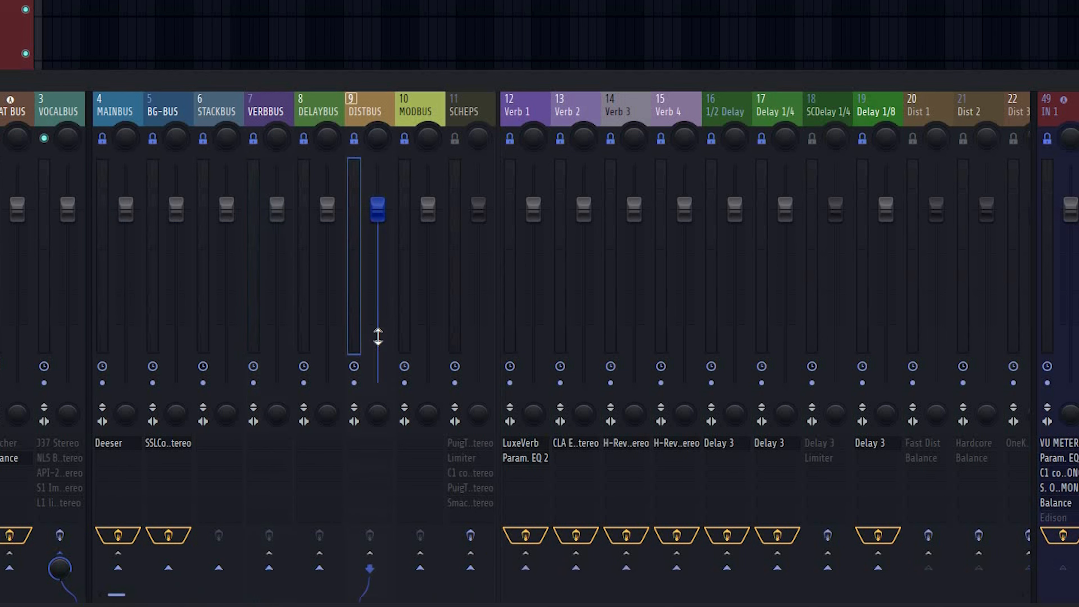
pyautogui.click(461, 99)
pyautogui.click(121, 115)
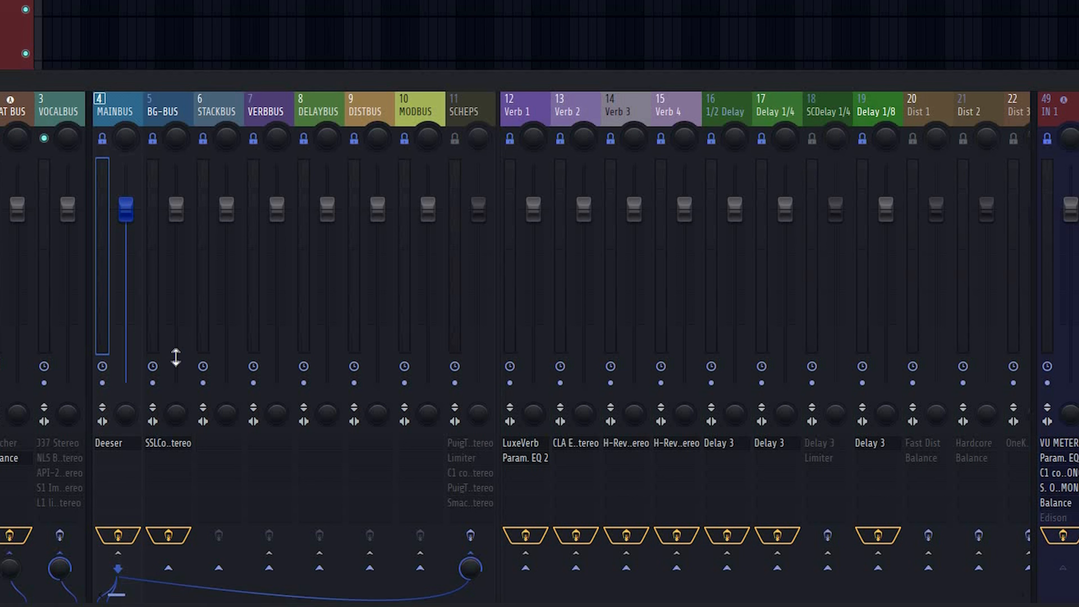
pyautogui.click(170, 408)
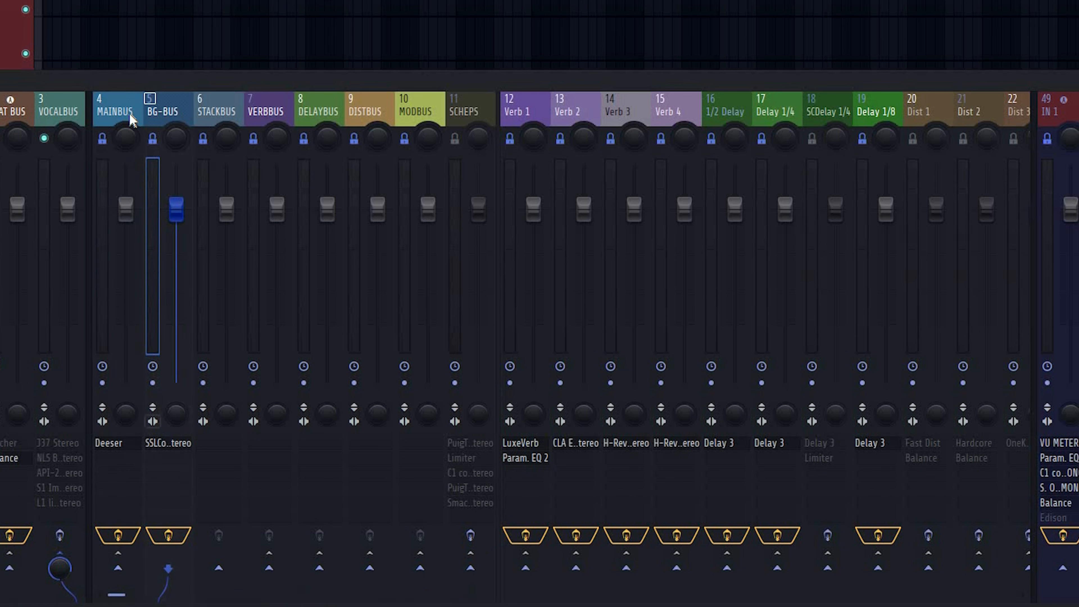
# Nudge the VERBBUS fader and mute VERBBUS, DELAYBUS, DISTBUS and MODBUS
pyautogui.click(276, 209)
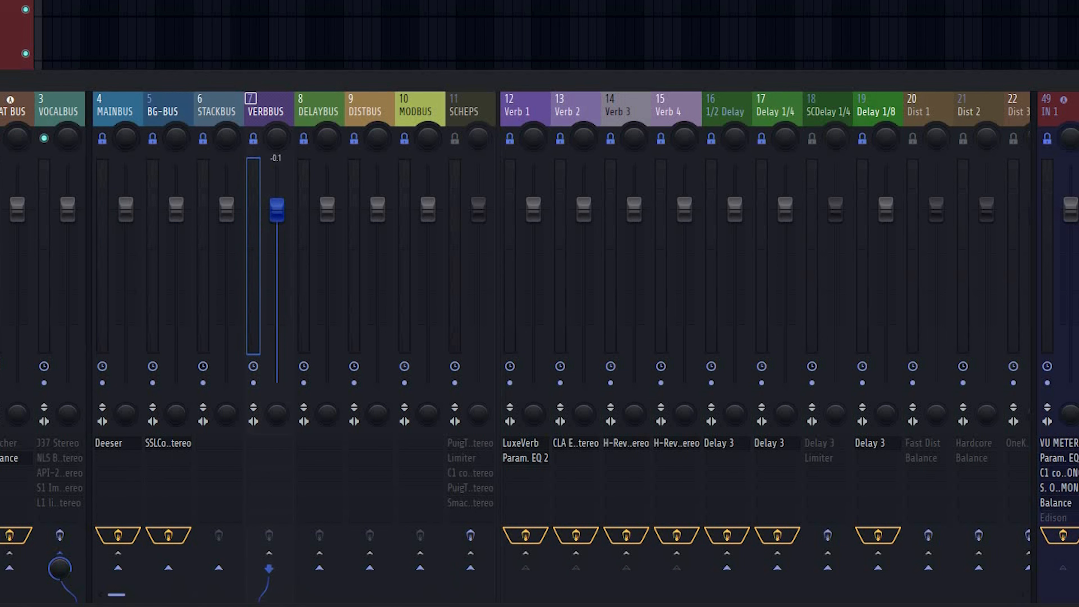
pyautogui.moveTo(277, 209); pyautogui.dragTo(276, 208)
pyautogui.click(253, 138)
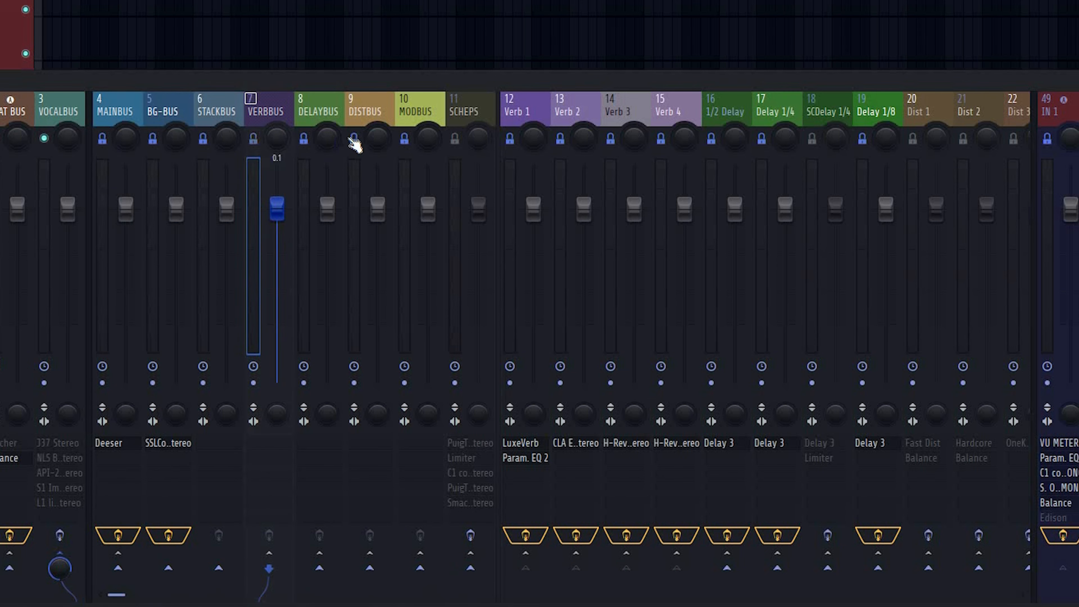
pyautogui.click(303, 138)
pyautogui.click(352, 139)
pyautogui.click(404, 140)
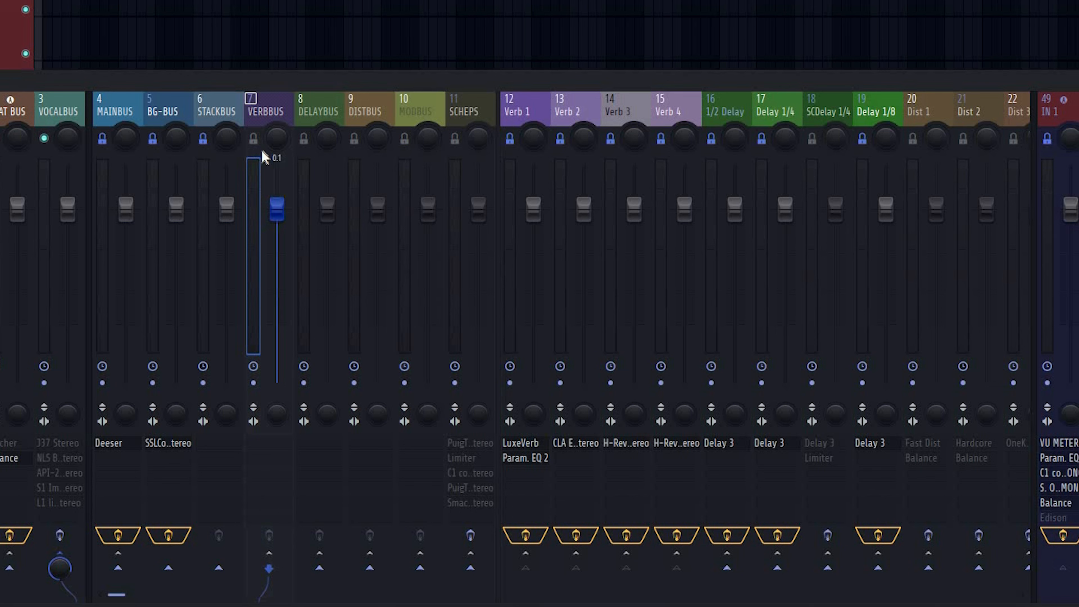
# Unmute VERBBUS, DELAYBUS, DISTBUS and MODBUS
pyautogui.click(304, 139)
pyautogui.click(353, 140)
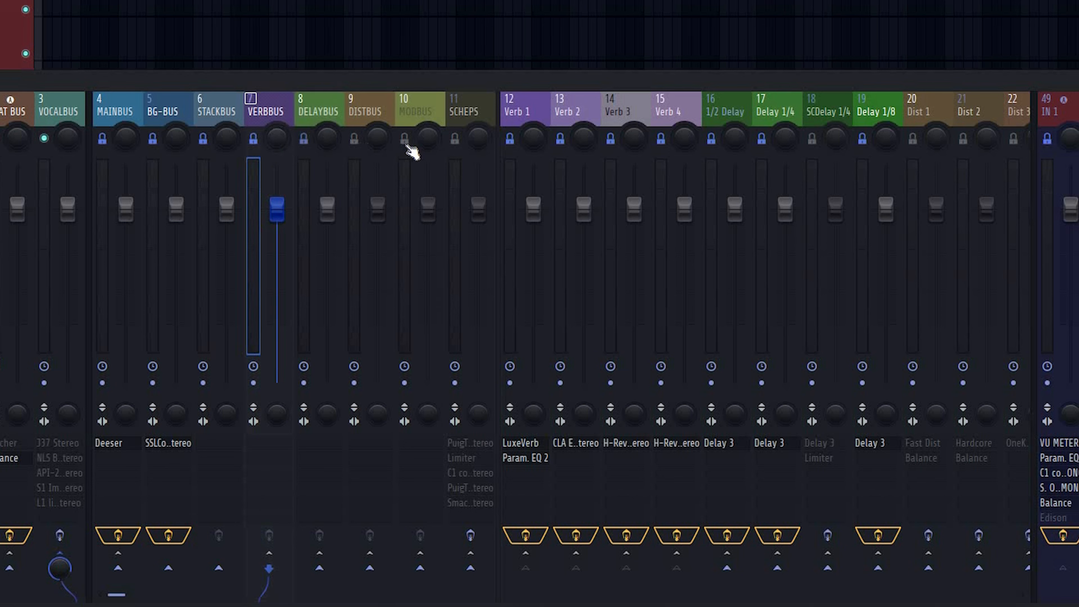
pyautogui.click(404, 140)
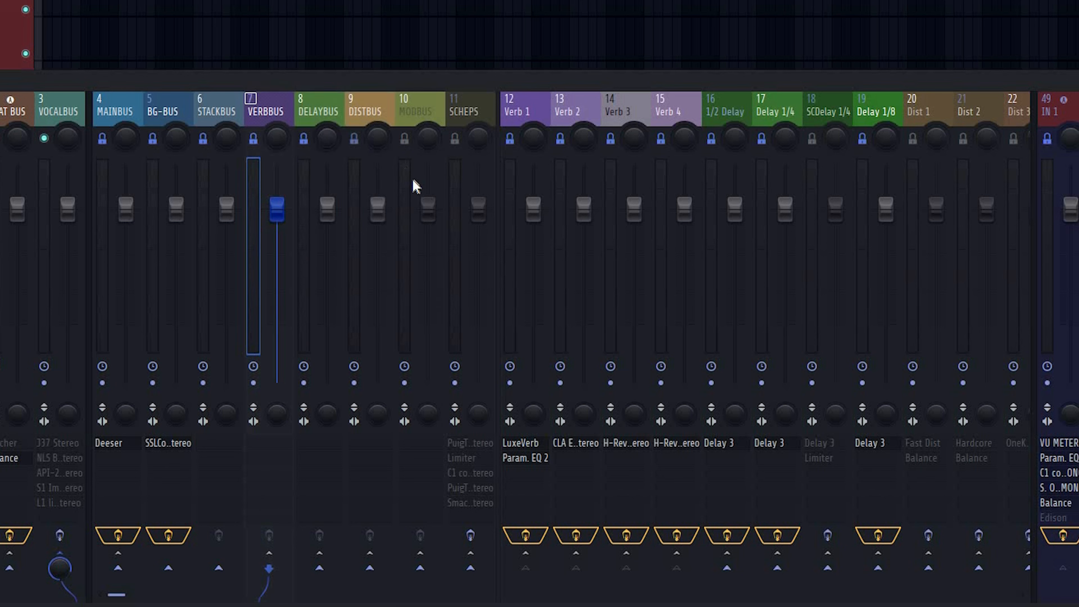
# Mute the Verb 1 to Verb 4 tracks and unmute them again
pyautogui.click(661, 140)
pyautogui.click(505, 197)
pyautogui.click(505, 197)
pyautogui.click(548, 198)
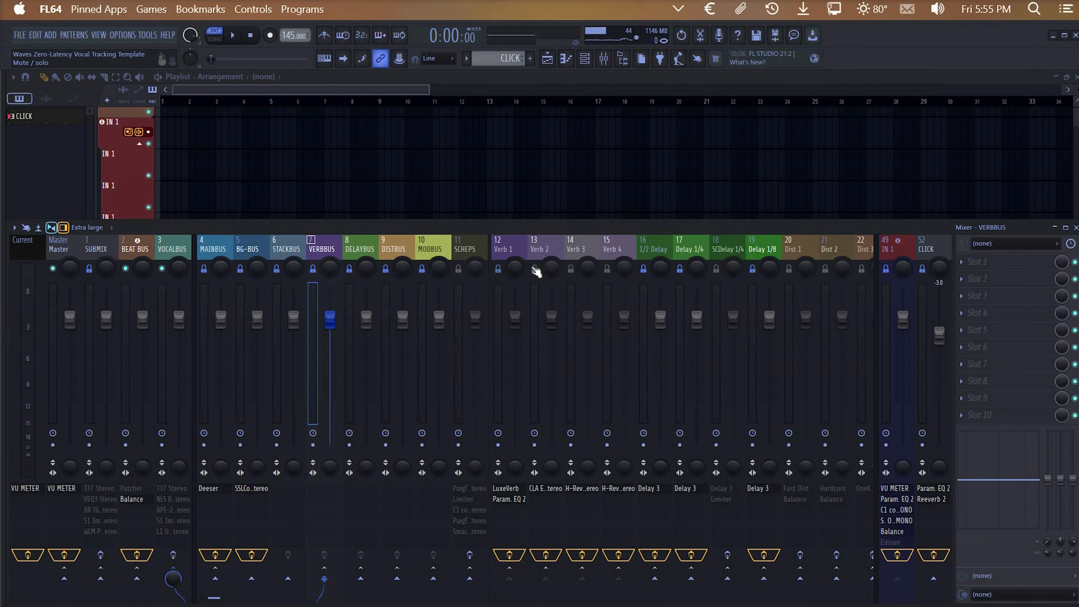
pyautogui.click(610, 271)
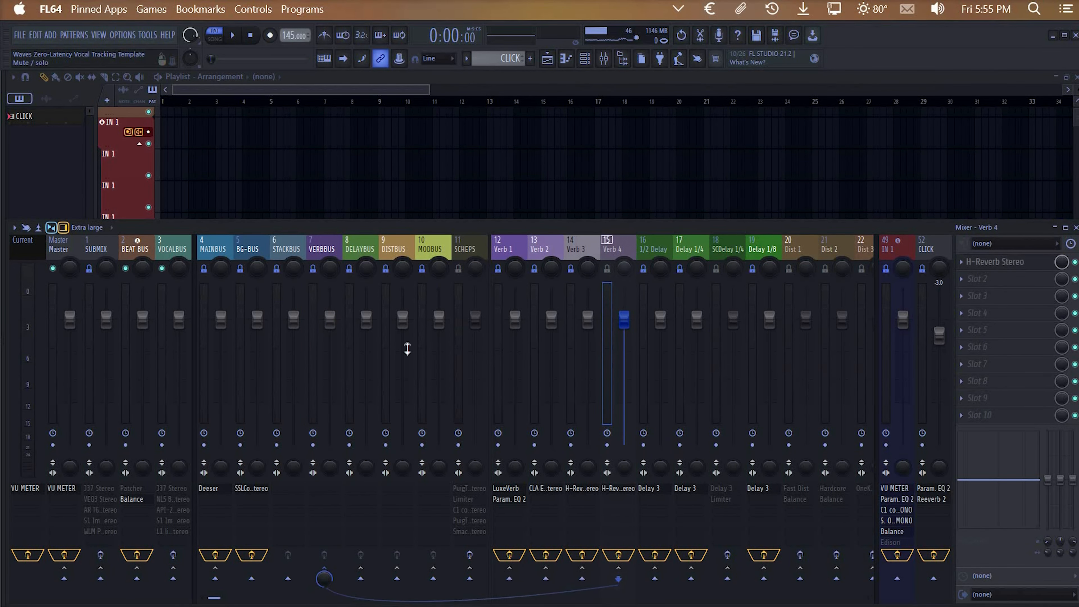
# Select MAINBUS, its neighbouring buses and FX 1 to examine how the vocal FX tracks feed the buses
pyautogui.click(210, 250)
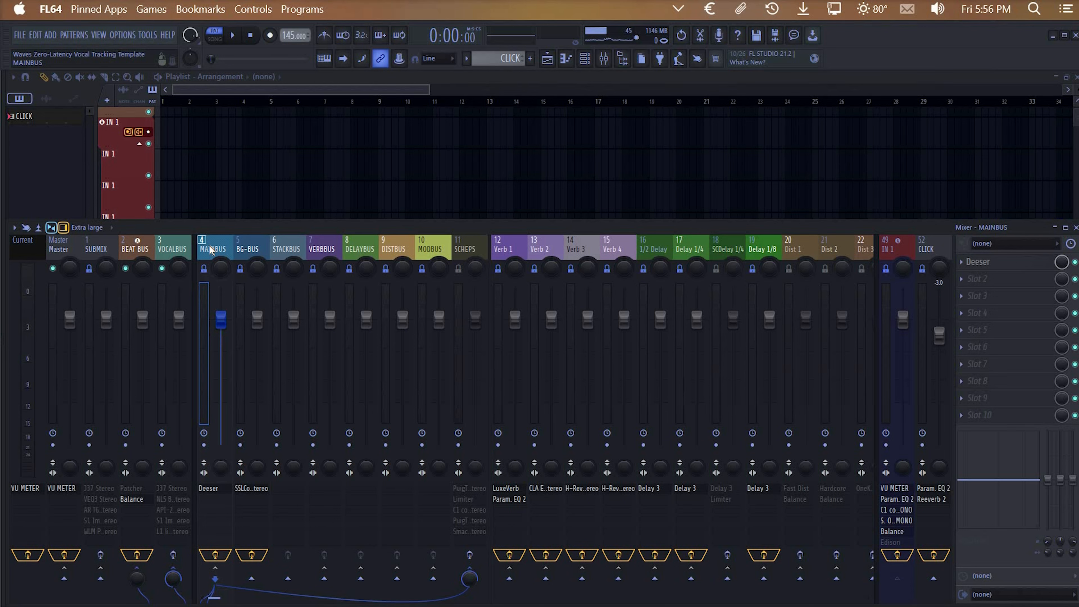
pyautogui.moveTo(286, 244); pyautogui.dragTo(217, 249)
pyautogui.scroll(-6, 471, 246)
pyautogui.click(471, 245)
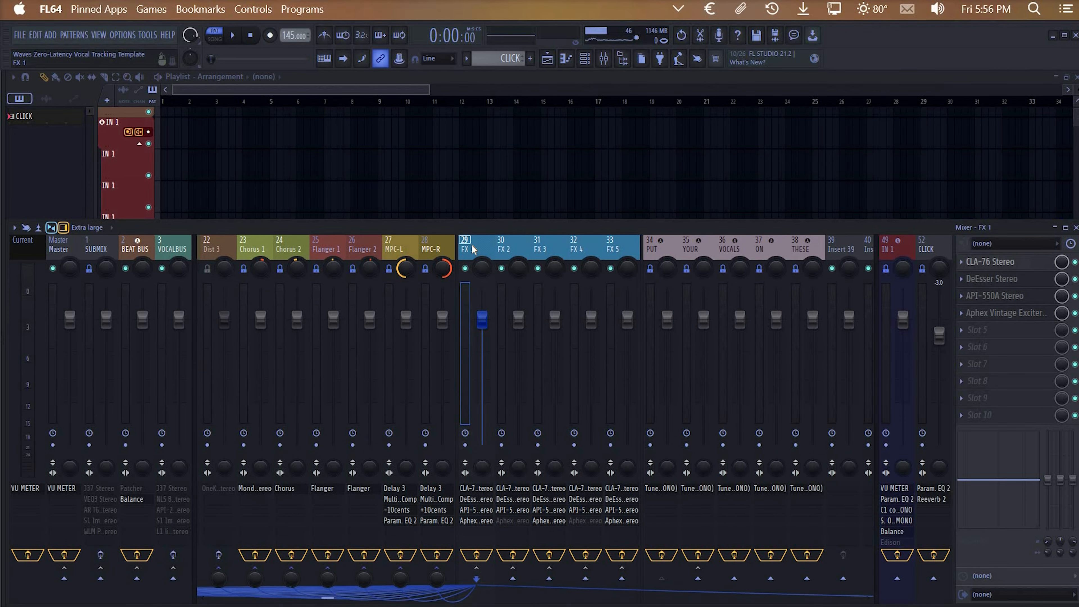
# Select FX 2, try routing it to BG-BUS and STACKBUS, and route it back to MAINBUS
pyautogui.scroll(6, 342, 484)
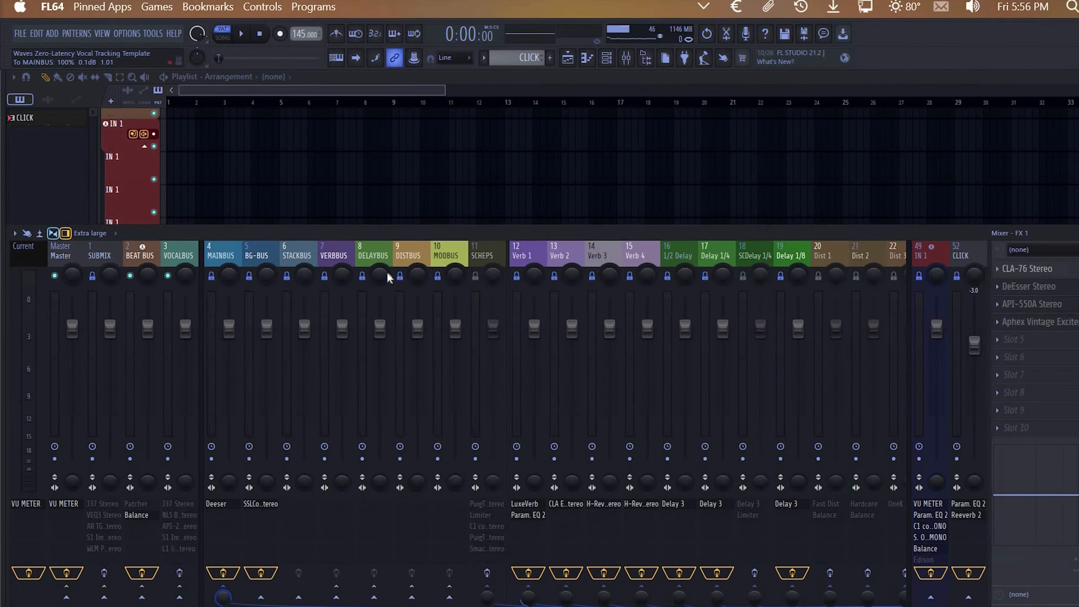
pyautogui.scroll(-6, 551, 306)
pyautogui.scroll(6, 277, 529)
pyautogui.scroll(2, 277, 529)
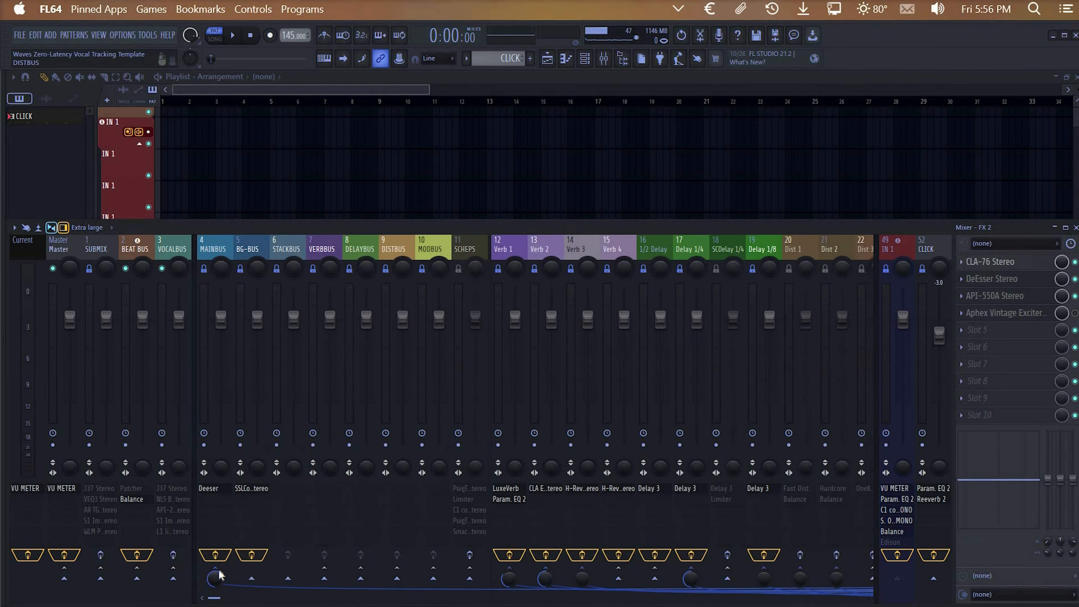
pyautogui.click(216, 569)
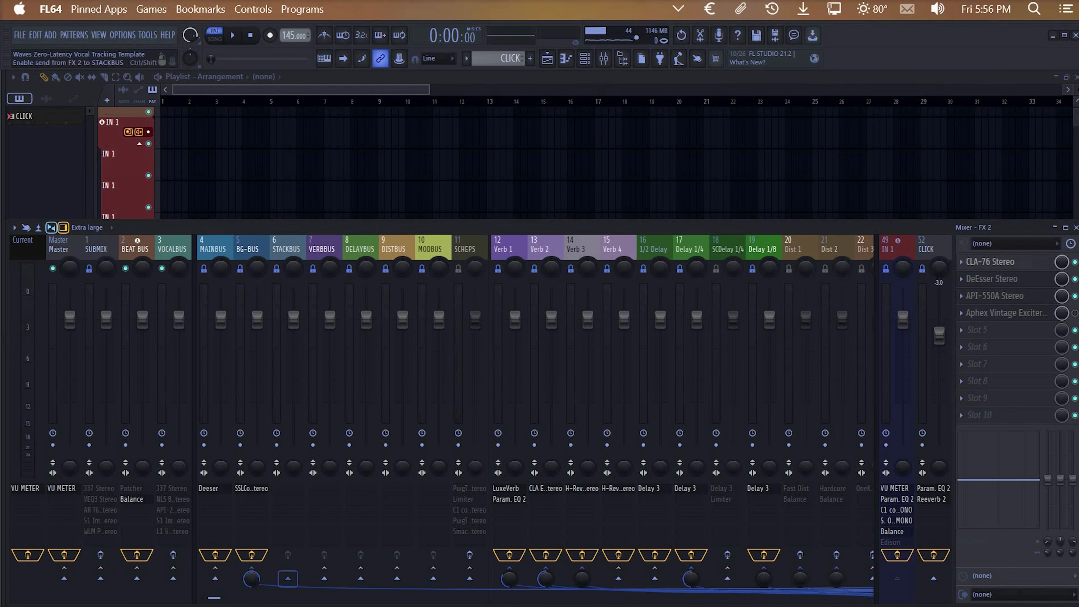
pyautogui.click(289, 578)
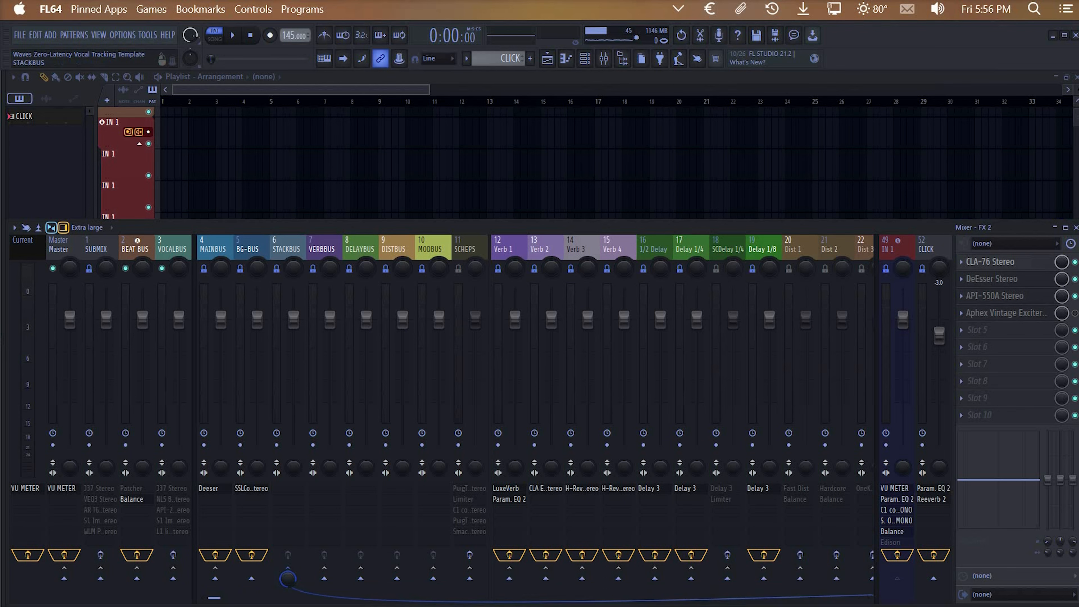
pyautogui.click(216, 579)
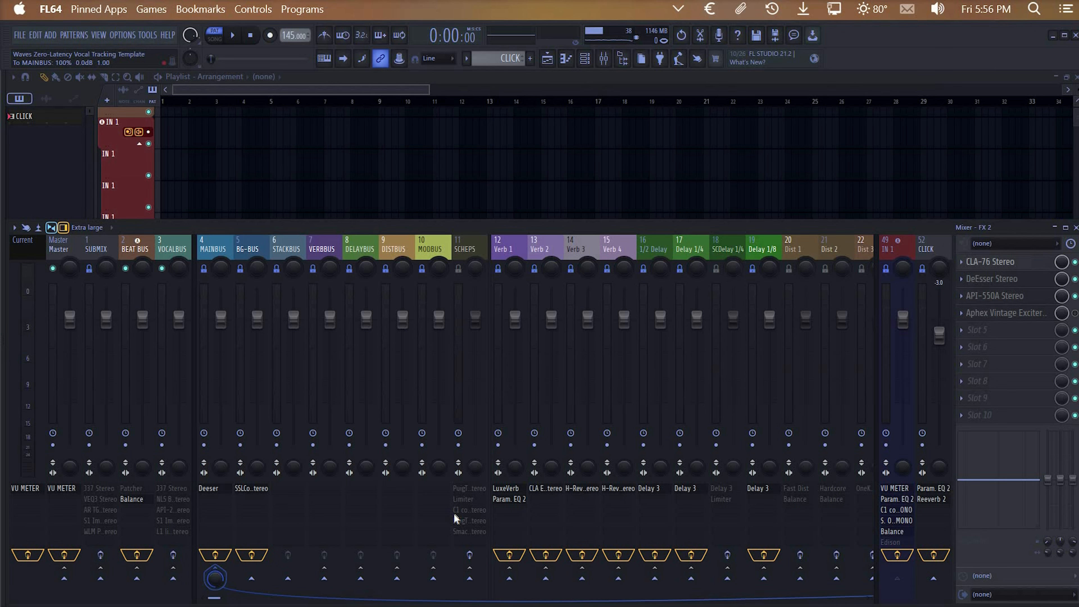
# Select the FX tracks, ending on FX 1, to review their routing
pyautogui.scroll(-5, 455, 518)
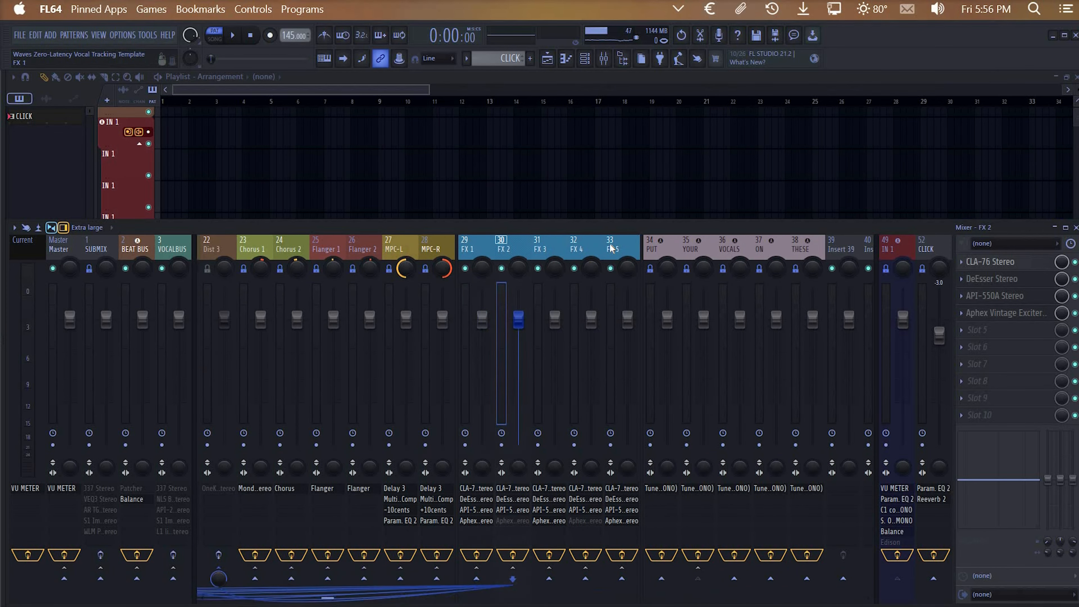
pyautogui.click(583, 247)
pyautogui.click(478, 247)
# Select Insert 39, try routing it to BG-BUS, and route it back to the Master
pyautogui.click(853, 243)
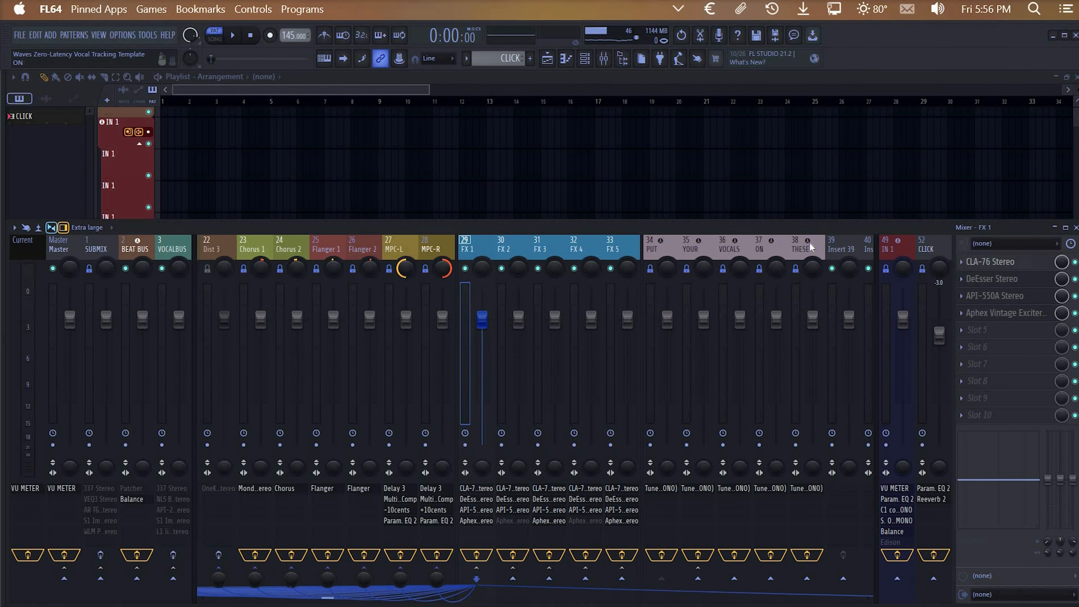
pyautogui.scroll(5, 217, 559)
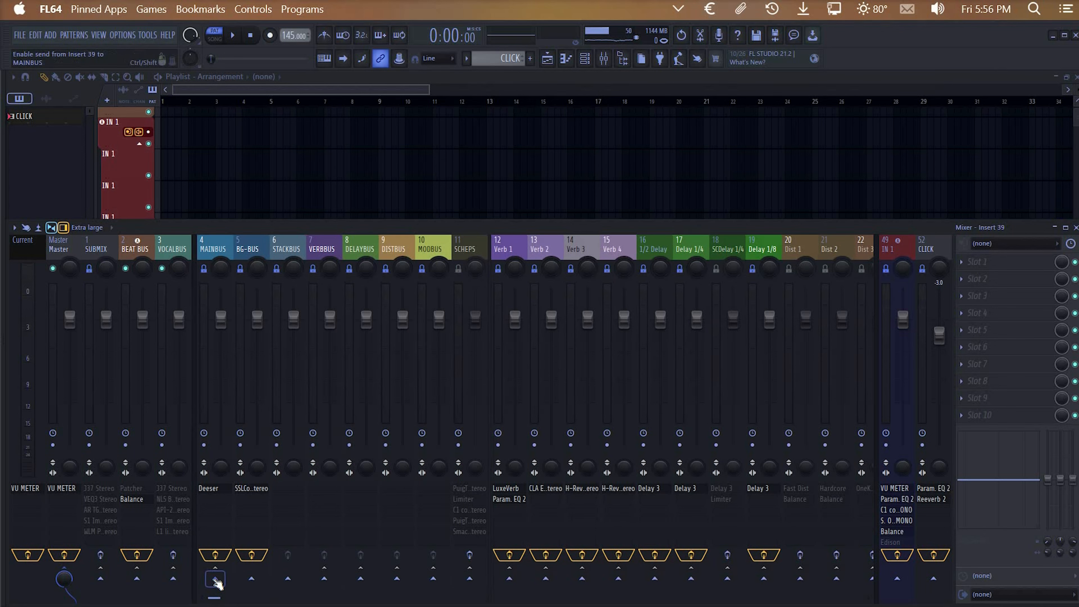
pyautogui.click(287, 577)
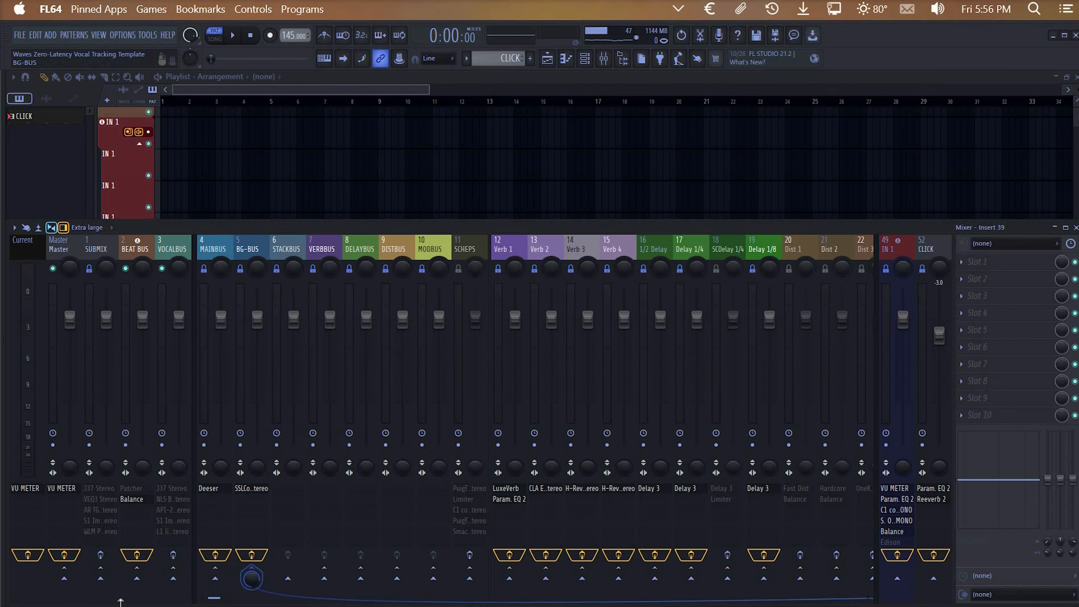
pyautogui.click(64, 578)
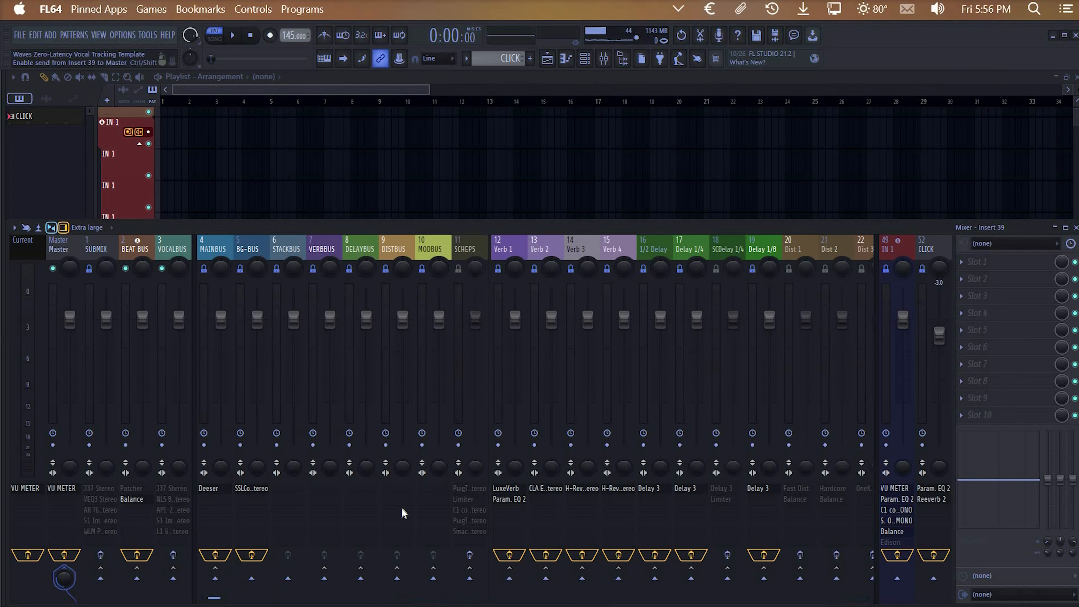
# Select MAINBUS to check its Deeser plugin and output routing
pyautogui.scroll(-8, 407, 512)
pyautogui.scroll(8, 407, 512)
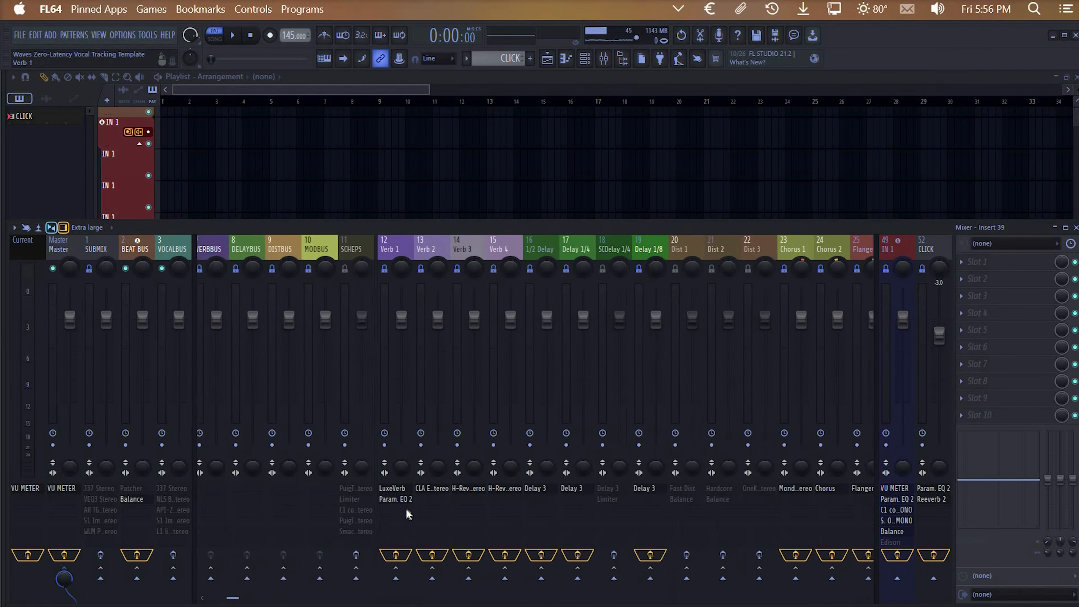
pyautogui.click(213, 249)
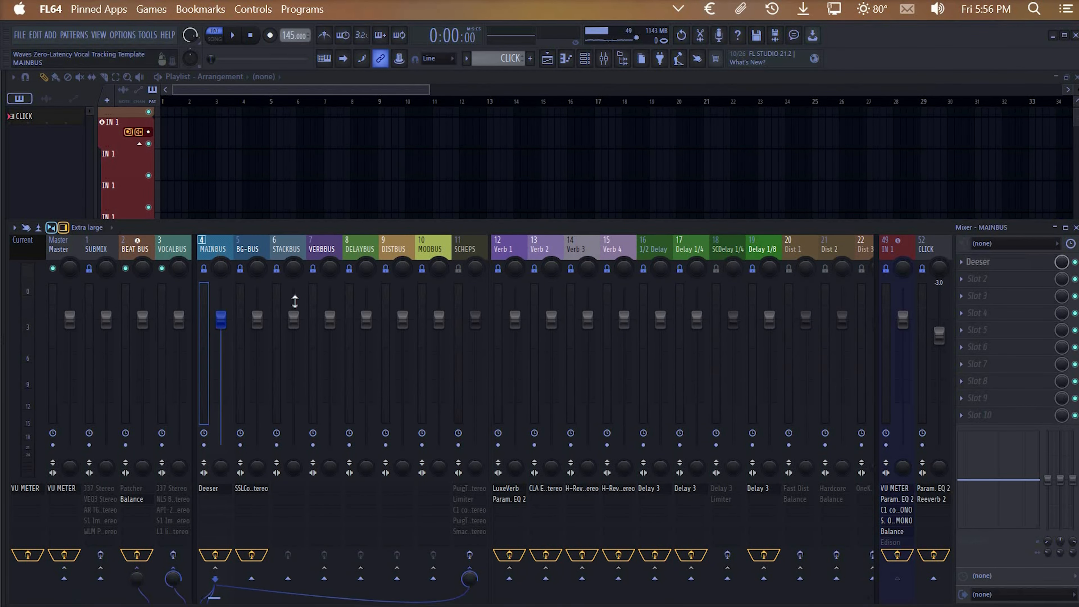
# Select FX 1 and enable its send to BG-BUS alongside MAINBUS
pyautogui.scroll(-4, 655, 278)
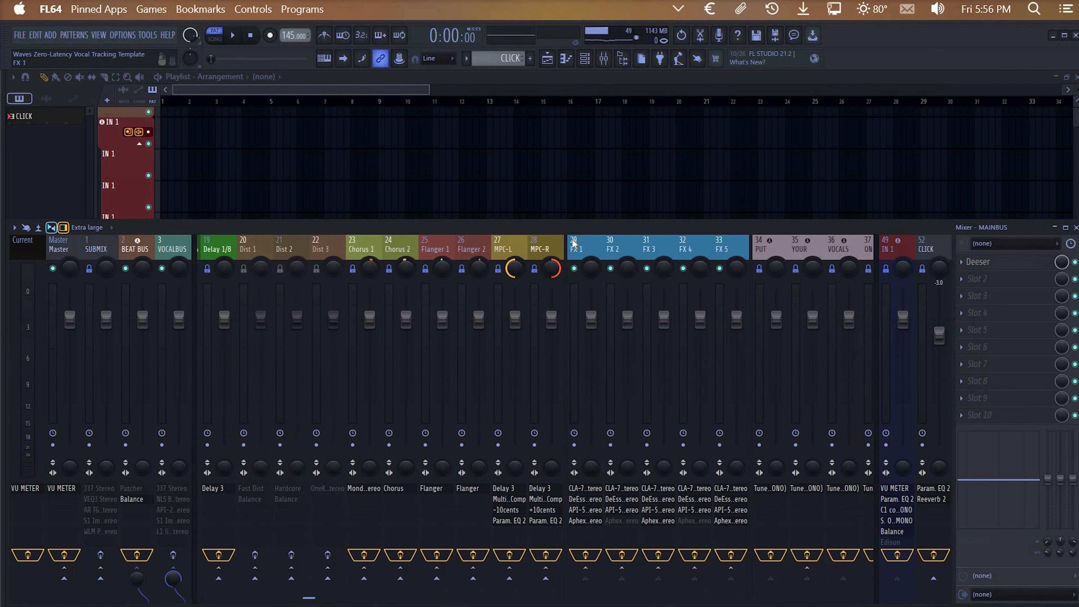
pyautogui.click(576, 246)
pyautogui.scroll(4, 274, 536)
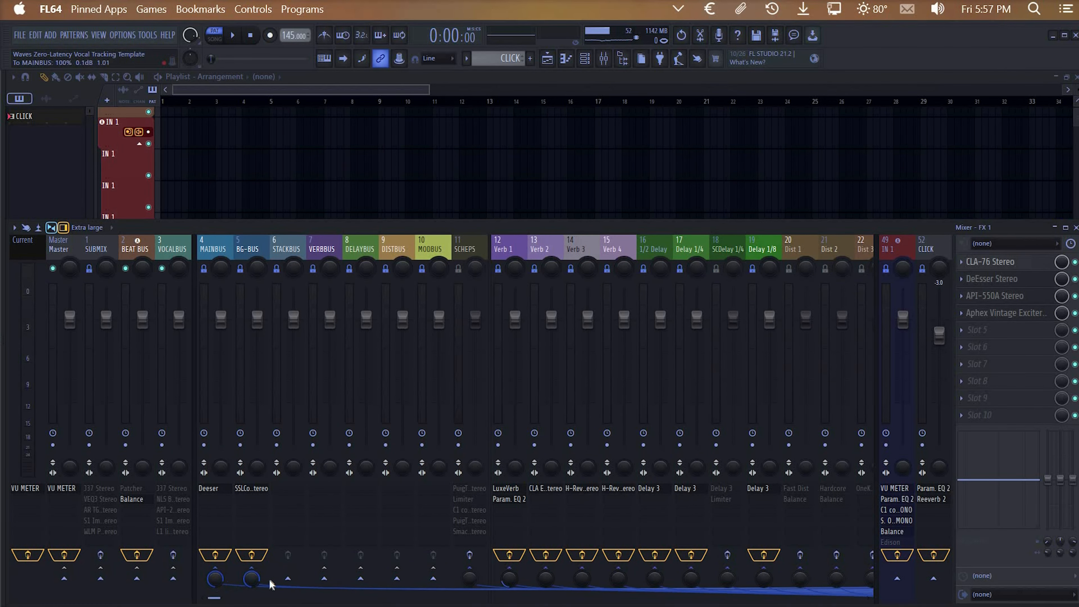
# Remove FX 1's send to BG-BUS and select MAINBUS, BG-BUS and STACKBUS to check their routing
pyautogui.click(252, 573)
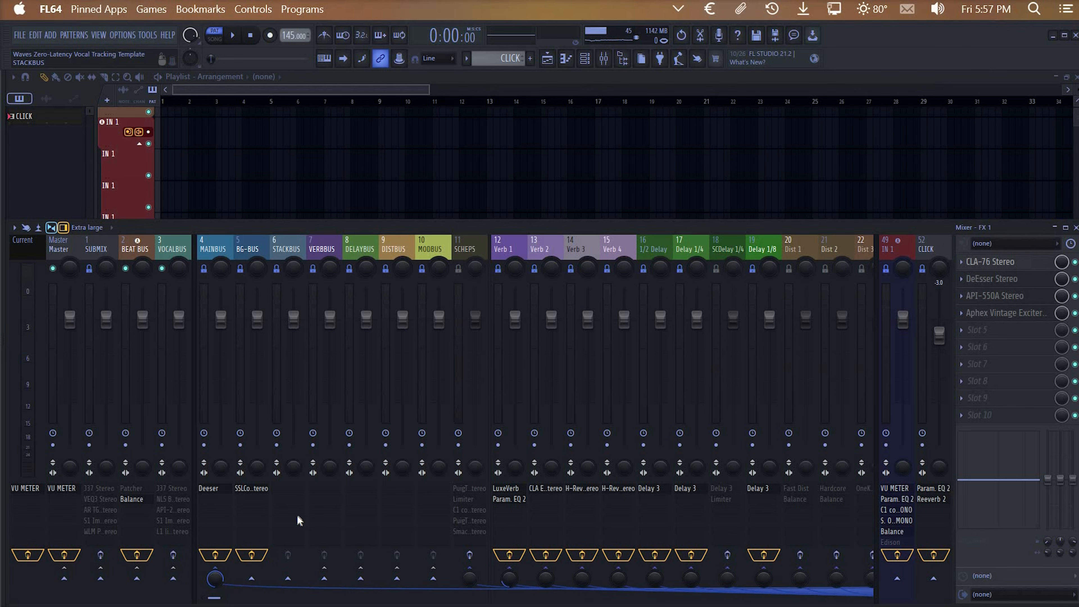
pyautogui.click(216, 252)
pyautogui.click(252, 249)
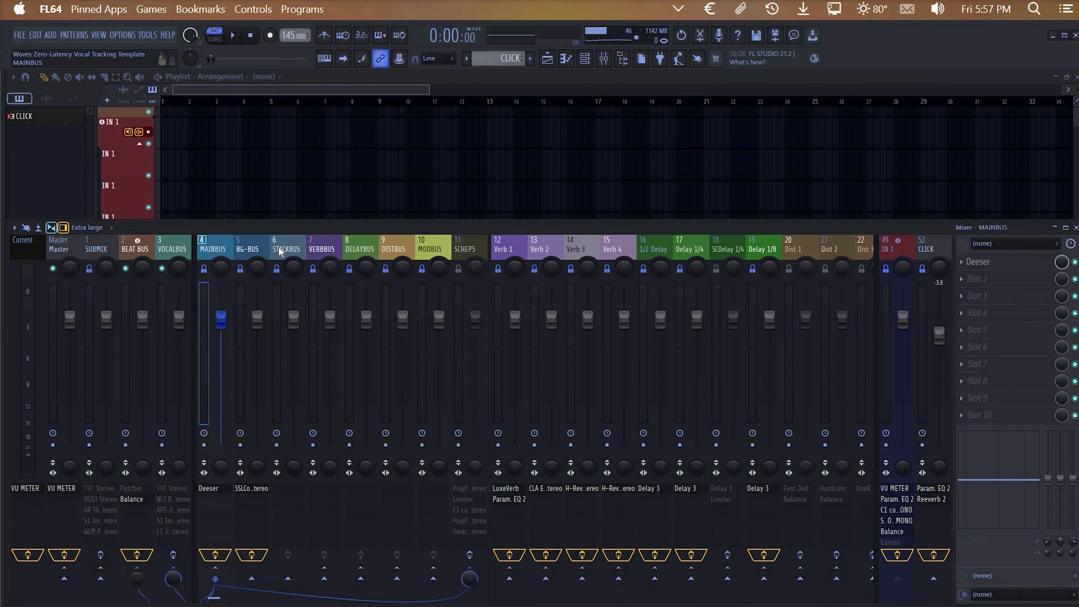
pyautogui.click(279, 249)
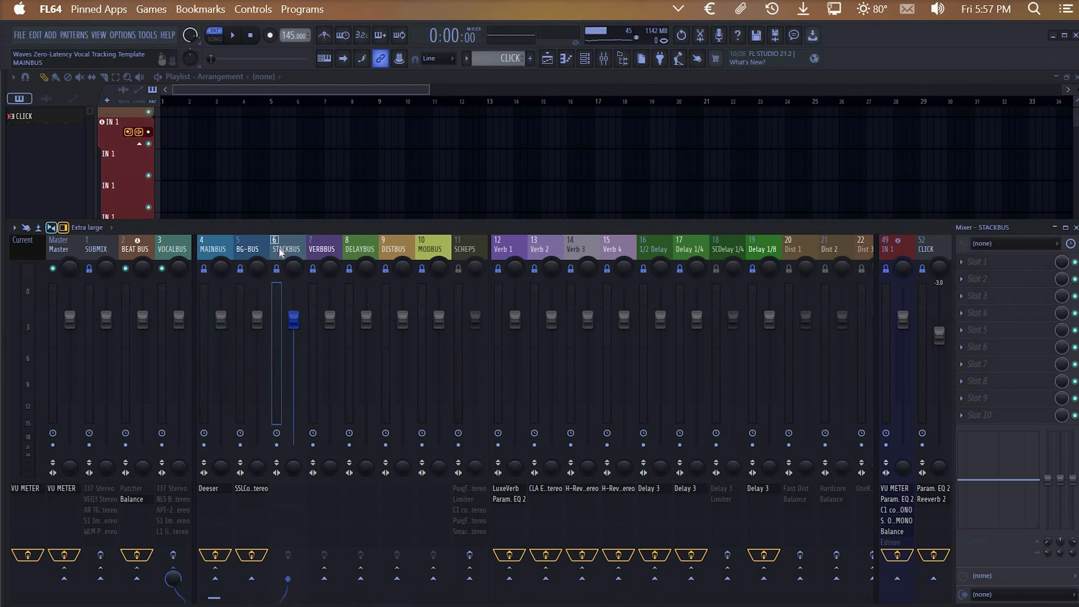
# Select VERBBUS and the Verb 1 to Verb 4 tracks to examine how the reverbs route into their bus
pyautogui.click(324, 247)
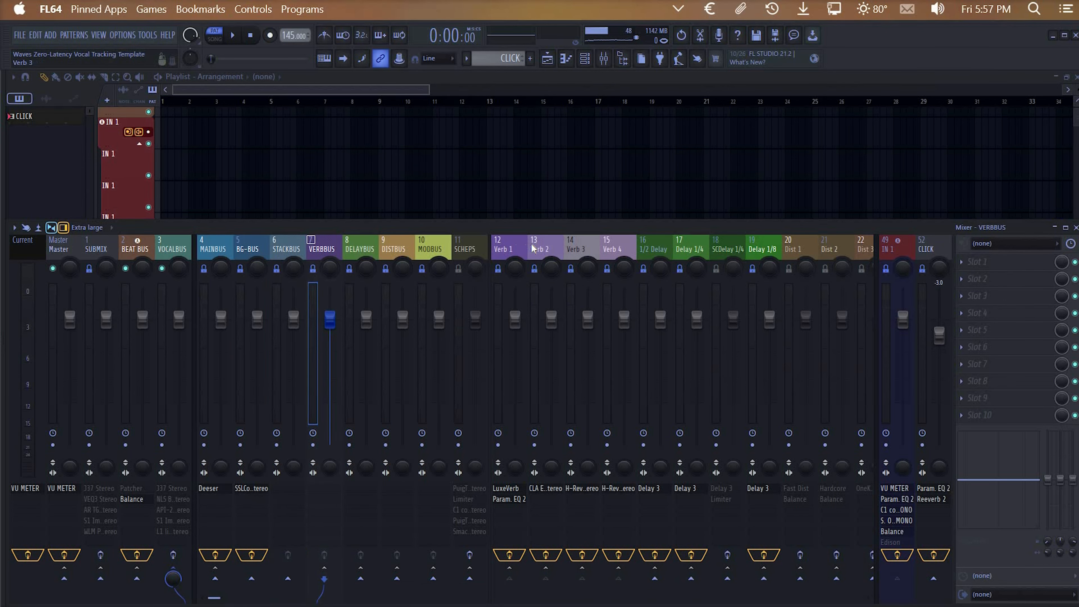
pyautogui.click(512, 247)
pyautogui.click(544, 248)
pyautogui.click(580, 247)
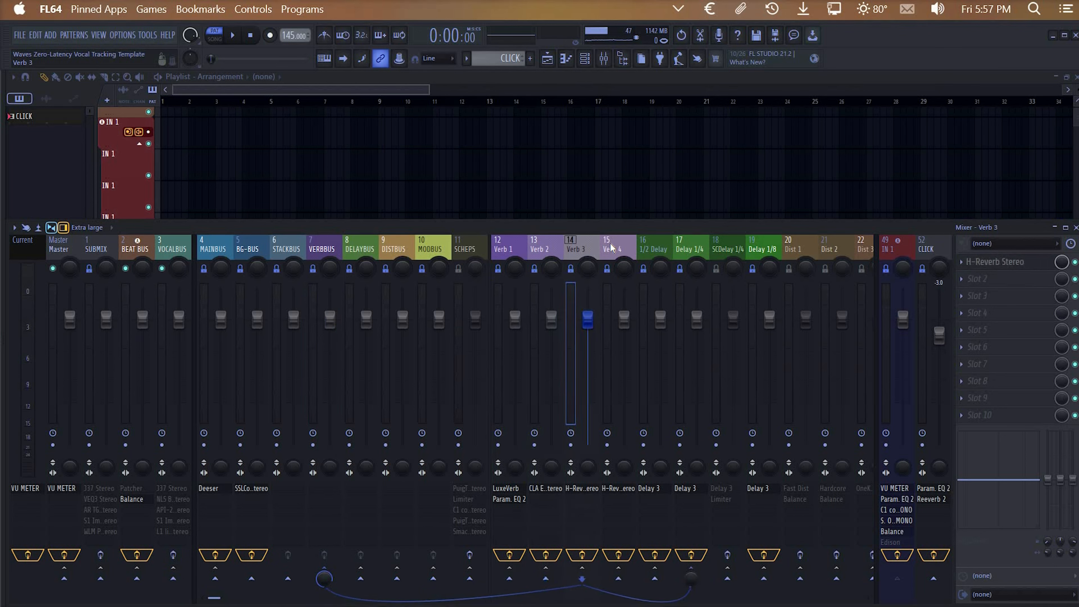
pyautogui.click(610, 247)
pyautogui.click(574, 247)
pyautogui.click(533, 247)
pyautogui.click(508, 246)
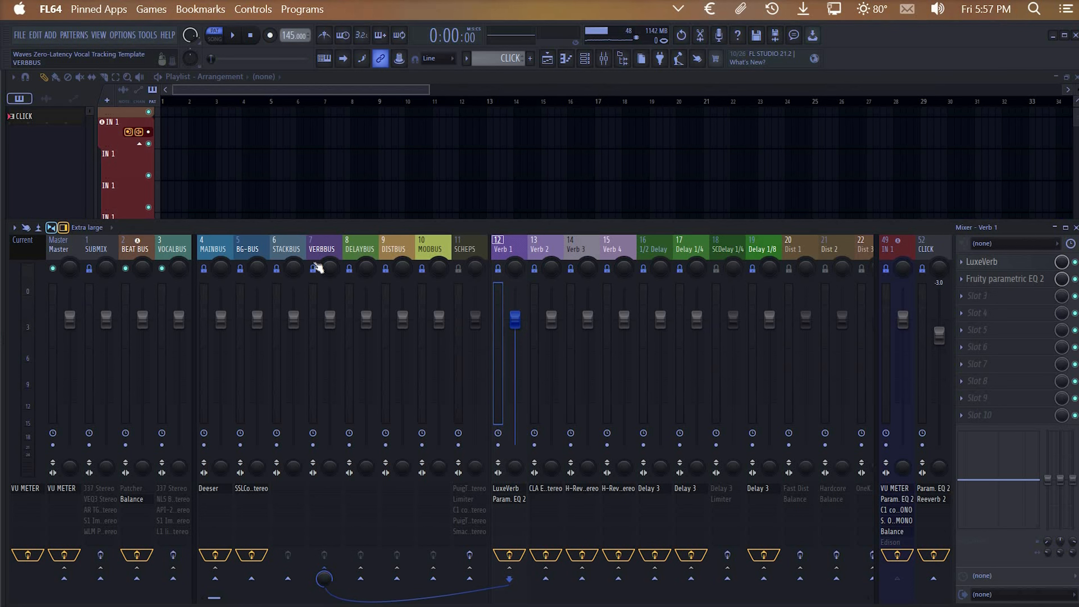
pyautogui.click(320, 249)
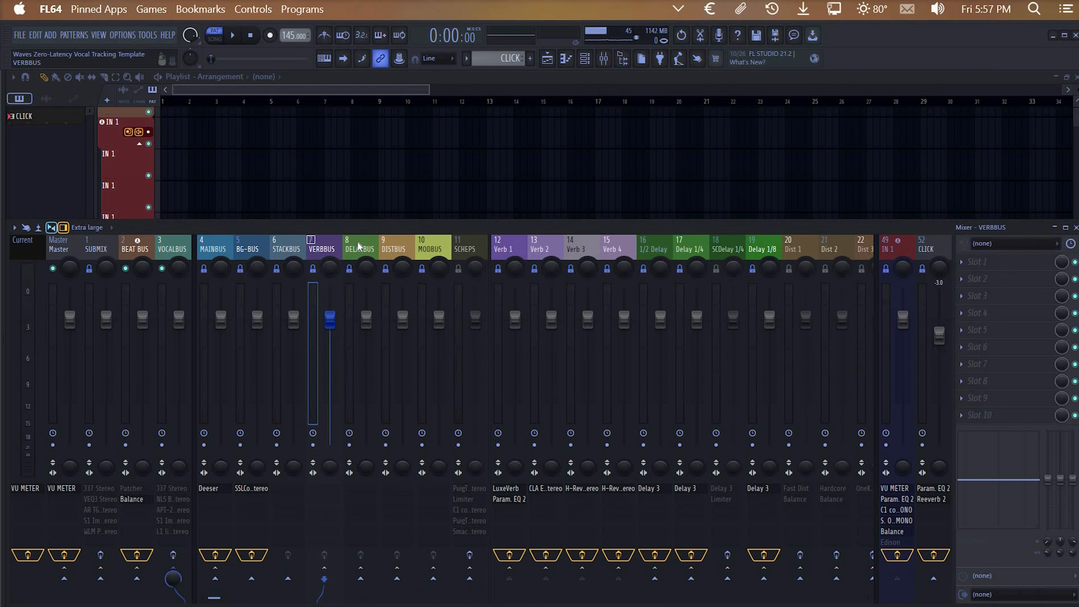
# Select DISTBUS and the delay tracks from 1/2 Delay to Delay 1/8 to examine their bus routing
pyautogui.click(410, 241)
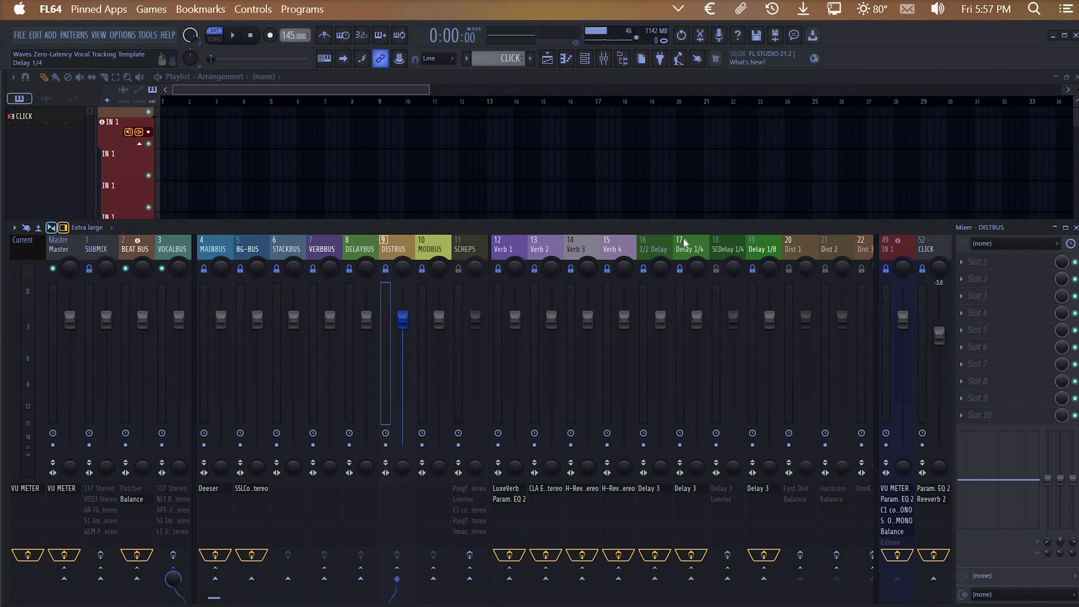
pyautogui.click(652, 244)
pyautogui.click(691, 244)
pyautogui.click(738, 245)
pyautogui.click(759, 245)
pyautogui.click(691, 246)
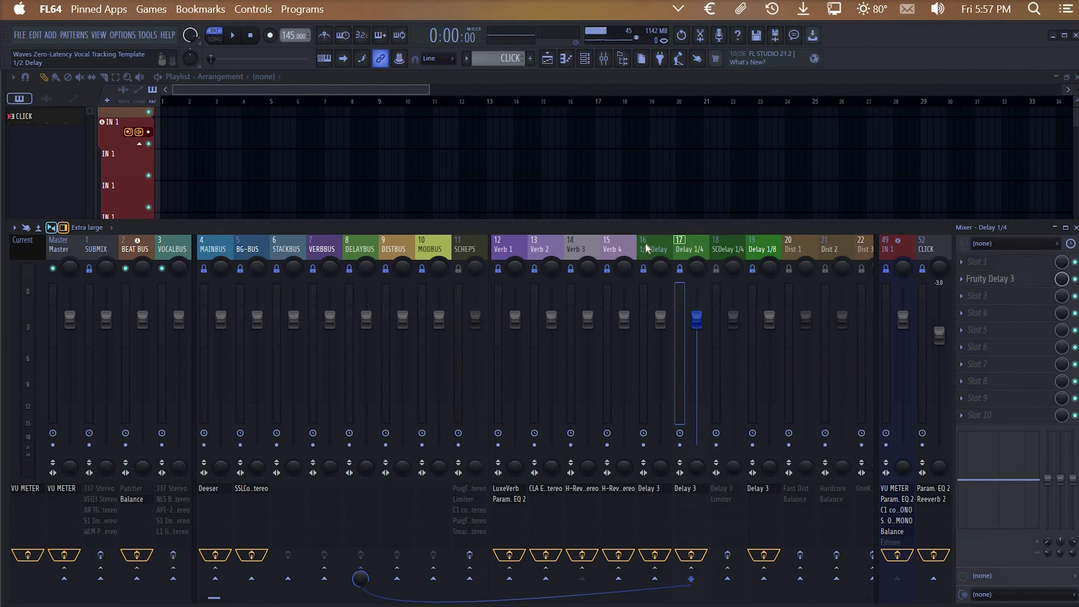
pyautogui.click(646, 245)
# Select the Dist 1, Dist 2 and Dist 3 tracks to examine their routing to the distortion bus
pyautogui.scroll(-3, 682, 244)
pyautogui.click(695, 246)
pyautogui.click(721, 246)
pyautogui.click(756, 246)
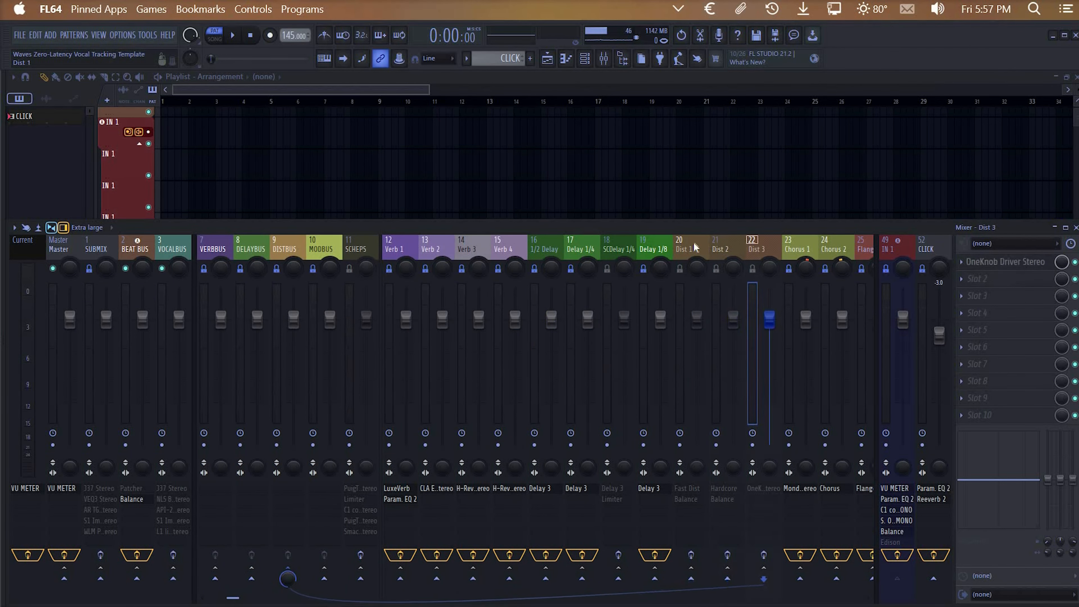
pyautogui.click(726, 246)
pyautogui.click(696, 248)
pyautogui.click(727, 246)
pyautogui.click(760, 245)
pyautogui.click(726, 247)
pyautogui.click(700, 248)
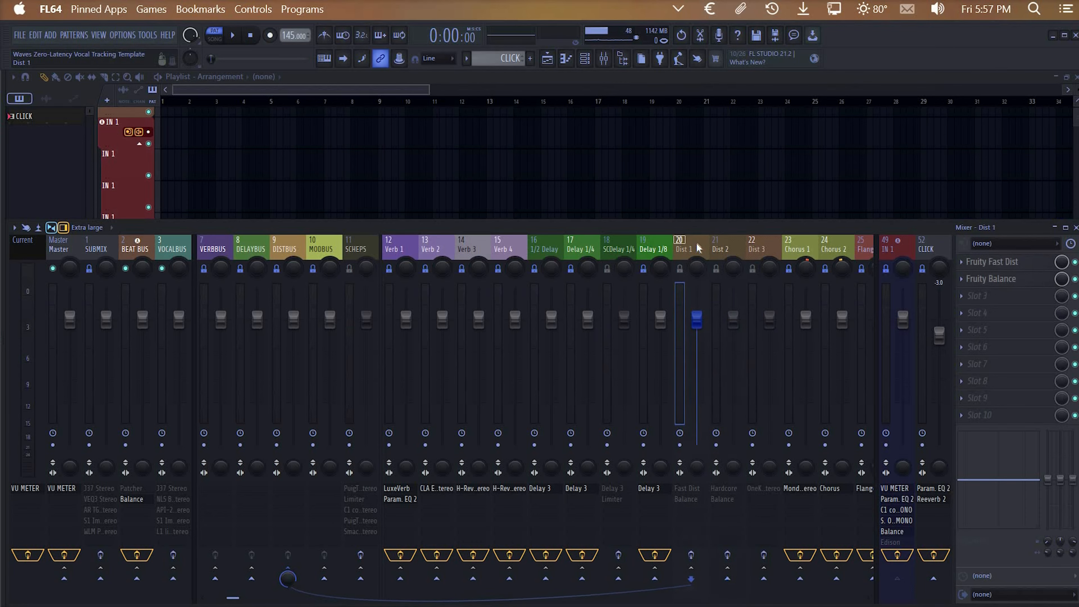
# Select the Chorus 1, Chorus 2, Flanger 1 and Flanger 2 tracks to examine their routing to MODBUS
pyautogui.scroll(-6, 594, 242)
pyautogui.click(655, 242)
pyautogui.click(676, 242)
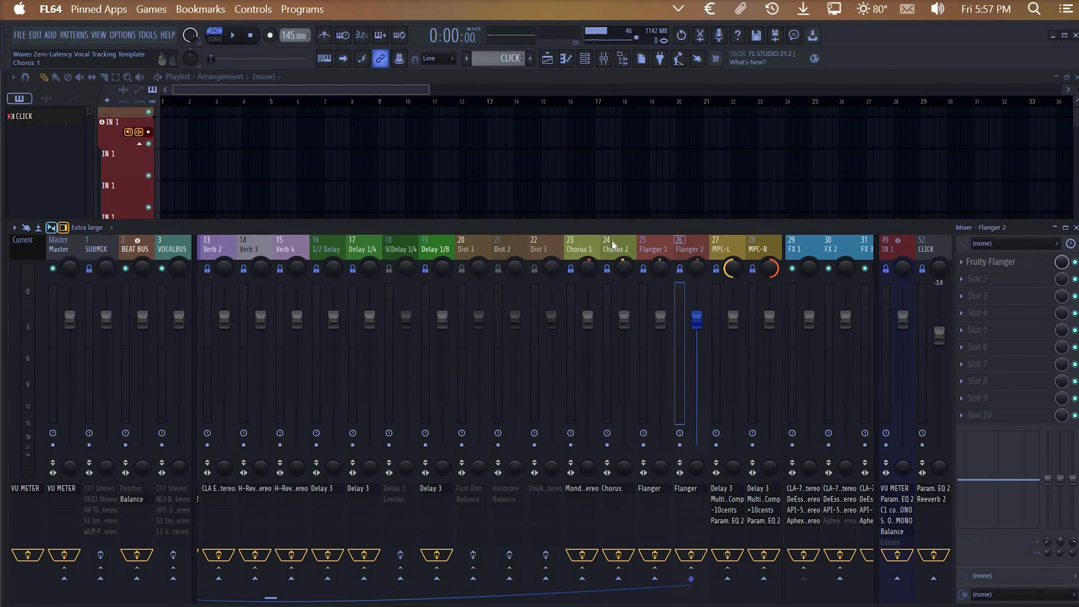
pyautogui.click(613, 241)
pyautogui.scroll(3, 688, 248)
pyautogui.click(690, 247)
pyautogui.click(726, 246)
pyautogui.click(799, 247)
pyautogui.click(769, 250)
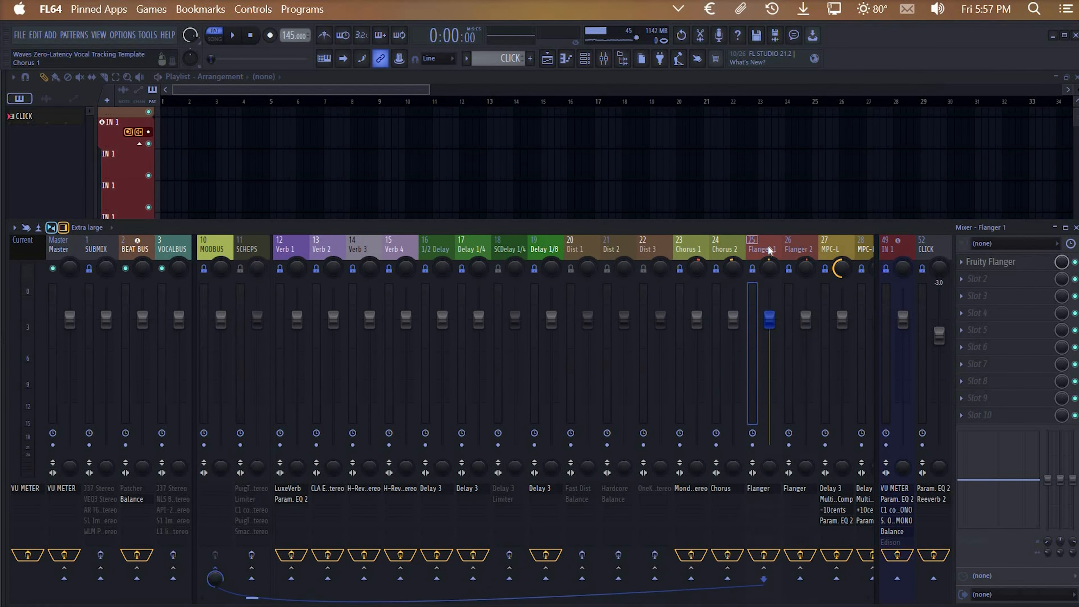
pyautogui.click(727, 248)
pyautogui.click(693, 248)
pyautogui.click(763, 248)
pyautogui.click(795, 248)
# Select MPC-L and MPC-R and trace their routing to MODBUS
pyautogui.click(837, 242)
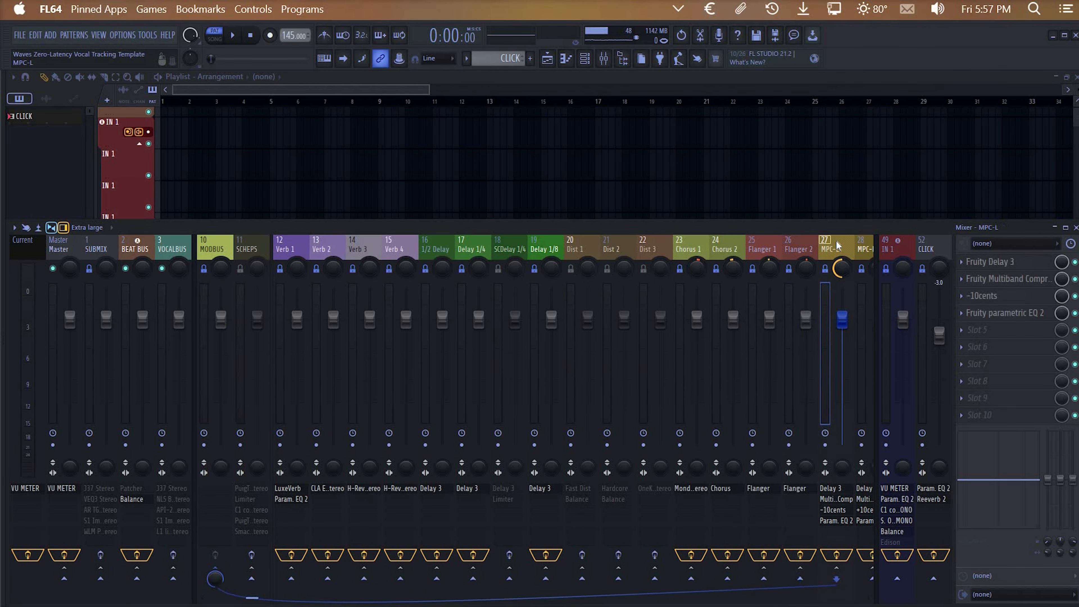
pyautogui.click(857, 240)
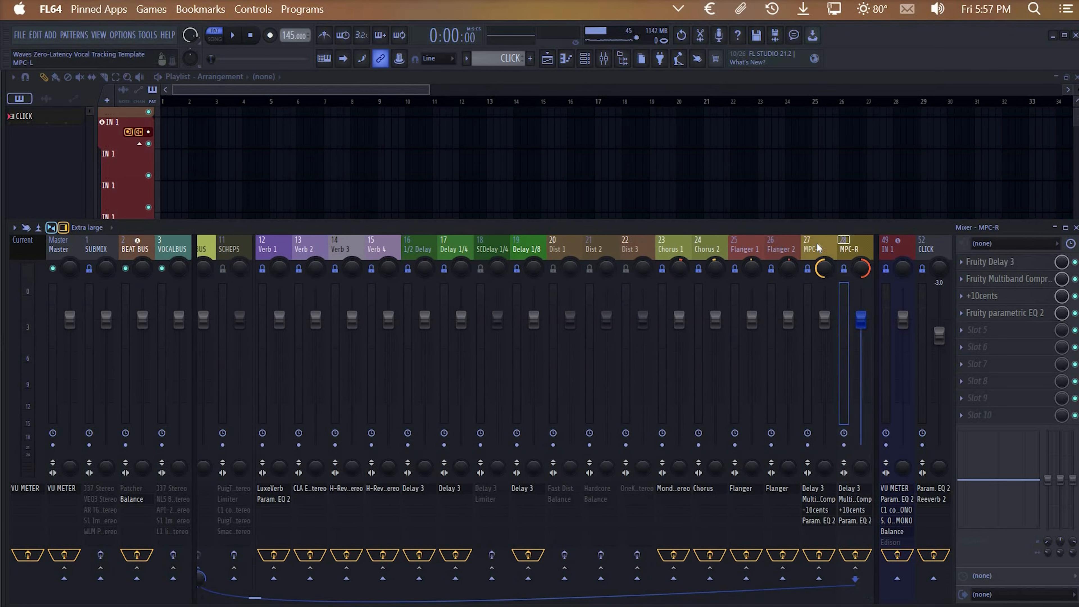
pyautogui.click(817, 244)
pyautogui.scroll(3, 816, 243)
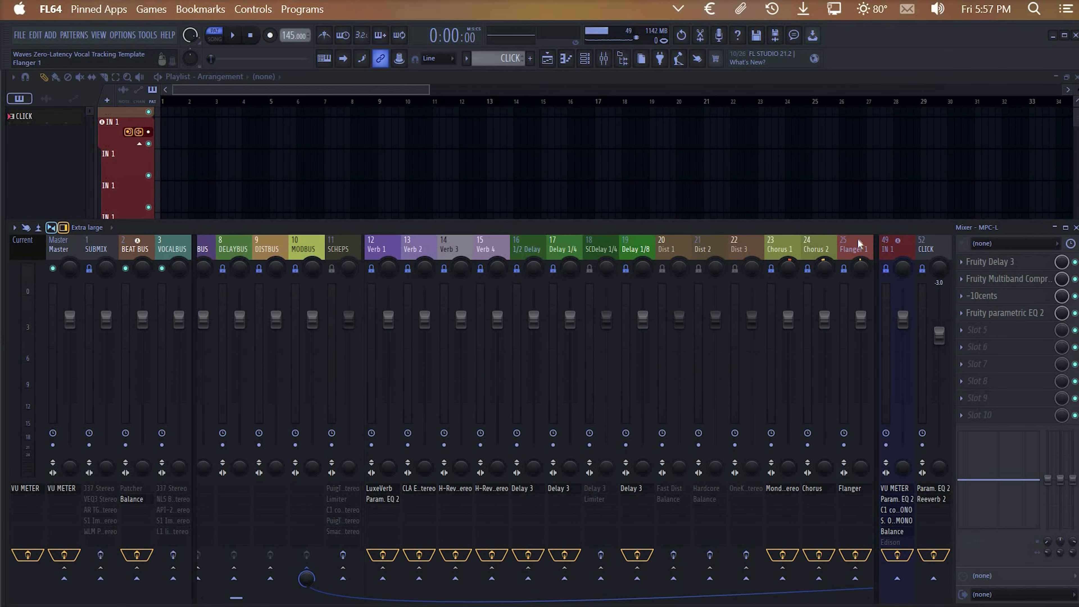
pyautogui.scroll(-1, 728, 244)
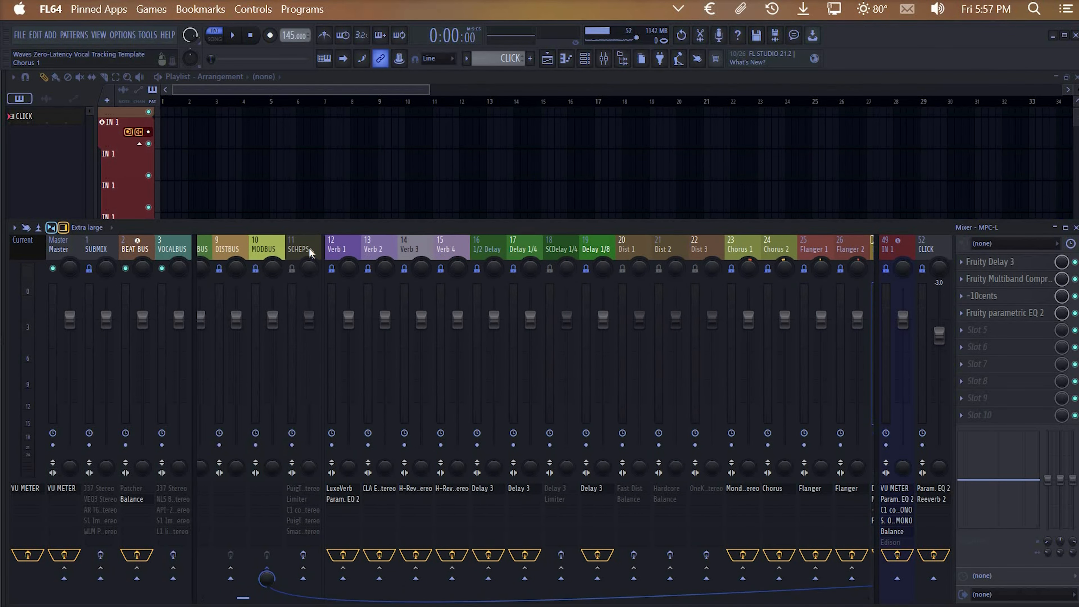
pyautogui.scroll(4, 310, 253)
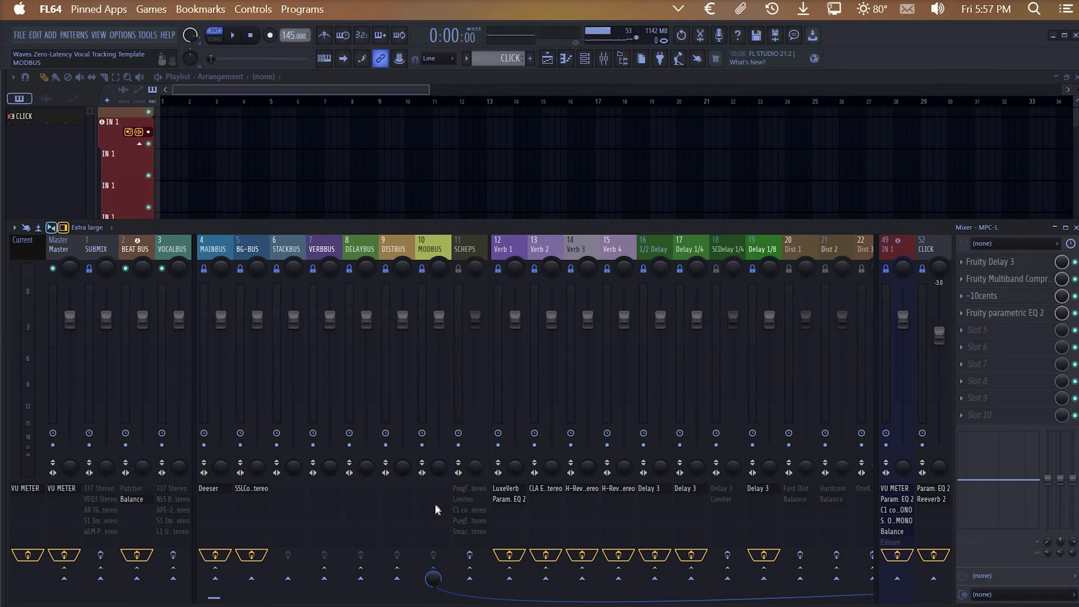
# Select the SCHEPS track, unmute it and enable its effects
pyautogui.scroll(-6, 437, 510)
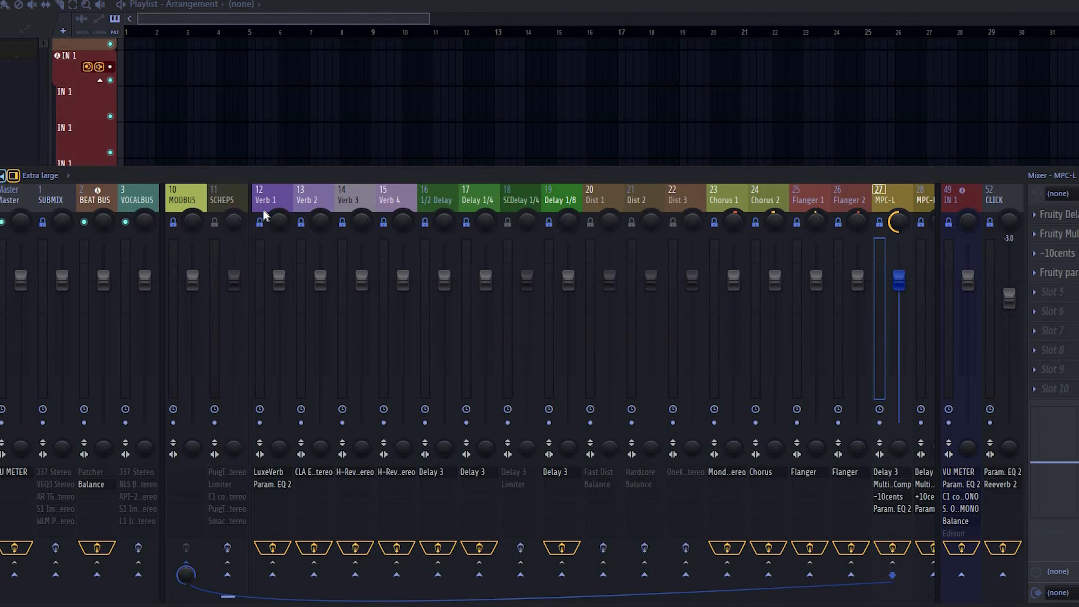
pyautogui.moveTo(268, 244); pyautogui.dragTo(461, 239)
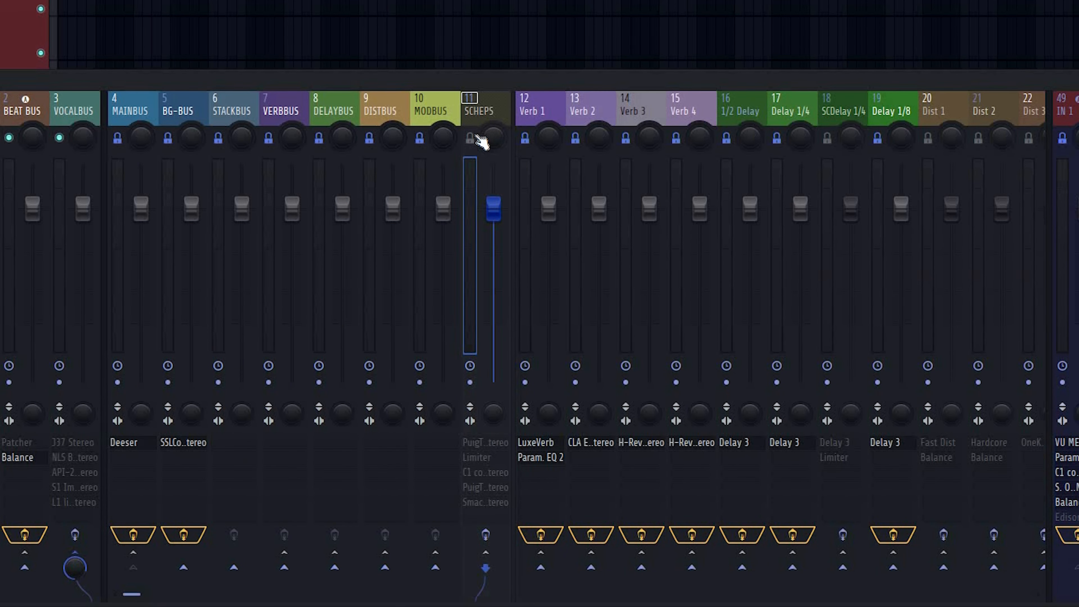
pyautogui.click(486, 535)
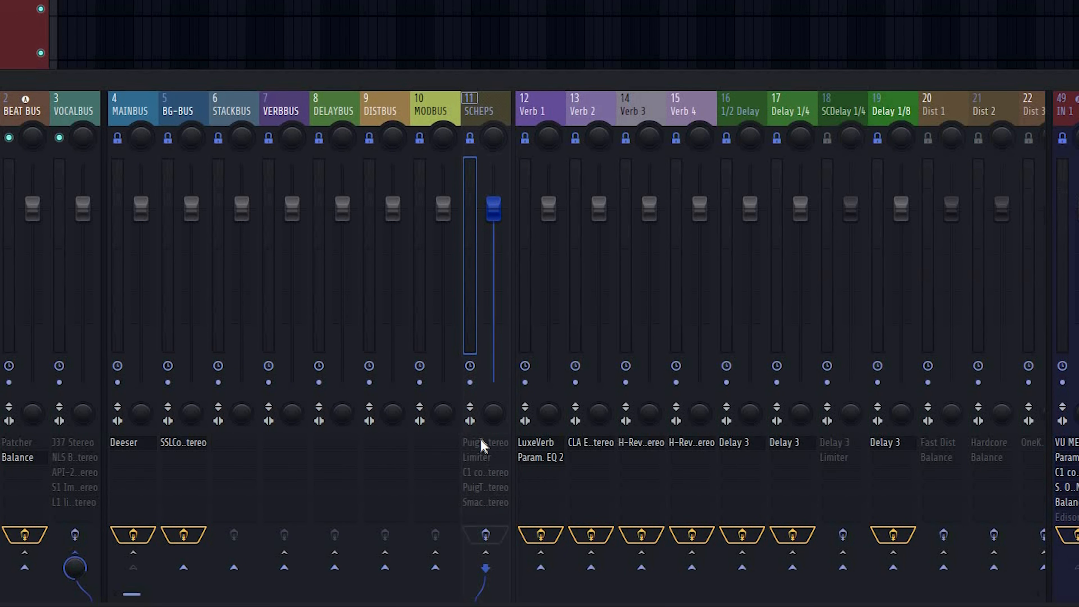
# Open the PuigTec EQP1A and Fruity Limiter plugins on SCHEPS to examine their settings, and close them
pyautogui.click(486, 487)
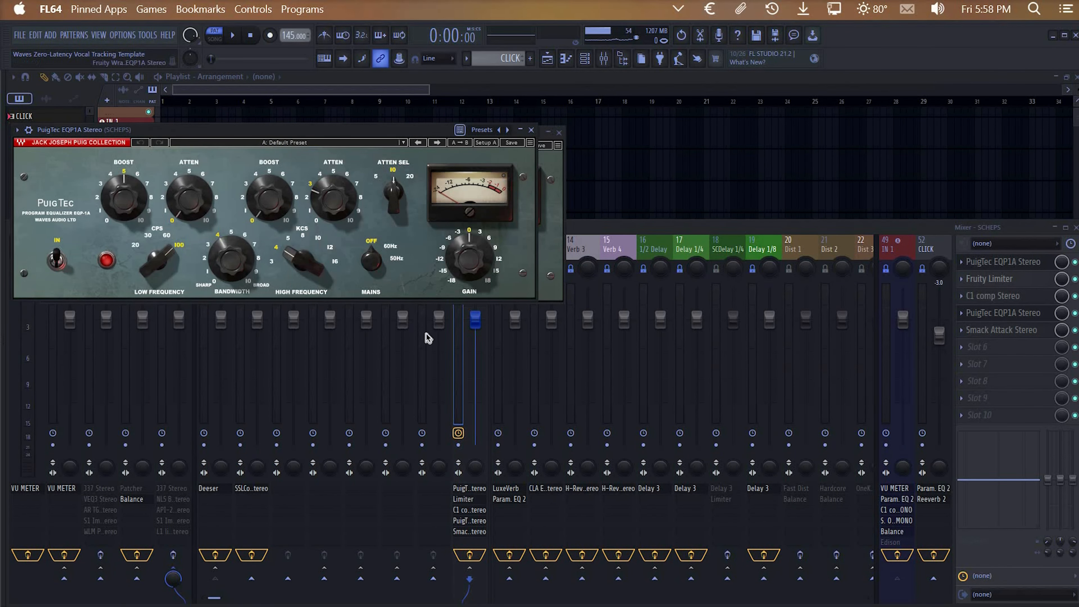
pyautogui.click(466, 501)
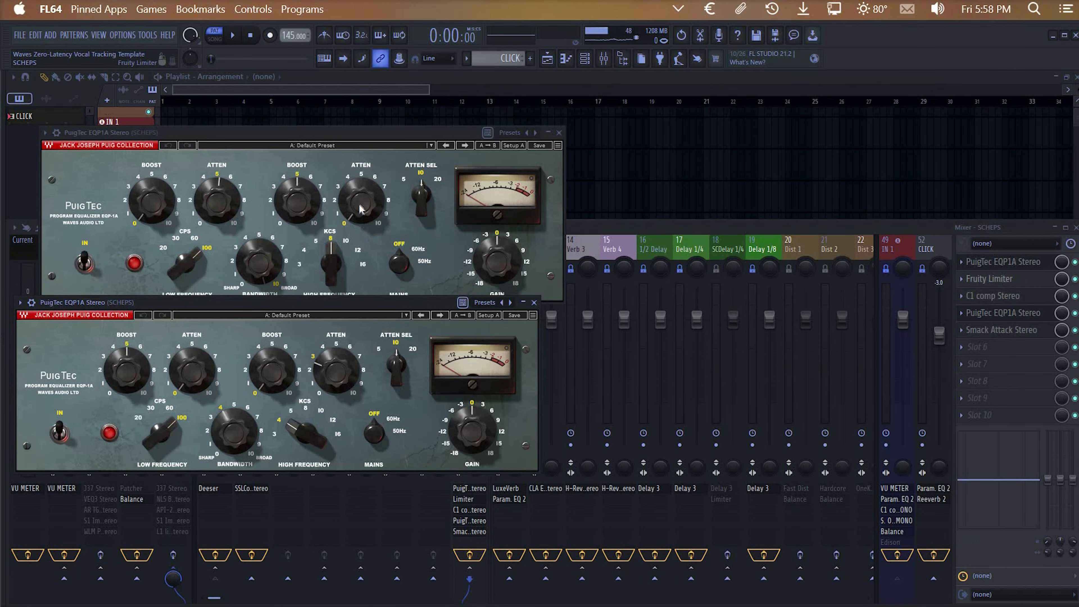
pyautogui.moveTo(370, 198); pyautogui.dragTo(833, 194)
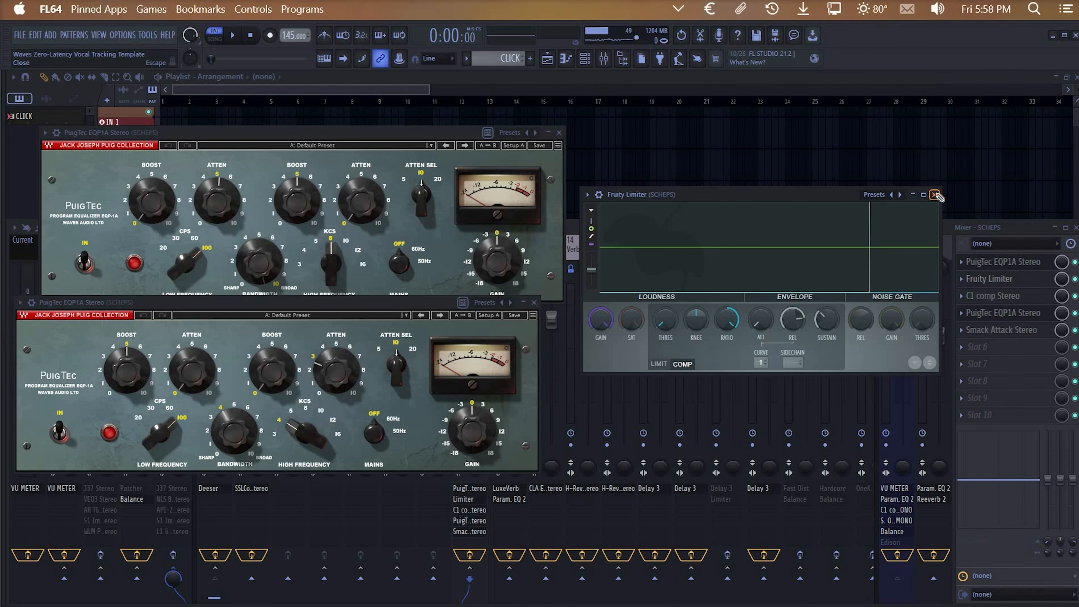
pyautogui.press('Escape')
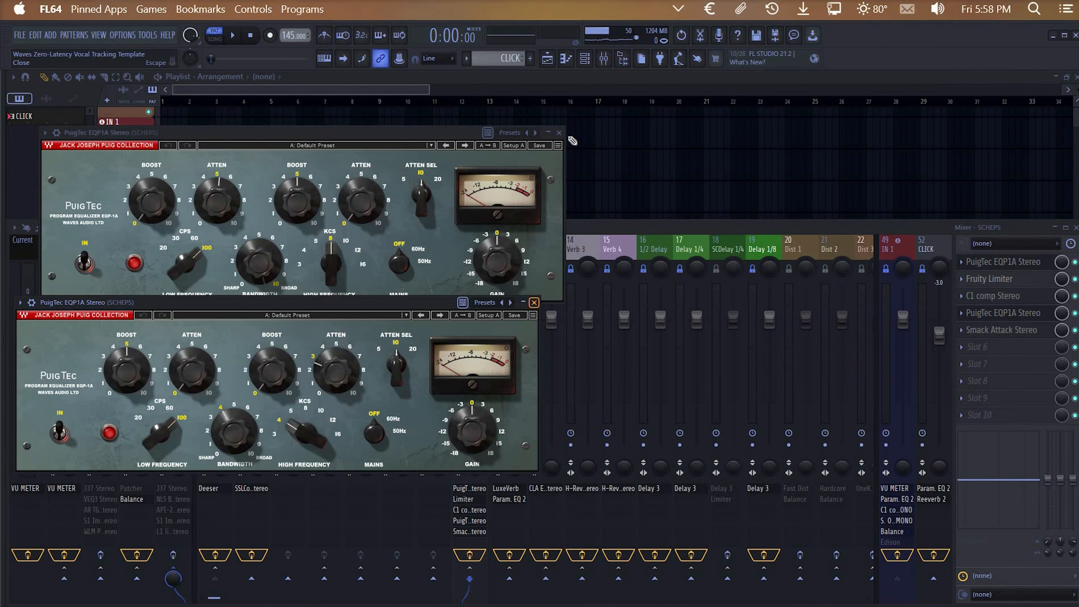
pyautogui.press('Escape')
pyautogui.click(559, 132)
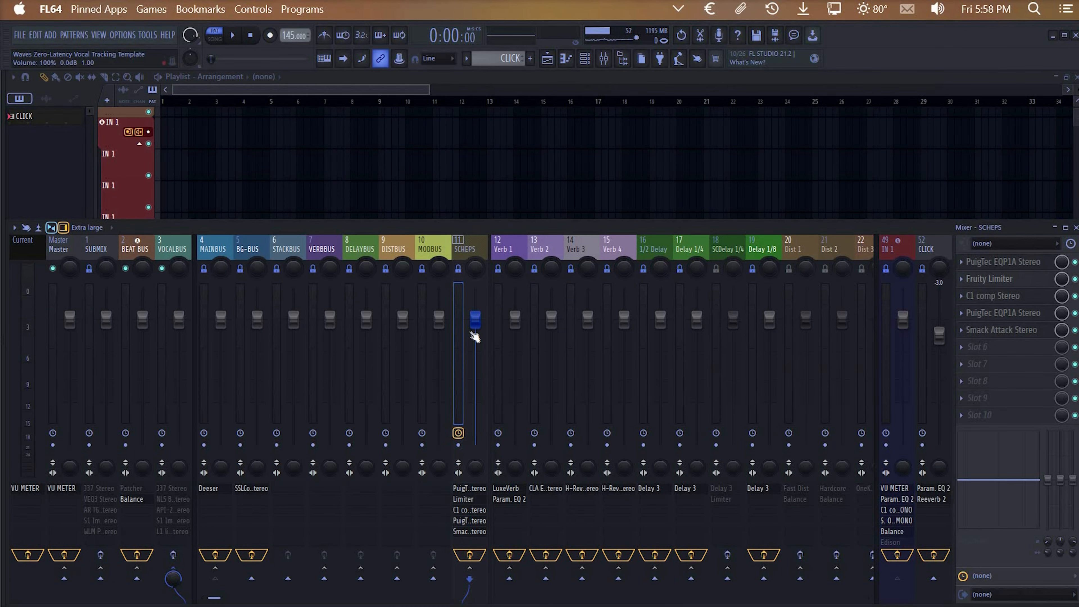
# Select MAINBUS and SCHEPS alternately, ending on MAINBUS, to examine the send between them
pyautogui.click(458, 268)
pyautogui.click(203, 247)
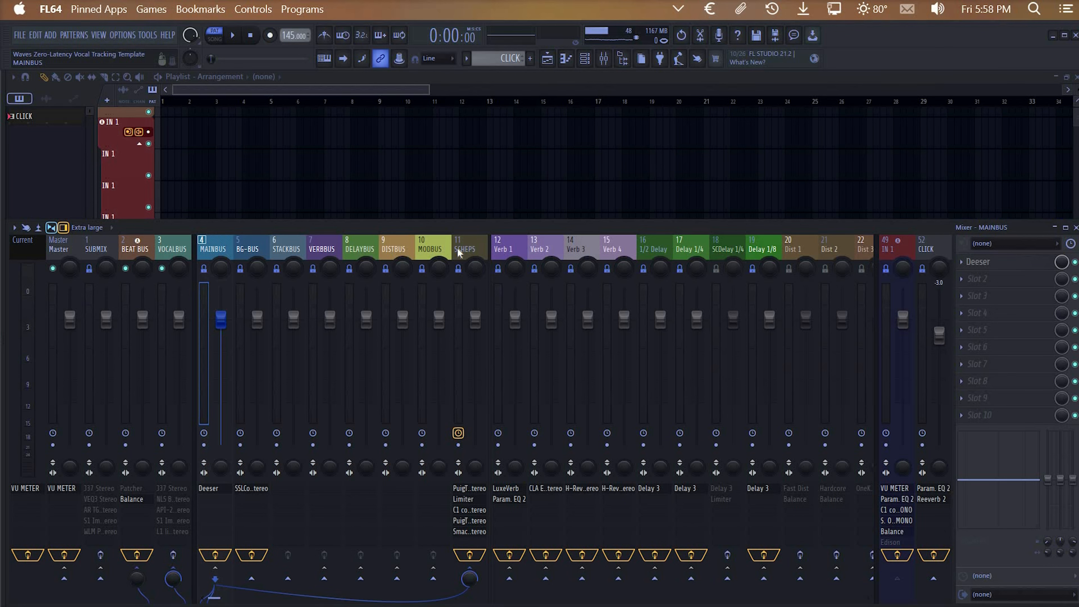
pyautogui.click(473, 240)
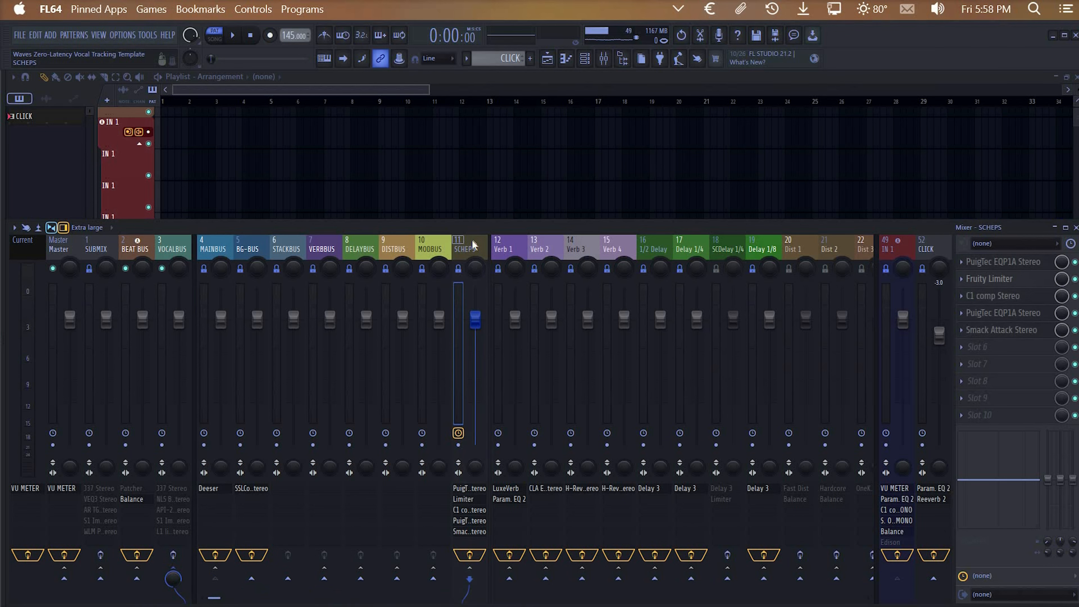
pyautogui.click(216, 246)
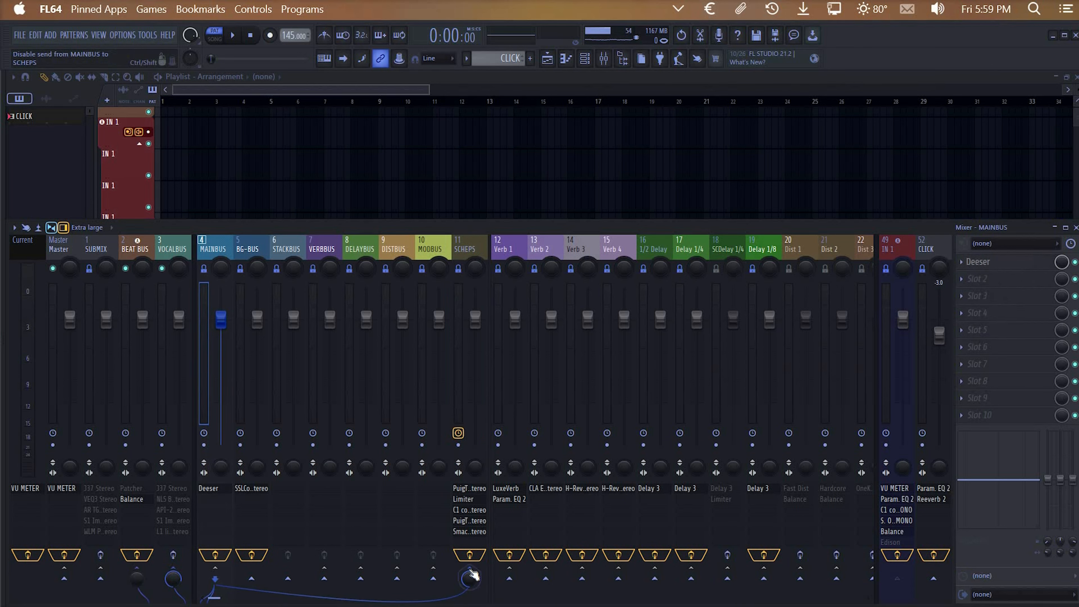
# Select FX 1 and adjust its send level to SCHEPS
pyautogui.scroll(-5, 574, 255)
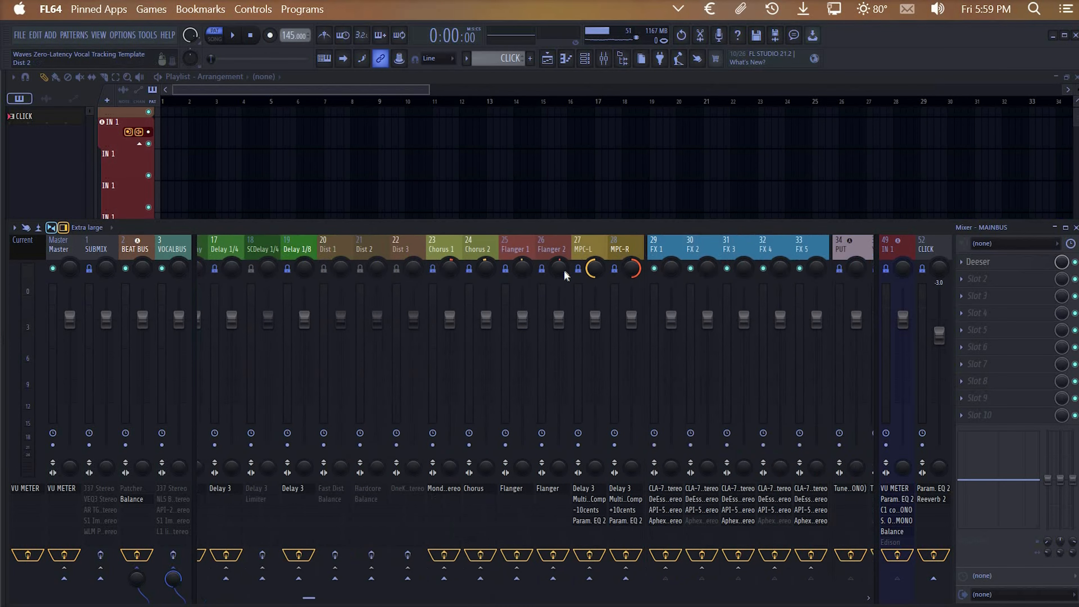
pyautogui.click(583, 248)
pyautogui.scroll(5, 469, 420)
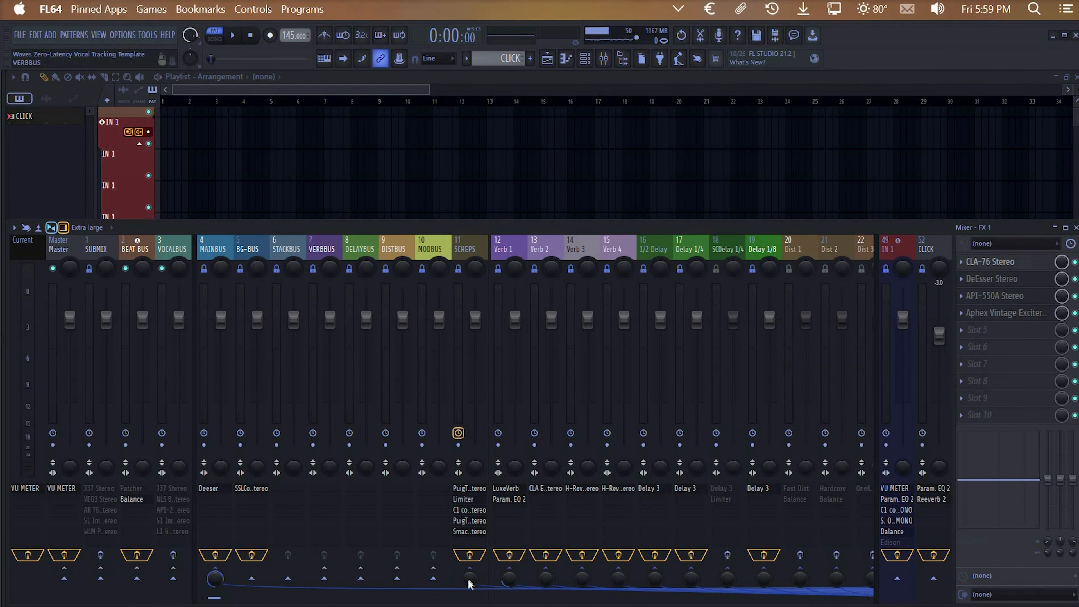
pyautogui.moveTo(470, 579)
pyautogui.mouseDown()
pyautogui.moveTo(470, 559)
pyautogui.moveTo(470, 583)
pyautogui.mouseUp()
# Select FX 2 and enable its send to SCHEPS
pyautogui.hscroll(5, 465, 511)
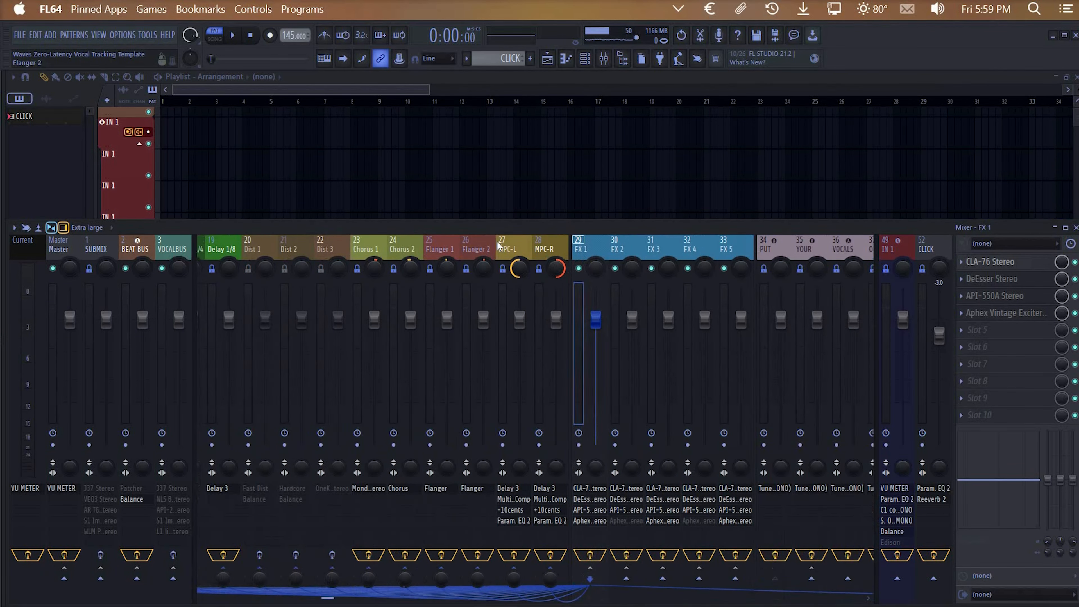
pyautogui.hscroll(1, 498, 242)
pyautogui.click(504, 241)
pyautogui.hscroll(-6, 485, 575)
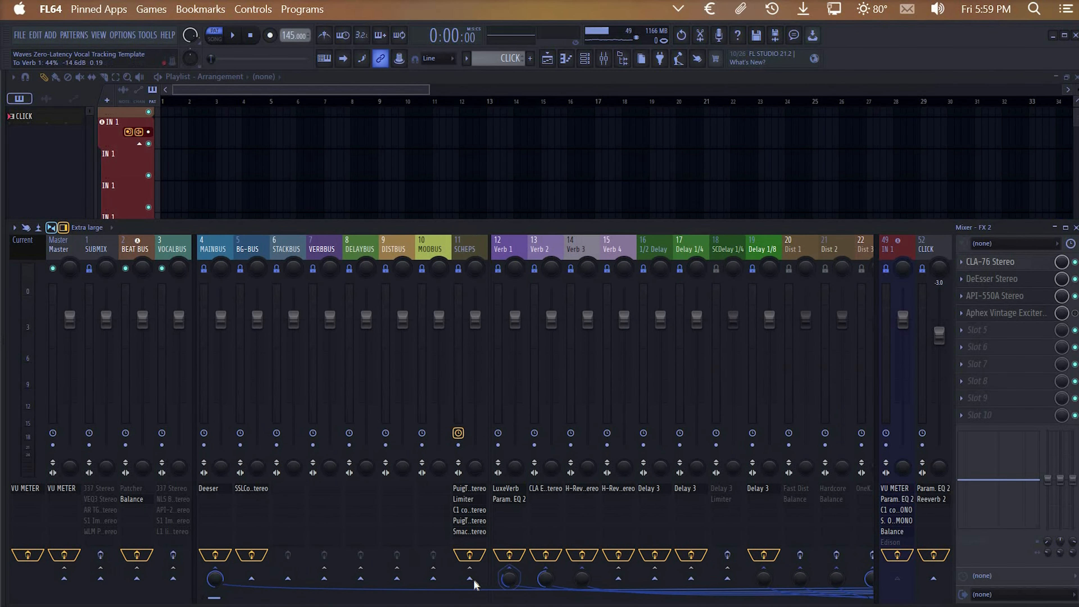
pyautogui.click(469, 579)
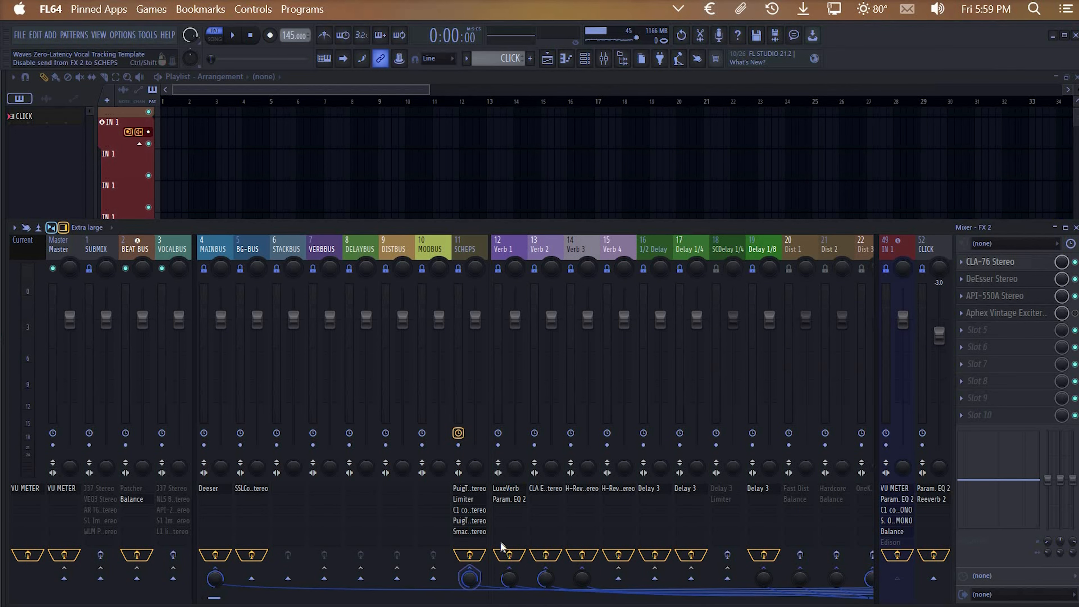
pyautogui.hscroll(4, 680, 314)
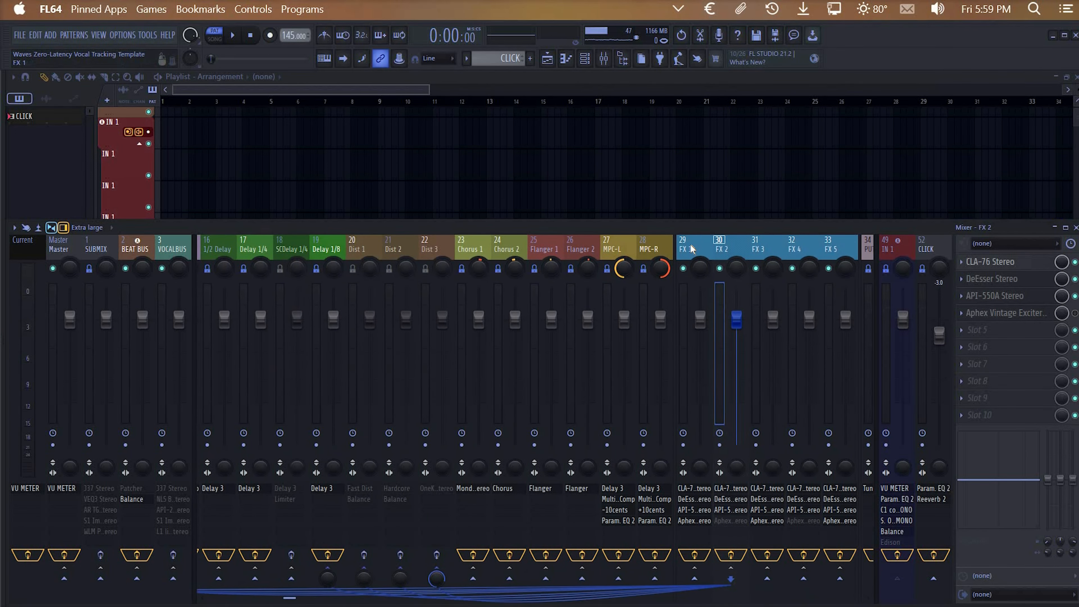
# Select MAINBUS to check its send to SCHEPS, and disable the whole effects chain on SCHEPS
pyautogui.click(691, 244)
pyautogui.hscroll(-4, 442, 324)
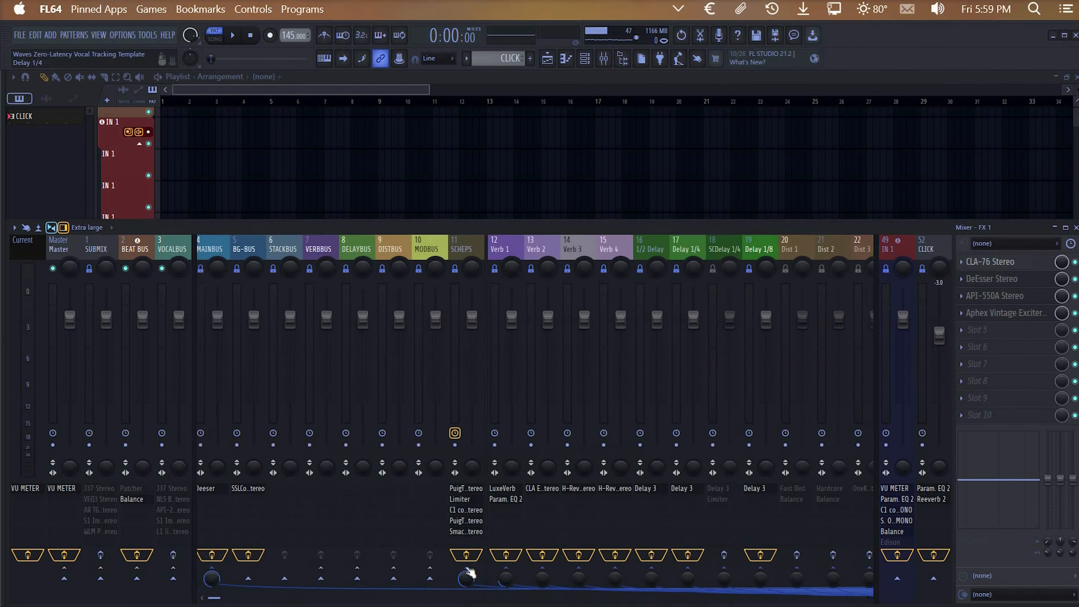
pyautogui.click(209, 255)
pyautogui.click(470, 579)
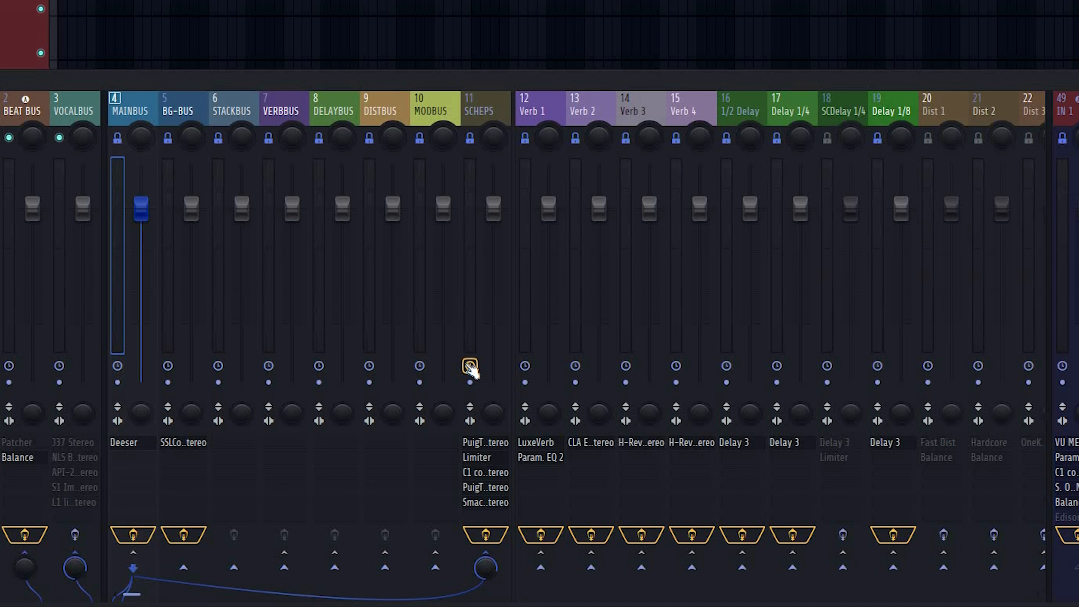
pyautogui.click(494, 534)
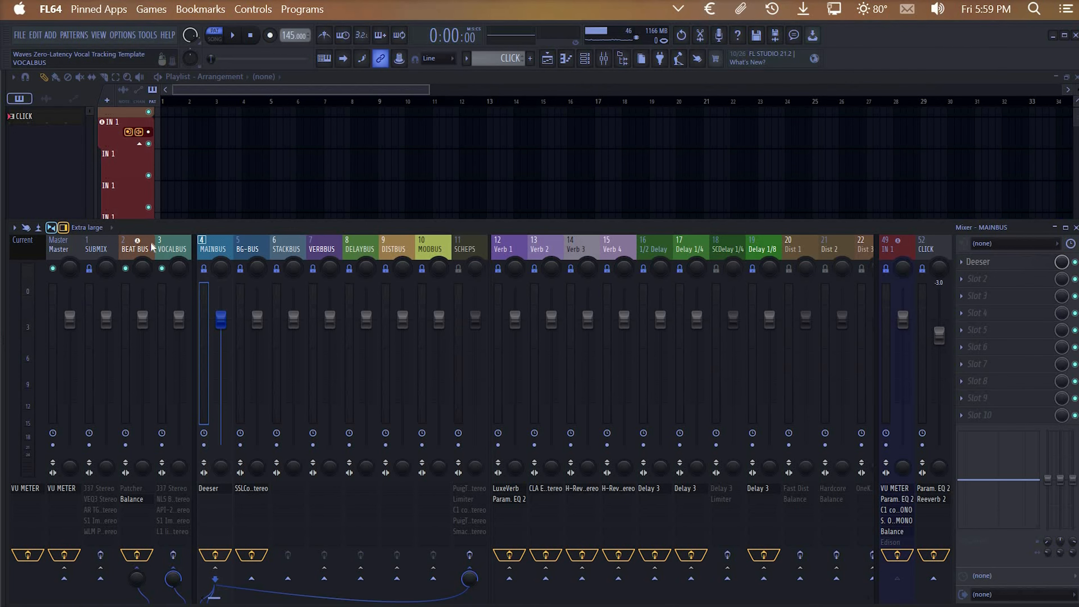
# Select BEAT BUS, VOCALBUS and SUBMIX in turn, ending on Master, to examine how they feed each other
pyautogui.click(142, 247)
pyautogui.click(111, 247)
pyautogui.click(136, 247)
pyautogui.click(175, 249)
pyautogui.click(138, 249)
pyautogui.click(106, 249)
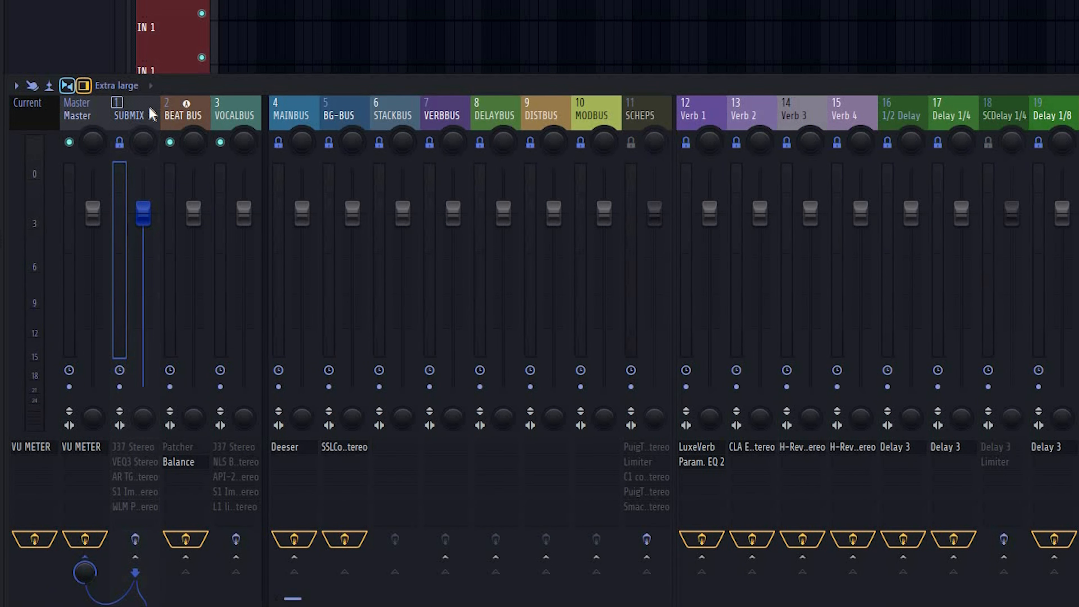
pyautogui.press('Right')
pyautogui.press('Right')
pyautogui.press('Left')
pyautogui.press('Left')
pyautogui.press('Left')
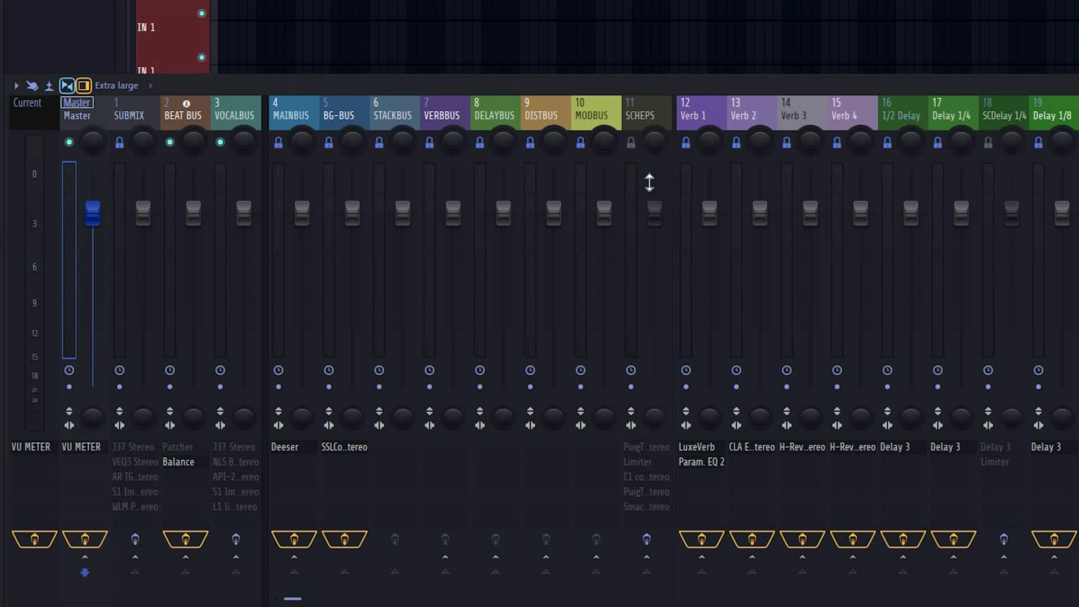
# Step through SUBMIX, BEAT BUS, VOCALBUS and MAINBUS, returning to VOCALBUS, to trace the vocal and beat routing
pyautogui.scroll(-1, 185, 102)
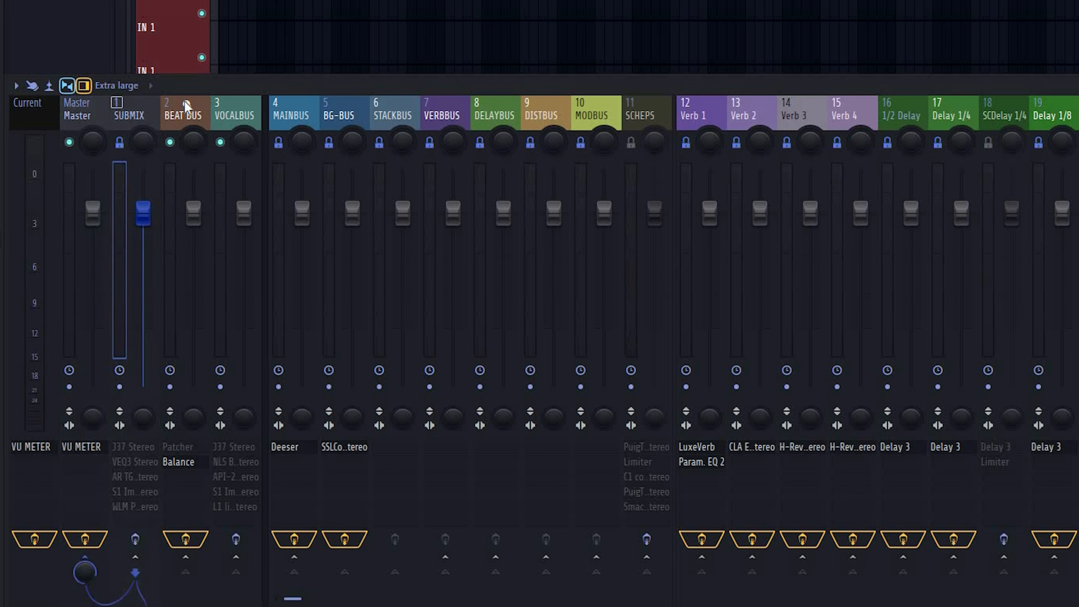
pyautogui.scroll(-1, 185, 105)
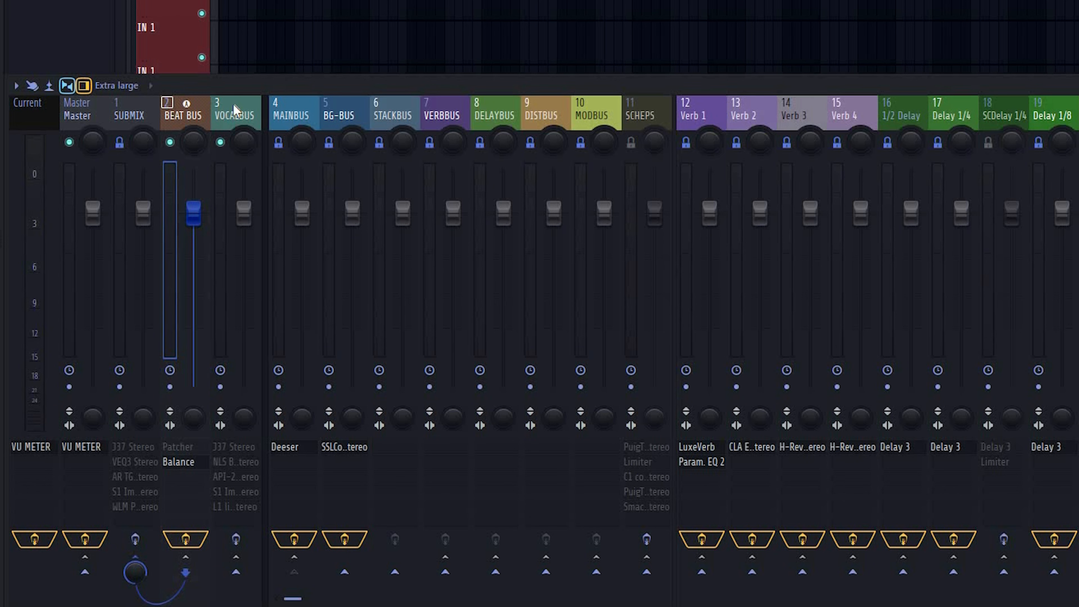
pyautogui.click(221, 107)
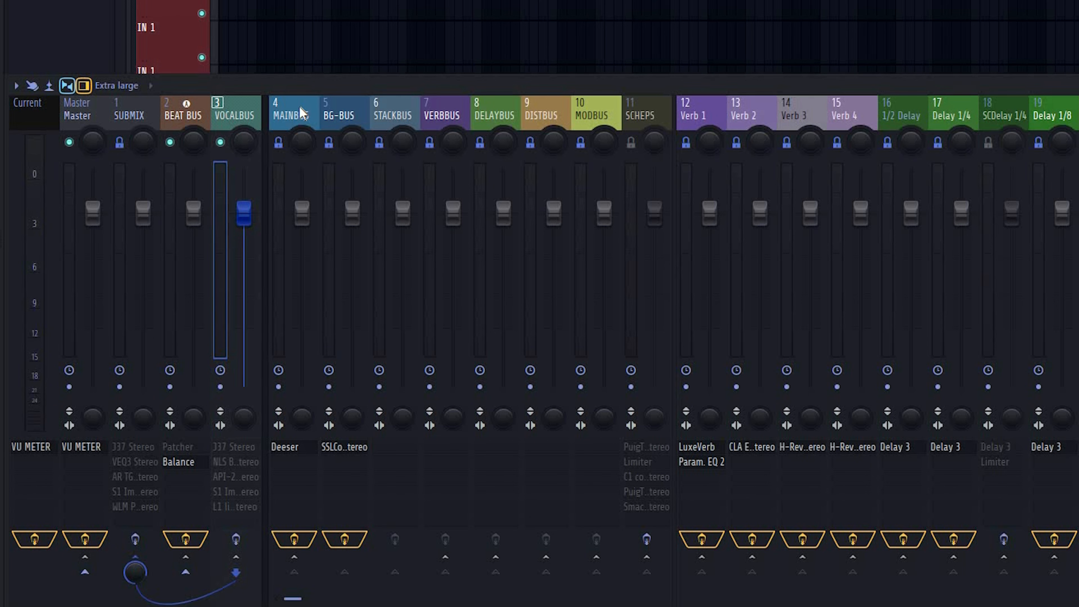
pyautogui.moveTo(299, 107); pyautogui.dragTo(244, 106)
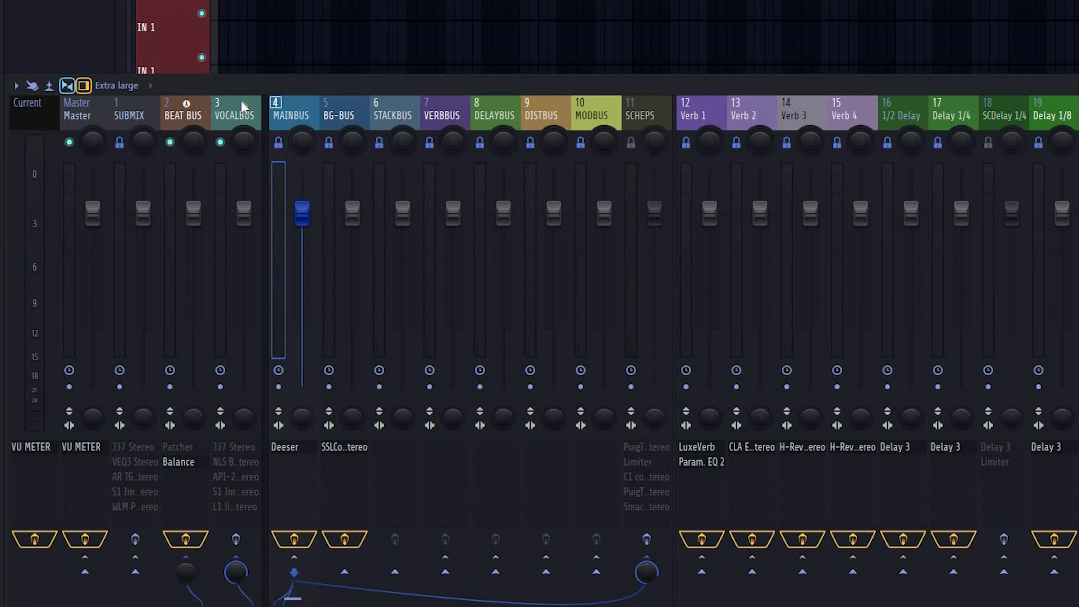
pyautogui.rightClick(223, 103)
pyautogui.click(245, 145)
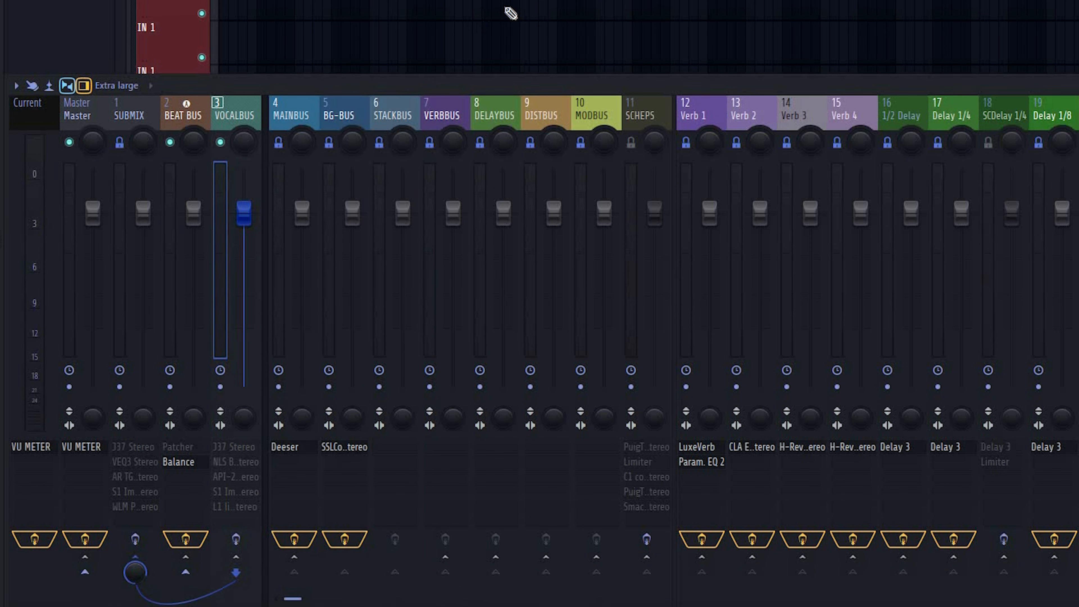
# Open the Patcher on BEAT BUS and examine the Youlean Multiband Sidechain's control surface and its module map
pyautogui.click(199, 427)
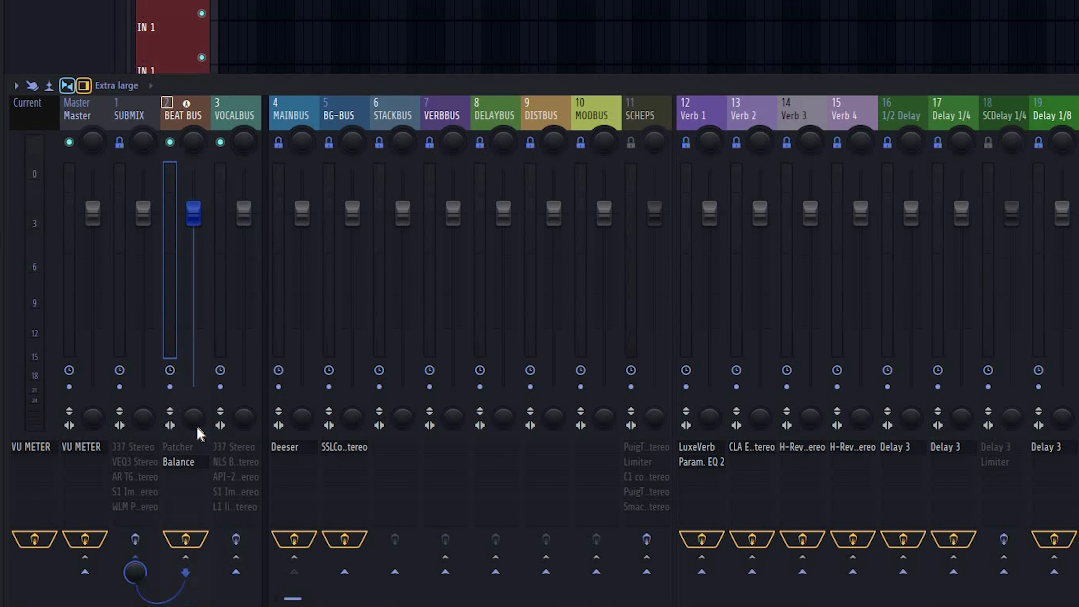
pyautogui.click(183, 449)
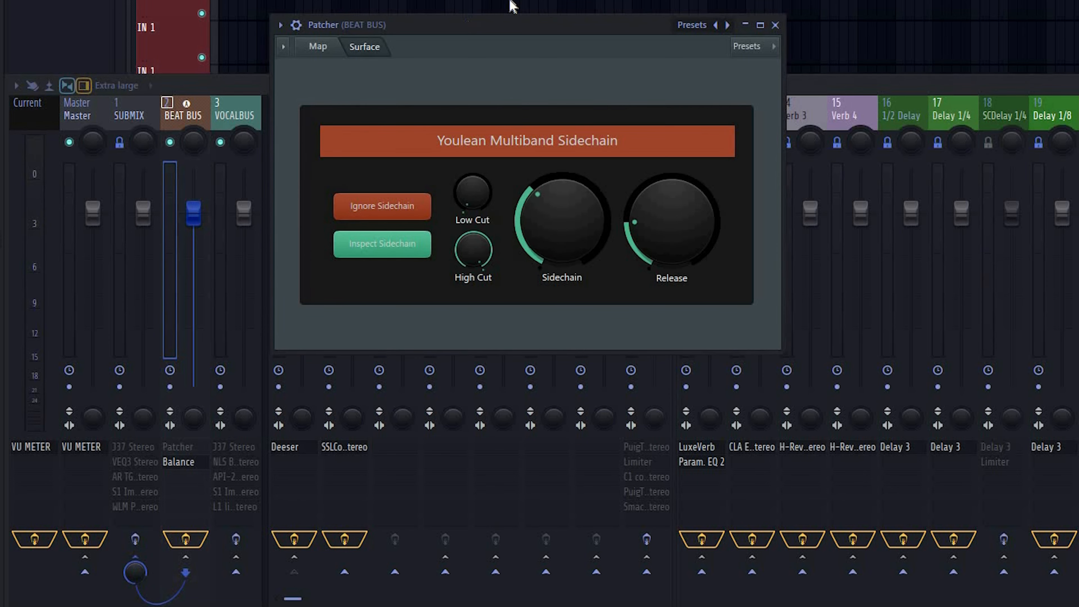
pyautogui.moveTo(454, 28); pyautogui.dragTo(517, 3)
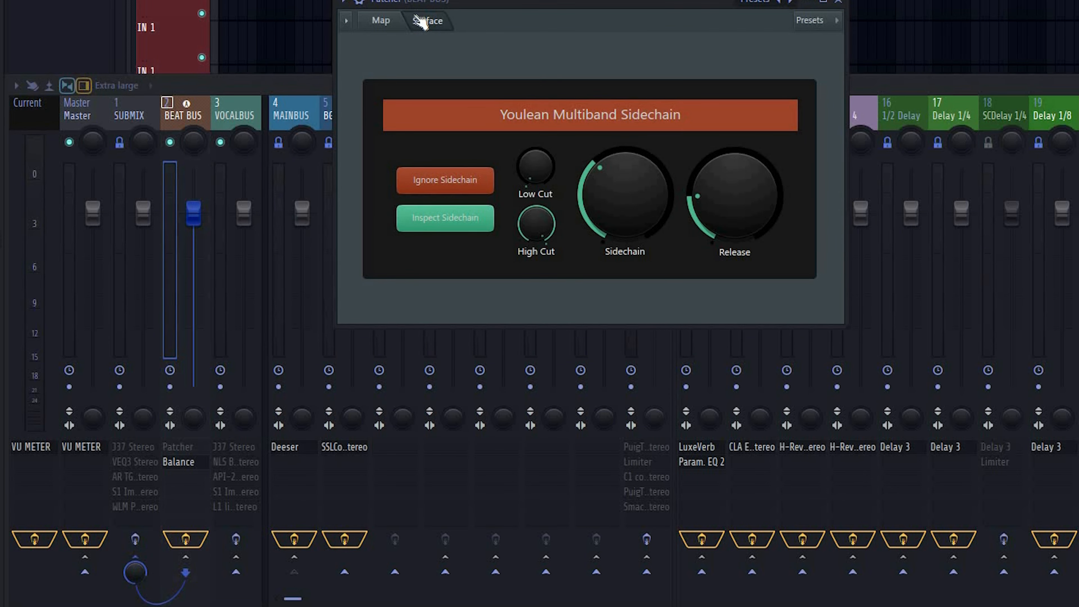
pyautogui.click(381, 20)
pyautogui.click(428, 21)
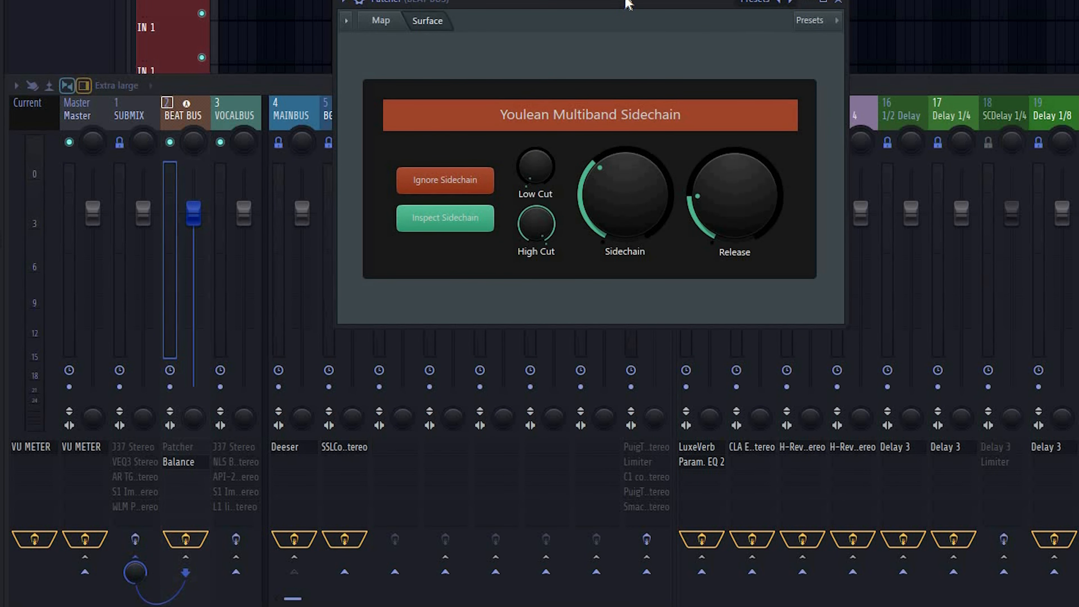
pyautogui.click(404, 26)
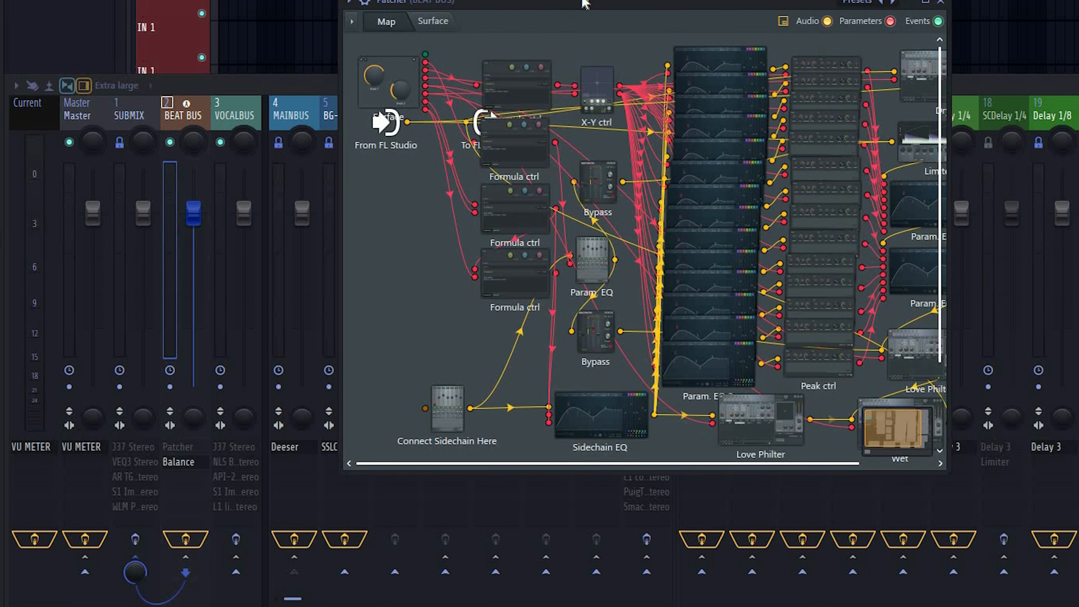
pyautogui.click(432, 21)
pyautogui.moveTo(633, 1); pyautogui.dragTo(697, 0)
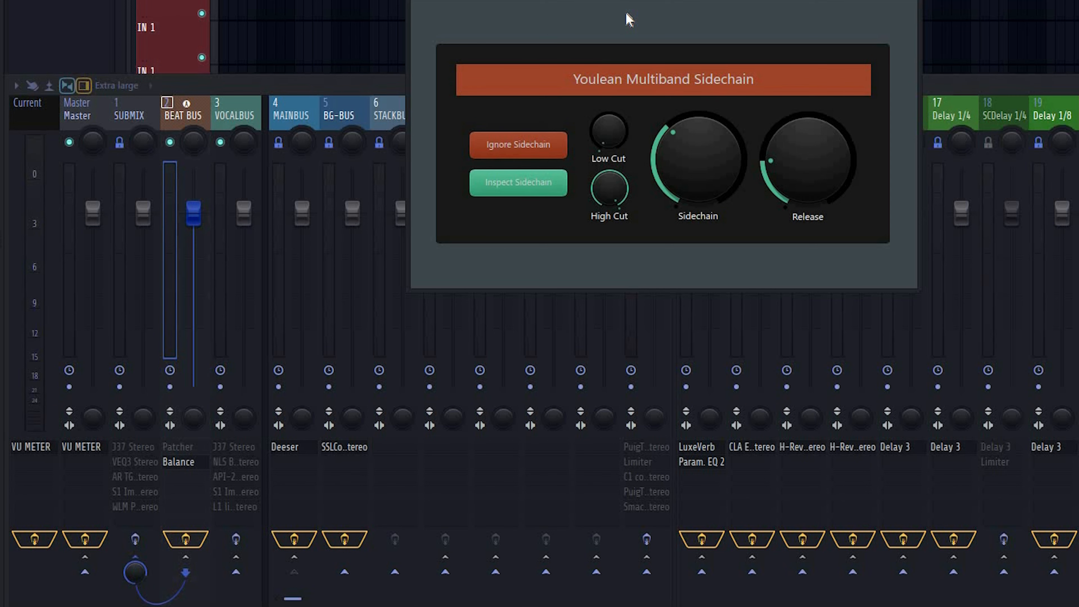
pyautogui.click(457, 5)
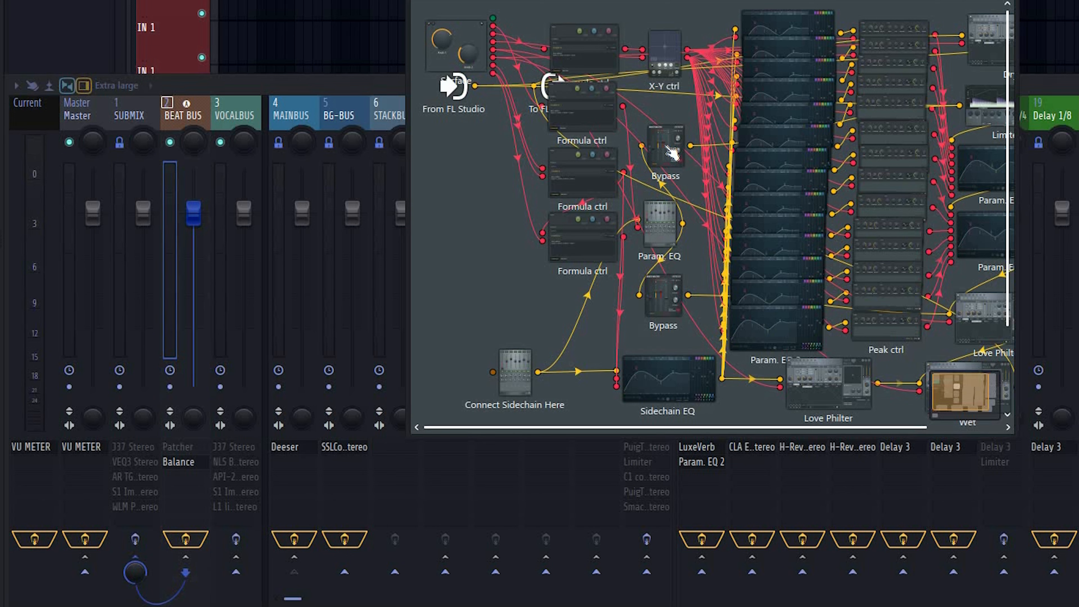
# Open the X-Y ctrl and Bypass modules in the Patcher map, and examine the rest of the module chain
pyautogui.doubleClick(666, 57)
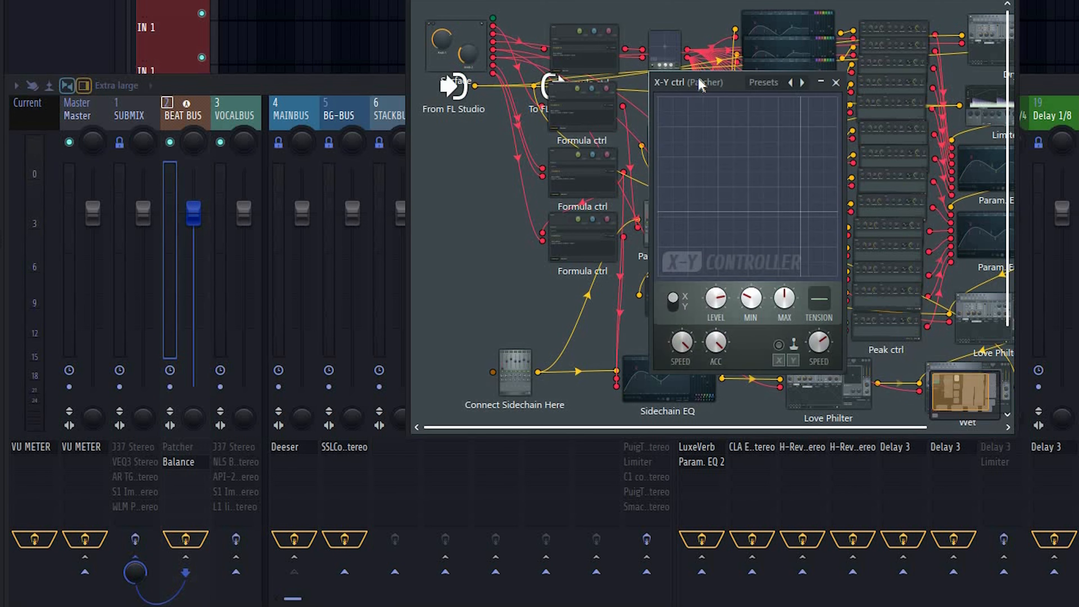
pyautogui.moveTo(700, 84); pyautogui.dragTo(1053, 36)
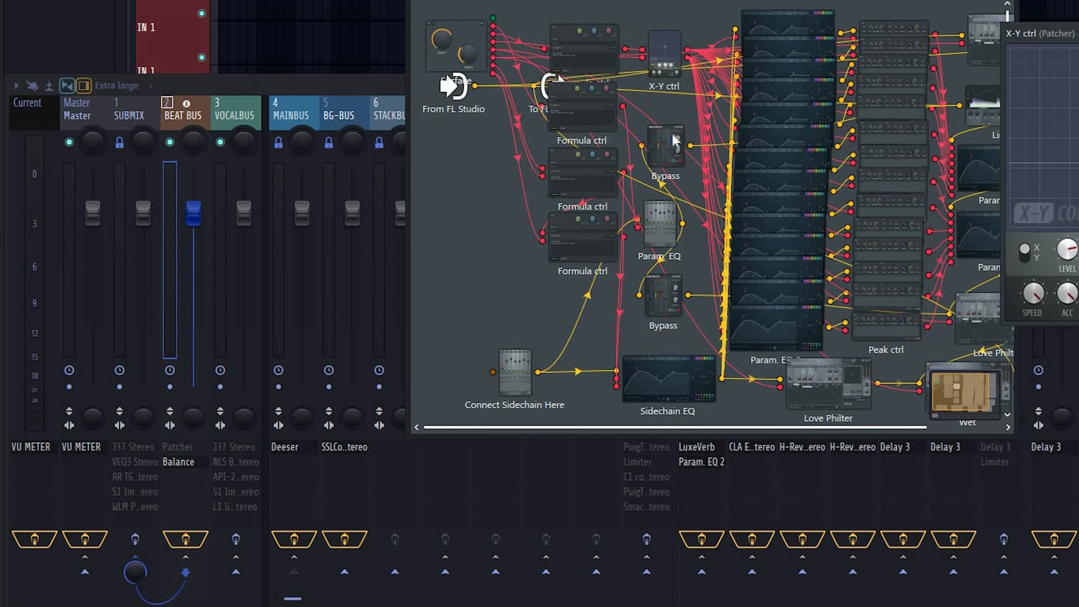
pyautogui.doubleClick(676, 140)
pyautogui.moveTo(680, 96); pyautogui.dragTo(1041, 70)
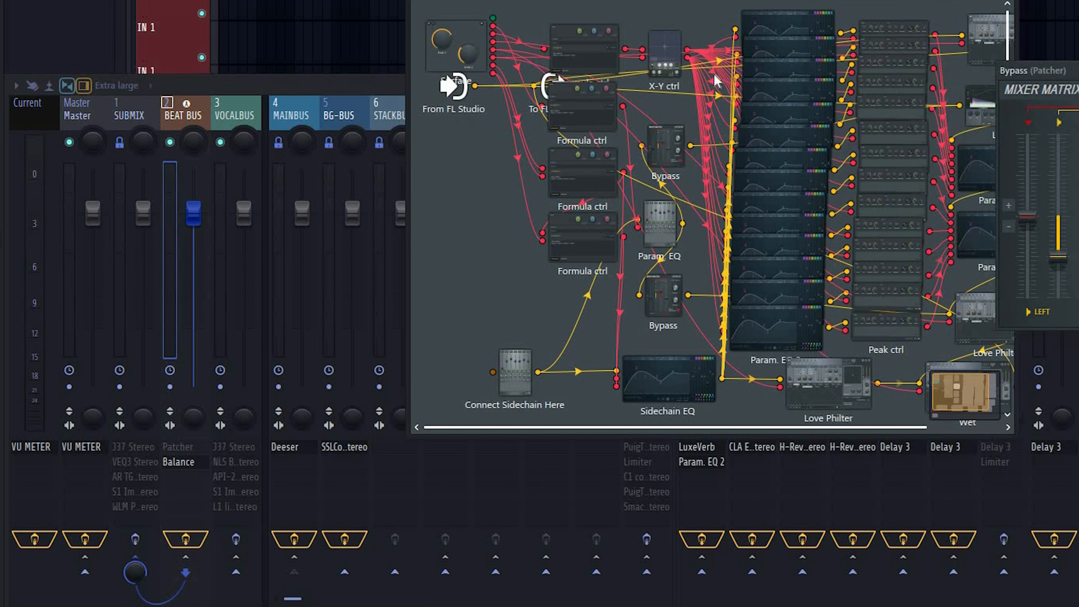
pyautogui.doubleClick(665, 53)
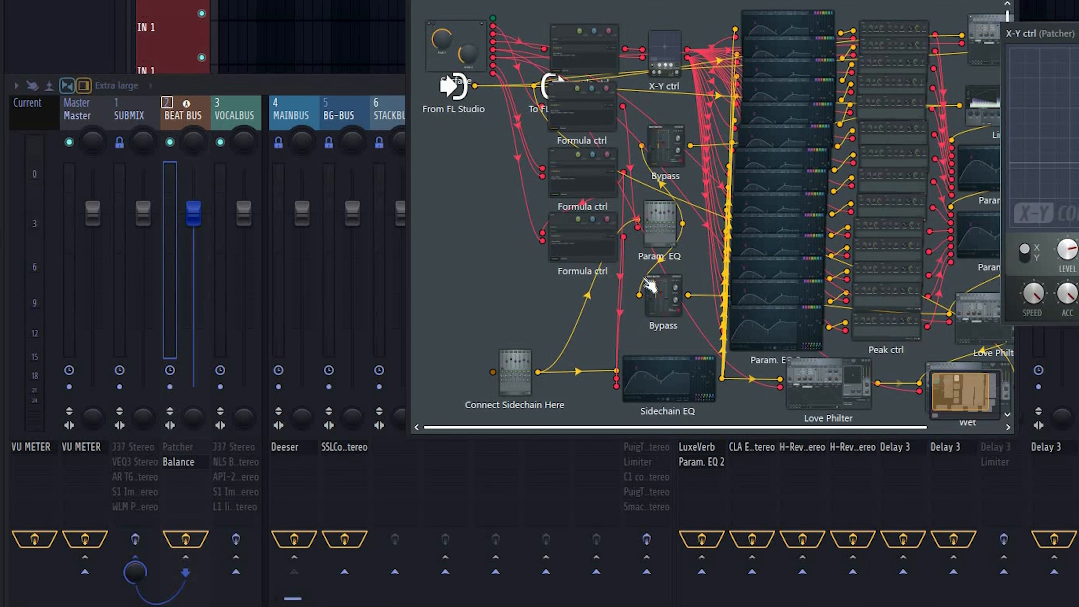
pyautogui.doubleClick(651, 287)
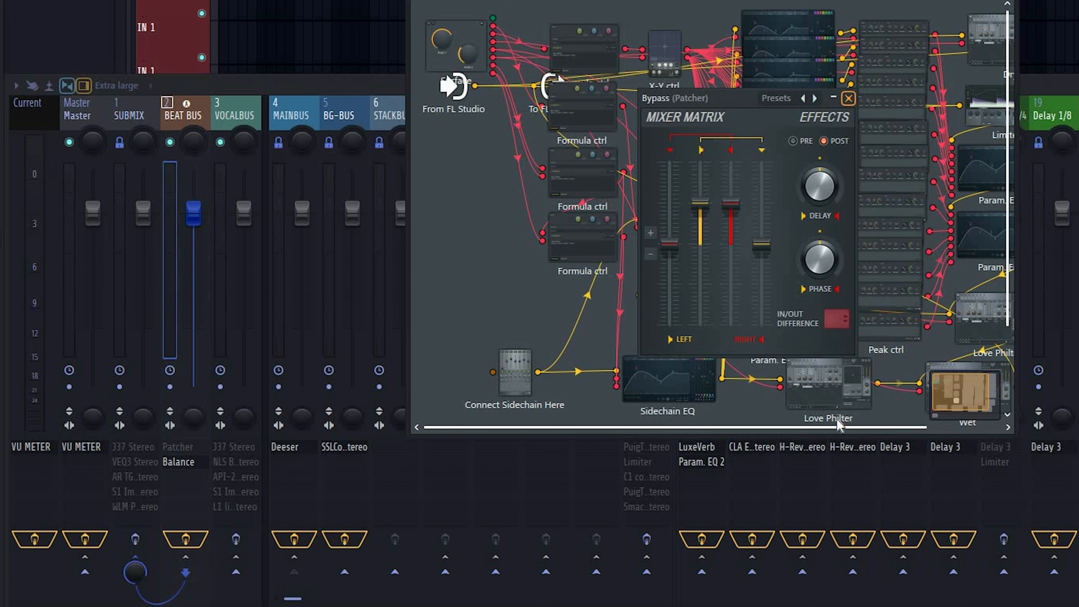
pyautogui.moveTo(846, 426); pyautogui.dragTo(932, 432)
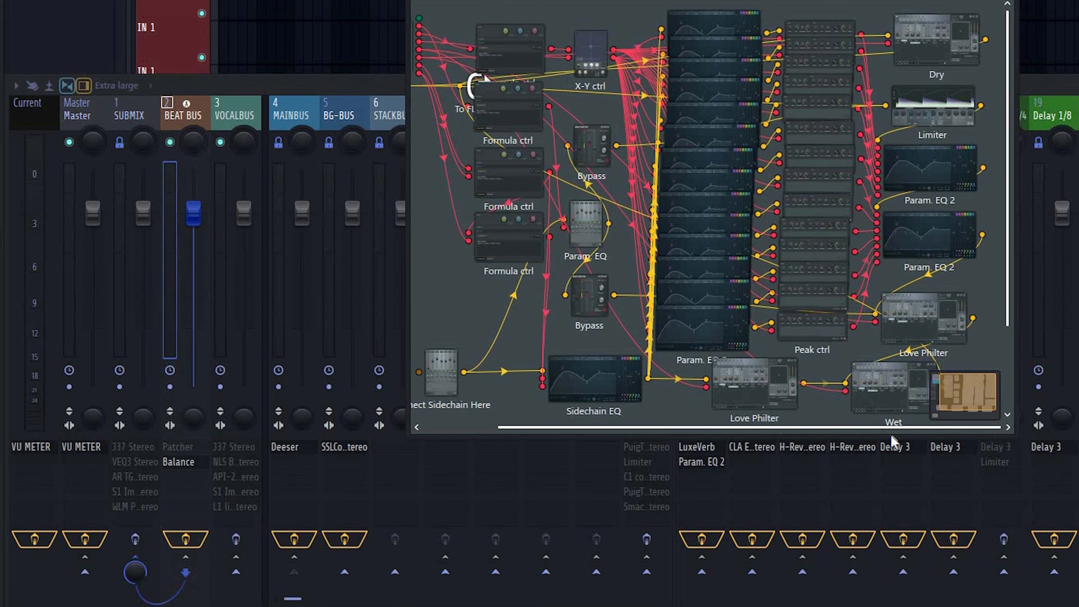
pyautogui.moveTo(836, 430); pyautogui.dragTo(943, 427)
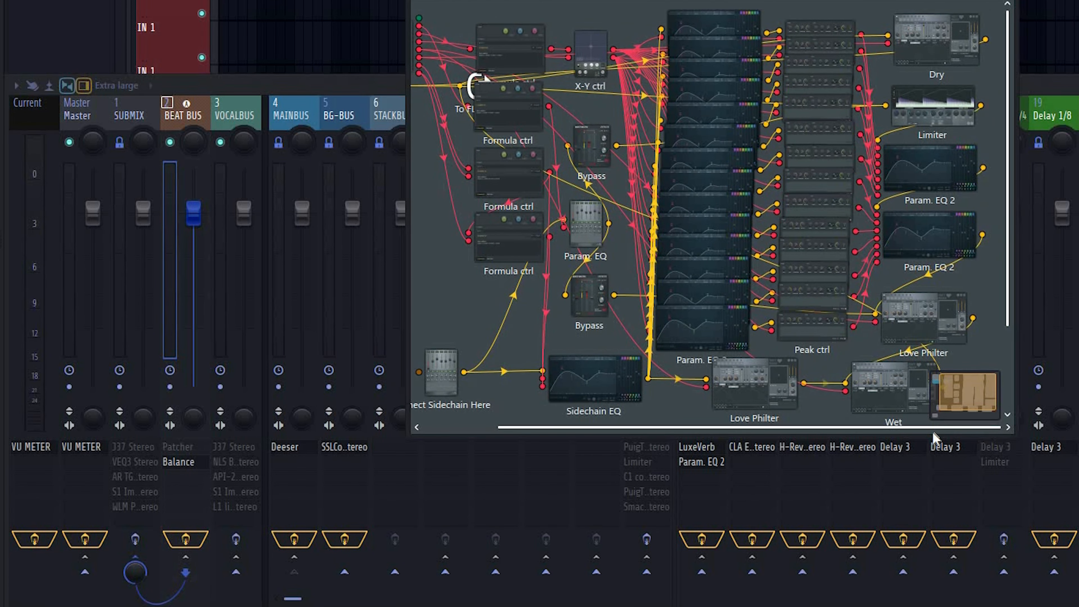
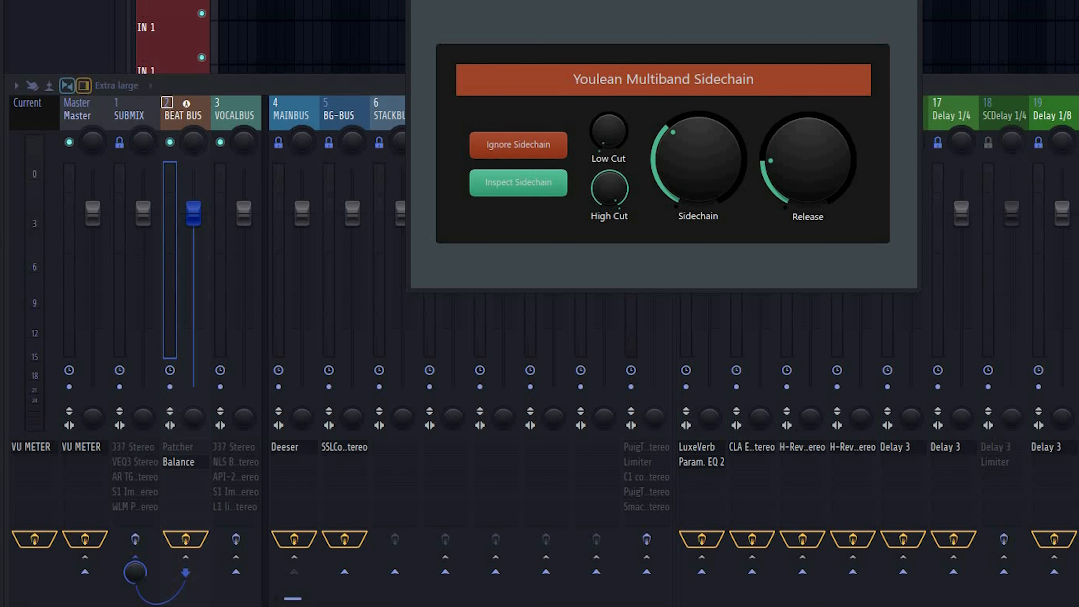
# Select MAINBUS to check its routing to BEAT BUS, and reopen the module map of the BEAT BUS Patcher
pyautogui.click(303, 111)
pyautogui.click(302, 111)
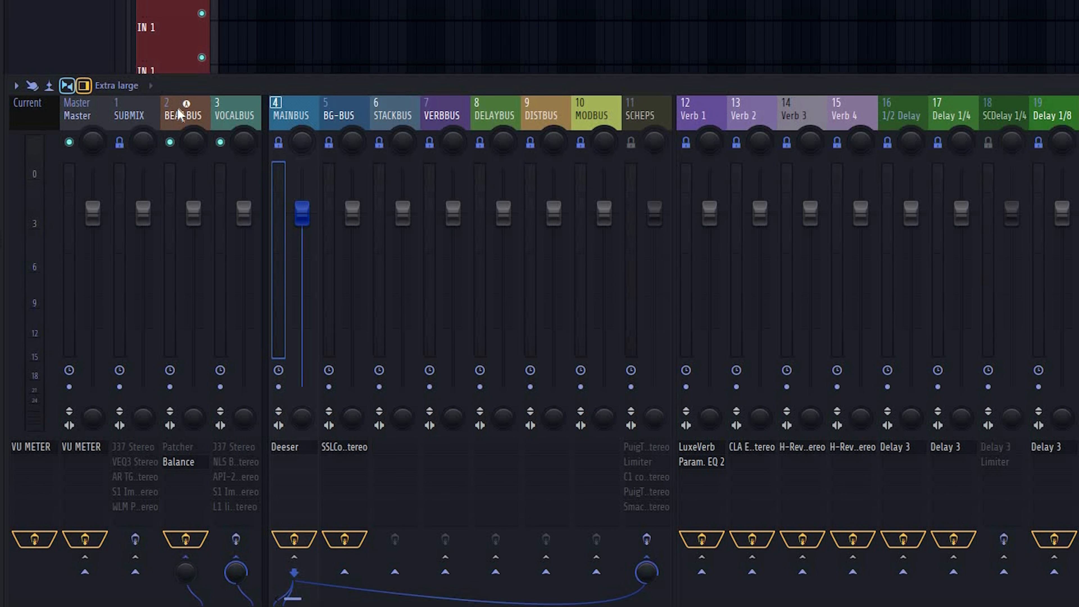
pyautogui.click(182, 336)
pyautogui.click(186, 451)
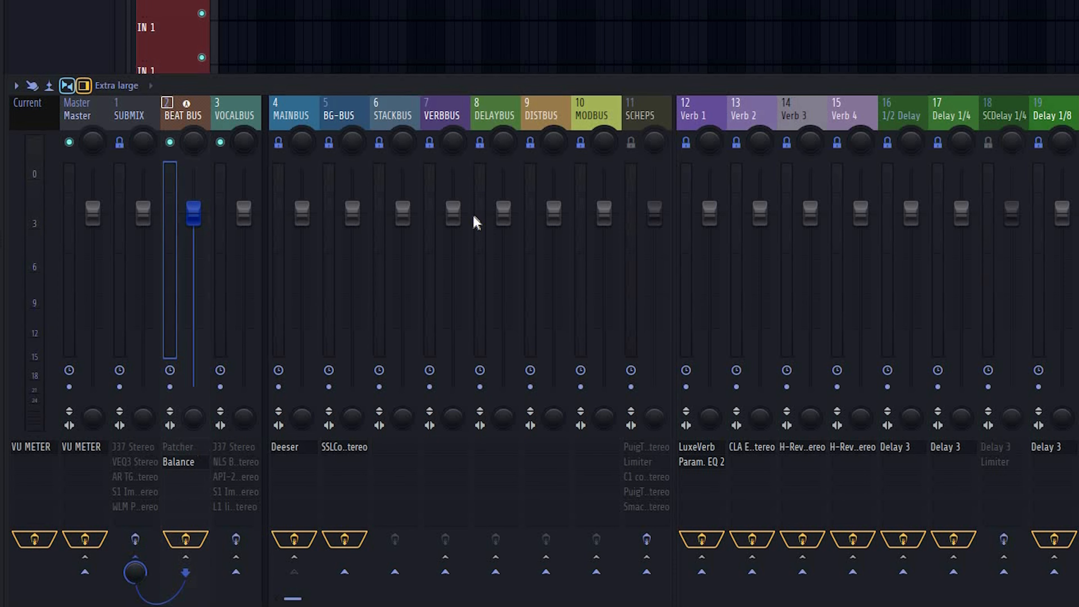
pyautogui.click(462, 0)
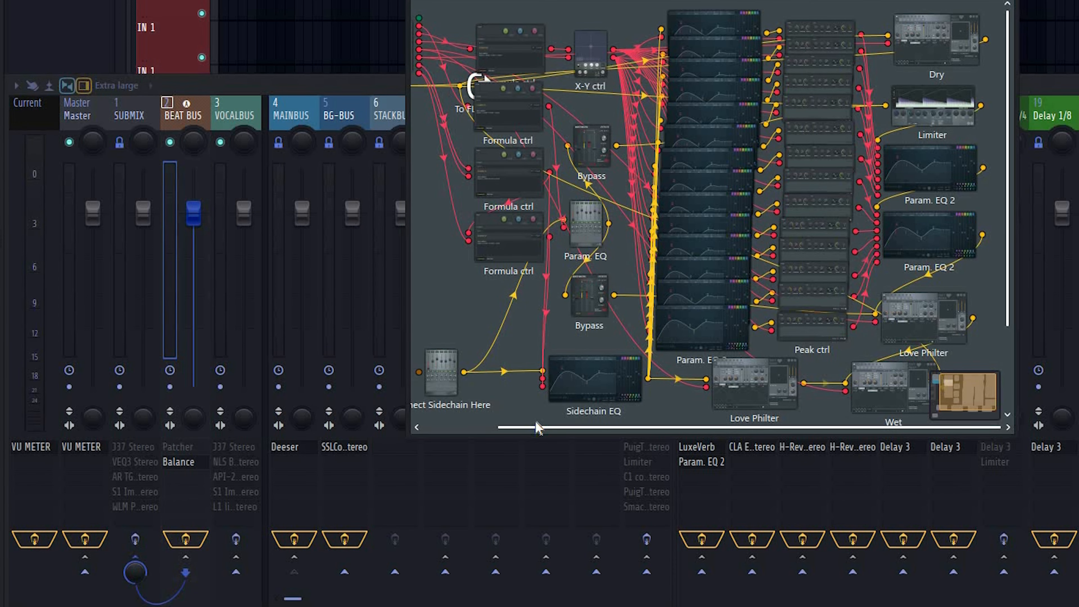
# Activate the MAINBUS audio output on From FL Studio, wire it to the Connect Sidechain Here module, and close the Patcher
pyautogui.moveTo(467, 106); pyautogui.dragTo(544, 202)
pyautogui.rightClick(450, 82)
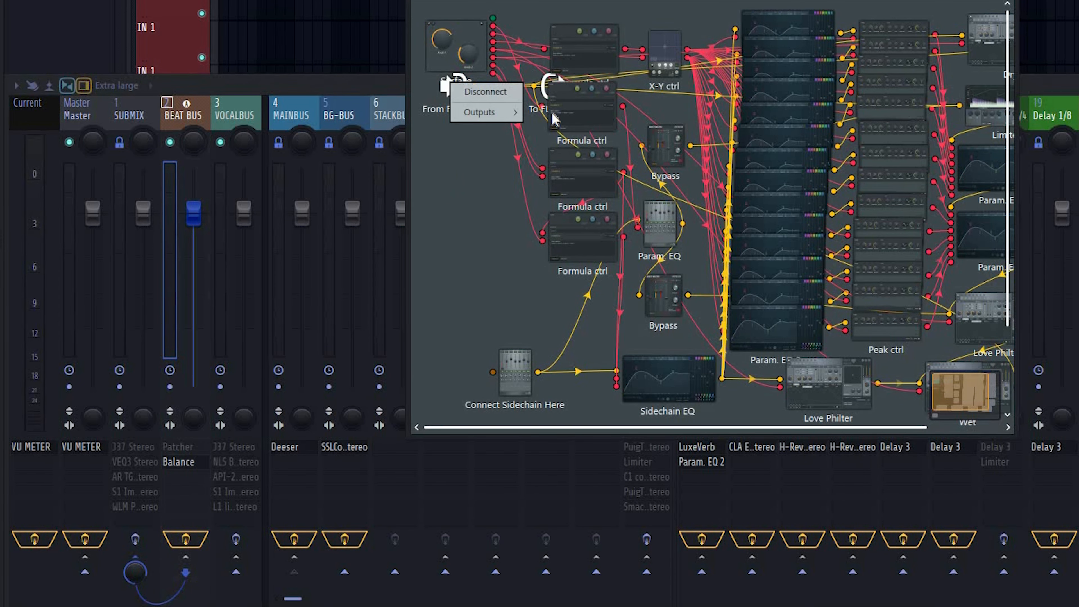
pyautogui.moveTo(484, 112)
pyautogui.moveTo(548, 113)
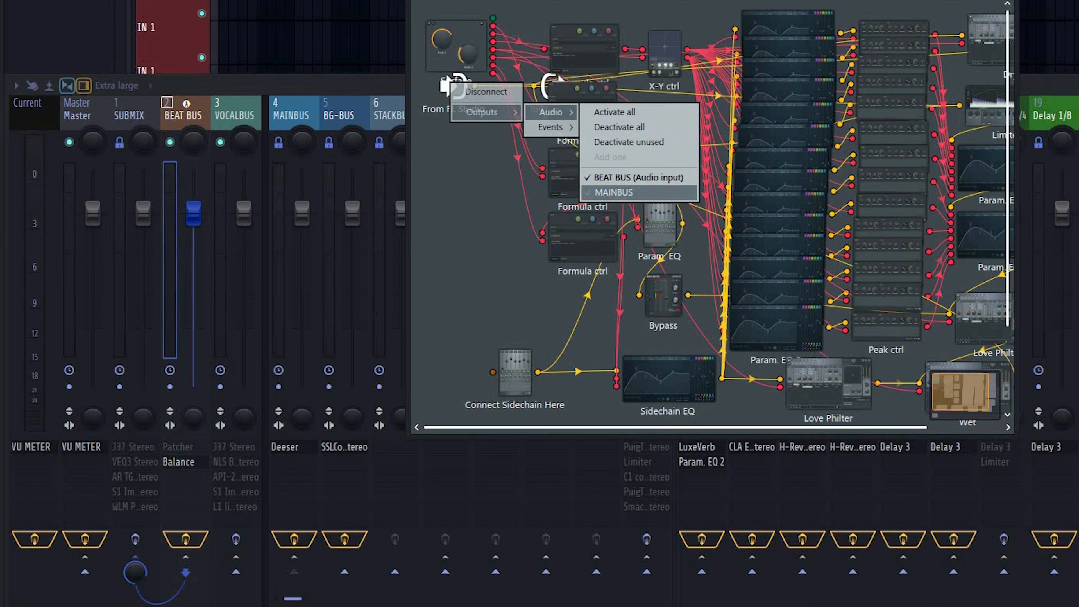
pyautogui.click(617, 189)
pyautogui.moveTo(475, 90); pyautogui.dragTo(493, 372)
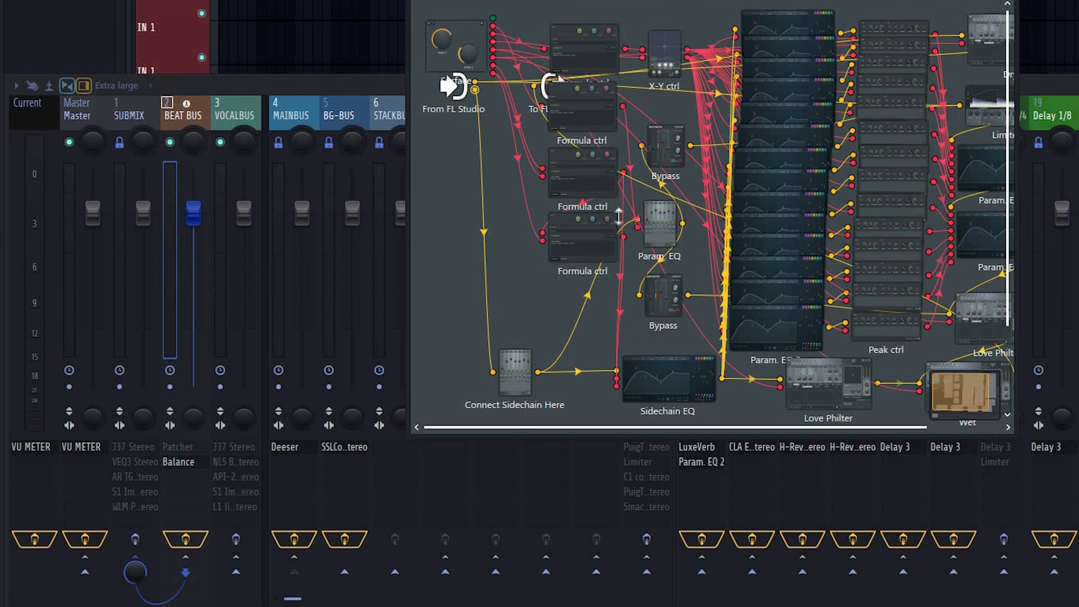
pyautogui.click(182, 447)
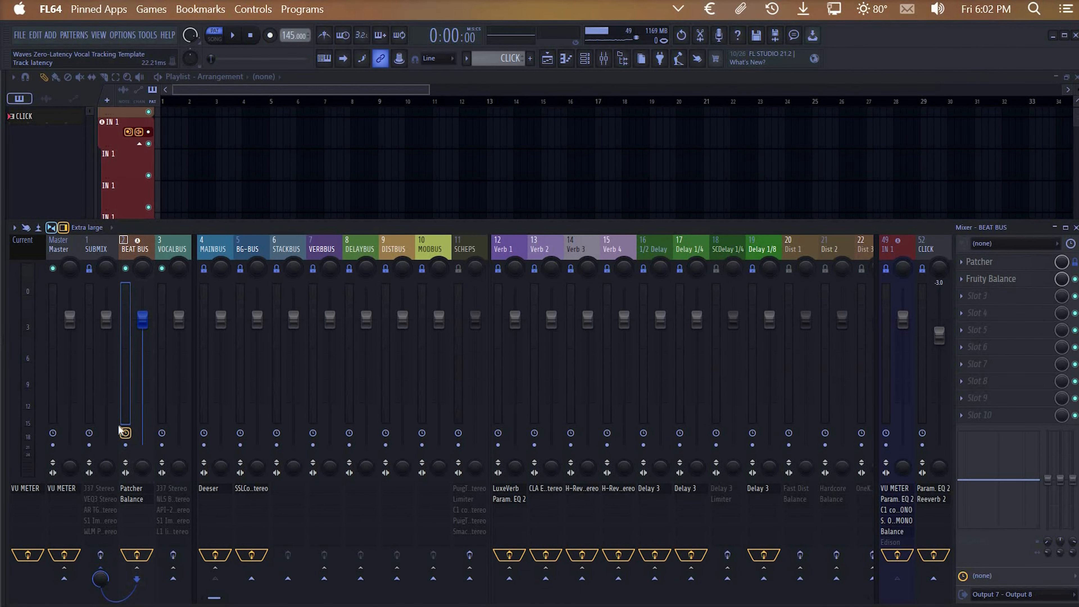
# Disable the Patcher on BEAT BUS, and hide and restore the mixer's effect slot inspector
pyautogui.rightClick(142, 487)
pyautogui.rightClick(141, 483)
pyautogui.hotkey('alt', 'i')
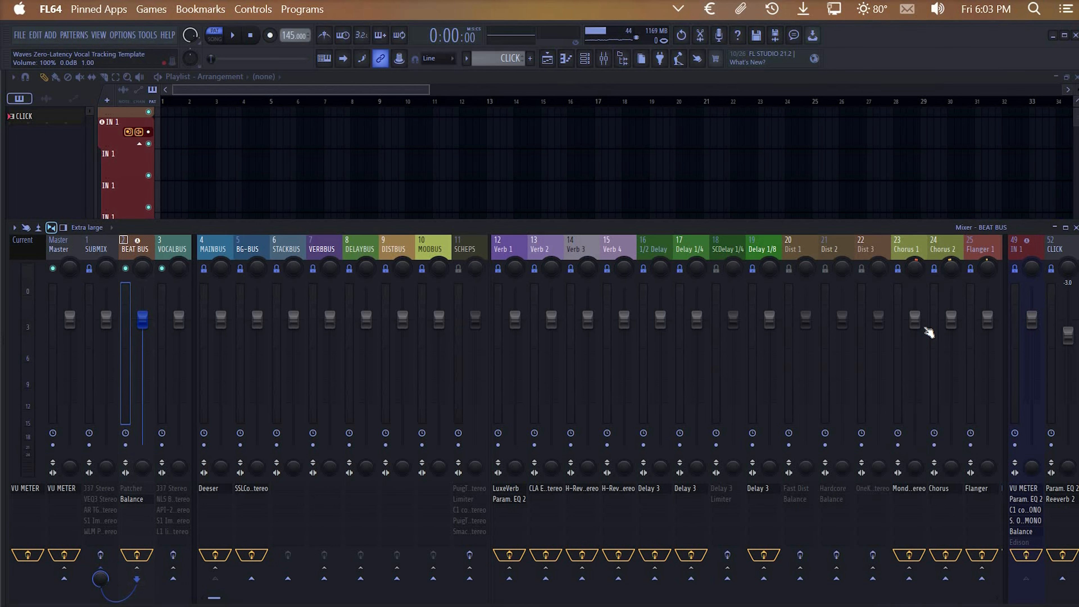
pyautogui.hotkey('alt', 'i')
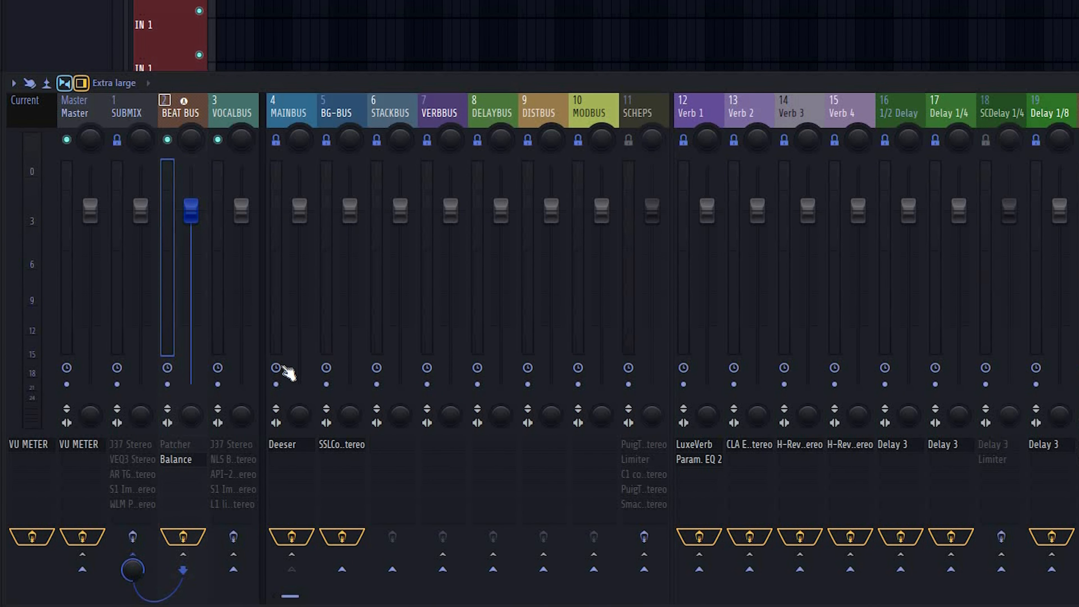
# Enable the effects chain on VOCALBUS
pyautogui.click(235, 537)
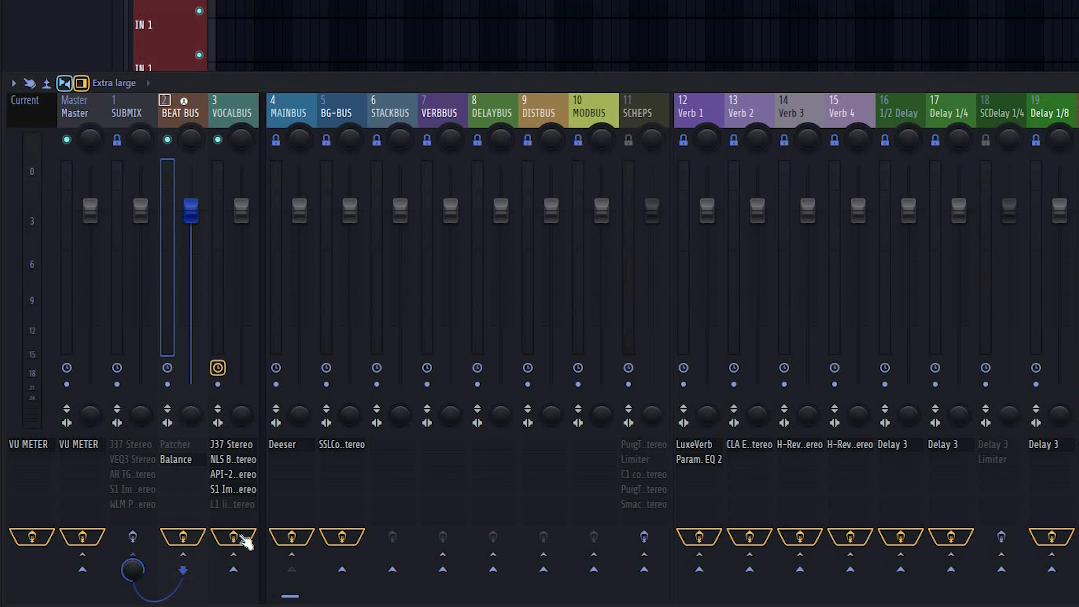
# Bypass the VOCALBUS effects chain and switch it back on
pyautogui.click(241, 535)
pyautogui.click(240, 535)
pyautogui.click(237, 533)
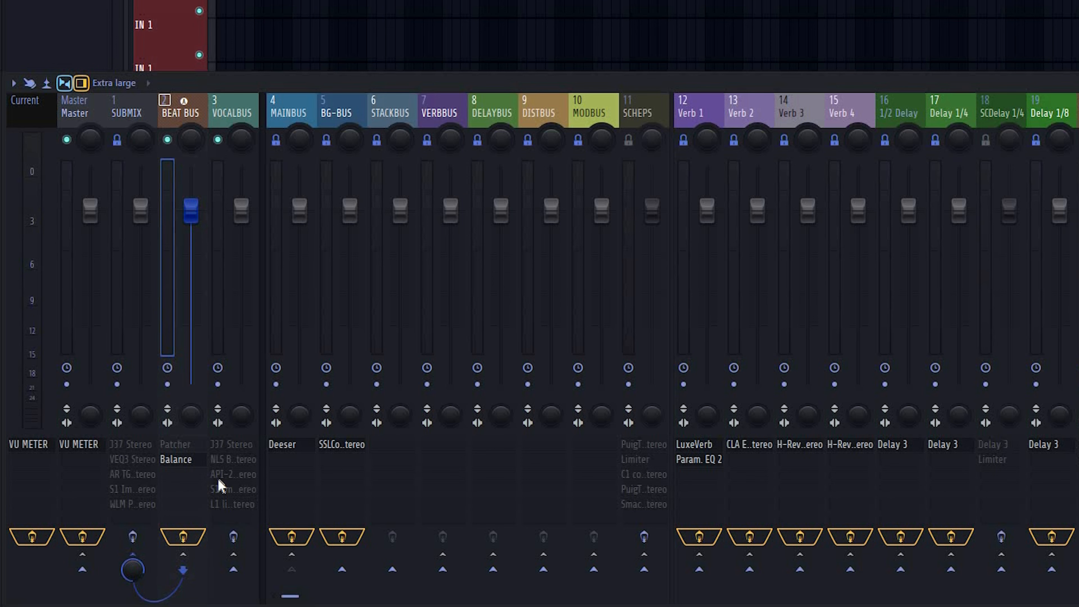
pyautogui.click(225, 531)
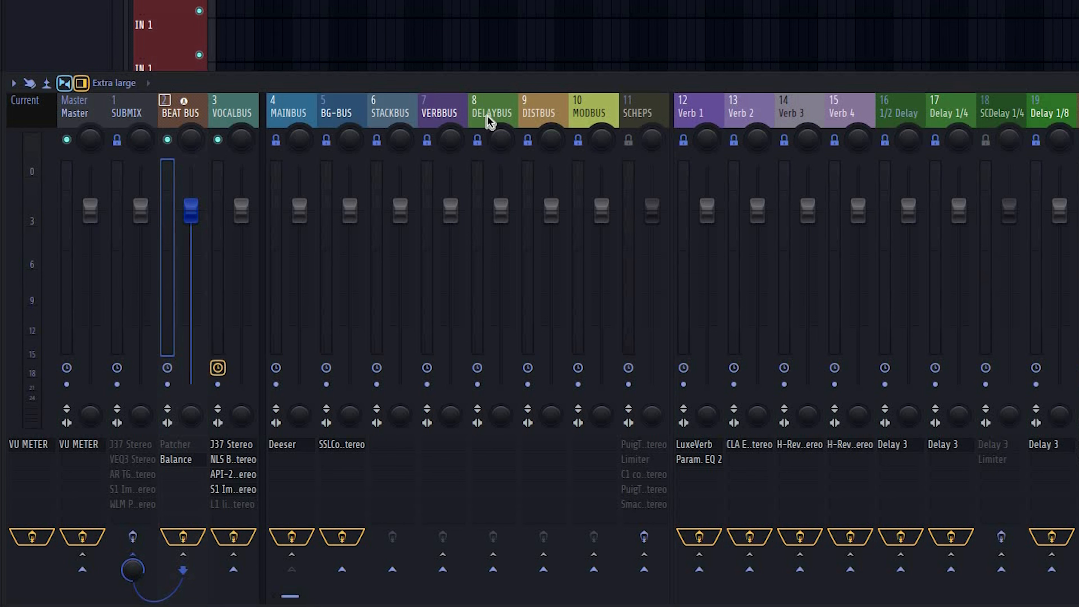
# Inspect the NLS Buss and API-2500 plugins on VOCALBUS, and disable the track's effects chain
pyautogui.click(237, 459)
pyautogui.click(240, 475)
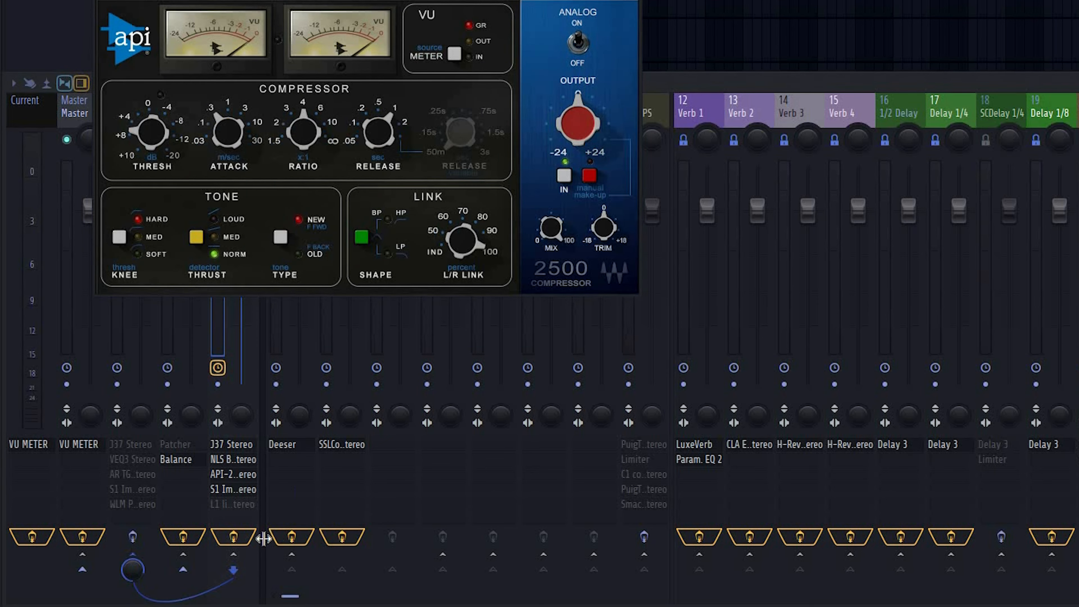
pyautogui.click(235, 536)
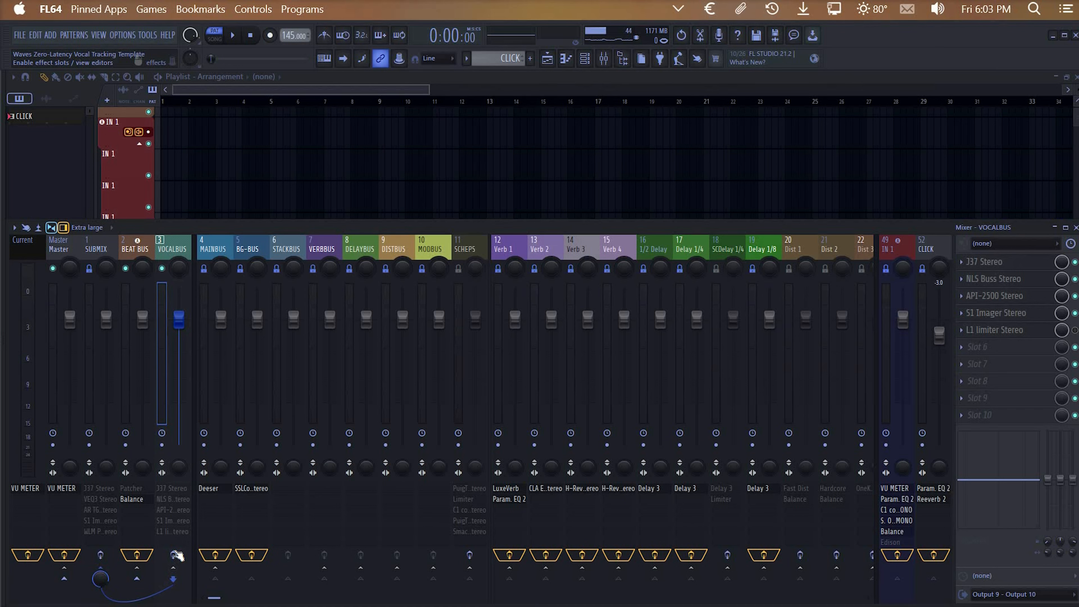
# Toggle the SUBMIX effects chain off and on, and inspect its J37 Stereo tape plugin
pyautogui.click(101, 555)
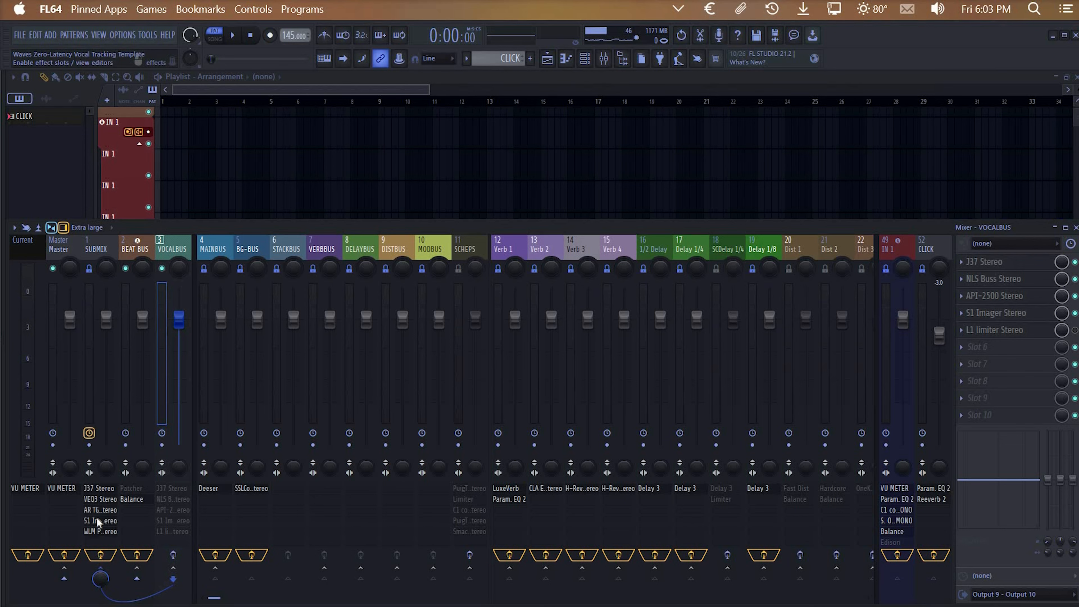
pyautogui.click(99, 558)
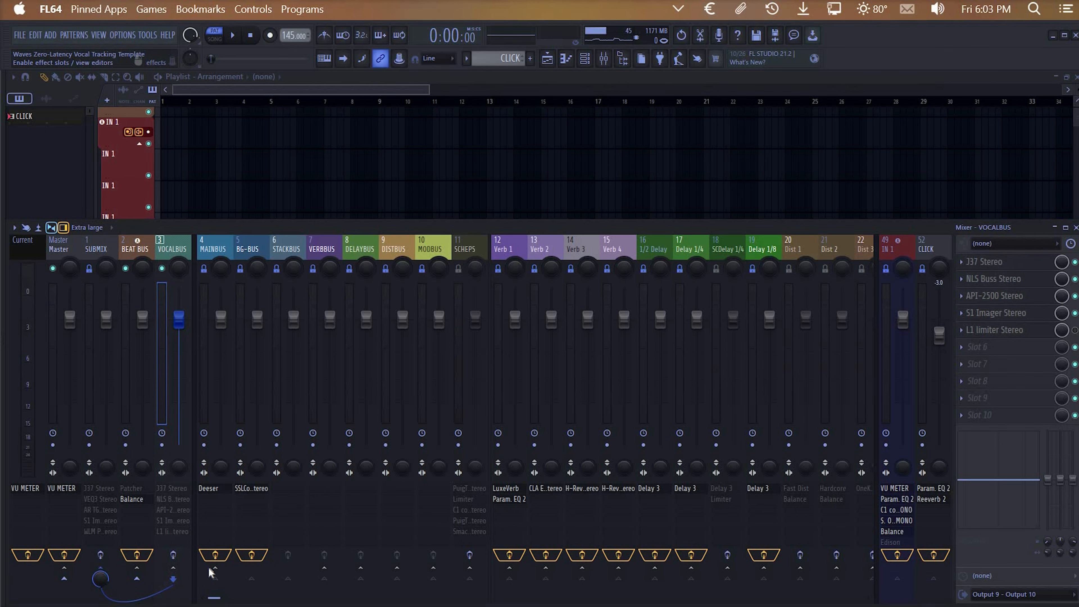
pyautogui.click(100, 555)
pyautogui.click(108, 485)
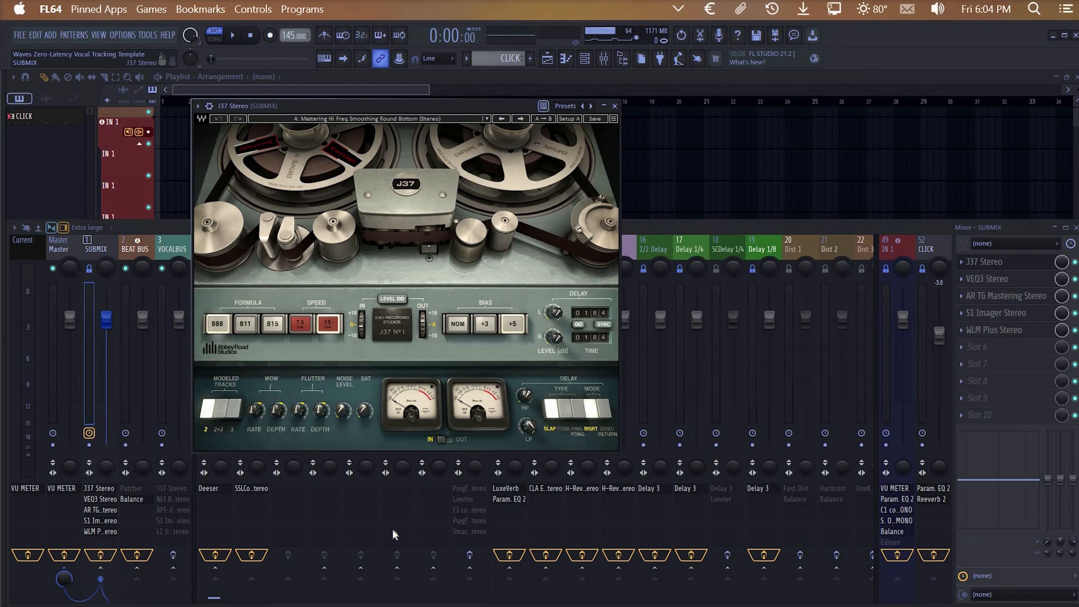
pyautogui.click(616, 106)
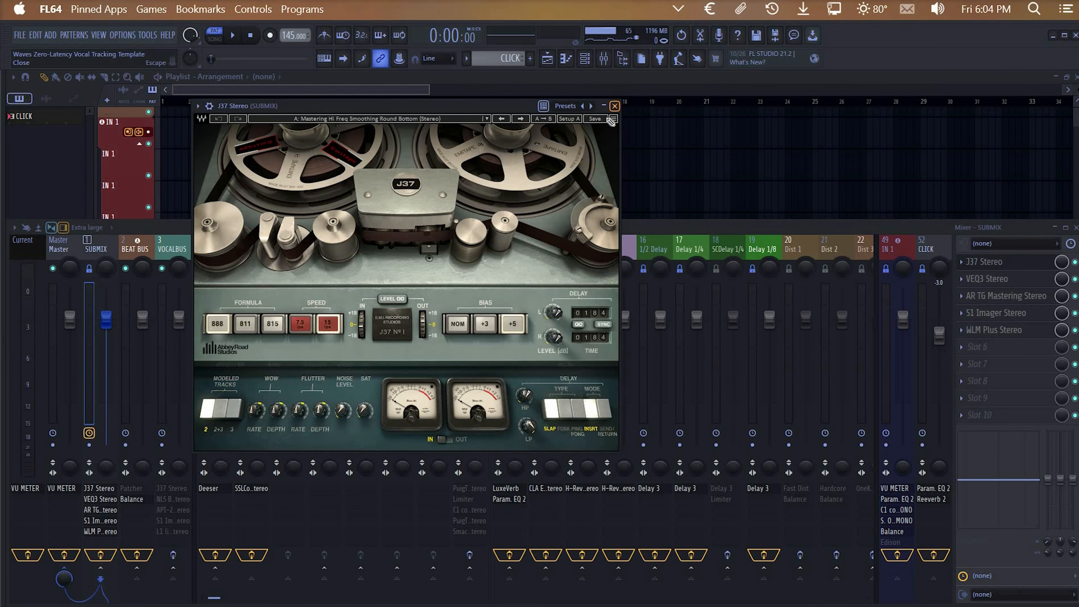
# Compare the VU METER plugins on the Master and Current mixer tracks, and close both
pyautogui.click(64, 489)
pyautogui.click(32, 490)
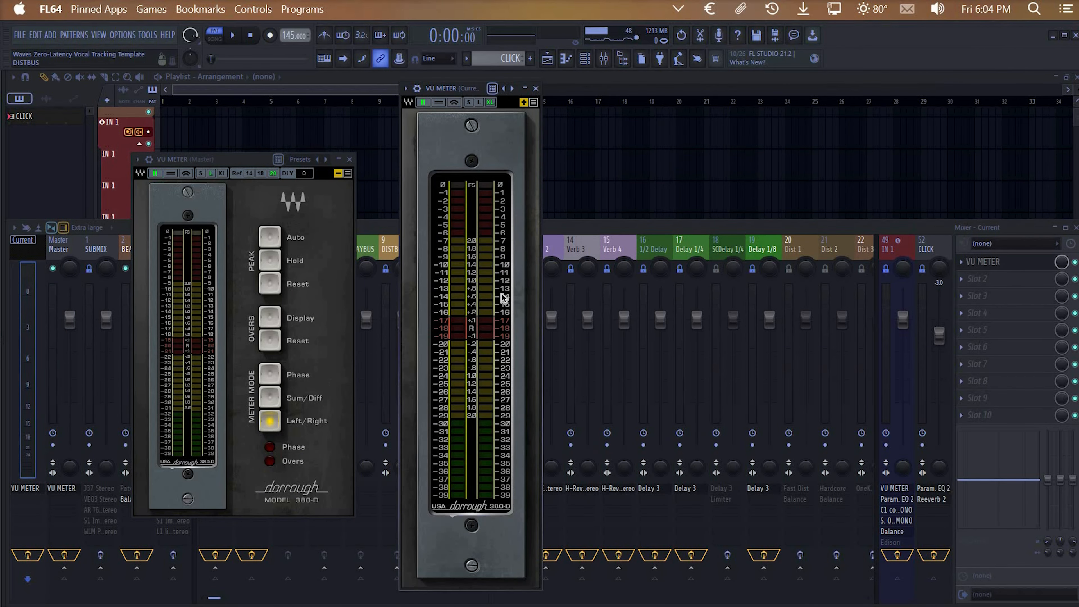
pyautogui.click(537, 89)
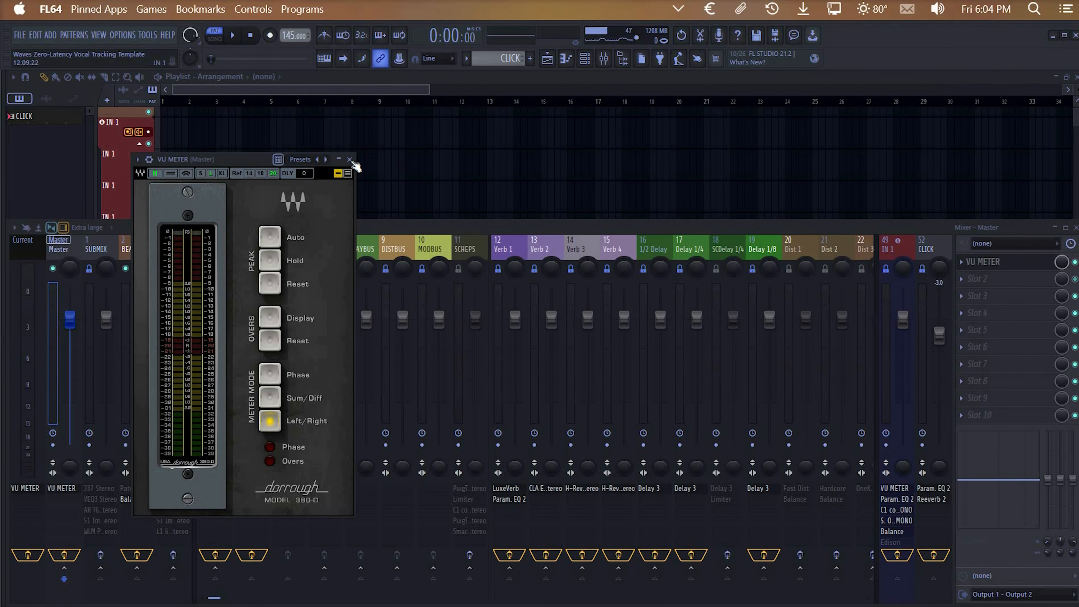
pyautogui.click(350, 159)
pyautogui.press('Escape')
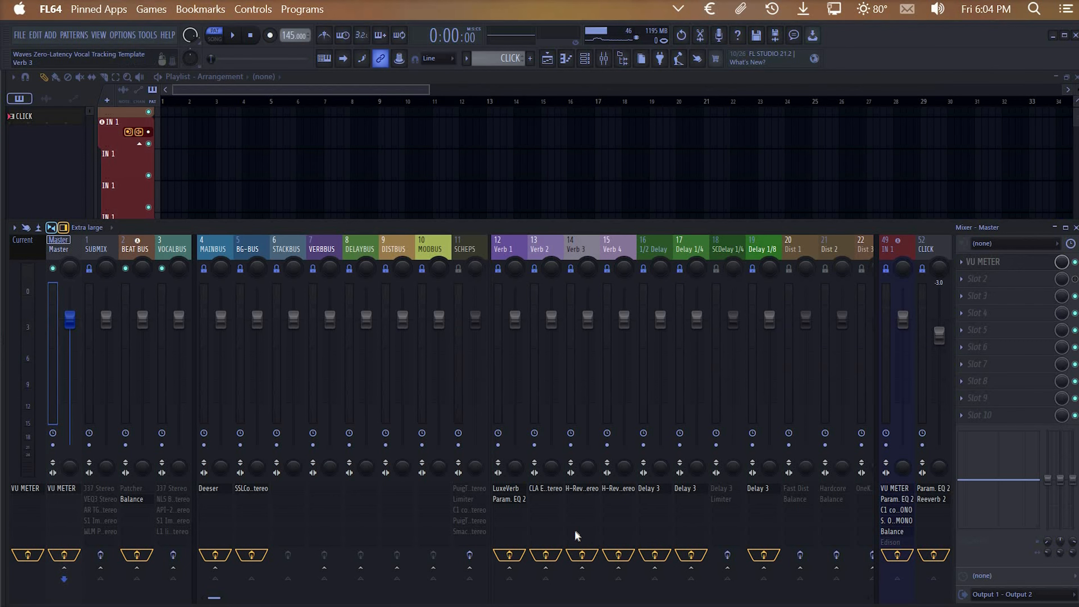
pyautogui.hscroll(5, 576, 533)
pyautogui.hscroll(-6, 576, 535)
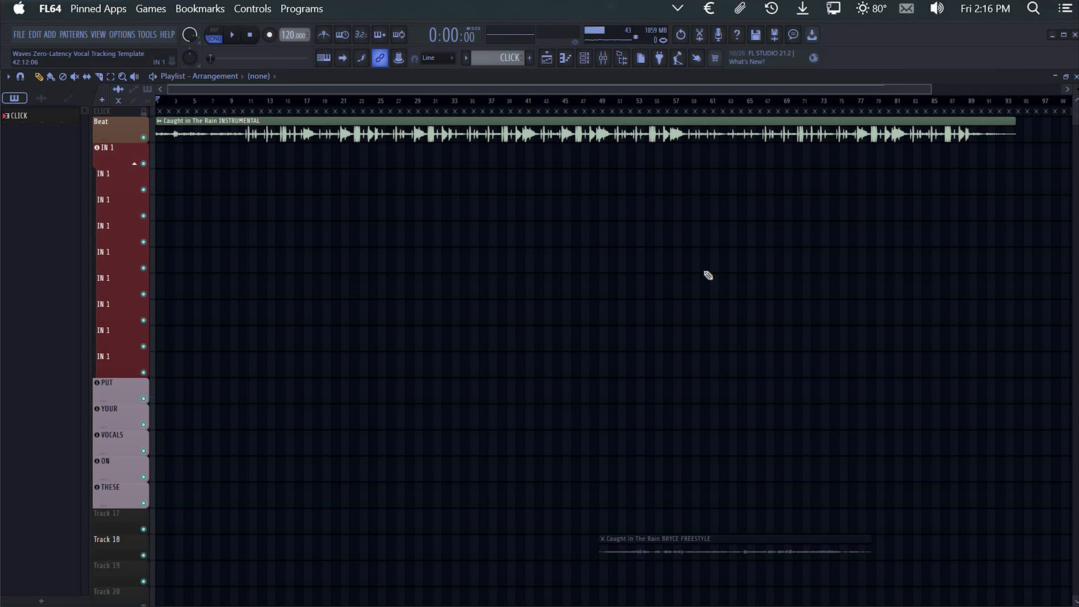
# Select the Caught in The Rain INSTRUMENTAL clip in the playlist and show the mixer to check its BEAT BUS routing
pyautogui.scroll(-2, 722, 506)
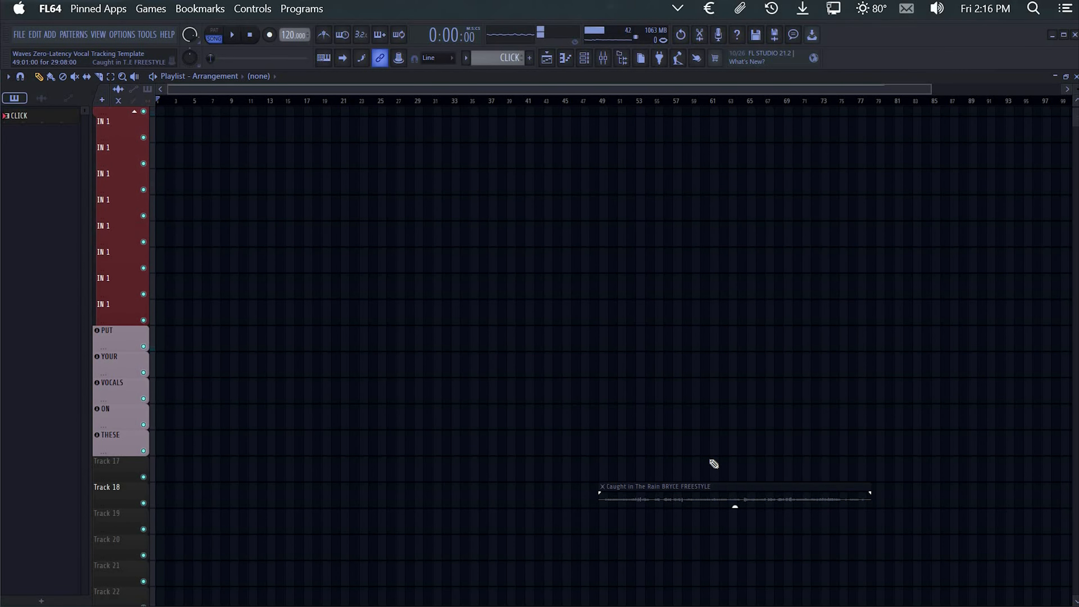
pyautogui.scroll(2, 721, 454)
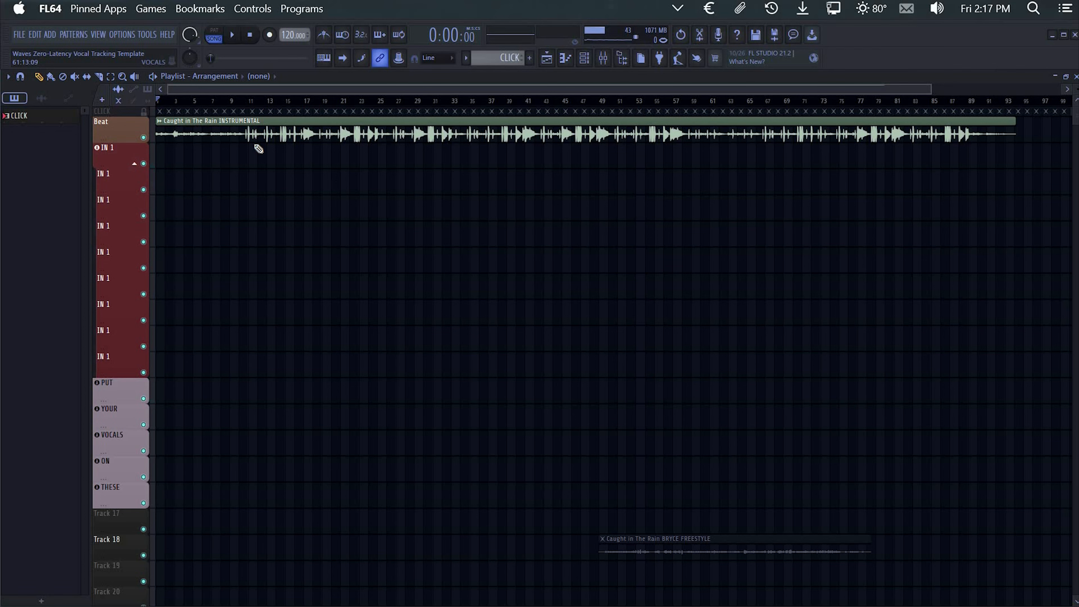
pyautogui.doubleClick(270, 121)
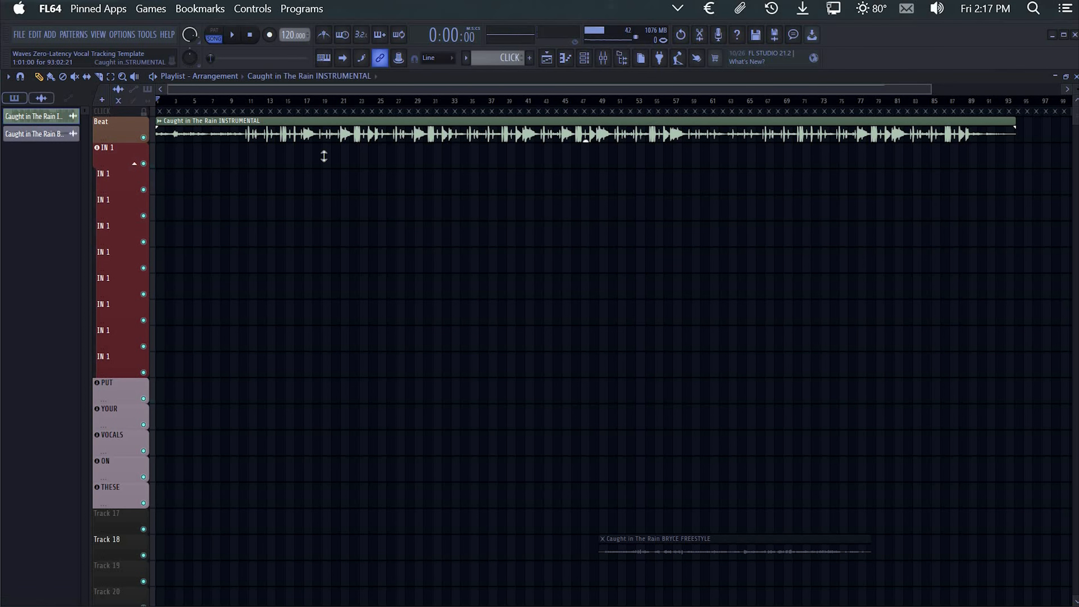
pyautogui.press('Escape')
pyautogui.press('F9')
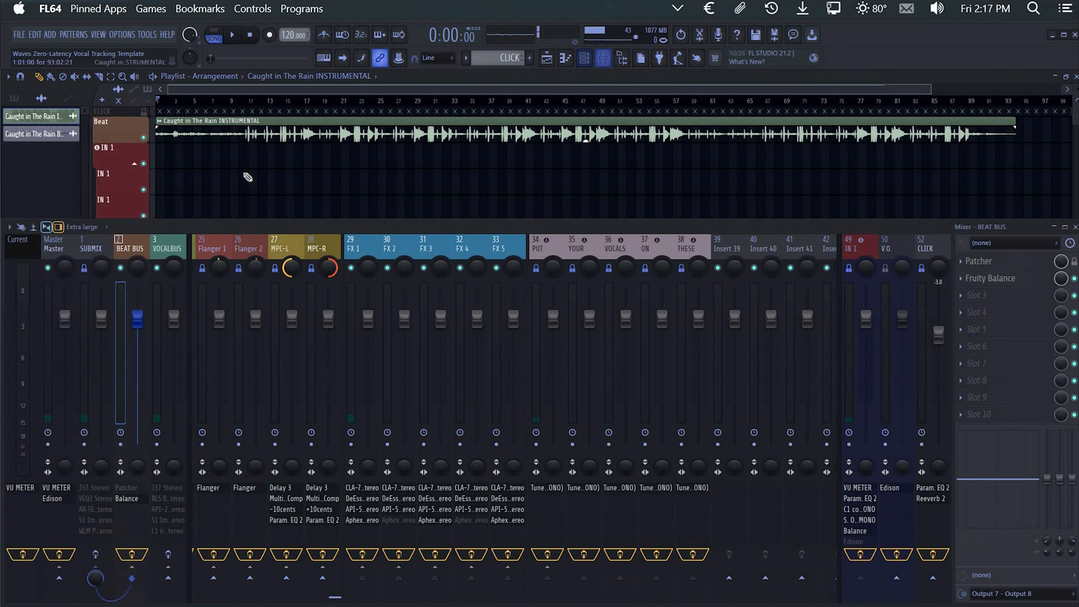
pyautogui.press('F9')
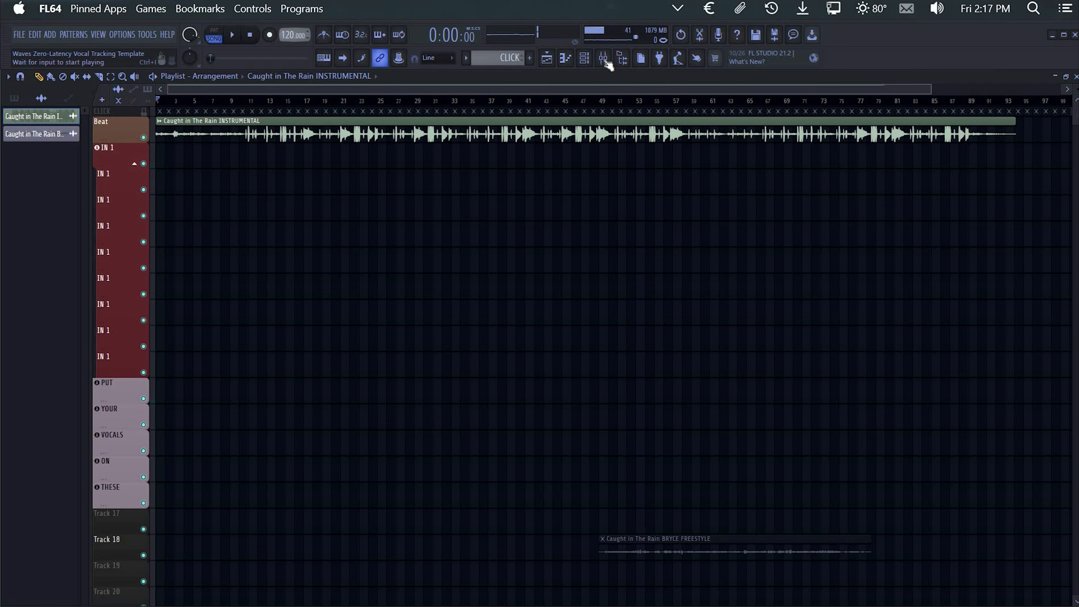
pyautogui.press('F9')
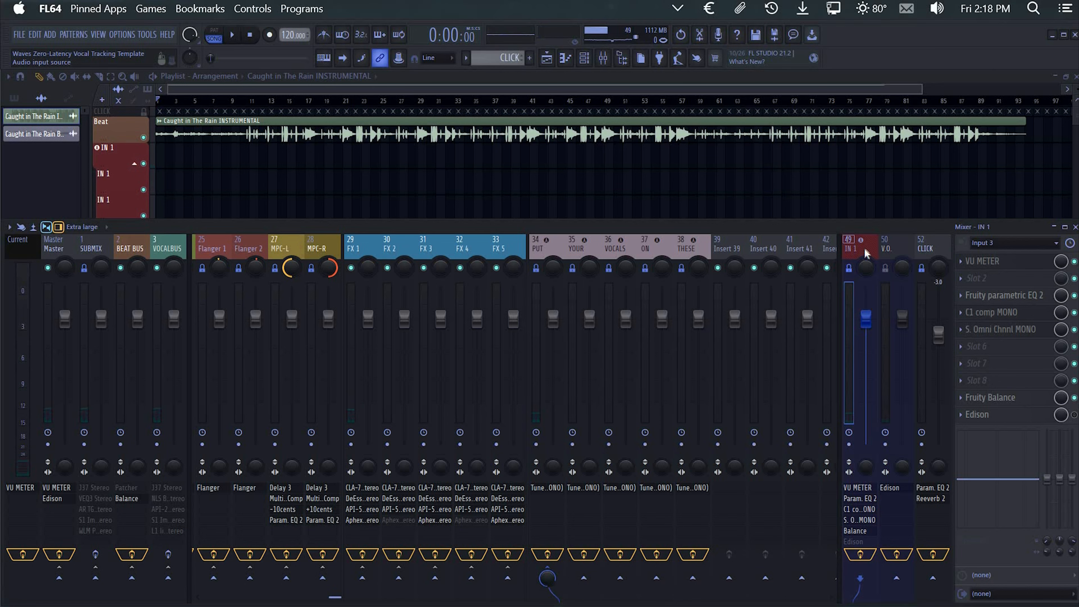
# Compare the V.O. and IN 1 input tracks, and place IN 1's VU METER beside them to check the recording level
pyautogui.click(890, 251)
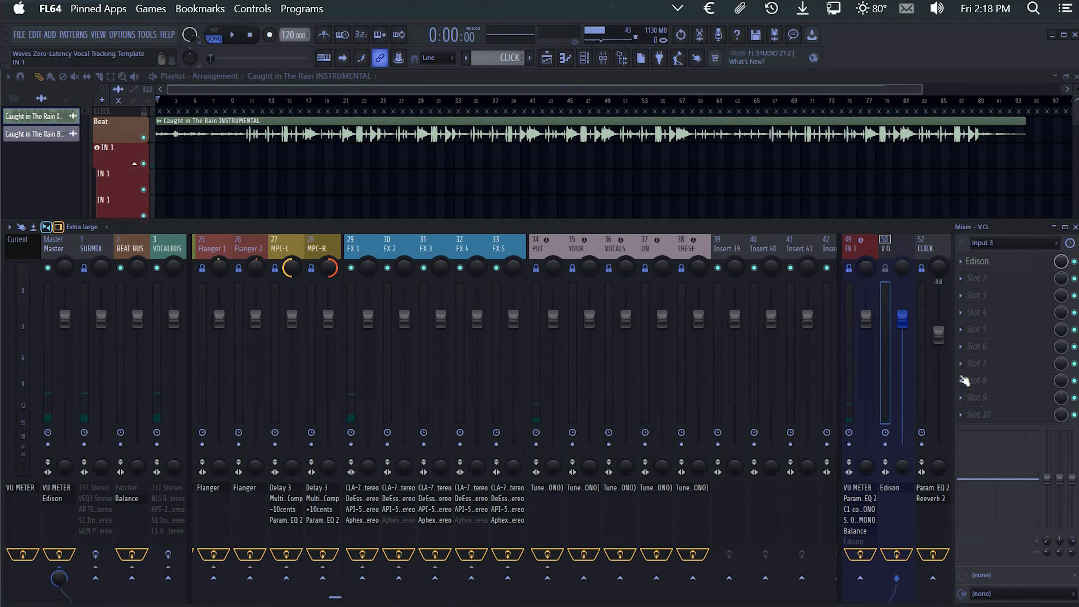
pyautogui.click(859, 251)
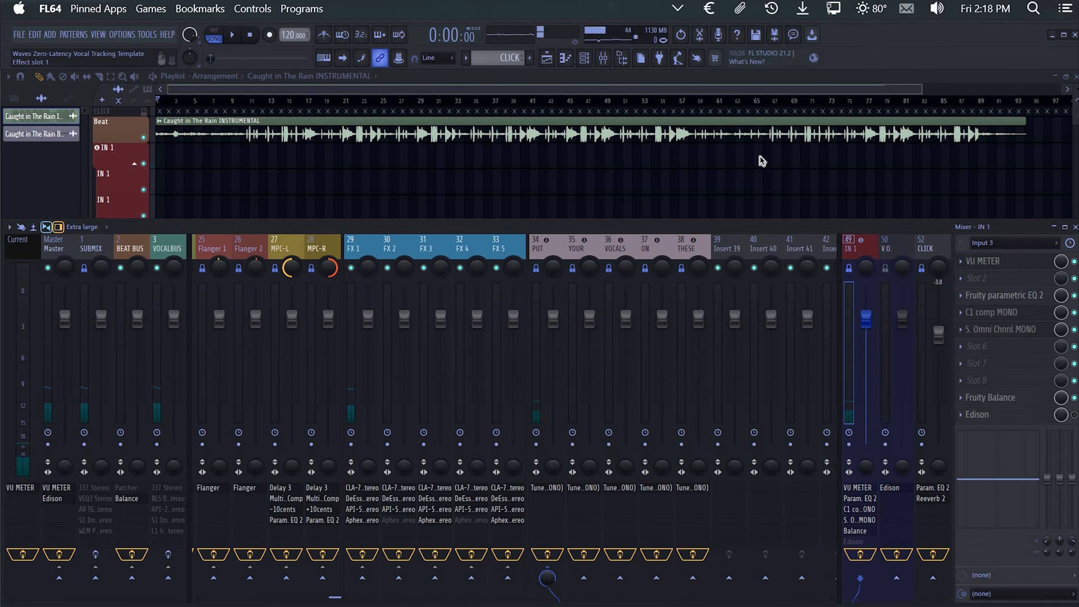
pyautogui.moveTo(785, 99); pyautogui.dragTo(721, 78)
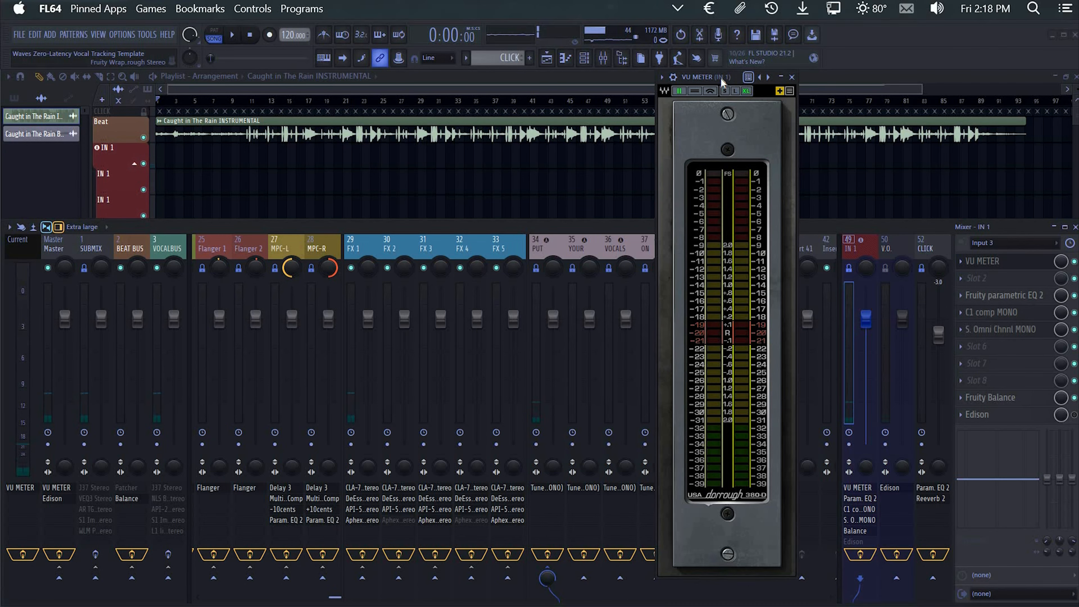
# Set the playback start near bar 10, and raise Note Transition to 36.0 ms in Waves Tune Real-Time on PUT
pyautogui.click(242, 106)
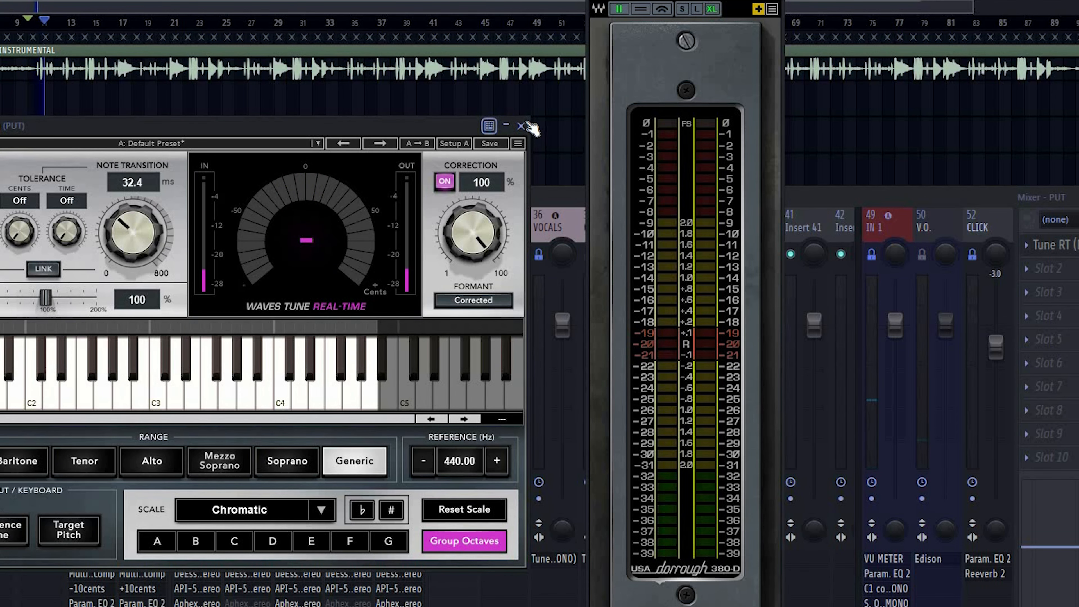
pyautogui.click(522, 126)
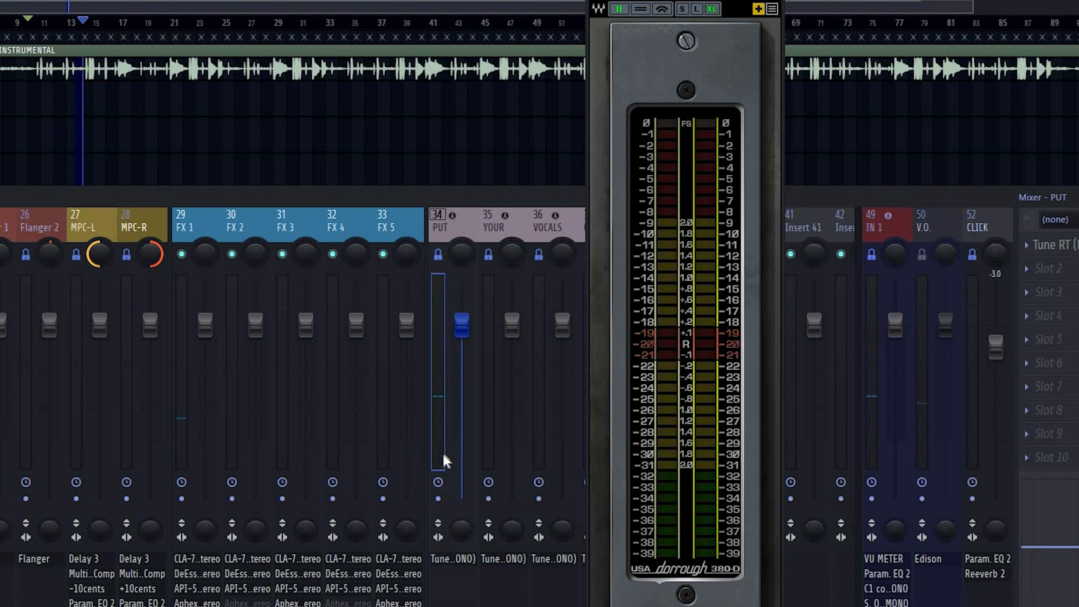
pyautogui.click(440, 561)
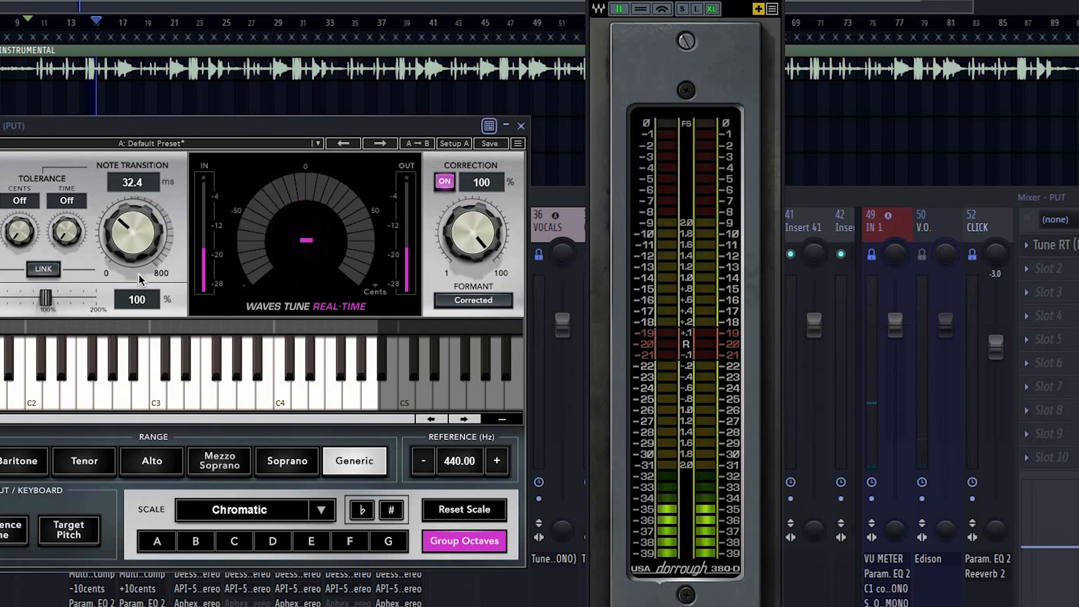
pyautogui.moveTo(133, 233)
pyautogui.mouseDown()
pyautogui.moveTo(133, 261)
pyautogui.moveTo(133, 212)
pyautogui.moveTo(138, 247)
pyautogui.mouseUp()
pyautogui.click(521, 126)
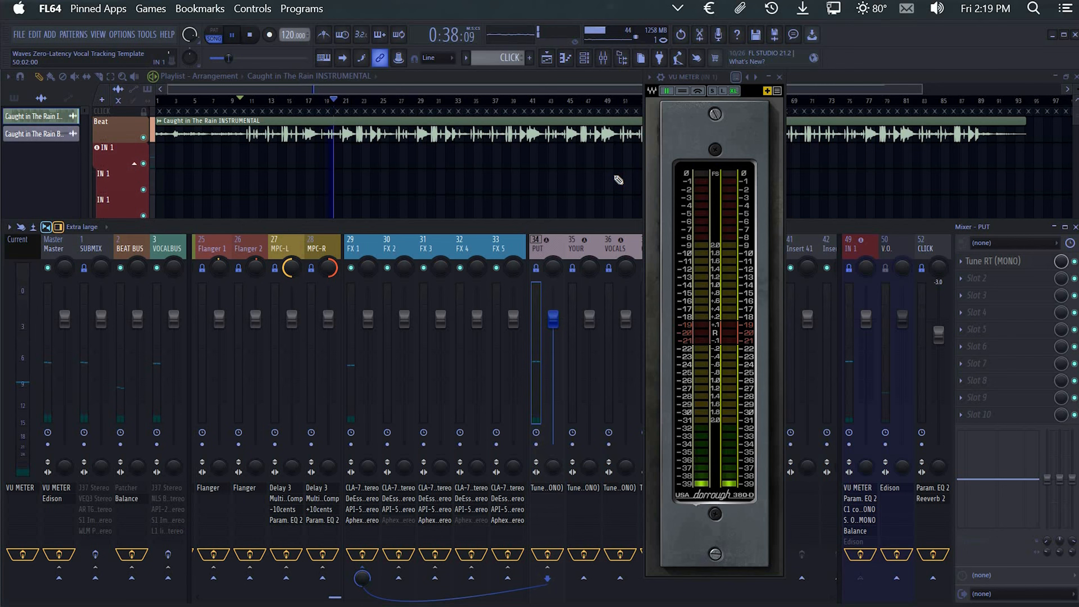
# Stop playback and close the VU METER of IN 1
pyautogui.press('space')
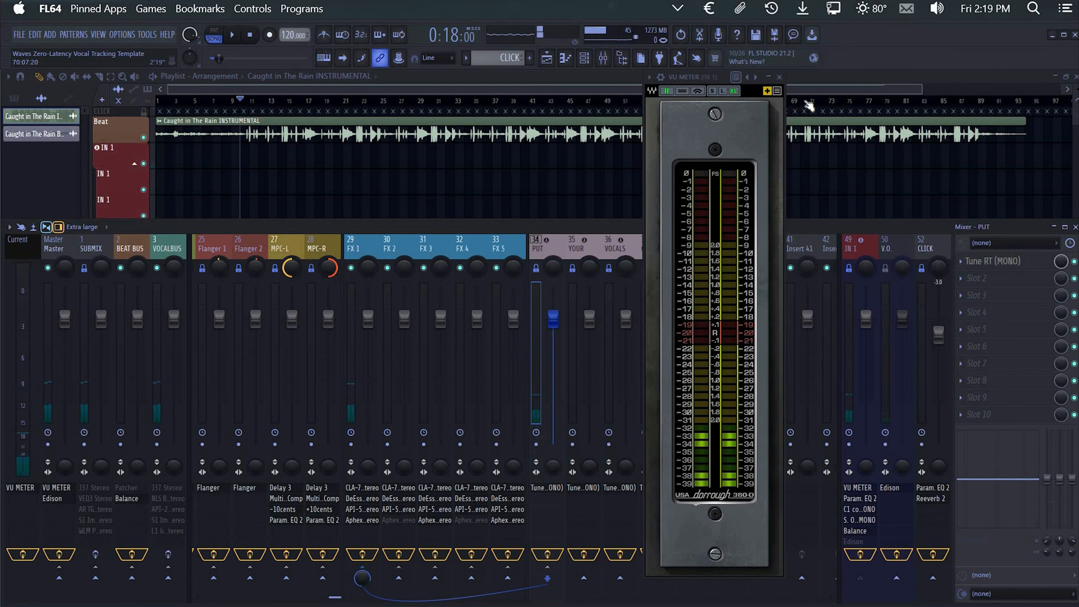
pyautogui.click(779, 77)
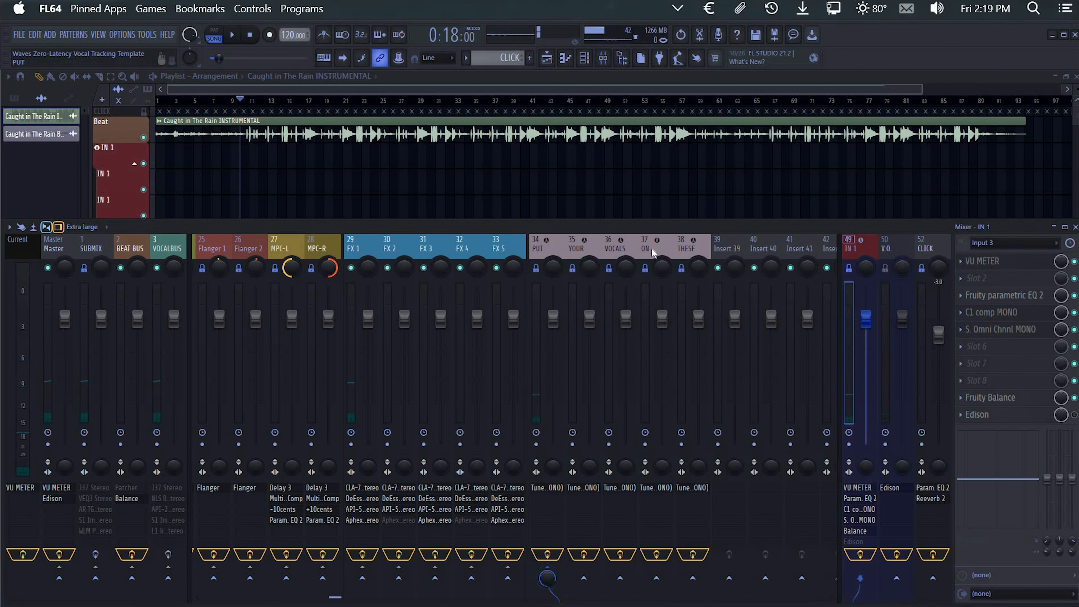
# Reopen Tune RT (MONO) on the PUT track and play the beat briefly to monitor the vocal tuning
pyautogui.click(549, 245)
pyautogui.click(545, 488)
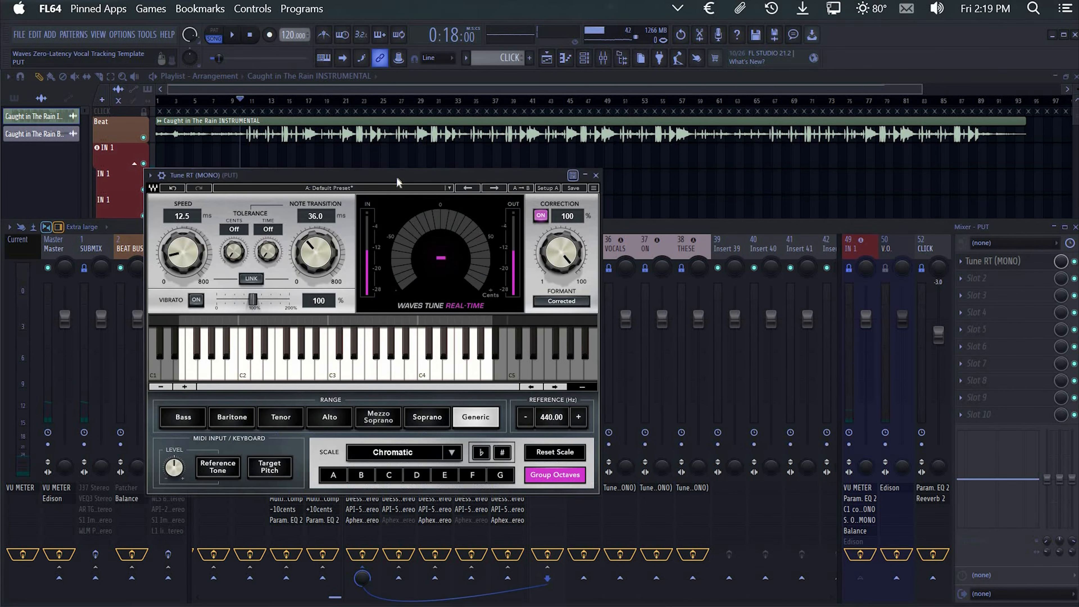
pyautogui.moveTo(400, 175); pyautogui.dragTo(438, 175)
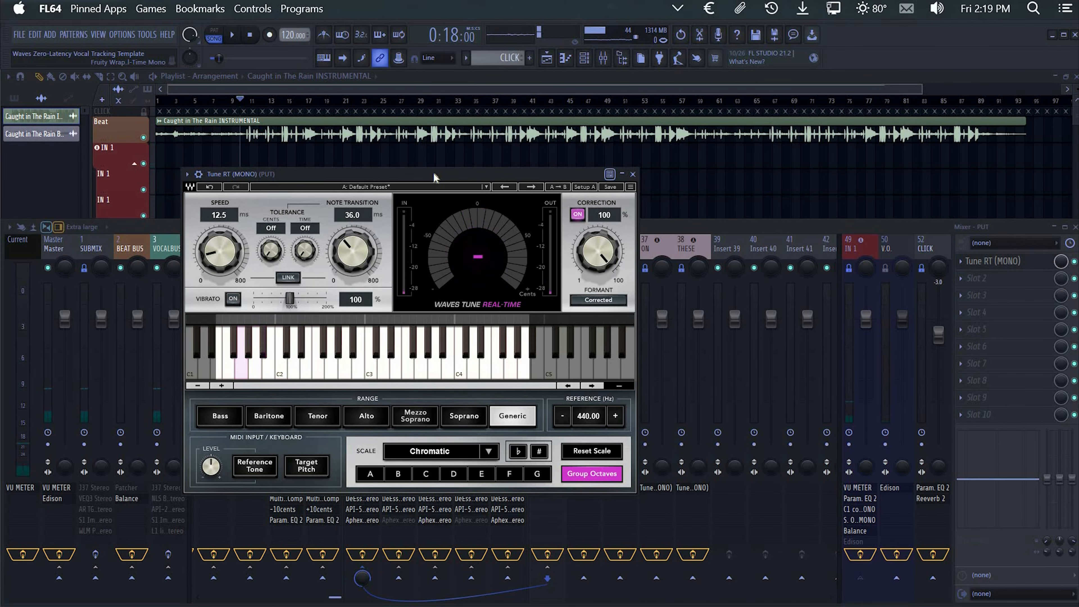
pyautogui.press('space')
pyautogui.press('space')
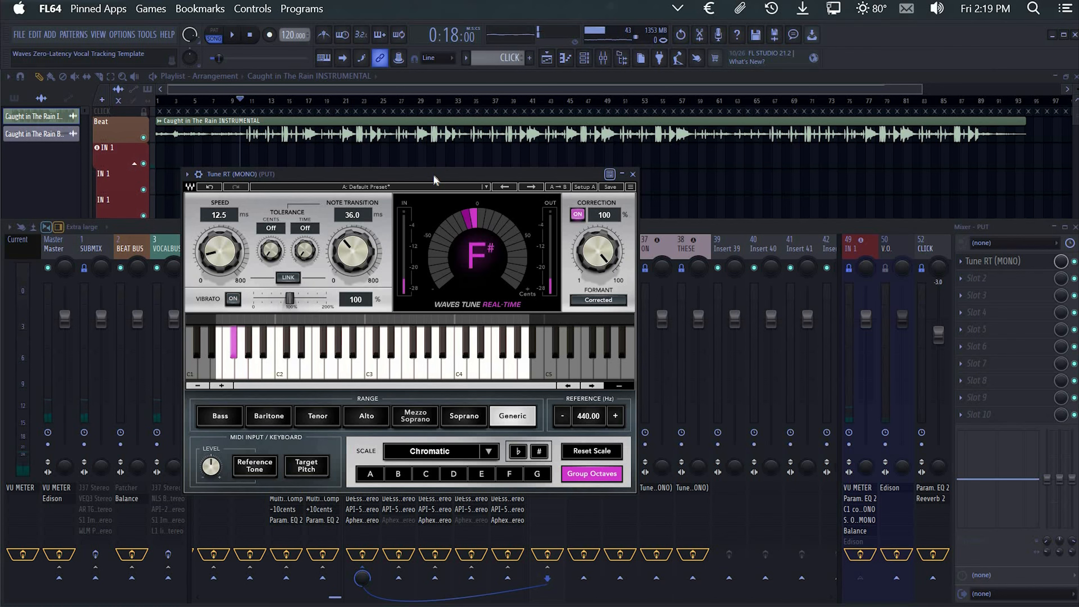
# Set the Tune RT scale to Natural Minor with F as the root note
pyautogui.click(488, 451)
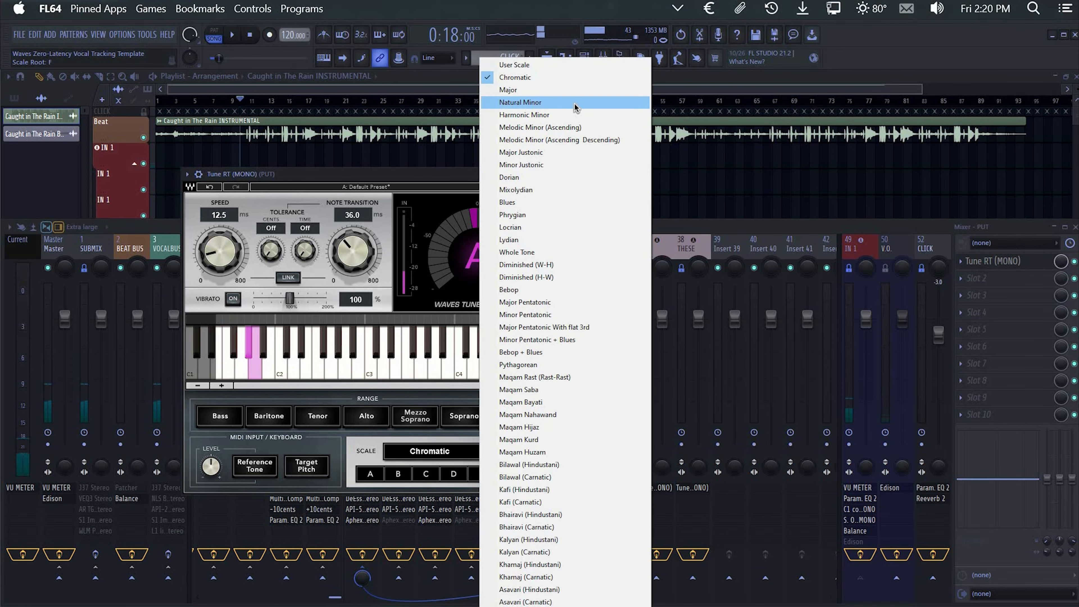
pyautogui.click(579, 110)
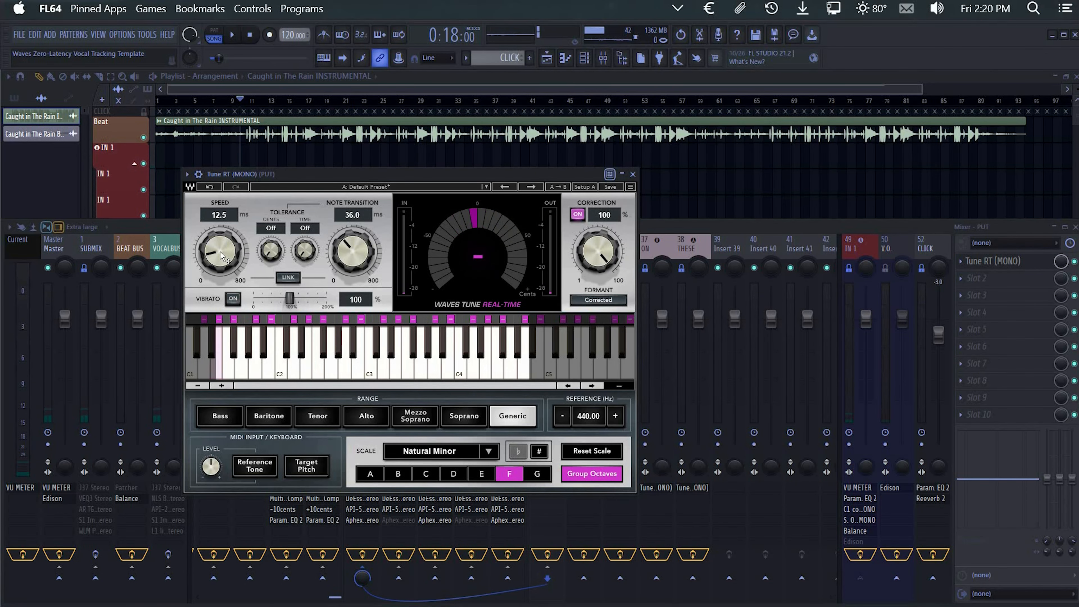
# Set Tune RT's Speed to 3.9 ms and its Note Transition to 13.3 ms
pyautogui.moveTo(229, 256); pyautogui.dragTo(230, 265)
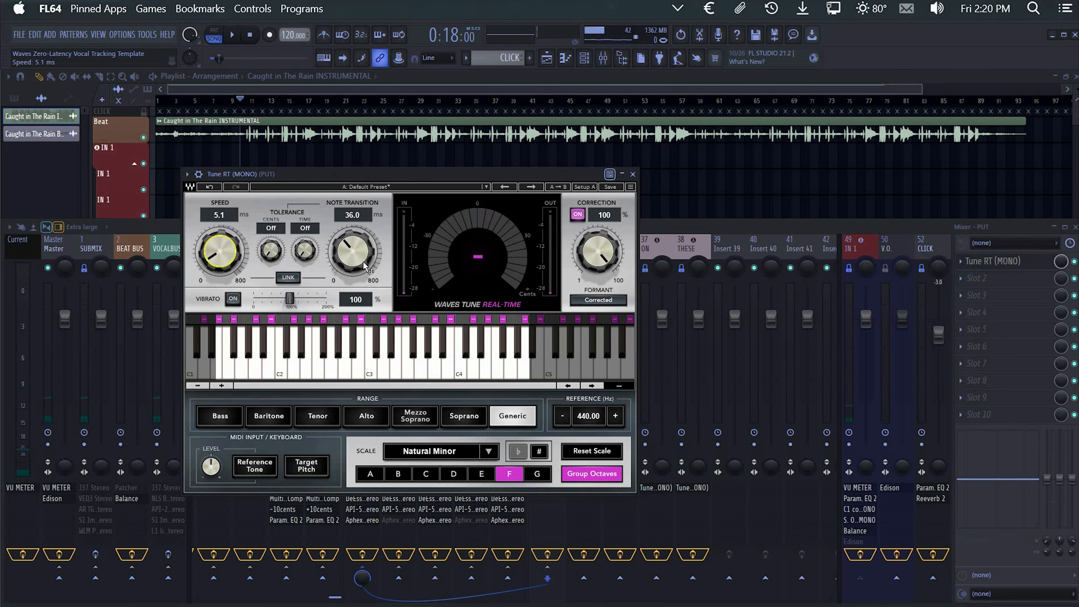
pyautogui.moveTo(352, 250)
pyautogui.mouseDown()
pyautogui.moveTo(353, 266)
pyautogui.moveTo(353, 250)
pyautogui.mouseUp()
pyautogui.moveTo(230, 257); pyautogui.dragTo(230, 261)
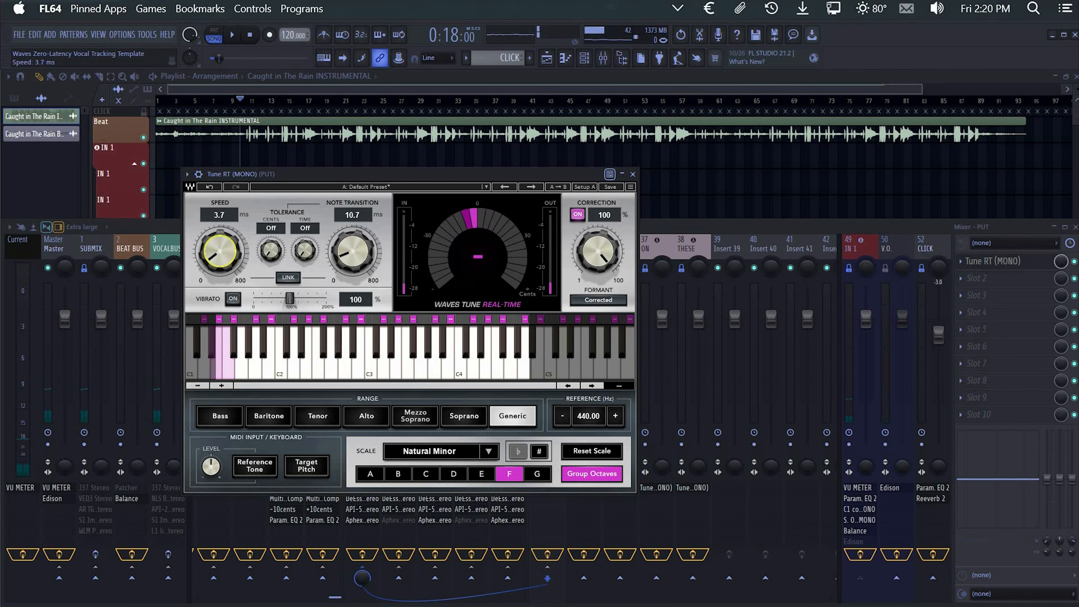
pyautogui.moveTo(353, 254); pyautogui.dragTo(353, 252)
pyautogui.click(230, 257)
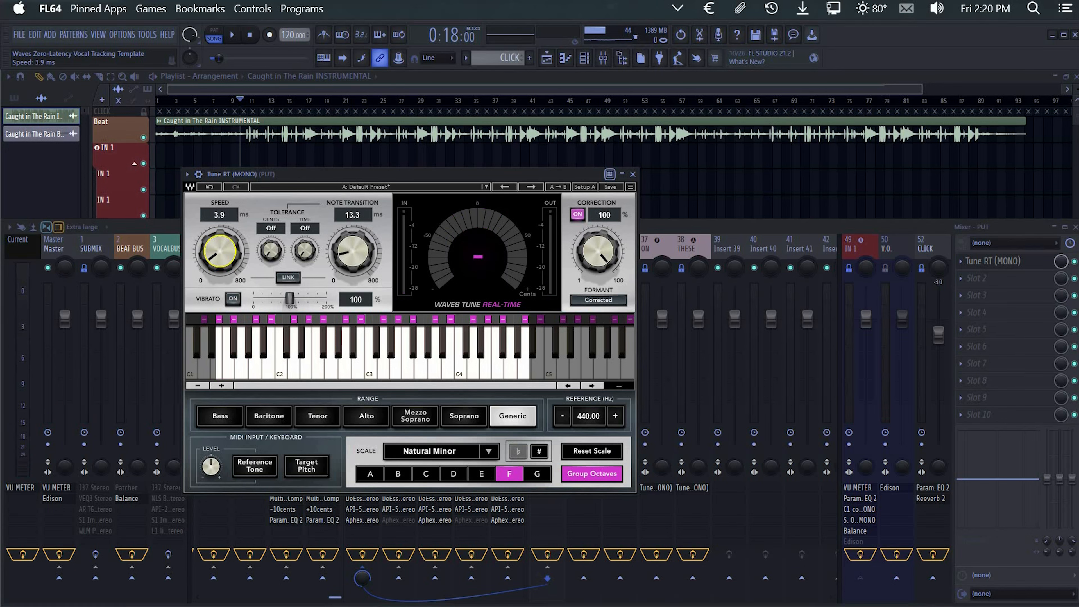
# Set Tune RT's Speed to 5.3 ms, raise its Note Transition, and close the plugin
pyautogui.moveTo(219, 251); pyautogui.dragTo(220, 243)
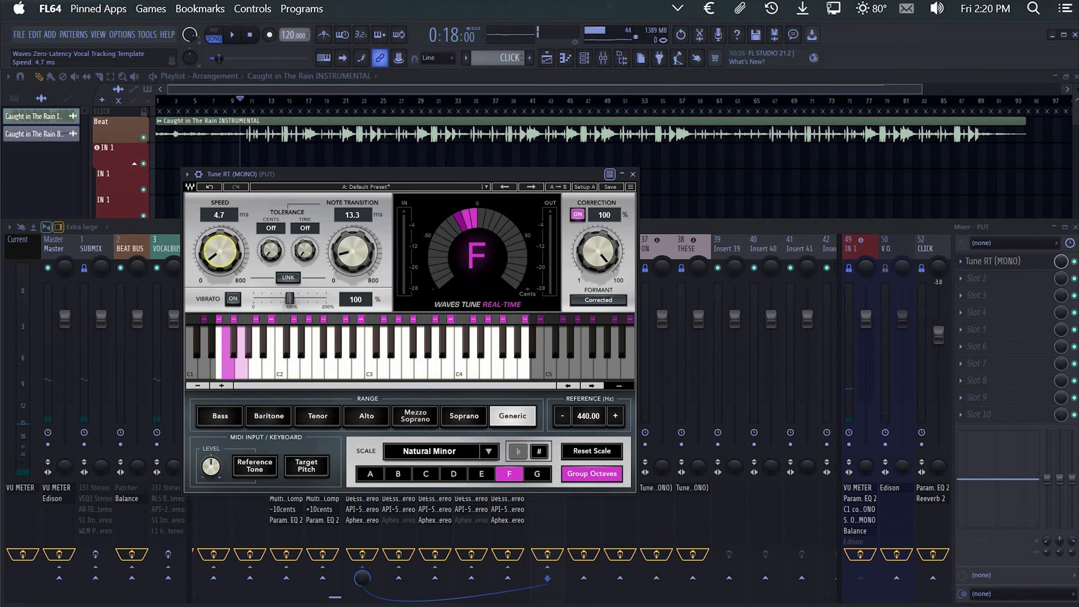
pyautogui.moveTo(353, 252); pyautogui.dragTo(353, 244)
pyautogui.moveTo(208, 261); pyautogui.dragTo(207, 264)
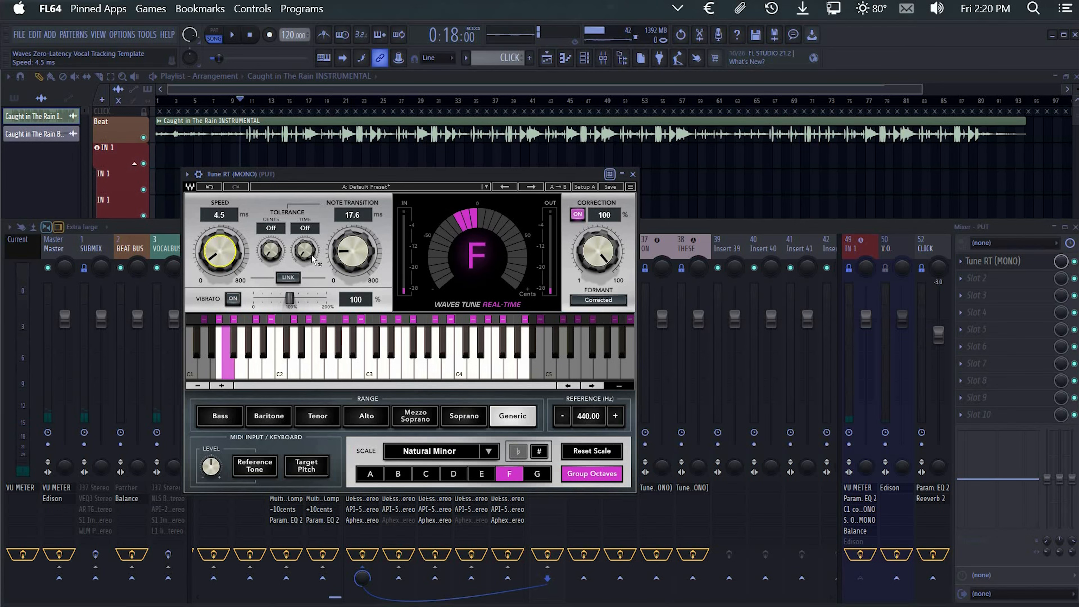
pyautogui.moveTo(352, 251); pyautogui.dragTo(353, 250)
pyautogui.moveTo(220, 251); pyautogui.dragTo(219, 252)
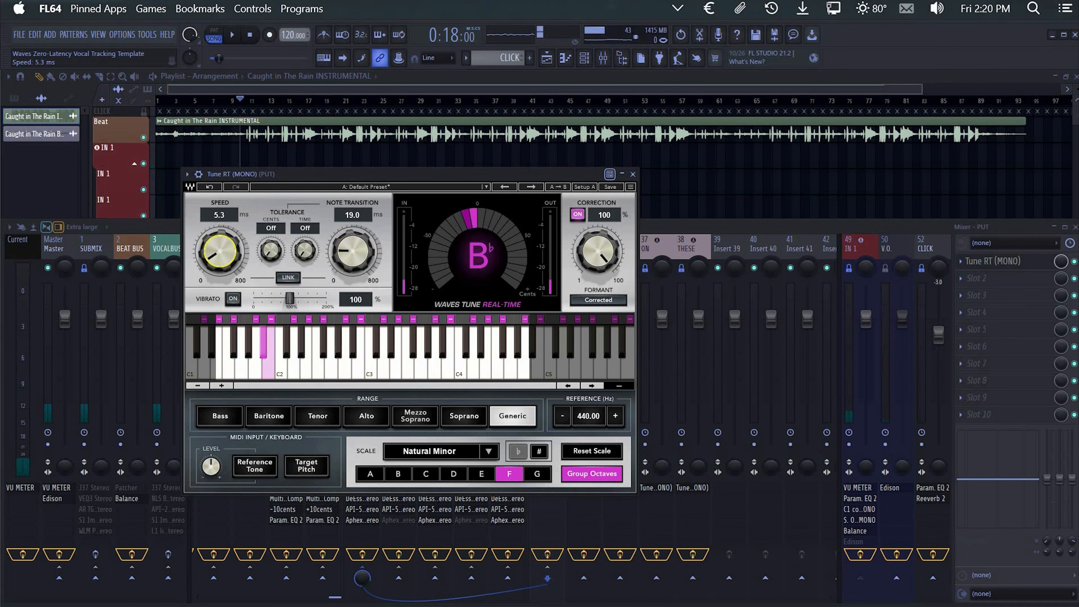
pyautogui.moveTo(353, 252); pyautogui.dragTo(353, 248)
pyautogui.click(633, 174)
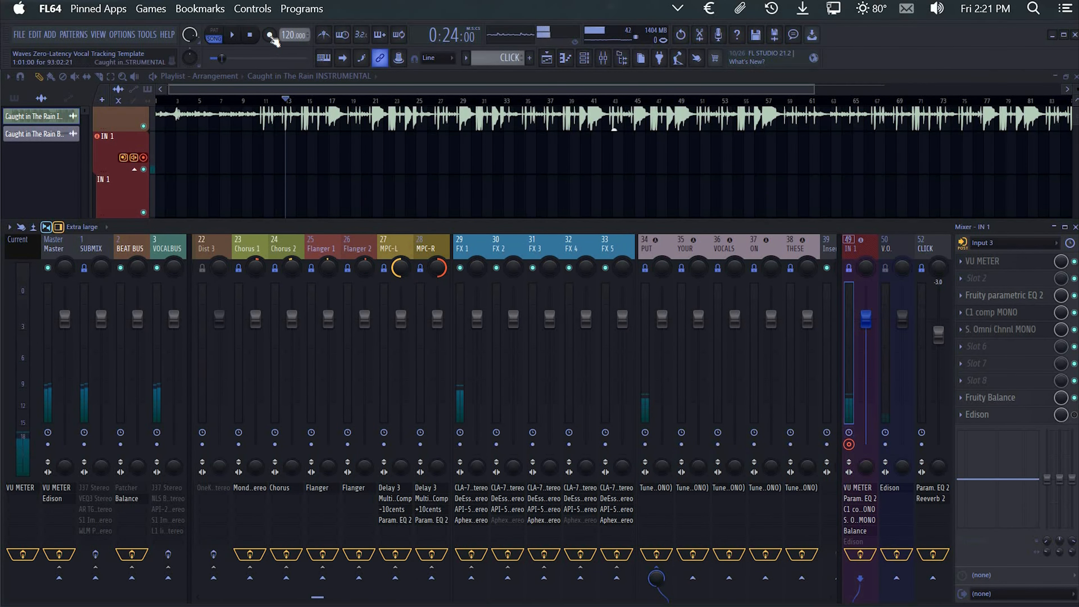
# Enable recording, hide the mixer, and record vocal takes on the IN 1 tracks starting around bars 11 and 14
pyautogui.click(269, 34)
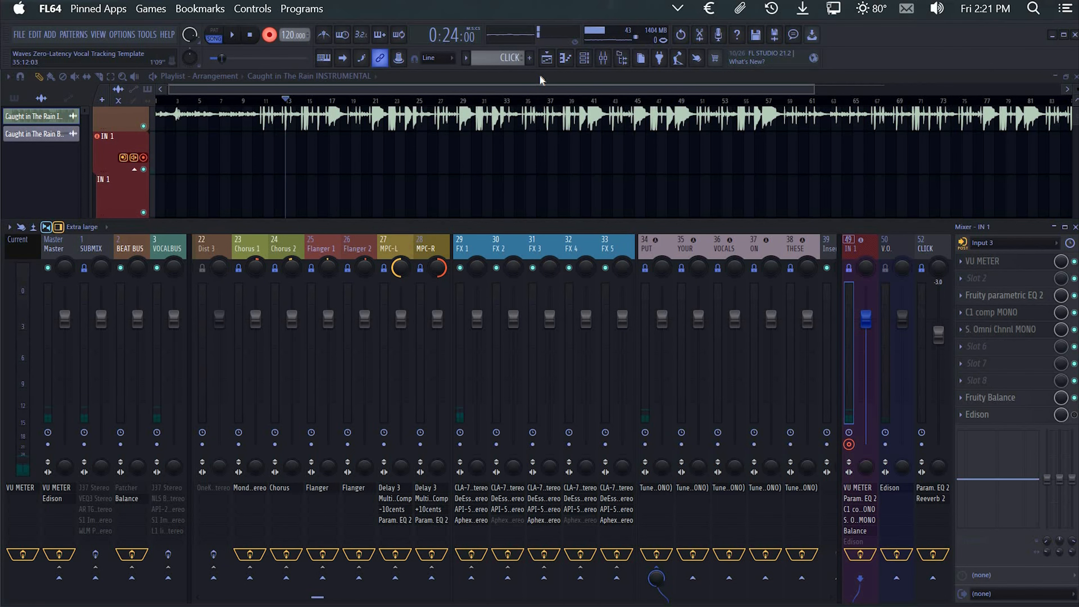
pyautogui.press('F9')
pyautogui.click(266, 101)
pyautogui.press('space')
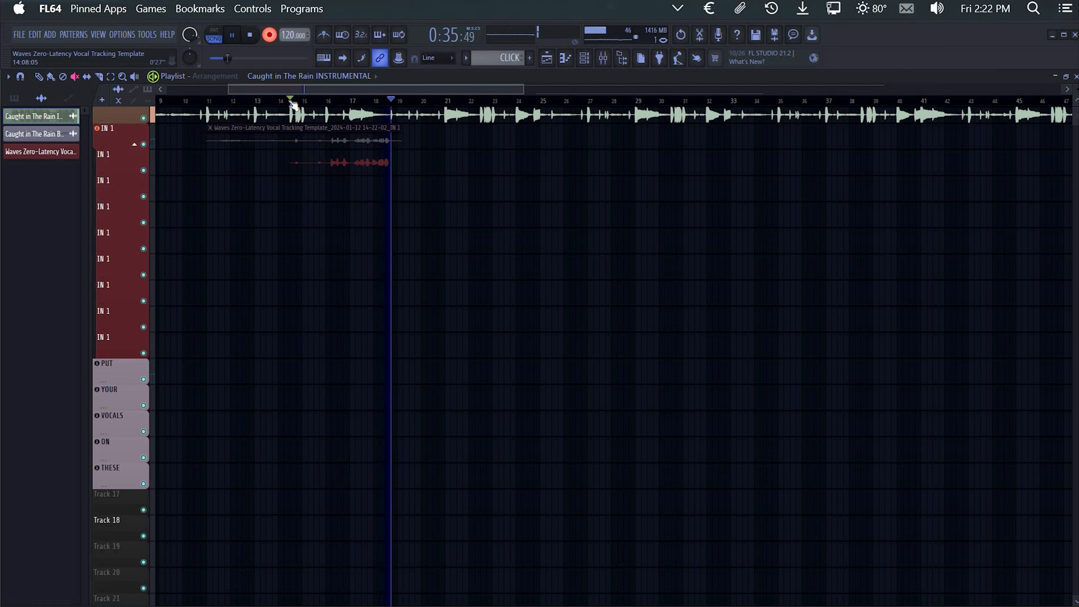
pyautogui.press('space')
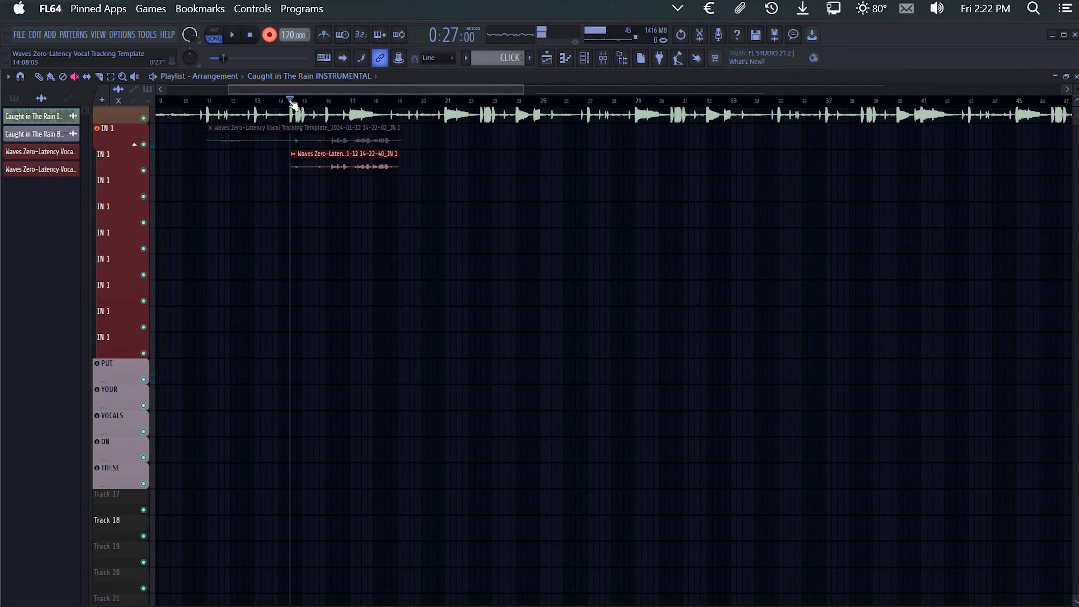
# Record further IN 1 takes from around bars 14 and 16, disable recording, and play back the latest take
pyautogui.click(339, 156)
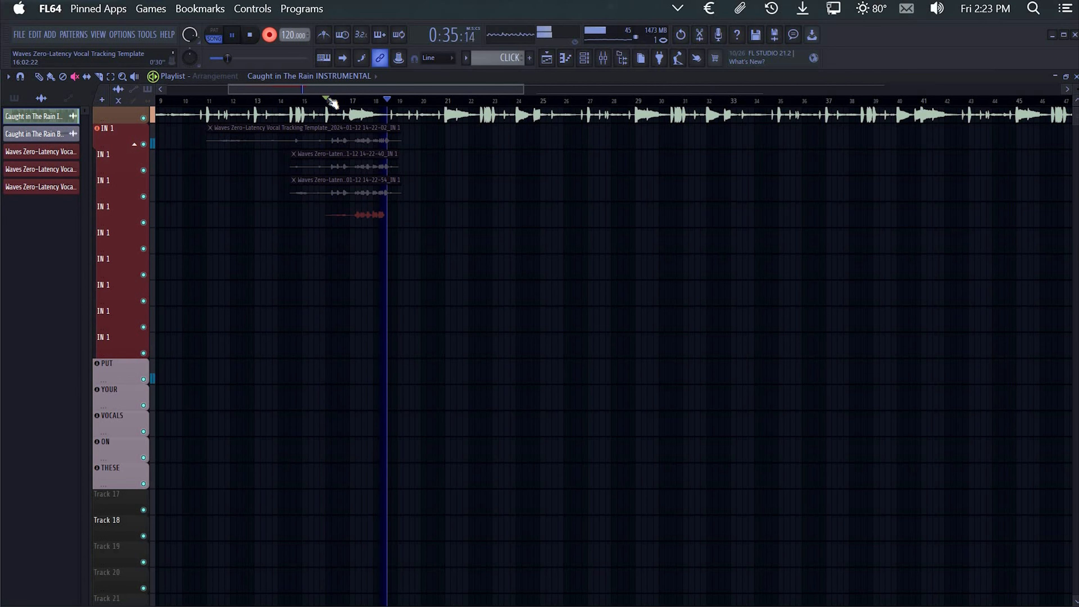
pyautogui.press('space')
pyautogui.press('space')
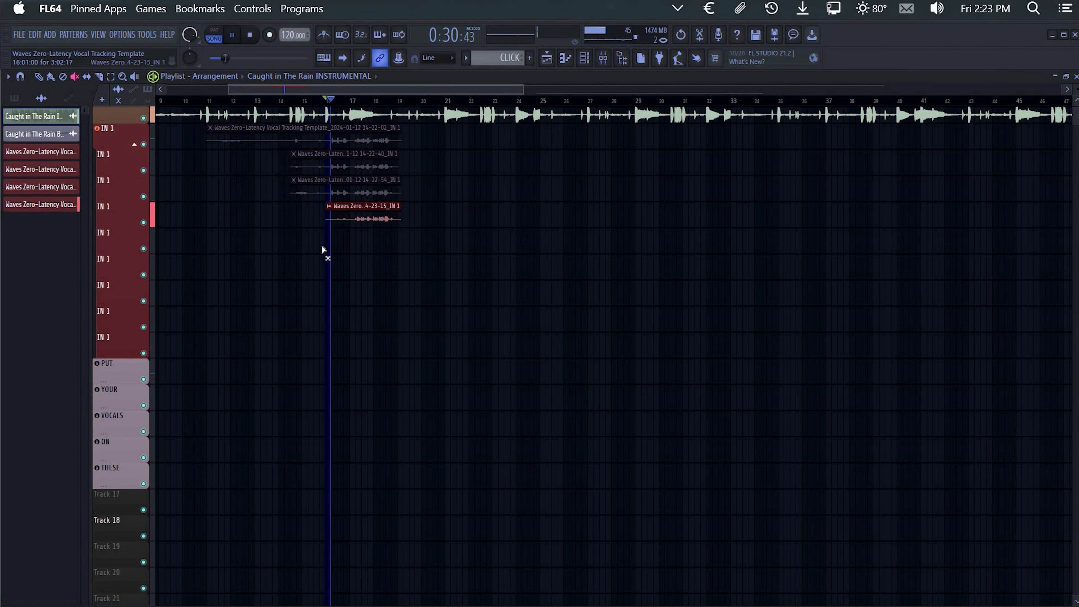
pyautogui.scroll(2, 343, 240)
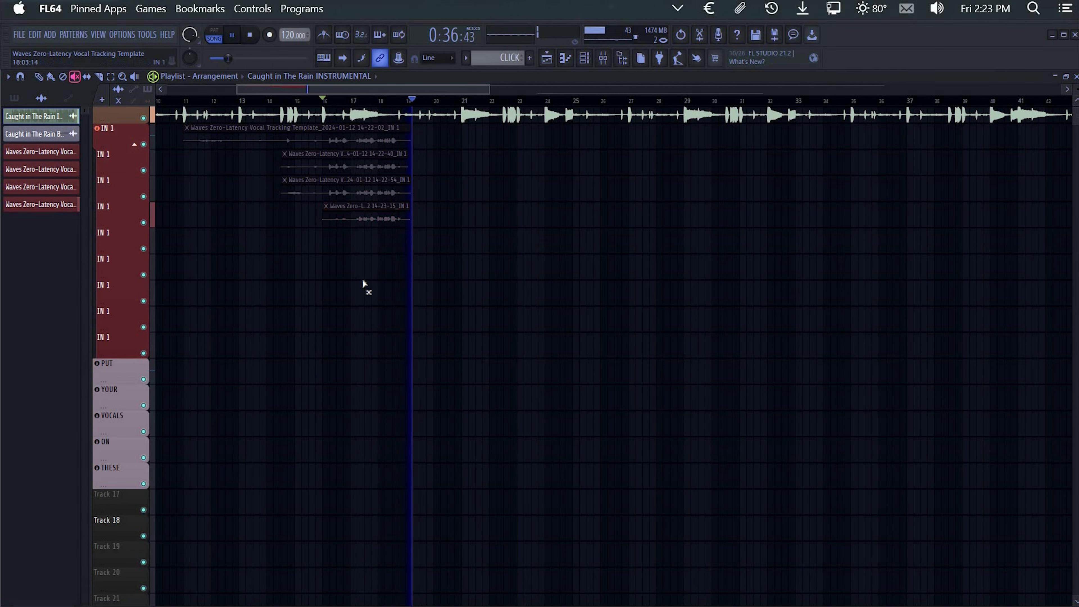
pyautogui.press('space')
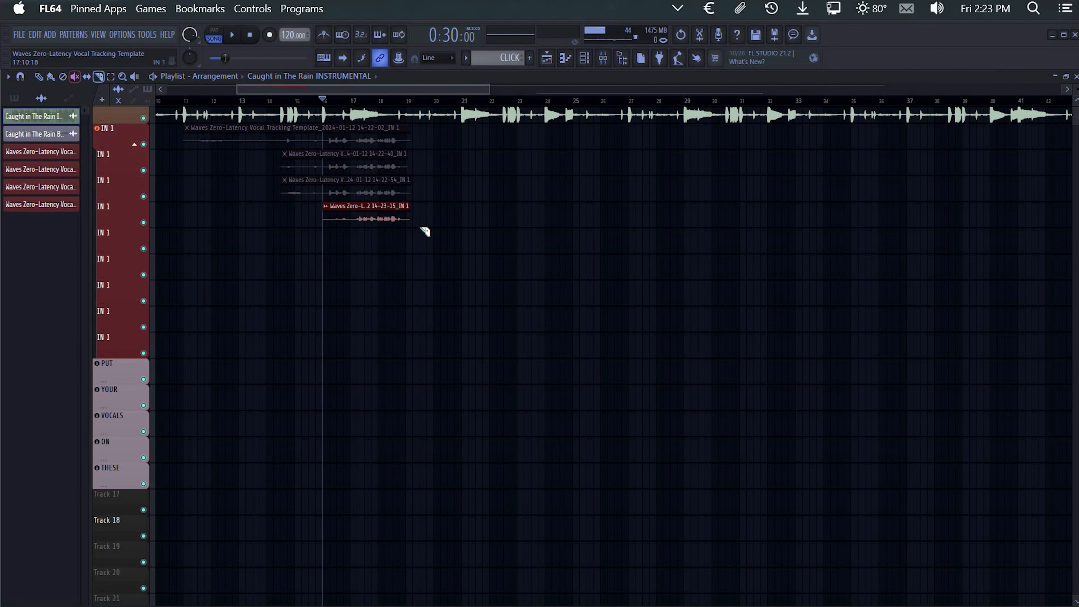
# Slice the first and fourth vocal takes just before bar 18, keeping the first take active before the cut and the fourth after it
pyautogui.keyDown('ctrl'); pyautogui.scroll(6, 422, 232); pyautogui.keyUp('ctrl')
pyautogui.scroll(1, 385, 225)
pyautogui.moveTo(393, 256)
pyautogui.mouseDown()
pyautogui.moveTo(393, 224)
pyautogui.moveTo(381, 217)
pyautogui.mouseUp()
pyautogui.scroll(-4, 371, 214)
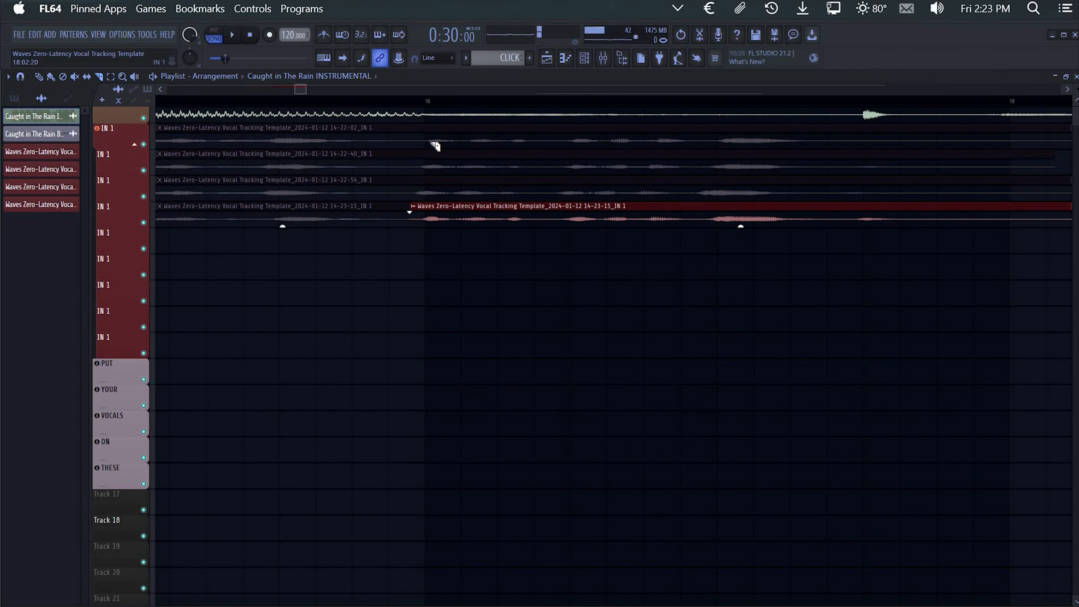
pyautogui.hscroll(-2, 439, 145)
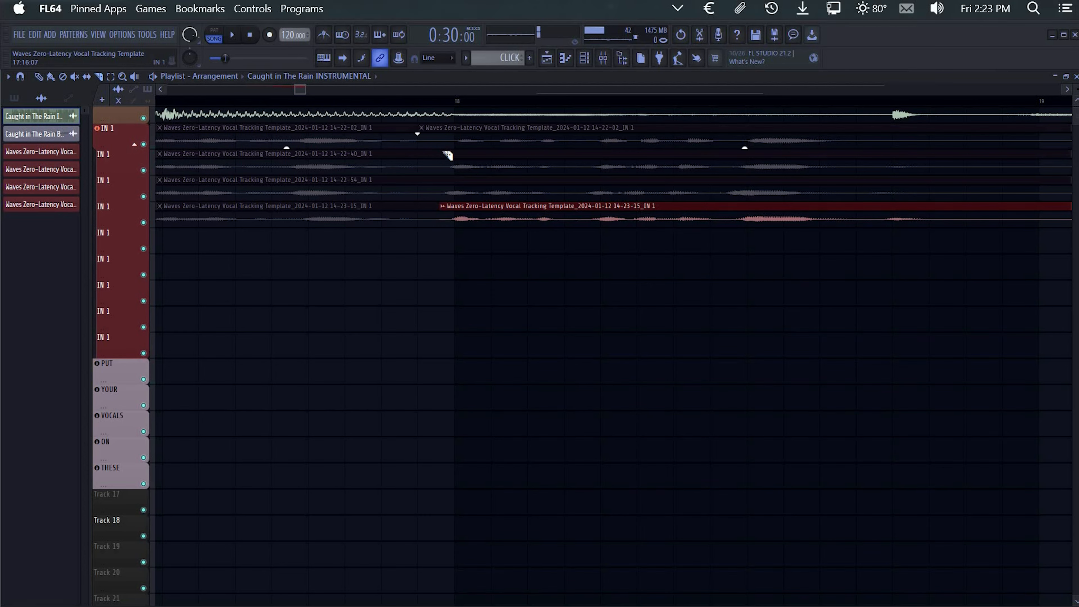
pyautogui.scroll(-6, 448, 139)
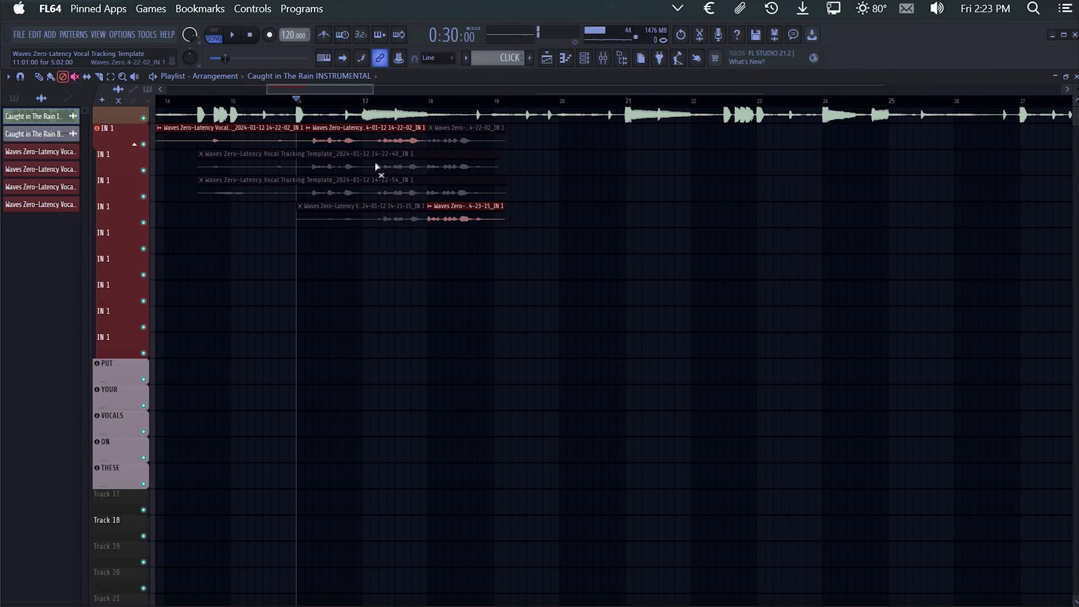
# Play the combined first and fourth takes from bar 16 to check the comp
pyautogui.press('space')
pyautogui.scroll(1, 450, 223)
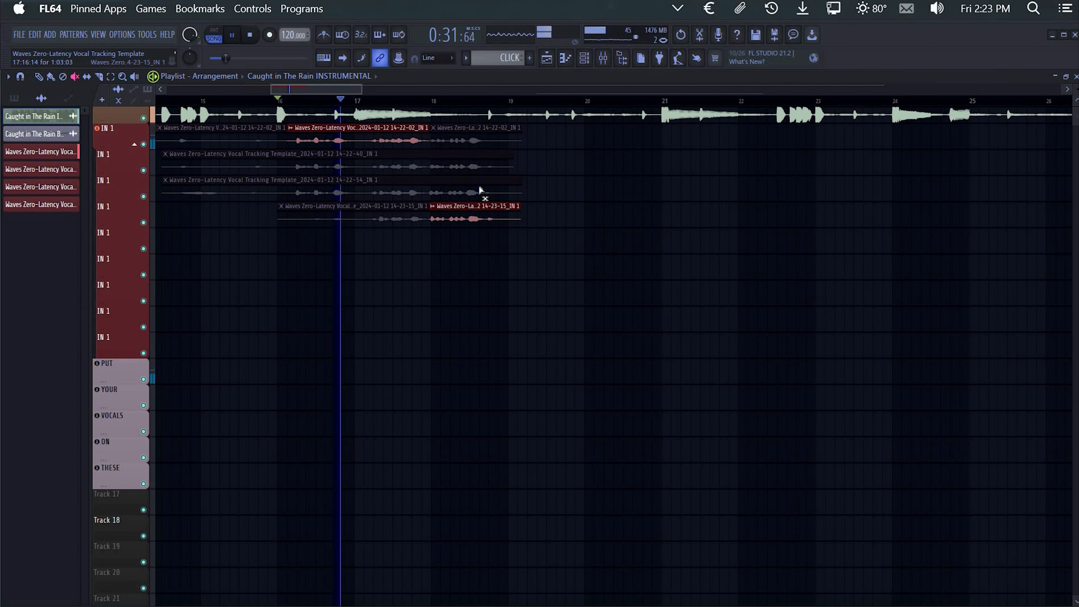
pyautogui.scroll(-3, 480, 192)
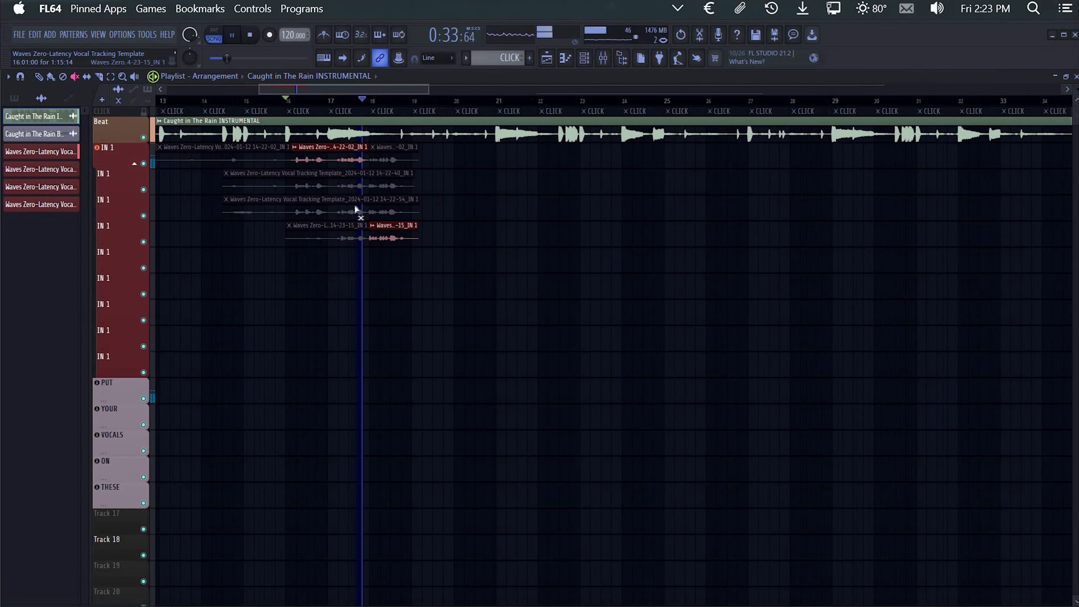
pyautogui.scroll(3, 340, 172)
pyautogui.press('space')
# Switch the comp from the first take to the second, slice the second take at bar 16, and mute its earlier part
pyautogui.click(265, 161)
pyautogui.click(265, 184)
pyautogui.press('space')
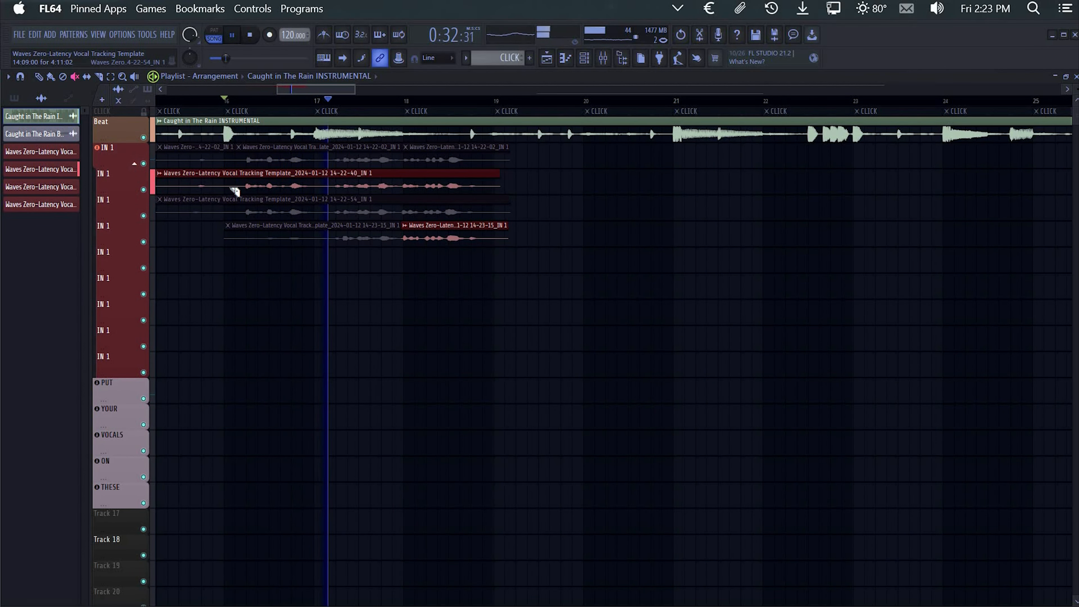
pyautogui.moveTo(220, 188); pyautogui.dragTo(251, 196)
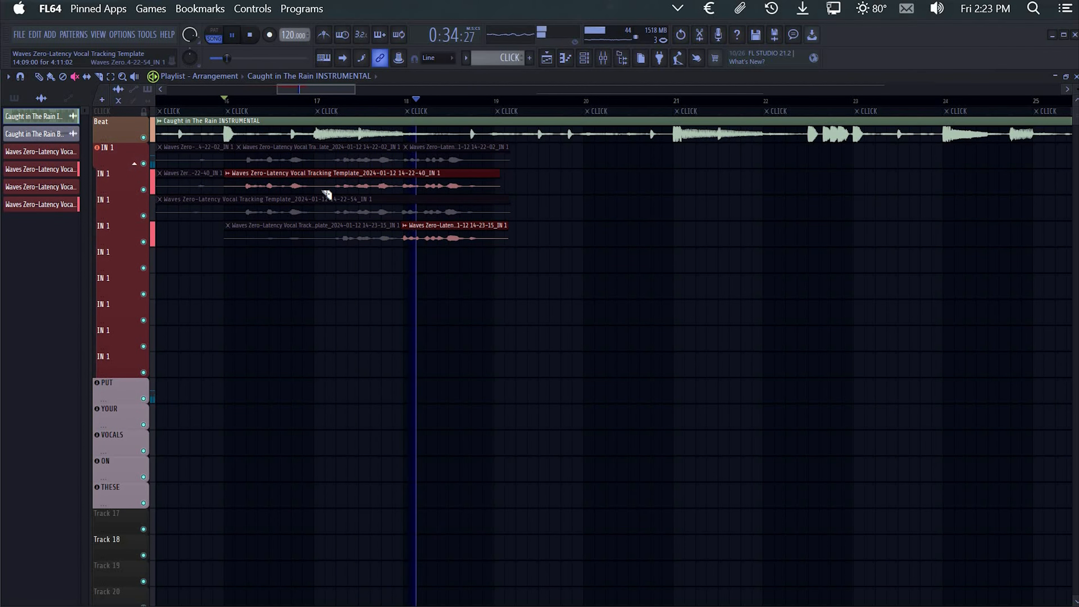
# Undo the second take's rough cut at bar 18, slice it precisely just before that bar, and mute the remainder
pyautogui.hotkey('ctrl', 'z')
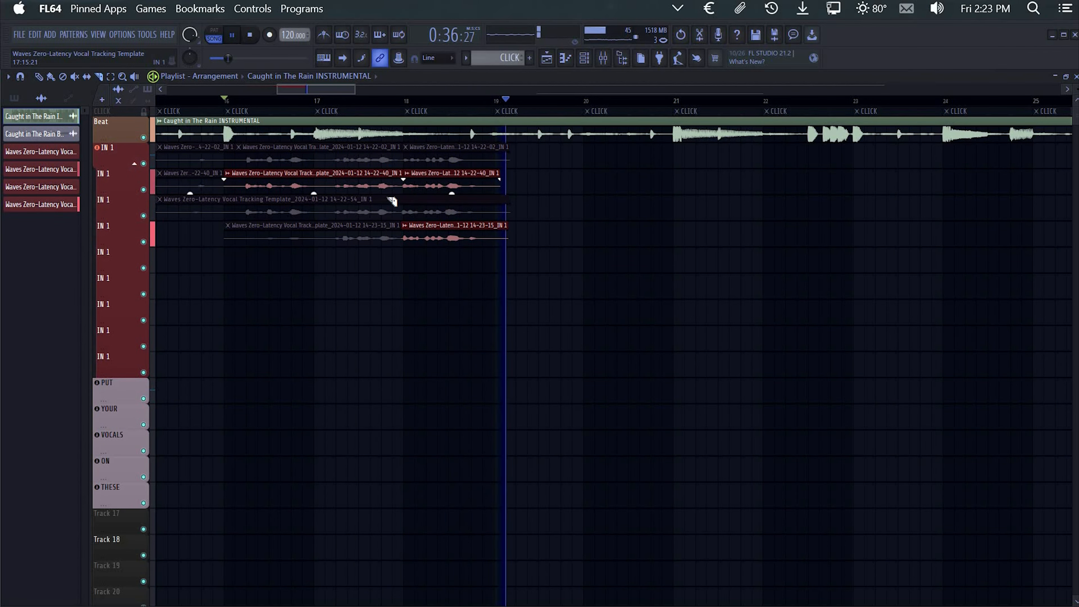
pyautogui.scroll(3, 396, 195)
pyautogui.press('space')
pyautogui.scroll(2, 379, 190)
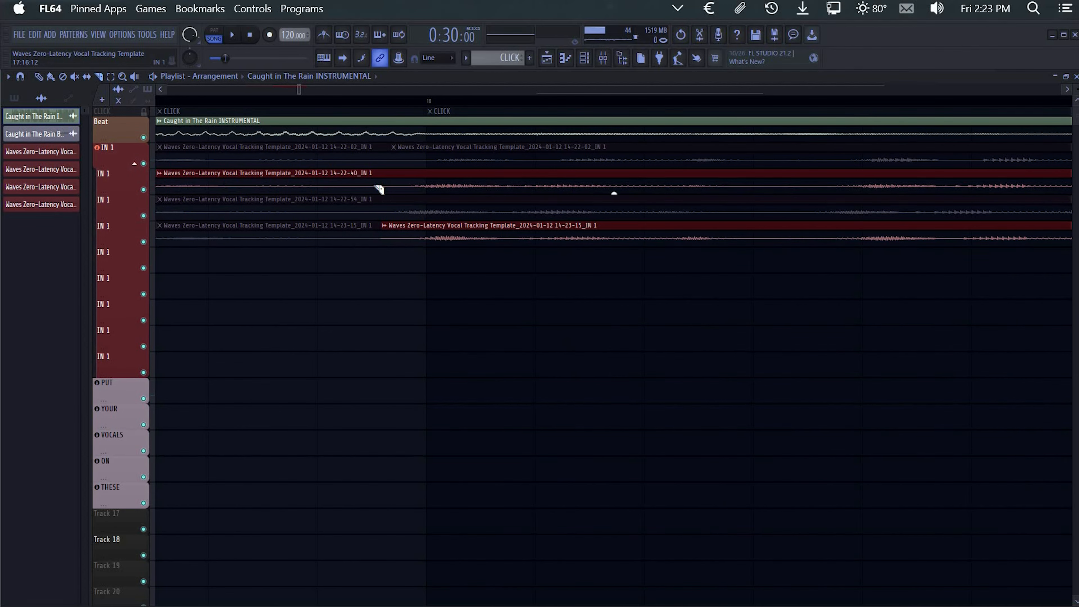
pyautogui.moveTo(380, 190); pyautogui.dragTo(464, 219)
pyautogui.scroll(-5, 478, 212)
pyautogui.press('t')
pyautogui.click(465, 186)
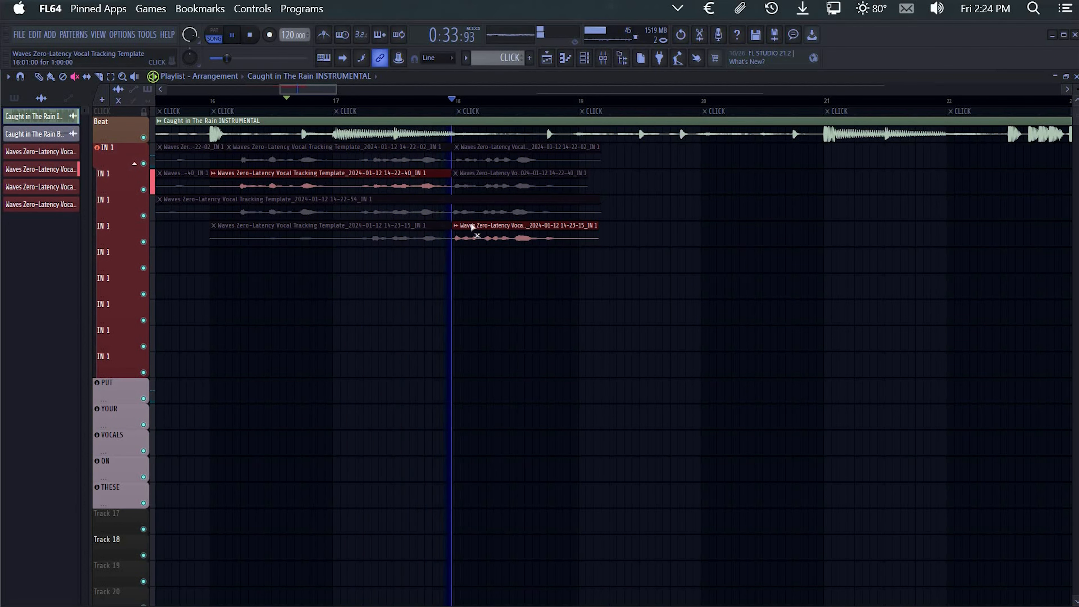
# Extend the second take's active clip to slightly overlap the fourth take's clip before bar 18, with a short fade-out
pyautogui.scroll(4, 663, 242)
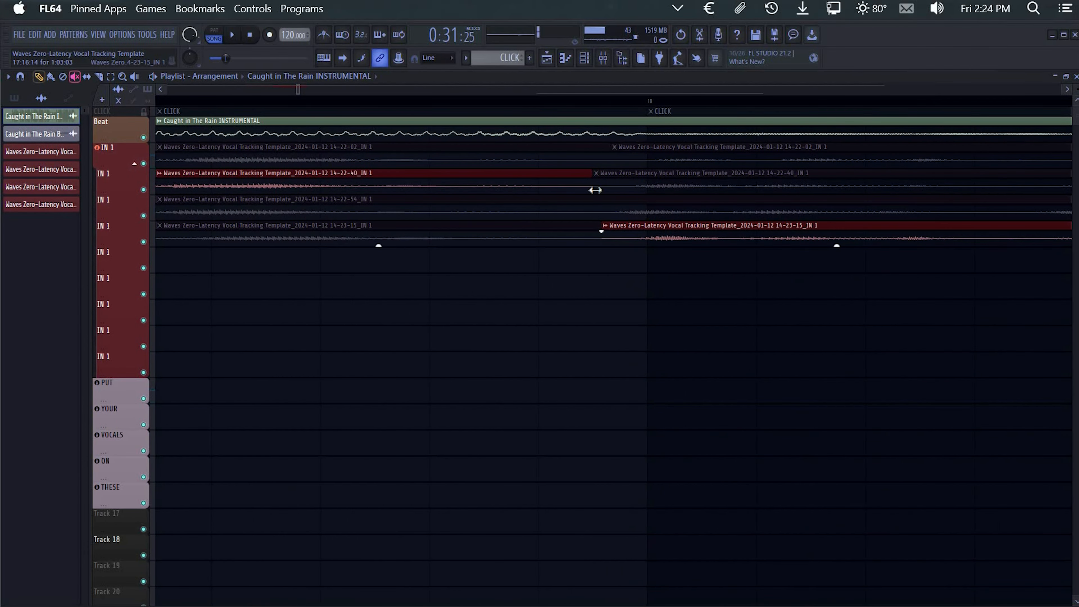
pyautogui.moveTo(601, 188); pyautogui.dragTo(669, 188)
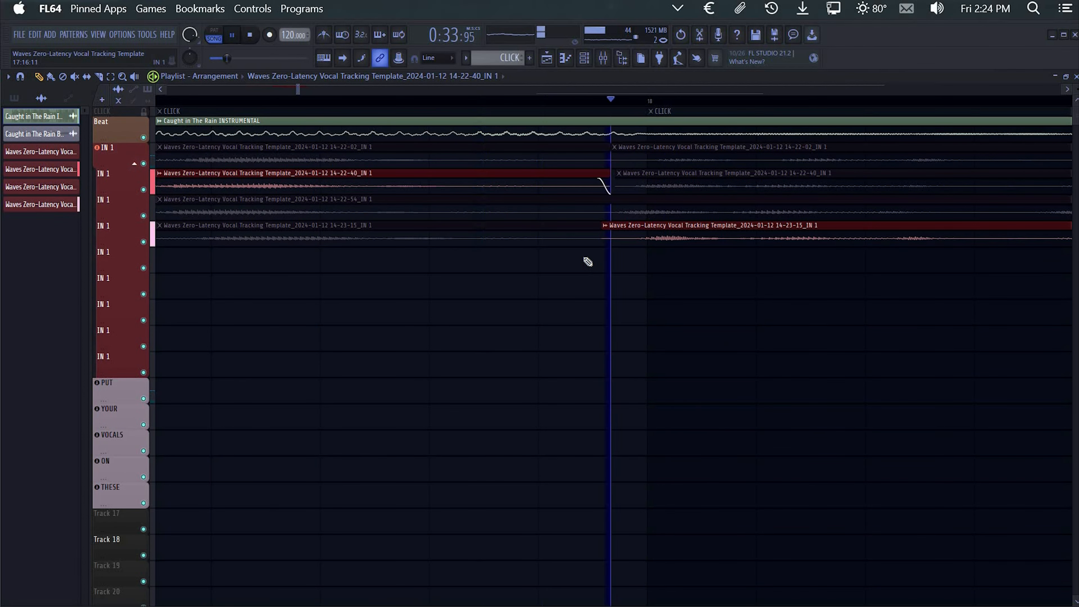
pyautogui.scroll(-5, 488, 235)
pyautogui.scroll(4, 547, 233)
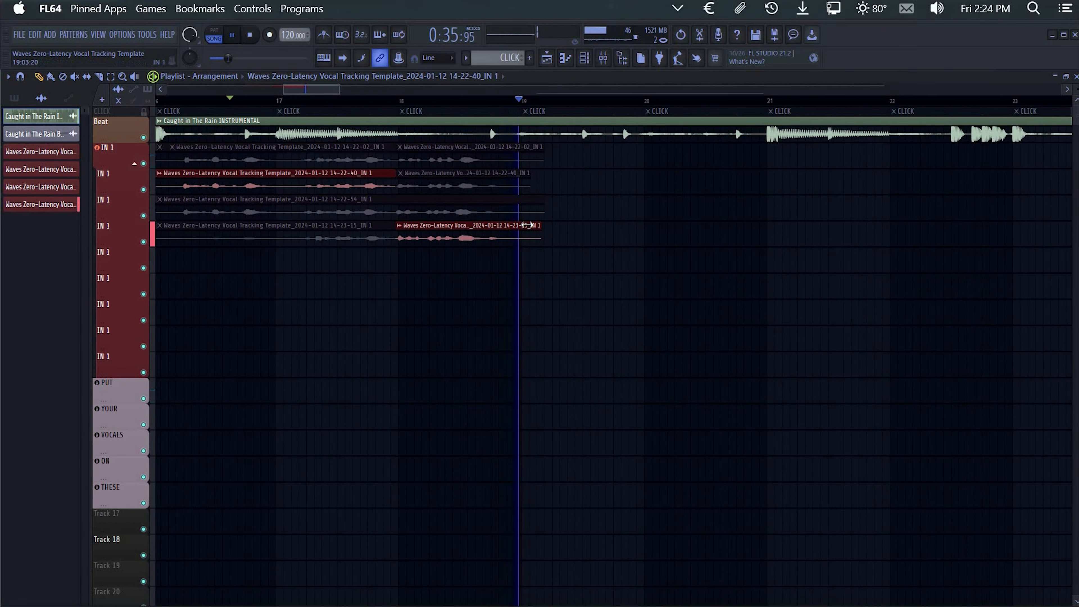
# Stop playback and trim the end of the fourth take's active clip to about bar 19
pyautogui.press('space')
pyautogui.moveTo(541, 234); pyautogui.dragTo(518, 234)
pyautogui.scroll(-3, 382, 195)
# Move both active vocal clips onto the PUT track, making each clip unique and routing it to that track
pyautogui.keyDown('alt'); pyautogui.scroll(-3, 352, 163); pyautogui.keyUp('alt')
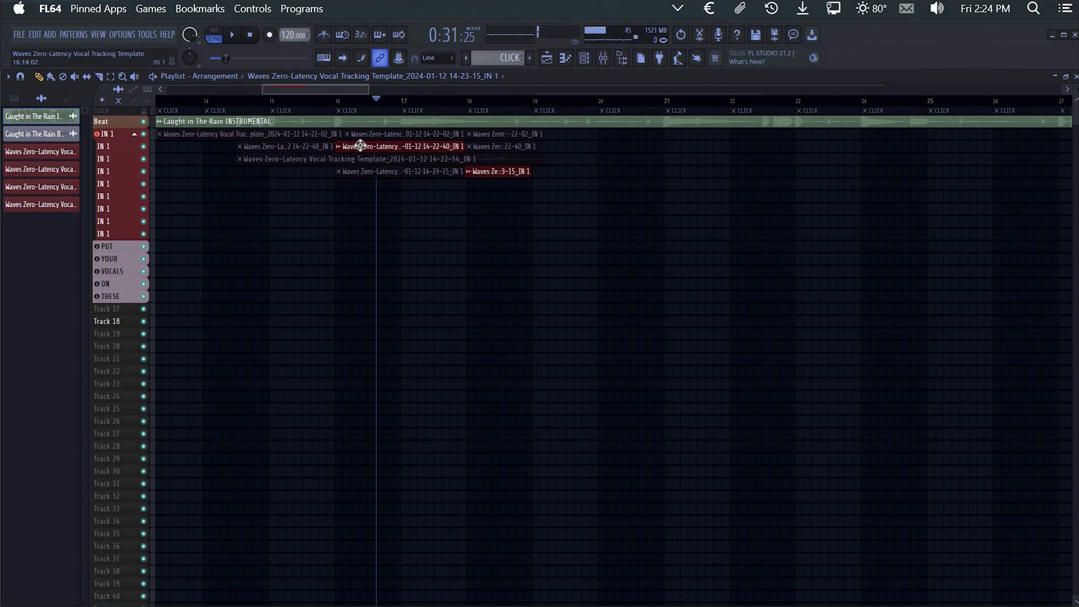
pyautogui.moveTo(361, 231); pyautogui.dragTo(362, 252)
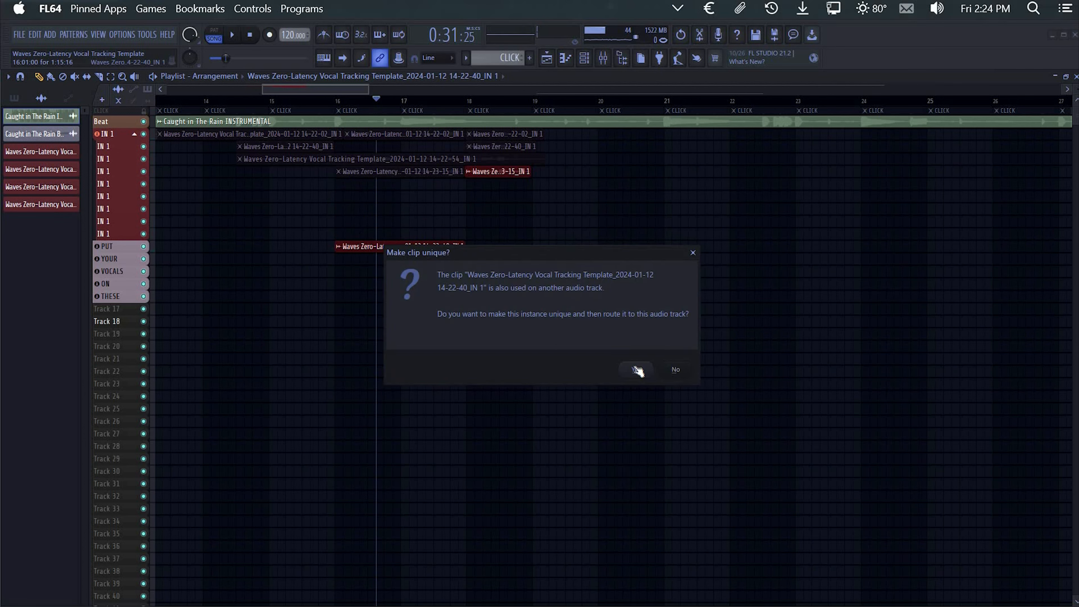
pyautogui.press('Return')
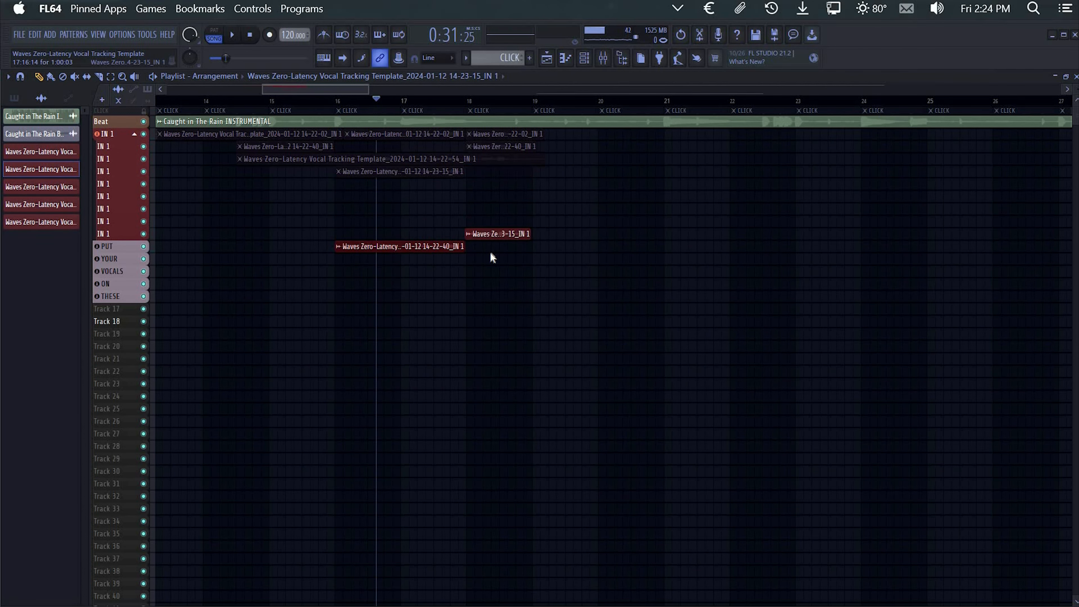
pyautogui.press('Return')
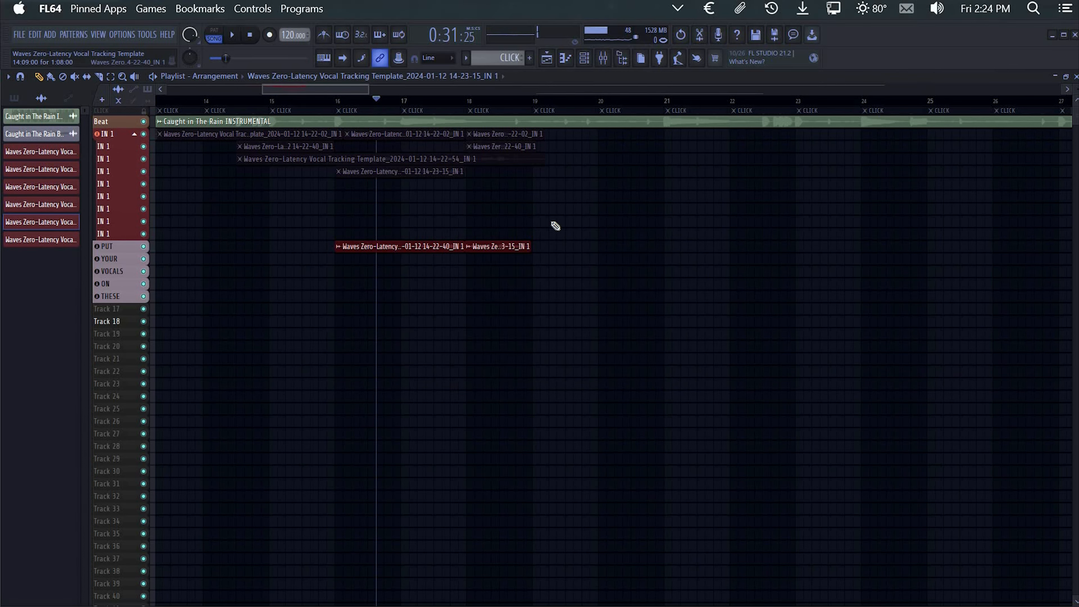
# Show the mixer to review the IN 1 and PUT channels, and return to the full playlist
pyautogui.click(606, 62)
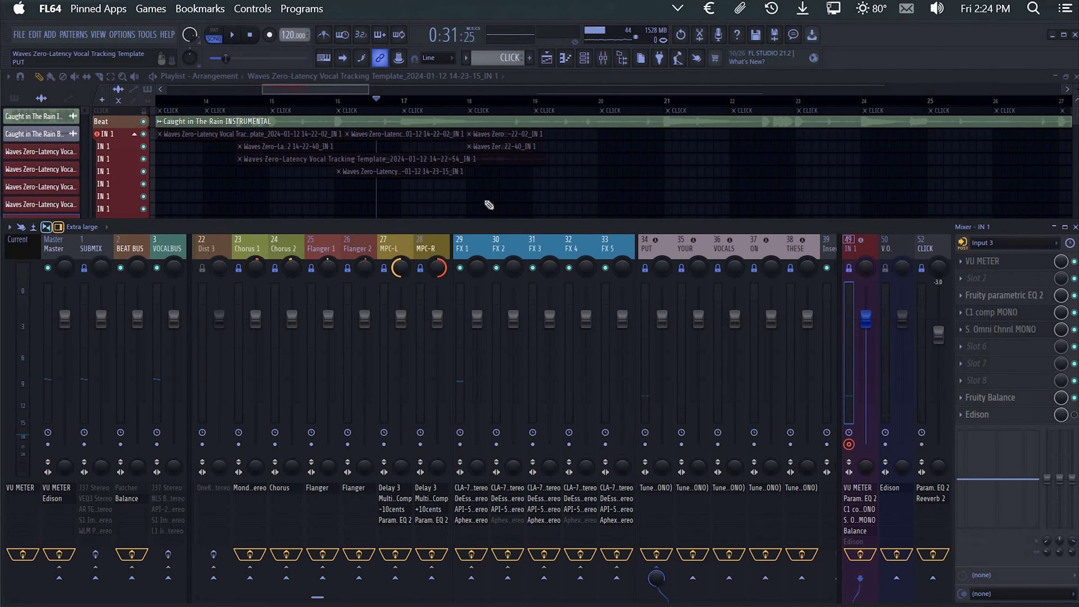
pyautogui.press('F9')
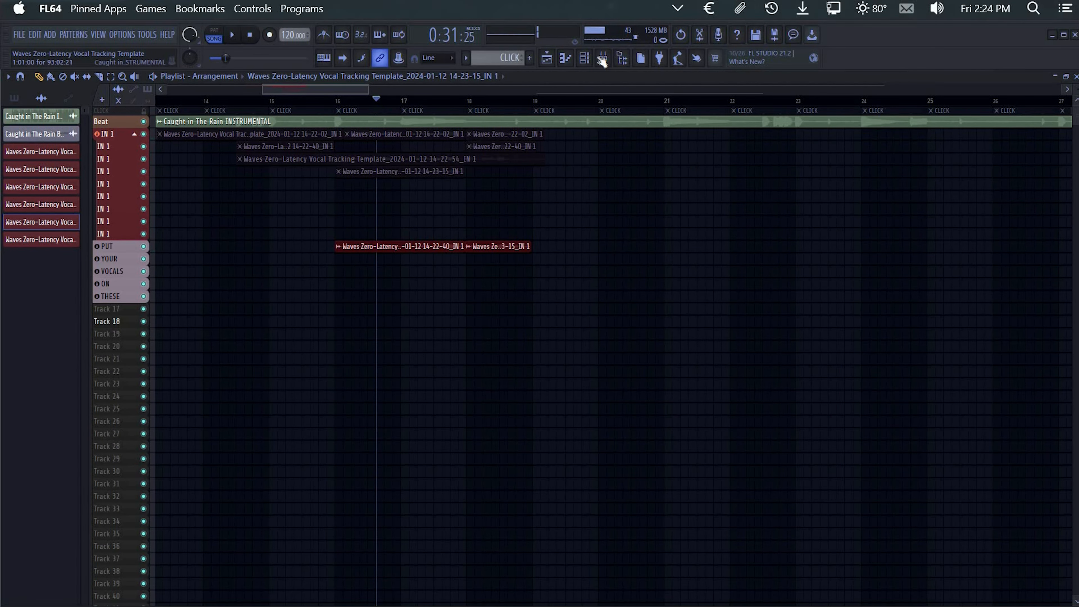
pyautogui.press('F9')
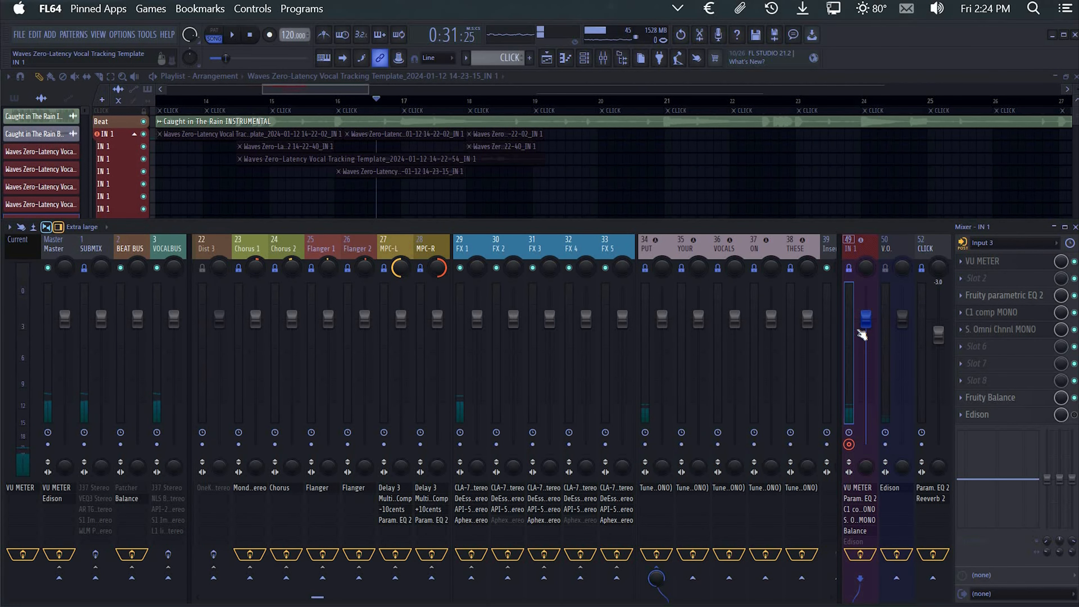
pyautogui.press('F9')
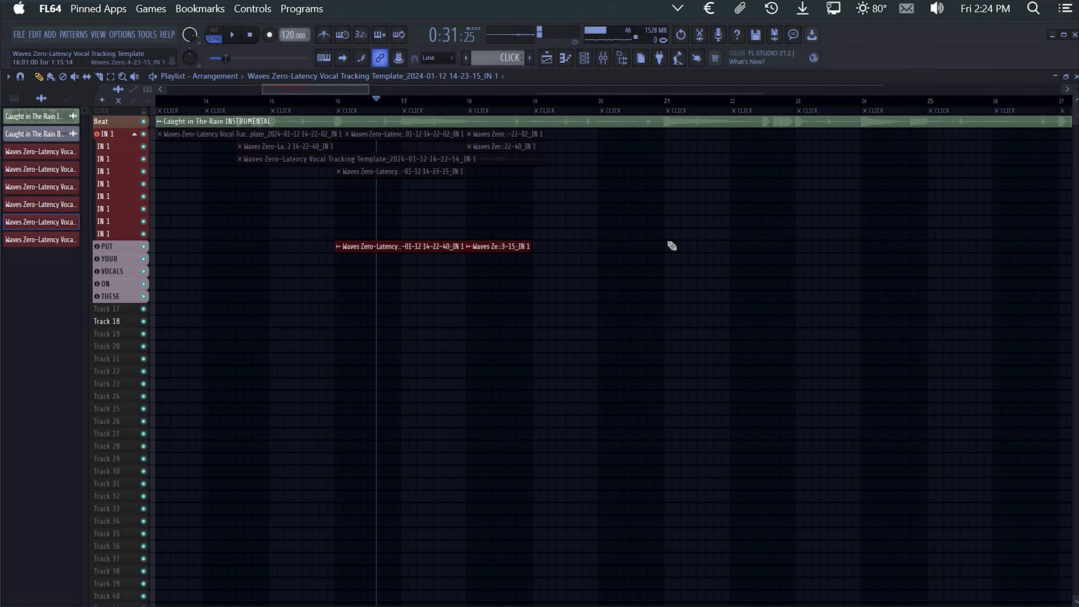
# Play the comped vocal on the PUT track from bar 17 over the beat
pyautogui.scroll(-1, 460, 224)
pyautogui.scroll(1, 362, 170)
pyautogui.scroll(-1, 263, 198)
pyautogui.scroll(2, 272, 178)
pyautogui.click(298, 101)
pyautogui.press('space')
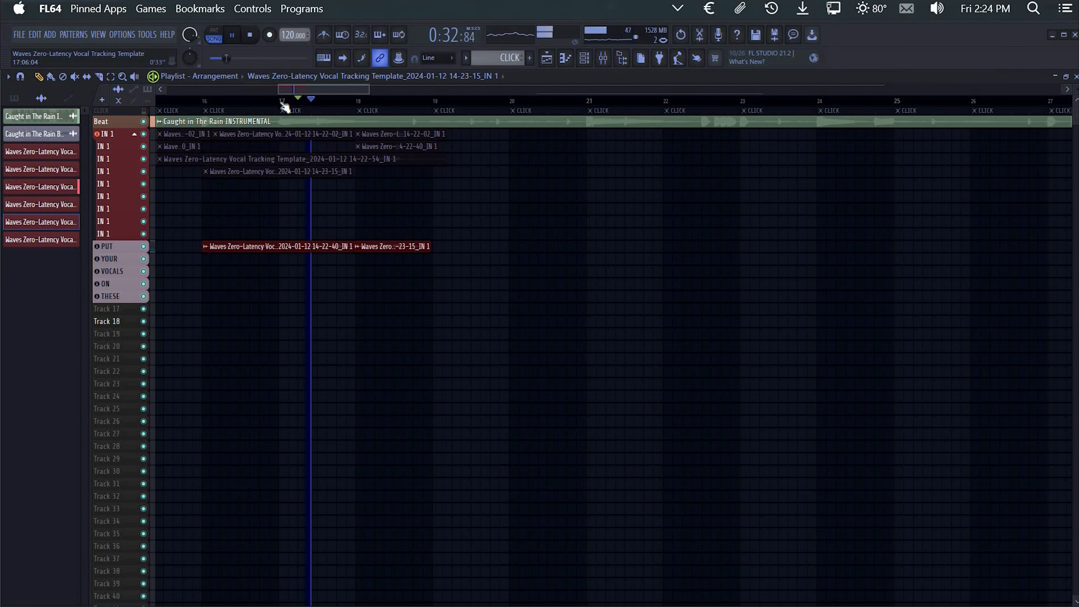
pyautogui.click(281, 102)
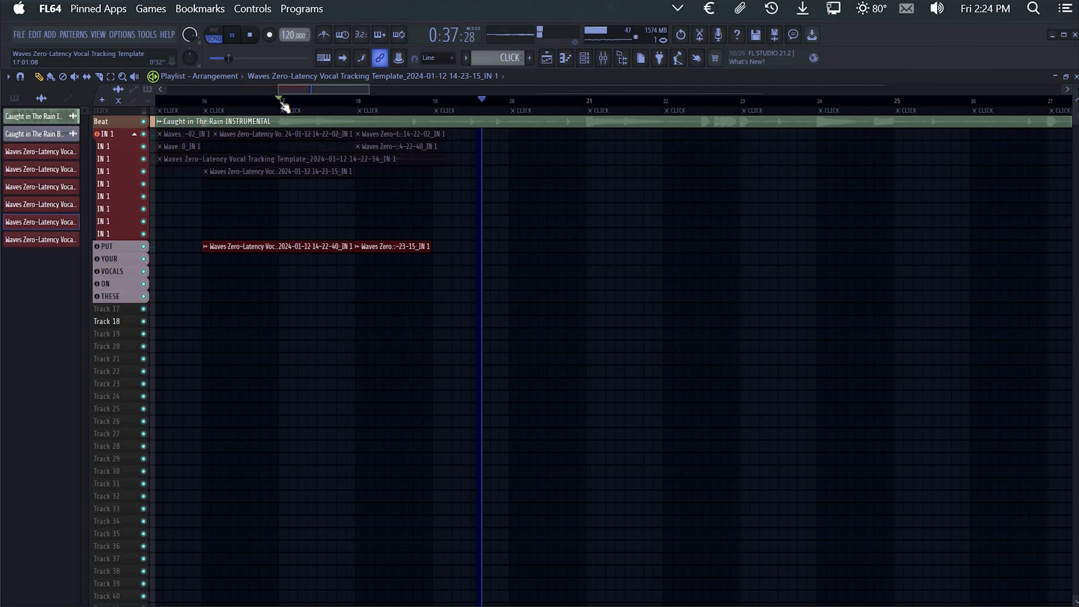
pyautogui.press('space')
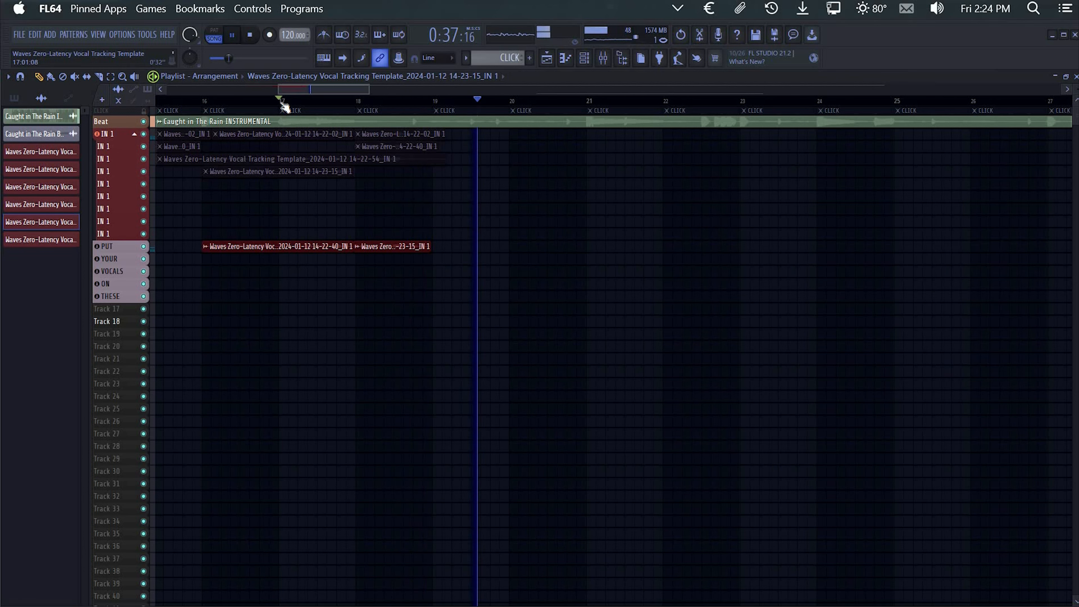
# Record a new vocal take on the IN 1 track from bar 18 and play it back
pyautogui.click(282, 104)
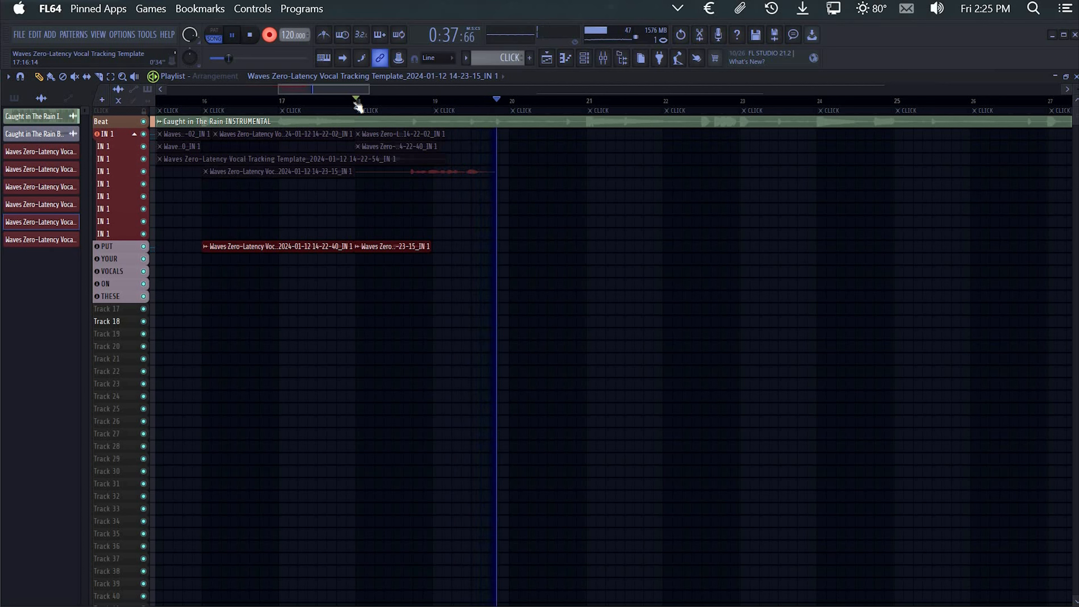
pyautogui.press('space')
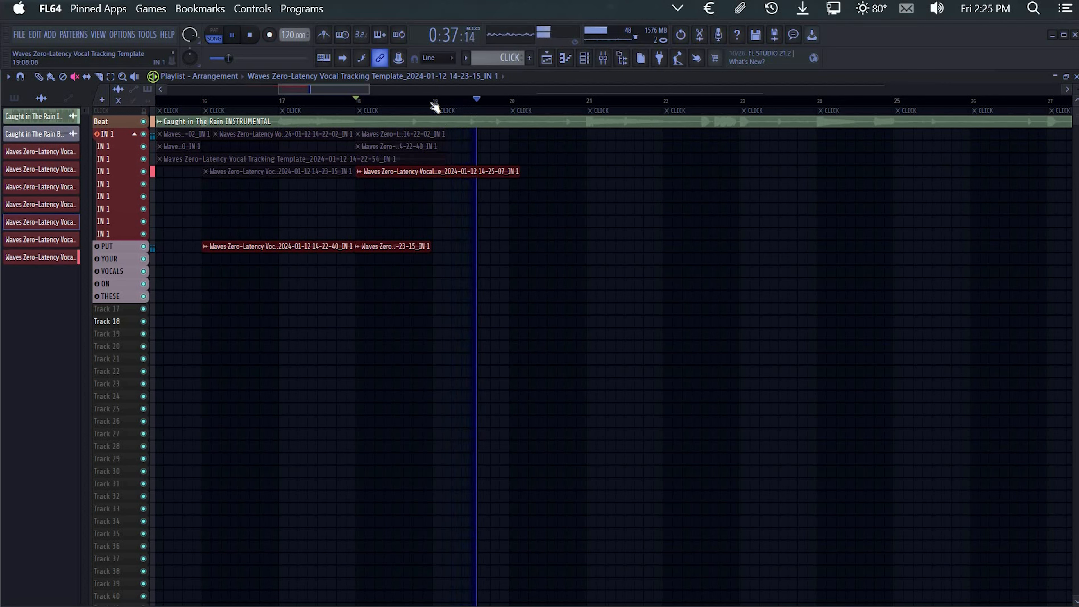
pyautogui.press('space')
# Record a follow-up take on the IN 1 track, starting late in bar 18
pyautogui.click(412, 99)
pyautogui.press('r')
pyautogui.press('space')
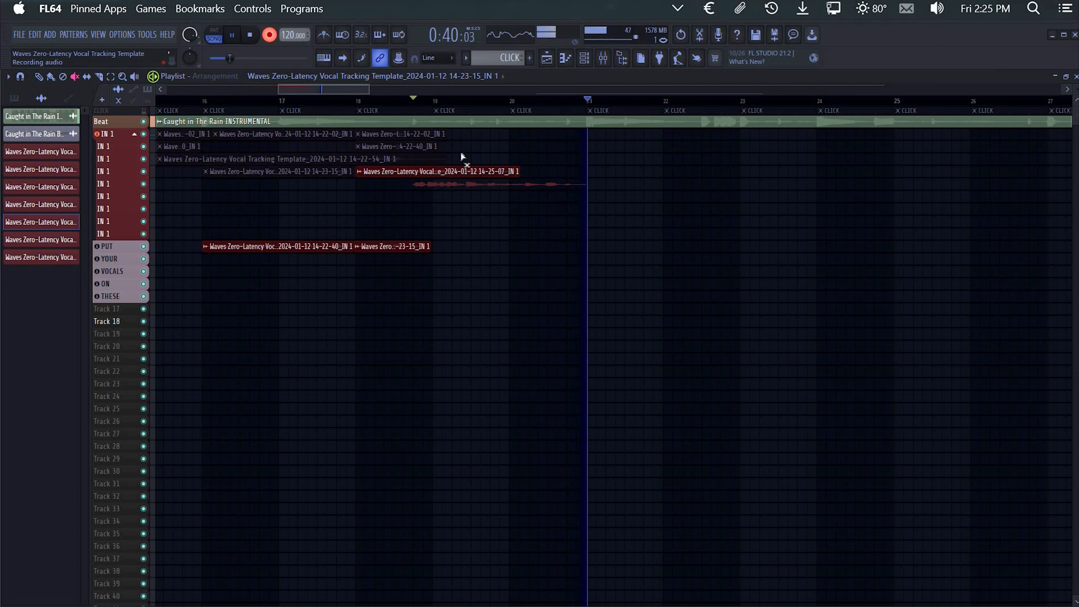
pyautogui.press('space')
# Trim the silence before the phrase in the bar 18 take and move both new takes onto the PUT track
pyautogui.scroll(3, 477, 216)
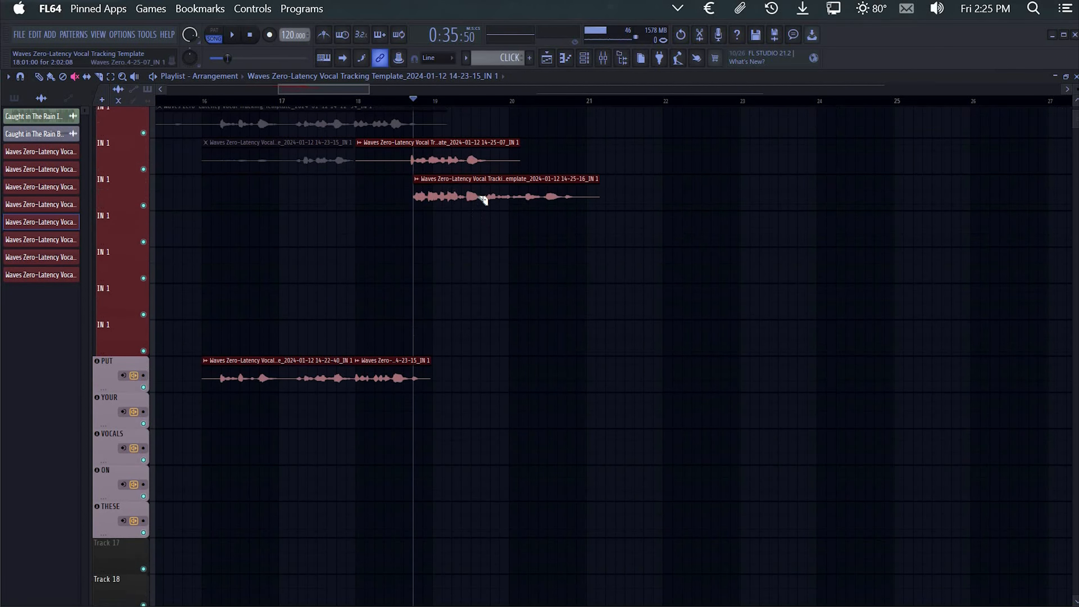
pyautogui.scroll(2, 479, 192)
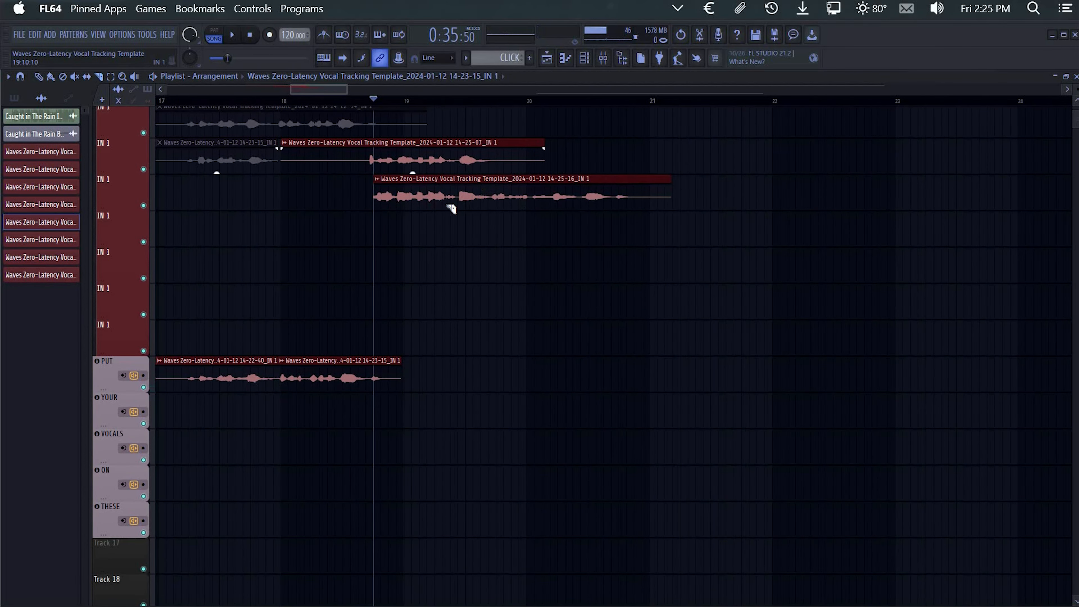
pyautogui.scroll(8, 386, 179)
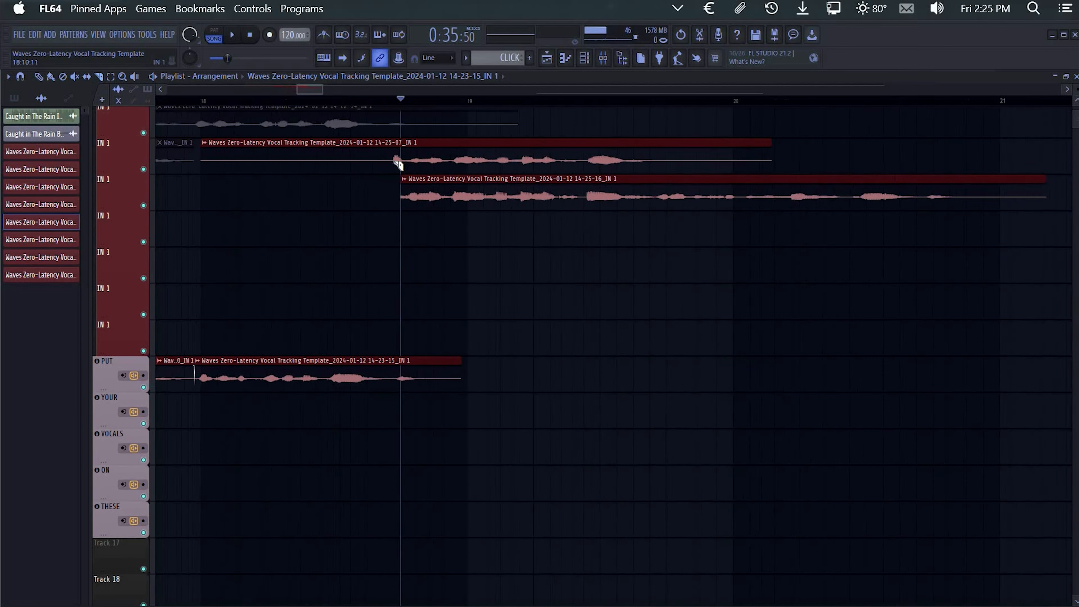
pyautogui.rightClick(362, 162)
pyautogui.scroll(-5, 719, 168)
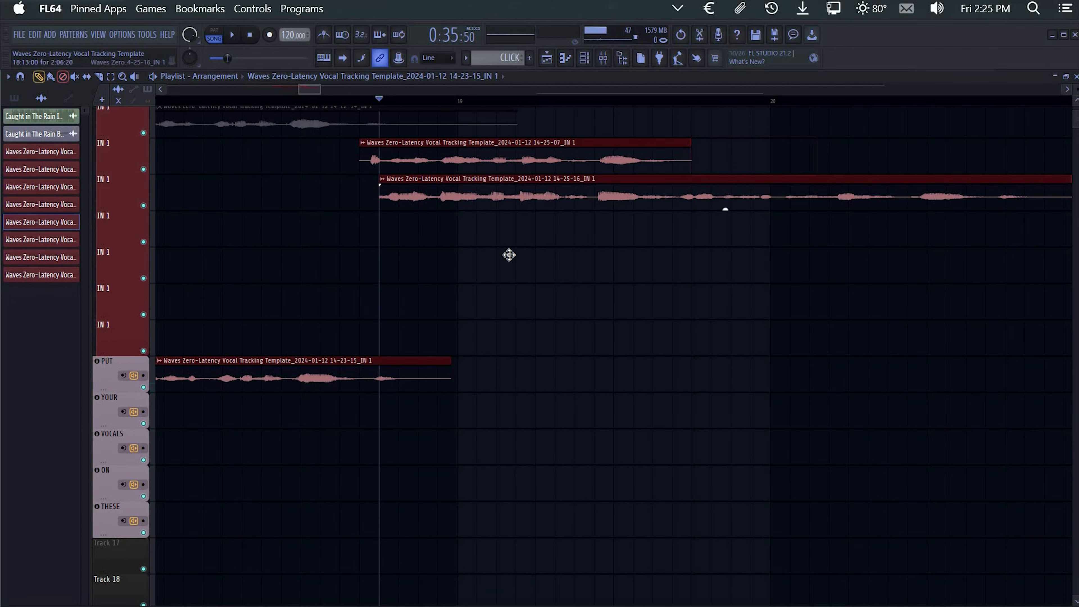
pyautogui.moveTo(513, 340); pyautogui.dragTo(492, 367)
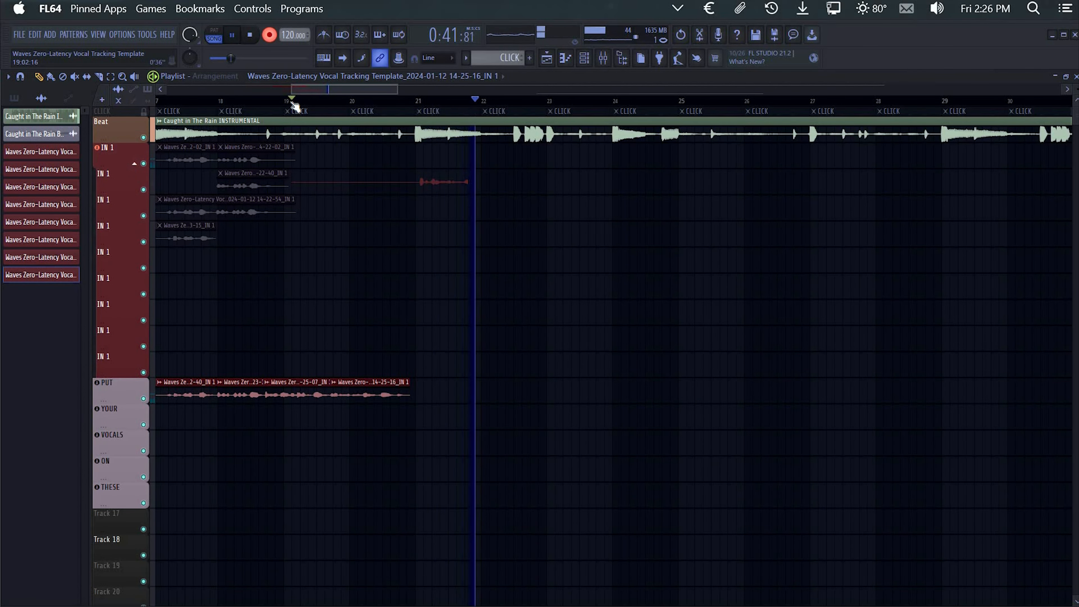
# Record two takes of the bar 21 line with a lead-in from bar 19, muting the first one
pyautogui.press('space')
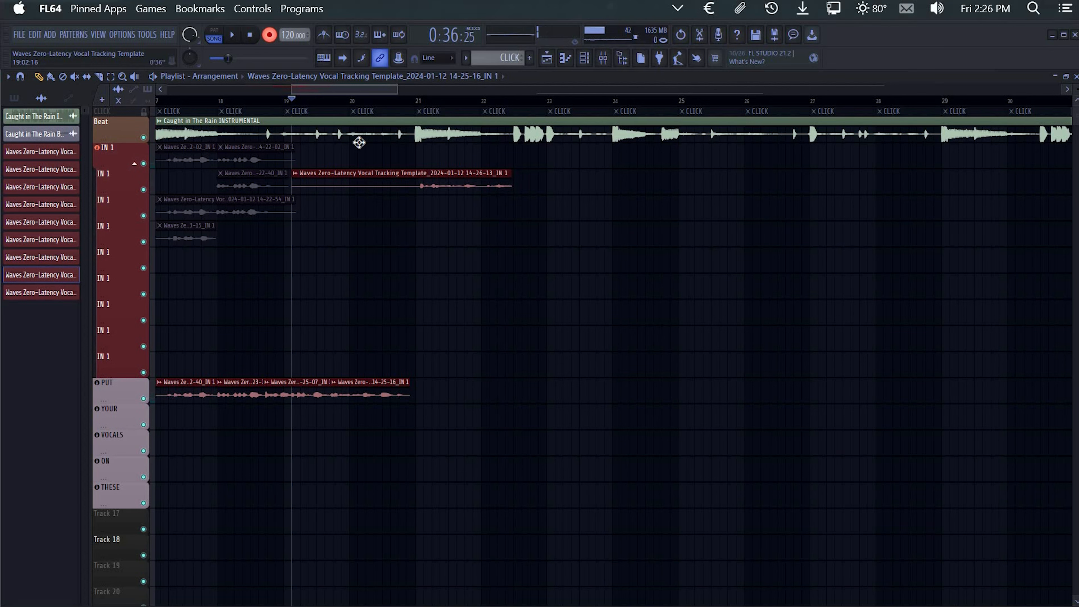
pyautogui.press('space')
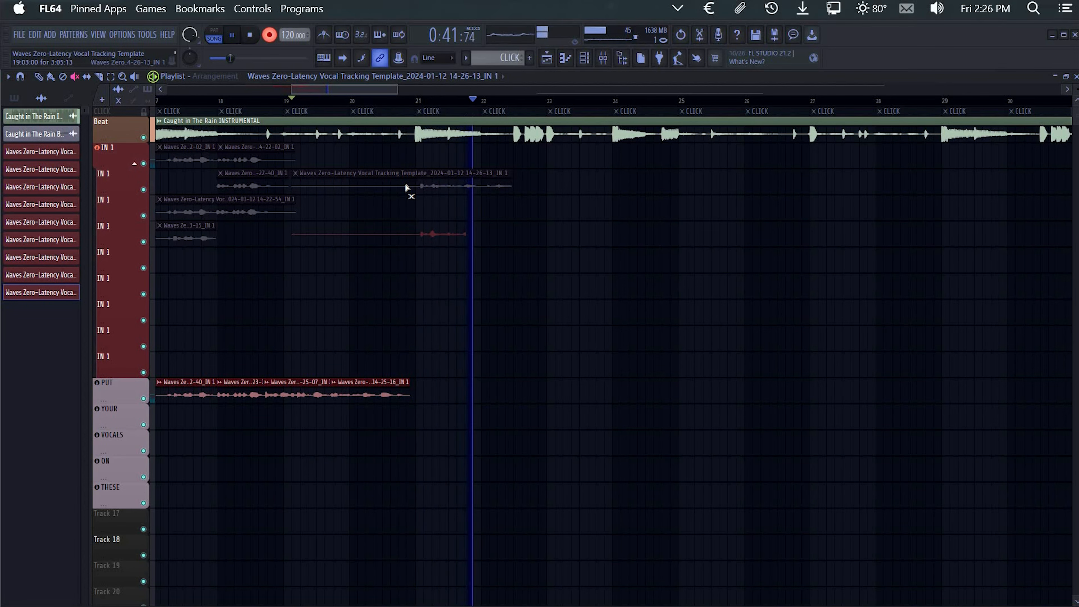
pyautogui.press('space')
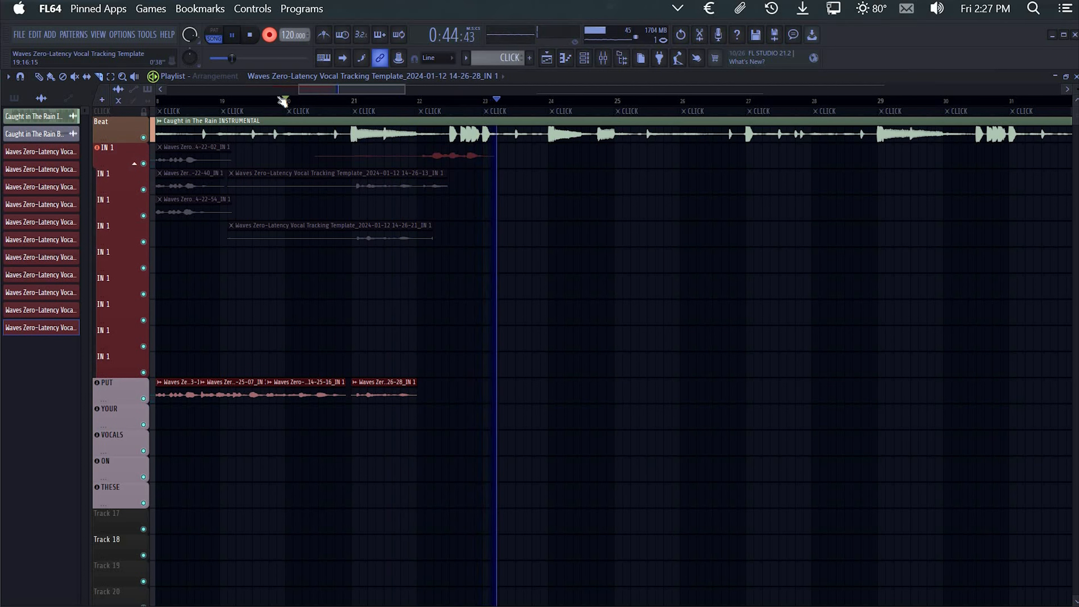
# Finish the take of the bar 22 line and play it back from bar 20 with recording off
pyautogui.press('space')
pyautogui.press('r')
pyautogui.press('space')
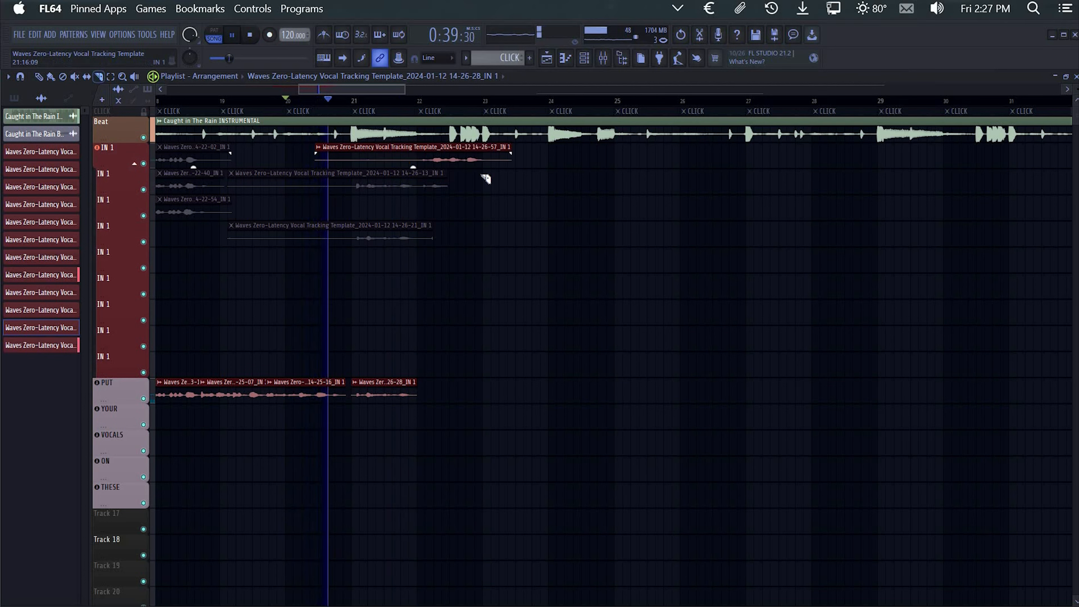
# Slice the newest take at bar 22 and just after bar 23, and delete the leftover pieces on both sides
pyautogui.moveTo(416, 174); pyautogui.dragTo(417, 142)
pyautogui.rightClick(399, 159)
pyautogui.moveTo(490, 144); pyautogui.dragTo(489, 175)
pyautogui.rightClick(501, 159)
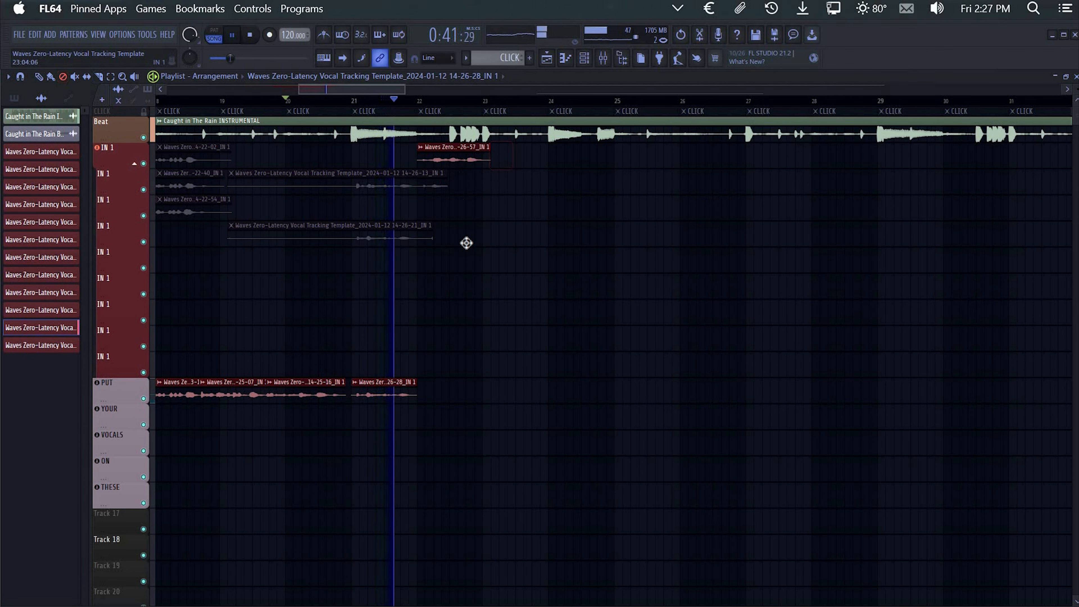
# Move the trimmed bar 22 phrase onto the PUT track and replay the comp from about the middle of bar 21
pyautogui.moveTo(466, 243)
pyautogui.mouseDown()
pyautogui.moveTo(461, 405)
pyautogui.moveTo(461, 393)
pyautogui.mouseUp()
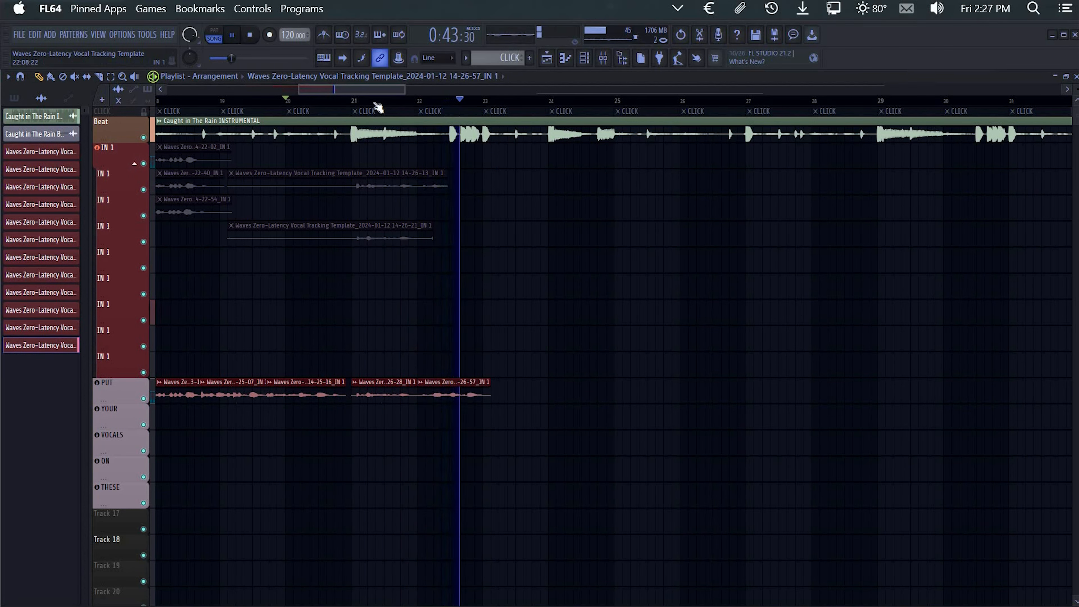
pyautogui.click(375, 102)
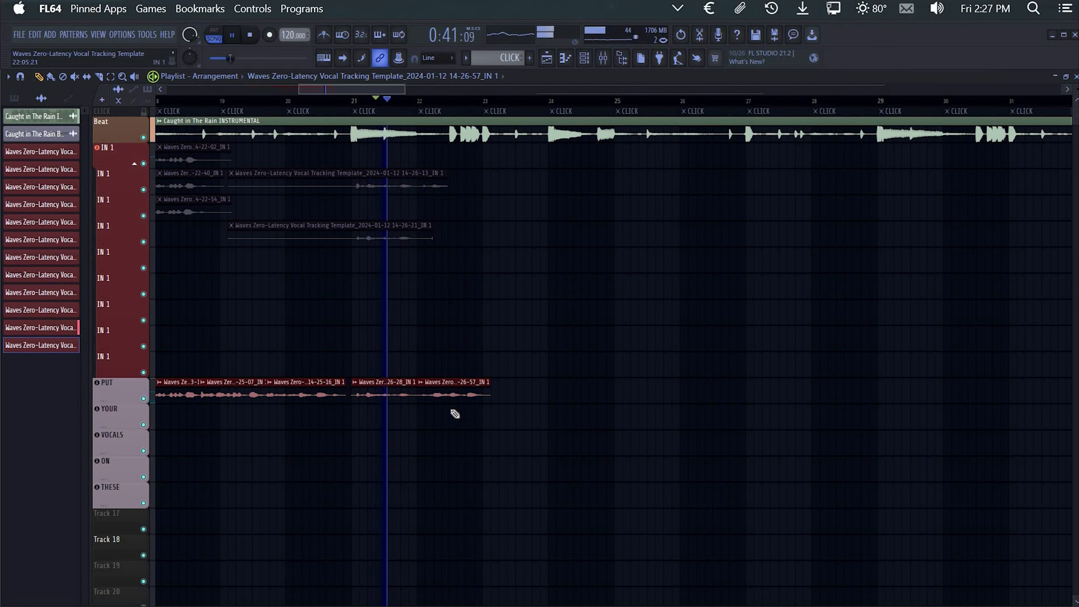
pyautogui.scroll(-1, 488, 411)
pyautogui.click(270, 100)
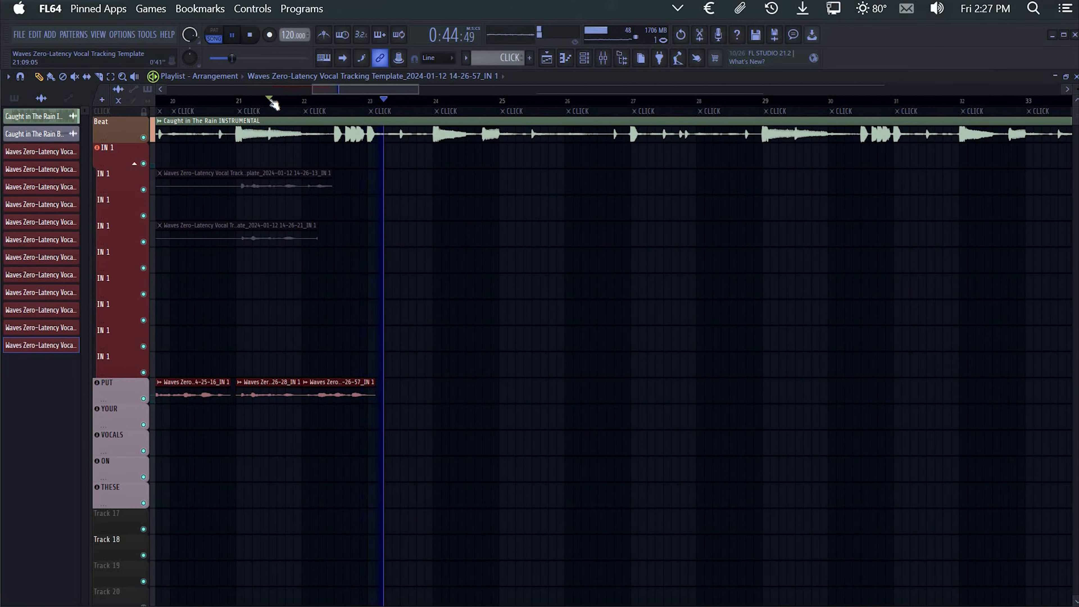
pyautogui.click(274, 101)
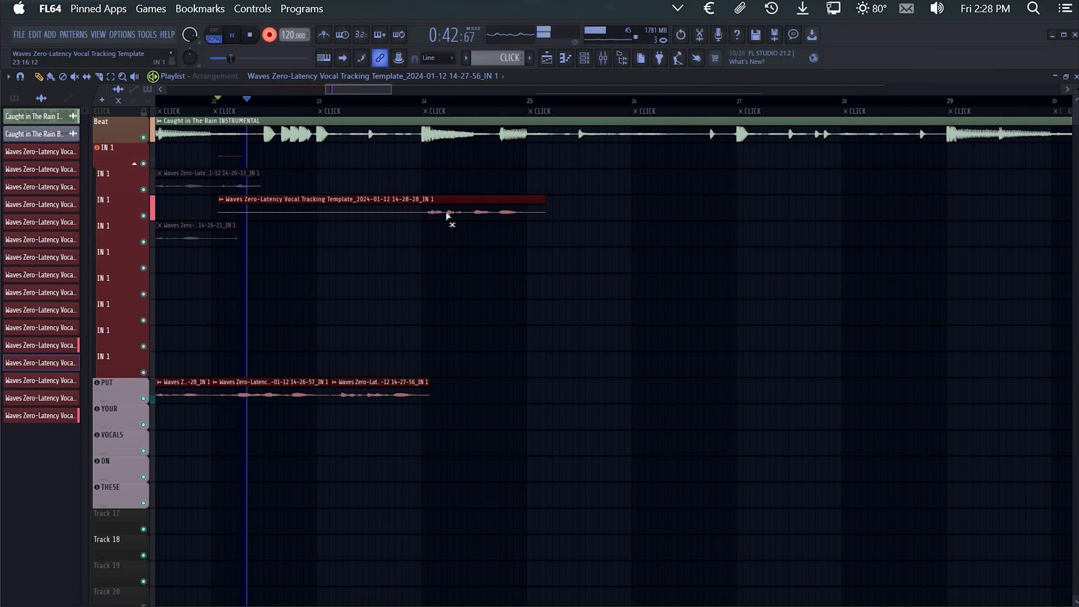
# Mute the rejected take and record two further takes of the bar 24 line with a lead-in from bar 22
pyautogui.click(446, 216)
pyautogui.rightClick(248, 159)
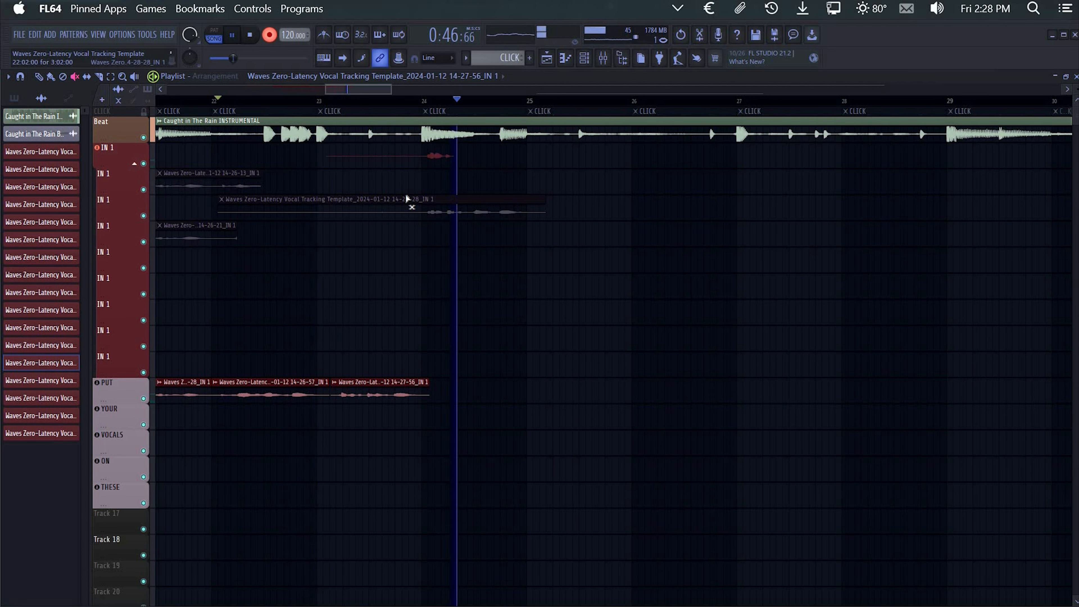
pyautogui.press('space')
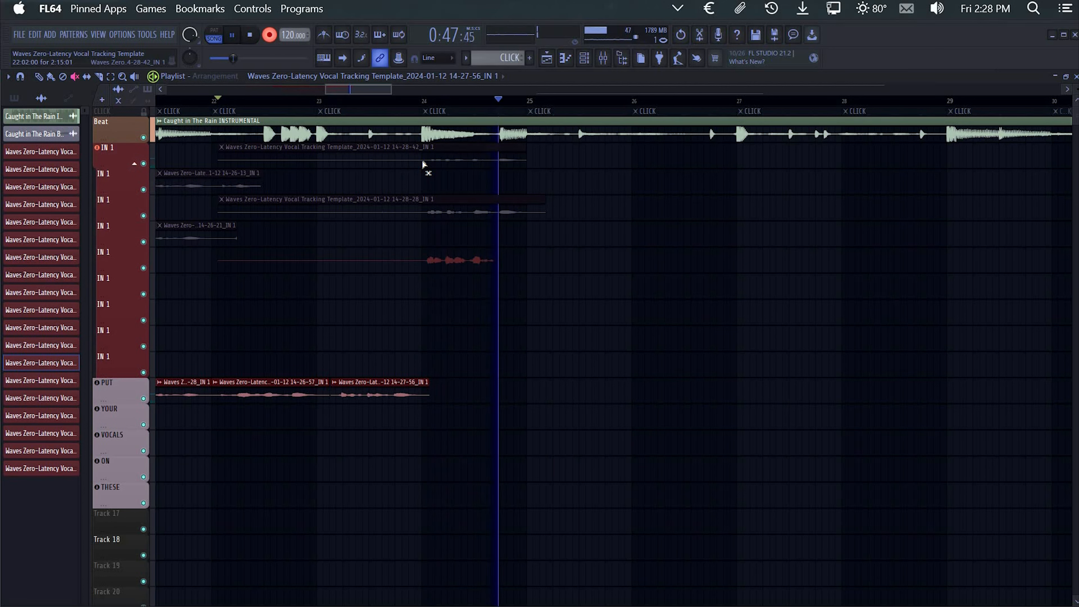
pyautogui.press('space')
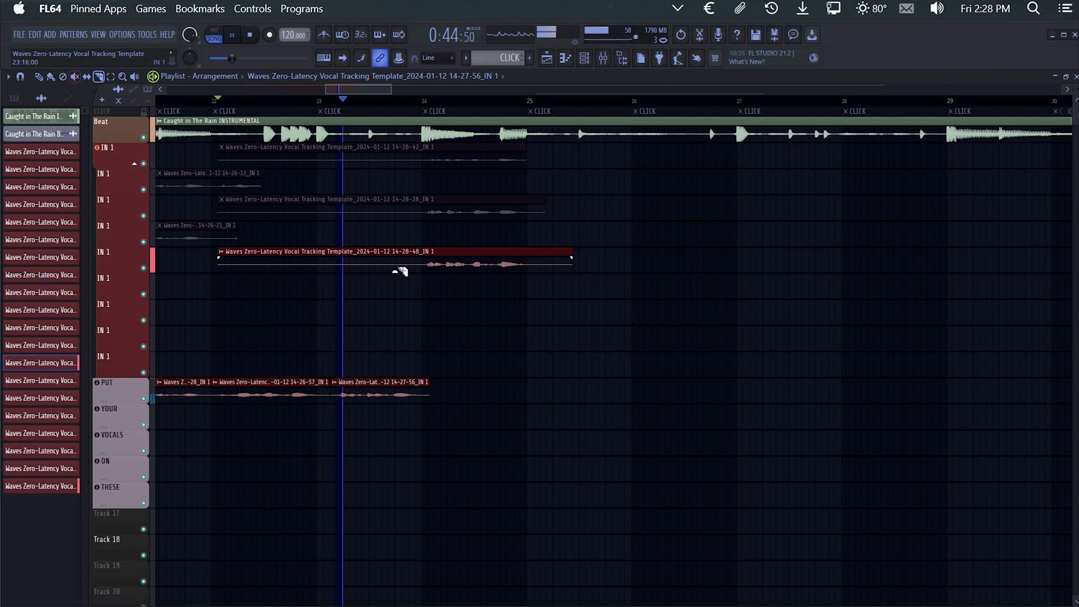
# Move the trimmed bar 24 phrase onto the PUT track and record the bar 25 line with a lead-in from mid bar 23
pyautogui.moveTo(499, 293); pyautogui.dragTo(475, 393)
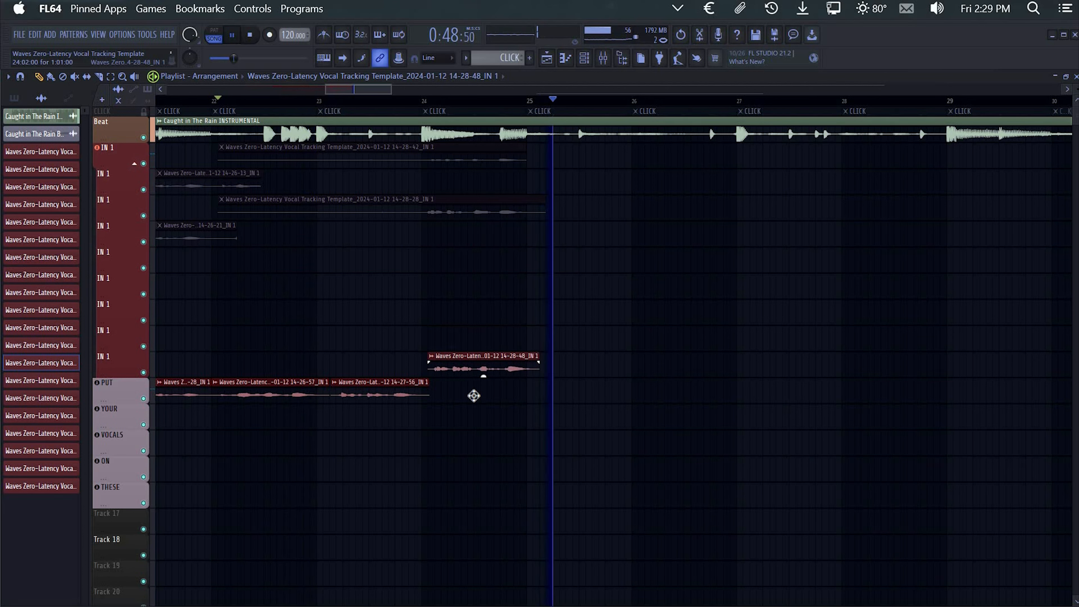
pyautogui.press('space')
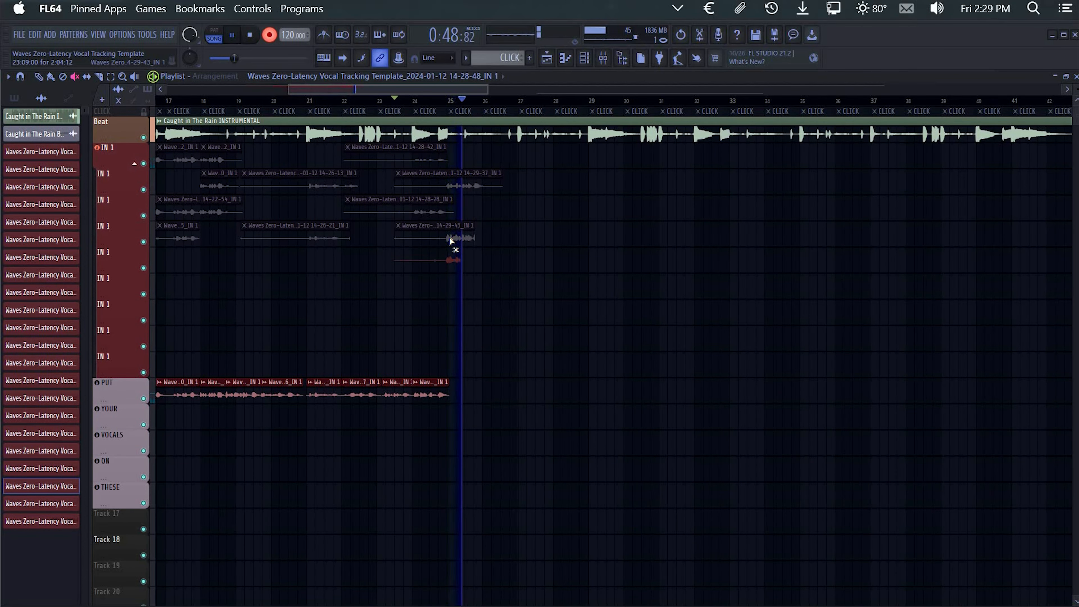
# Mute the latest vocal take and record a replacement from the same start point on the next IN 1 lane
pyautogui.press('space')
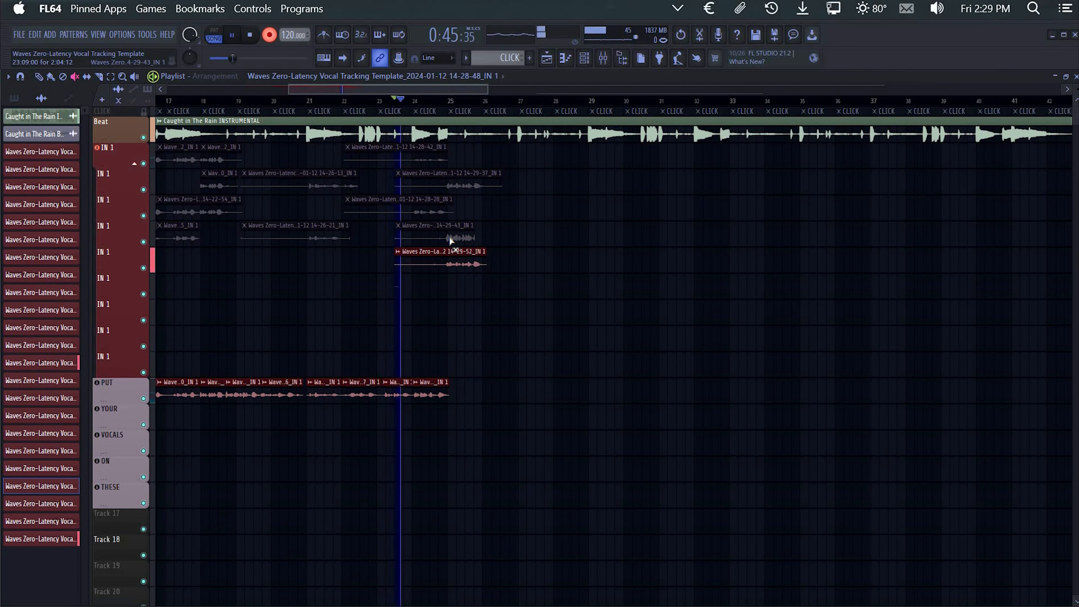
pyautogui.click(452, 253)
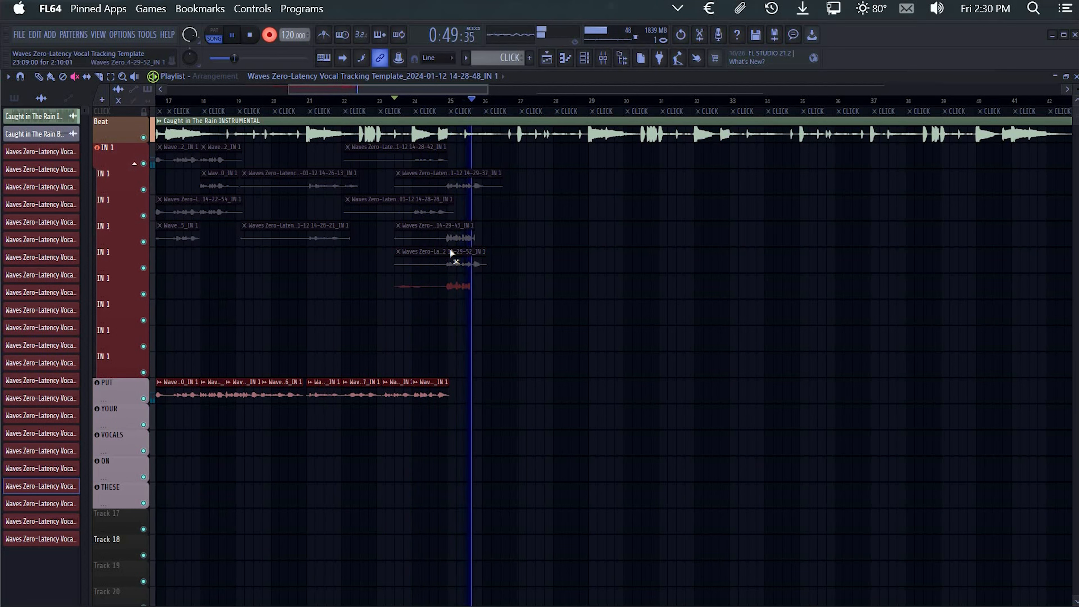
pyautogui.press('space')
# Turn off recording, slice the silent start off the newest take and move the remaining clip onto the PUT track
pyautogui.press('r')
pyautogui.press('space')
pyautogui.press('c')
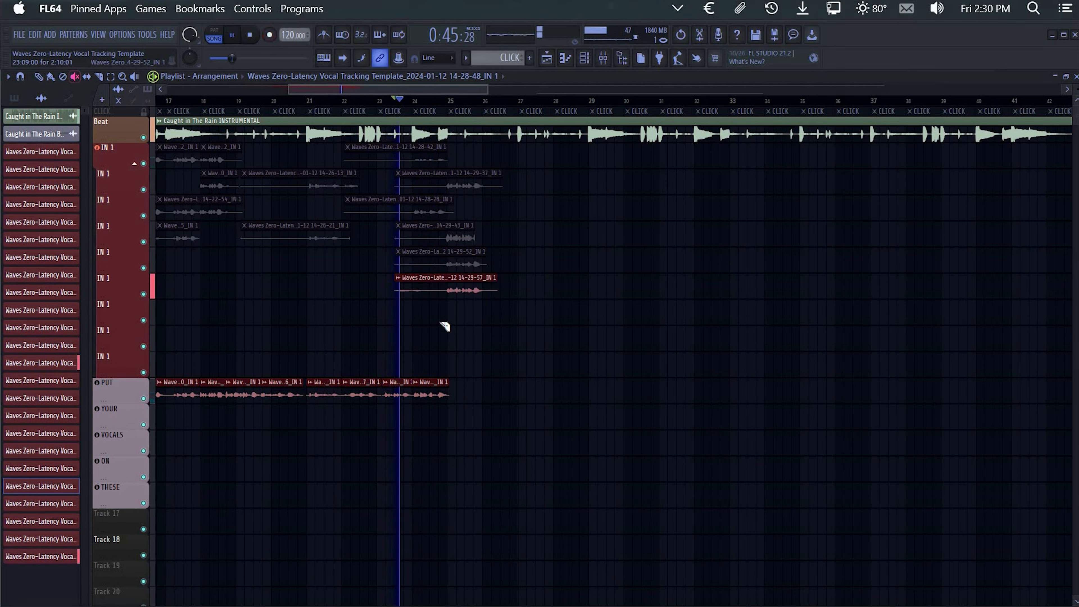
pyautogui.scroll(4, 442, 297)
pyautogui.click(444, 298)
pyautogui.rightClick(434, 293)
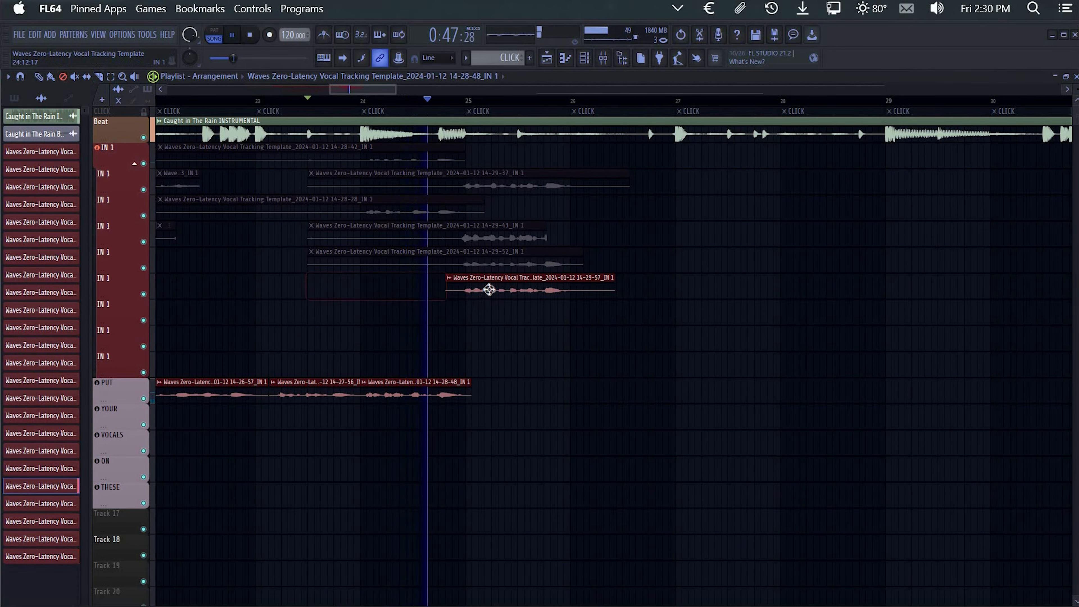
pyautogui.moveTo(486, 368); pyautogui.dragTo(486, 386)
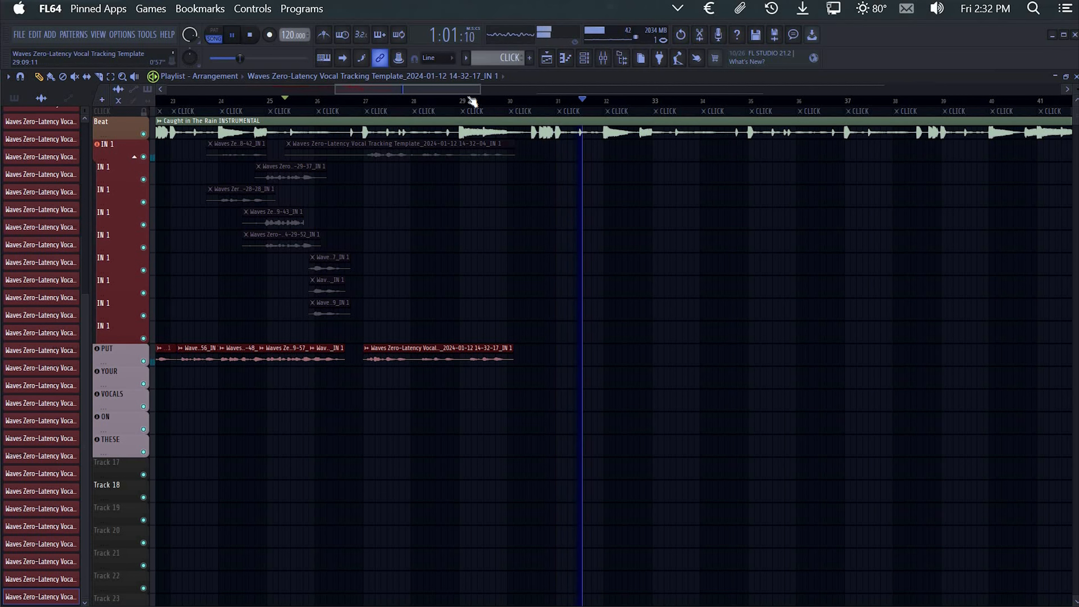
# Move the playback start to just before bar 29, stop playback and review the assembled vocal clips on the PUT track
pyautogui.click(458, 101)
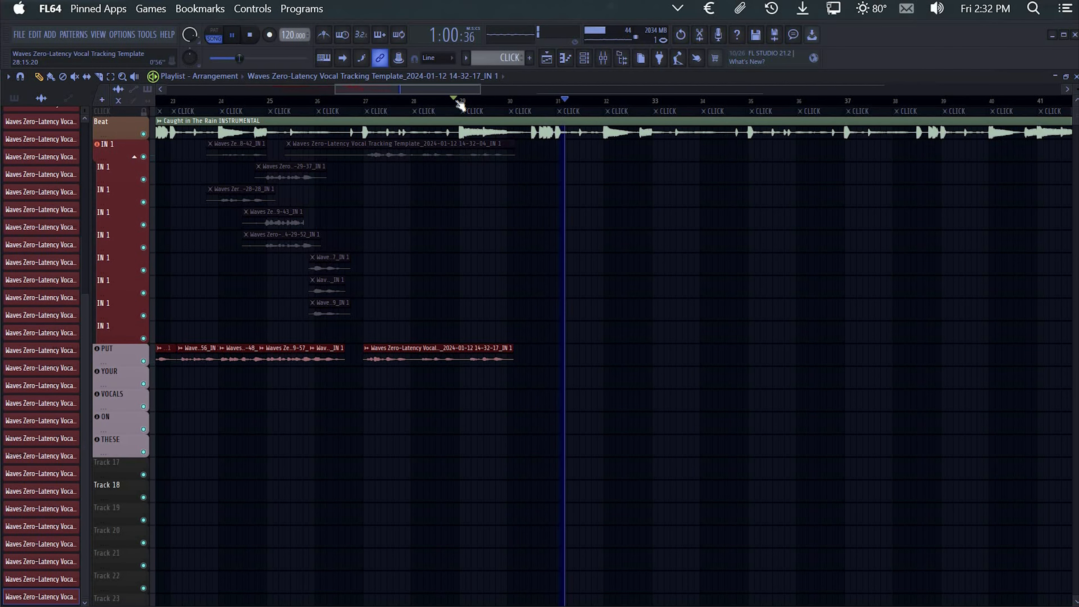
pyautogui.press('space')
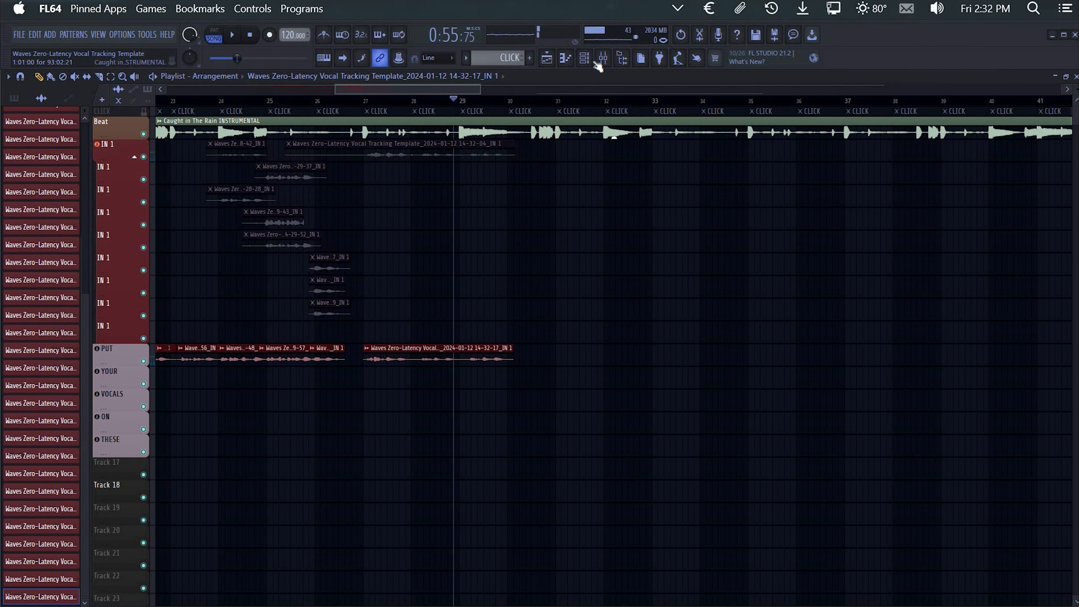
pyautogui.scroll(-5, 644, 355)
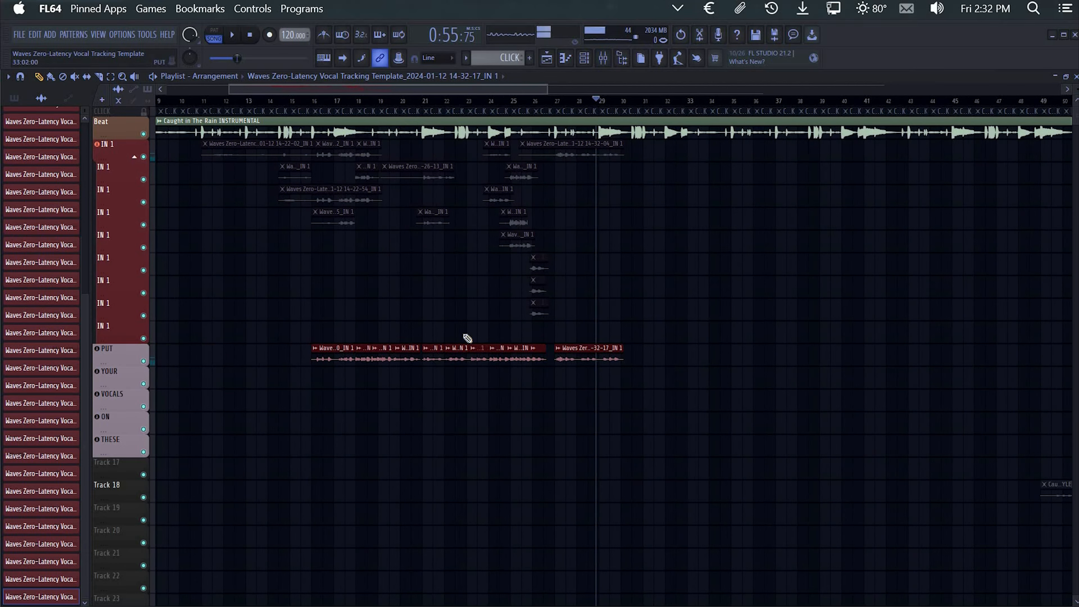
pyautogui.scroll(1, 395, 388)
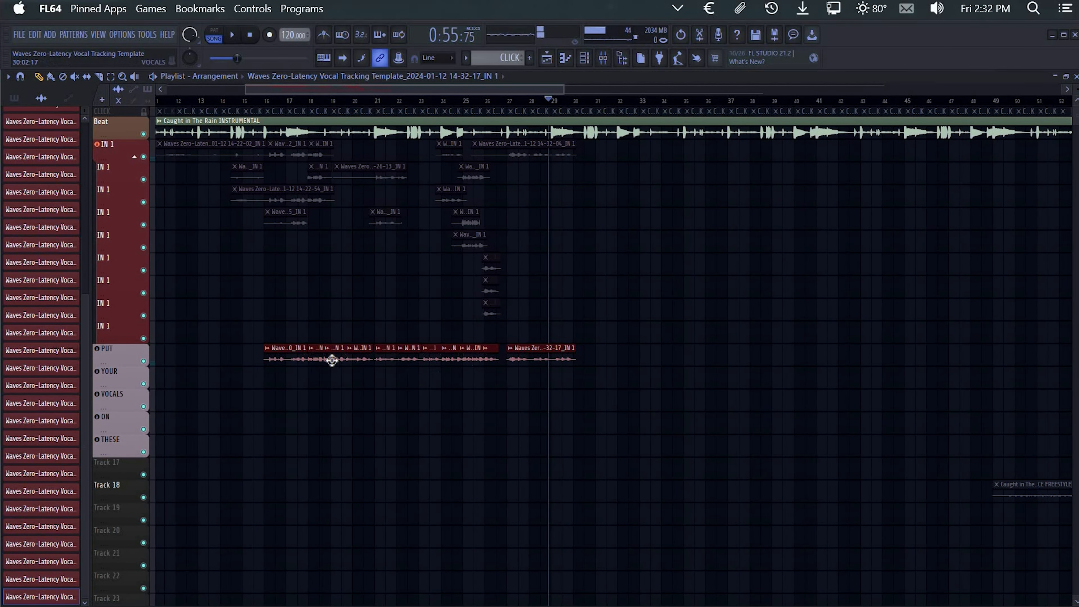
pyautogui.scroll(2, 569, 393)
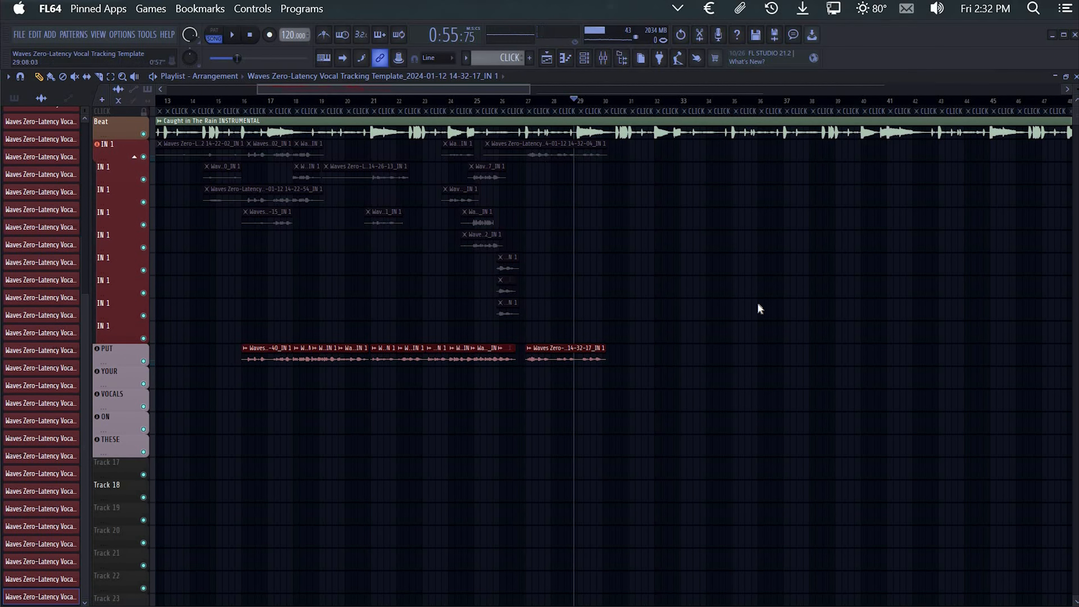
# Show the mixer and route the IN 1 track to the YOUR track instead of PUT
pyautogui.press('F9')
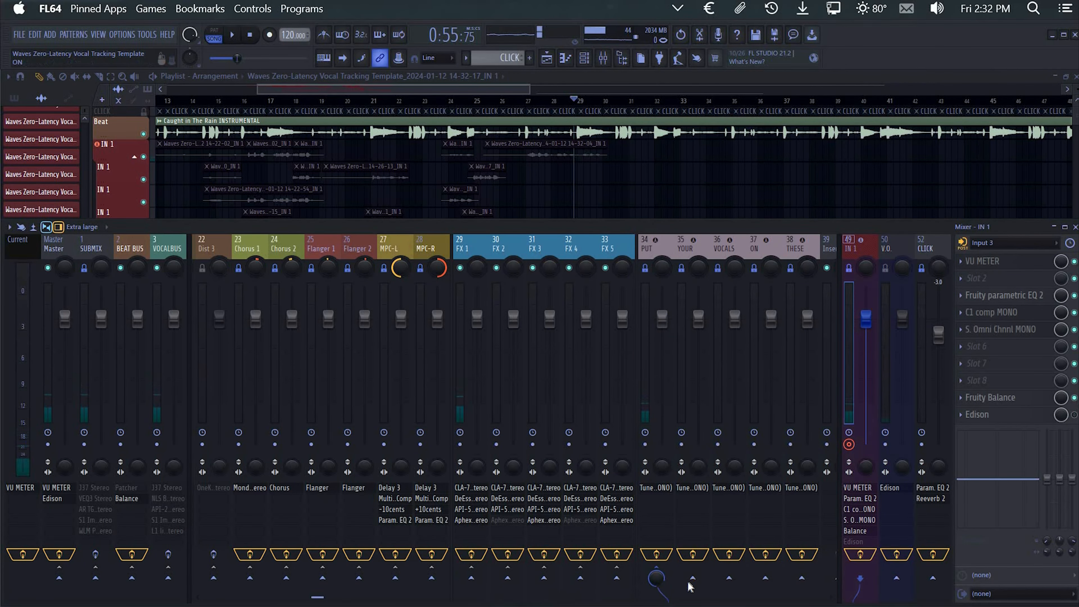
pyautogui.click(697, 536)
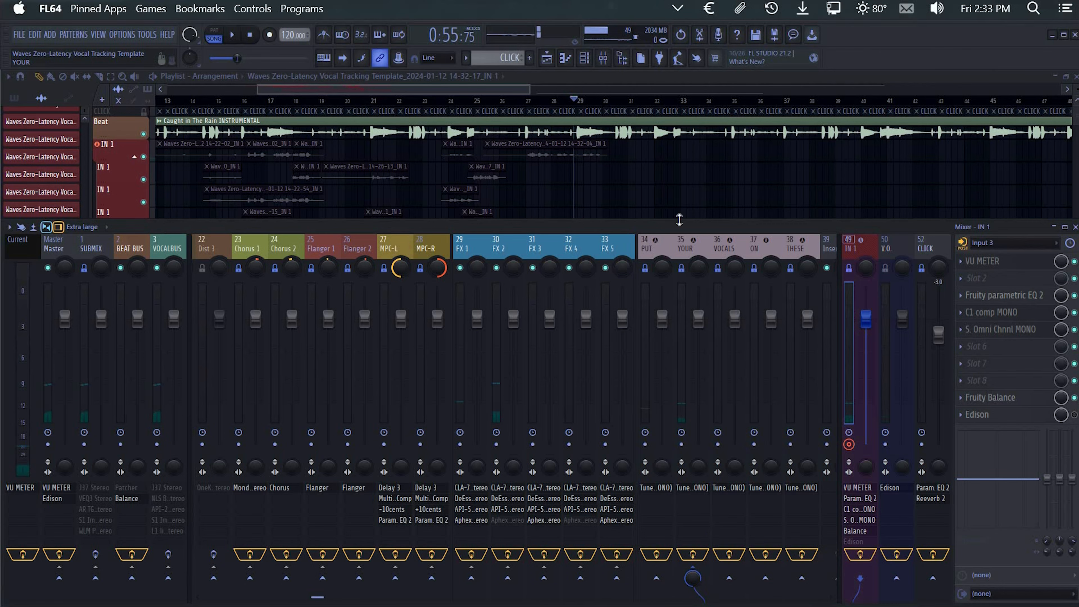
# Inspect the YOUR track's routing into FX 2 and the sends from FX 2 to the reverb and delay tracks
pyautogui.click(691, 245)
pyautogui.scroll(5, 706, 245)
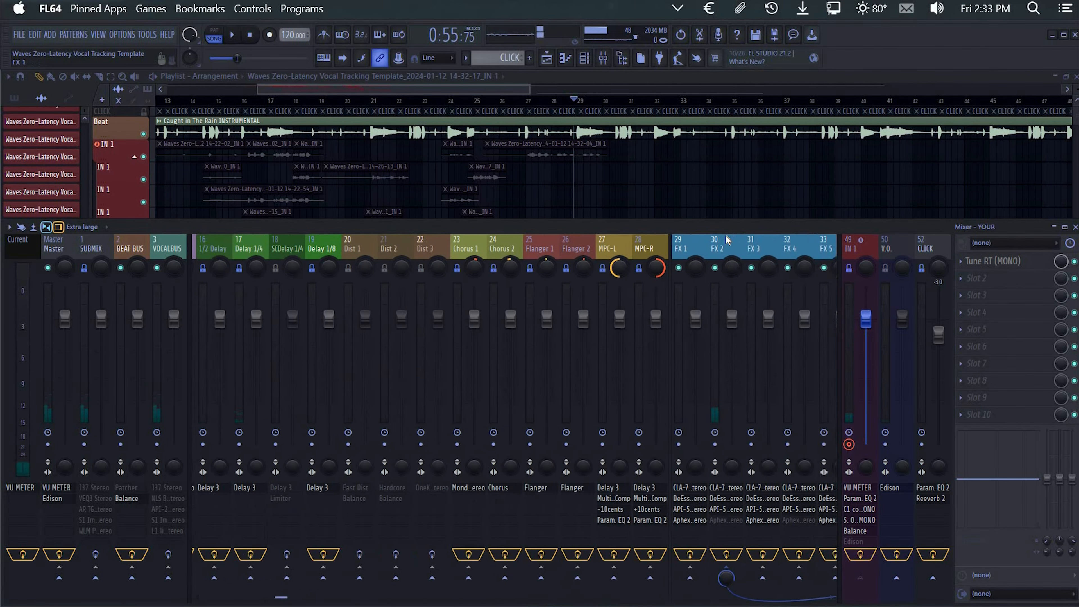
pyautogui.click(727, 242)
pyautogui.scroll(5, 727, 264)
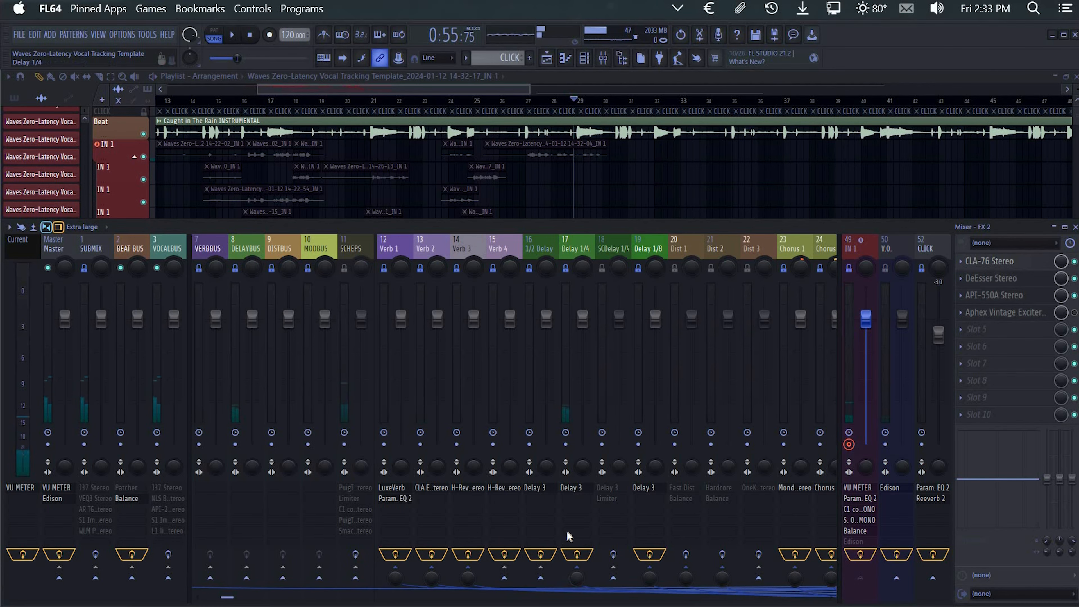
pyautogui.scroll(-5, 568, 536)
pyautogui.scroll(5, 400, 577)
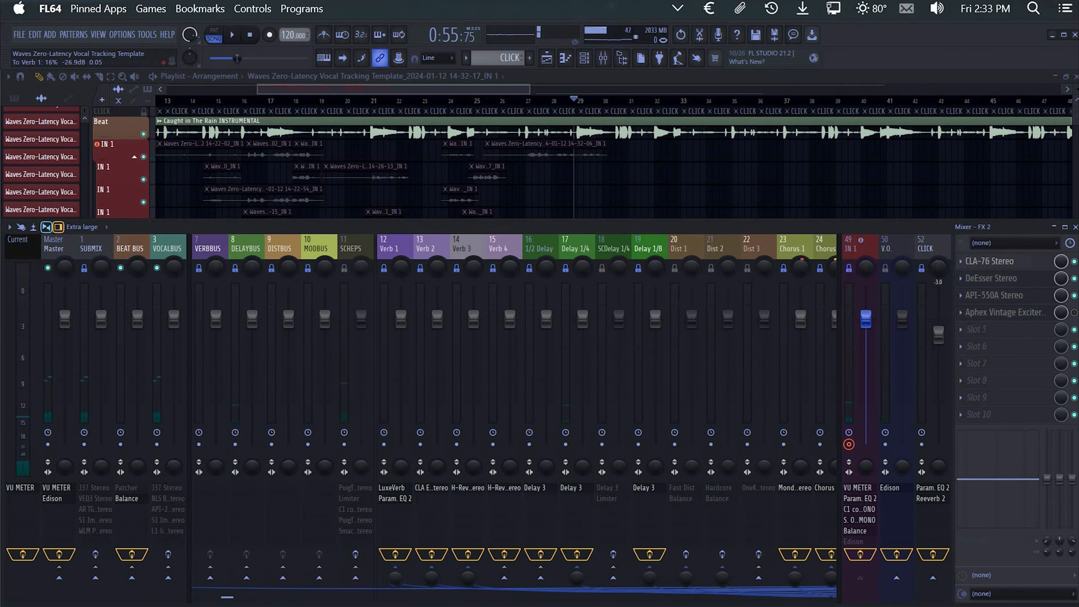
pyautogui.scroll(-5, 444, 492)
# Set the Tune RT (MONO) scale on the YOUR track to root F, Natural Minor
pyautogui.click(471, 490)
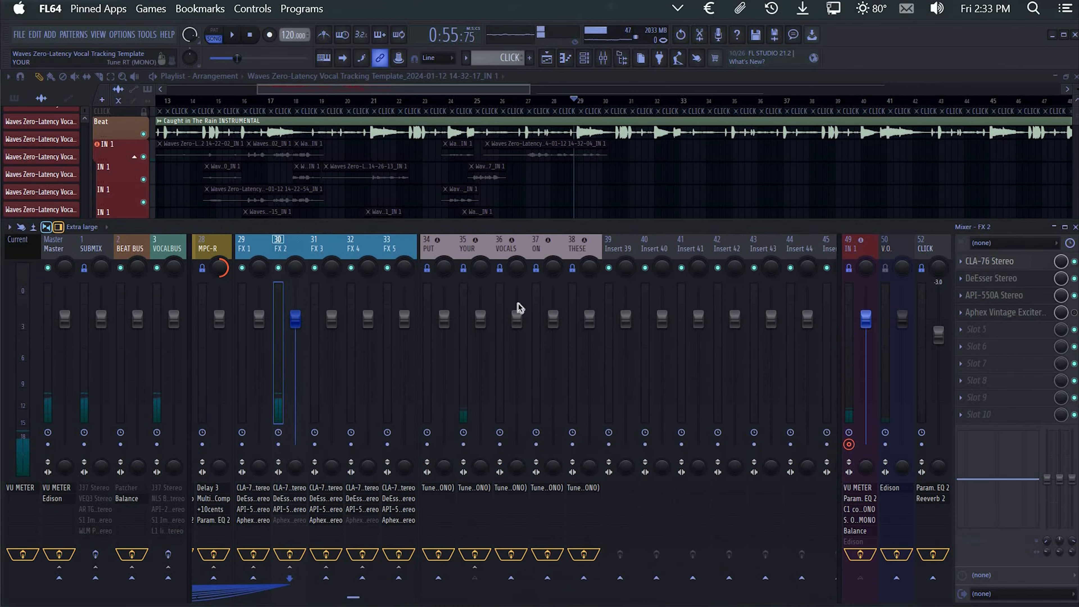
pyautogui.click(736, 413)
pyautogui.click(706, 435)
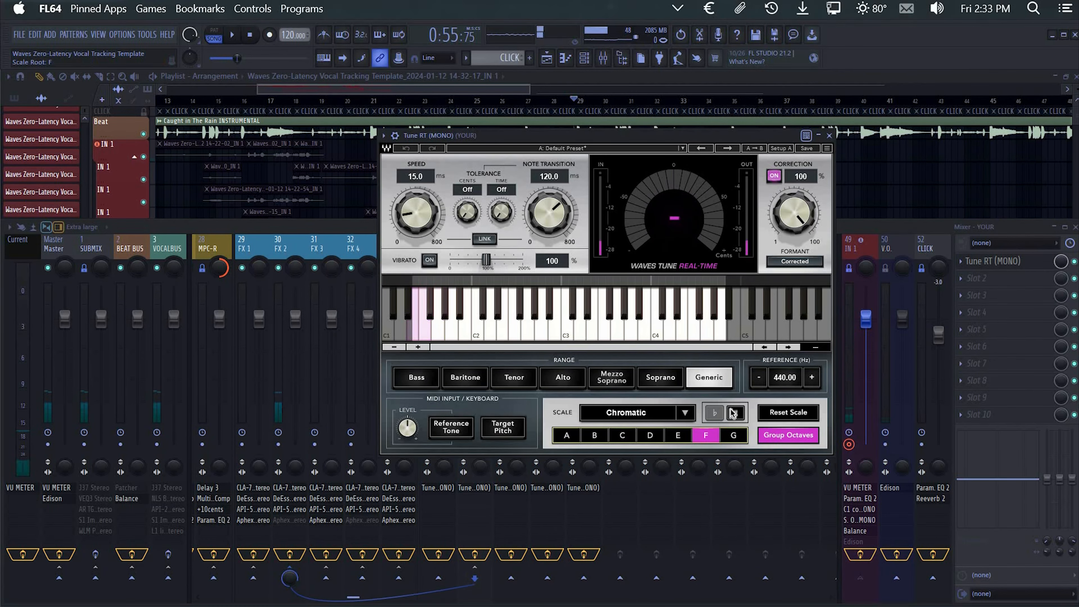
pyautogui.scroll(-1, 686, 414)
pyautogui.click(686, 414)
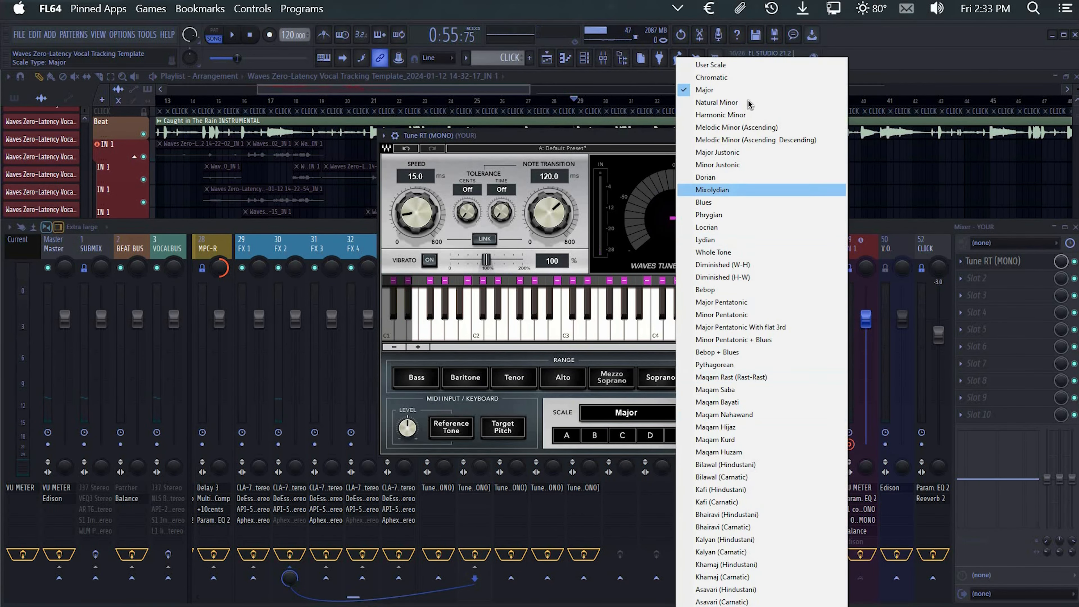
pyautogui.click(716, 103)
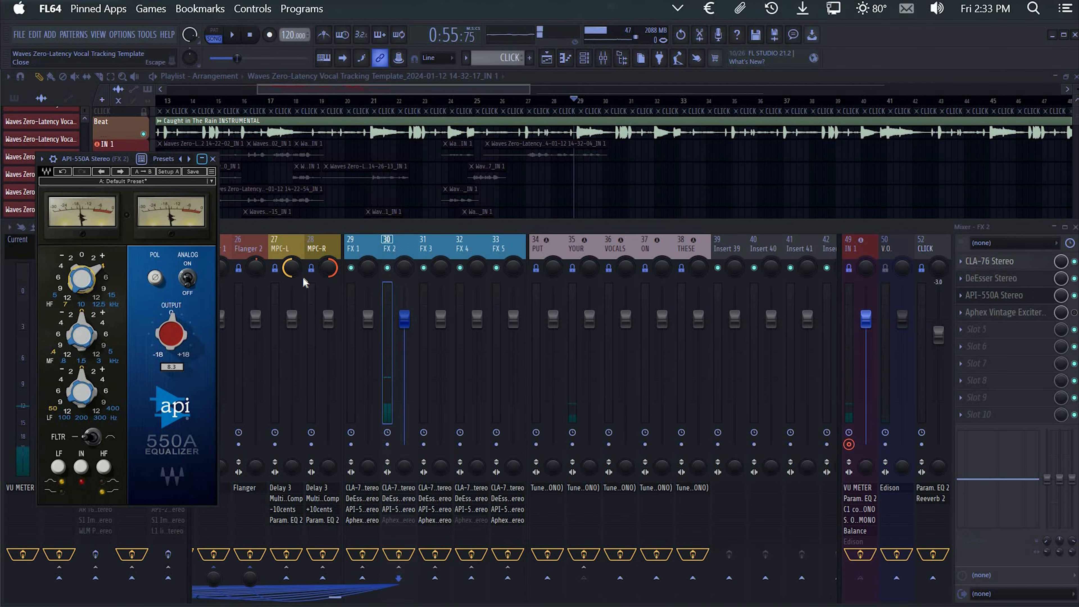
# Close the API-550A equalizer on FX 2 and check its send to the Delay 1/4 track
pyautogui.press('Escape')
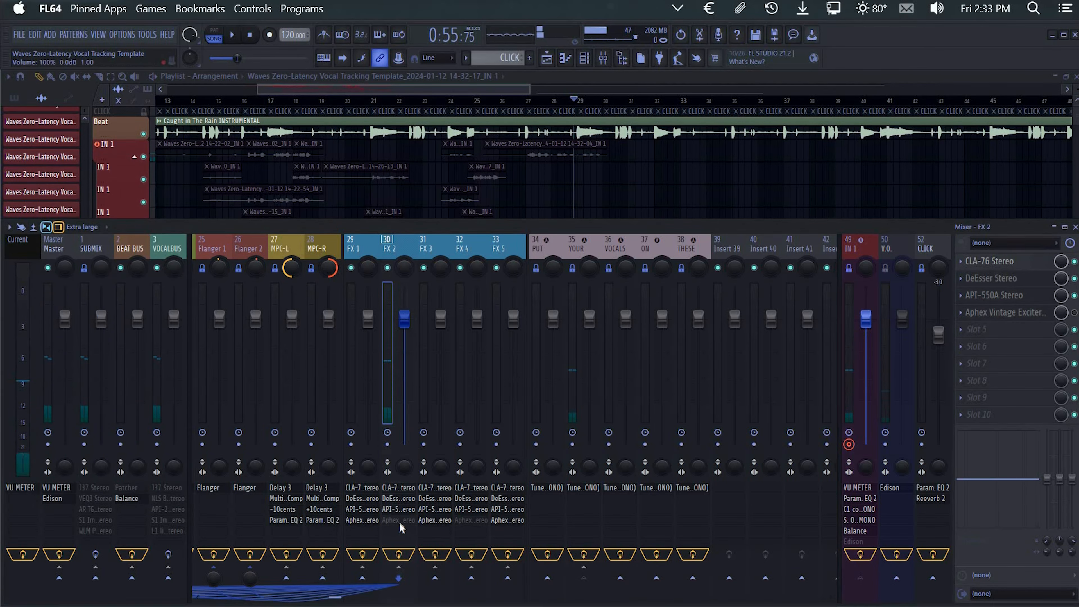
pyautogui.scroll(6, 401, 552)
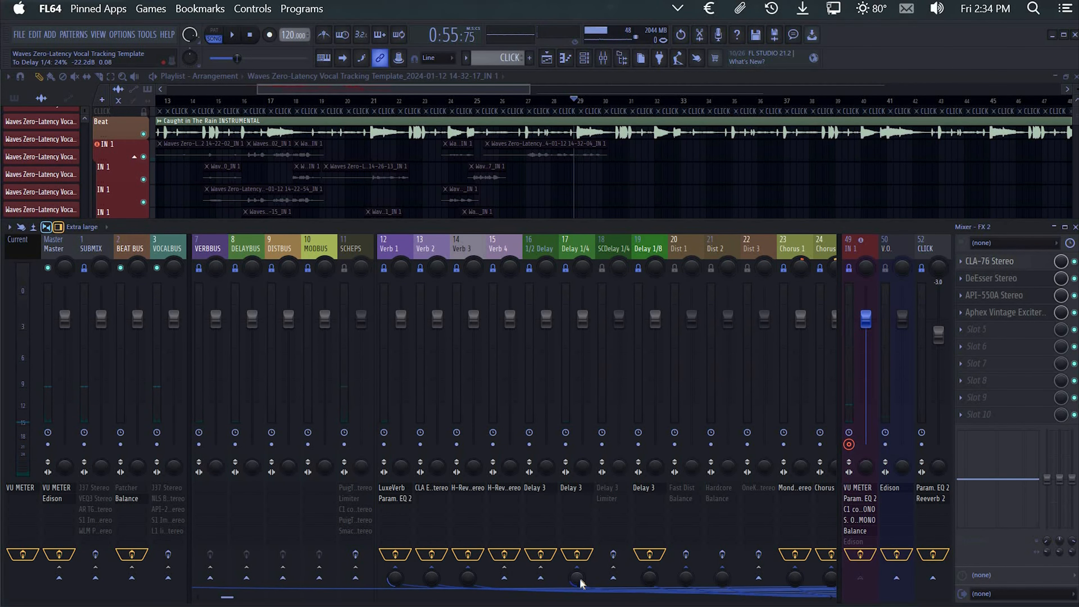
pyautogui.scroll(-4, 580, 584)
pyautogui.scroll(-6, 570, 530)
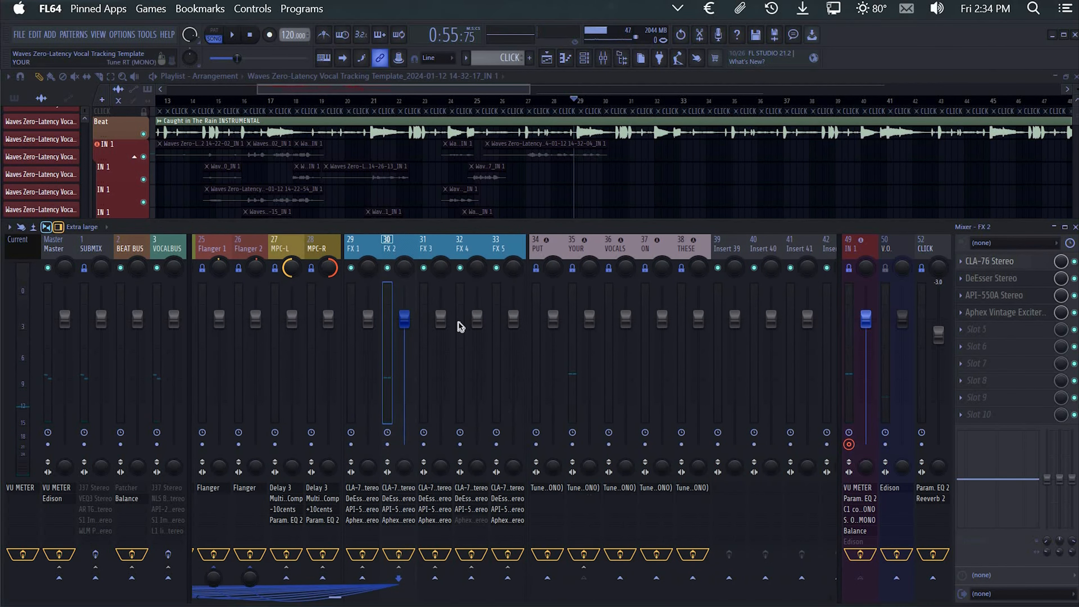
# Set Tune RT on the YOUR track to a speed of 1.3 ms and a note transition of 3.2 ms, and close the plugin
pyautogui.click(583, 488)
pyautogui.moveTo(417, 212); pyautogui.dragTo(417, 215)
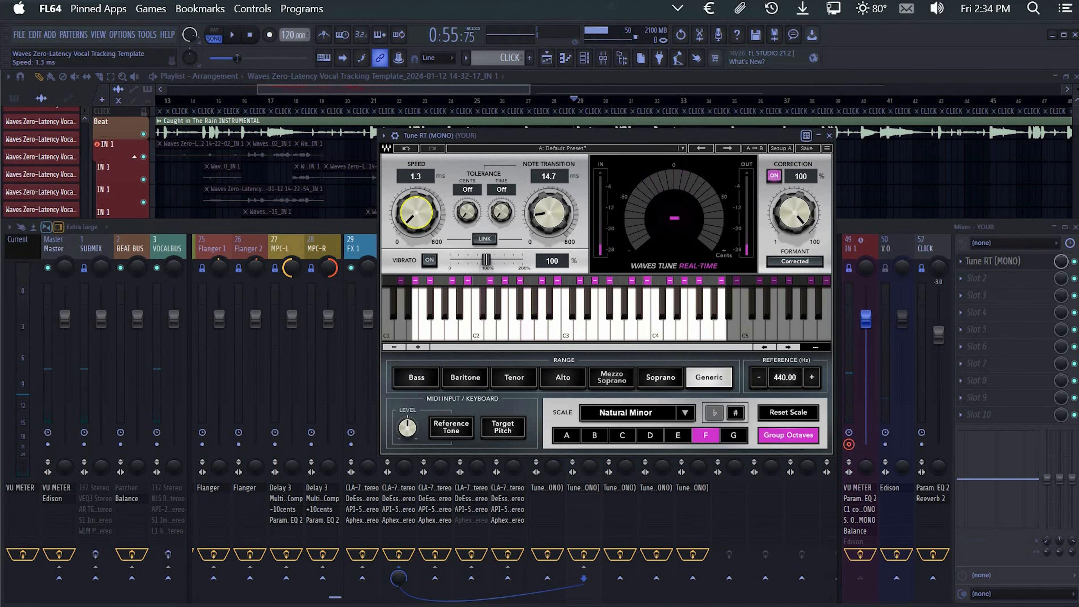
pyautogui.moveTo(558, 219); pyautogui.dragTo(557, 222)
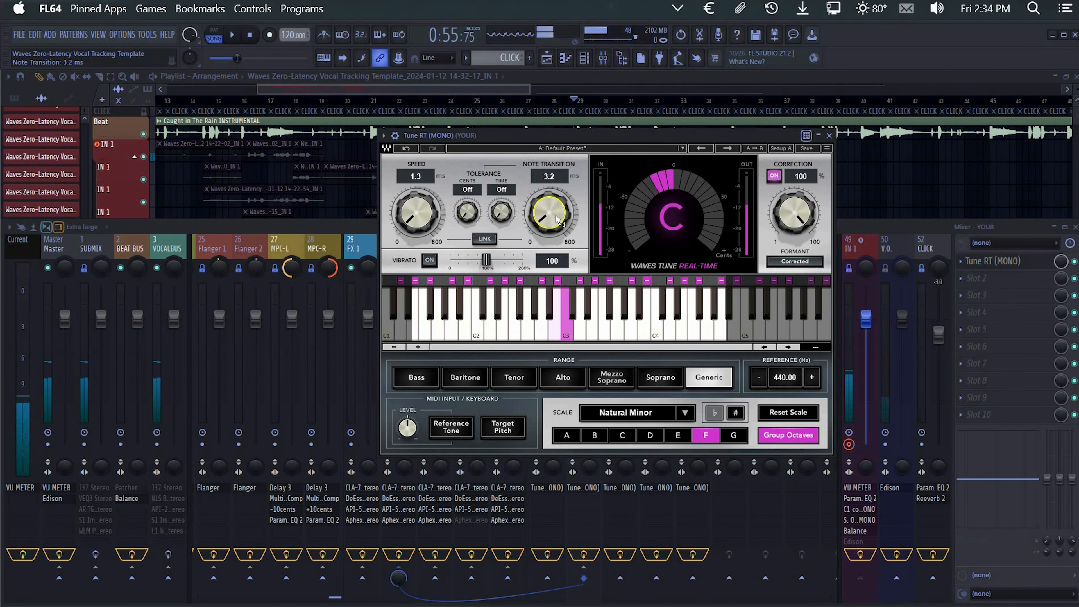
pyautogui.click(820, 136)
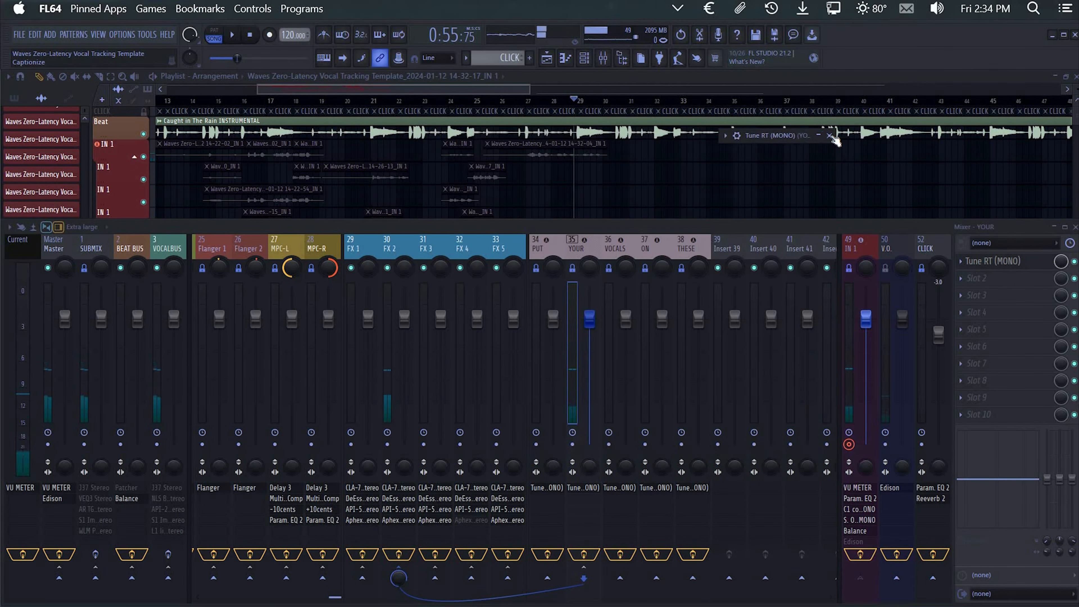
pyautogui.click(821, 136)
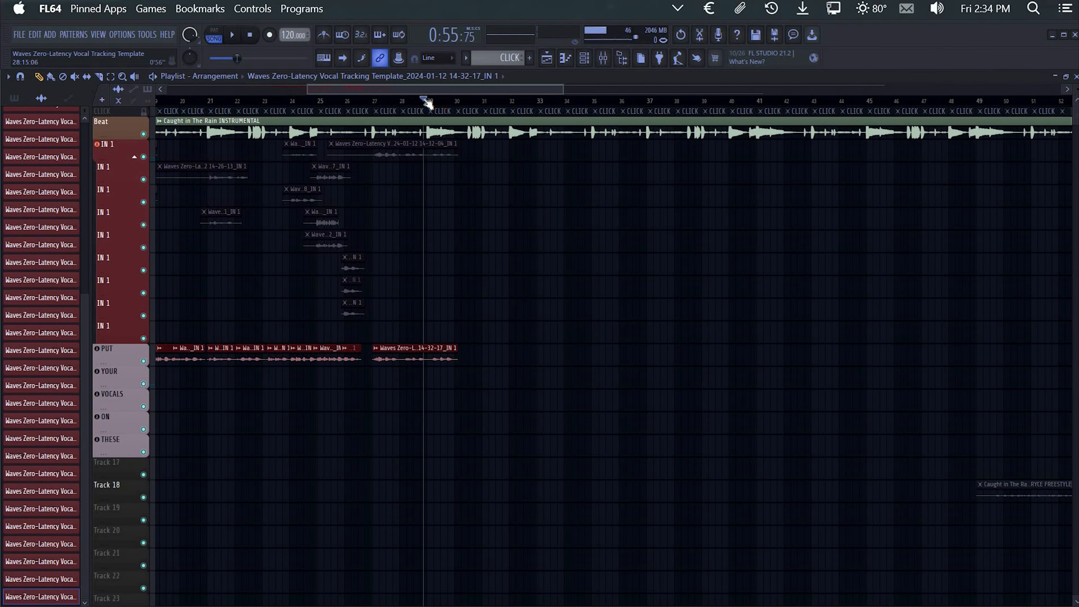
# Record a new vocal take on IN 1 from bar 29 to about bar 38 and slice it near its start
pyautogui.moveTo(425, 100); pyautogui.dragTo(427, 101)
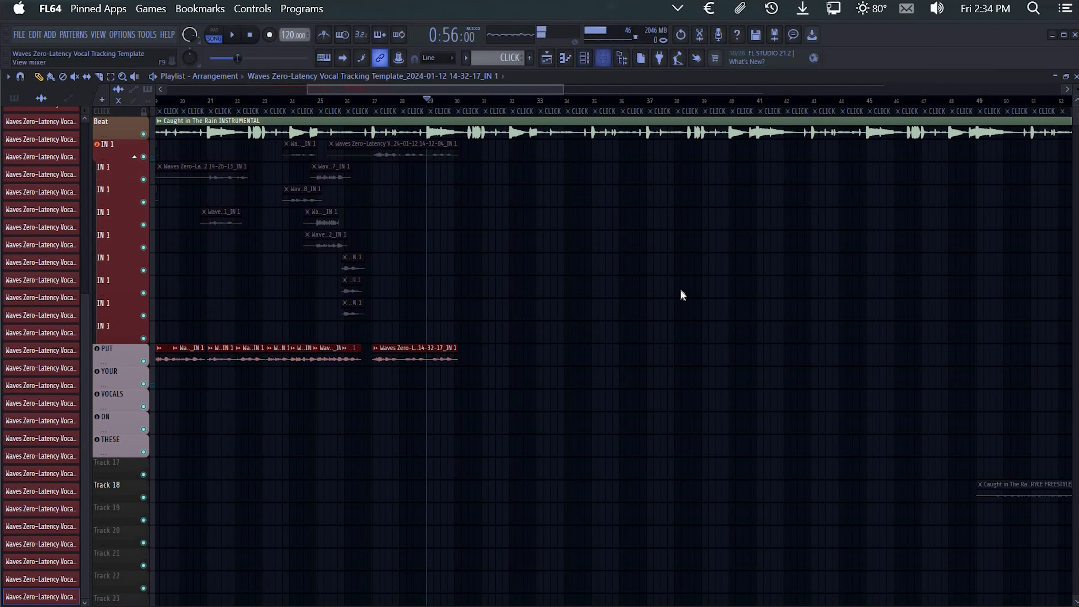
pyautogui.press('F9')
pyautogui.press('r')
pyautogui.press('space')
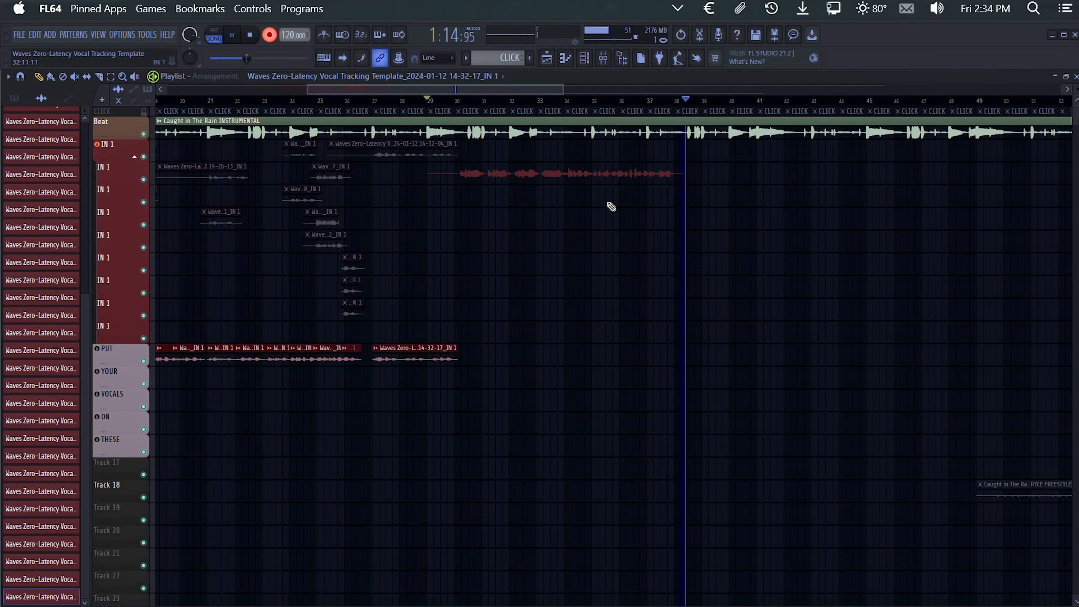
pyautogui.press('space')
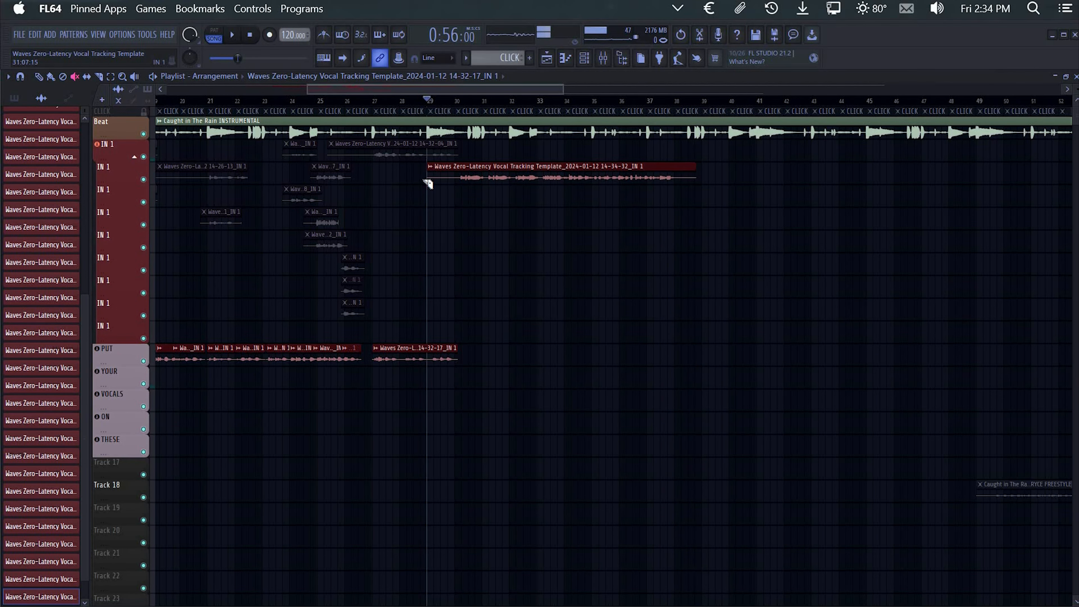
pyautogui.scroll(2, 428, 184)
pyautogui.moveTo(429, 160); pyautogui.dragTo(429, 187)
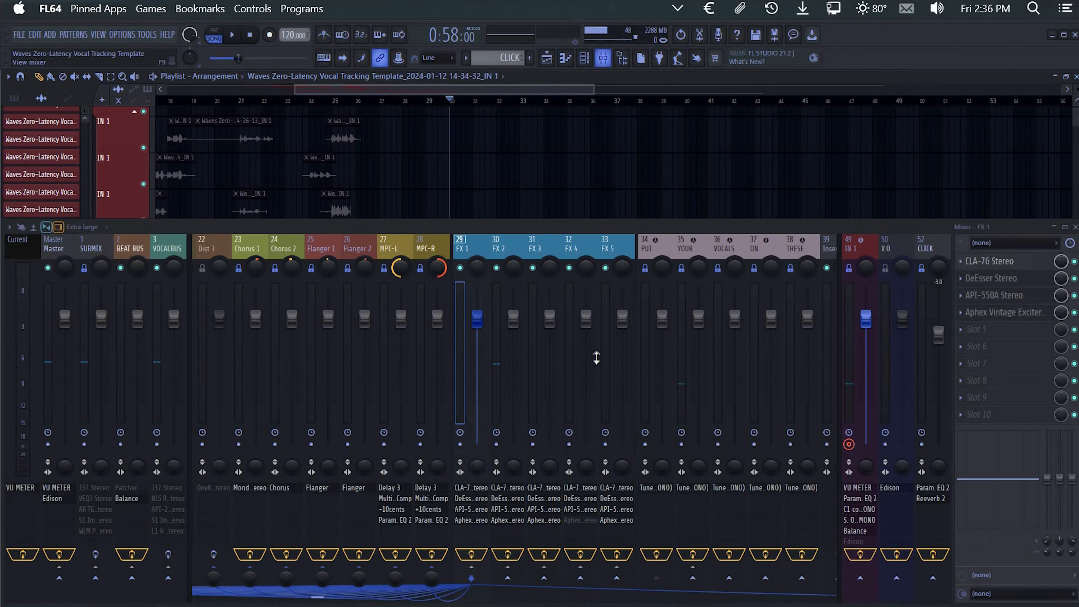
# Play the vocals from bar 22 and set the DeEsser threshold on FX 1 to about -28.7 dB
pyautogui.scroll(-5, 560, 500)
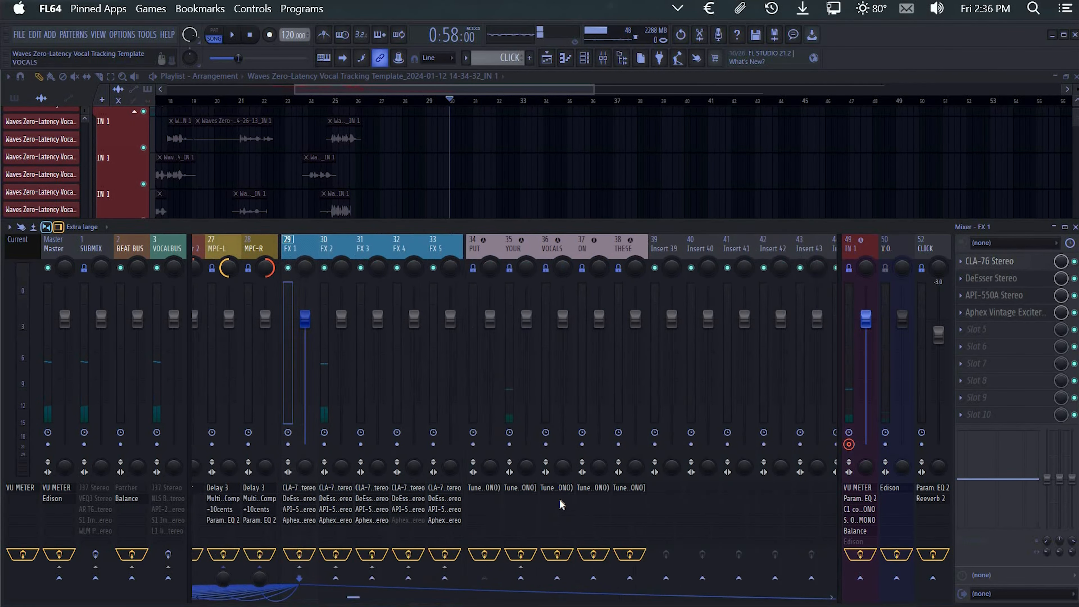
pyautogui.scroll(5, 641, 511)
pyautogui.scroll(-3, 643, 515)
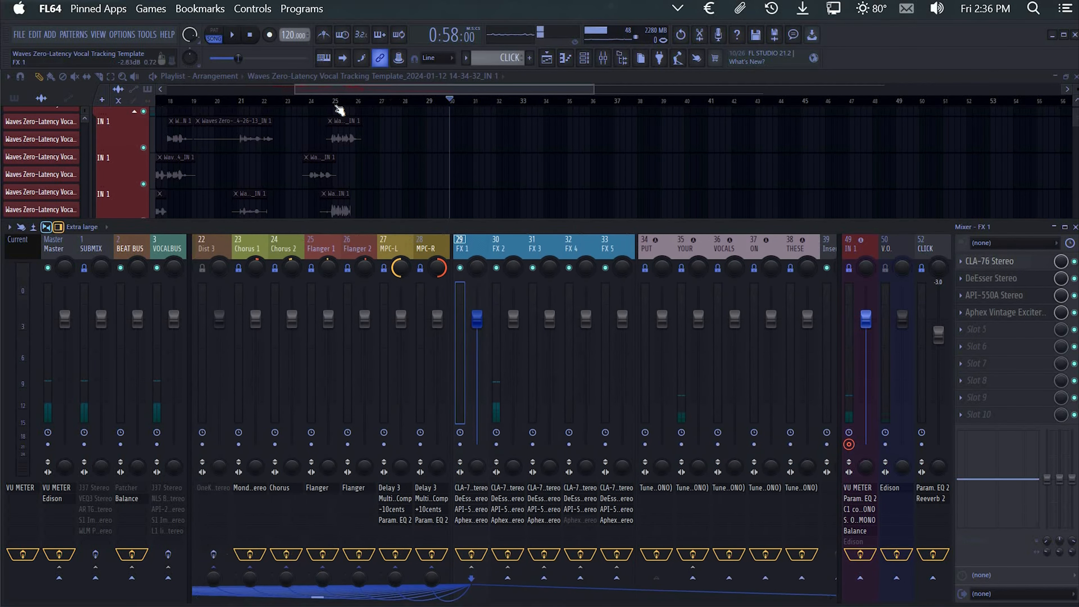
pyautogui.click(264, 101)
pyautogui.press('F9')
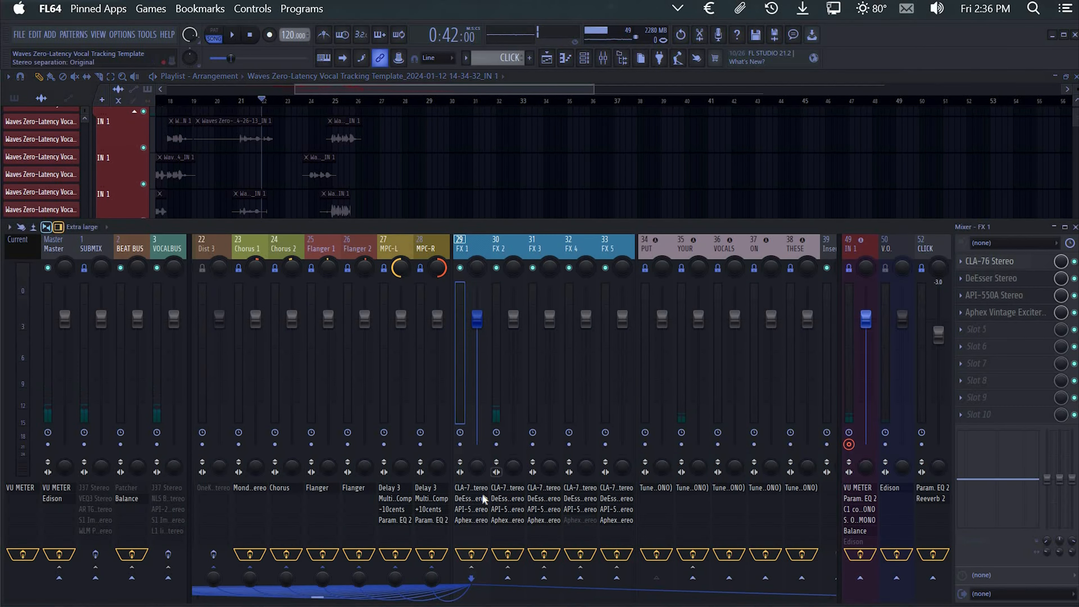
pyautogui.press('space')
pyautogui.moveTo(107, 148); pyautogui.dragTo(248, 145)
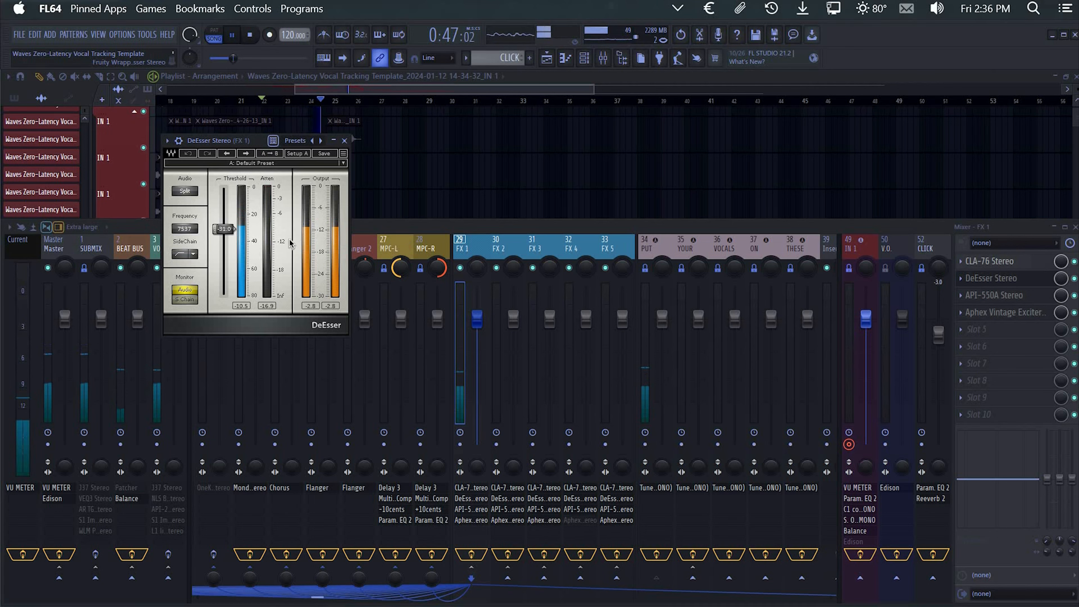
pyautogui.press('space')
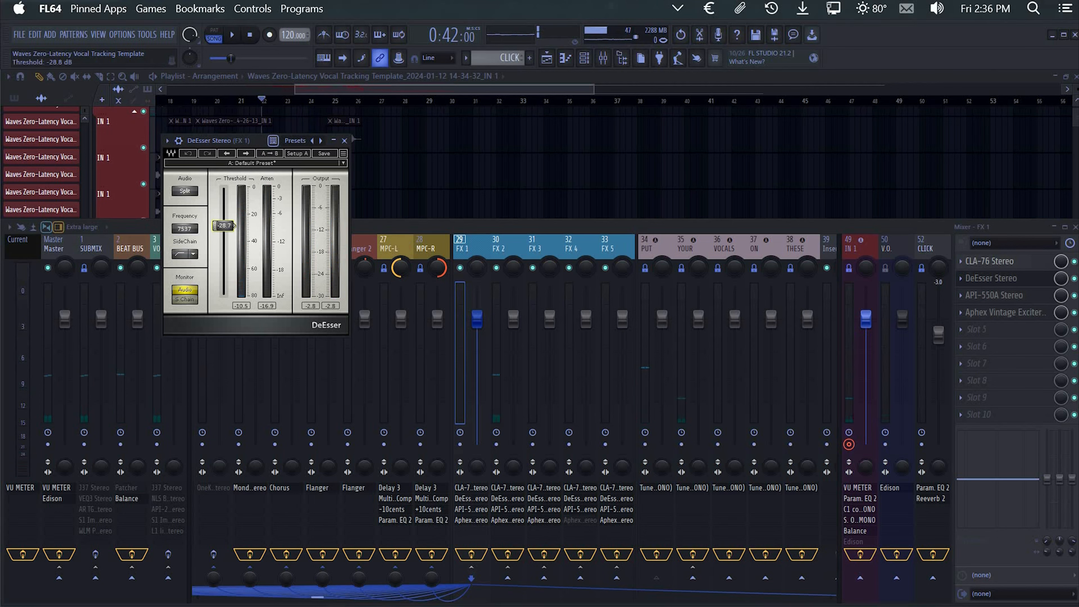
# Set the DeEsser threshold on FX 2 to about -16.9 dB and close both DeEsser windows
pyautogui.click(520, 499)
pyautogui.moveTo(83, 233); pyautogui.dragTo(83, 214)
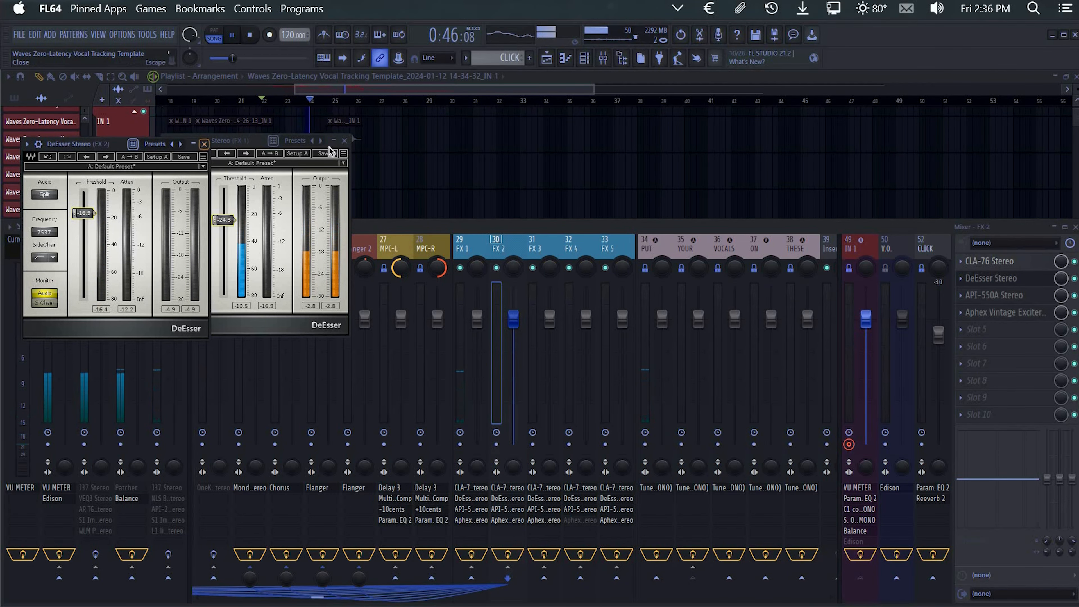
pyautogui.click(204, 144)
pyautogui.click(344, 140)
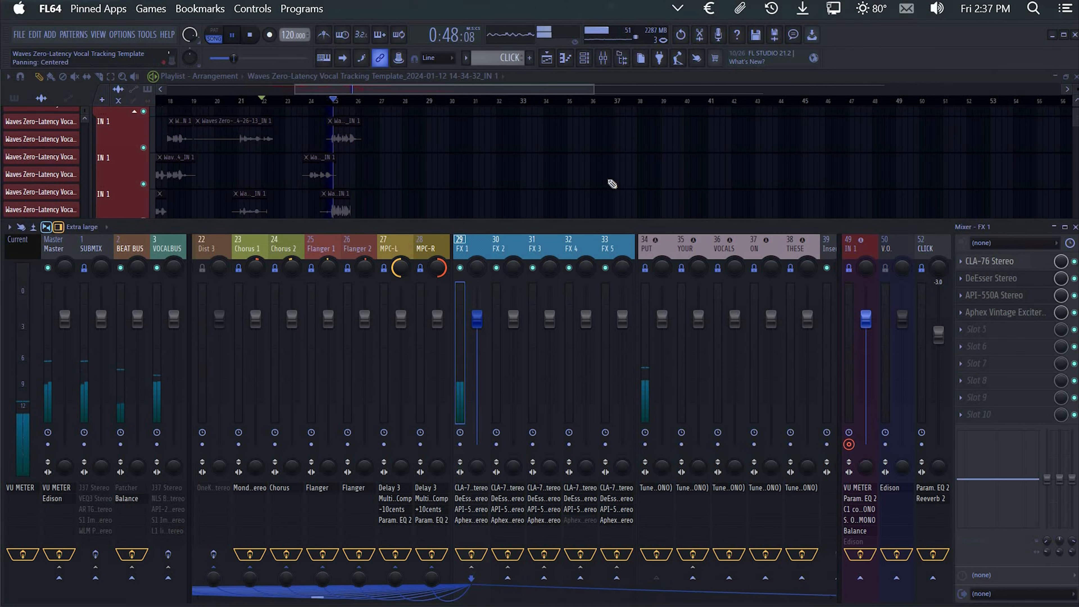
# Hide the mixer and play back the vocal take on the YOUR track from about bar 30
pyautogui.press('F9')
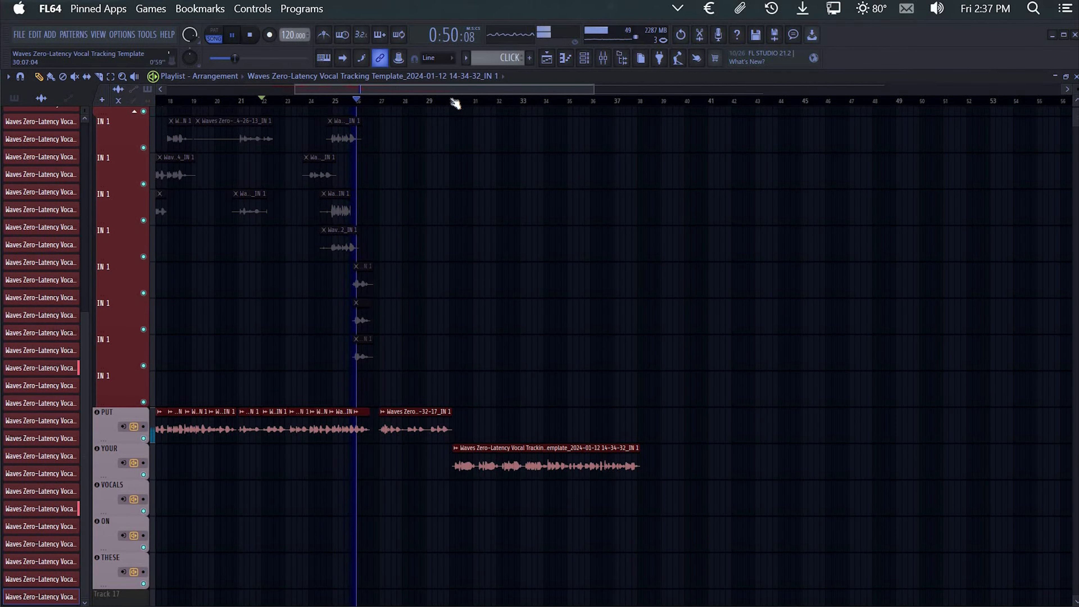
pyautogui.click(453, 101)
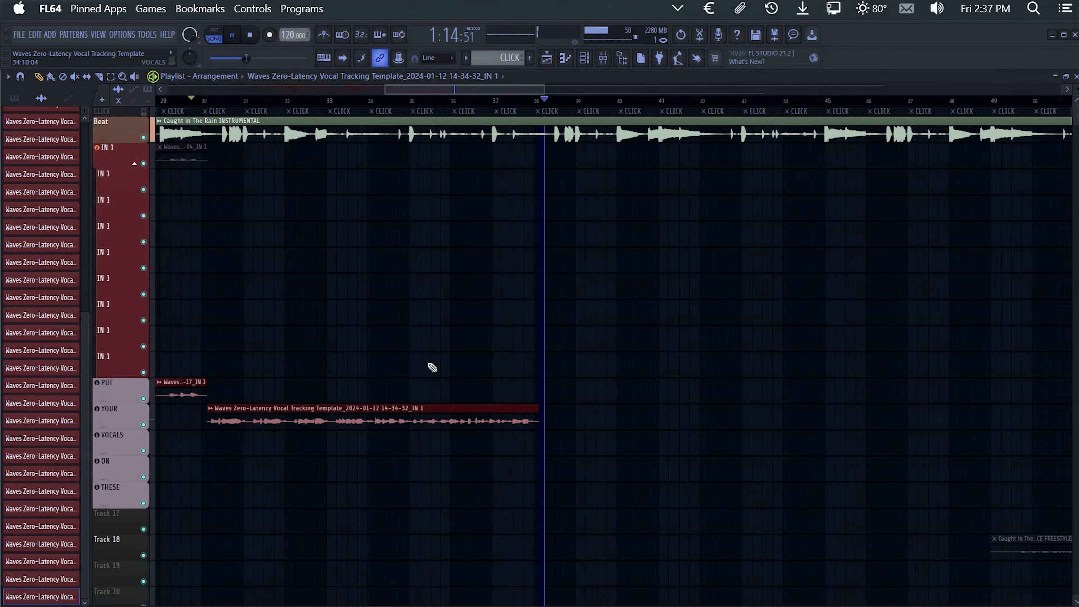
pyautogui.press('space')
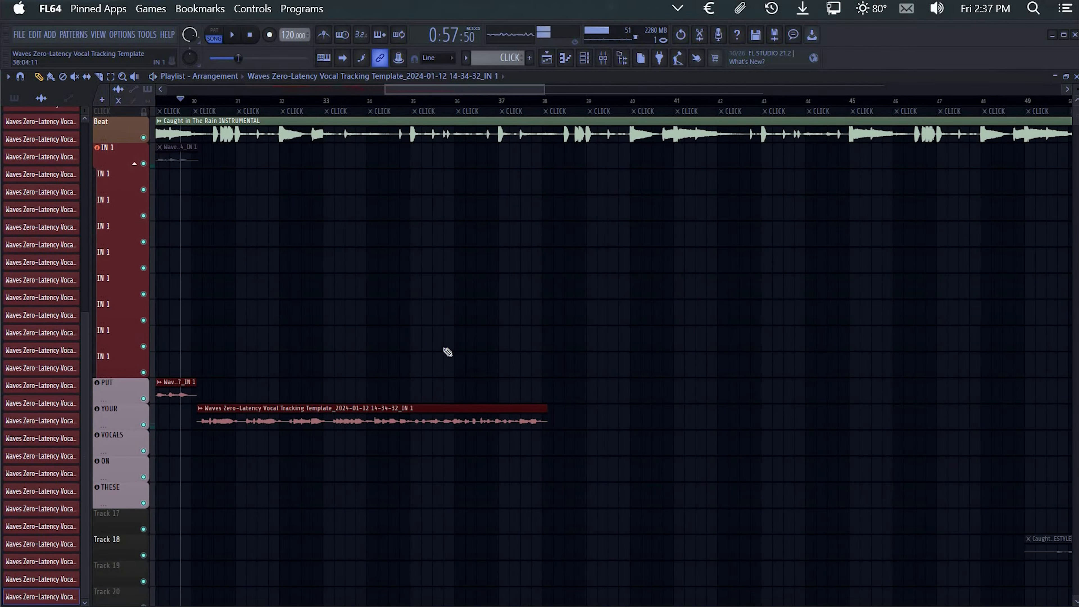
# Slice the take on the YOUR track just after bar 37 and mute the piece following the cut
pyautogui.scroll(-3, 287, 111)
pyautogui.scroll(4, 287, 111)
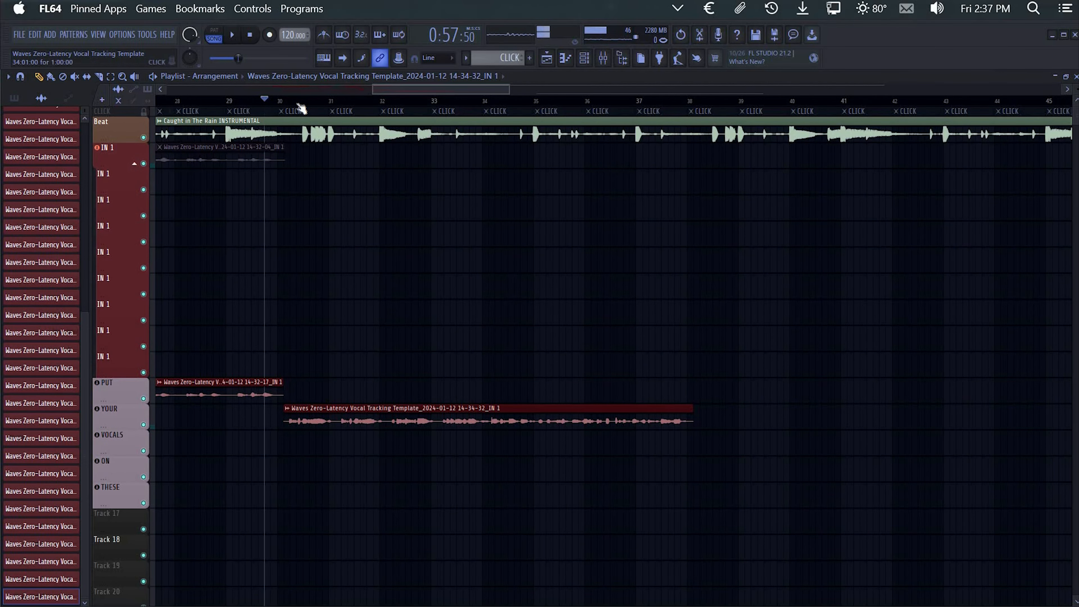
pyautogui.moveTo(296, 109); pyautogui.dragTo(311, 109)
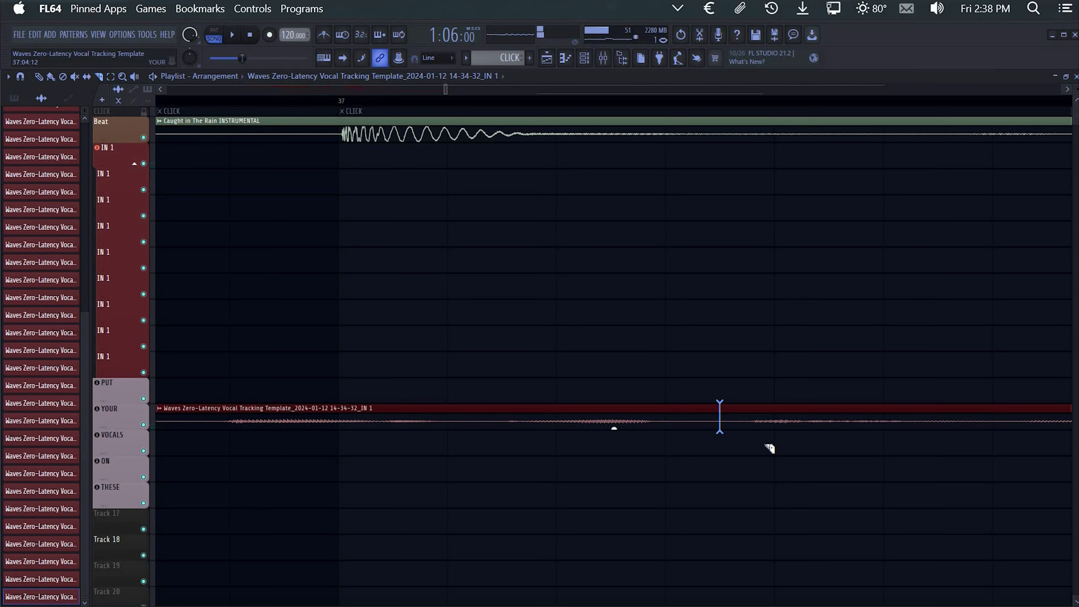
pyautogui.scroll(-3, 770, 448)
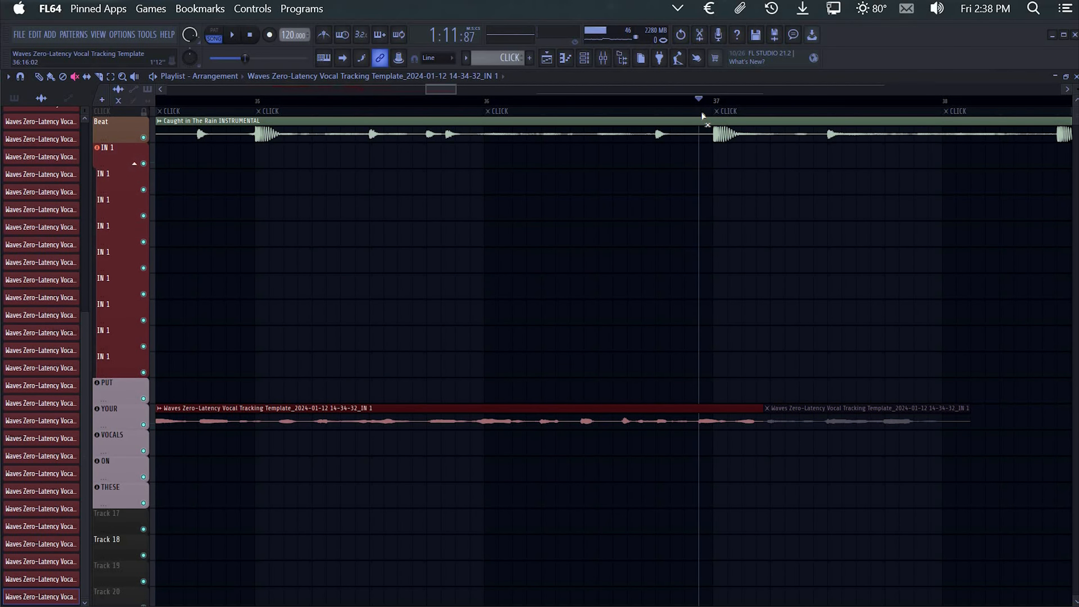
pyautogui.scroll(-7, 521, 412)
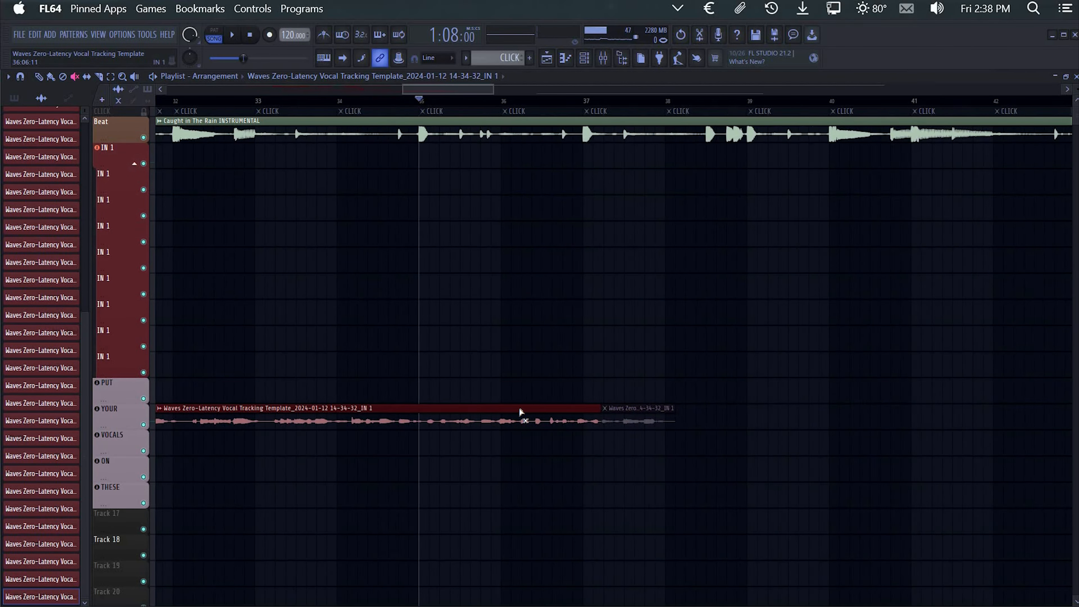
# Mute the remaining YOUR clip and record two replacement takes on IN 1 from about bar 35 to bar 38
pyautogui.click(521, 411)
pyautogui.press('r')
pyautogui.press('space')
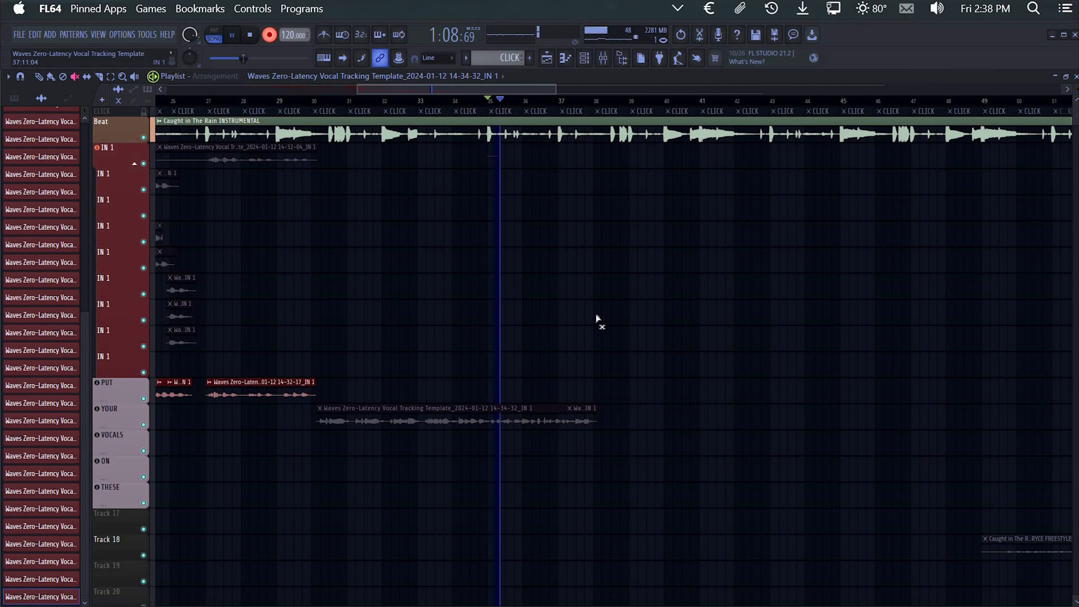
pyautogui.click(551, 423)
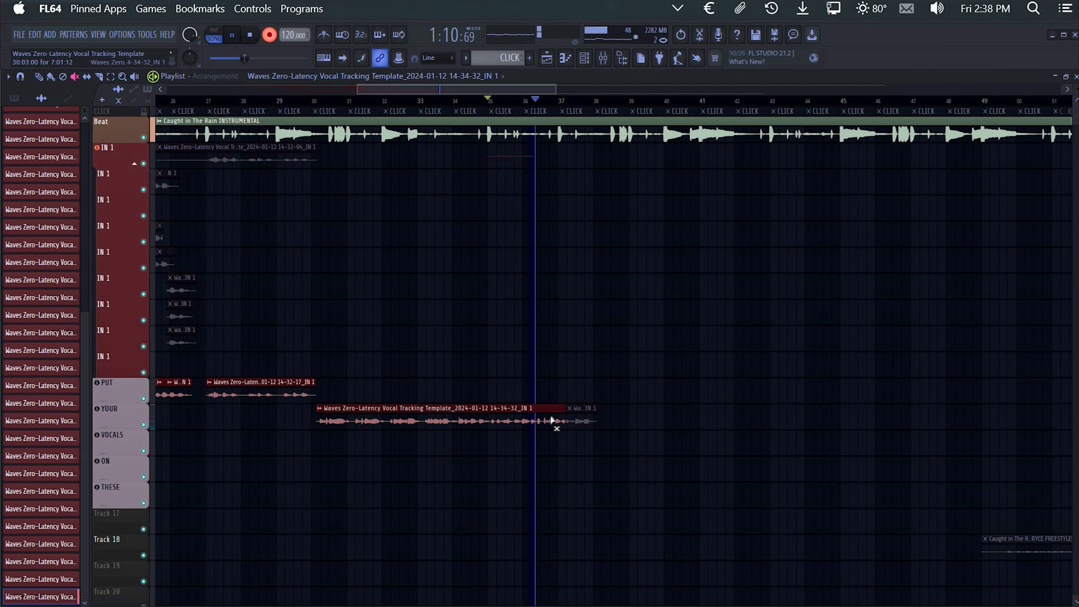
pyautogui.click(552, 422)
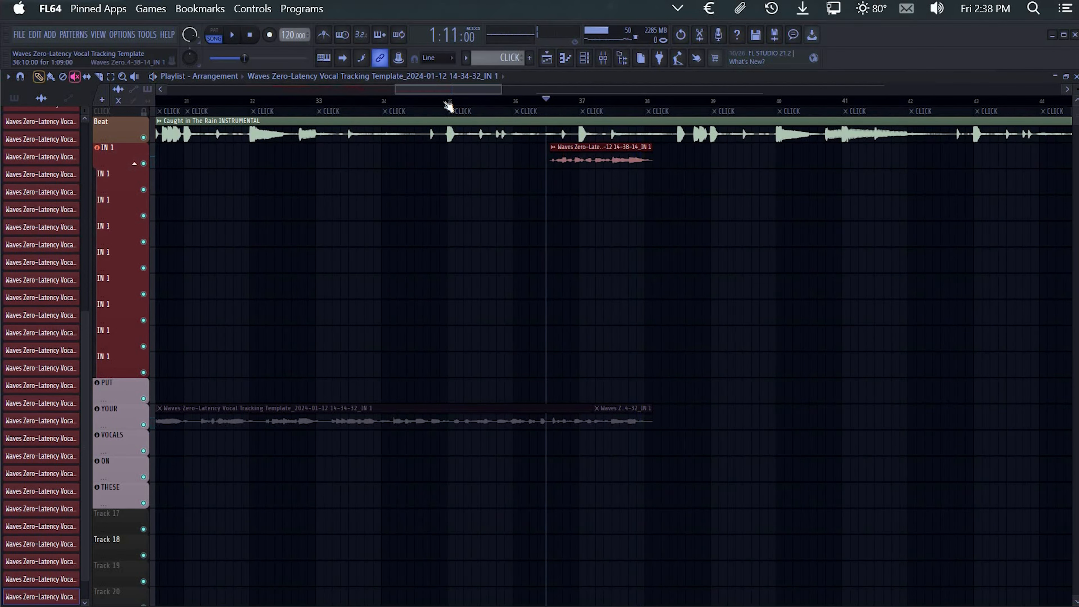
pyautogui.press('space')
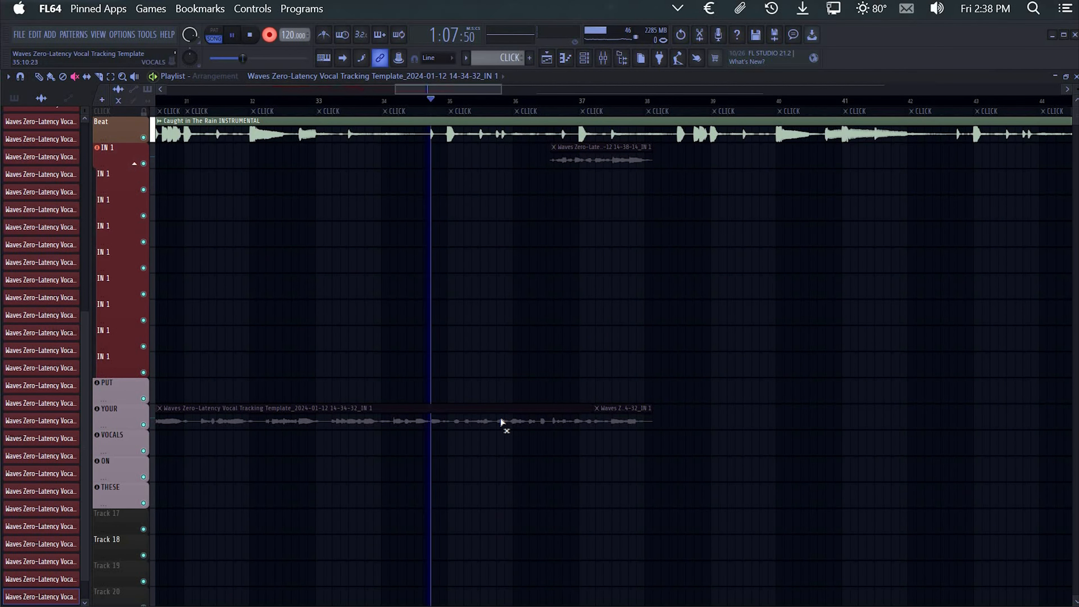
pyautogui.press('space')
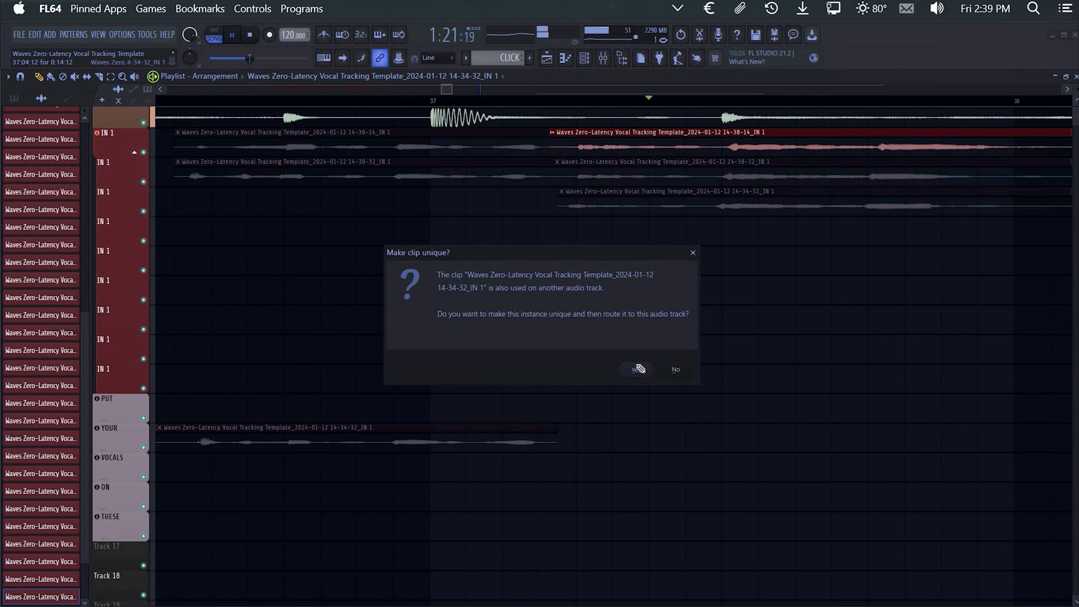
# Make the 14-34-32 clip unique for the IN 1 lane, and undo the recent playlist clip moves
pyautogui.press('Return')
pyautogui.hotkey('ctrl', 'z')
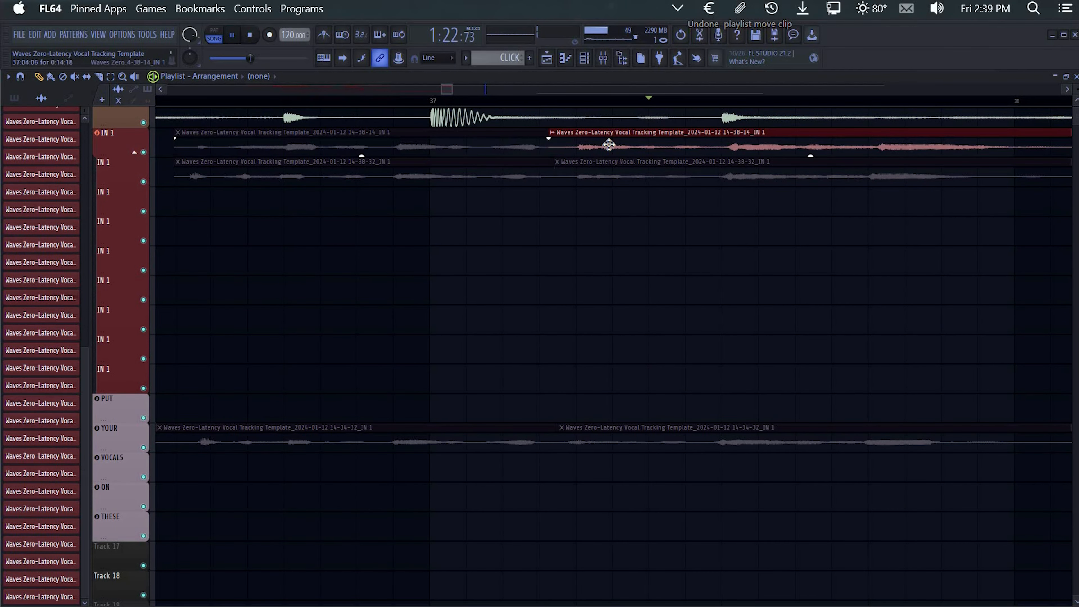
pyautogui.hotkey('ctrl', 'z')
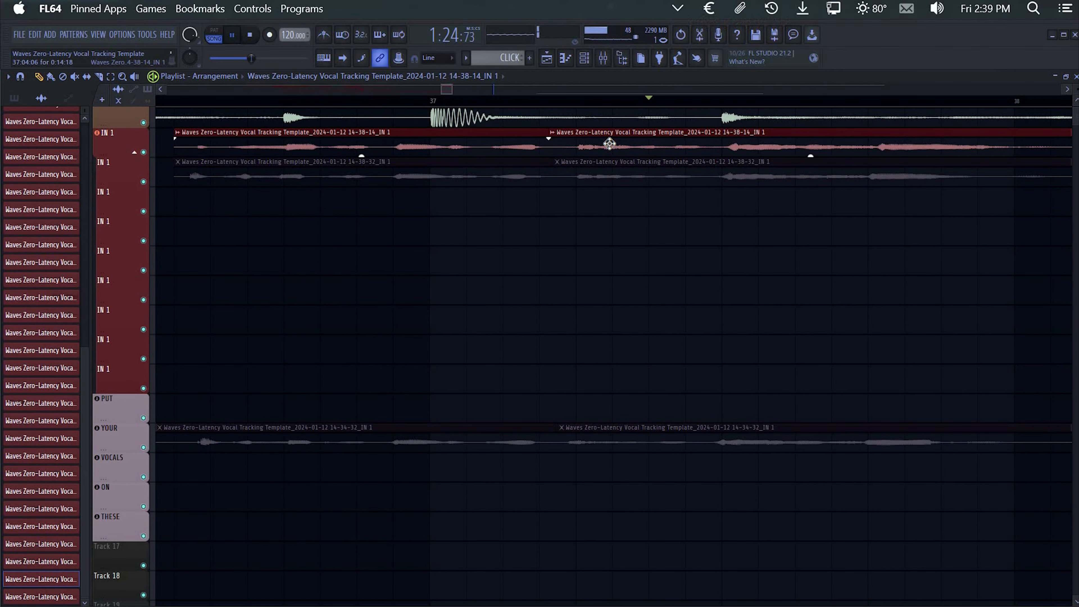
pyautogui.hotkey('ctrl', 'z')
pyautogui.hotkey('ctrl', 'z')
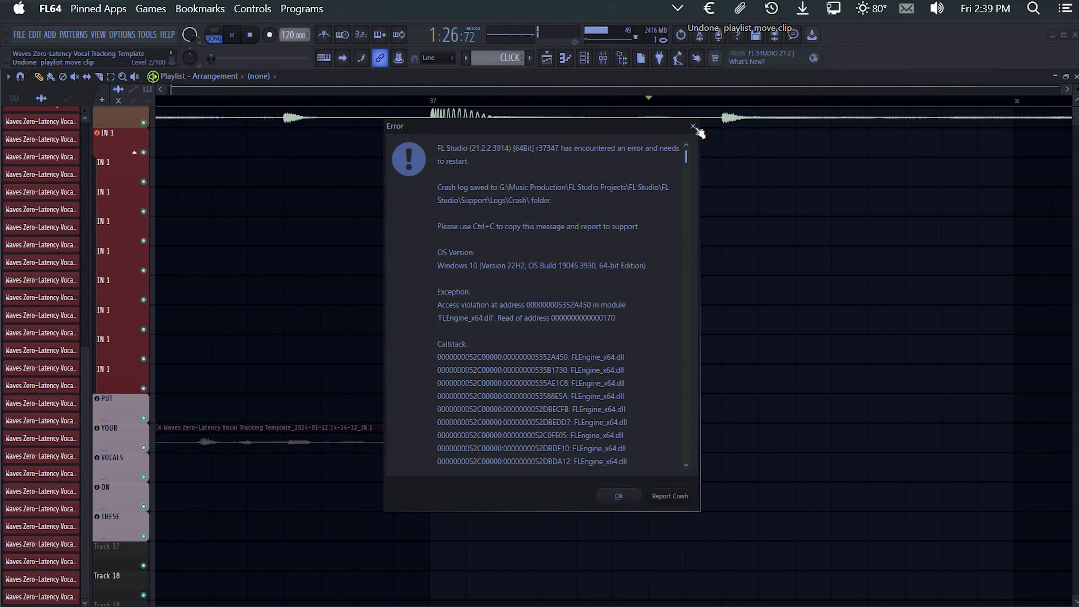
# Select FX 3 and raise its send to Verb 2 to about 76% (-5.7 dB) while playing the vocals
pyautogui.scroll(-8, 596, 347)
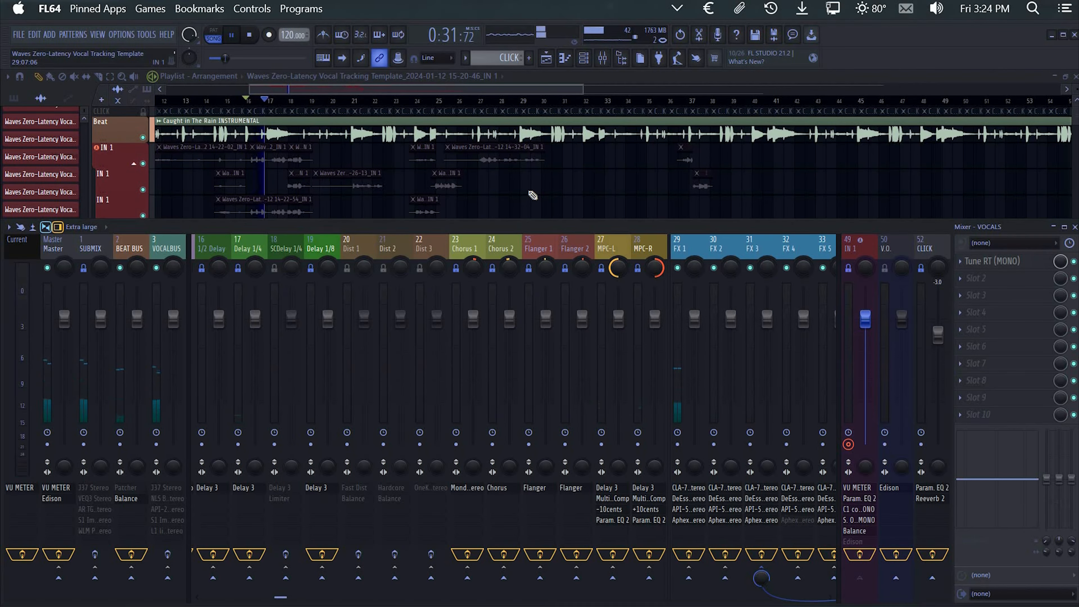
pyautogui.click(752, 245)
pyautogui.hscroll(-4, 731, 249)
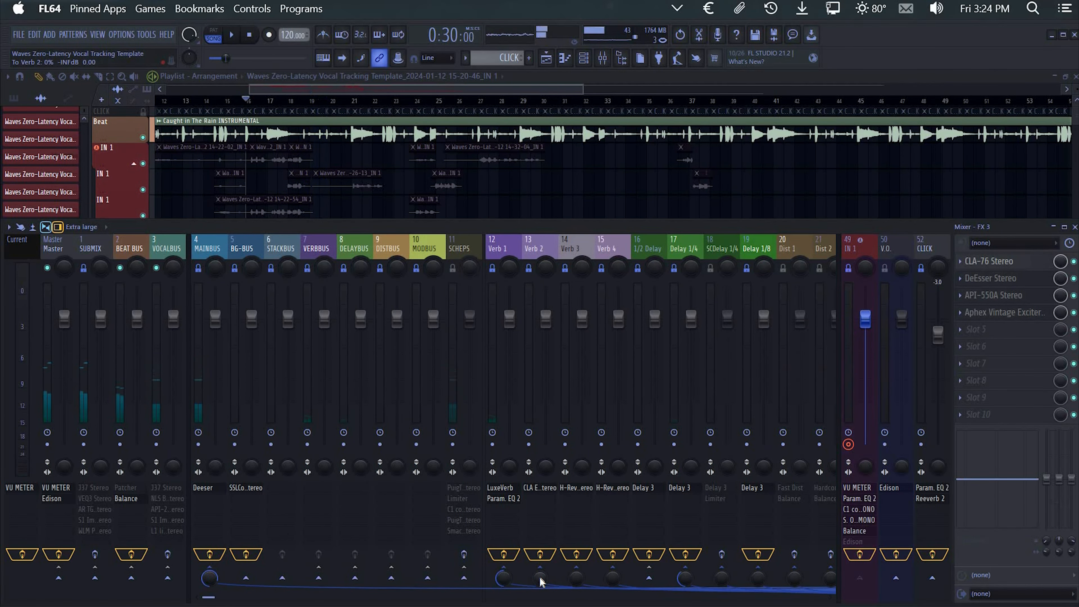
pyautogui.press('space')
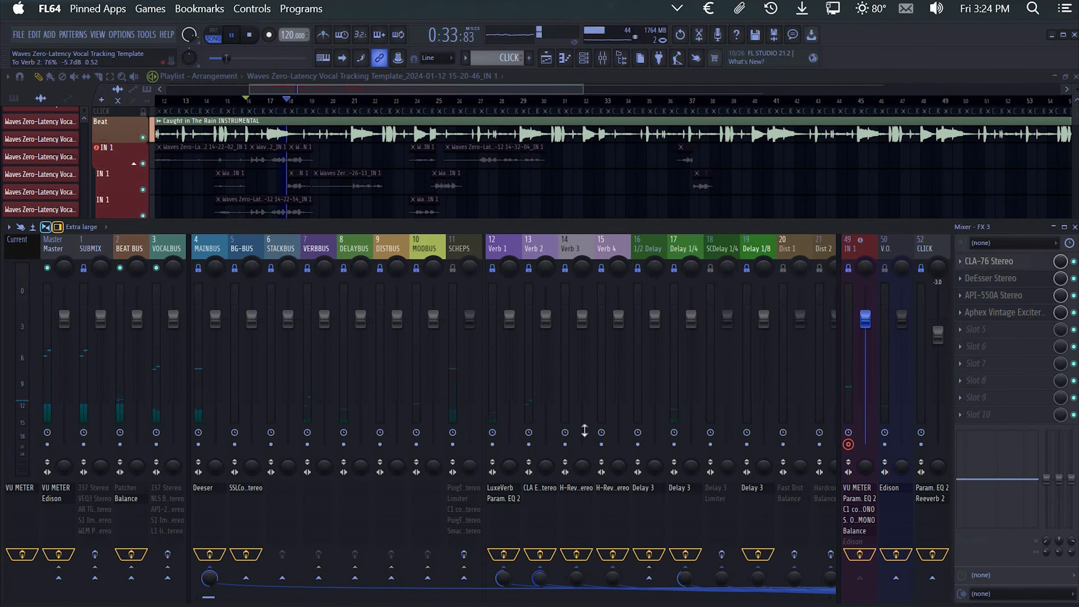
# Record a new vocal take on the lowest IN 1 lane from bar 16 to about bar 23.5
pyautogui.scroll(-6, 735, 316)
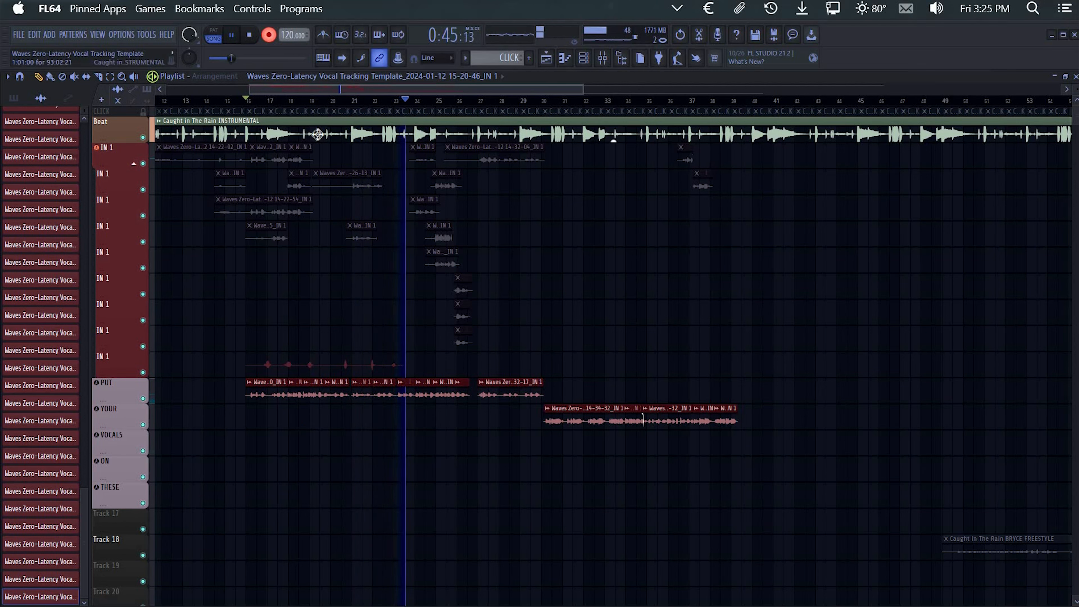
pyautogui.press('space')
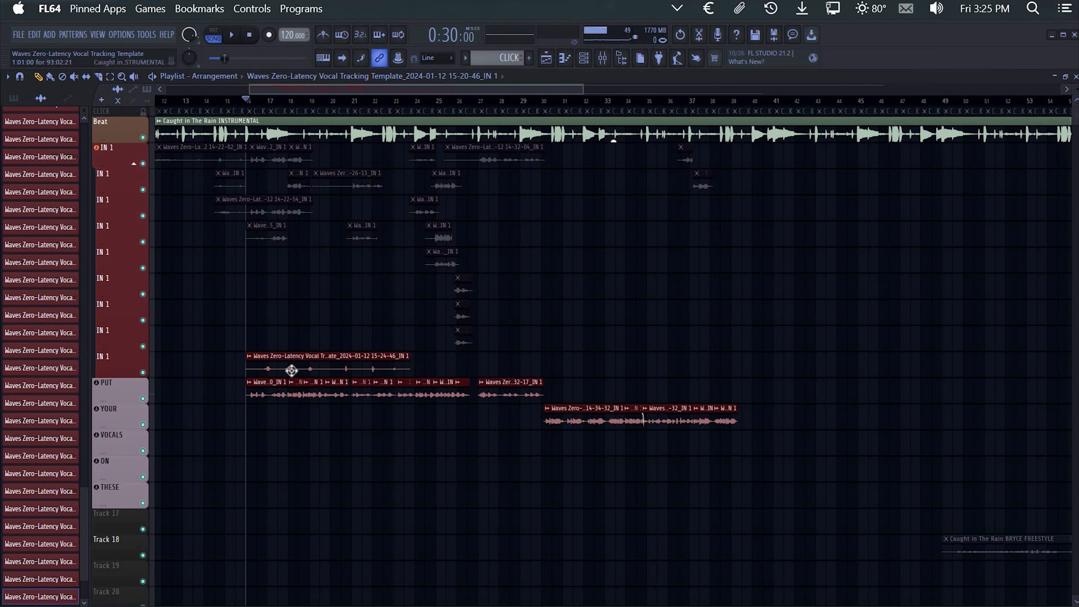
# Play back the new take, slice it at about bar 18.5 and mute the second part
pyautogui.press('space')
pyautogui.scroll(2, 350, 373)
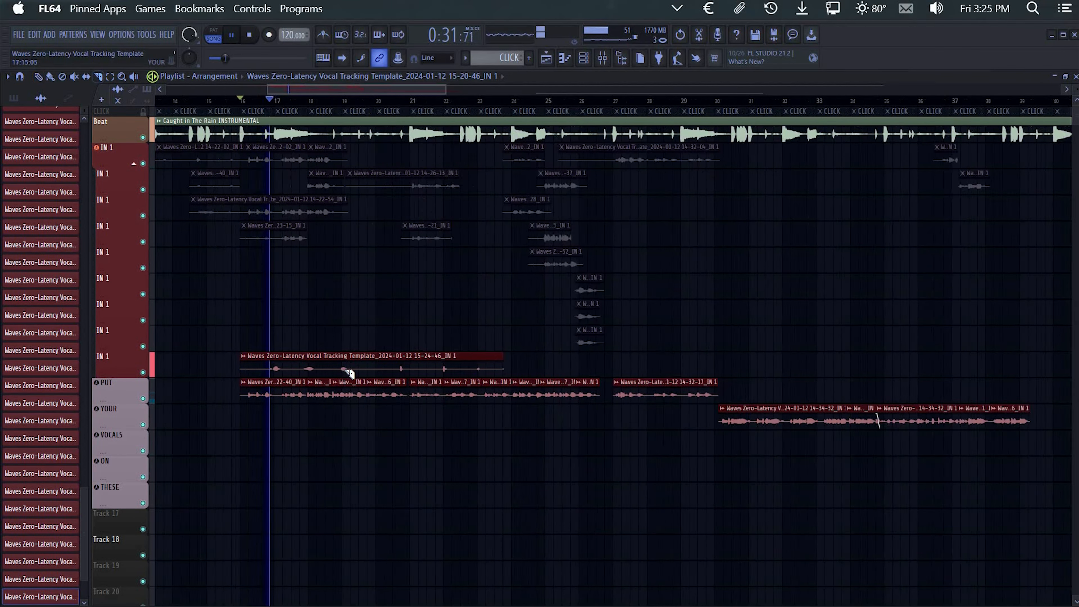
pyautogui.scroll(3, 346, 370)
pyautogui.moveTo(347, 351); pyautogui.dragTo(347, 378)
pyautogui.press('t')
pyautogui.click(388, 365)
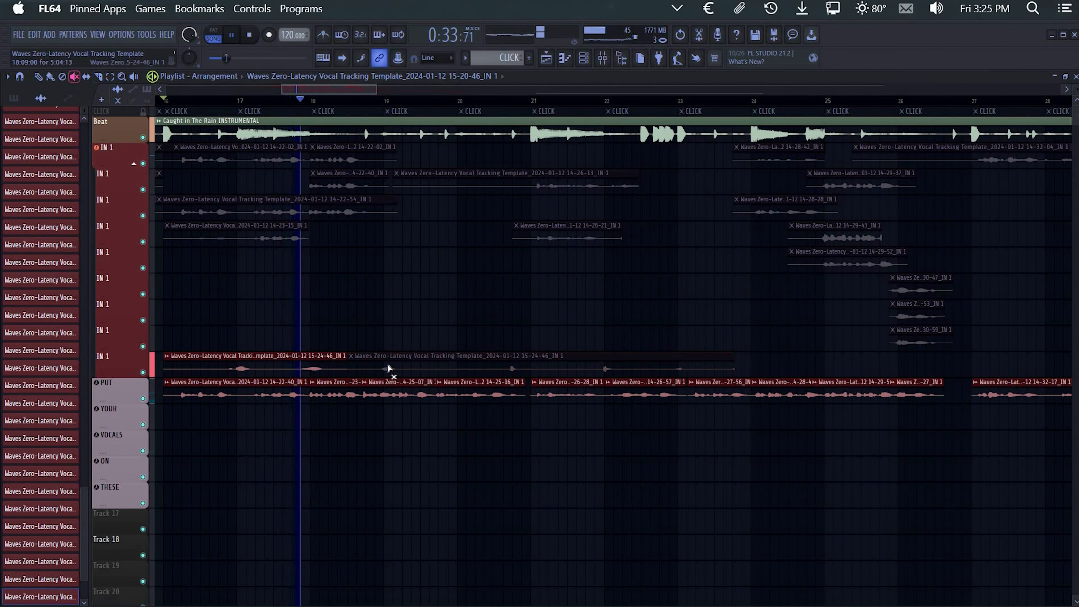
# Move the unmuted first slice of the new take down to the VOCALS track and stop playback
pyautogui.press('p')
pyautogui.moveTo(237, 364); pyautogui.dragTo(239, 452)
pyautogui.press('space')
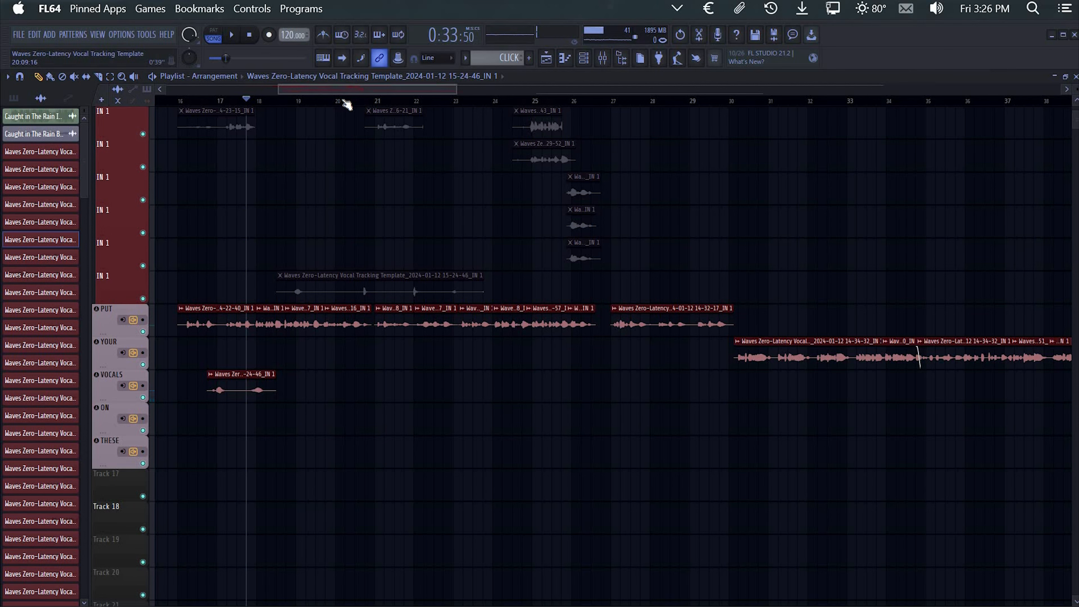
# Record a short take on IN 1 from about bar 20 to bar 21, move it to the VOCALS track and play it back
pyautogui.click(346, 102)
pyautogui.press('r')
pyautogui.press('space')
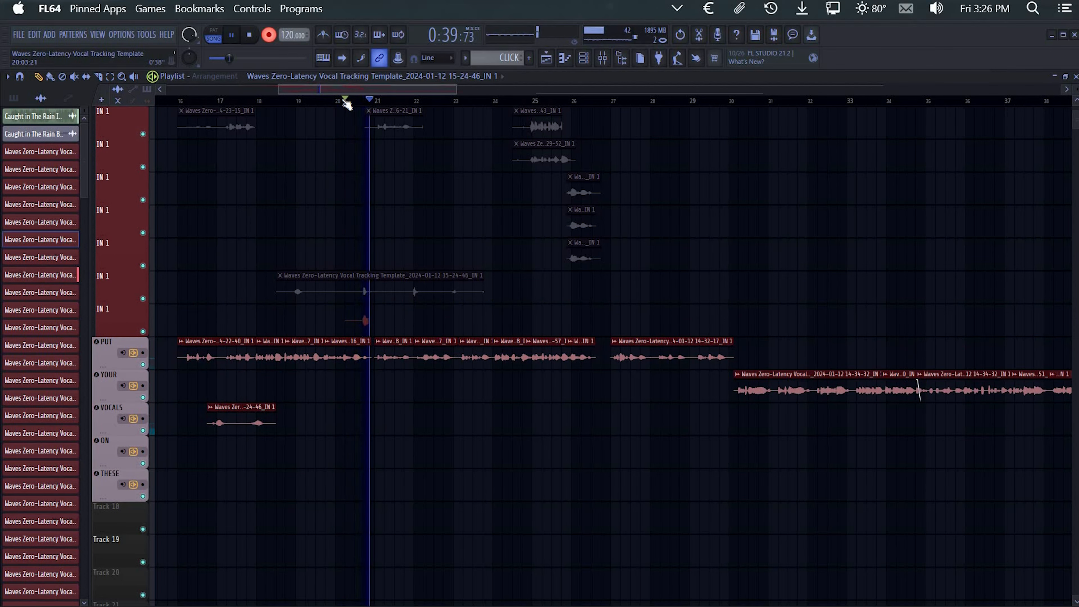
pyautogui.press('space')
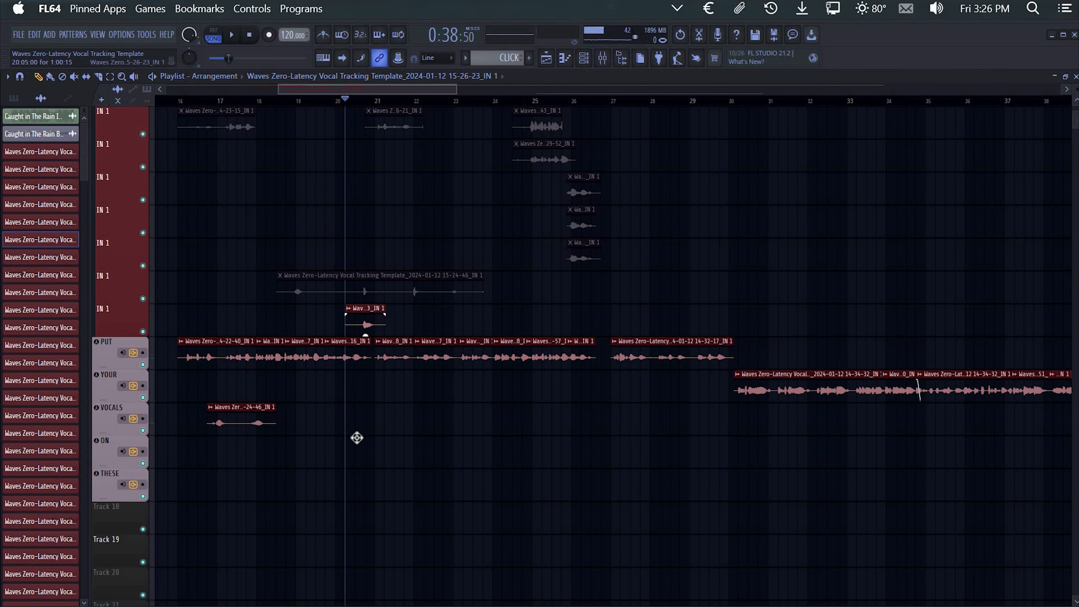
pyautogui.moveTo(357, 437); pyautogui.dragTo(369, 429)
pyautogui.press('space')
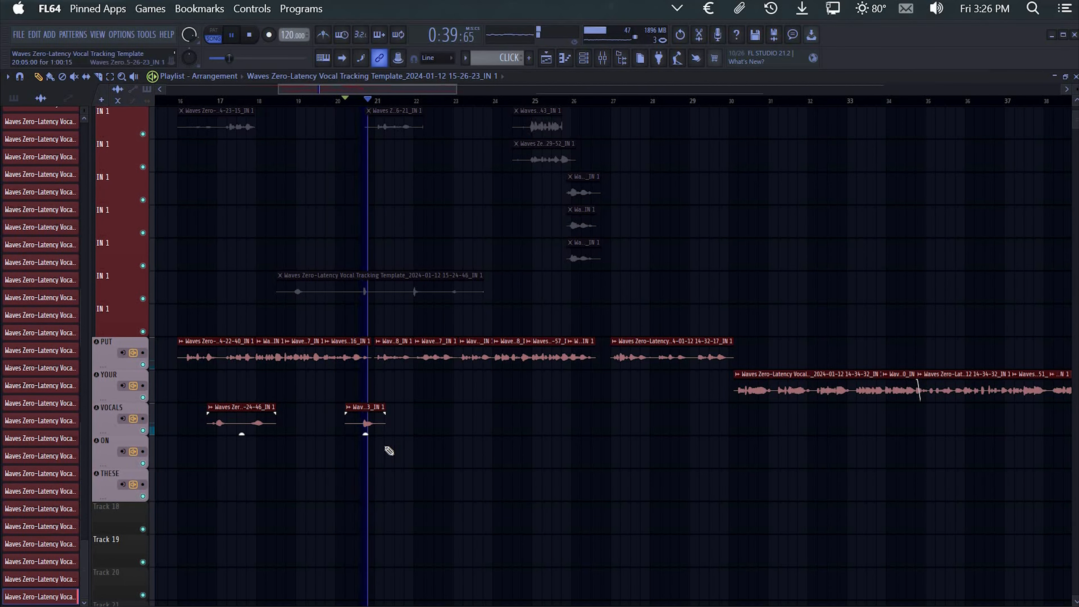
# Play the vocals from bar 21 and record another take on IN 1 from that position
pyautogui.keyDown('ctrl'); pyautogui.scroll(3, 421, 439); pyautogui.keyUp('ctrl')
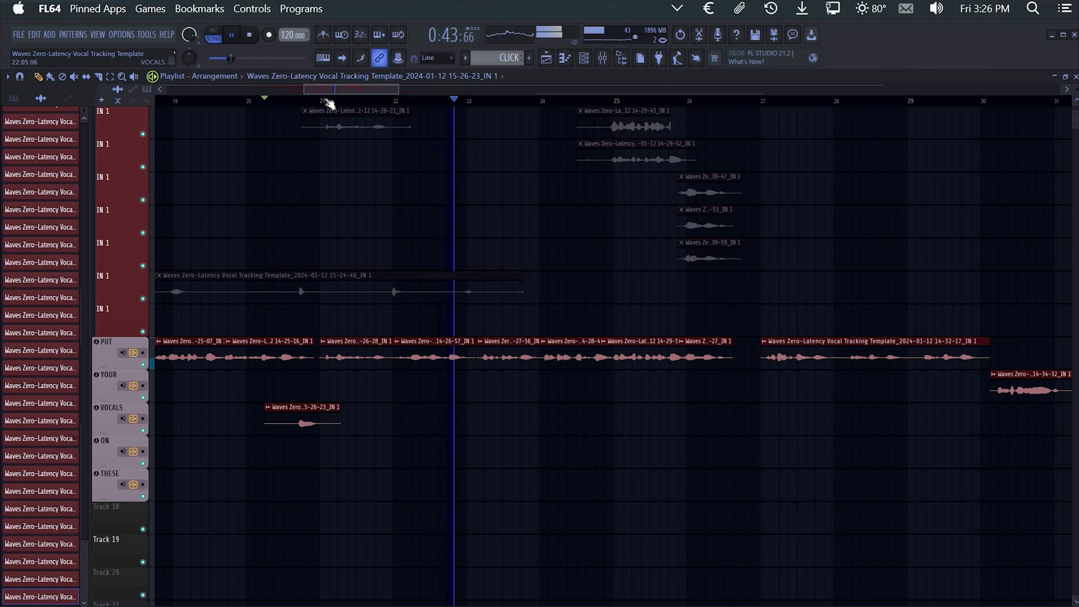
pyautogui.click(332, 102)
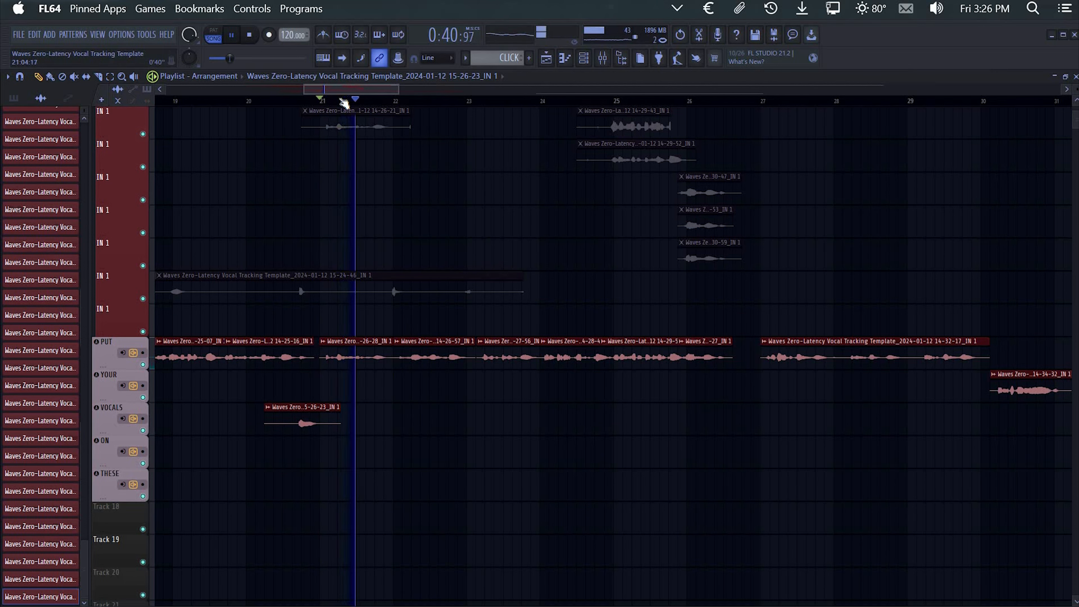
pyautogui.press('space')
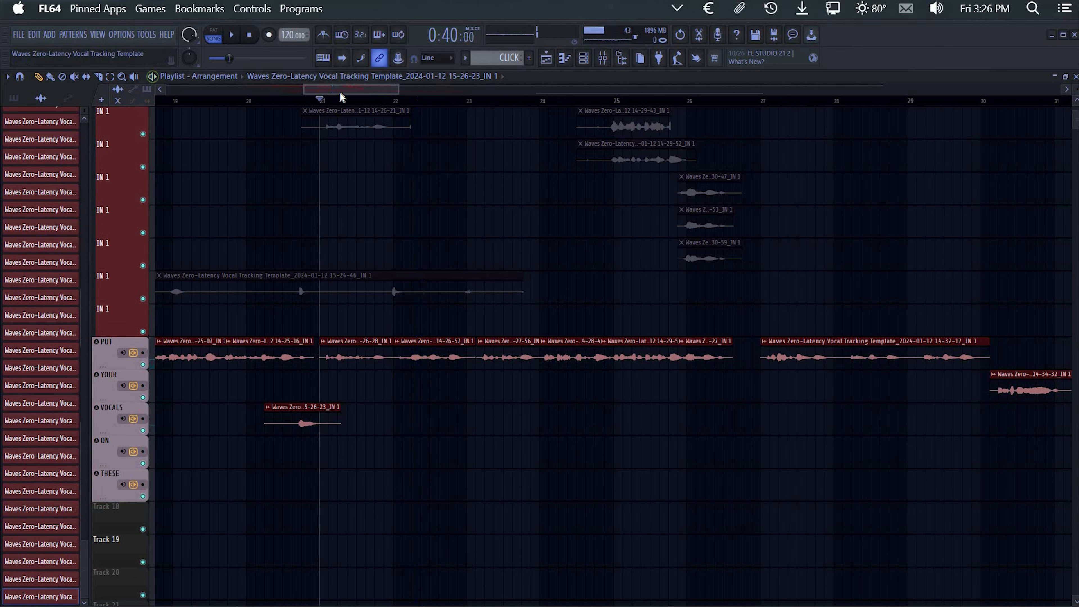
pyautogui.press('r')
pyautogui.press('space')
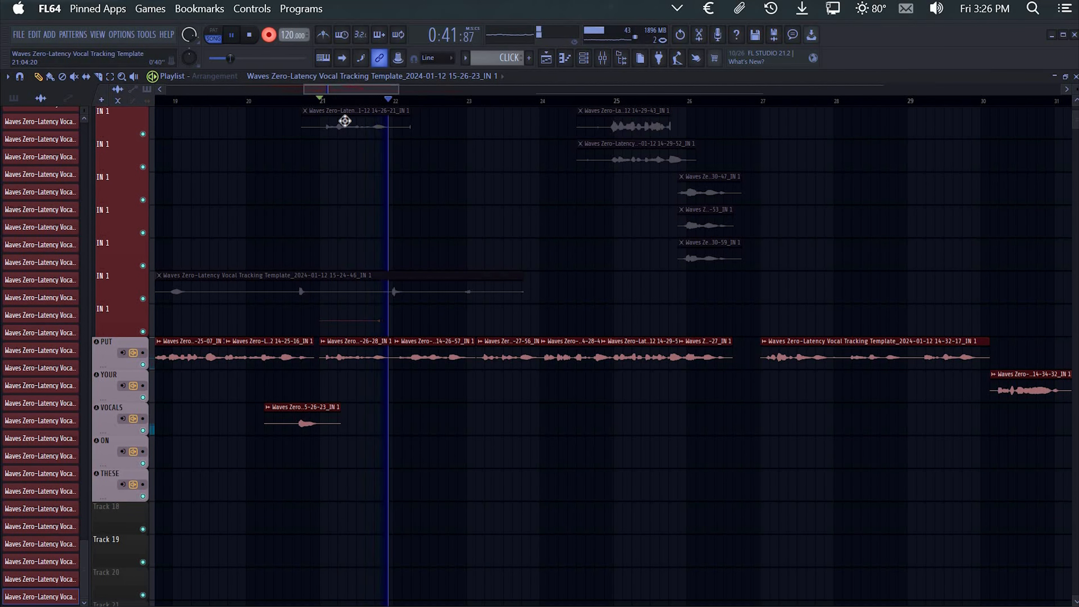
pyautogui.press('space')
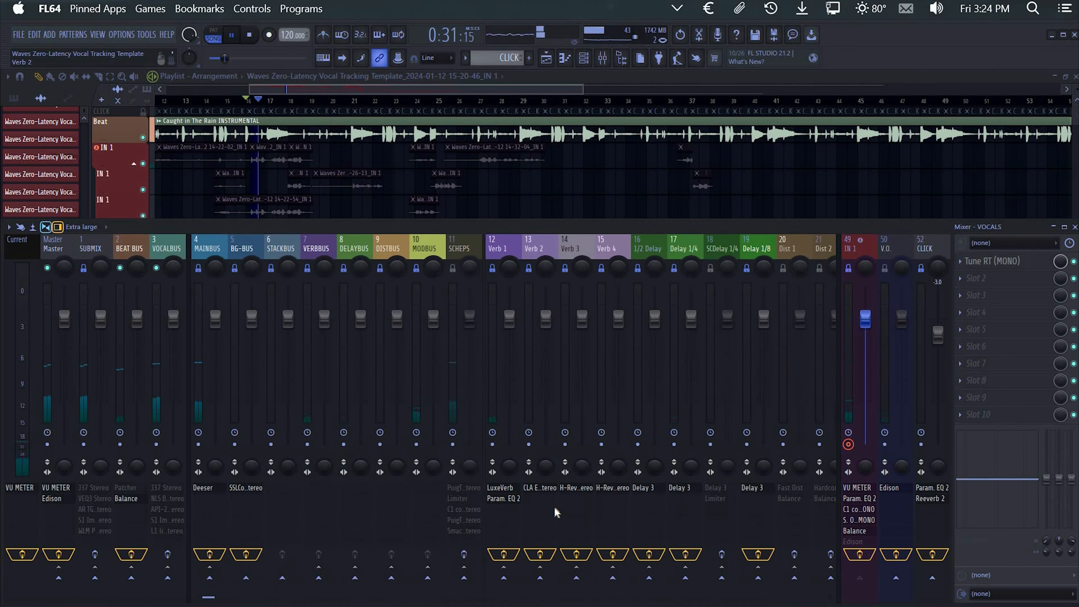
# Play the vocals from bar 16 while checking the FX tracks in the mixer
pyautogui.scroll(-4, 543, 283)
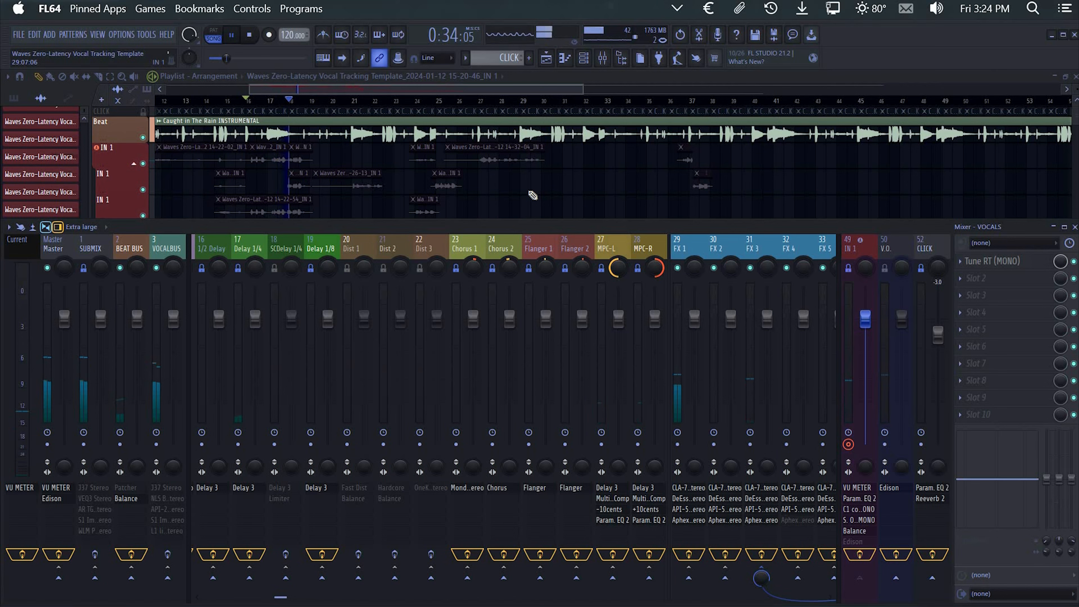
pyautogui.press('space')
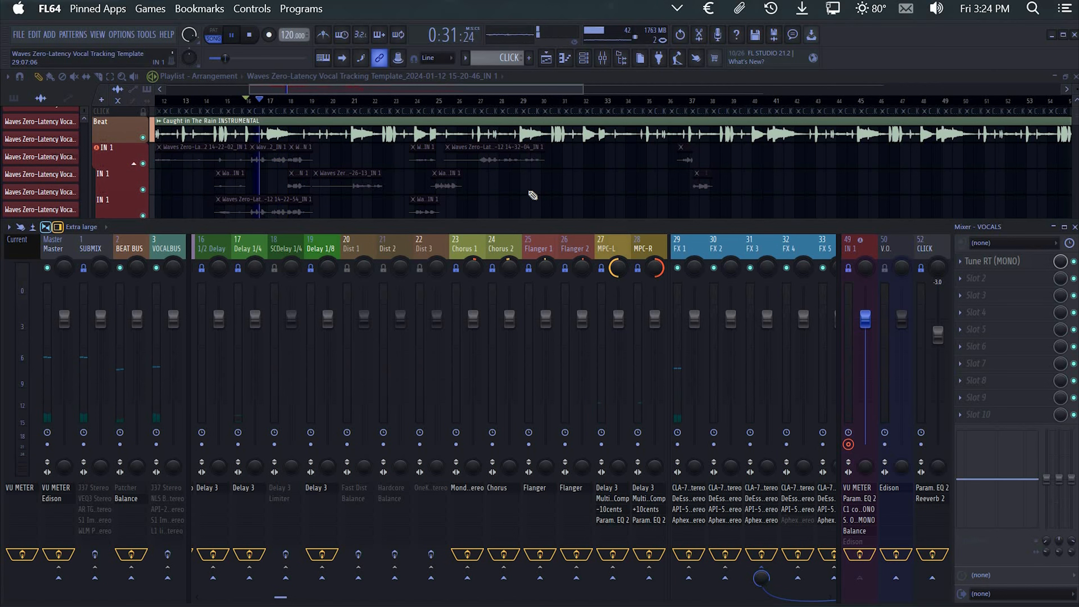
# Check the FX 3 track's send levels to the reverb tracks during playback
pyautogui.click(760, 269)
pyautogui.scroll(5, 620, 535)
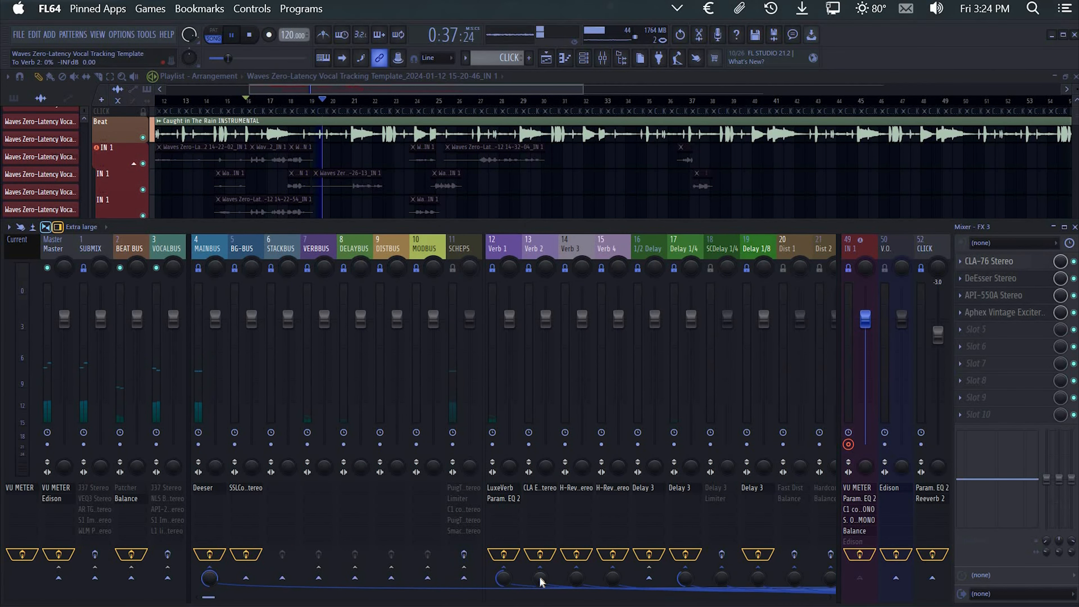
pyautogui.press('space')
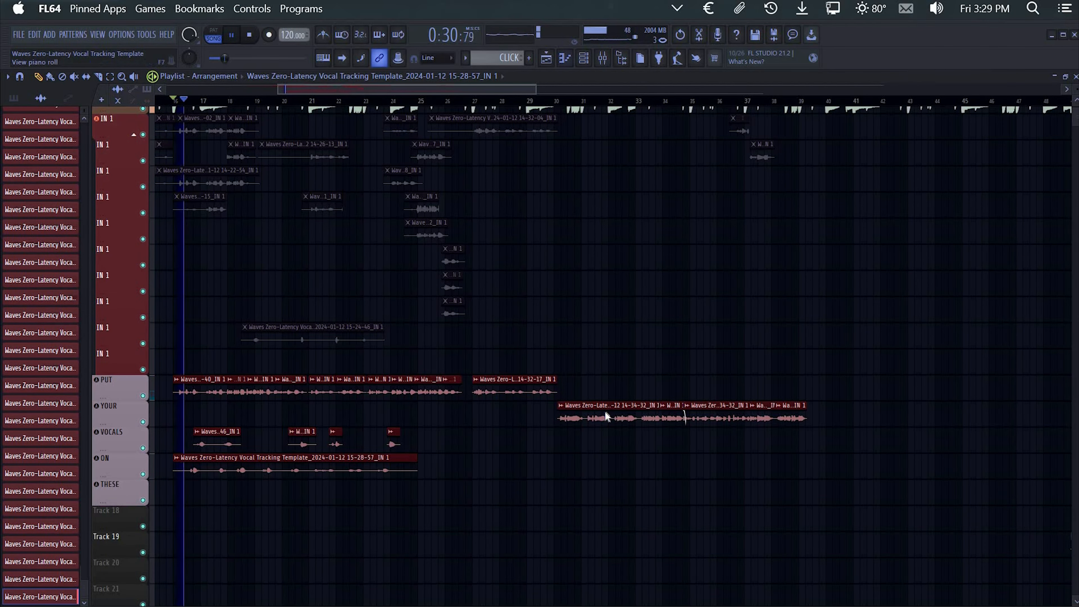
# Bring up the mixer and lower the FX 4 track's volume to -14.4 dB during playback
pyautogui.press('F9')
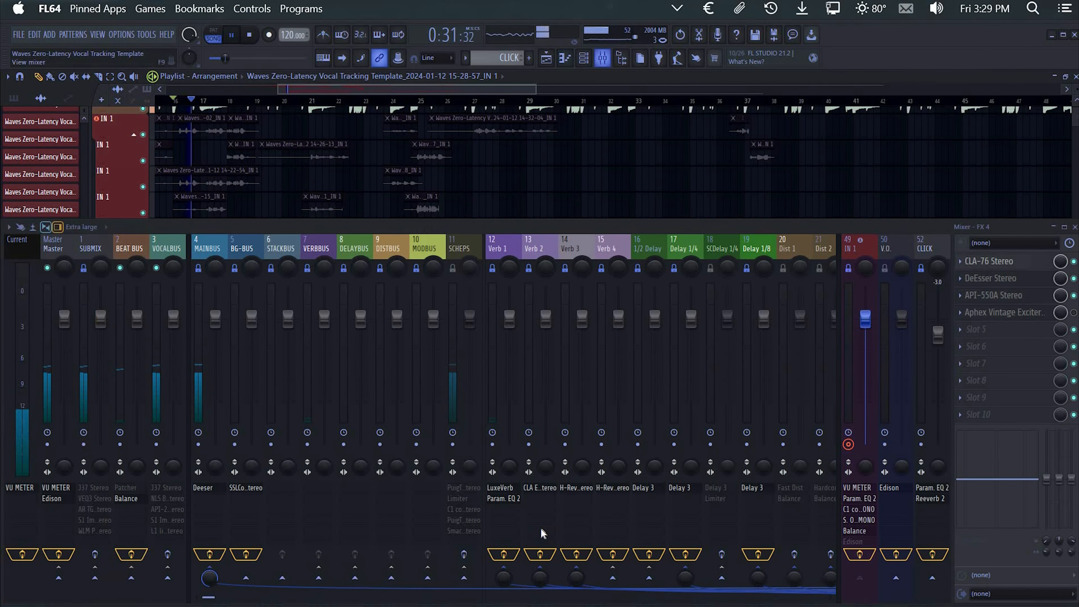
pyautogui.scroll(-8, 547, 526)
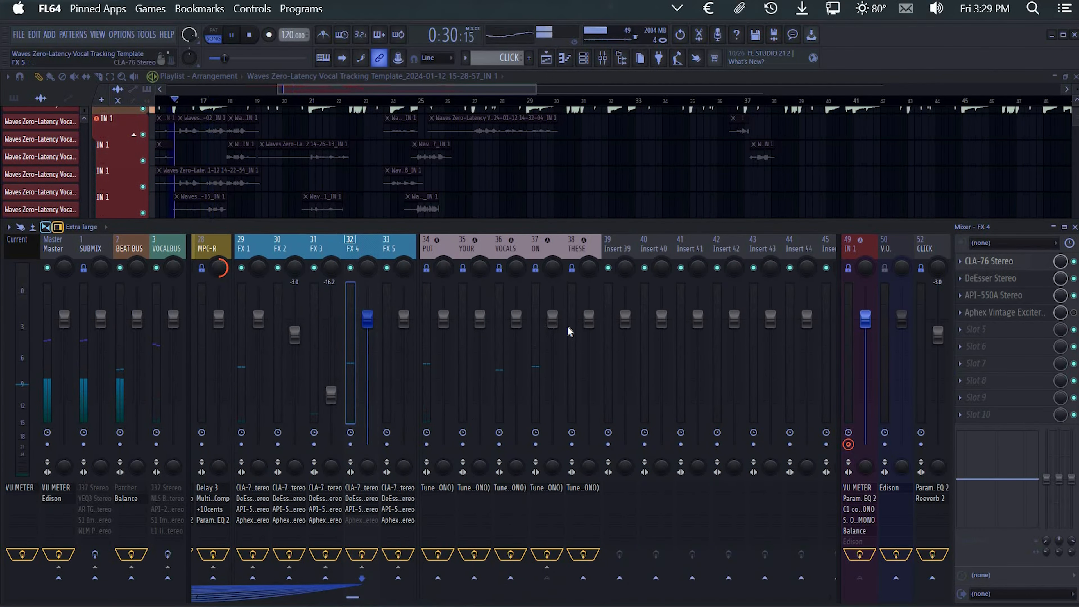
pyautogui.scroll(3, 570, 332)
pyautogui.moveTo(585, 319); pyautogui.dragTo(587, 400)
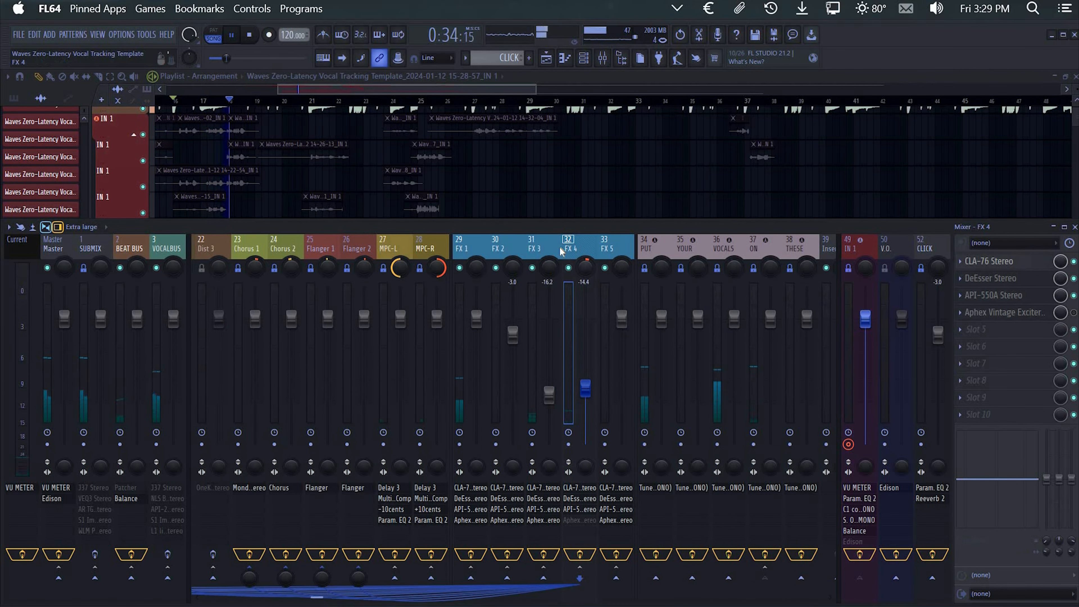
# Adjust FX 4's send to Verb 2 during playback and set the FX 4 volume to -15.0 dB
pyautogui.scroll(9, 561, 247)
pyautogui.press('space')
pyautogui.press('space')
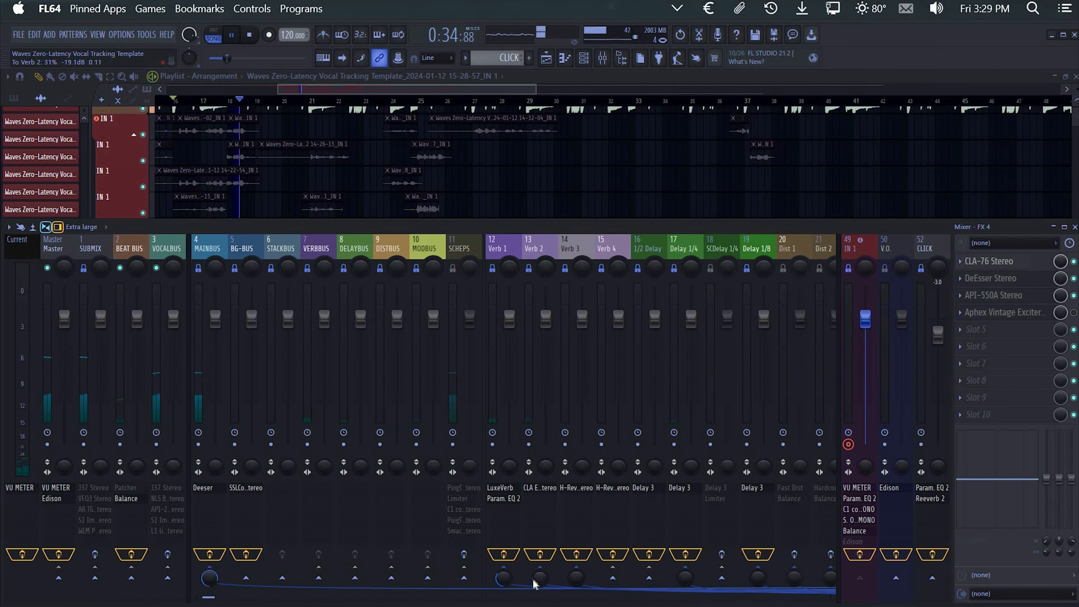
pyautogui.moveTo(534, 581); pyautogui.dragTo(535, 587)
pyautogui.scroll(-6, 557, 530)
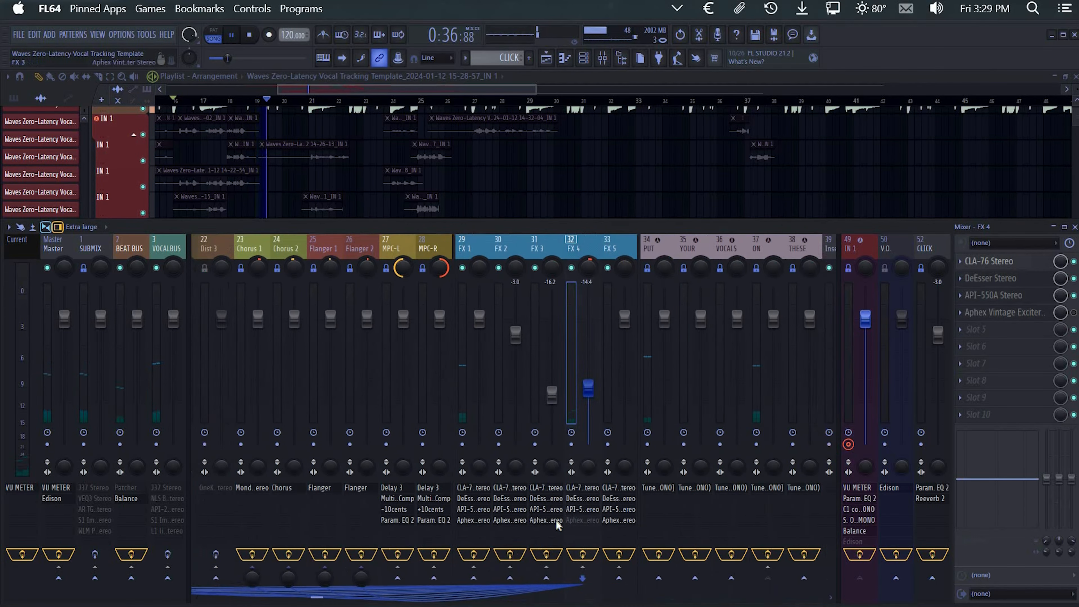
pyautogui.moveTo(586, 389); pyautogui.dragTo(587, 392)
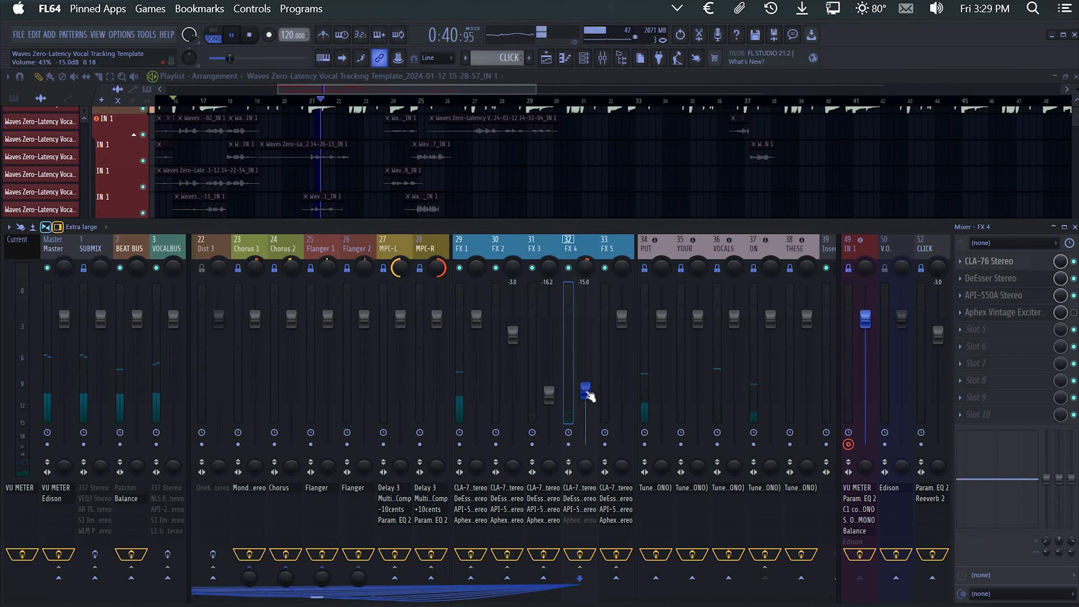
# Replay the vocals from about bar 23 and raise the FX 4 track's volume to -10.2 dB
pyautogui.press('F9')
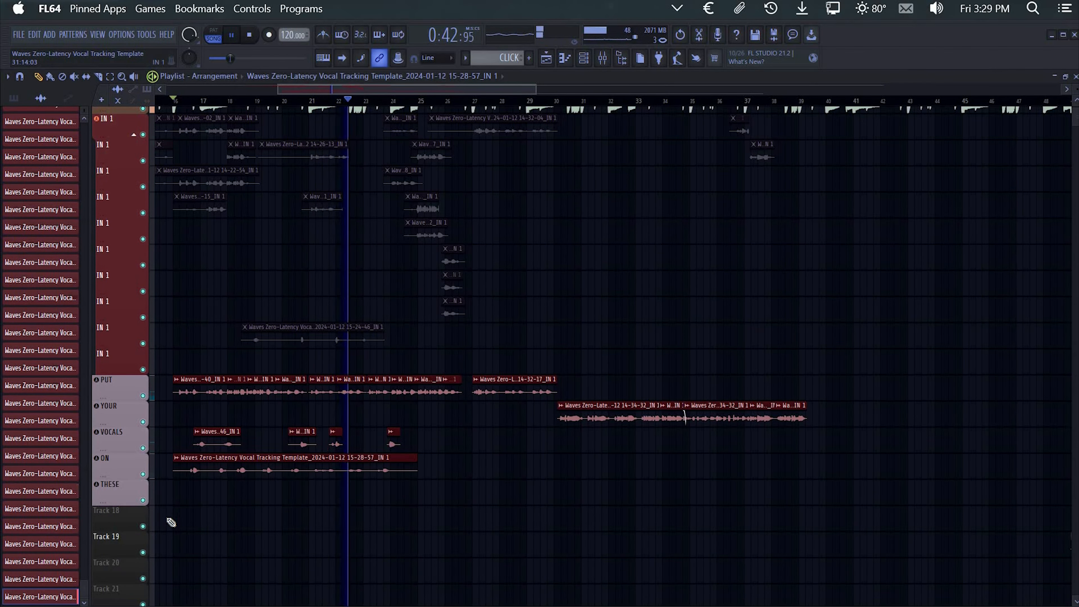
pyautogui.scroll(3, 178, 509)
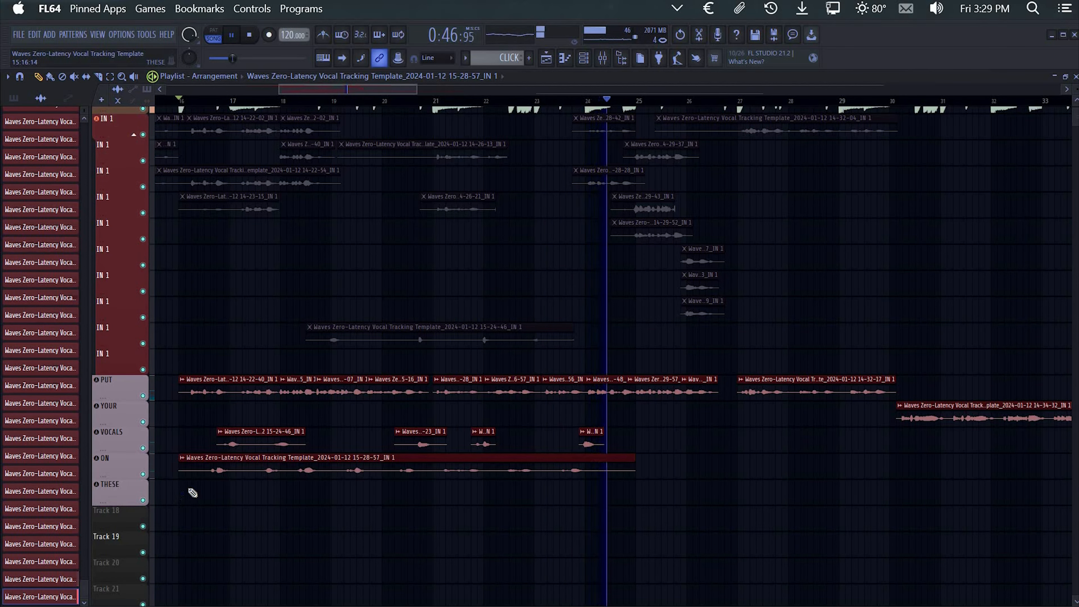
pyautogui.scroll(-5, 193, 492)
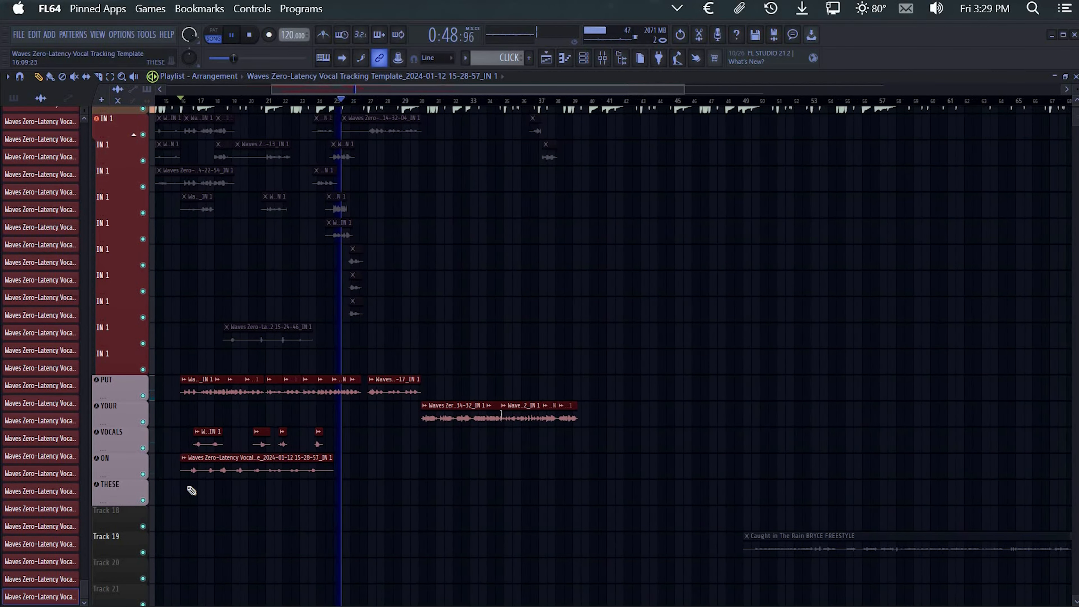
pyautogui.scroll(1, 191, 491)
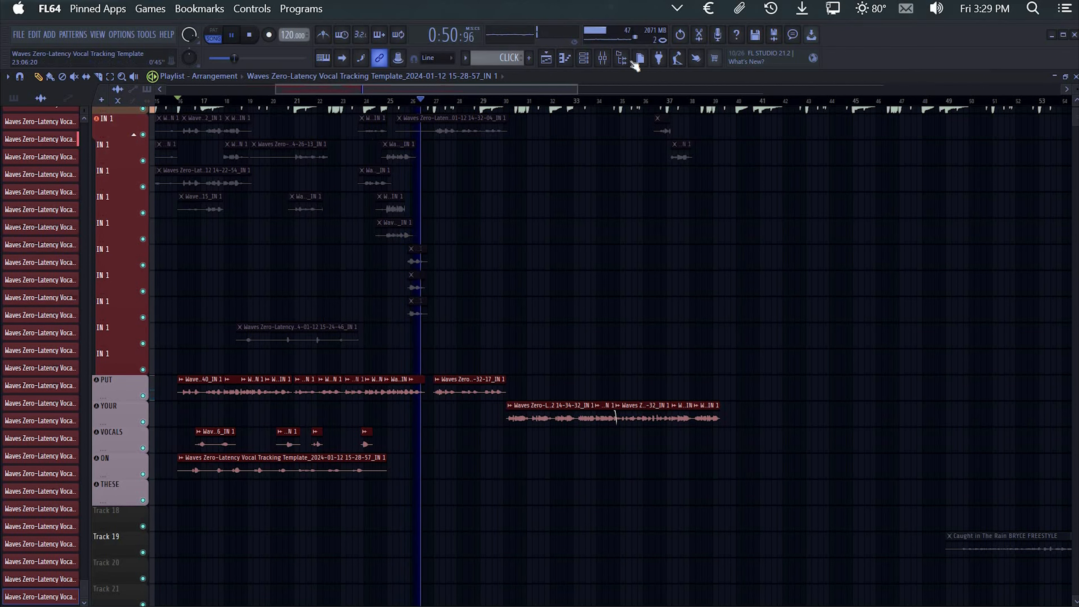
pyautogui.click(605, 61)
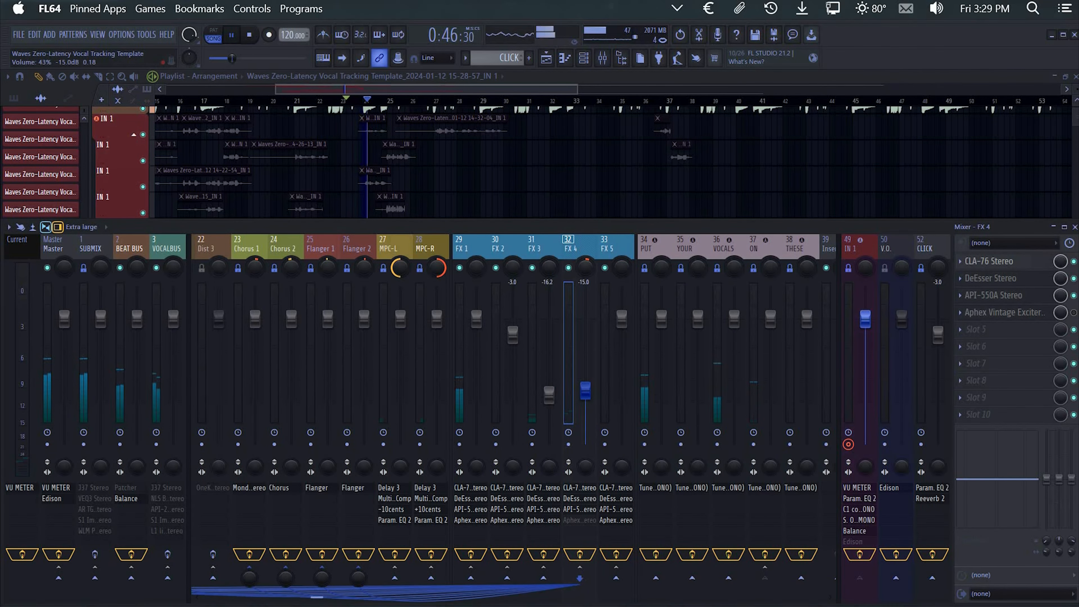
pyautogui.moveTo(585, 393); pyautogui.dragTo(586, 385)
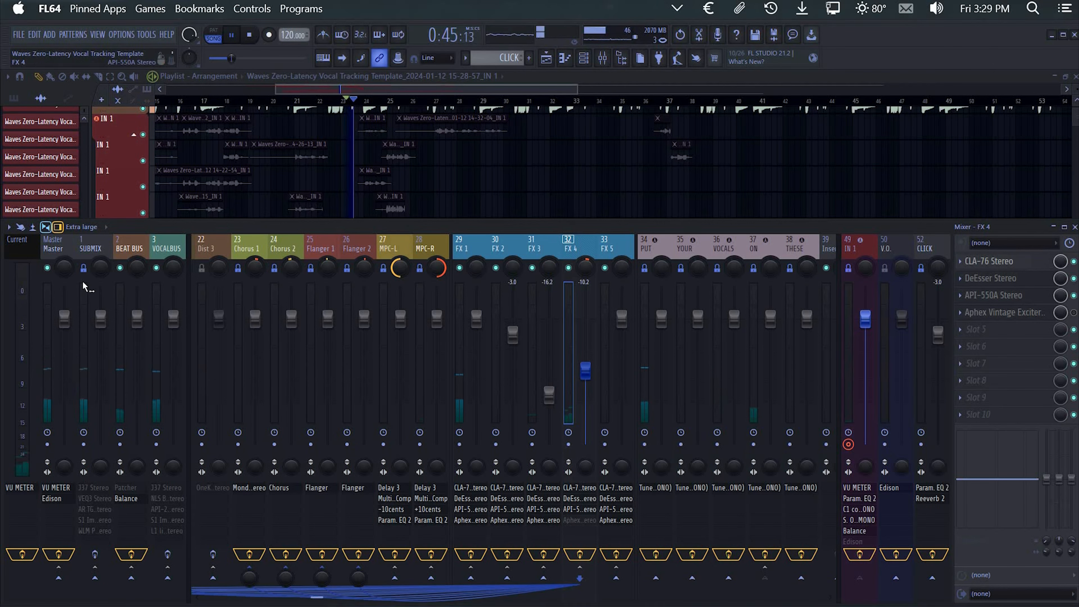
# Set the high gain of FX 4's API-550A equalizer to -4 dB and check the API-550A on FX 2
pyautogui.scroll(-2, 95, 253)
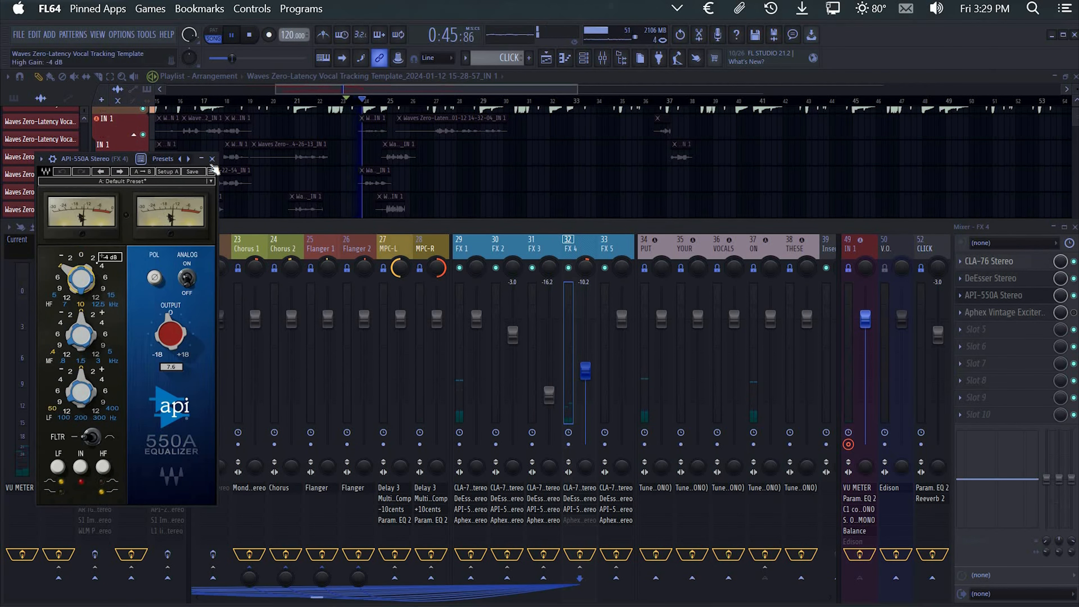
pyautogui.press('Escape')
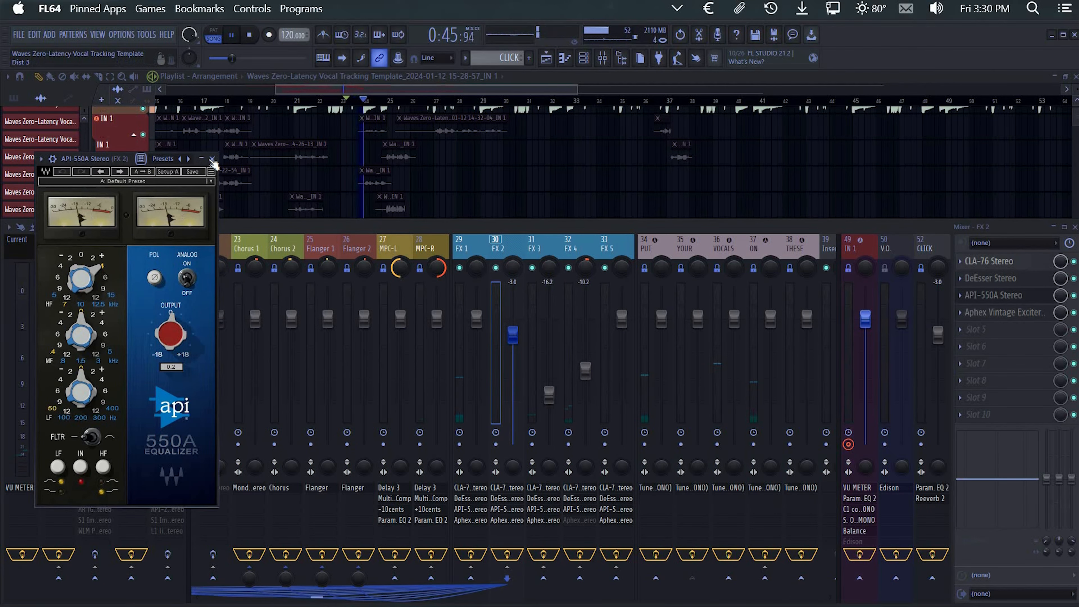
pyautogui.press('Escape')
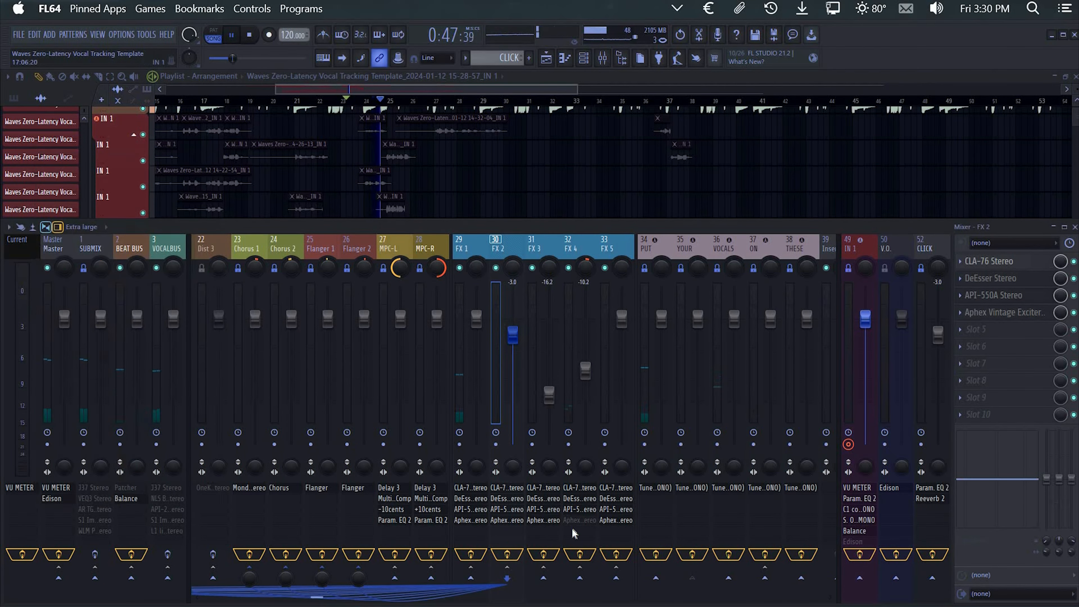
# Inspect the Aphex Vintage Exciter and API-550A settings on FX 2 and the API-550A settings on FX 1
pyautogui.click(506, 521)
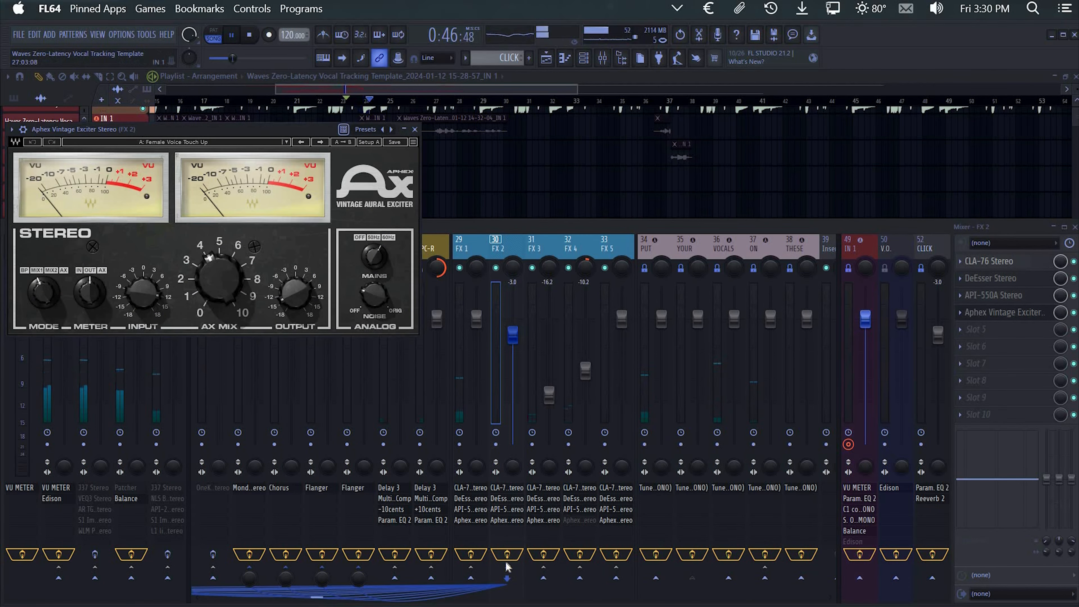
pyautogui.press('Escape')
pyautogui.click(508, 509)
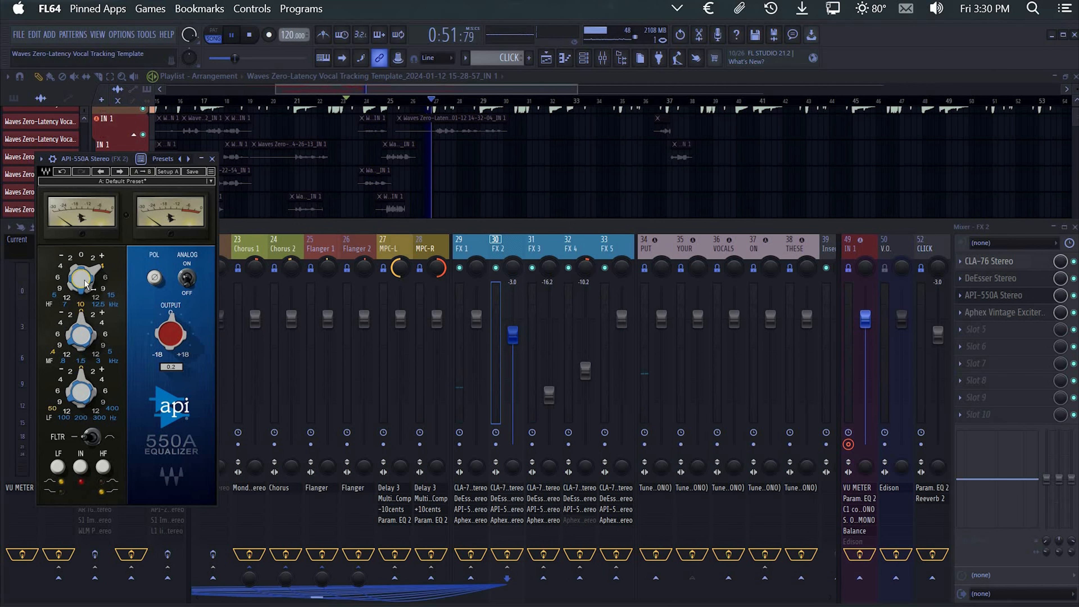
pyautogui.click(212, 159)
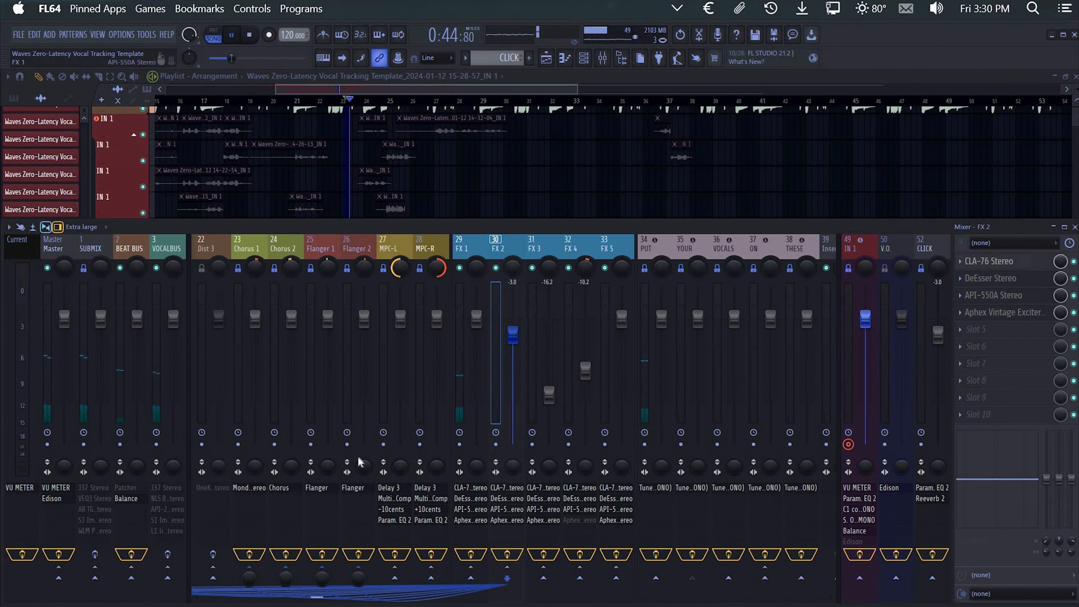
pyautogui.click(465, 509)
pyautogui.click(212, 159)
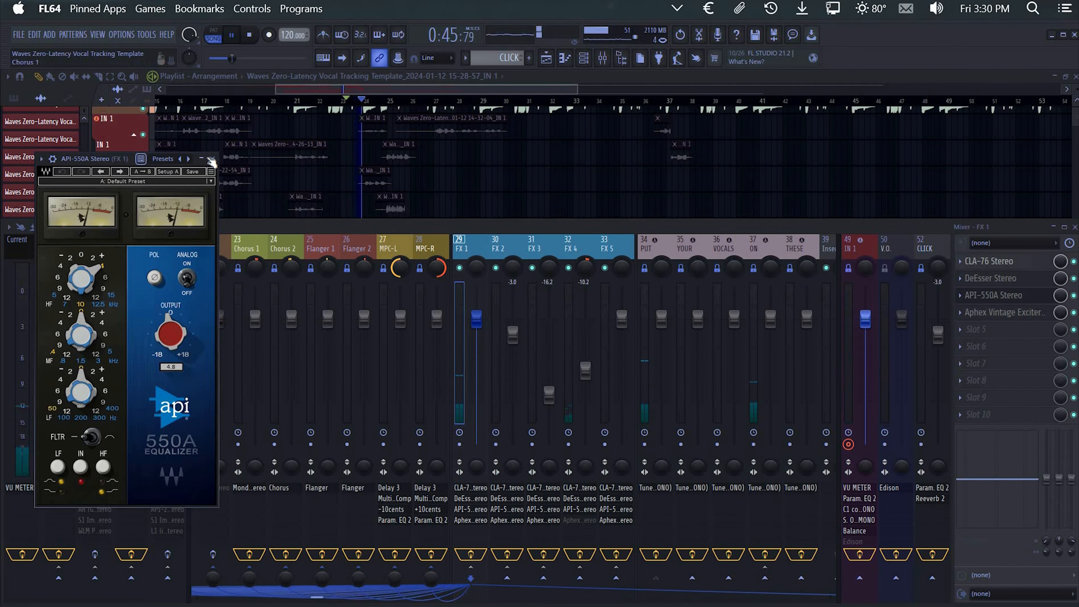
# Set the high frequency of FX 2's API-550A equalizer to 7.0 kHz and check its Aphex Vintage Exciter
pyautogui.click(507, 516)
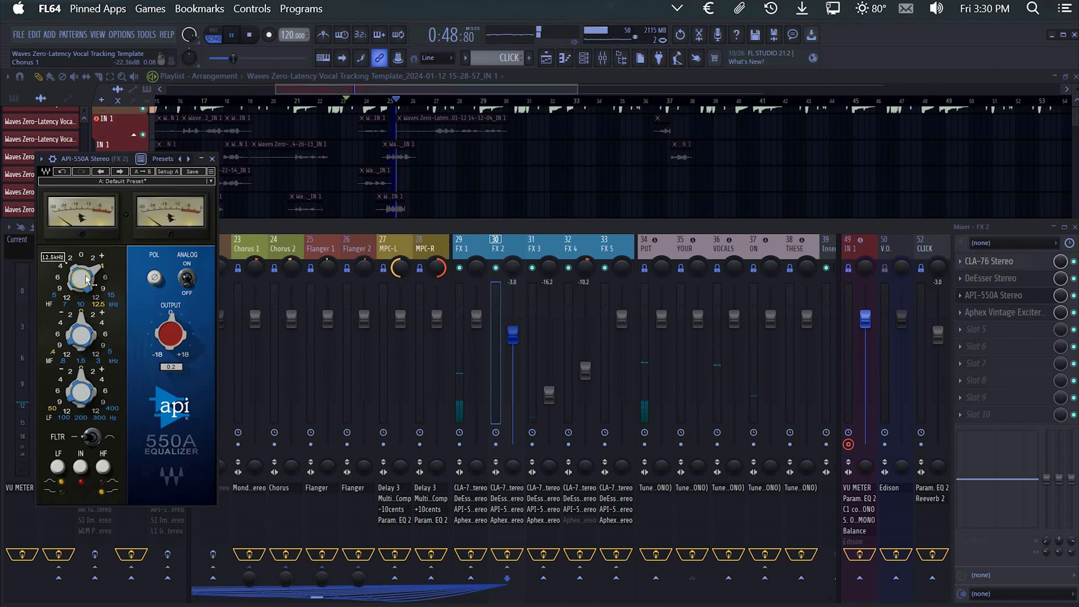
pyautogui.moveTo(72, 289); pyautogui.dragTo(216, 205)
pyautogui.moveTo(80, 276); pyautogui.dragTo(80, 266)
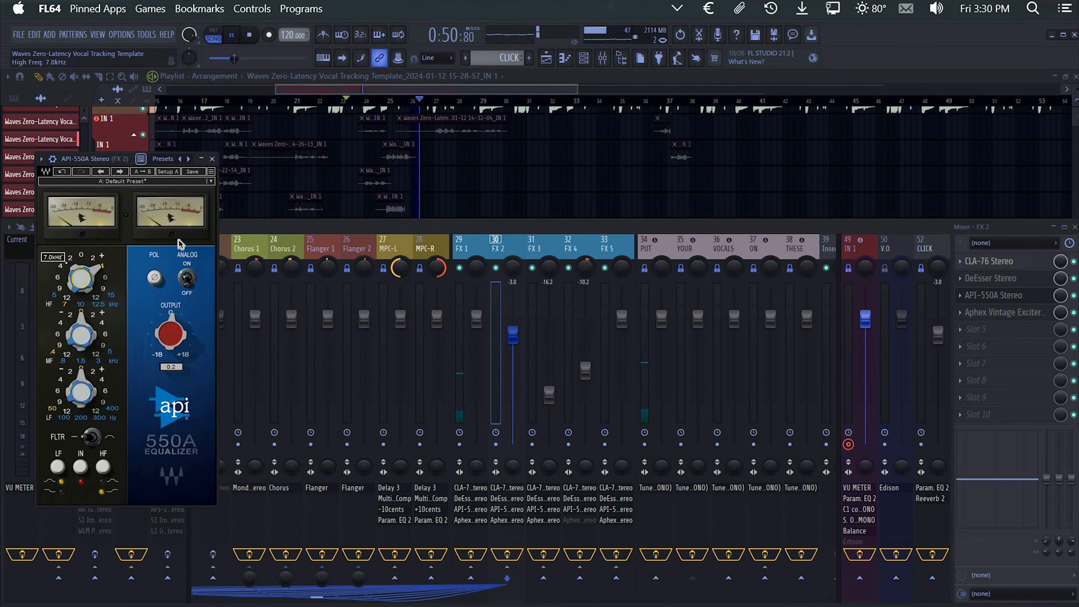
pyautogui.click(212, 159)
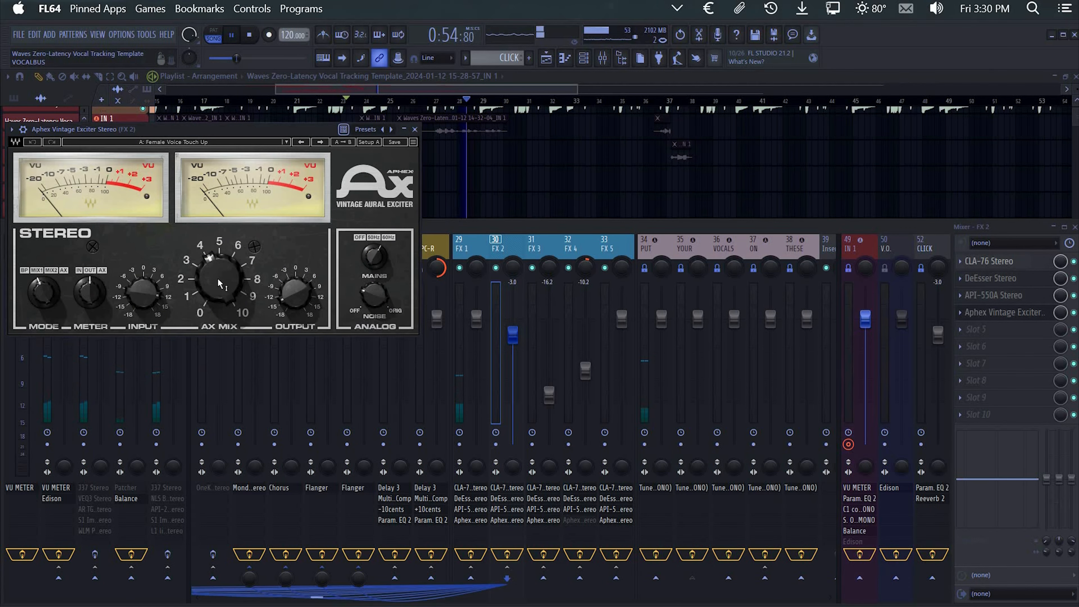
pyautogui.click(415, 130)
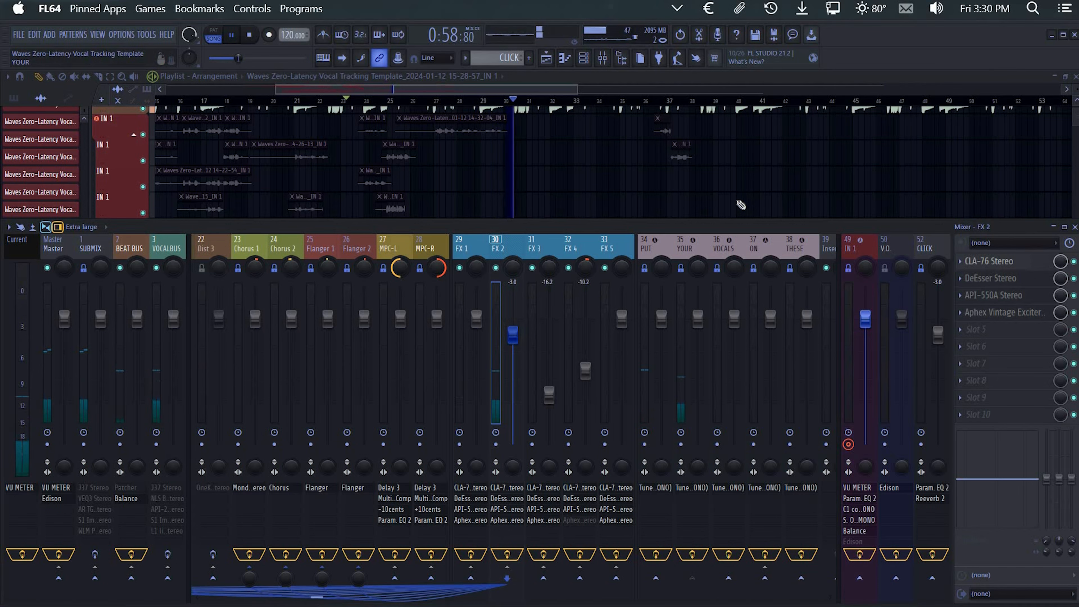
# Listen to the vocals up to about bar 34, stop playback and review the clip arrangement in the playlist
pyautogui.scroll(2, 729, 243)
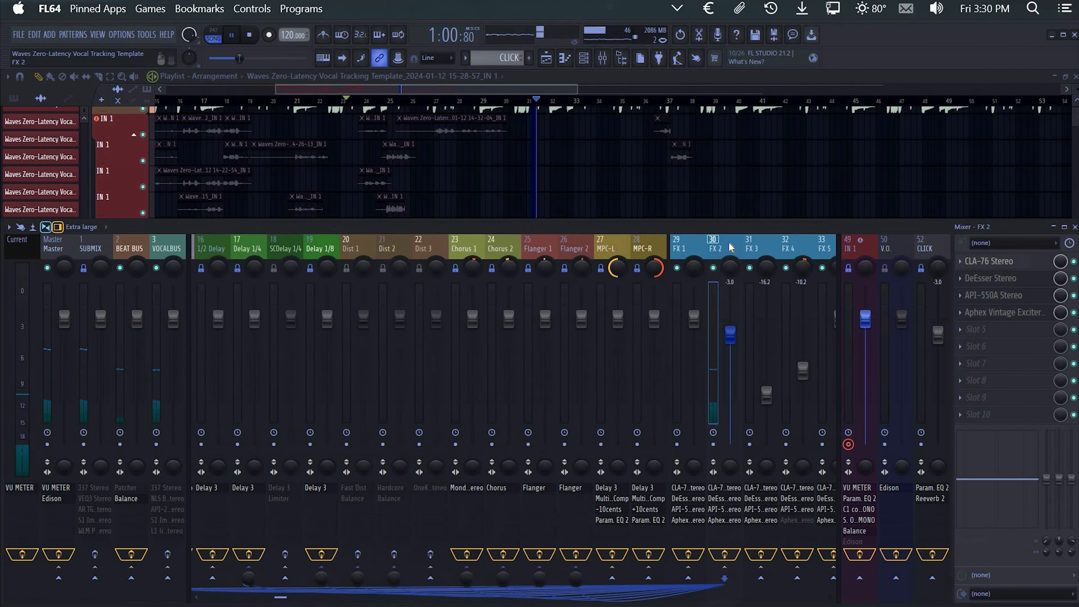
pyautogui.scroll(-3, 729, 244)
pyautogui.scroll(1, 729, 244)
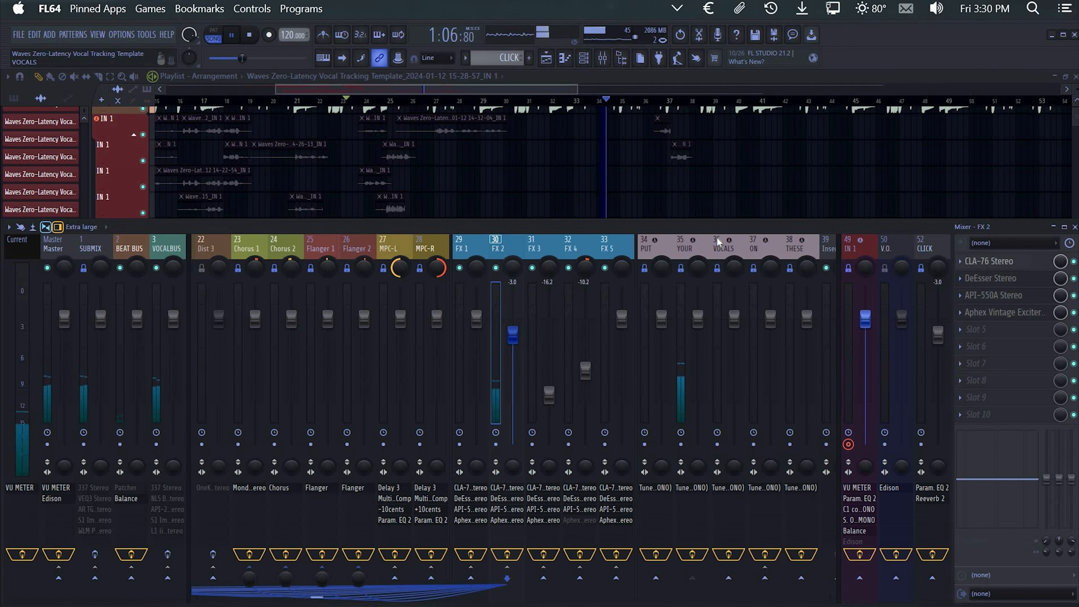
pyautogui.press('space')
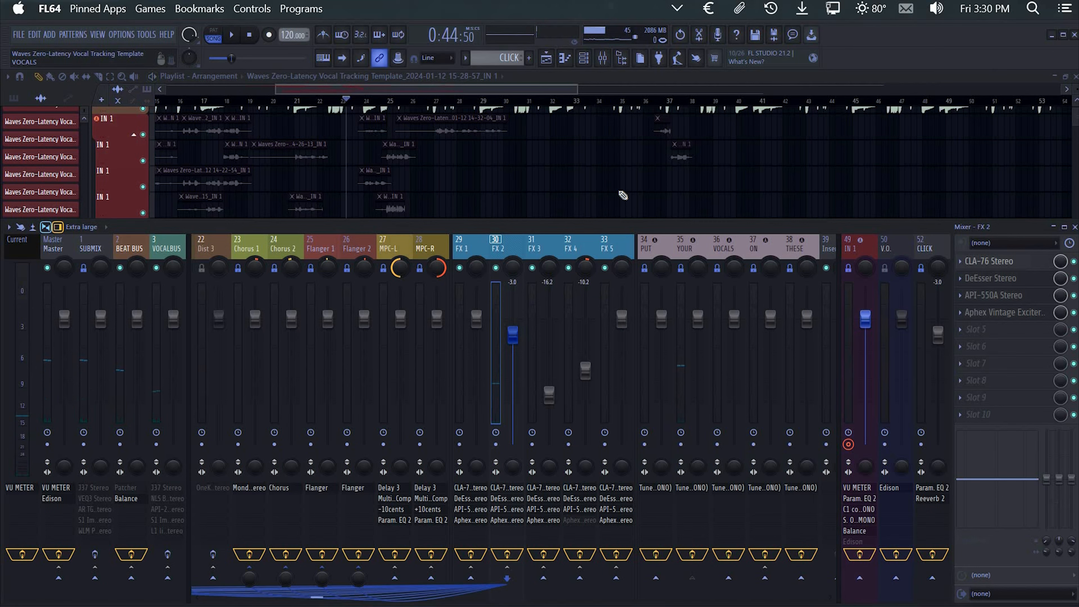
pyautogui.press('F9')
pyautogui.scroll(-2, 488, 370)
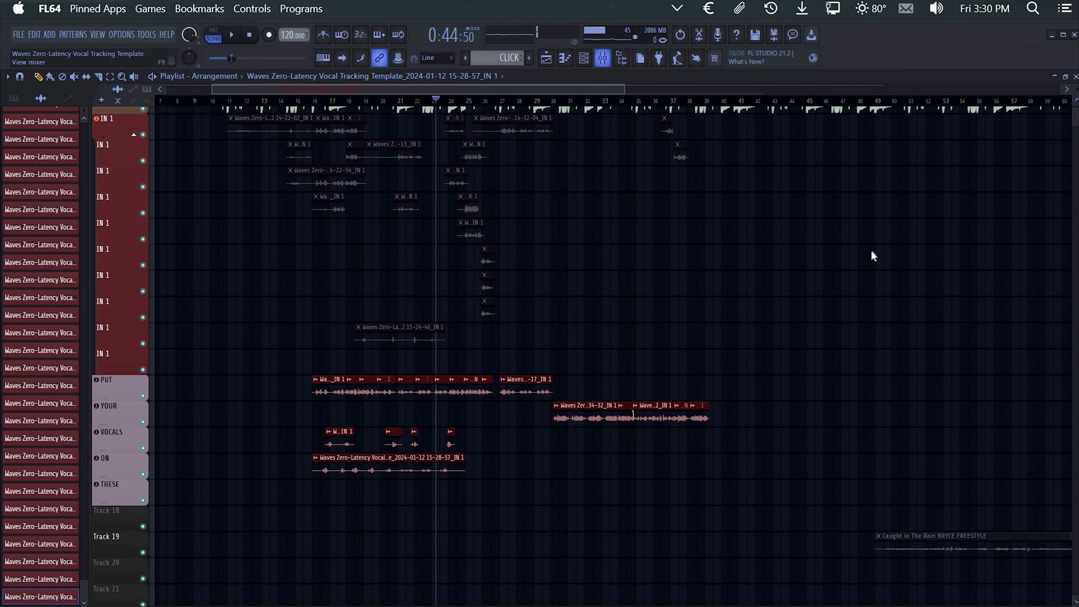
# Examine the FX 1 track's send levels to the reverb and delay tracks in the mixer
pyautogui.press('F9')
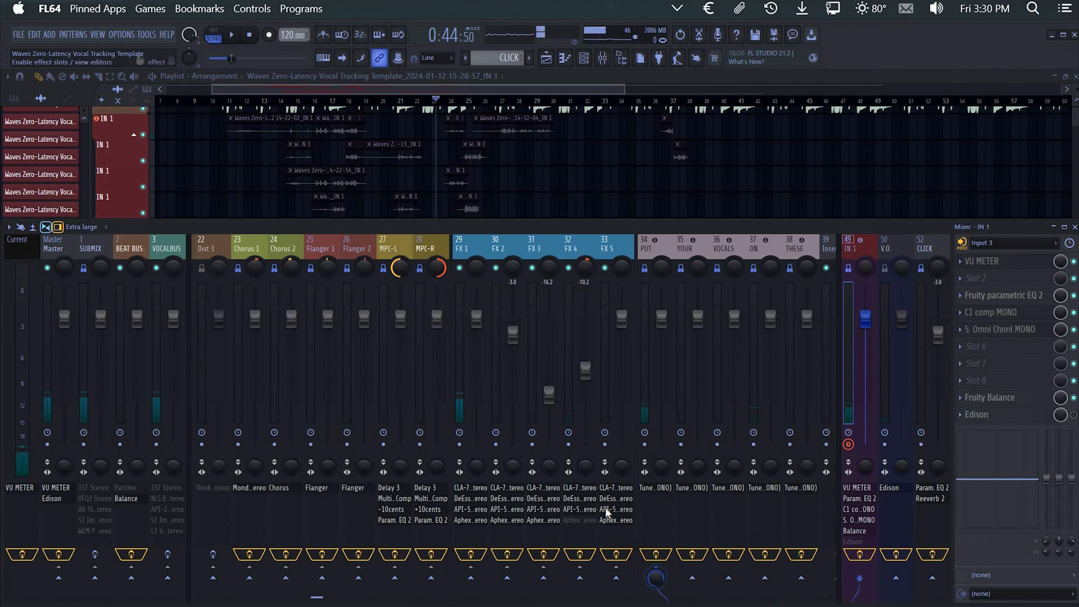
pyautogui.scroll(-3, 607, 510)
pyautogui.scroll(3, 606, 511)
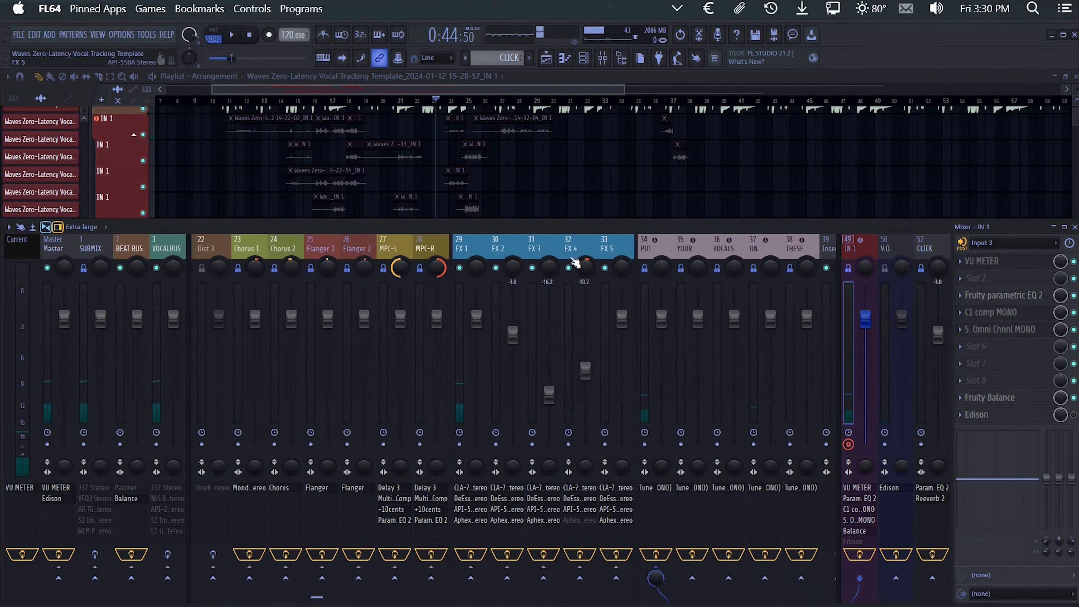
pyautogui.scroll(-3, 718, 233)
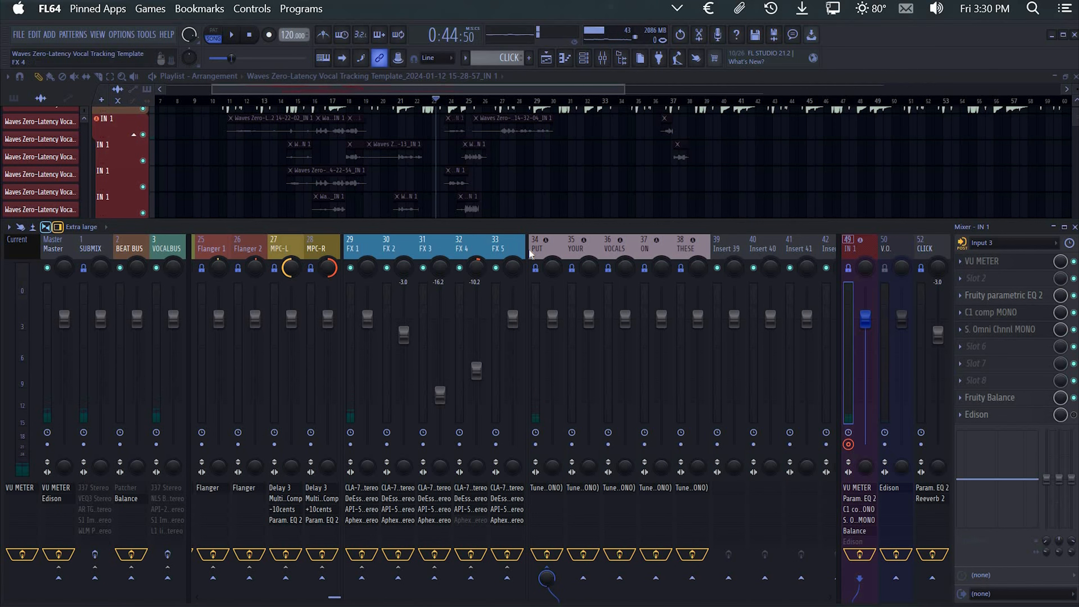
pyautogui.click(375, 243)
pyautogui.scroll(6, 397, 269)
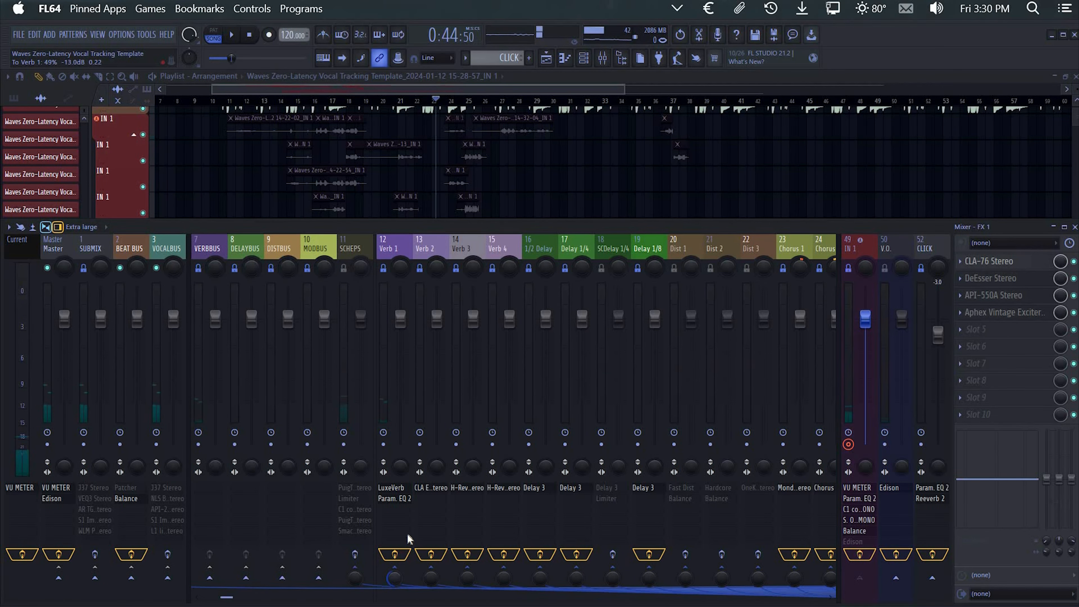
pyautogui.scroll(-2, 502, 573)
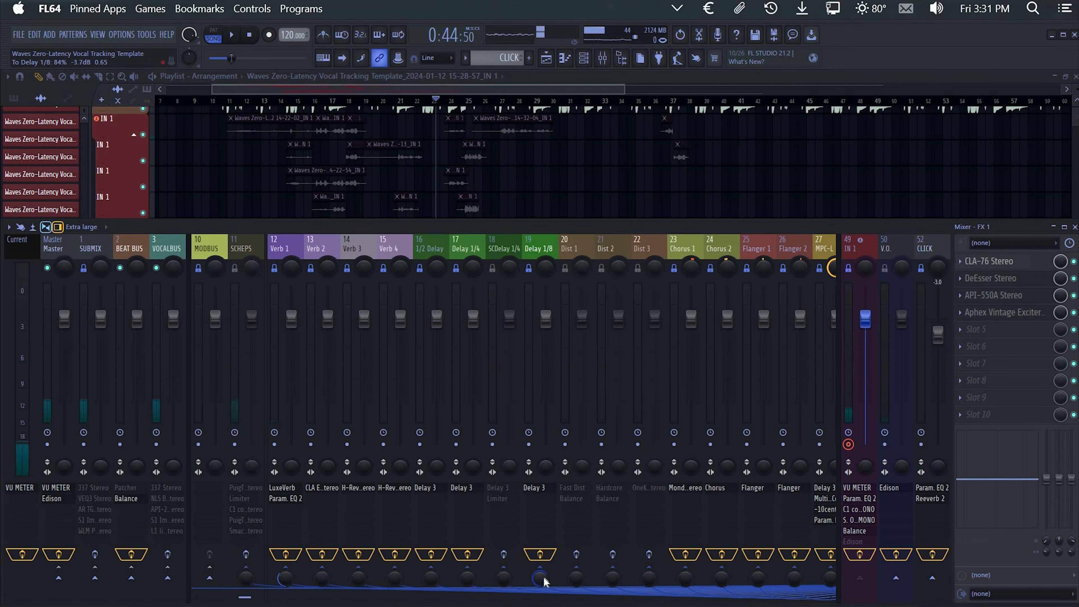
# Set the playback position to bar 34 and return to the full playlist view
pyautogui.click(740, 102)
pyautogui.press('F9')
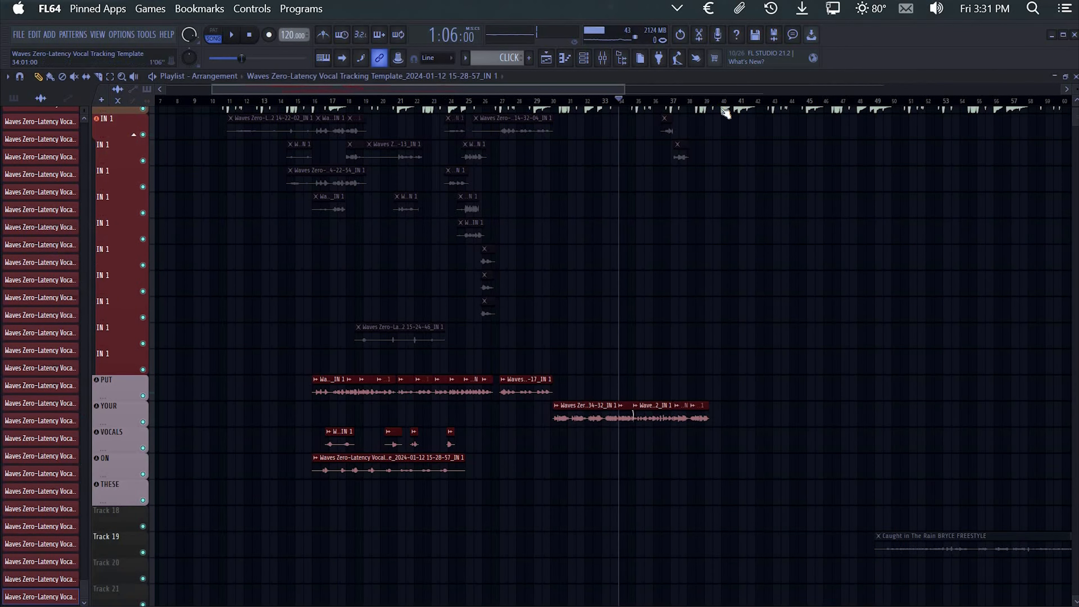
# Play from bar 40 and try FX 1's send to the 1/2 Delay track at 83 percent, then stop playback
pyautogui.click(721, 105)
pyautogui.press('space')
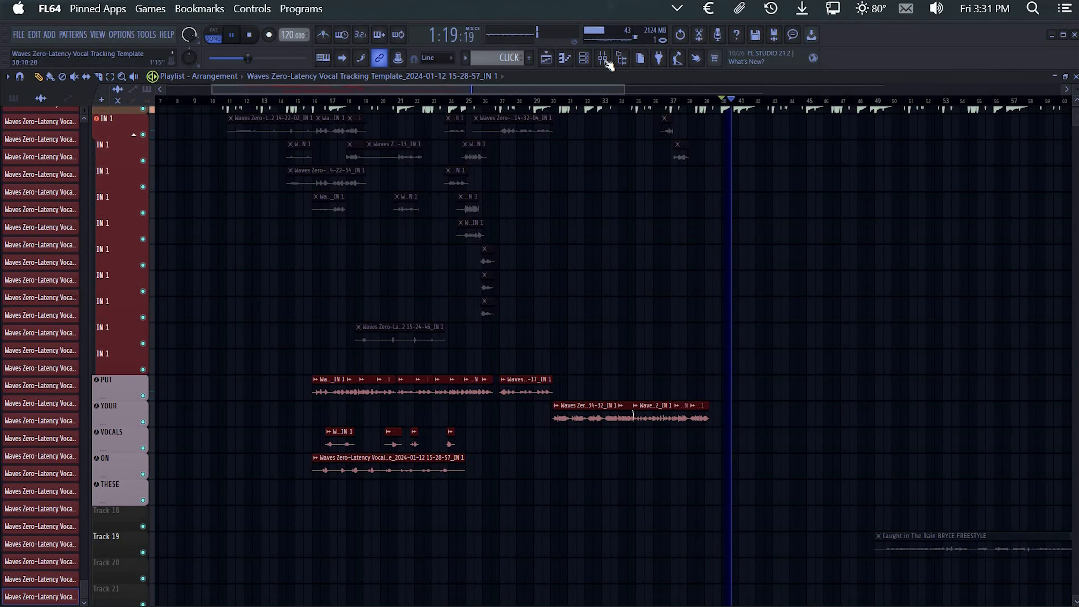
pyautogui.press('F9')
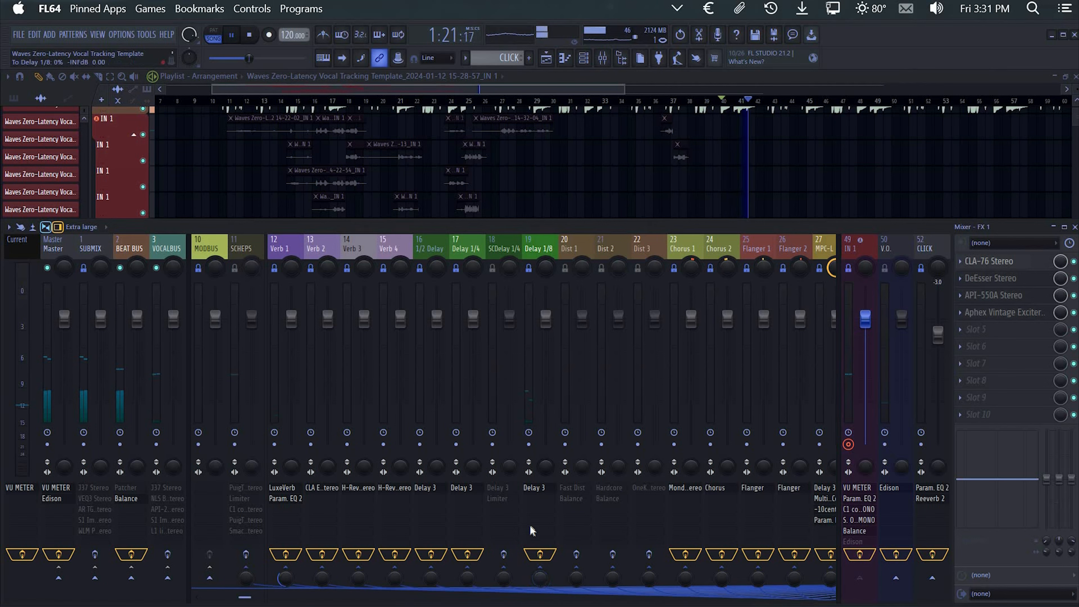
pyautogui.moveTo(430, 579); pyautogui.dragTo(432, 606)
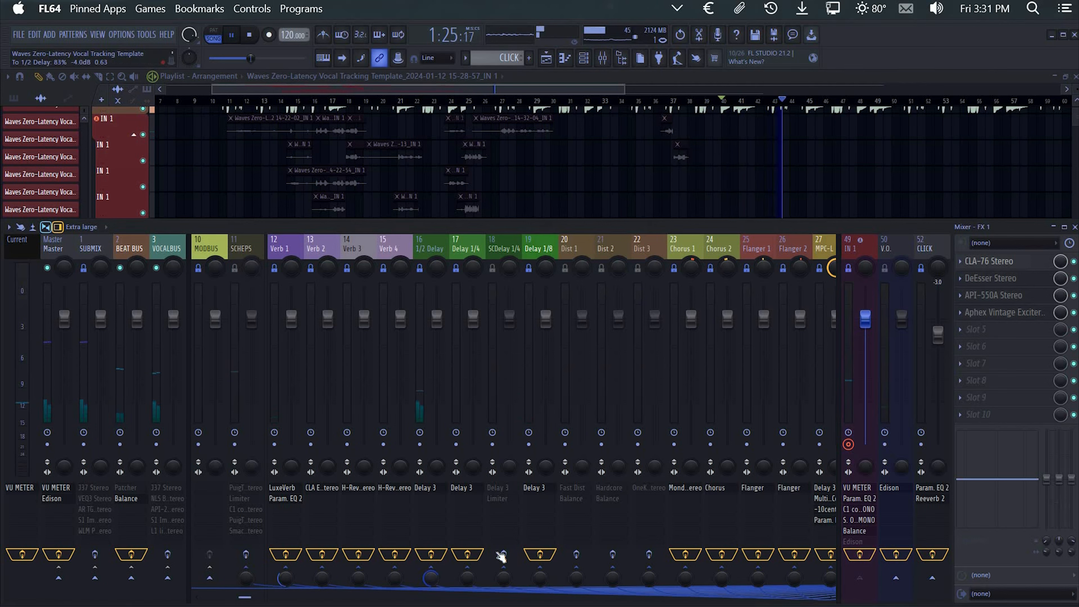
pyautogui.scroll(-3, 511, 529)
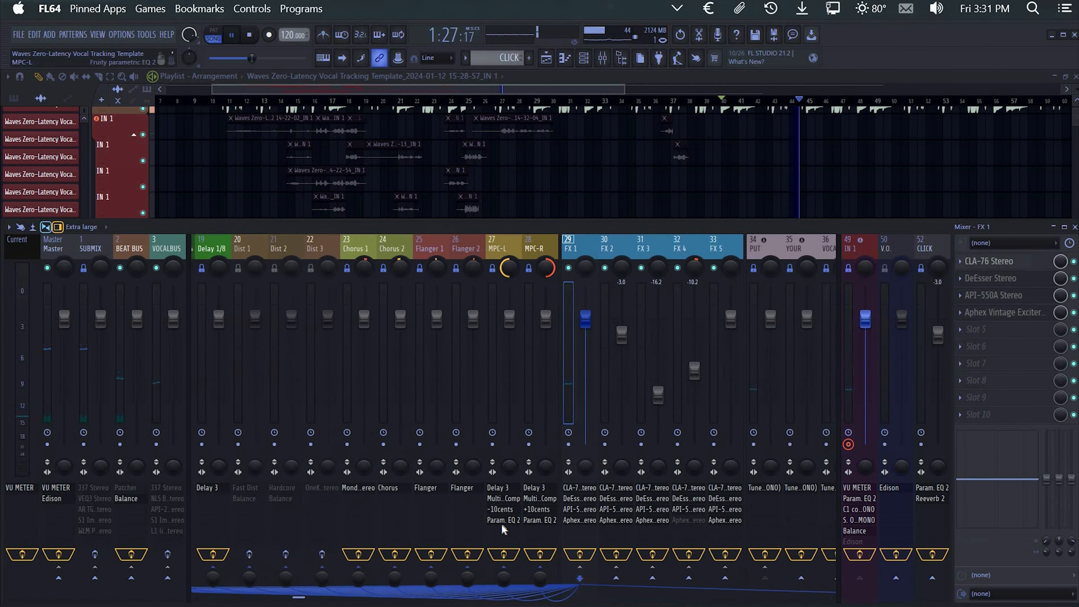
pyautogui.scroll(-9, 505, 526)
pyautogui.press('space')
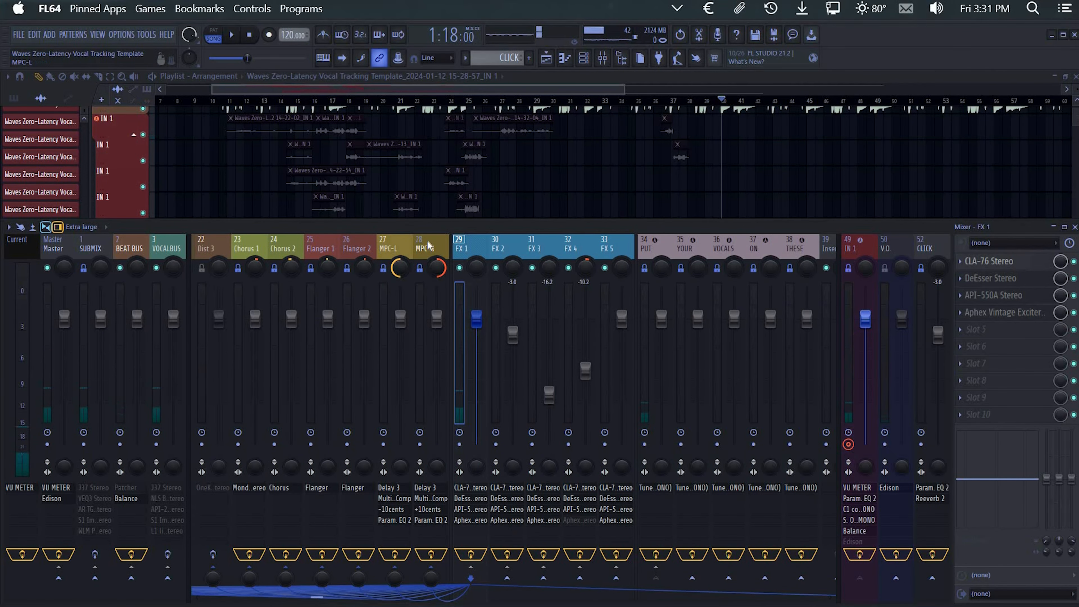
# Send the IN 1 track to MPC-L and MPC-R and audition the send levels during playback from bar 40
pyautogui.click(397, 245)
pyautogui.click(429, 246)
pyautogui.click(465, 249)
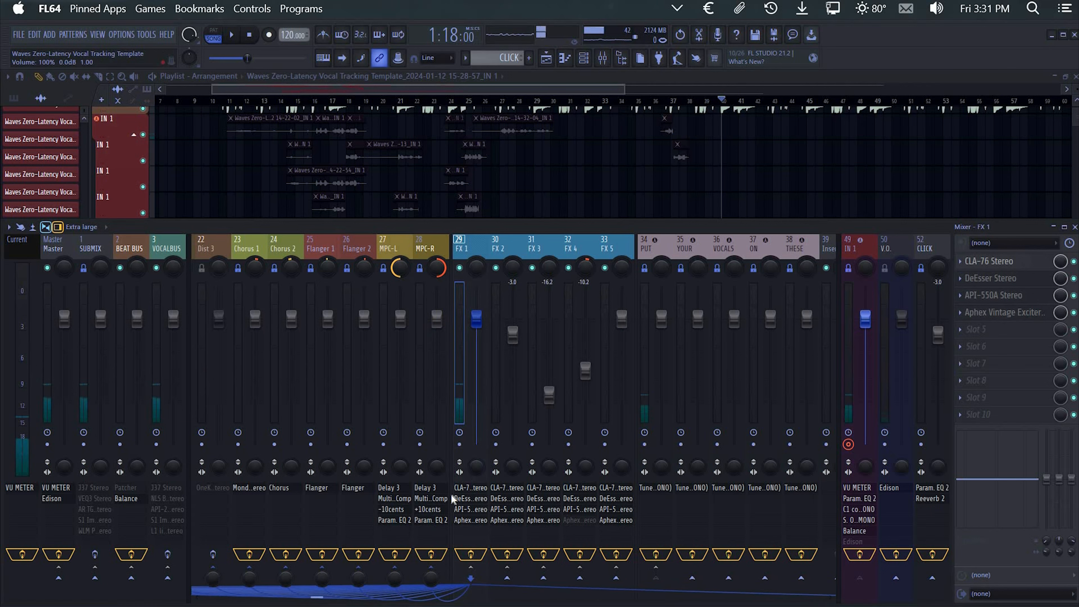
pyautogui.click(420, 472)
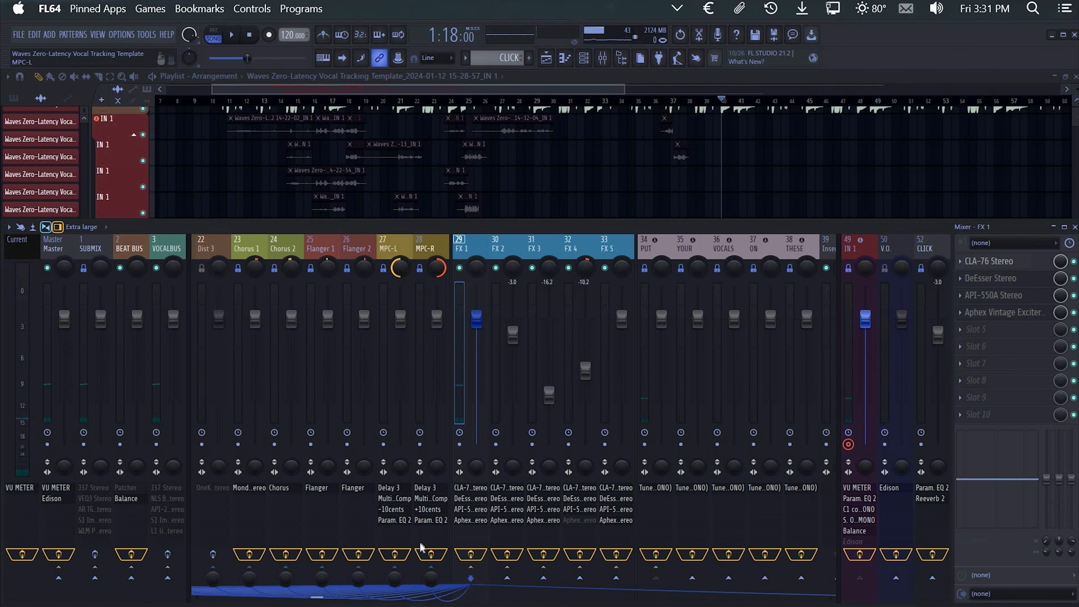
pyautogui.press('space')
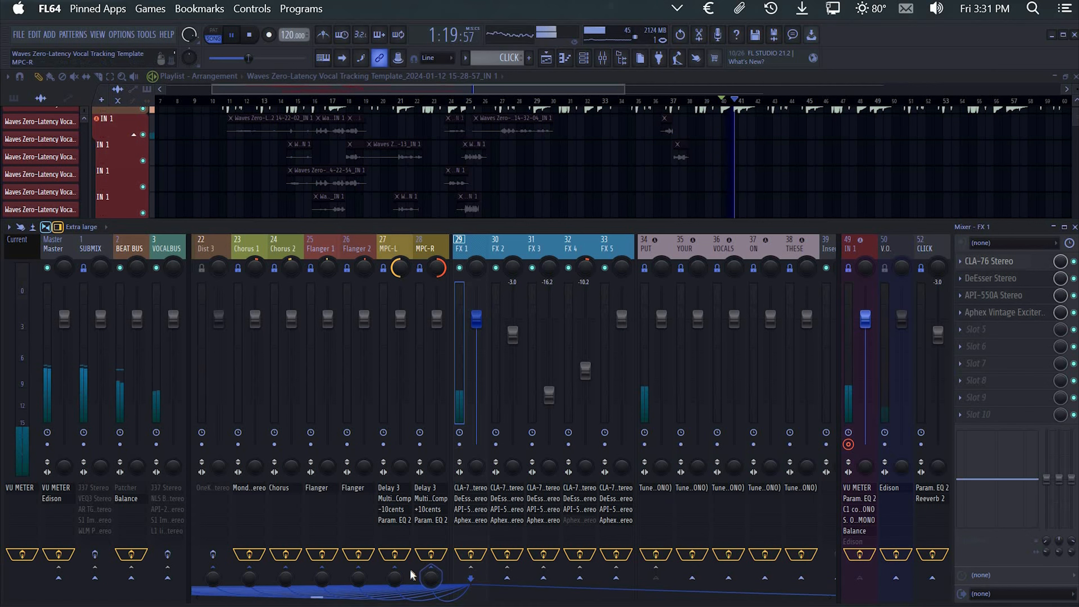
pyautogui.click(854, 248)
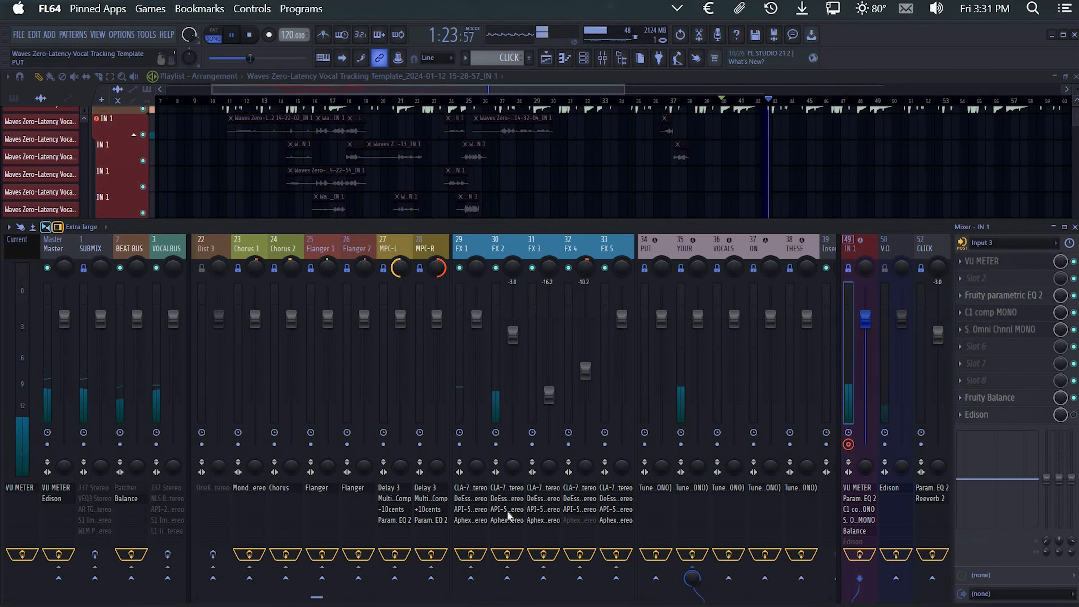
pyautogui.click(395, 578)
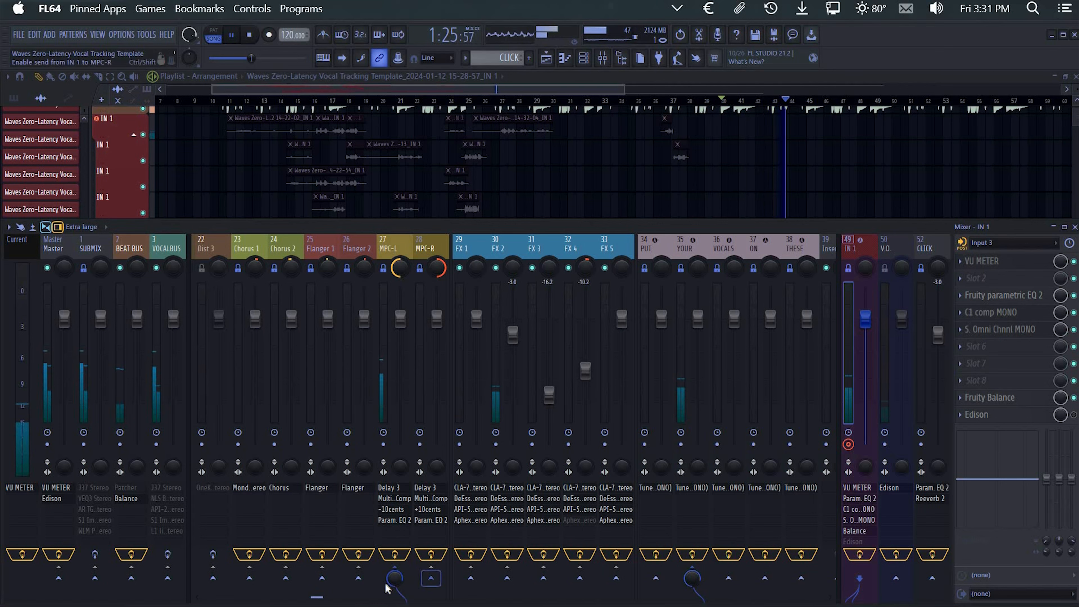
pyautogui.click(431, 578)
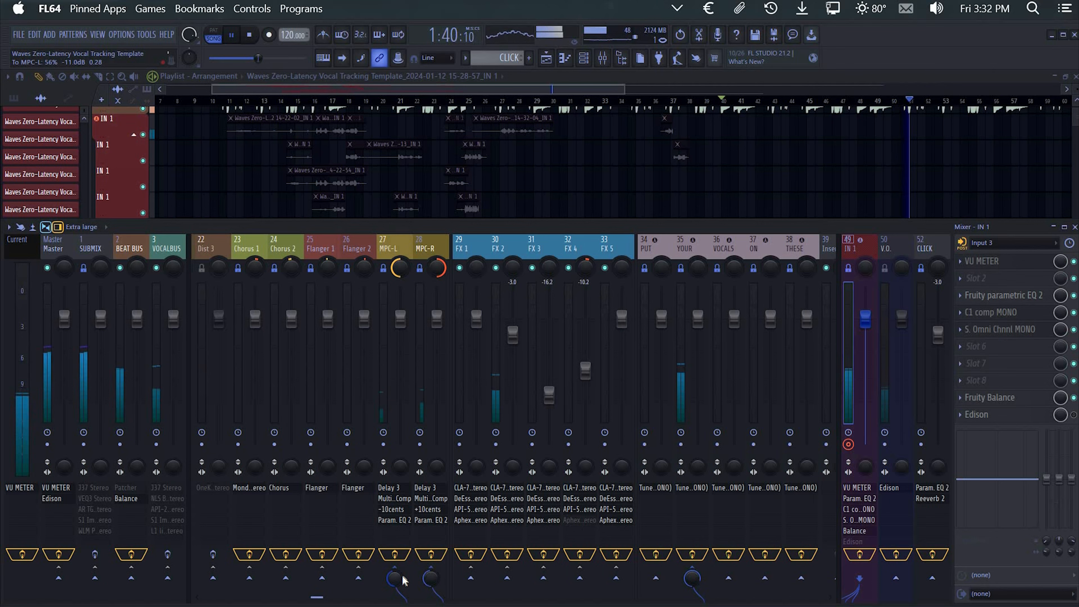
pyautogui.press('space')
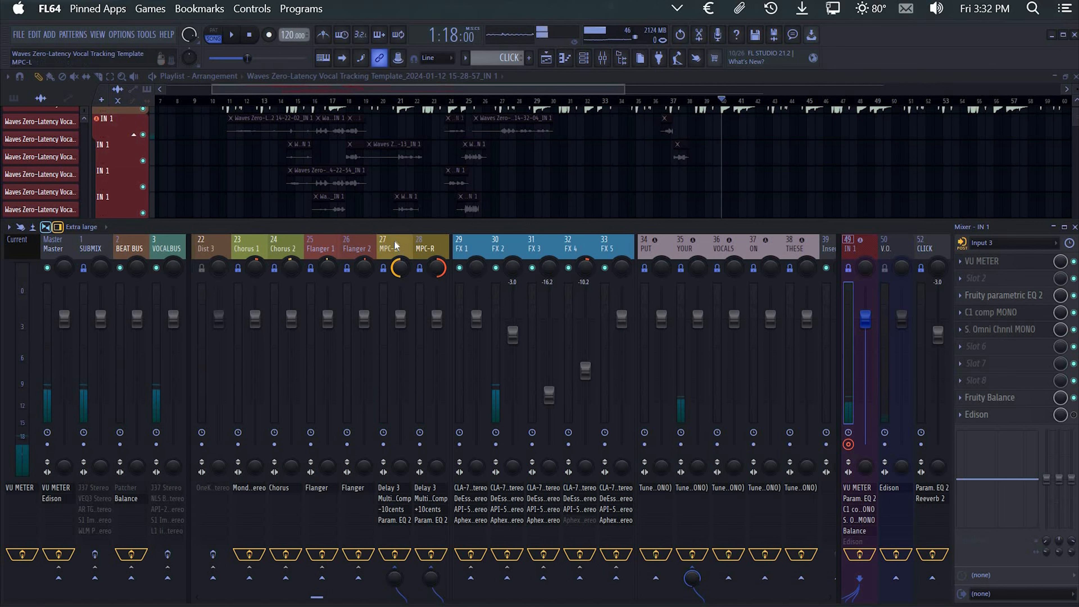
# Check the MPC-L and FX 5 tracks in the mixer and hide the effect slots panel
pyautogui.click(461, 243)
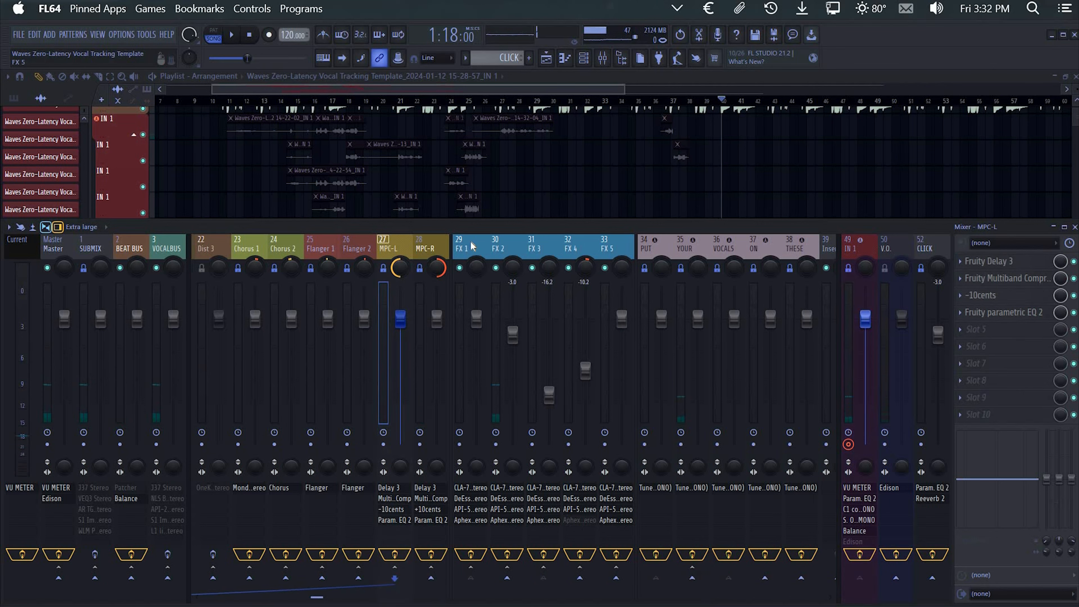
pyautogui.click(622, 238)
pyautogui.scroll(5, 673, 514)
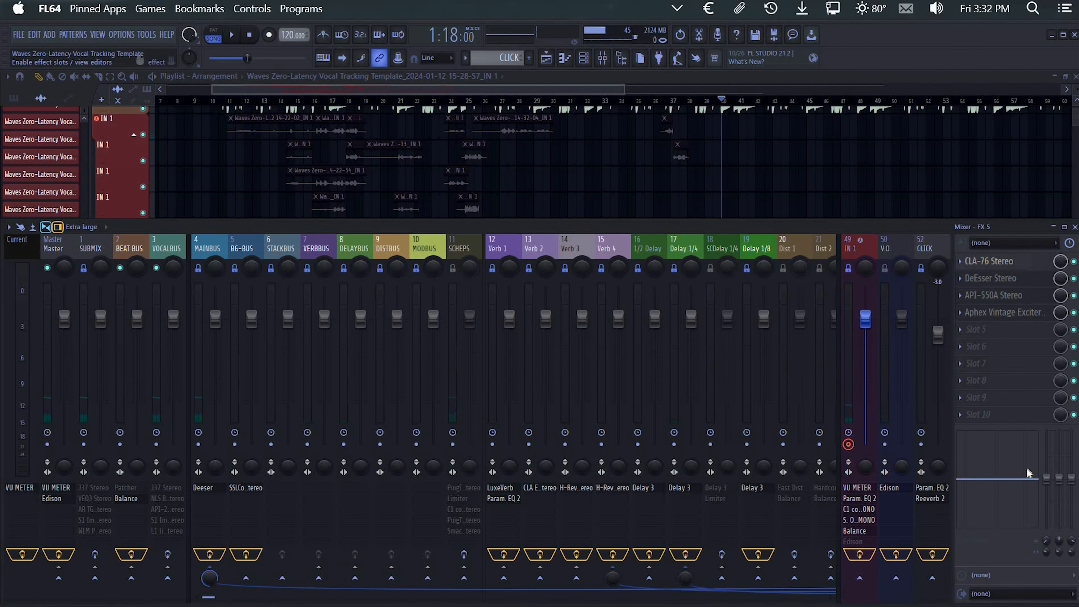
pyautogui.hotkey('alt', 'i')
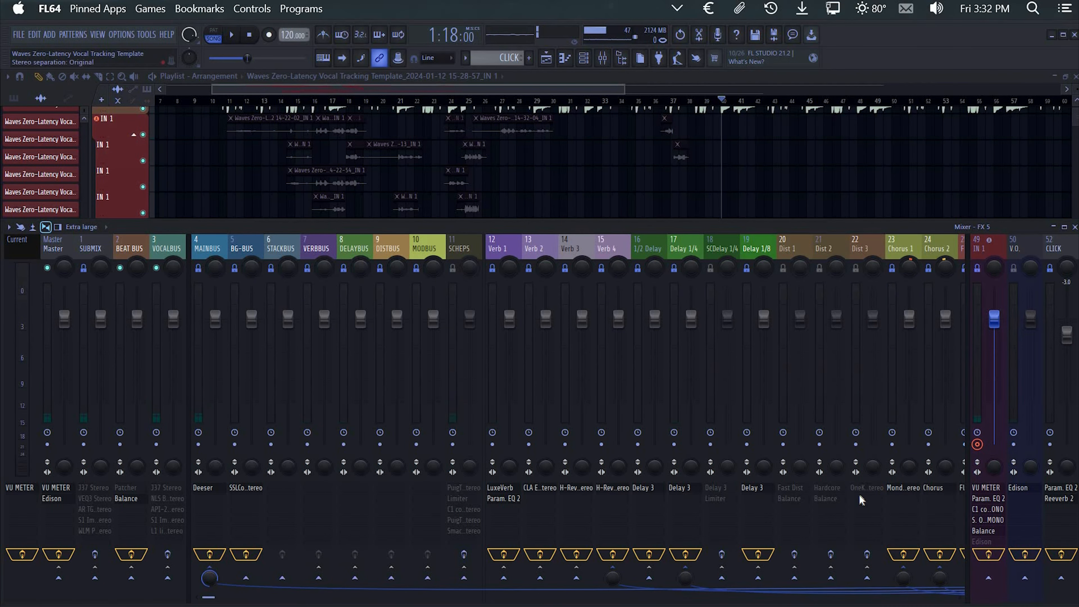
# Disarm the IN 1 track for recording and clear the docked IN 1, V.O. and CLICK tracks from the mixer view
pyautogui.scroll(-5, 860, 493)
pyautogui.scroll(3, 846, 502)
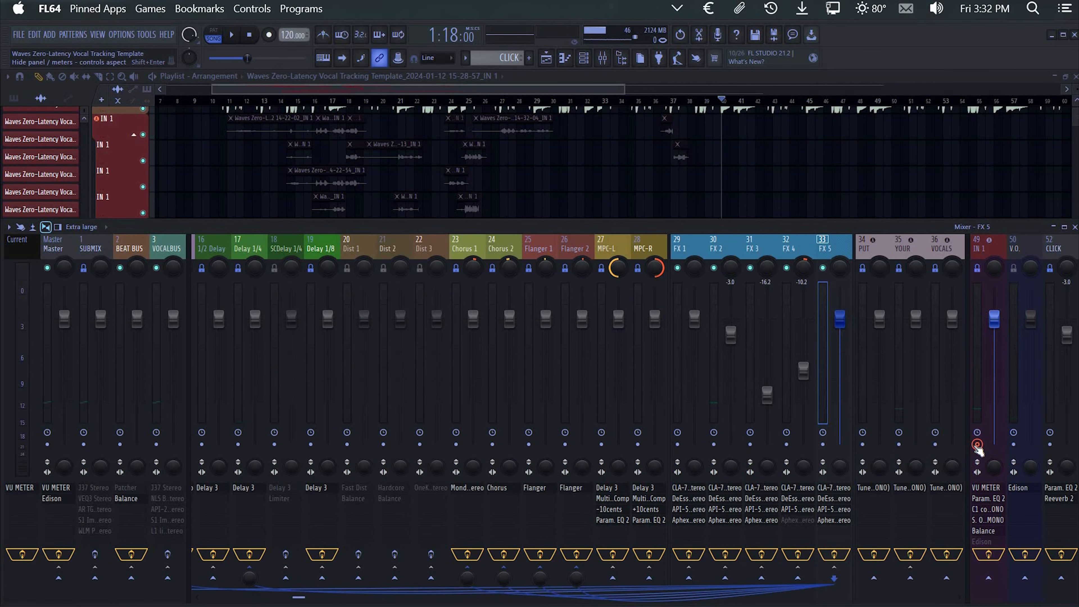
pyautogui.click(978, 455)
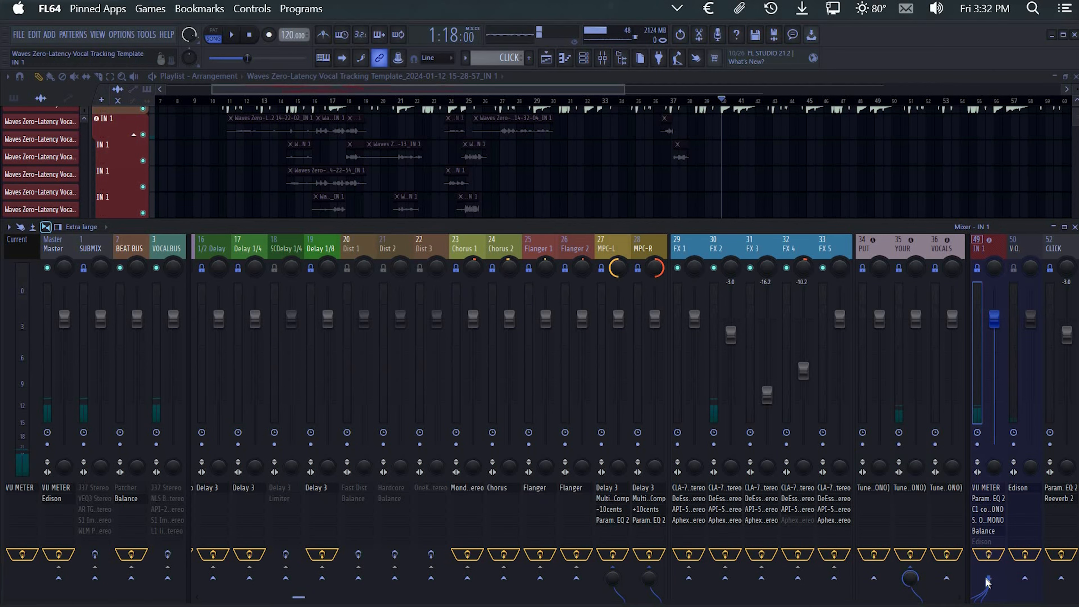
pyautogui.click(989, 554)
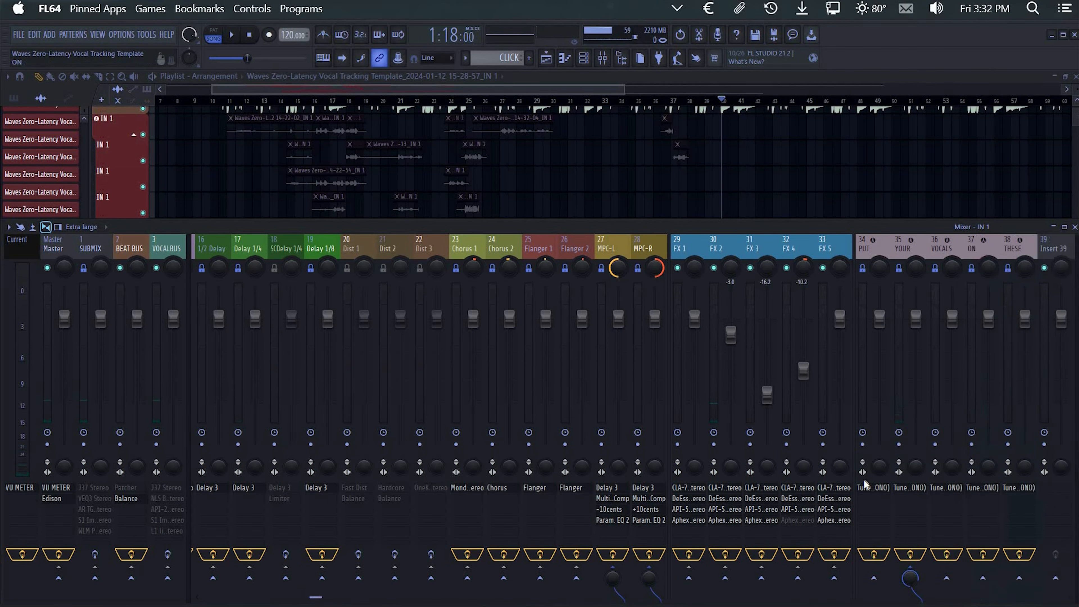
pyautogui.scroll(10, 850, 492)
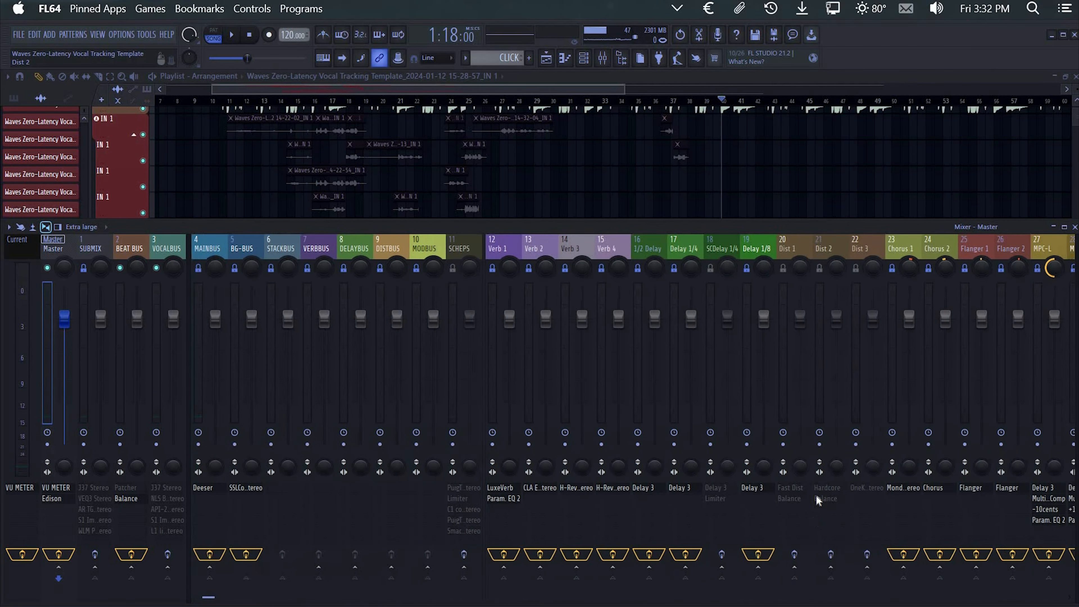
# Mute FX 2, FX 3 and FX 4 in the mixer and play the arrangement from bar 16
pyautogui.press('F9')
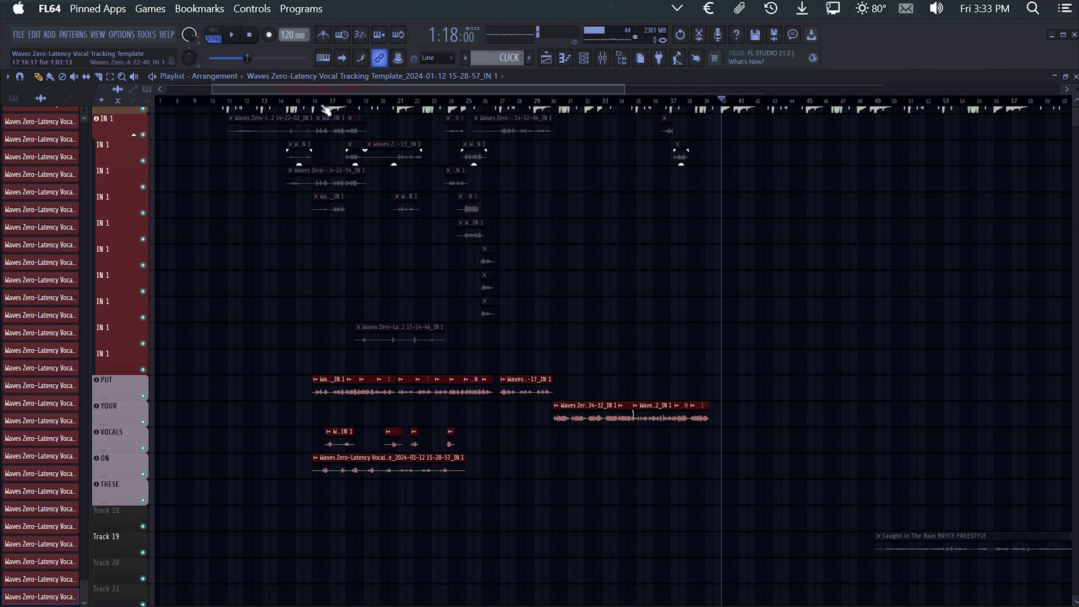
pyautogui.moveTo(319, 102); pyautogui.dragTo(316, 102)
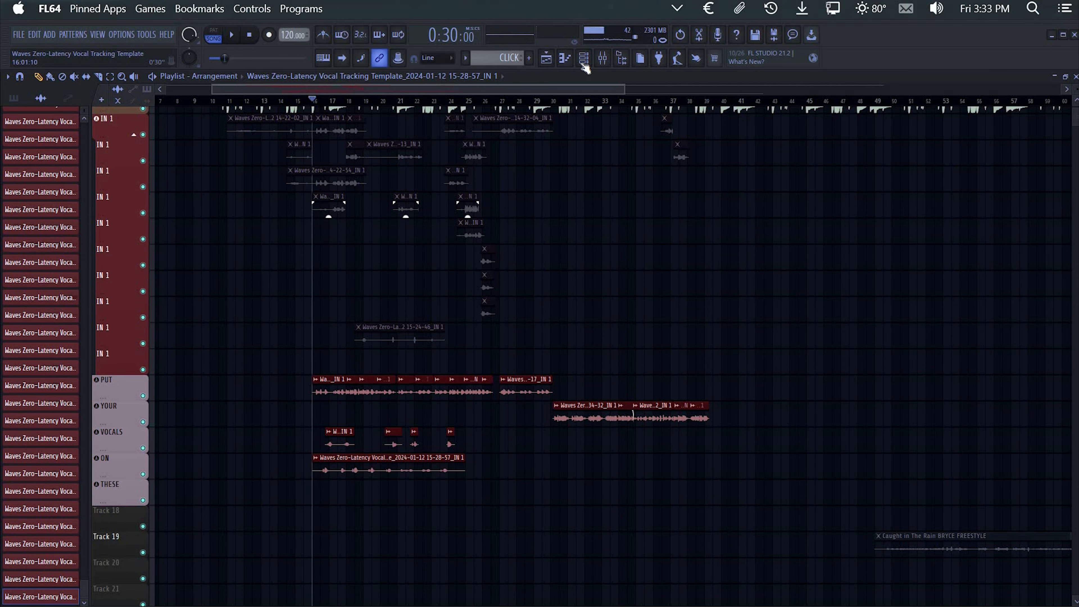
pyautogui.click(604, 60)
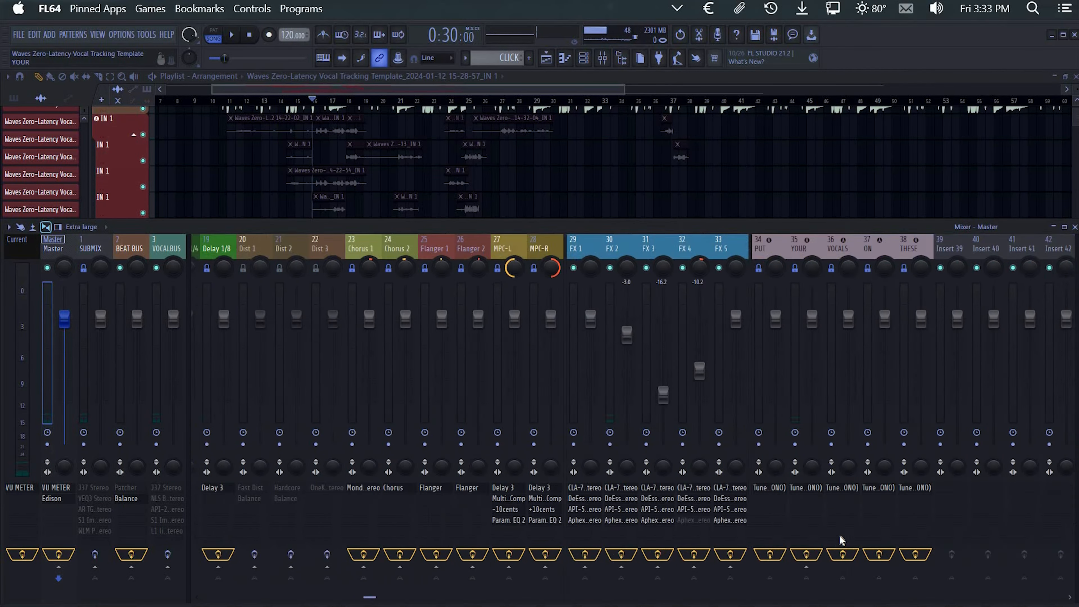
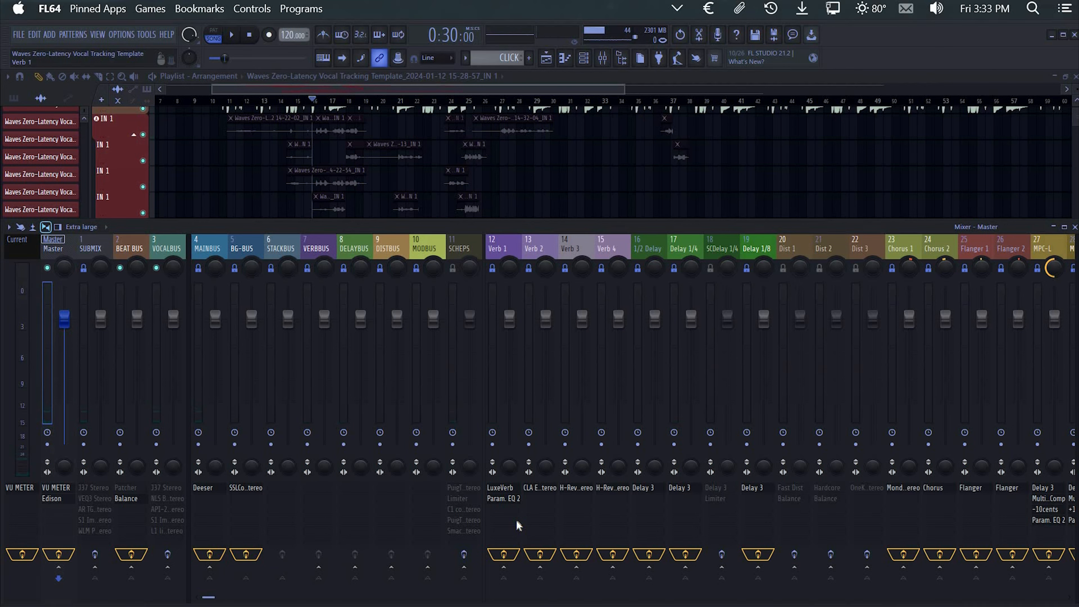
pyautogui.hscroll(3, 489, 390)
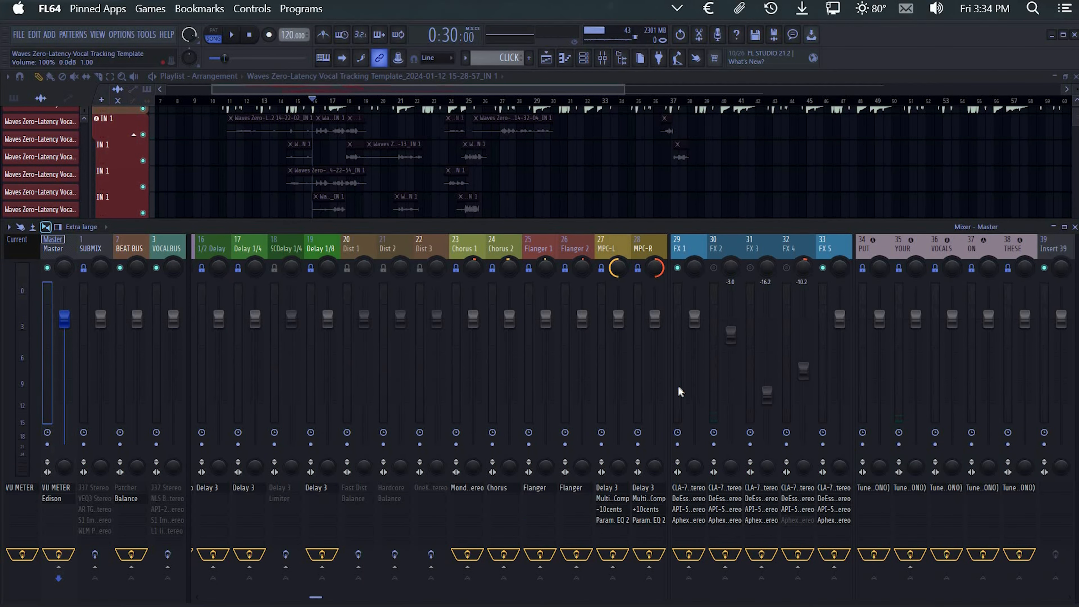
pyautogui.hscroll(-3, 665, 508)
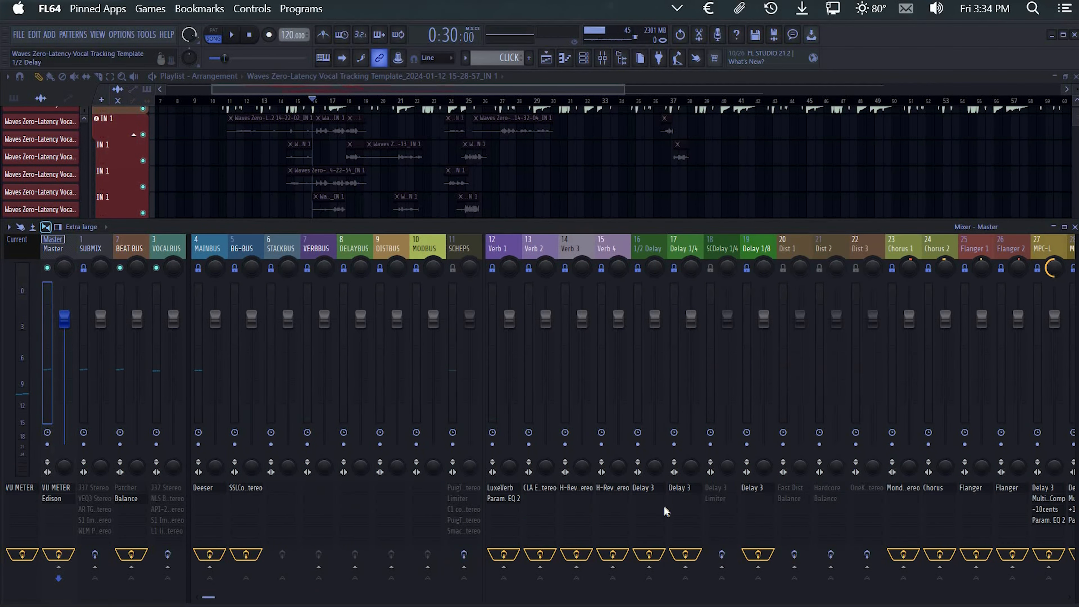
pyautogui.press('space')
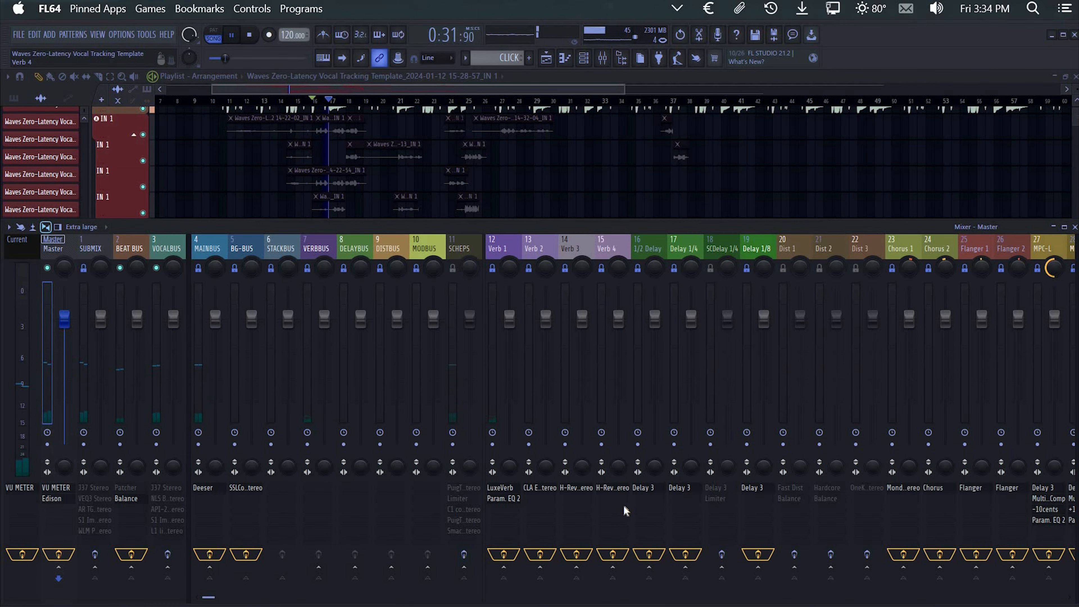
# Select the FX 1 track and lower its volume to about -1.5 dB while the vocals play
pyautogui.hscroll(3, 687, 264)
pyautogui.click(688, 246)
pyautogui.hscroll(-3, 550, 534)
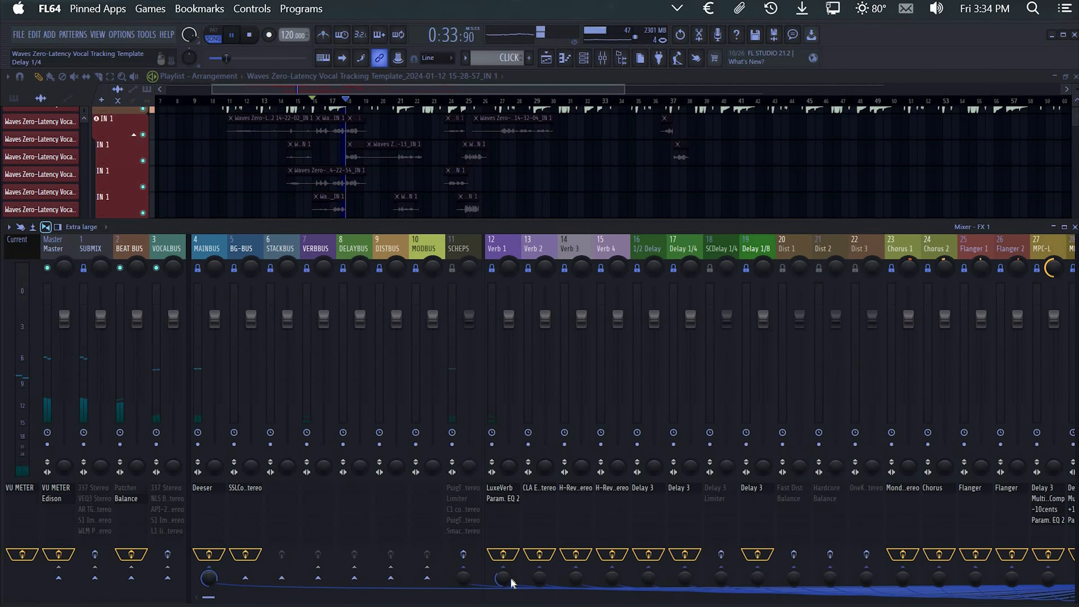
pyautogui.scroll(4, 504, 578)
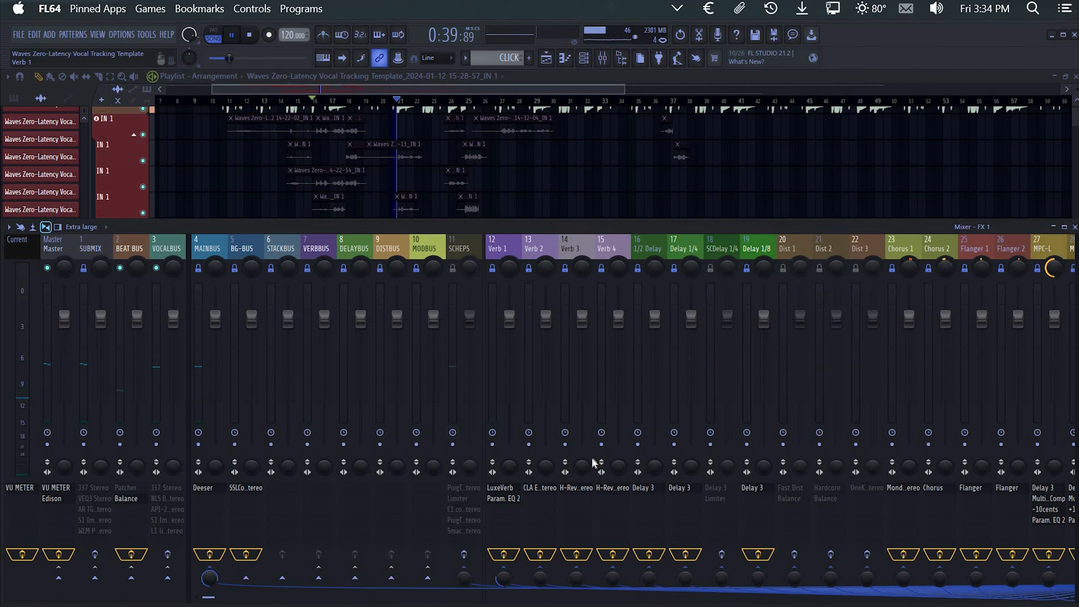
pyautogui.hscroll(6, 594, 463)
pyautogui.hscroll(-2, 548, 383)
pyautogui.moveTo(476, 318); pyautogui.dragTo(478, 328)
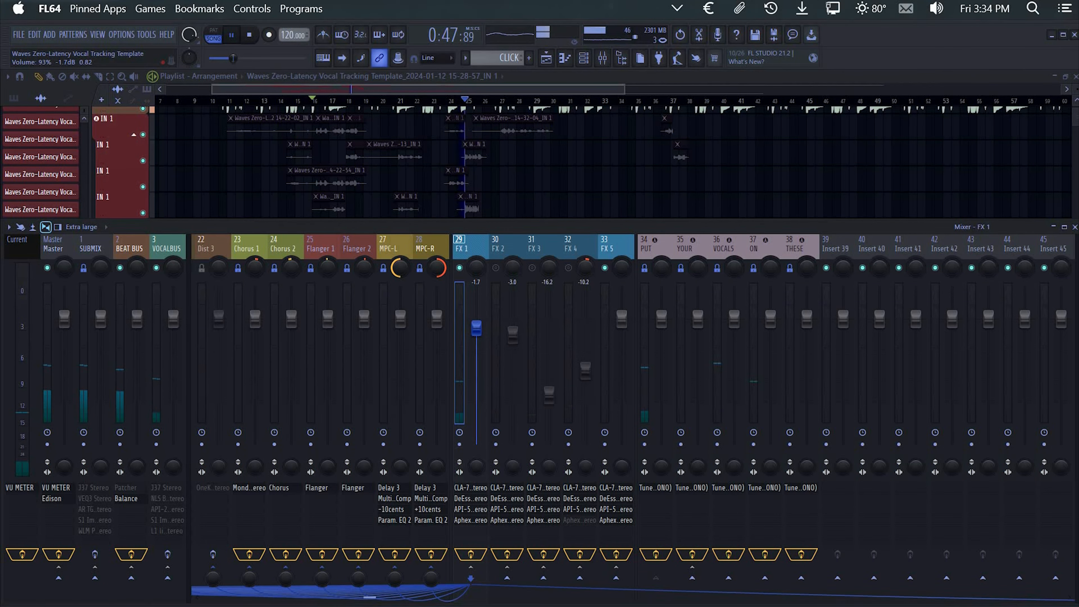
# Set FX 1's Verb 1 send to 36 percent, try its Verb 2 send at 37 percent, and stop playback
pyautogui.hscroll(-5, 485, 517)
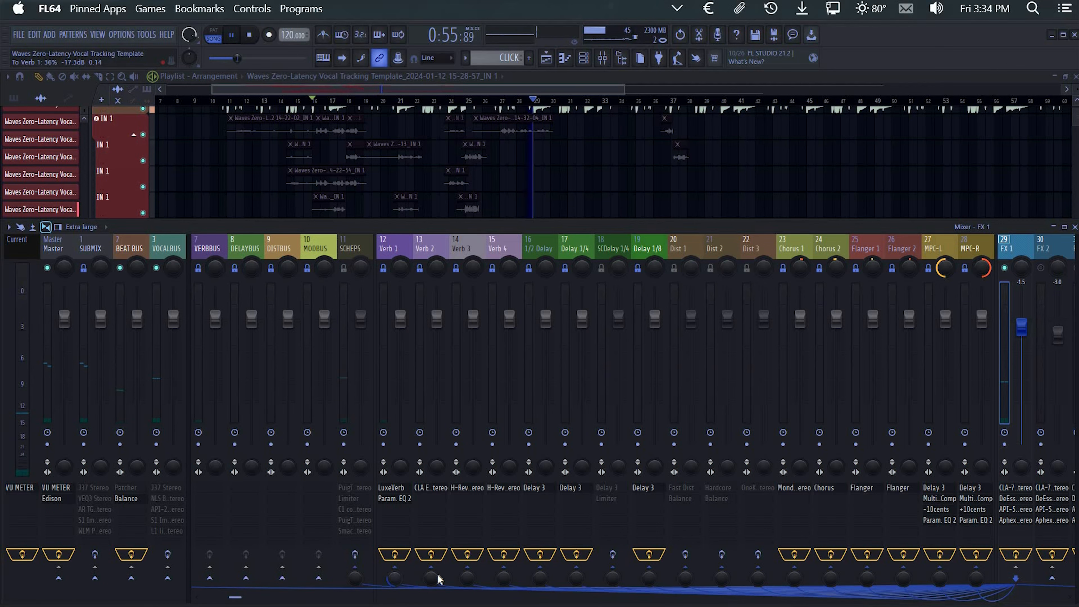
pyautogui.moveTo(394, 579); pyautogui.dragTo(394, 572)
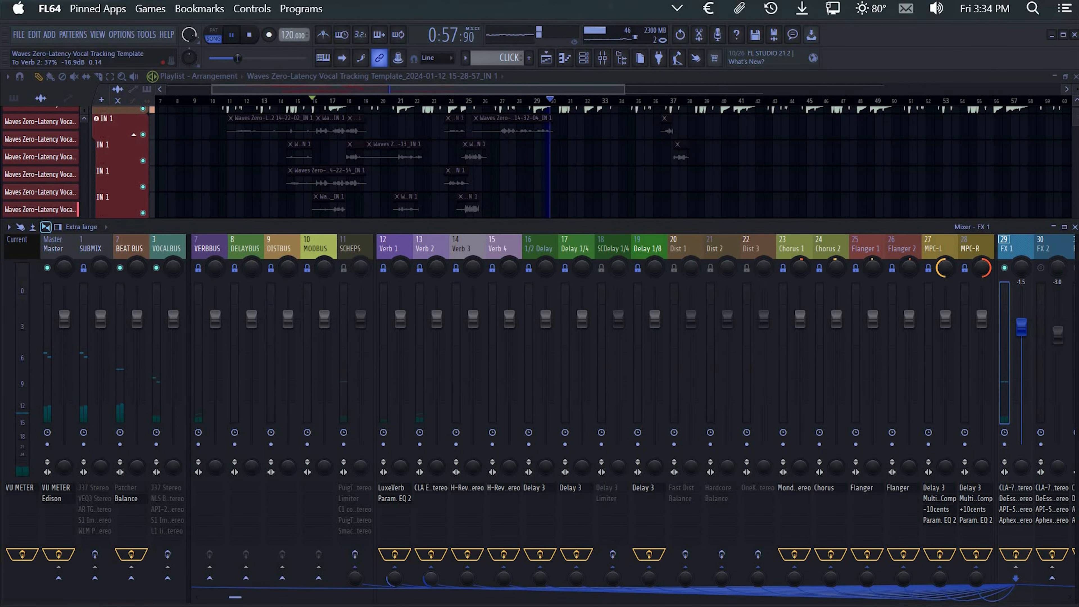
pyautogui.scroll(3, 423, 529)
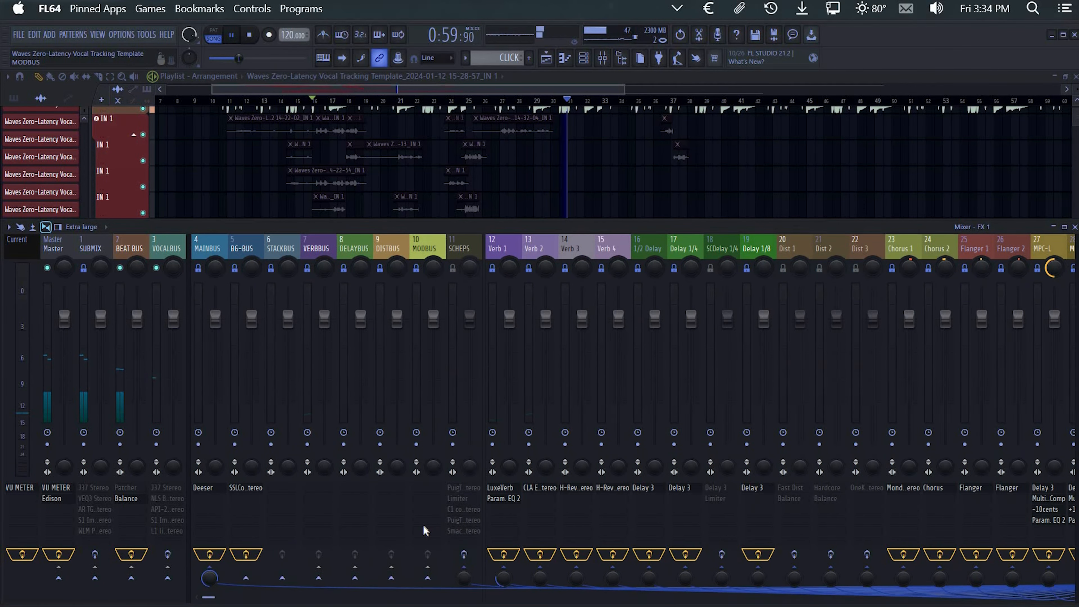
pyautogui.press('space')
# Review the FX 1 routing across the mixer and enable the effects on the SCHEPS track
pyautogui.scroll(-5, 426, 531)
pyautogui.scroll(5, 426, 531)
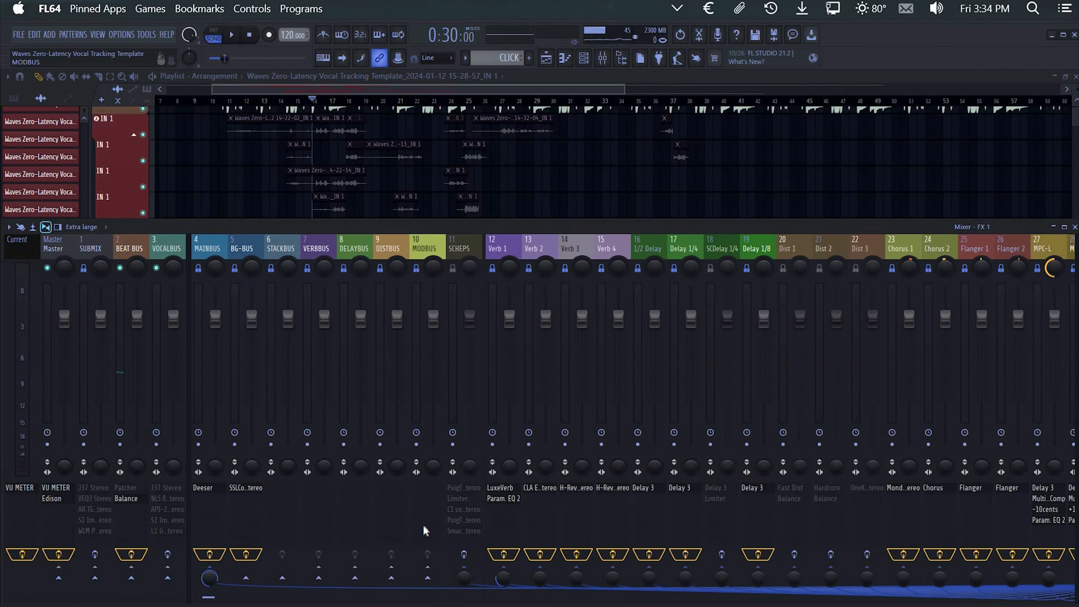
pyautogui.scroll(-12, 426, 531)
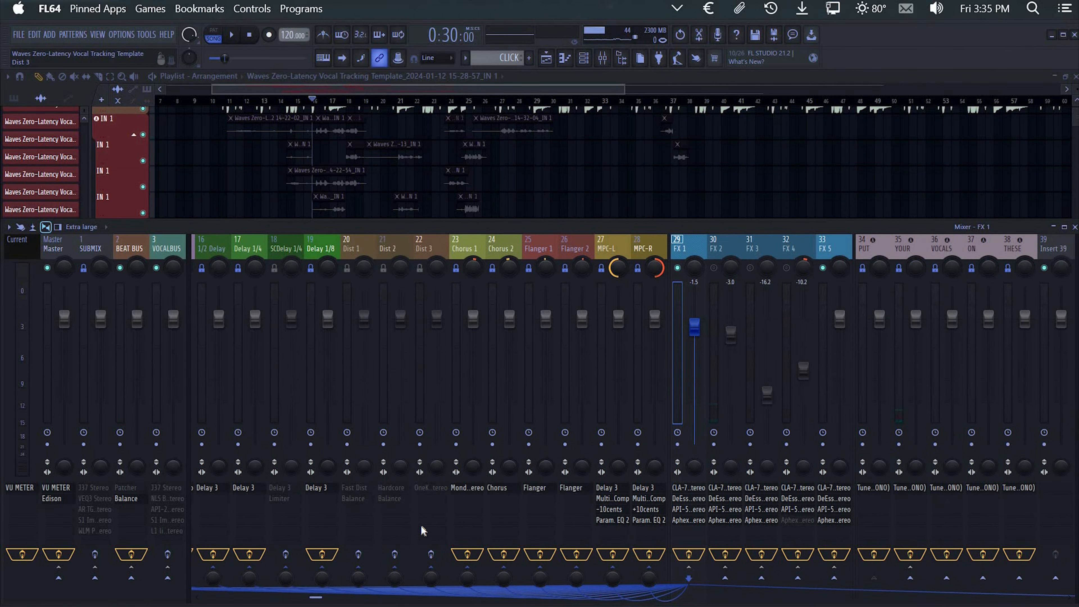
pyautogui.scroll(12, 421, 527)
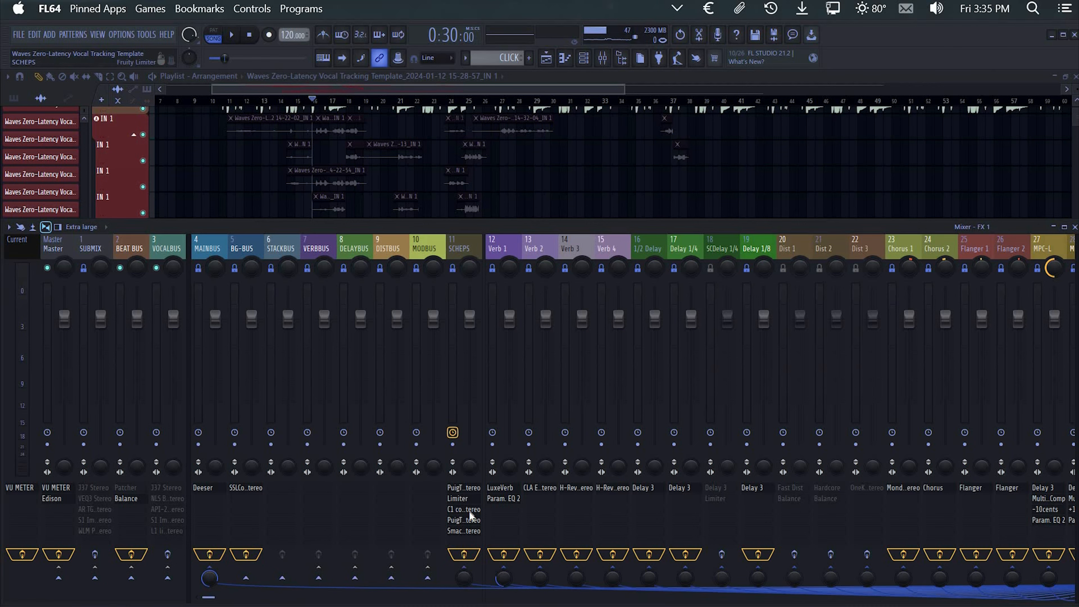
# Play the section and toggle the SCHEPS track's mute to compare the vocals with and without parallel compression
pyautogui.press('space')
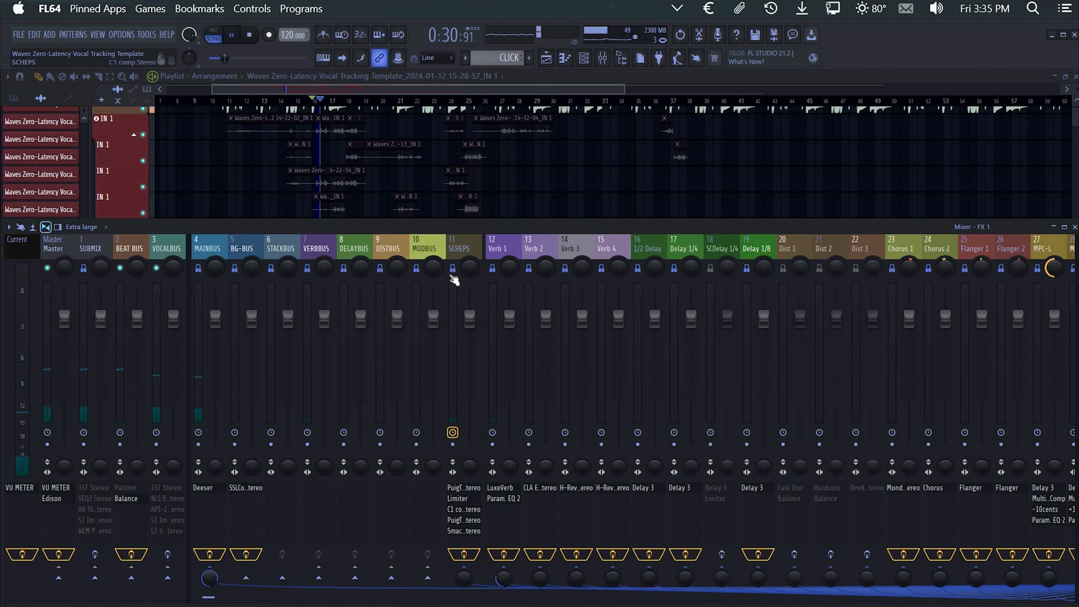
pyautogui.click(453, 271)
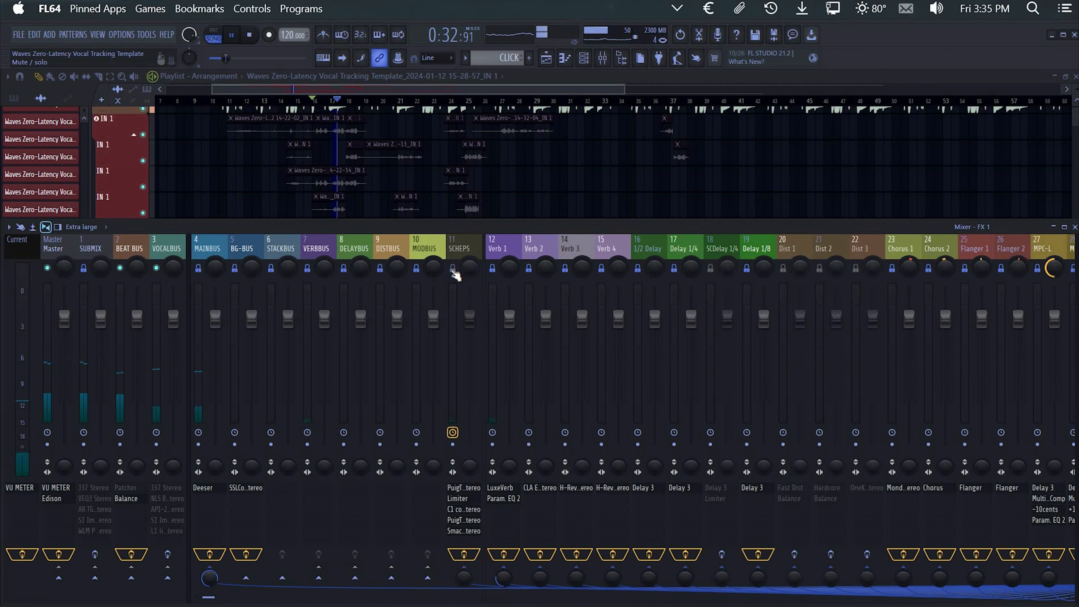
pyautogui.click(453, 269)
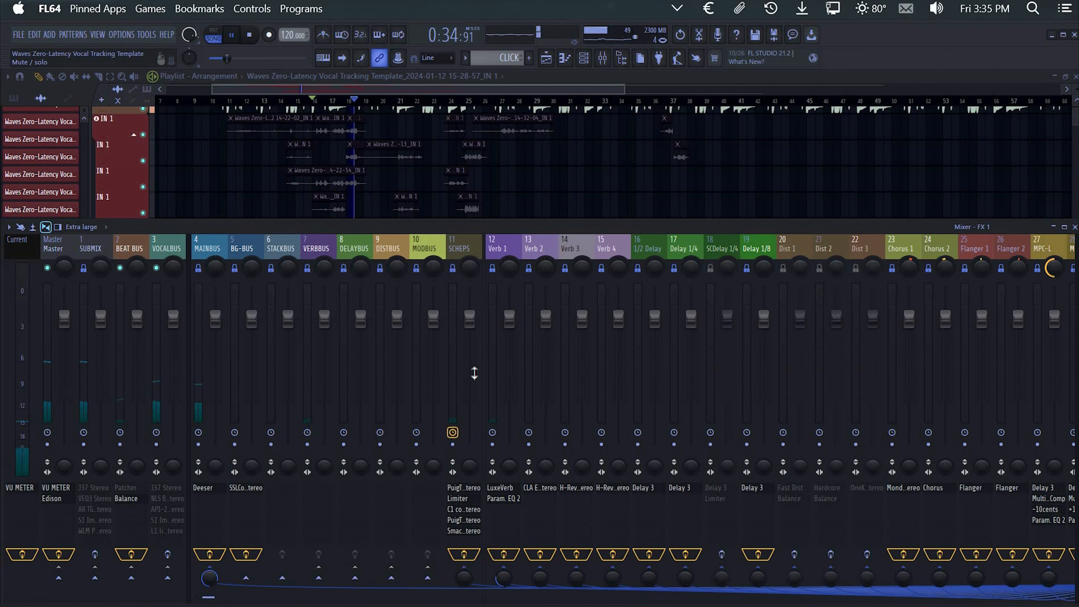
pyautogui.click(453, 271)
pyautogui.click(453, 271)
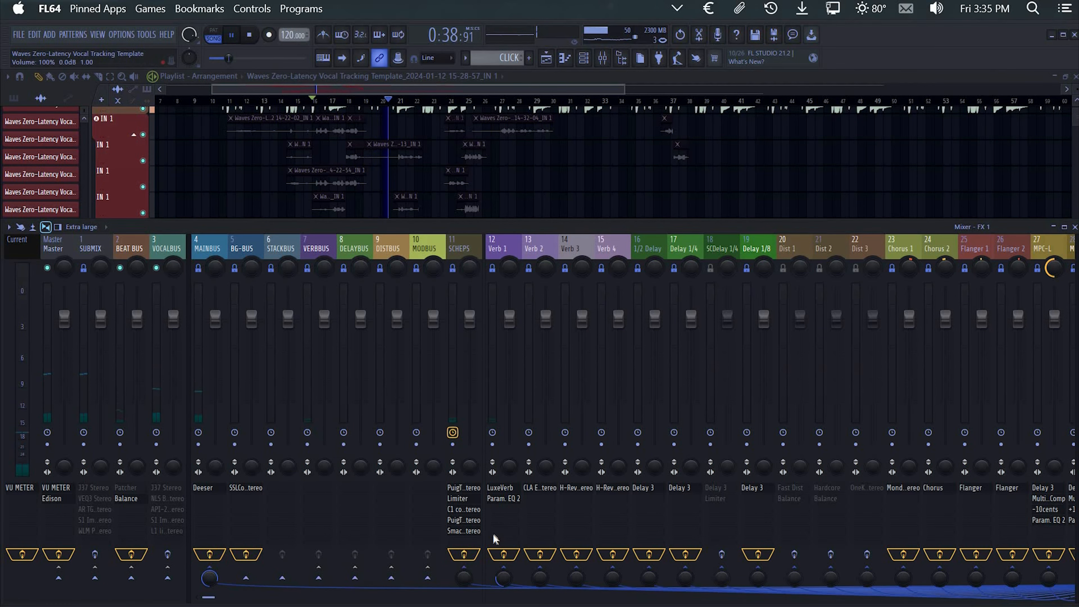
pyautogui.press('space')
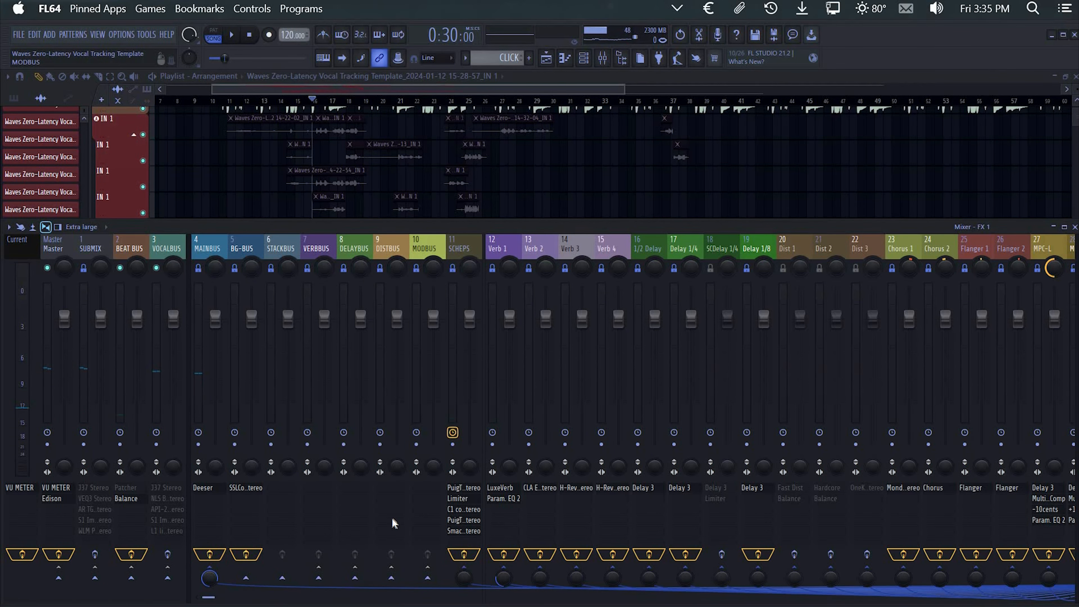
# Play the arrangement from bar 30, unmute FX 2 and lower its volume to about -4 dB
pyautogui.scroll(-5, 391, 517)
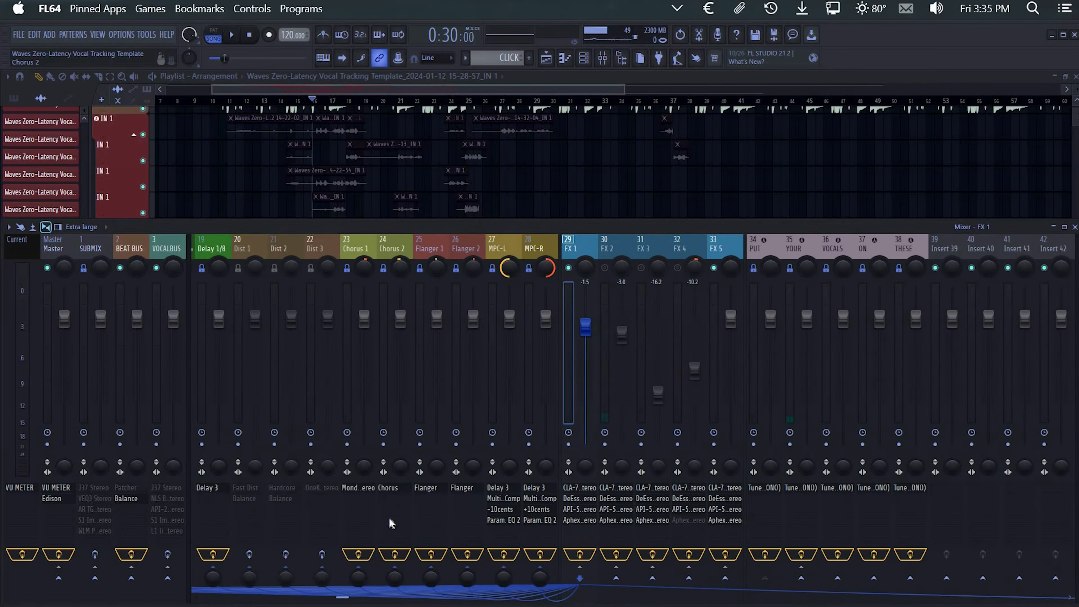
pyautogui.scroll(2, 387, 516)
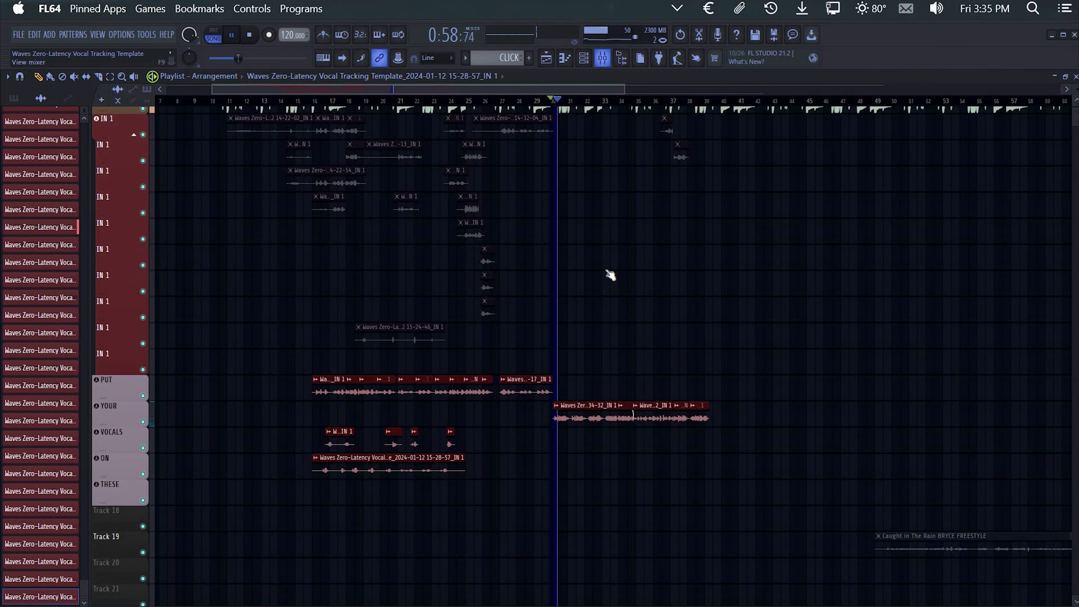
pyautogui.press('F9')
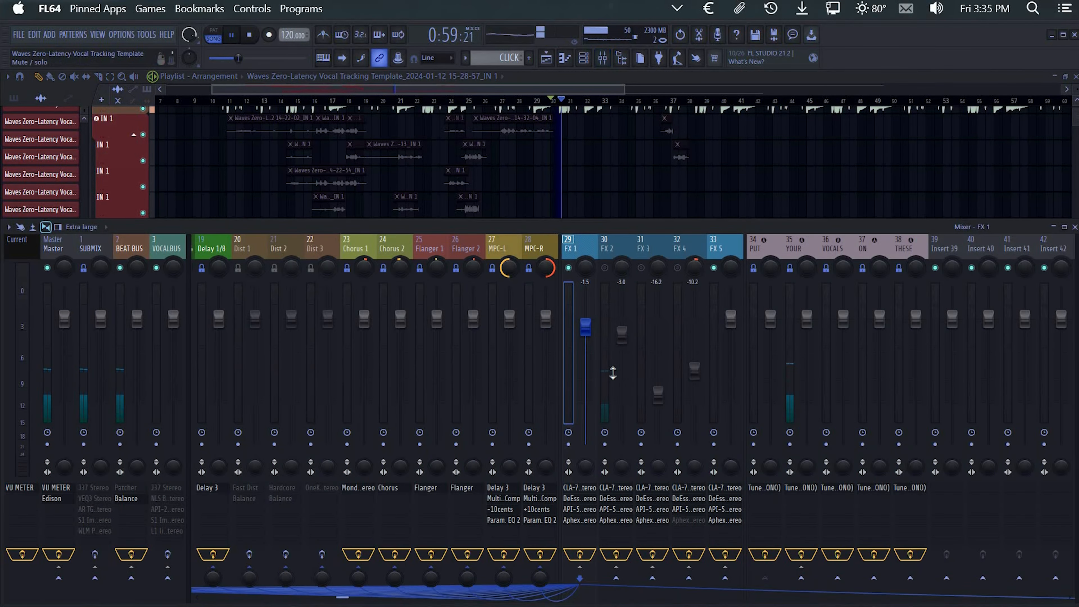
pyautogui.moveTo(622, 332); pyautogui.dragTo(622, 338)
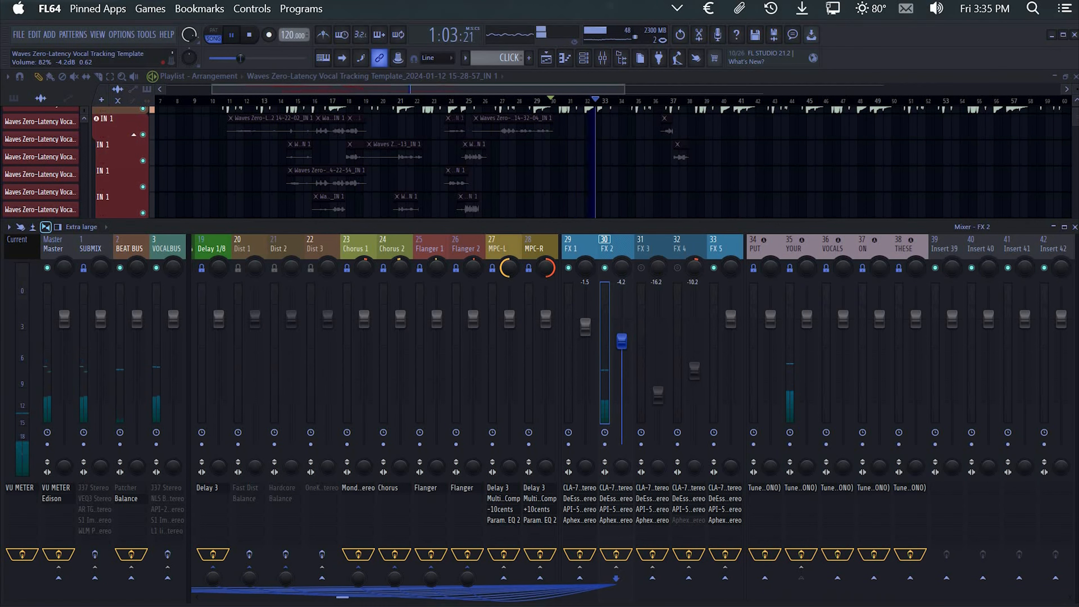
pyautogui.moveTo(622, 341); pyautogui.dragTo(622, 340)
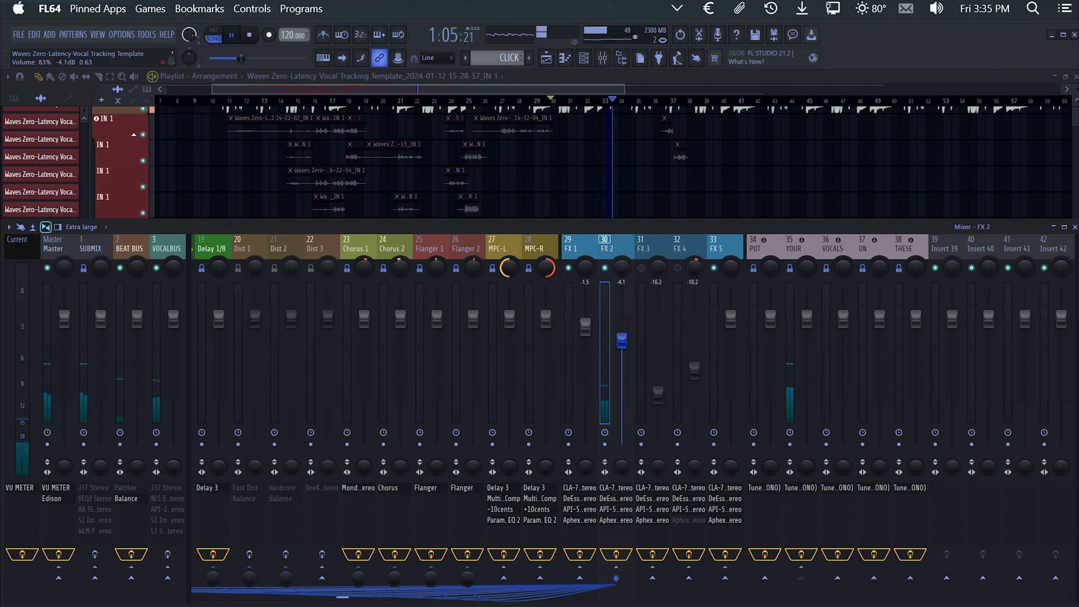
# Inspect the Deeser on MAINBUS and the mixer levels while replaying the section from bar 30
pyautogui.hscroll(-5, 602, 528)
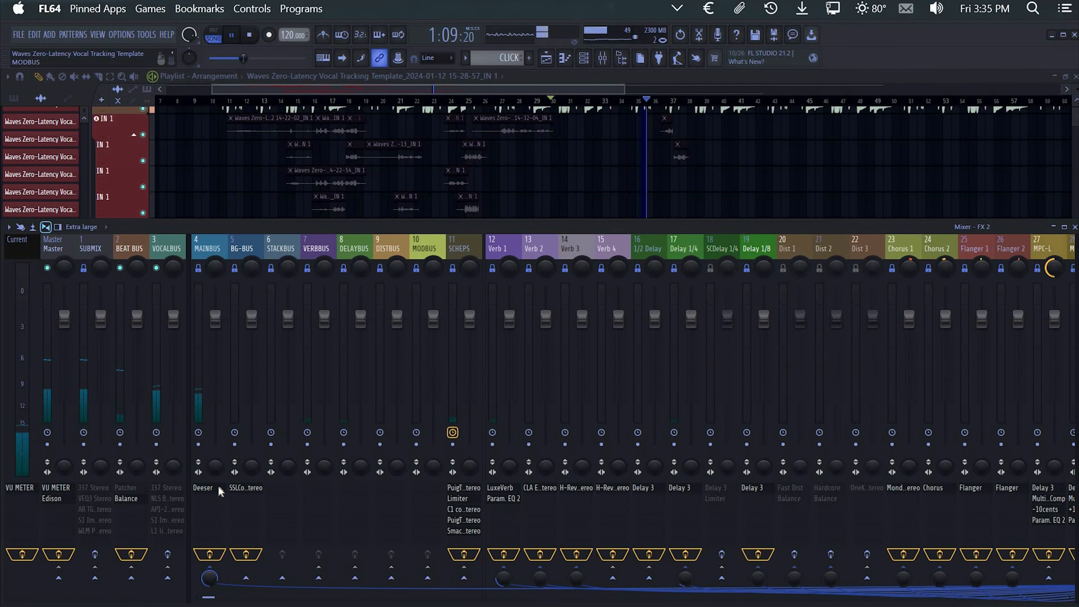
pyautogui.click(204, 488)
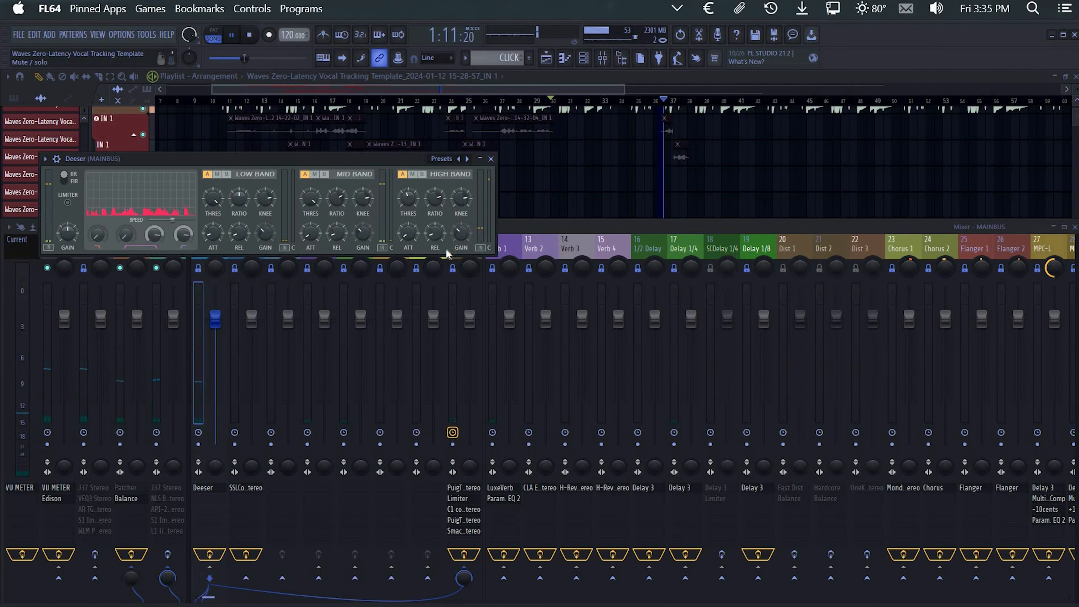
pyautogui.press('space')
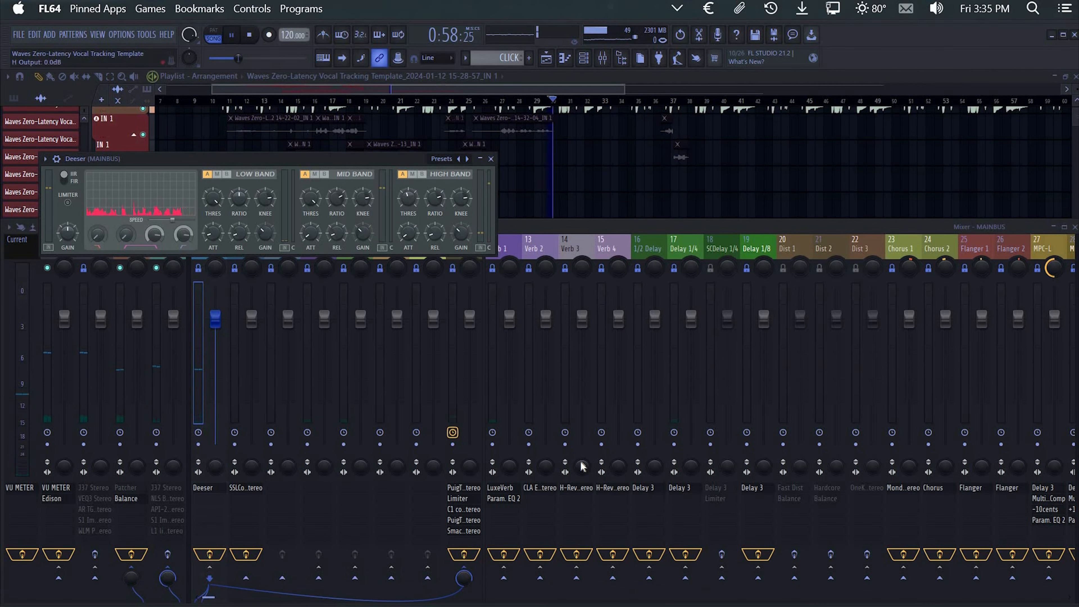
pyautogui.press('Escape')
pyautogui.press('space')
pyautogui.hscroll(3, 603, 531)
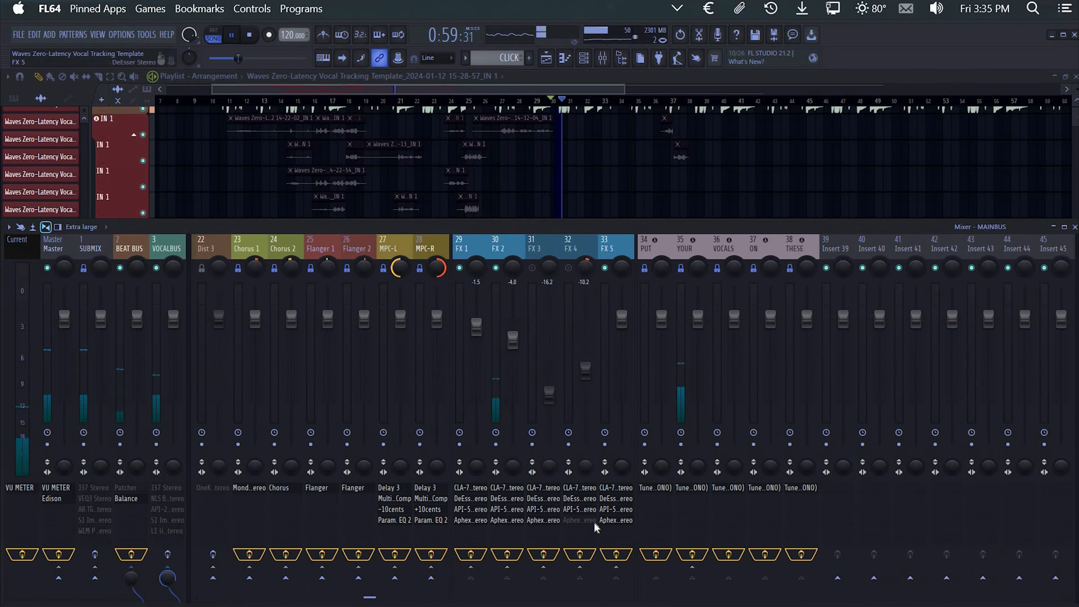
pyautogui.hscroll(-3, 597, 527)
pyautogui.press('space')
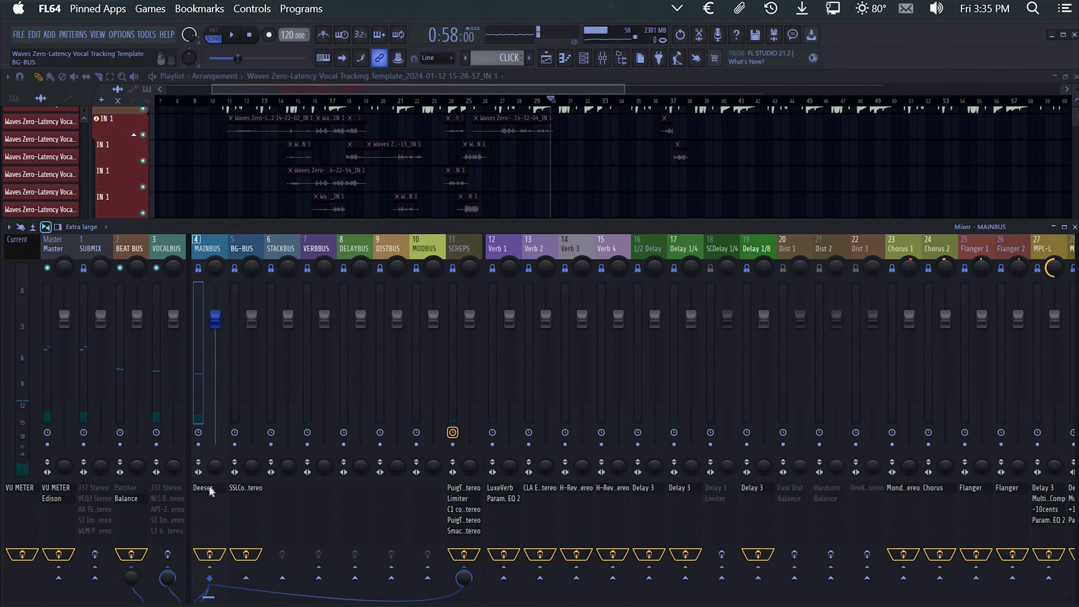
# Set the high band threshold of the MAINBUS Deeser to about -26.7 dB while the vocals play
pyautogui.click(210, 488)
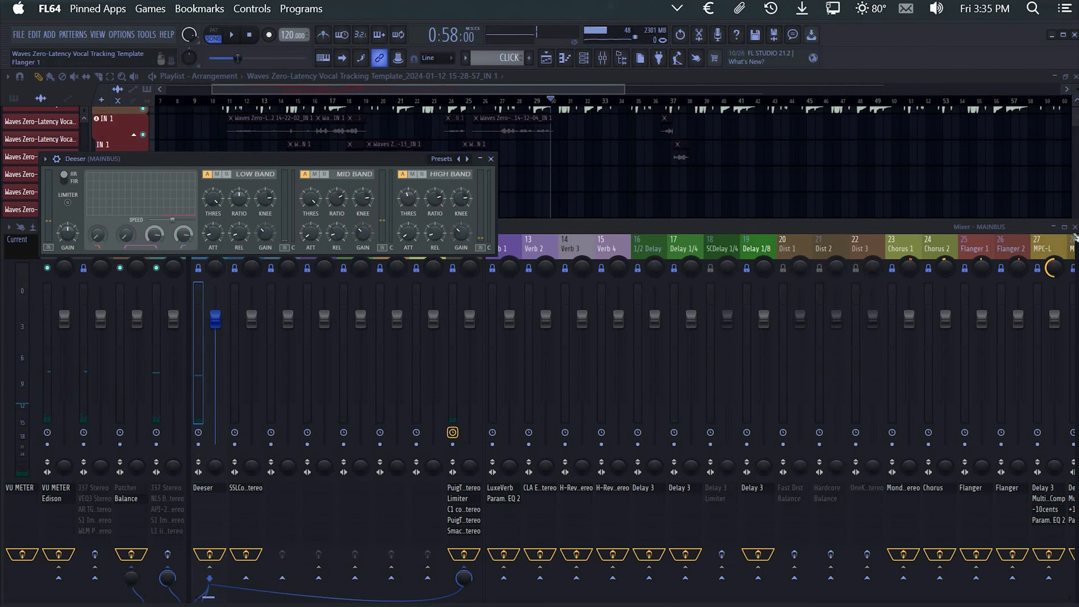
pyautogui.click(984, 274)
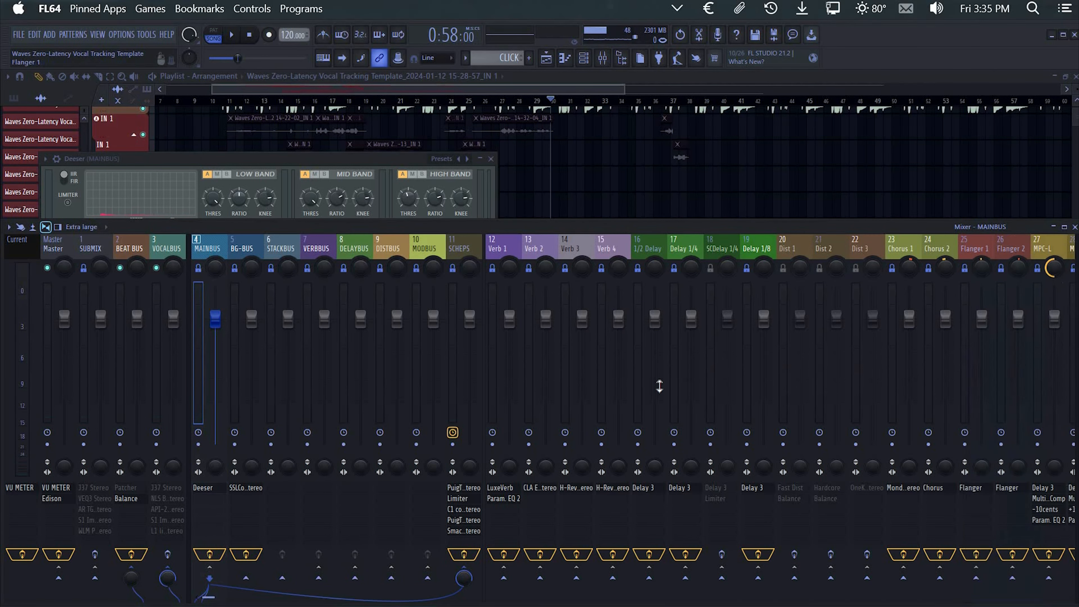
pyautogui.click(379, 158)
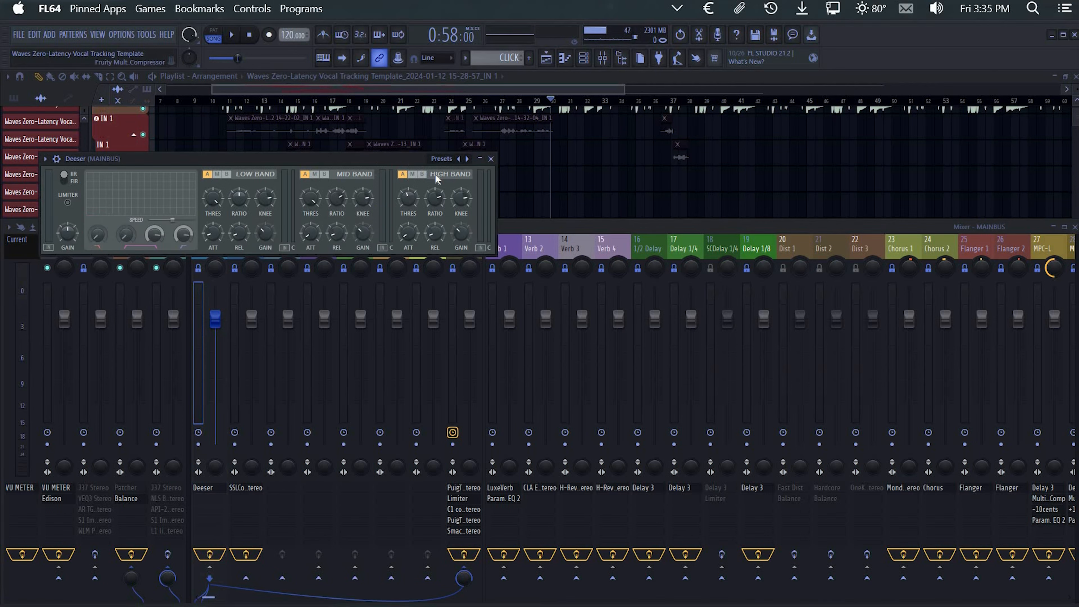
pyautogui.moveTo(385, 158); pyautogui.dragTo(440, 173)
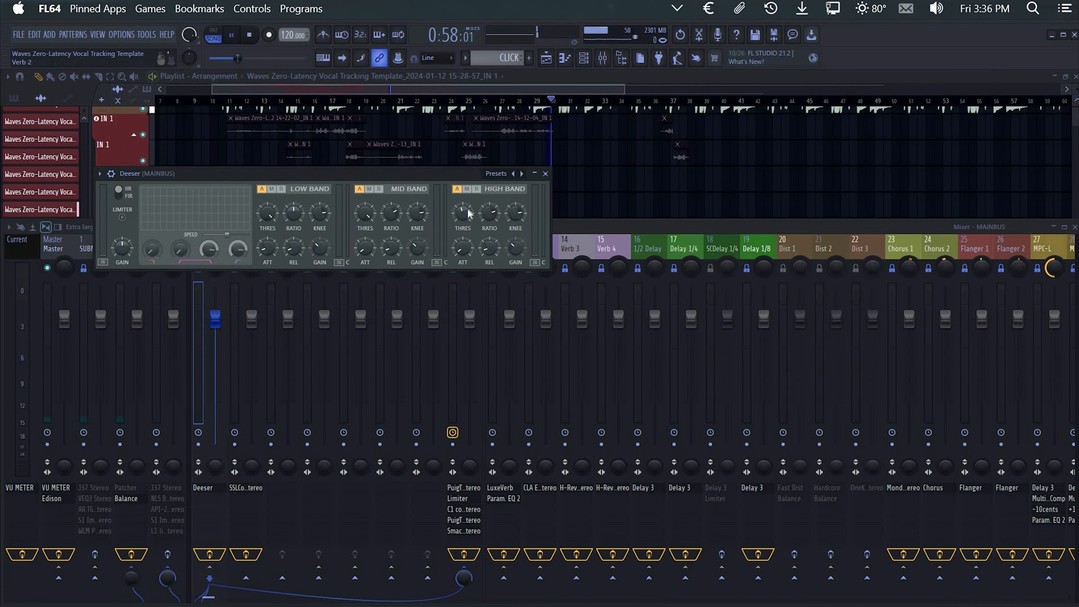
pyautogui.moveTo(465, 211); pyautogui.dragTo(465, 192)
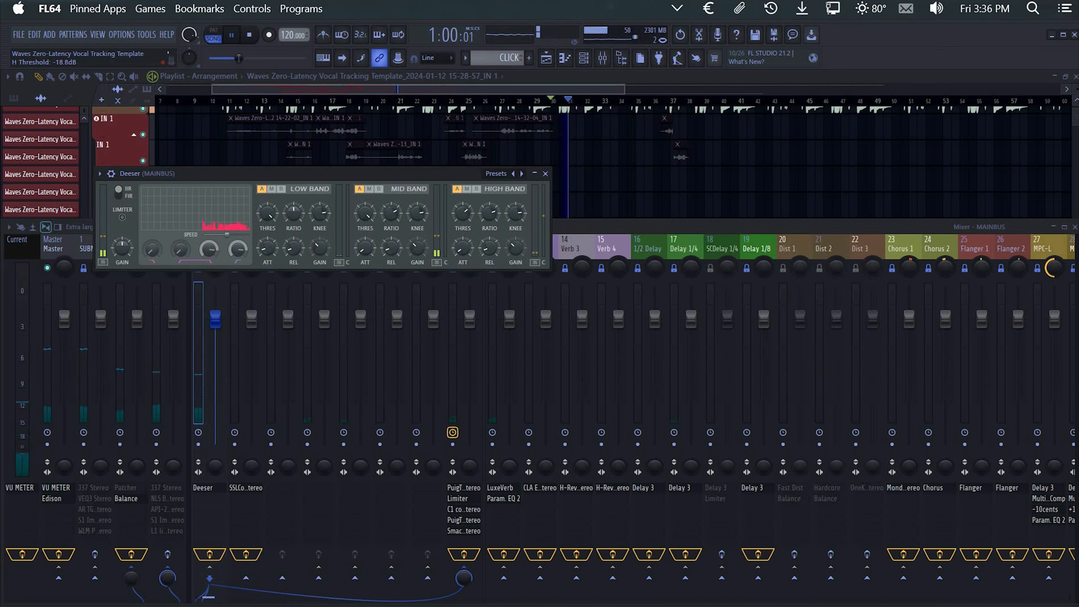
pyautogui.press('space')
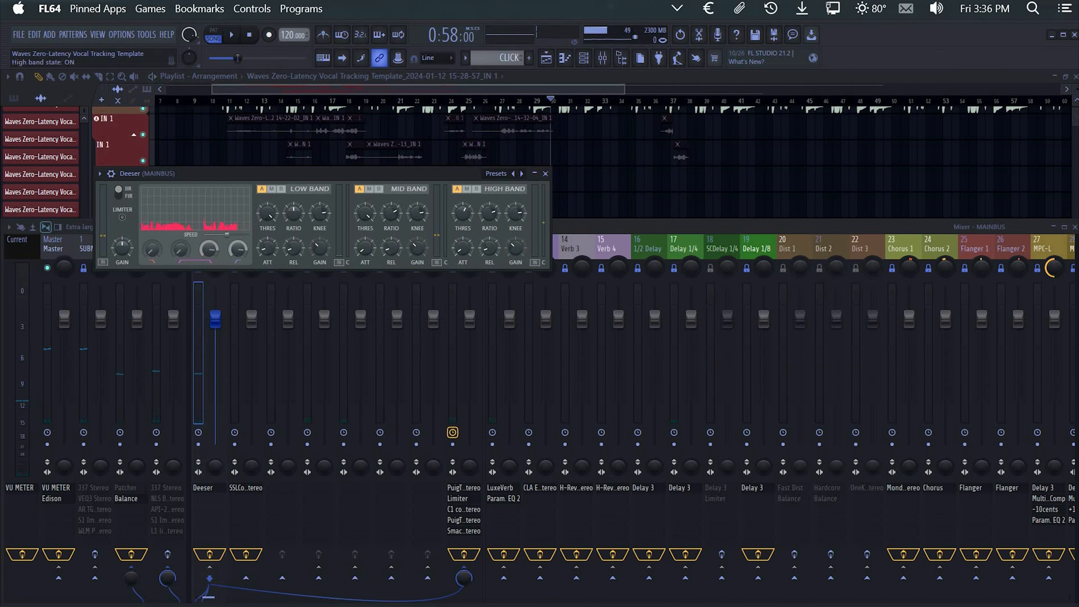
pyautogui.press('space')
pyautogui.moveTo(463, 214)
pyautogui.mouseDown()
pyautogui.moveTo(463, 227)
pyautogui.moveTo(463, 206)
pyautogui.mouseUp()
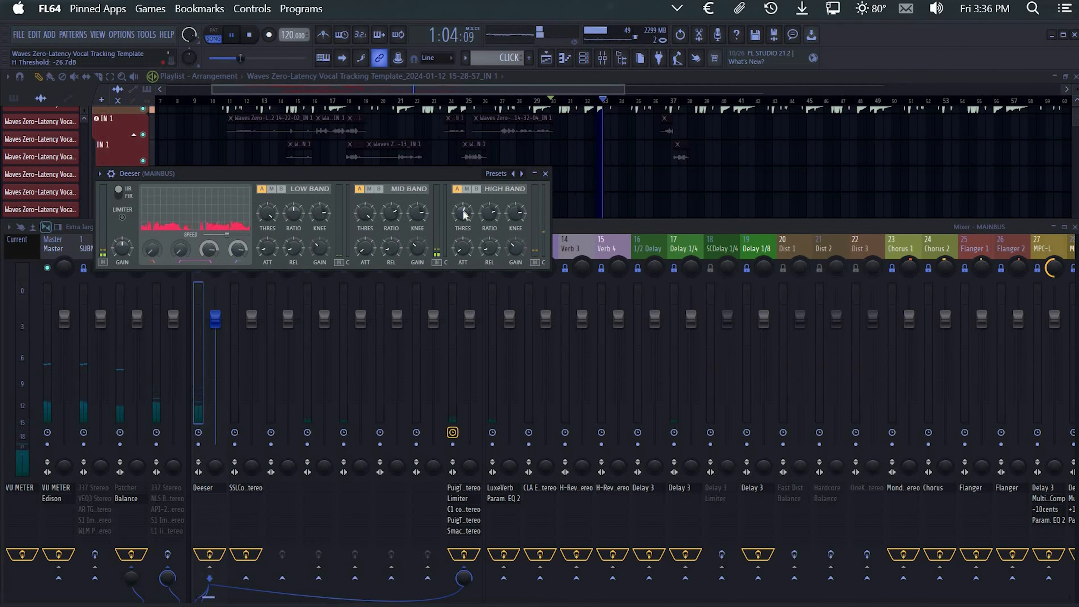
pyautogui.press('Escape')
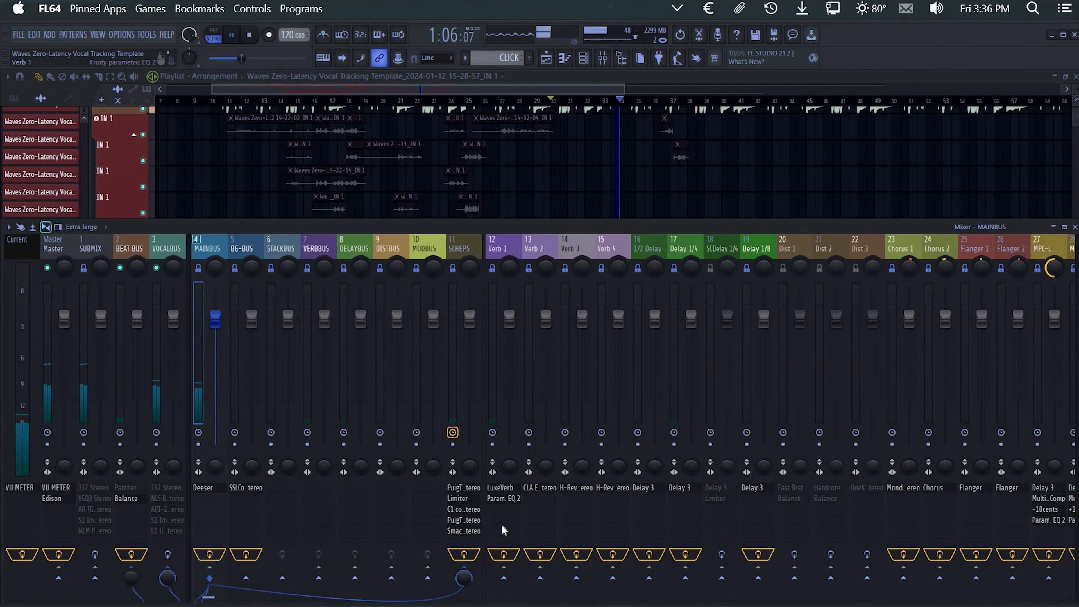
# Set the DeEsser threshold to -30 dB on FX 2 and about -30.8 dB on FX 1
pyautogui.scroll(-5, 389, 499)
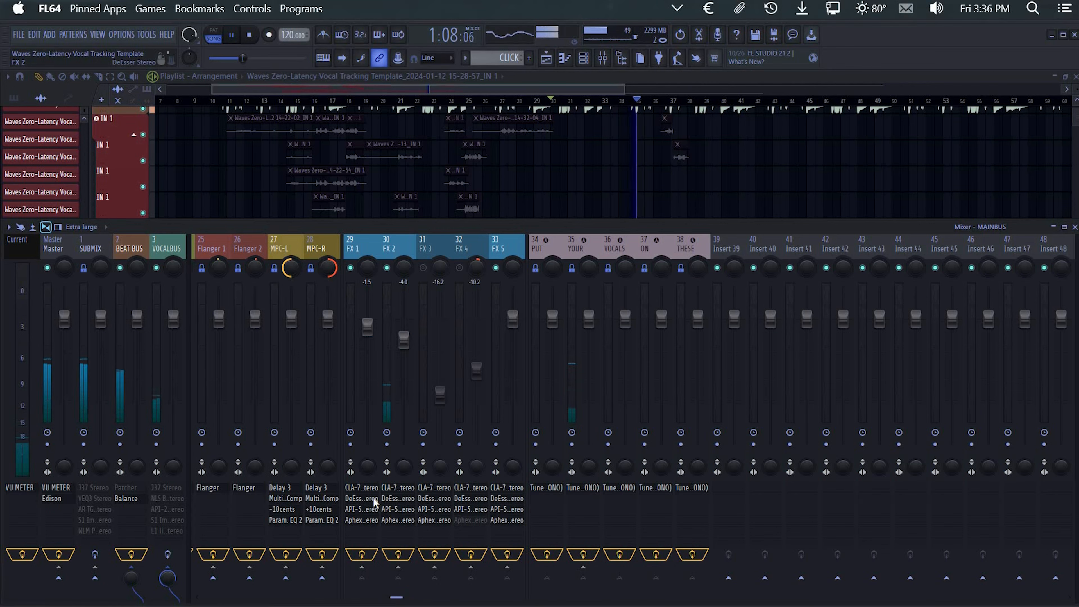
pyautogui.click(385, 496)
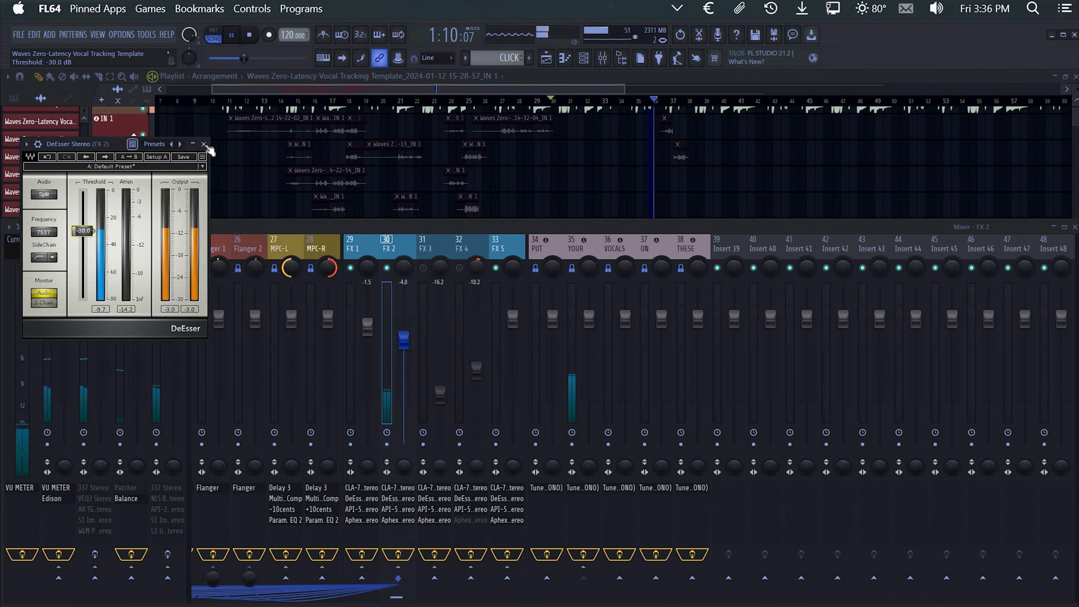
pyautogui.press('Escape')
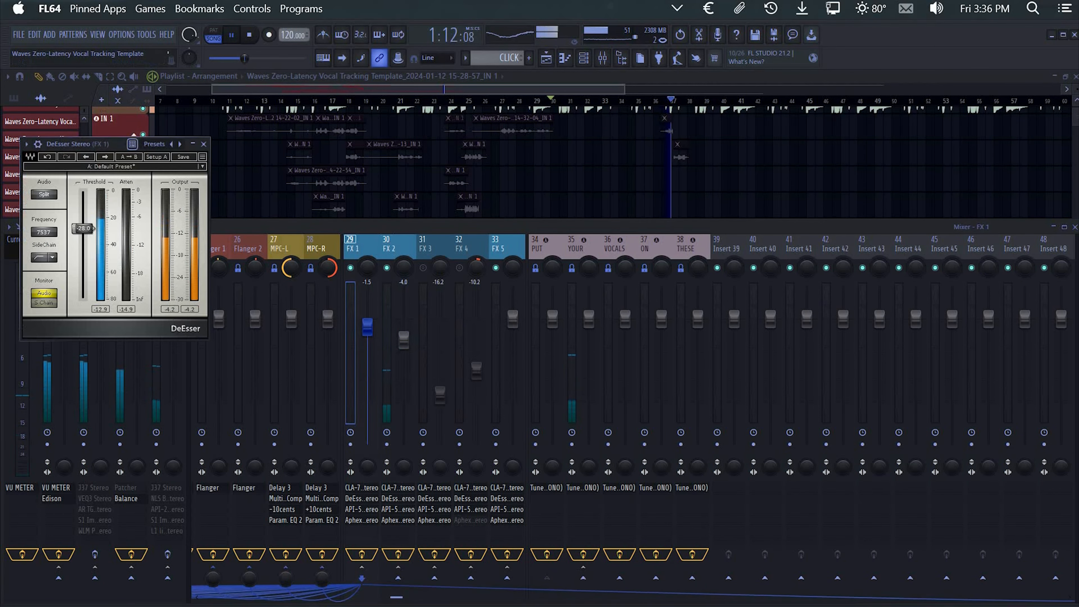
pyautogui.moveTo(86, 229); pyautogui.dragTo(87, 232)
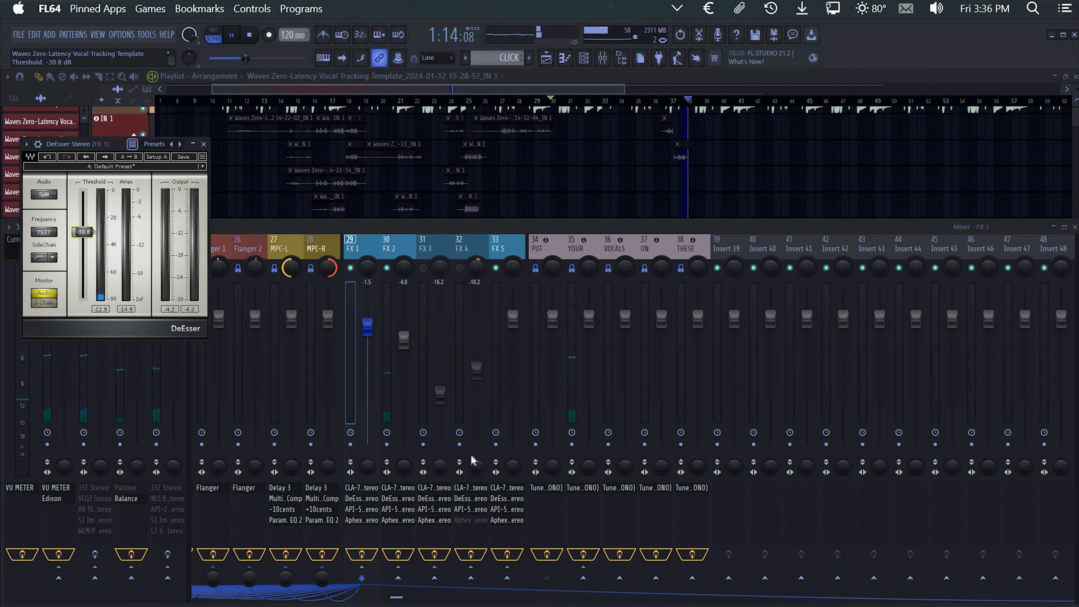
pyautogui.click(205, 144)
# Reorder FX 2's effect chain so the DeEsser comes before the CLA-76
pyautogui.click(408, 258)
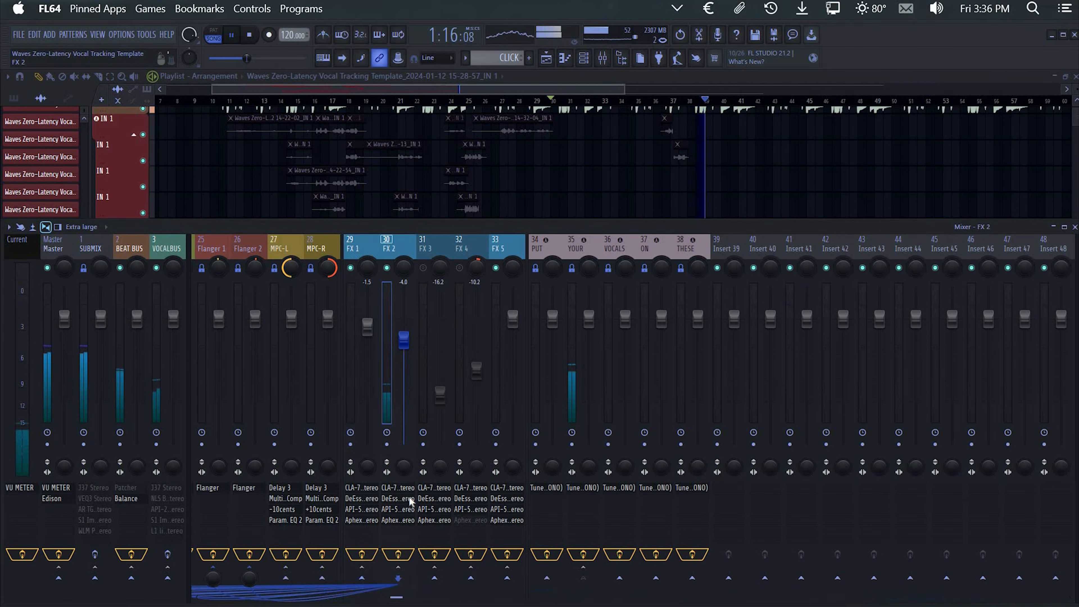
pyautogui.middleClick(991, 281)
pyautogui.scroll(-1, 992, 267)
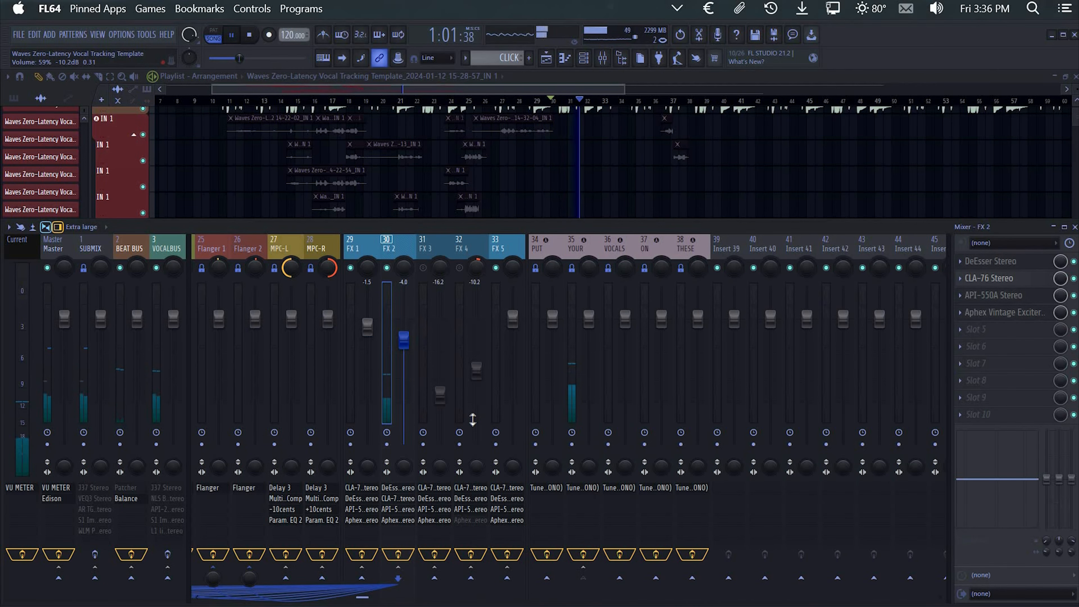
pyautogui.click(57, 226)
# Move the DeEsser ahead of the CLA-76 in FX 1's effect chain
pyautogui.click(360, 240)
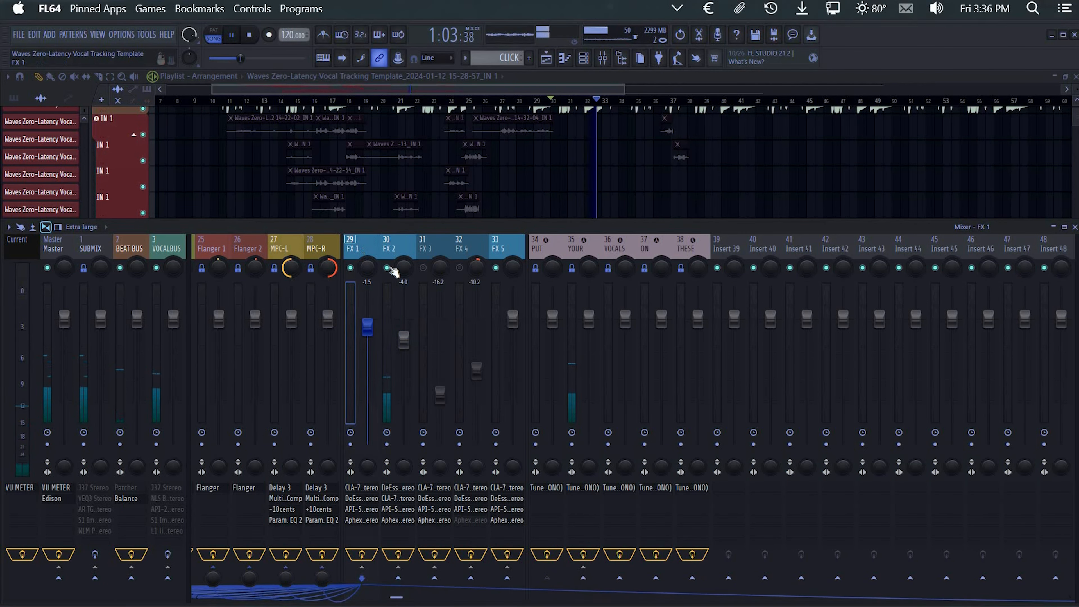
pyautogui.middleClick(1013, 293)
pyautogui.scroll(-1, 1012, 265)
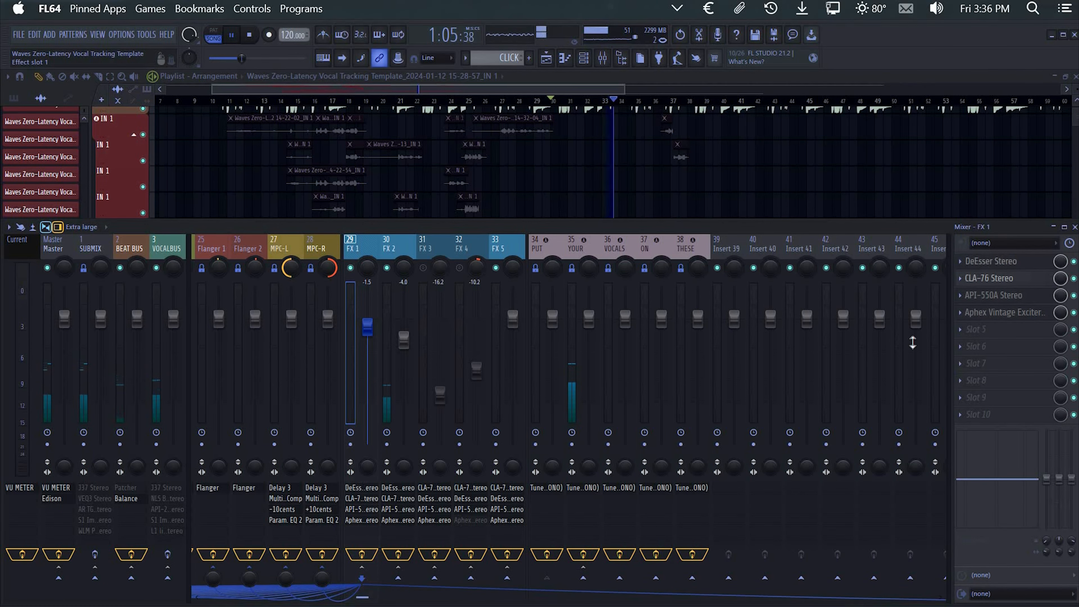
pyautogui.middleClick(641, 516)
pyautogui.scroll(1, 498, 239)
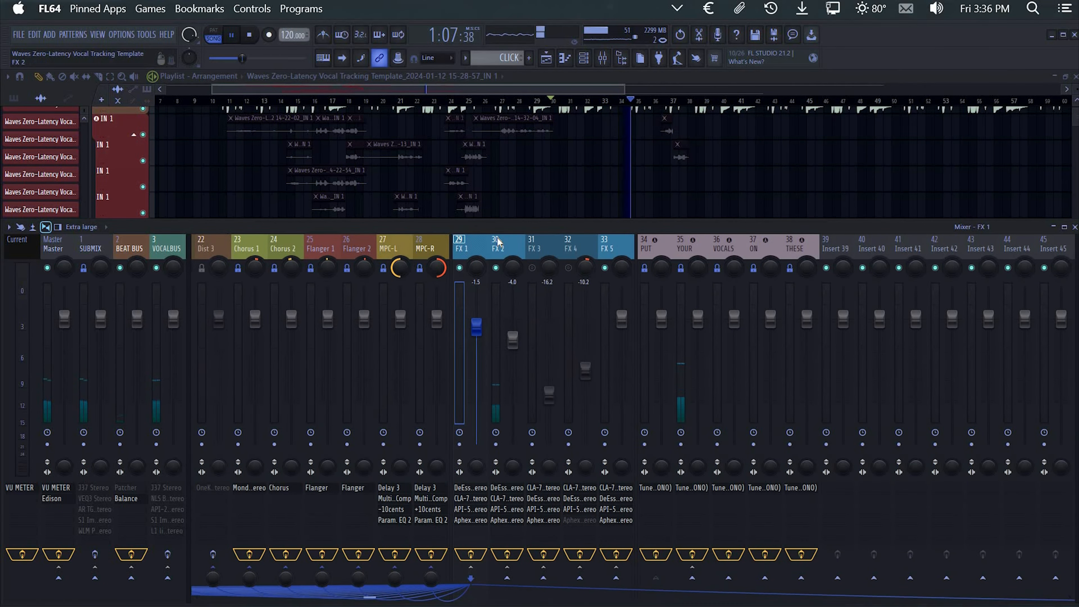
# Try FX 2's Verb 1 send at 87 percent, set its Verb 3 send to 64 percent, and stop playback
pyautogui.click(496, 239)
pyautogui.scroll(3, 511, 575)
pyautogui.scroll(3, 510, 575)
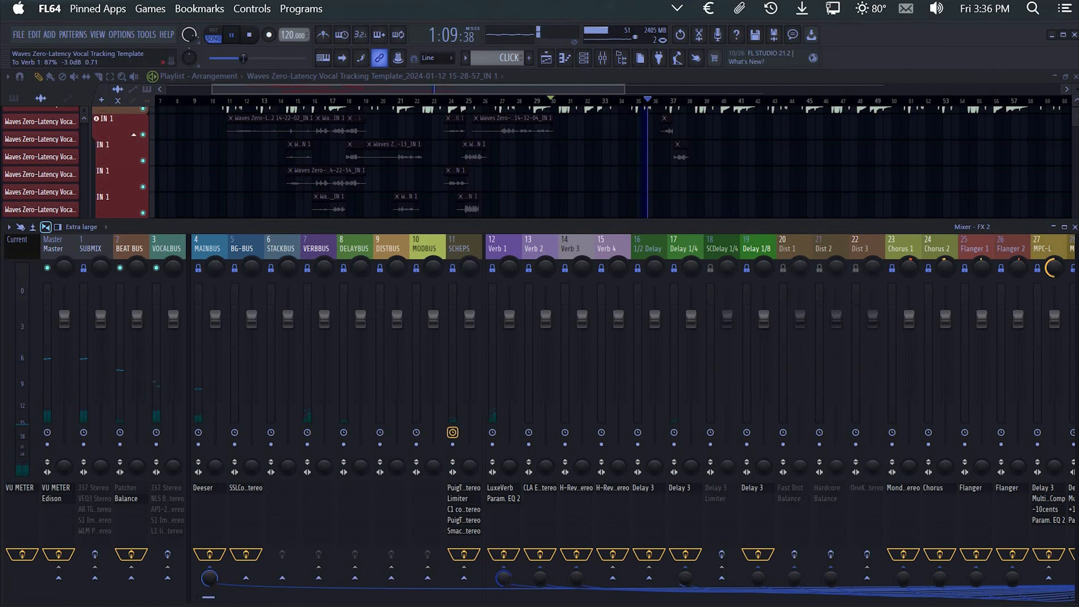
pyautogui.moveTo(509, 584); pyautogui.dragTo(561, 606)
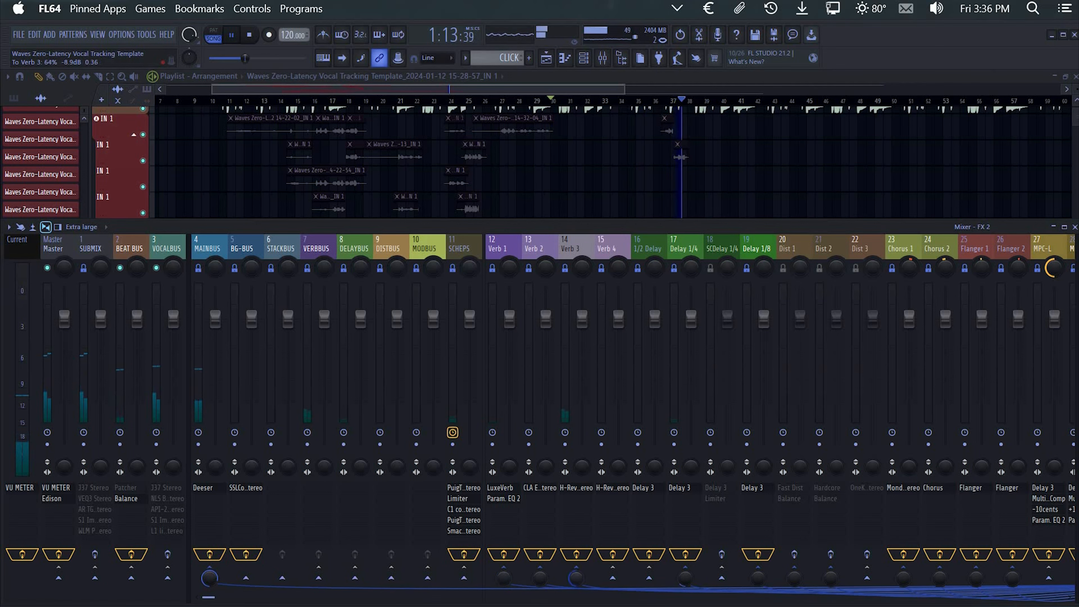
pyautogui.press('space')
pyautogui.scroll(-1, 556, 522)
pyautogui.scroll(-5, 556, 521)
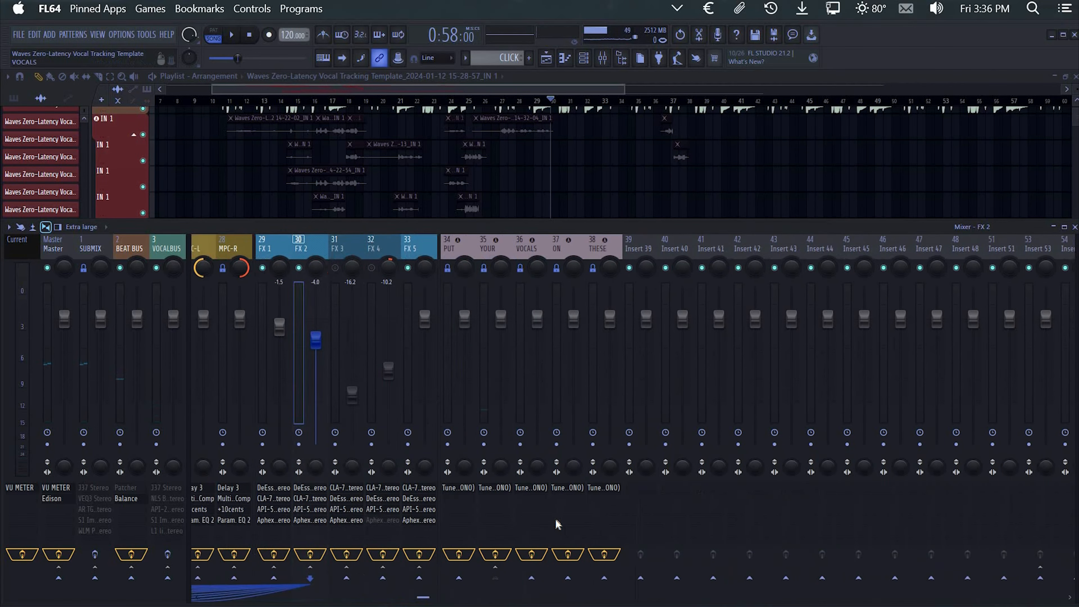
# Replace the PUT track's Tune RT plugin with Antares Auto-Tune, toggle its Use Low Latency option, close it and start playback
pyautogui.scroll(1, 556, 521)
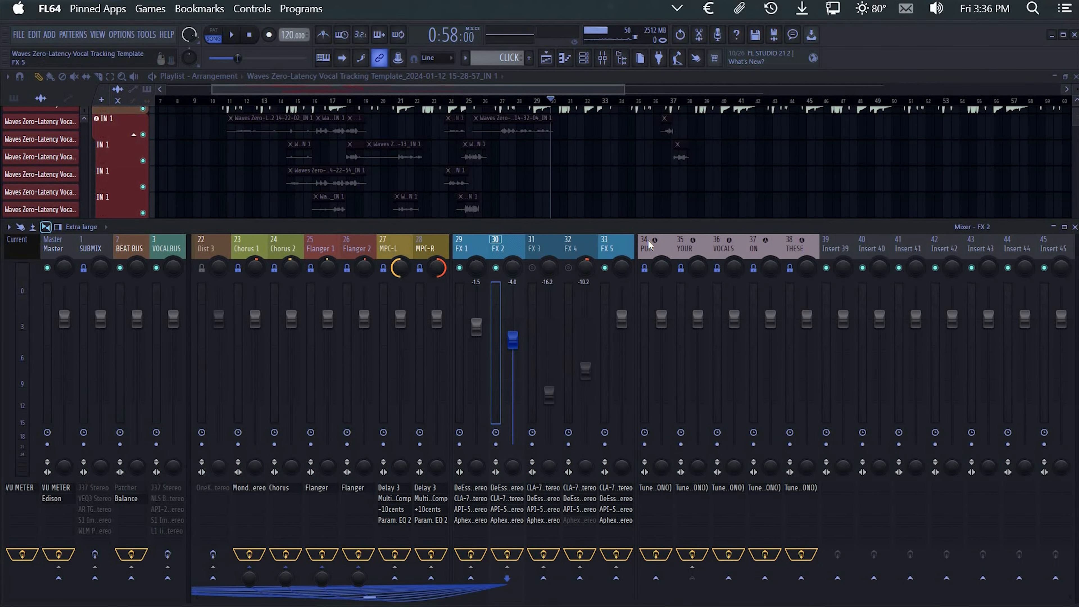
pyautogui.click(654, 488)
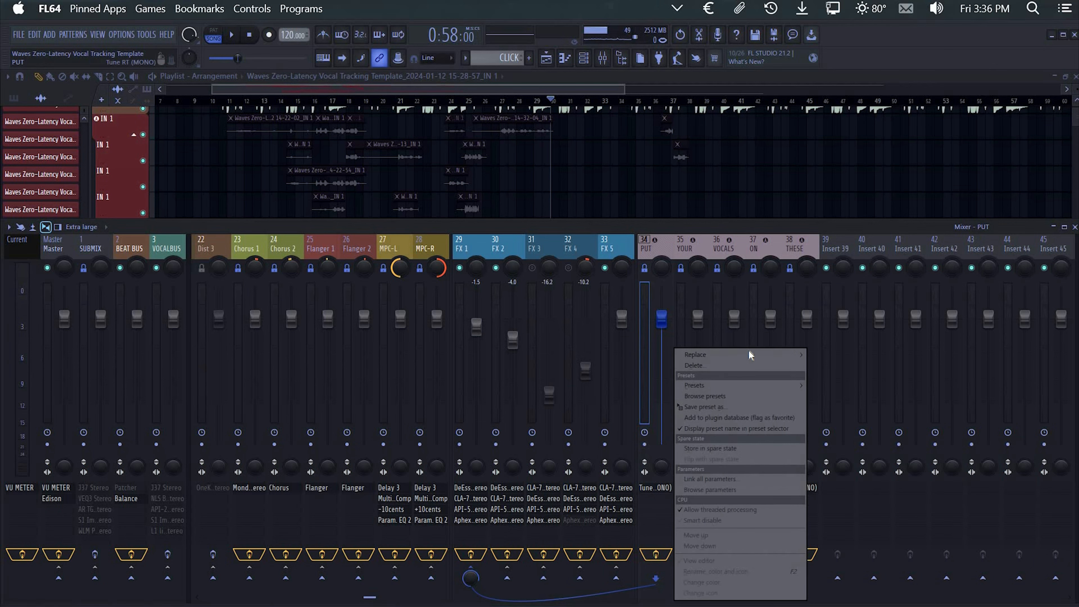
pyautogui.moveTo(749, 355)
pyautogui.moveTo(834, 381)
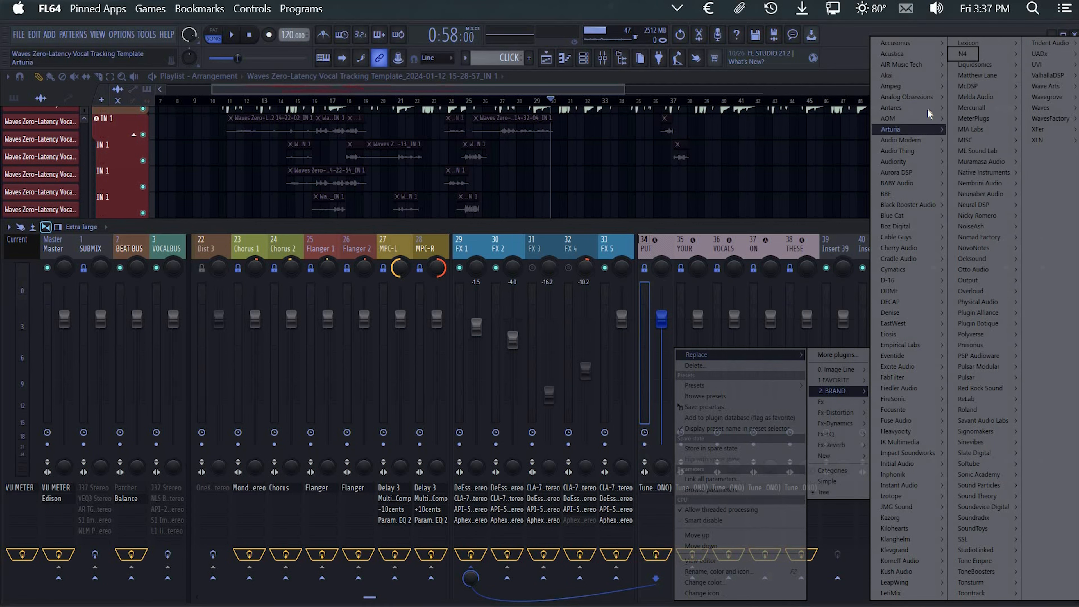
pyautogui.moveTo(931, 107)
pyautogui.moveTo(968, 105)
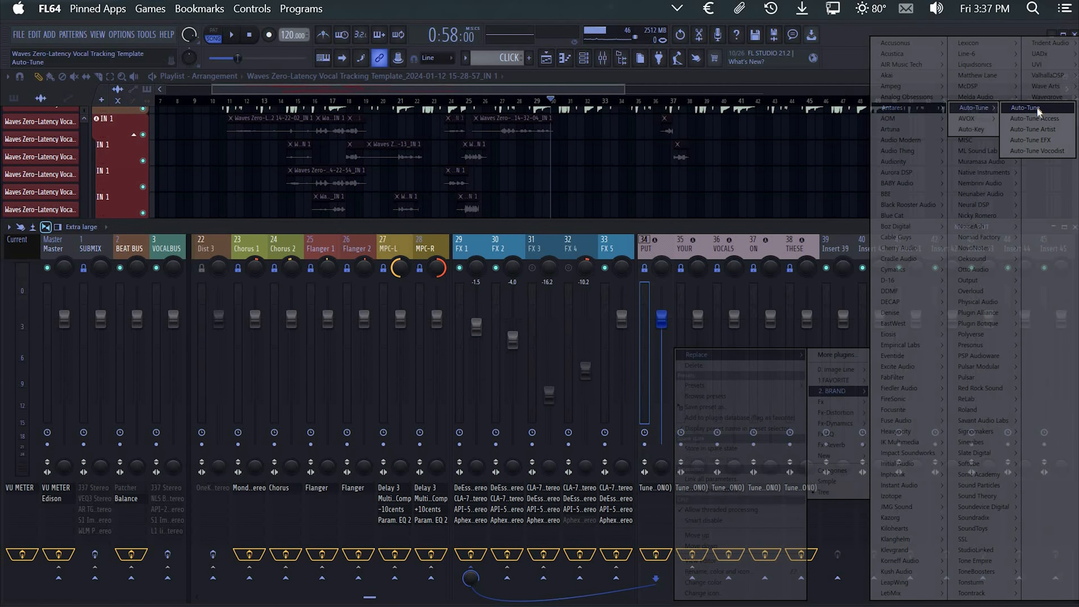
pyautogui.click(734, 183)
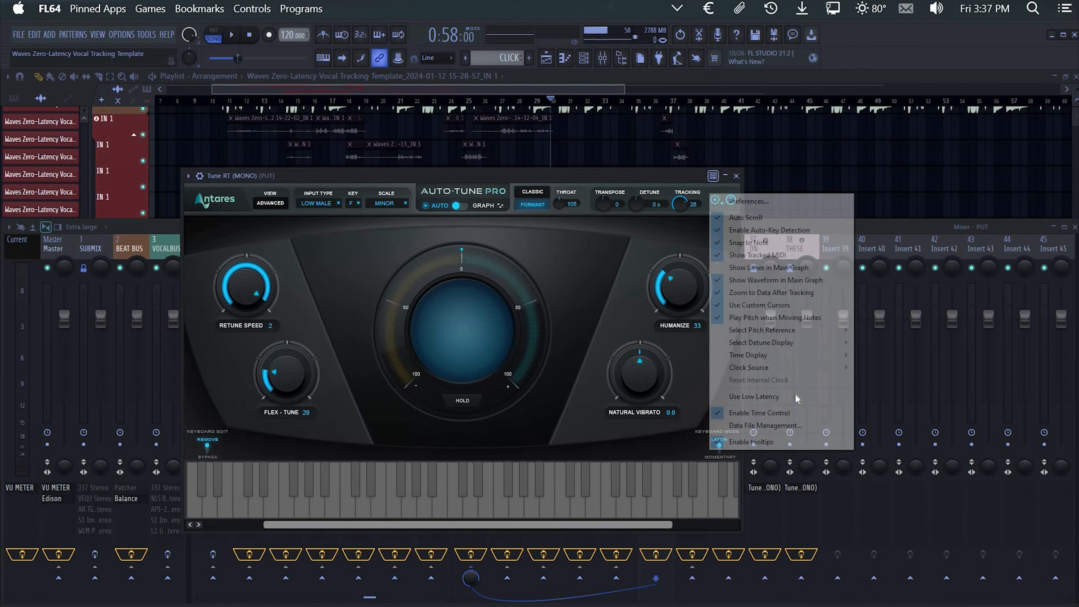
pyautogui.click(798, 397)
pyautogui.press('Escape')
pyautogui.press('space')
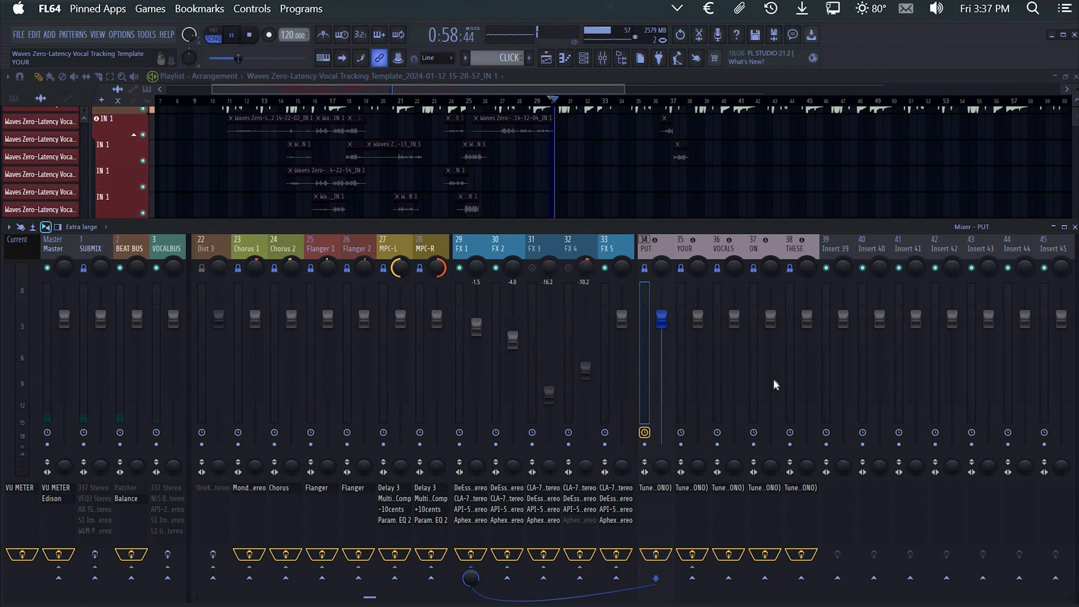
# Replace the YOUR track's Tune RT plugin with Antares Auto-Tune and close its window
pyautogui.rightClick(698, 489)
pyautogui.moveTo(826, 355)
pyautogui.moveTo(889, 392)
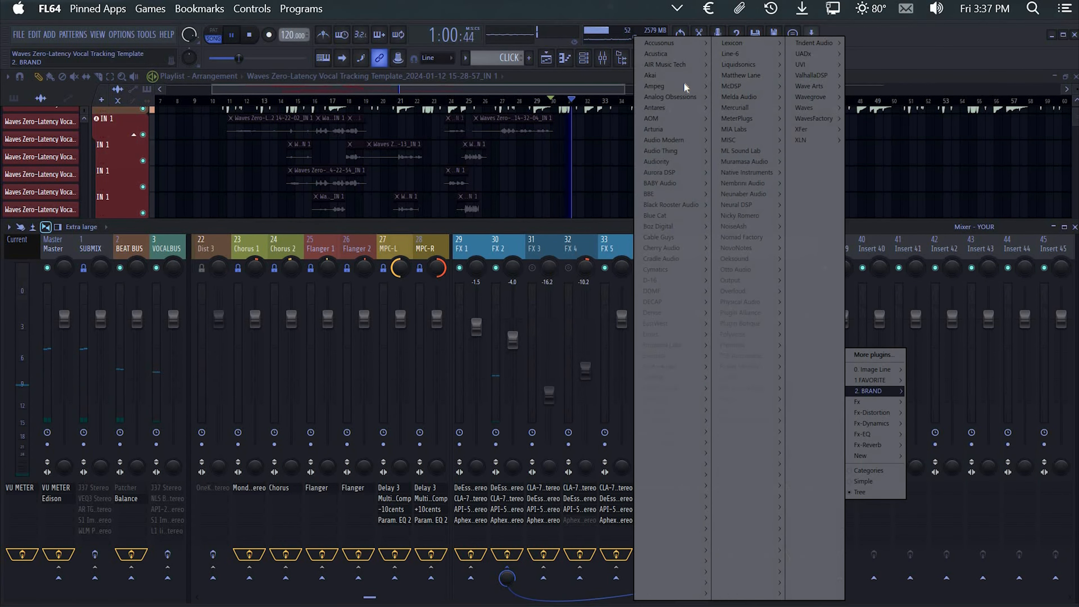
pyautogui.moveTo(654, 107)
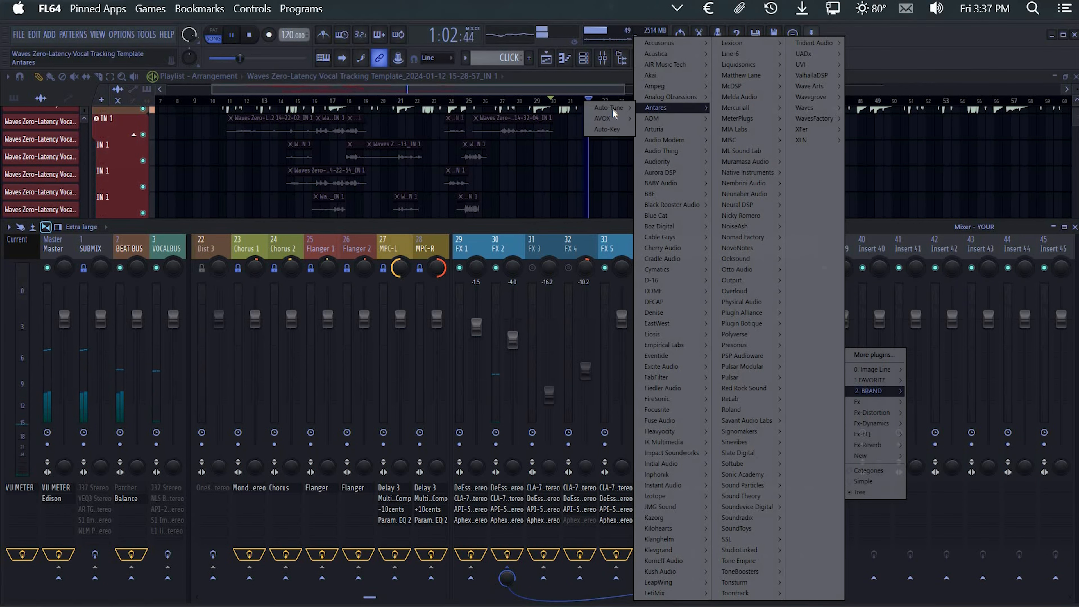
pyautogui.click(535, 107)
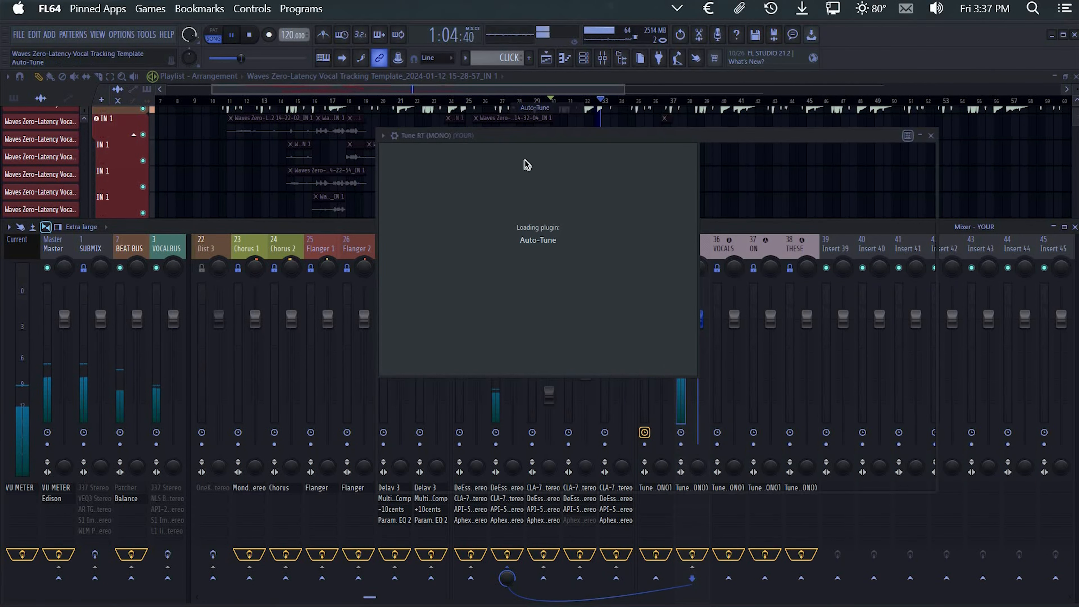
pyautogui.press('Escape')
# Play from about bar 16 and set the PUT track's Auto-Tune to Throat 103 and Retune Speed 6
pyautogui.press('F9')
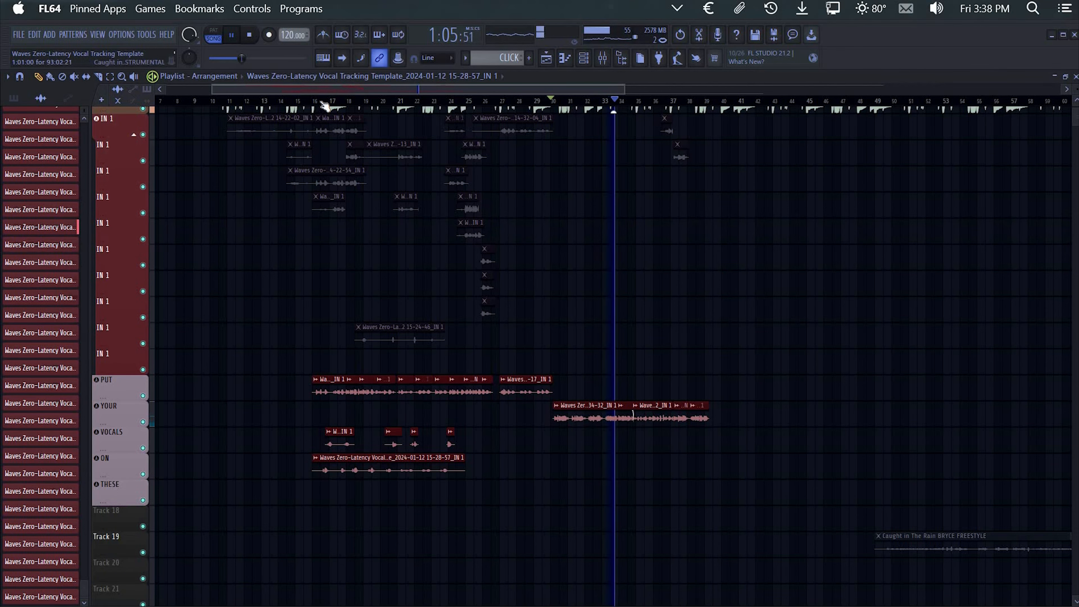
pyautogui.click(322, 107)
pyautogui.press('F9')
pyautogui.click(655, 487)
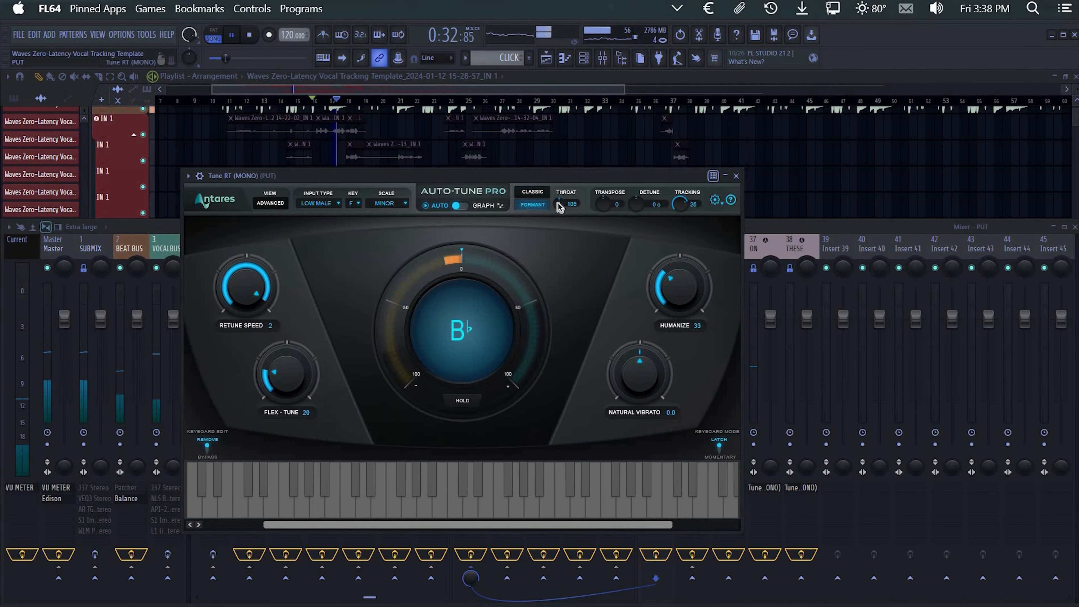
pyautogui.scroll(-2, 560, 208)
pyautogui.scroll(2, 684, 284)
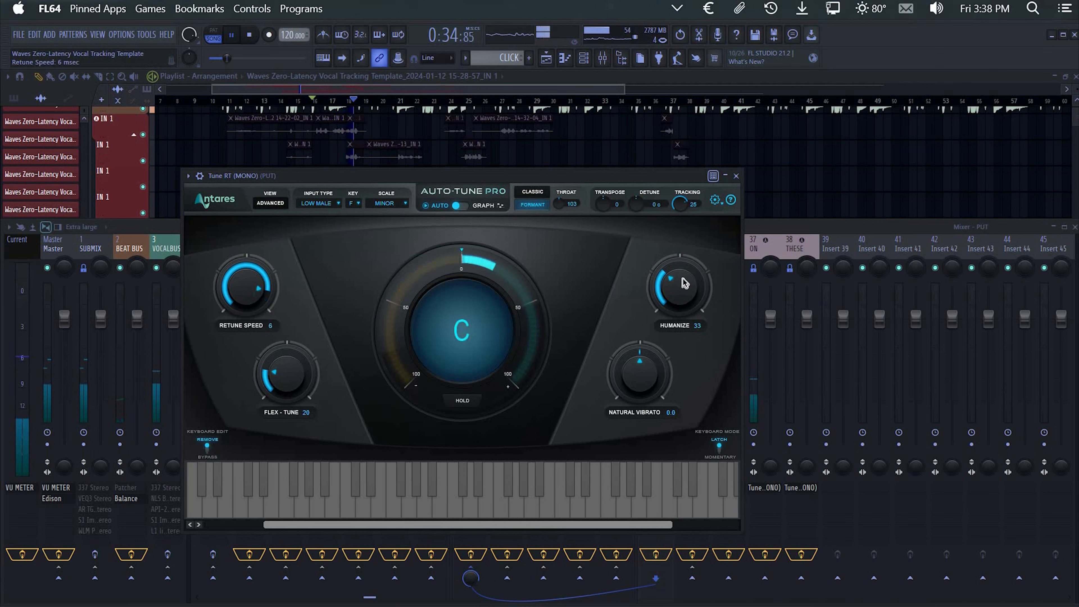
# Refine the PUT track's Auto-Tune to Humanize 37, Flex-Tune 33 and Retune Speed 8, and close it
pyautogui.scroll(-3, 252, 287)
pyautogui.scroll(4, 289, 370)
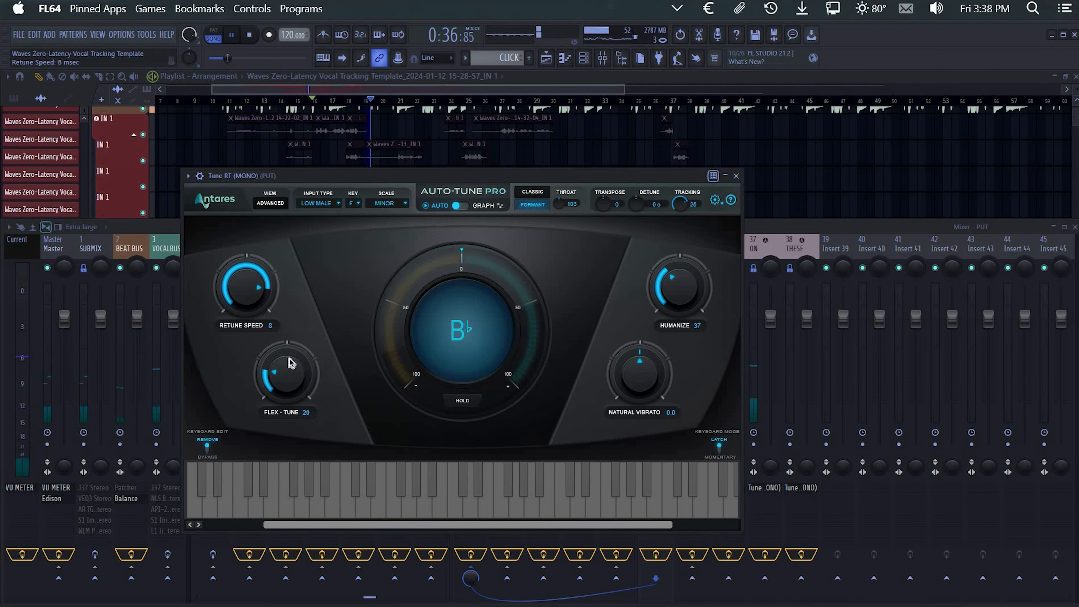
pyautogui.scroll(3, 249, 302)
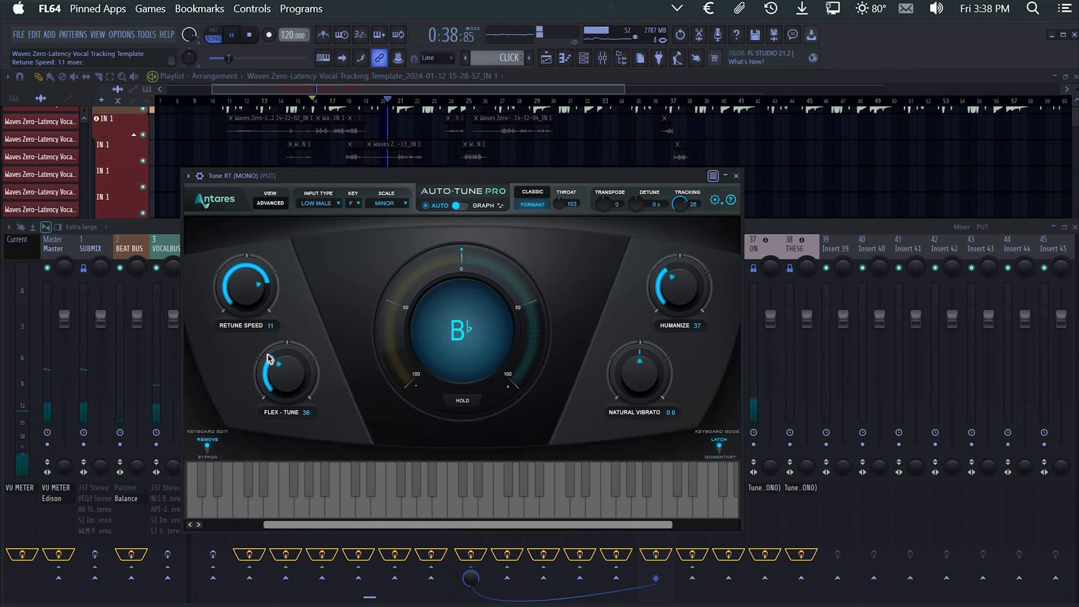
pyautogui.scroll(-1, 258, 296)
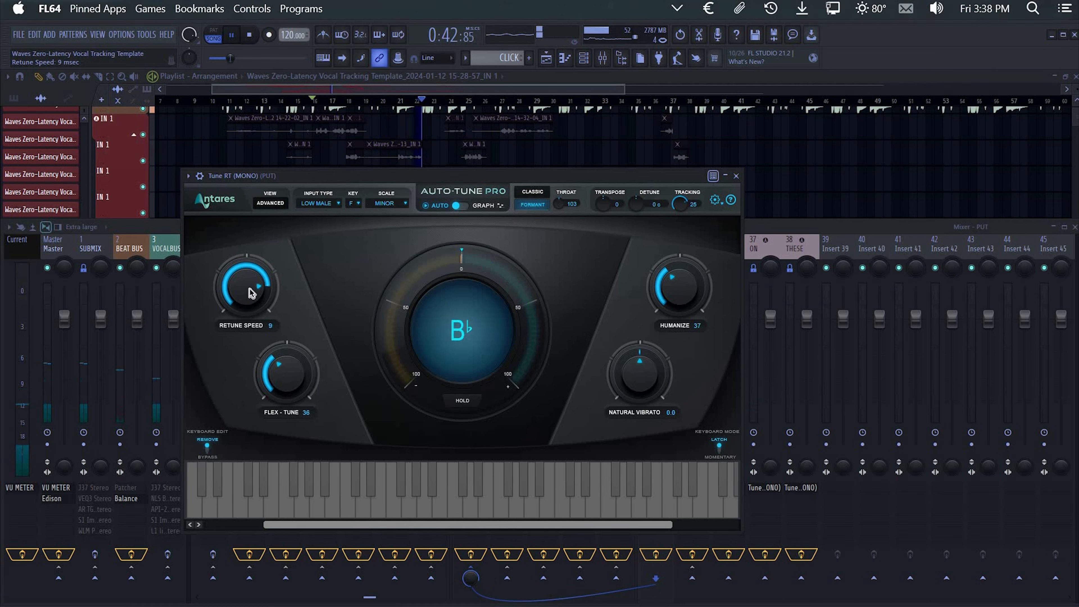
pyautogui.scroll(-1, 250, 293)
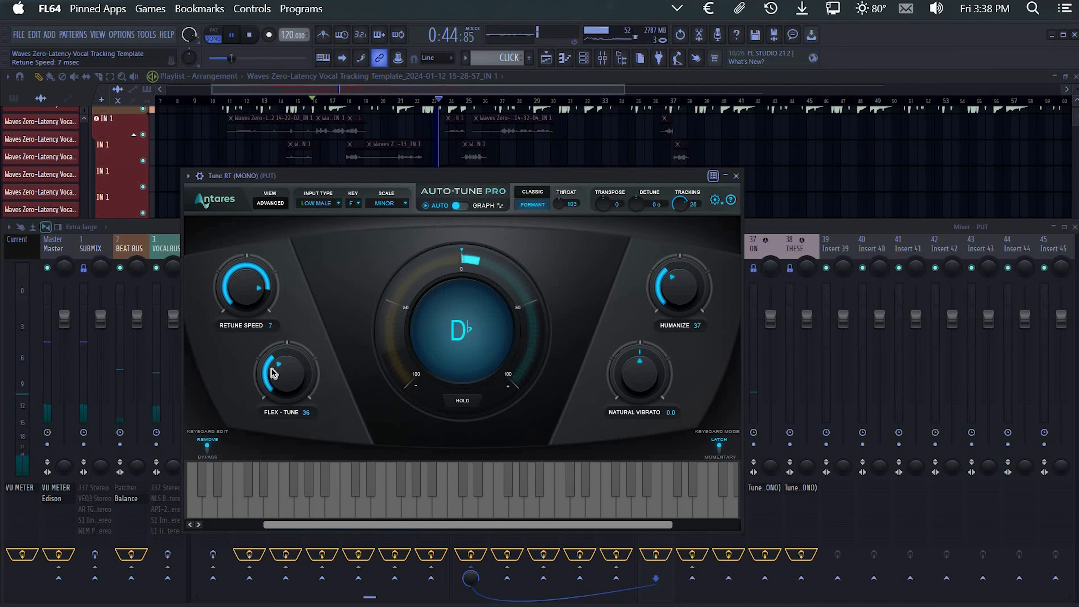
pyautogui.scroll(-4, 273, 374)
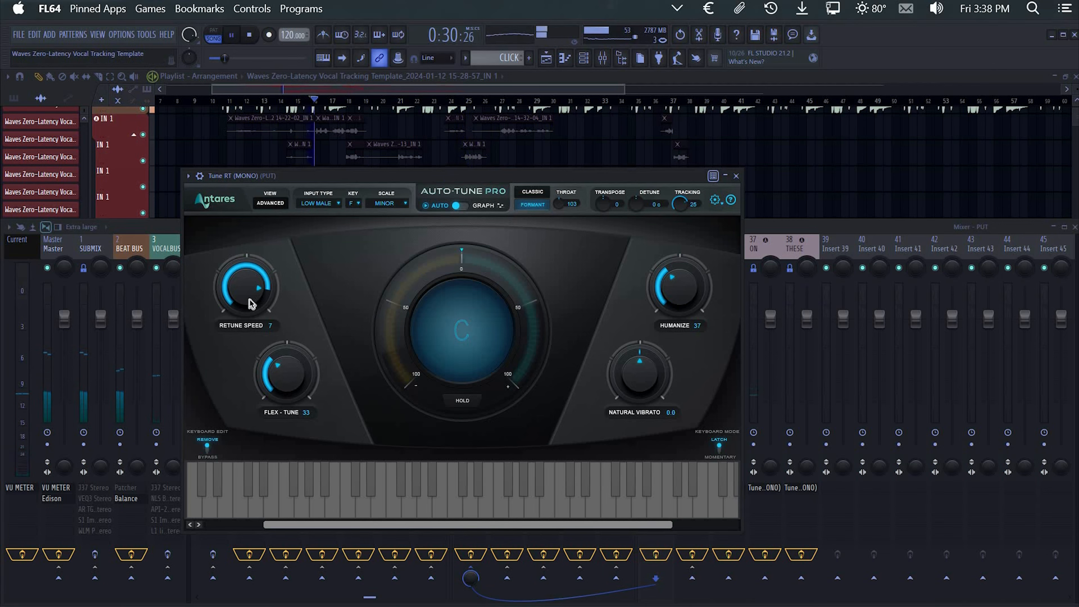
pyautogui.scroll(1, 249, 303)
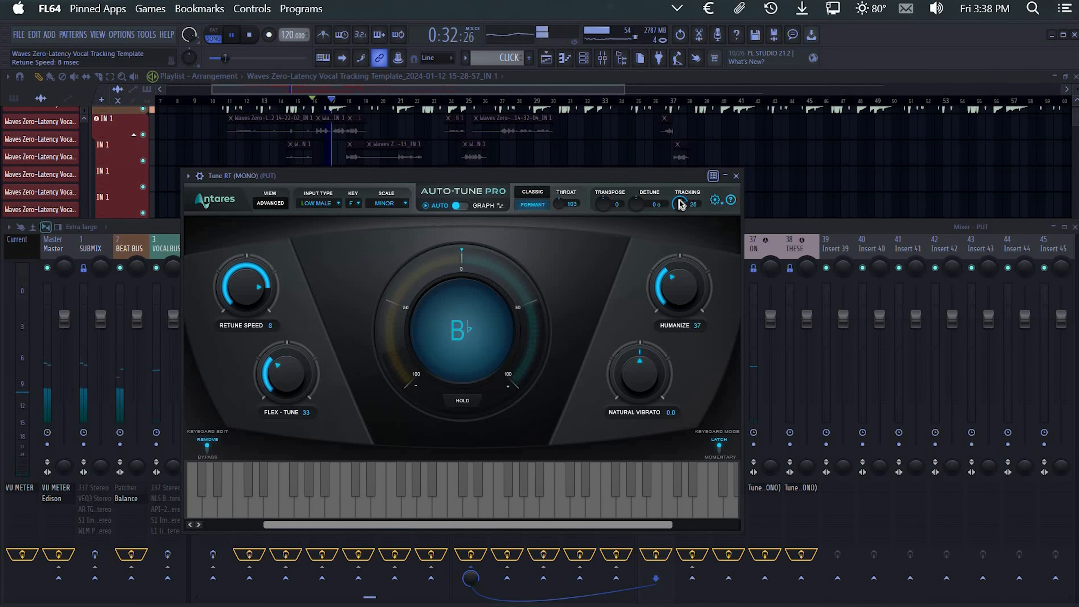
pyautogui.click(737, 177)
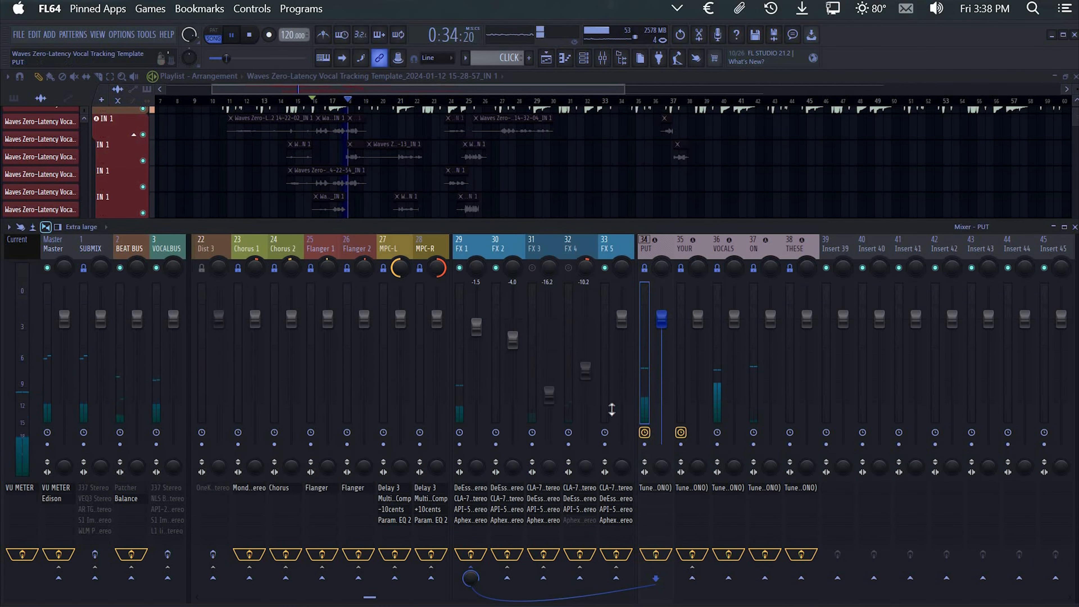
# Lower FX 1's volume to -1.8 dB and FX 2's to -4.8 dB, and stop playback
pyautogui.hscroll(-6, 575, 509)
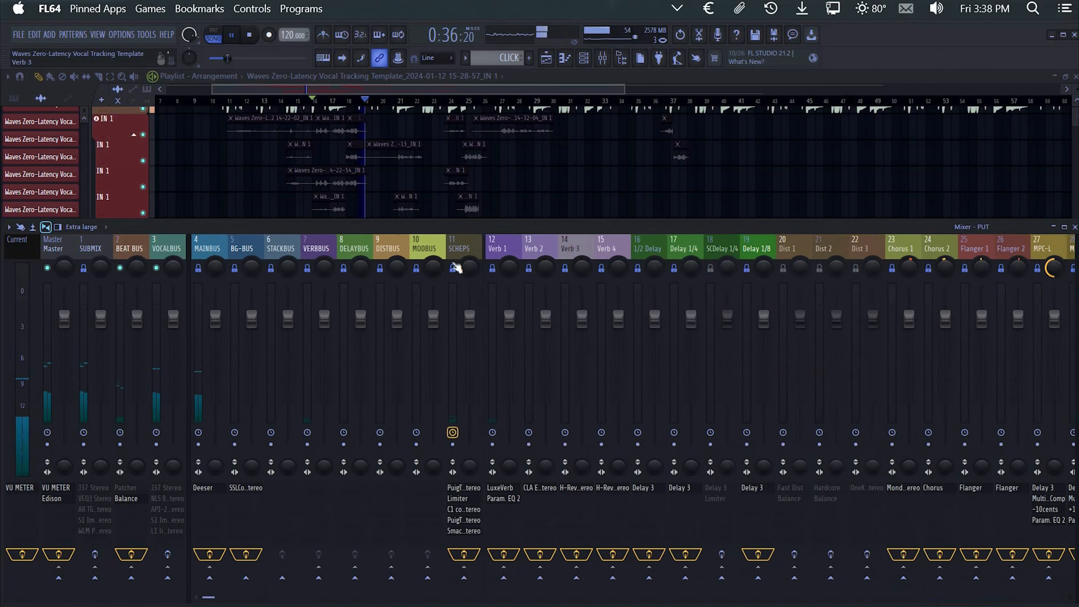
pyautogui.click(450, 292)
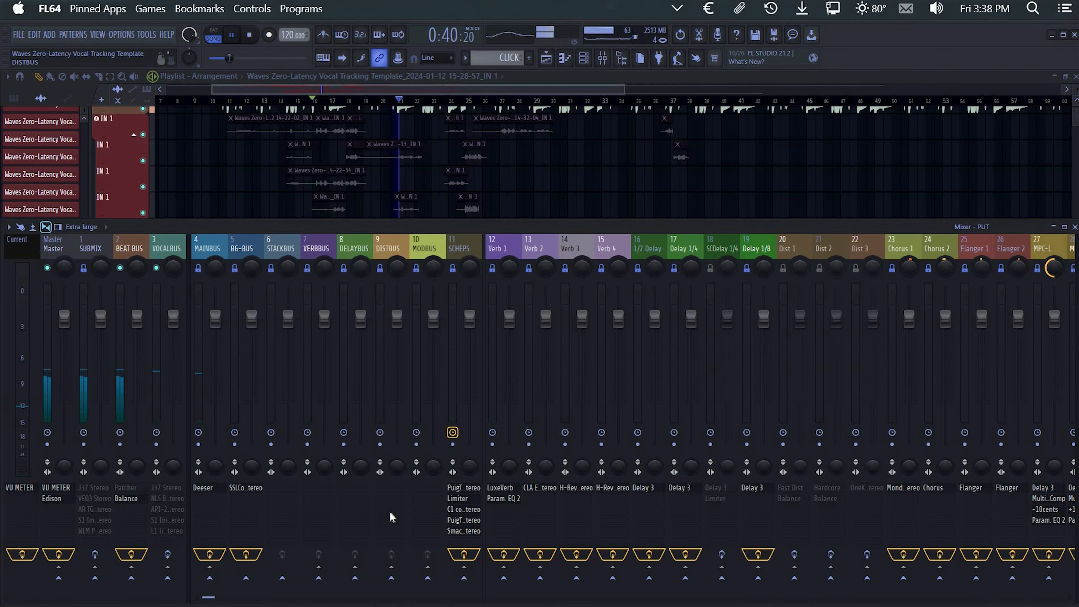
pyautogui.scroll(-8, 371, 512)
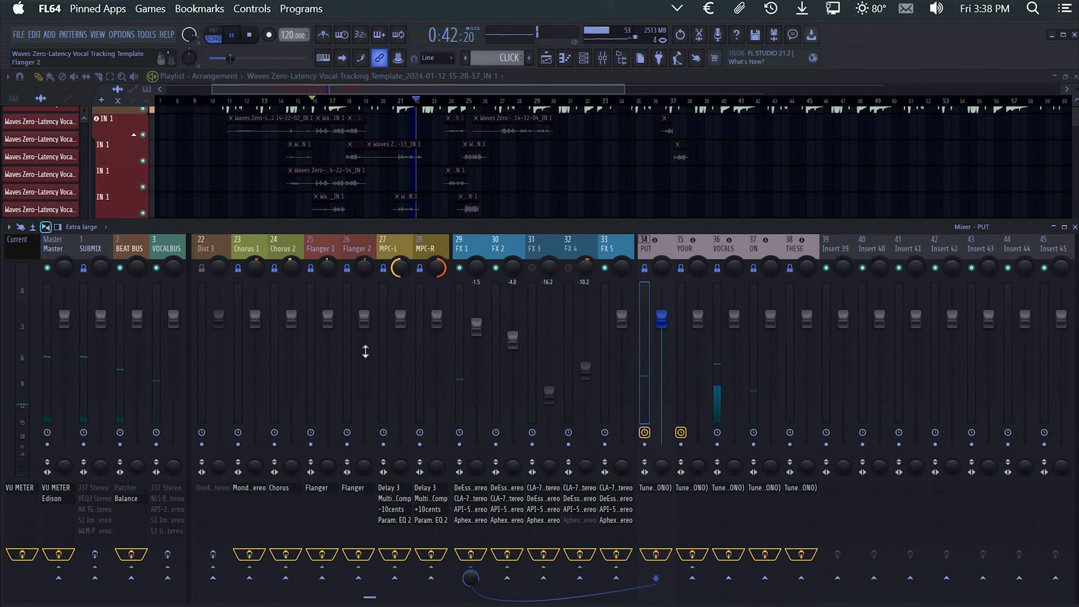
pyautogui.click(368, 332)
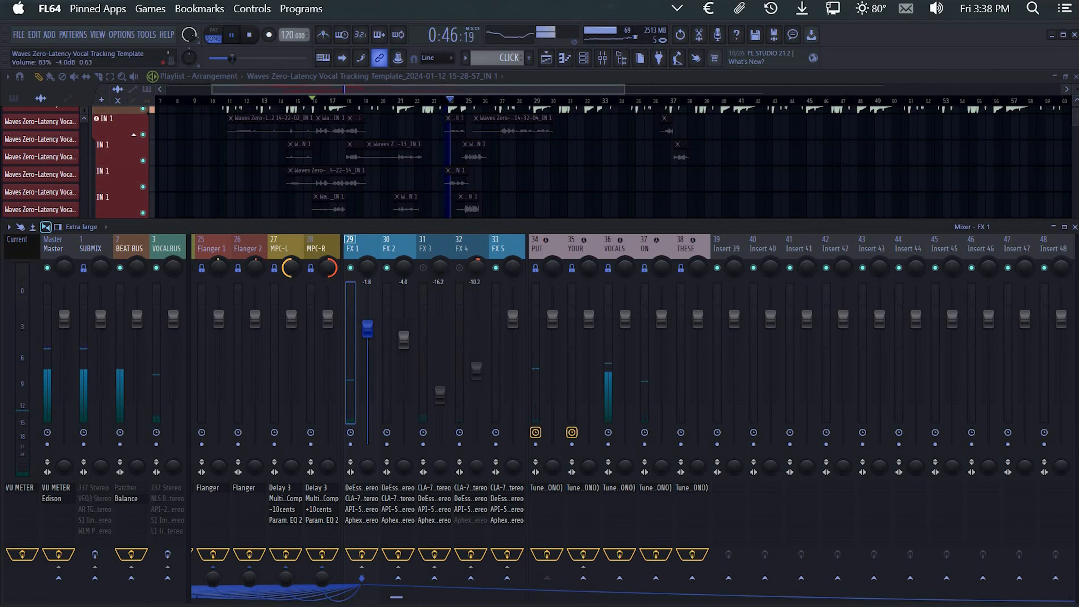
pyautogui.moveTo(404, 339); pyautogui.dragTo(404, 345)
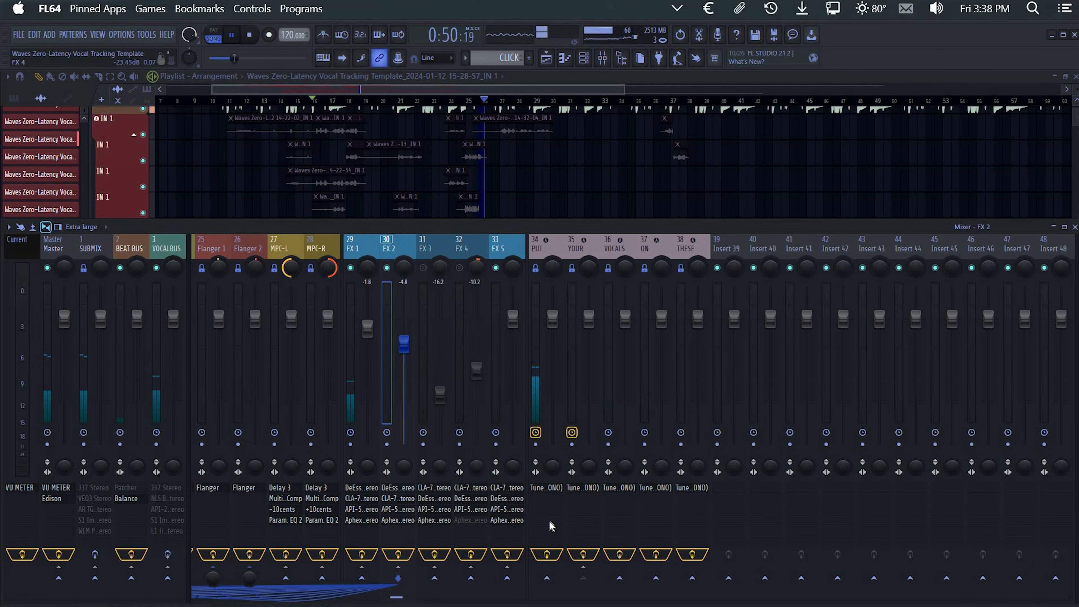
pyautogui.press('space')
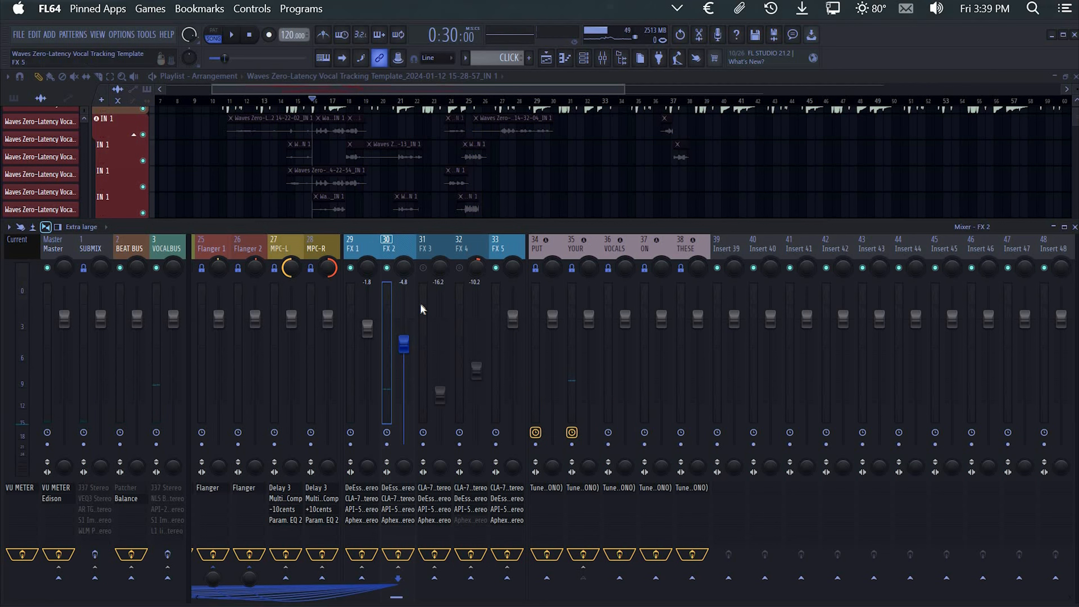
# Show the effect slots, bypass FX 2's DeEsser, CLA-76 and API-550A, and free slot 4 ahead of the Aphex Vintage Exciter
pyautogui.click(56, 226)
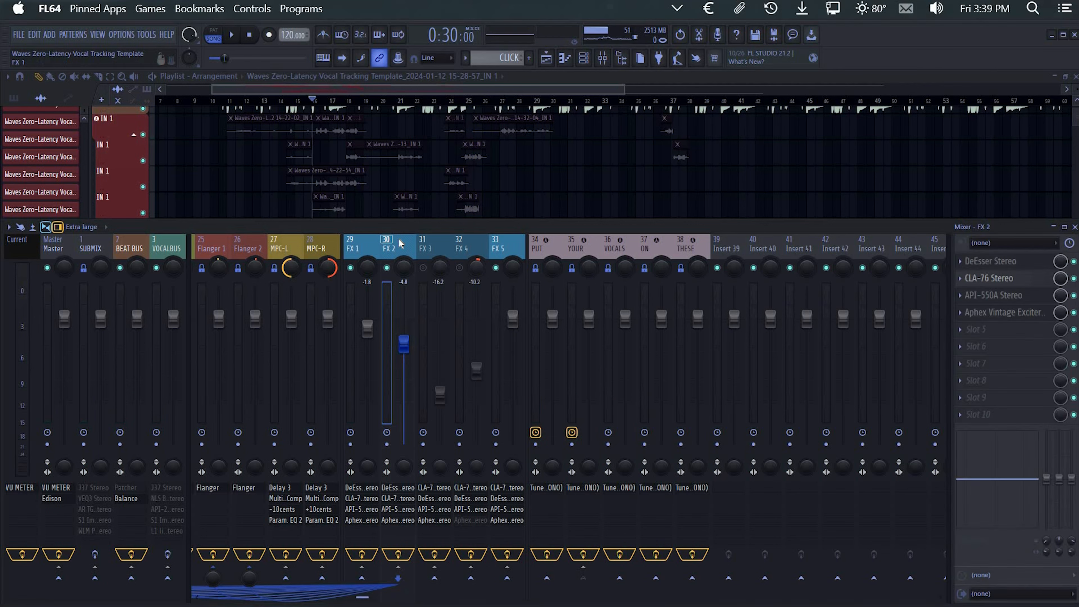
pyautogui.click(959, 263)
pyautogui.click(364, 242)
pyautogui.click(365, 241)
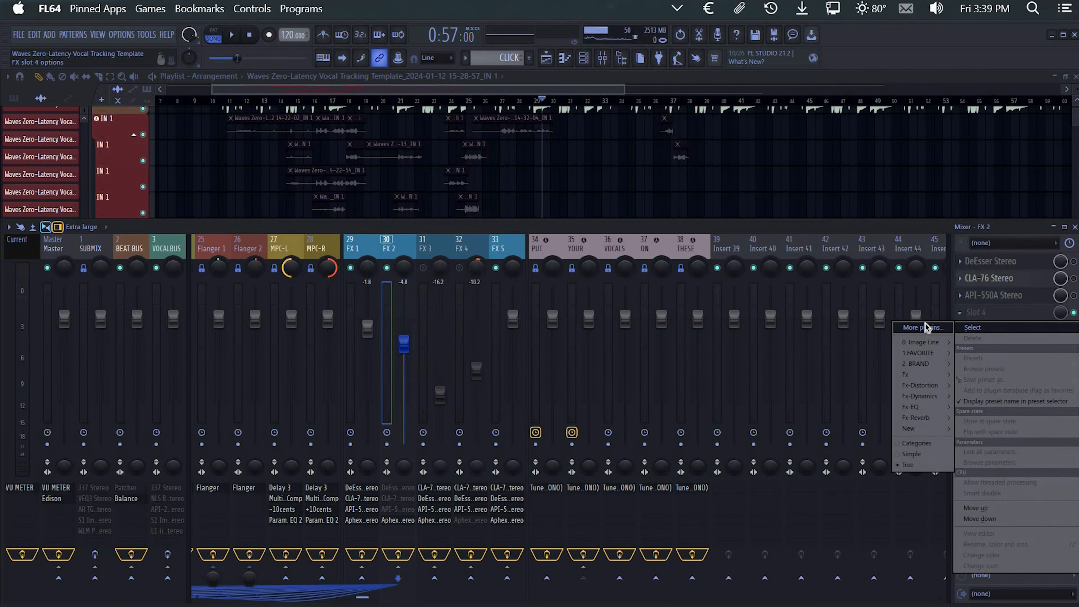
# Load Slate Digital's Virtual Mix Rack into FX 2's slot 4 and start playback
pyautogui.click(927, 328)
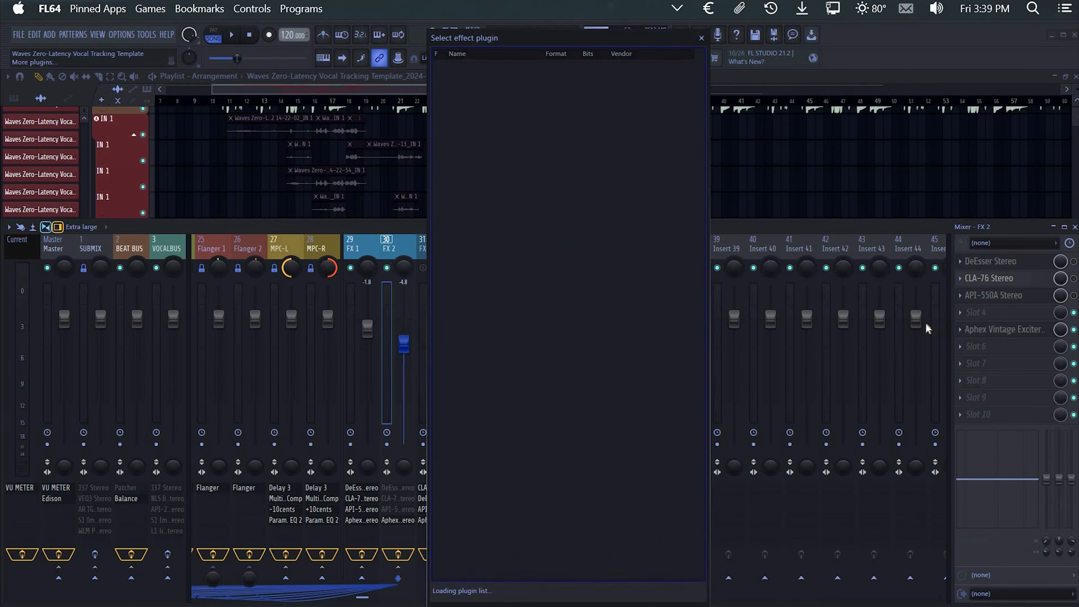
pyautogui.write('slate')
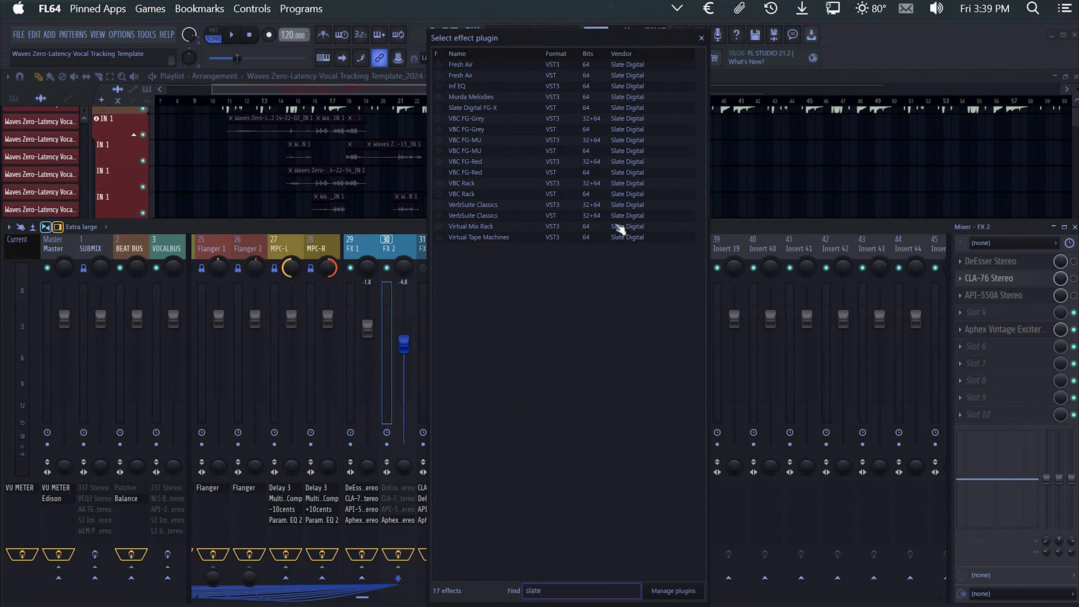
pyautogui.doubleClick(662, 228)
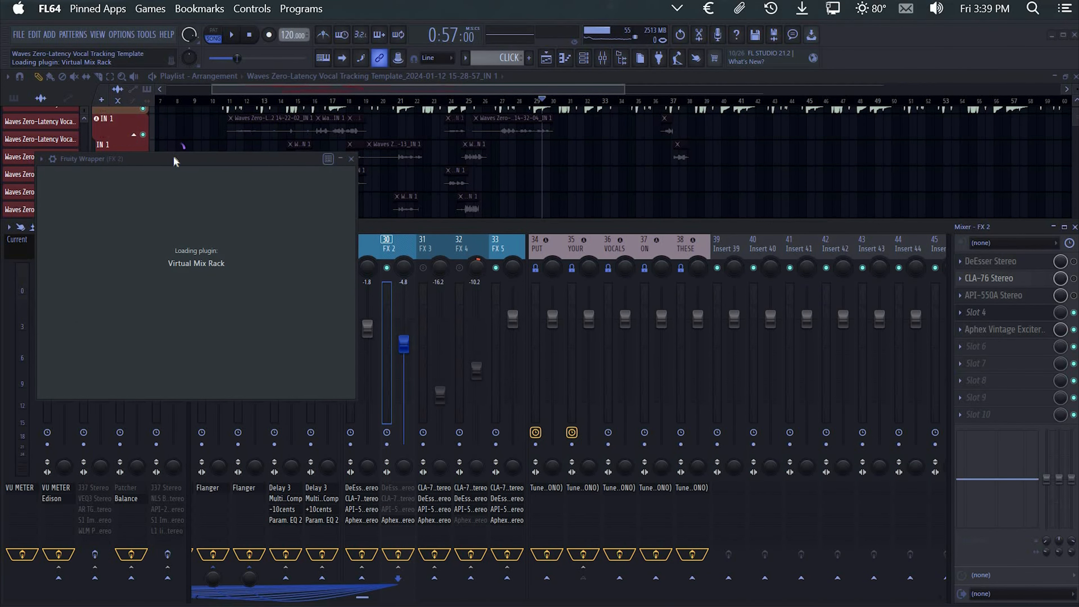
pyautogui.moveTo(175, 158); pyautogui.dragTo(262, 120)
pyautogui.hotkey('ctrl', 's')
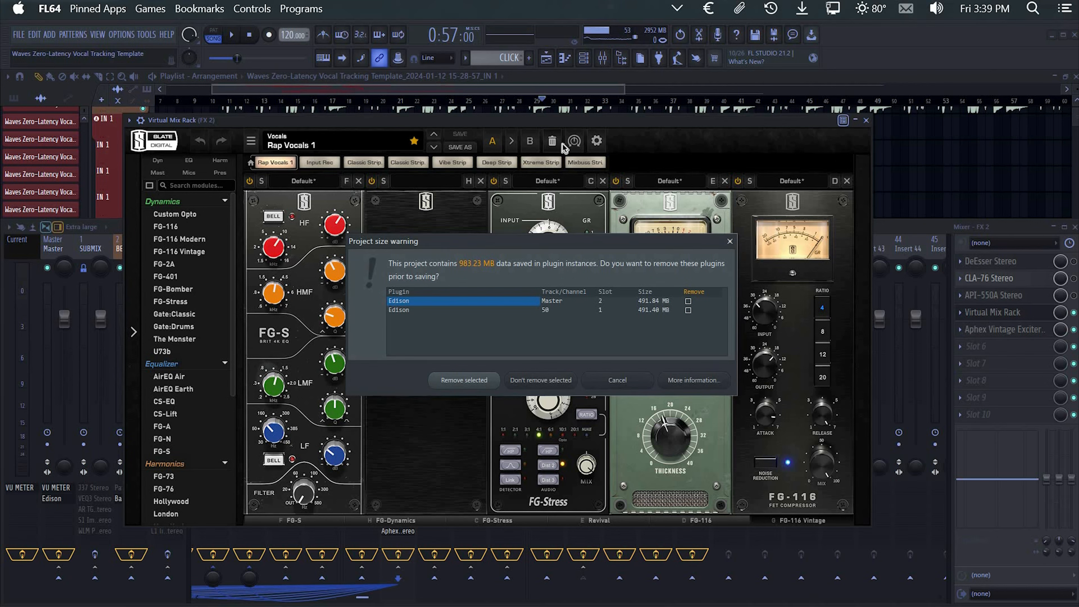
pyautogui.press('Escape')
pyautogui.press('space')
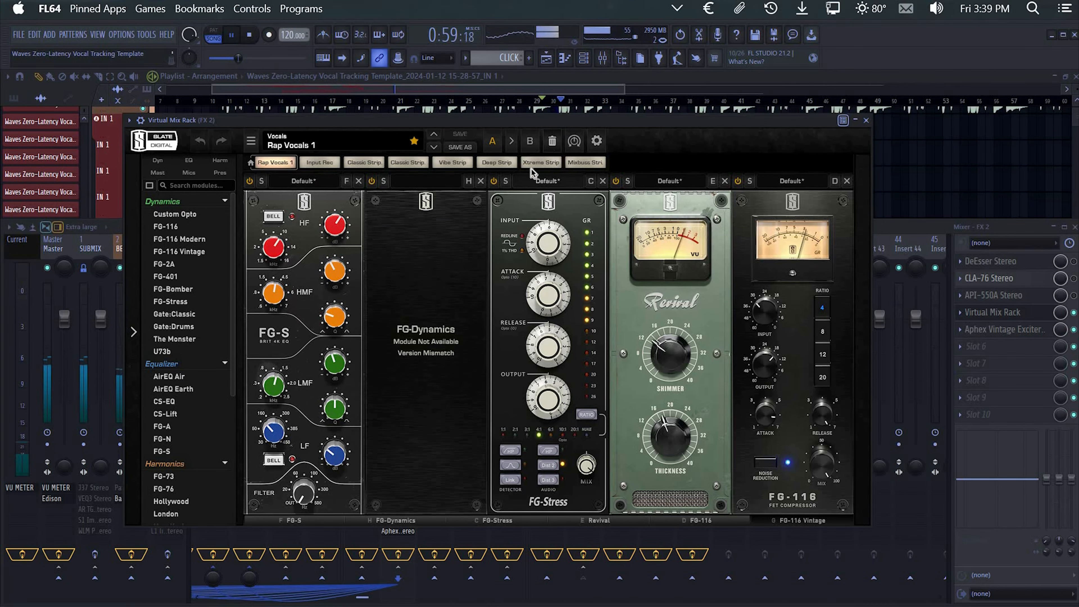
# Clear the Virtual Mix Rack, load the Rap Vocals 1 preset and remove its FG-Dynamics module
pyautogui.click(552, 141)
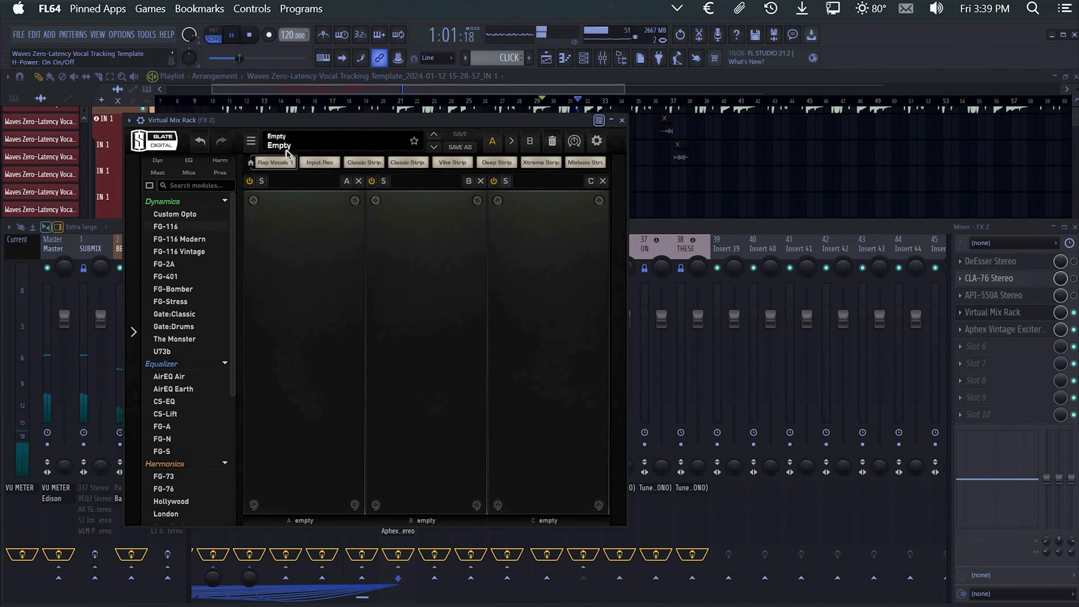
pyautogui.click(298, 142)
pyautogui.moveTo(323, 348)
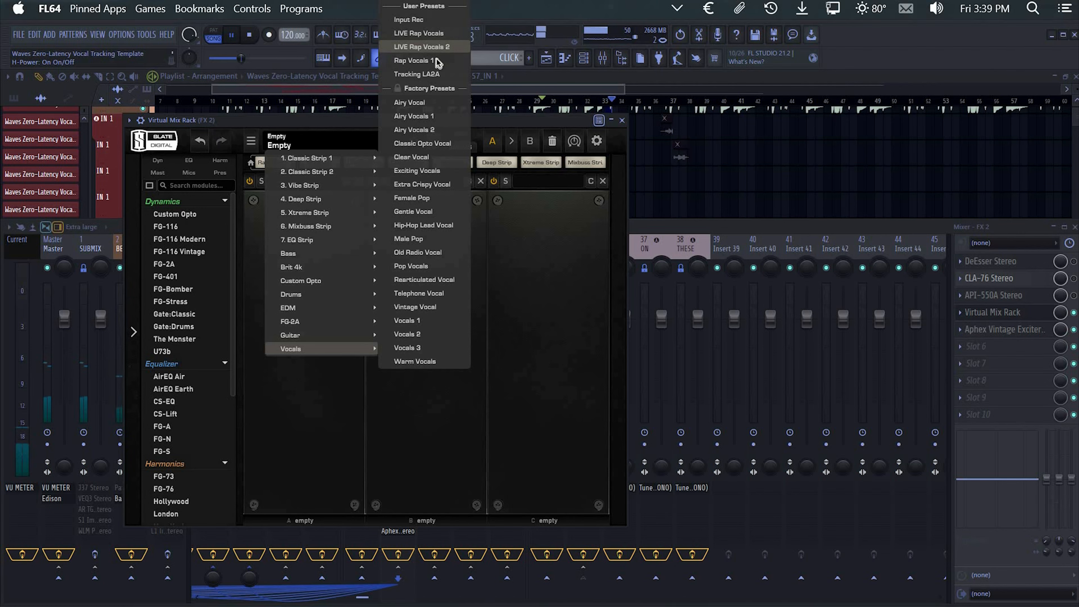
pyautogui.click(427, 61)
pyautogui.moveTo(453, 120); pyautogui.dragTo(453, 108)
pyautogui.click(480, 169)
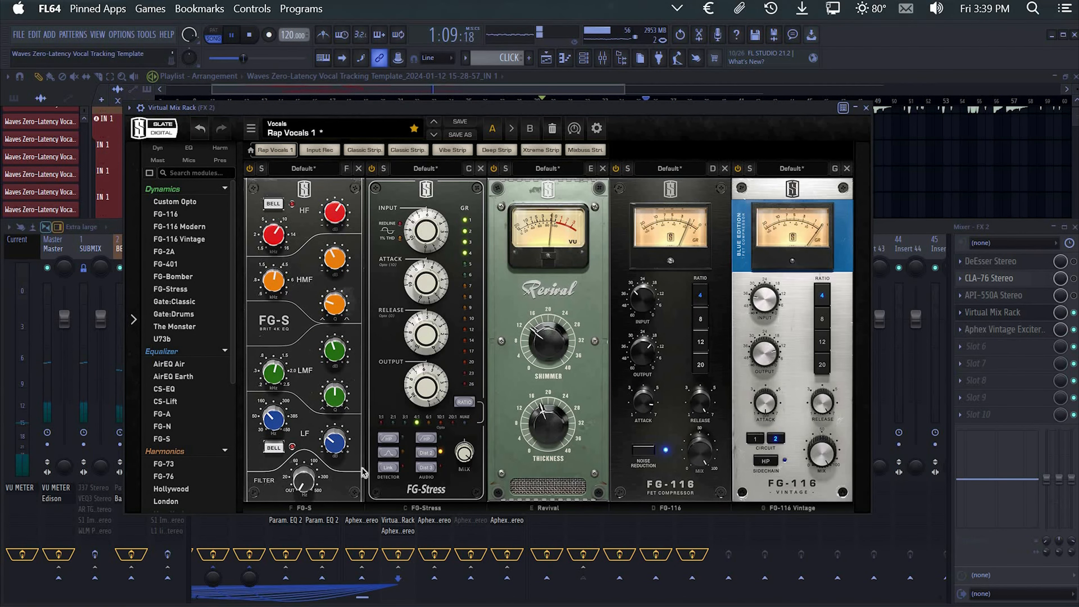
# Set the FG-Stress module's input to 5.60 in FX 2's Virtual Mix Rack
pyautogui.moveTo(420, 229); pyautogui.dragTo(419, 201)
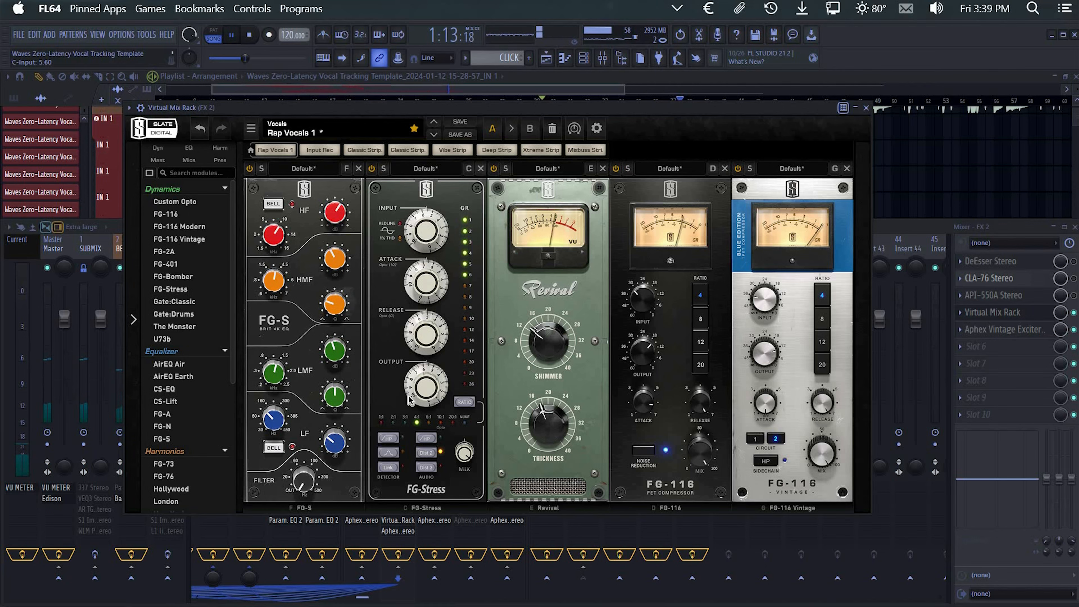
pyautogui.click(644, 312)
pyautogui.moveTo(644, 312); pyautogui.dragTo(621, 98)
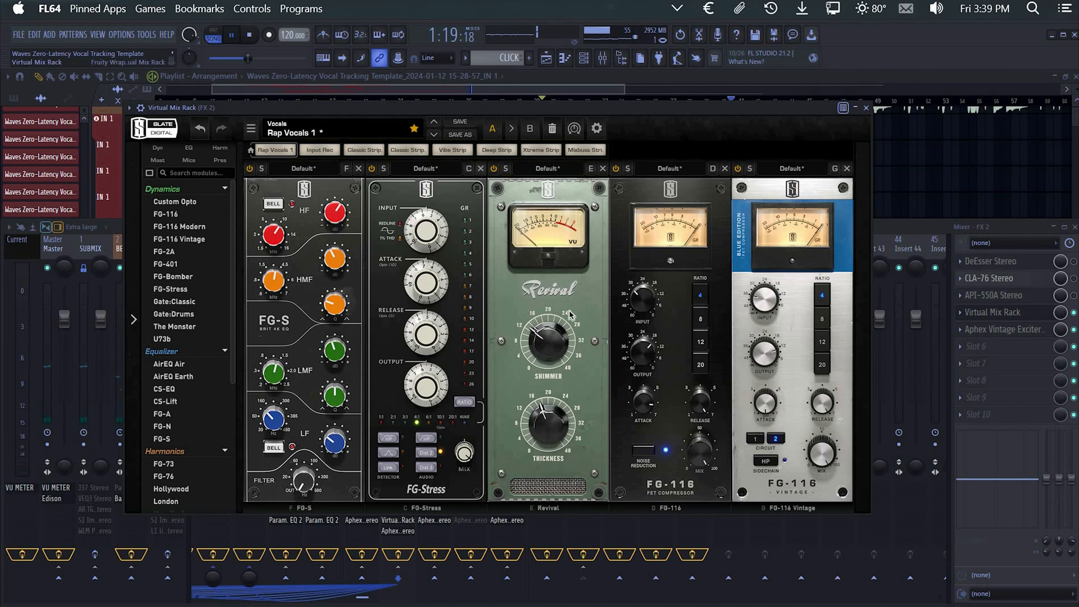
# Restart playback, set the Revival module's Thickness to about 10.6 and try its Shimmer at 31.2
pyautogui.press('space')
pyautogui.moveTo(545, 470); pyautogui.dragTo(547, 498)
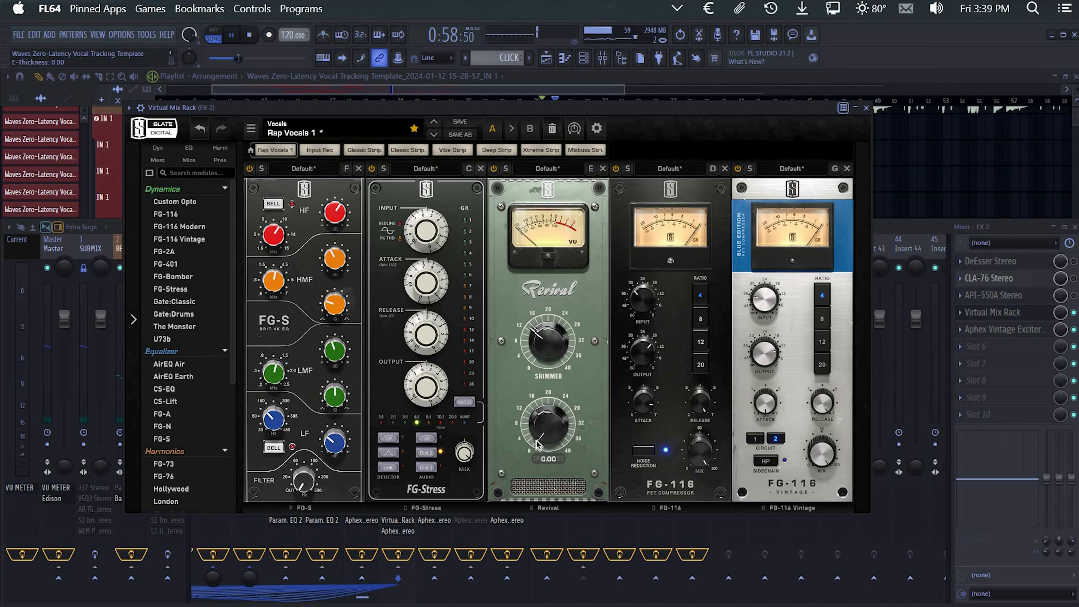
pyautogui.moveTo(538, 438); pyautogui.dragTo(540, 446)
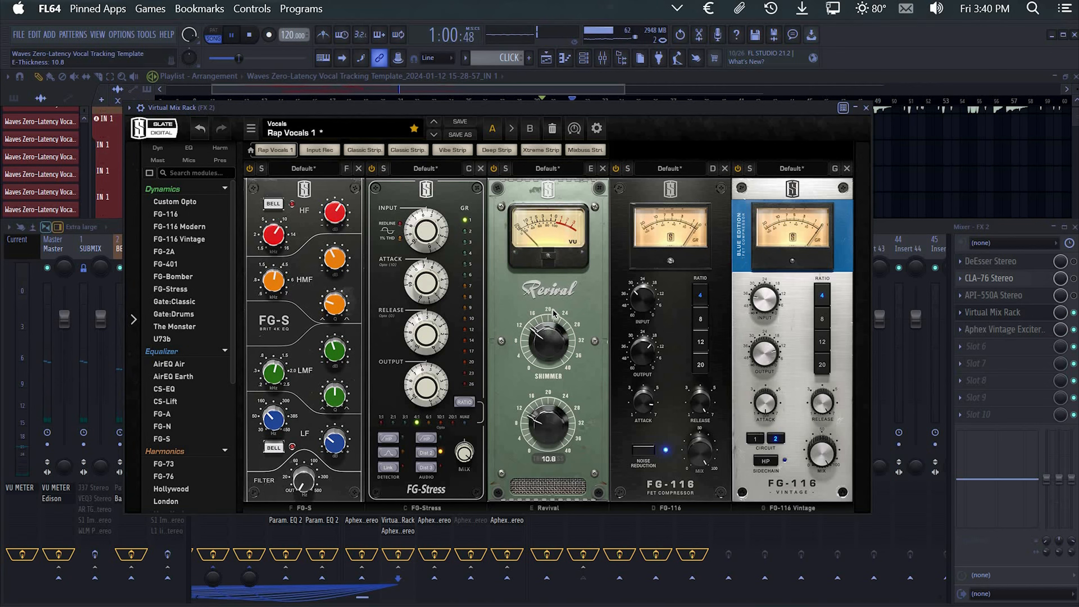
pyautogui.moveTo(553, 314); pyautogui.dragTo(553, 356)
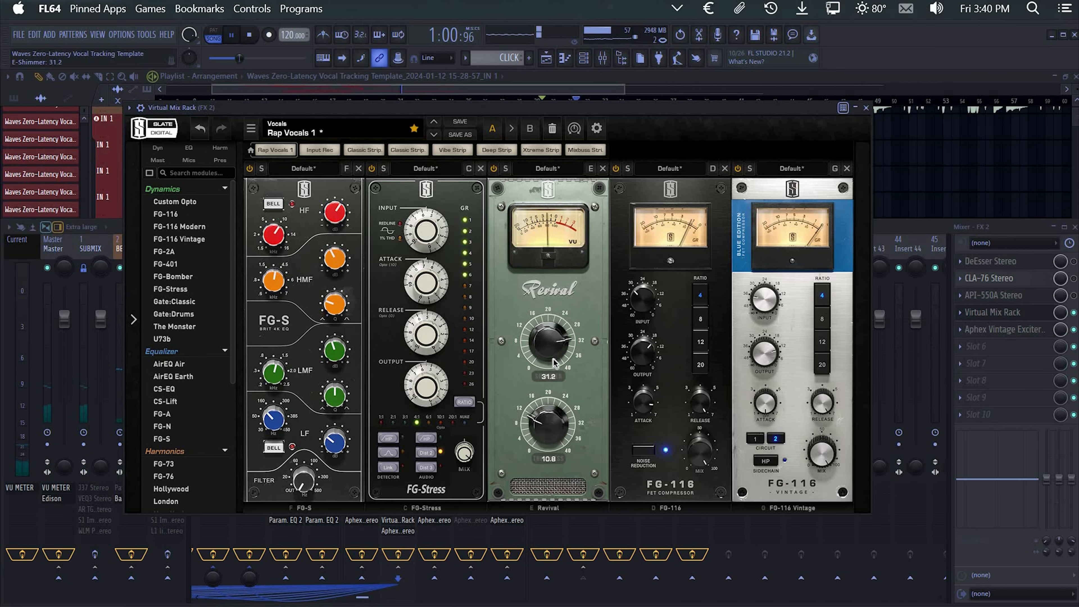
pyautogui.doubleClick(333, 225)
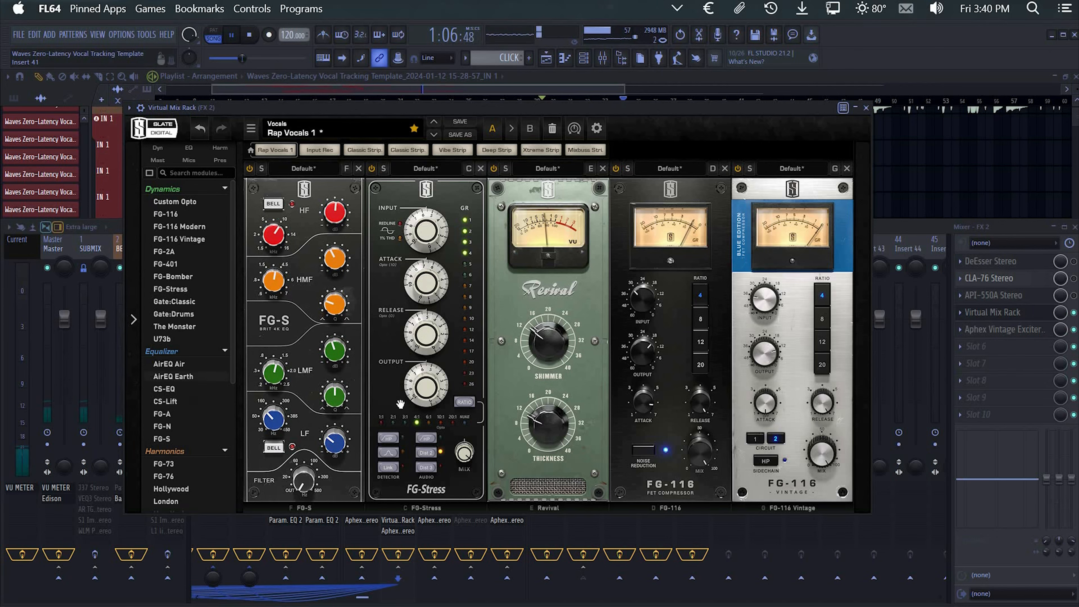
# Add the CS-Lift equalizer to the end of the rack and set its High Lift to 3.66
pyautogui.moveTo(921, 362); pyautogui.dragTo(822, 294)
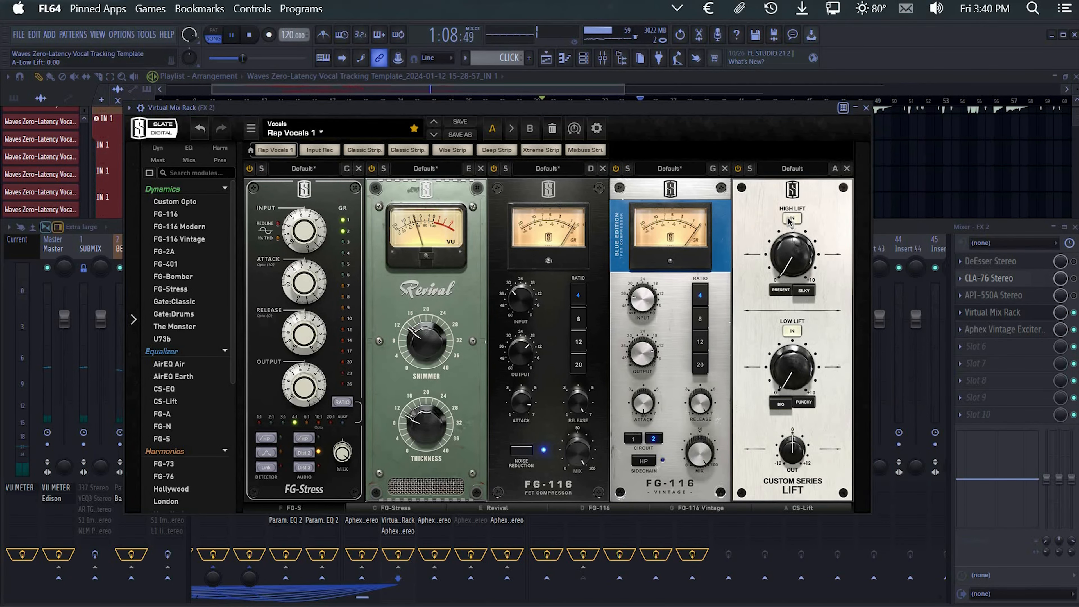
pyautogui.moveTo(792, 239); pyautogui.dragTo(793, 175)
pyautogui.moveTo(800, 268); pyautogui.dragTo(806, 216)
pyautogui.moveTo(804, 276); pyautogui.dragTo(803, 270)
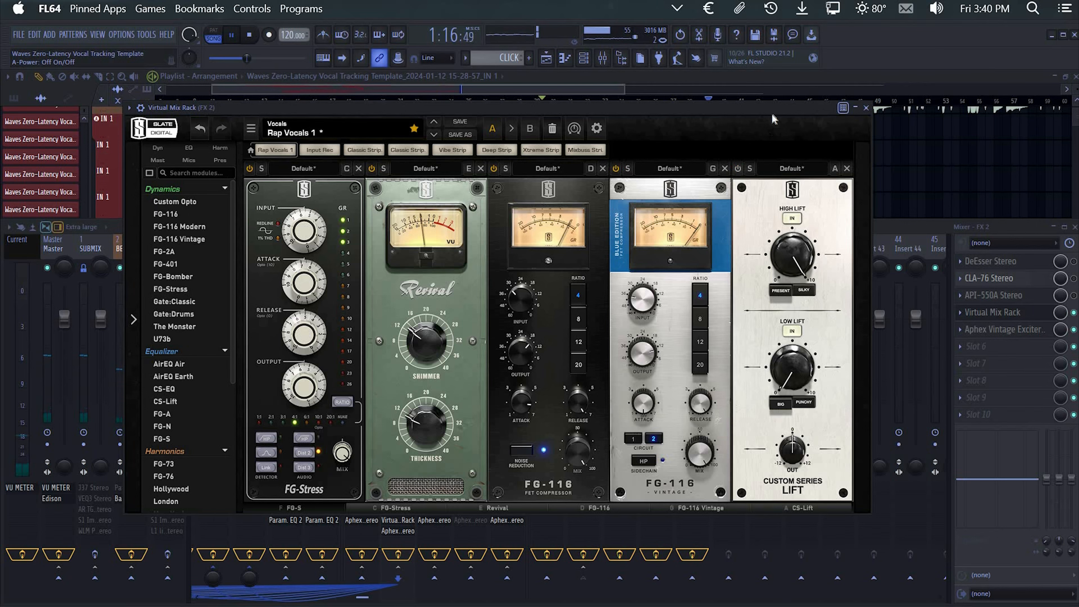
pyautogui.moveTo(799, 272); pyautogui.dragTo(793, 309)
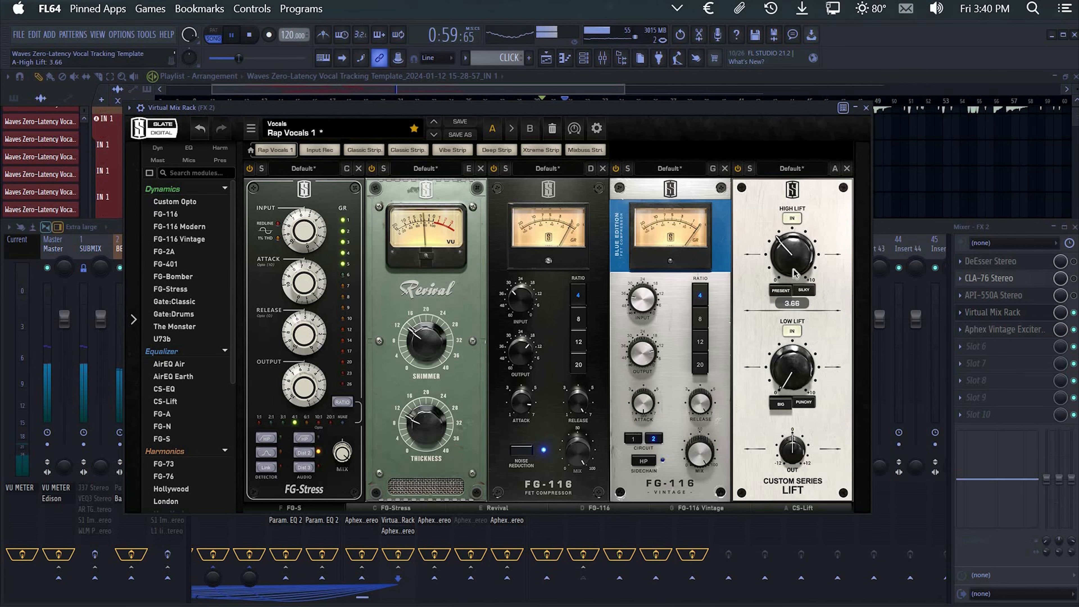
pyautogui.moveTo(794, 270); pyautogui.dragTo(870, 110)
# Bypass and re-enable FX 2's Virtual Mix Rack to compare the sound with and without it
pyautogui.click(1028, 312)
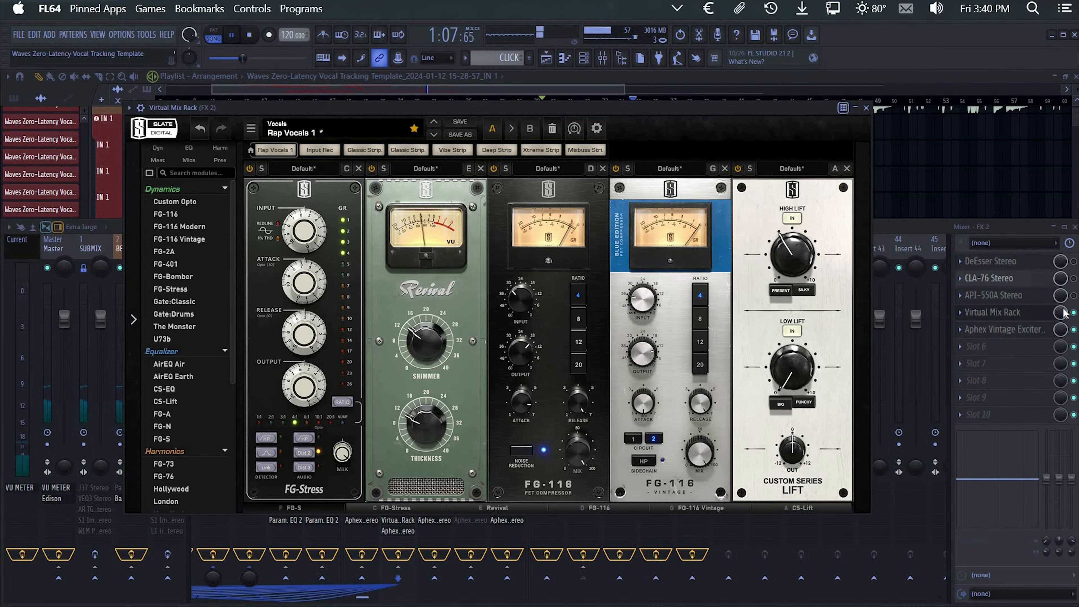
pyautogui.click(1074, 313)
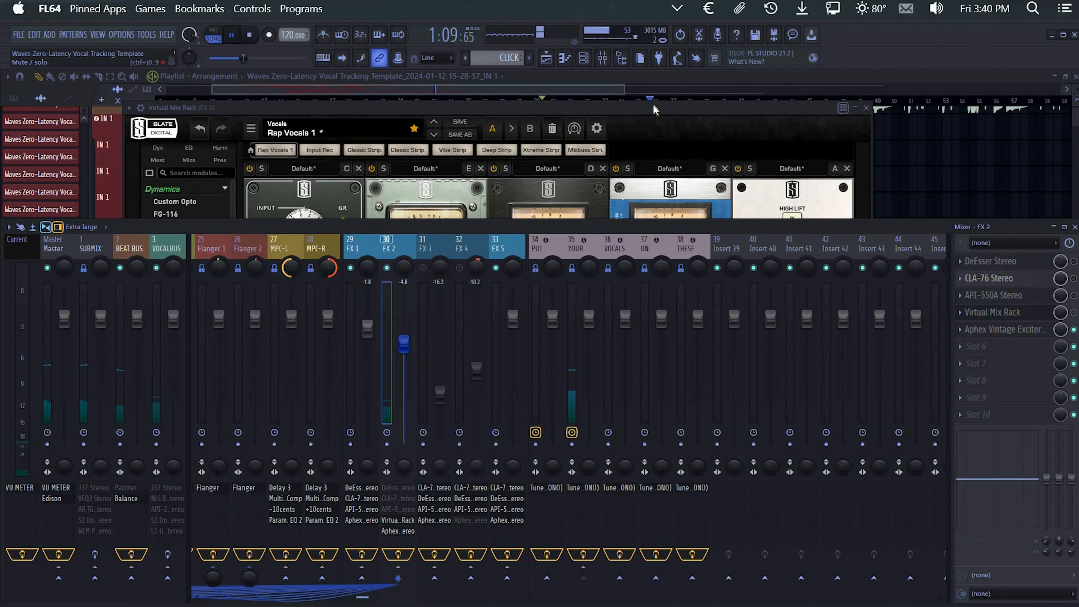
pyautogui.click(867, 108)
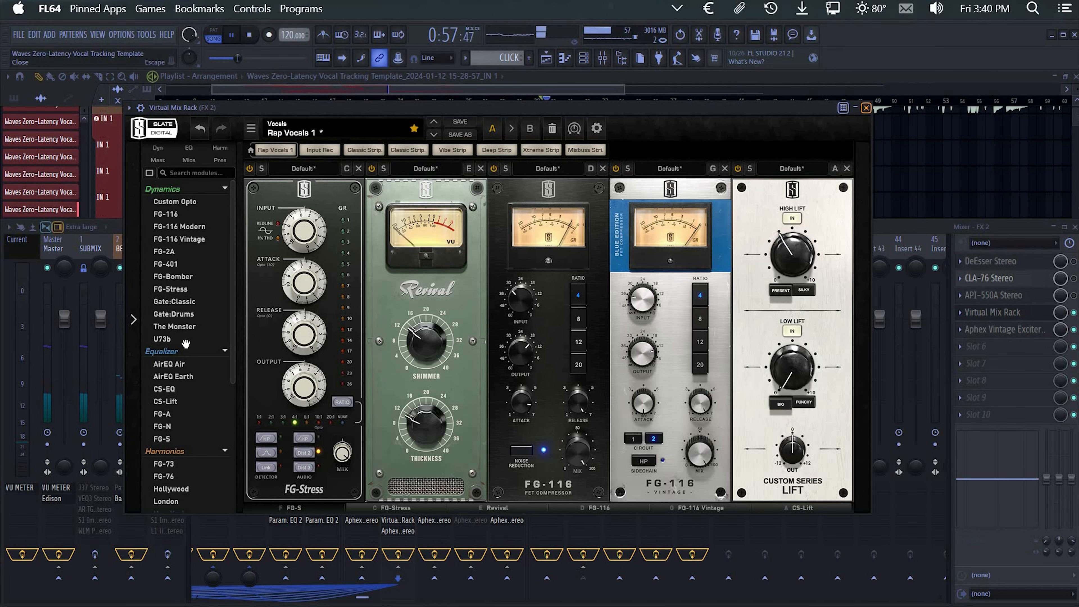
# Add the Trimmer module after CS-Lift and set its trim to about +2.9 dB
pyautogui.scroll(-5, 185, 357)
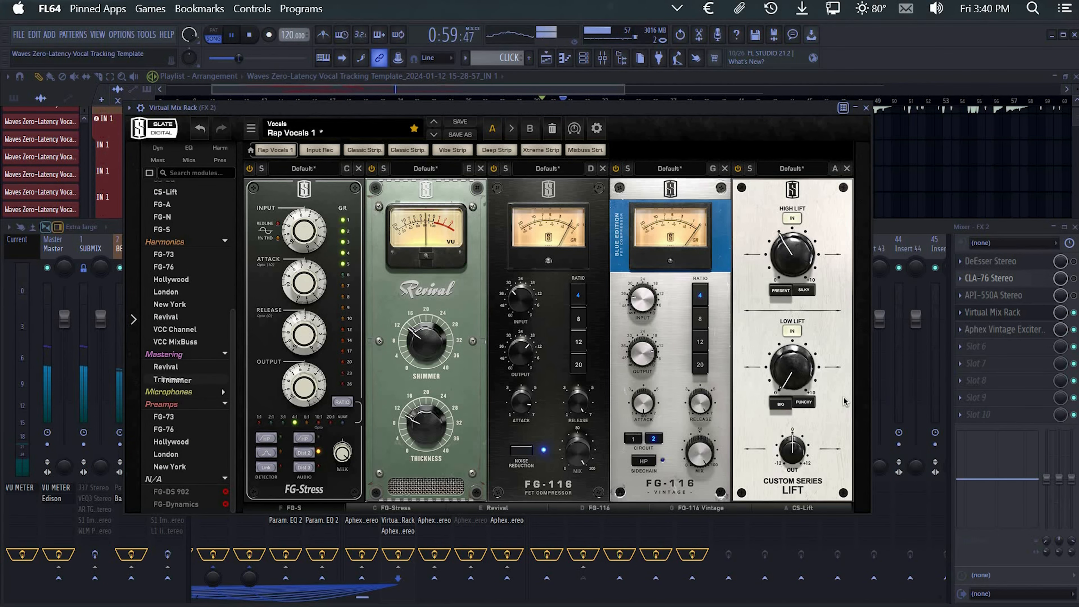
pyautogui.moveTo(168, 379); pyautogui.dragTo(802, 352)
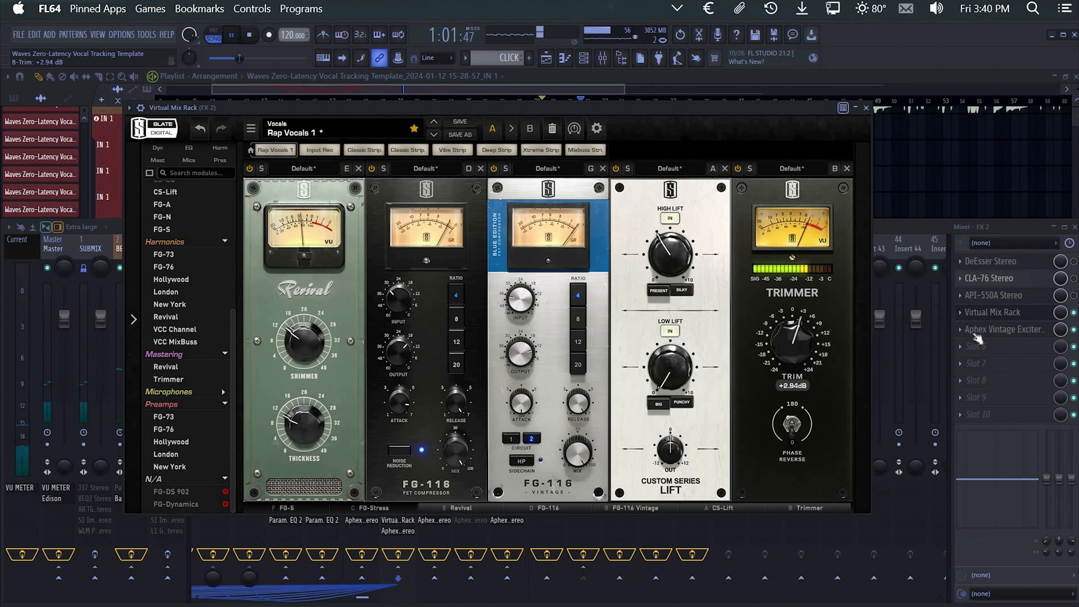
# Compare the Virtual Mix Rack with FX 2's CLA-76 and API-550A chain, restore the rack and fine-tune the Trimmer
pyautogui.click(1072, 313)
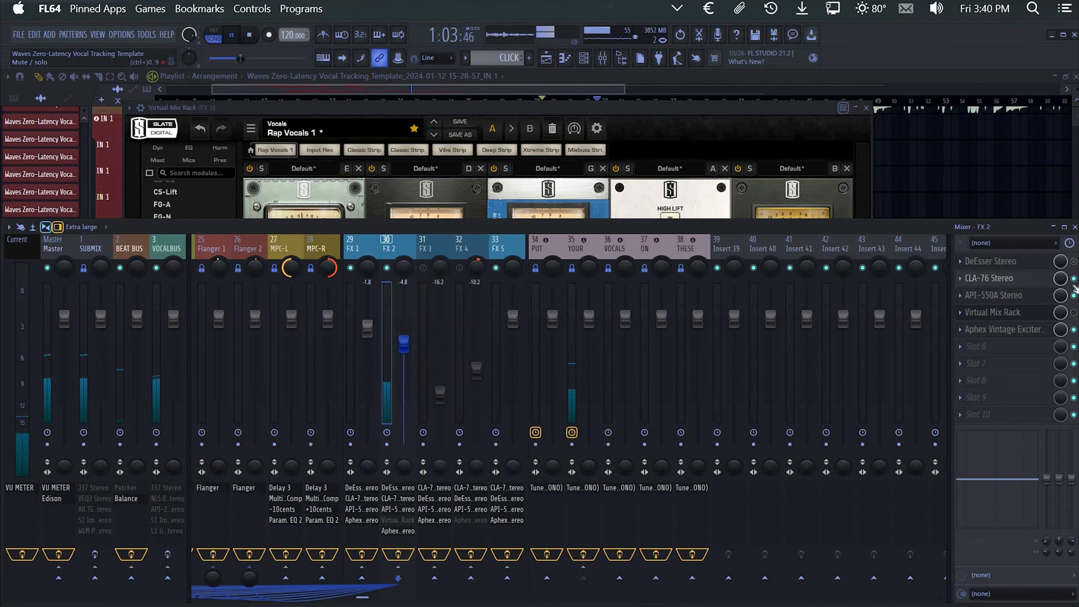
pyautogui.moveTo(1075, 312); pyautogui.dragTo(1074, 262)
pyautogui.click(789, 124)
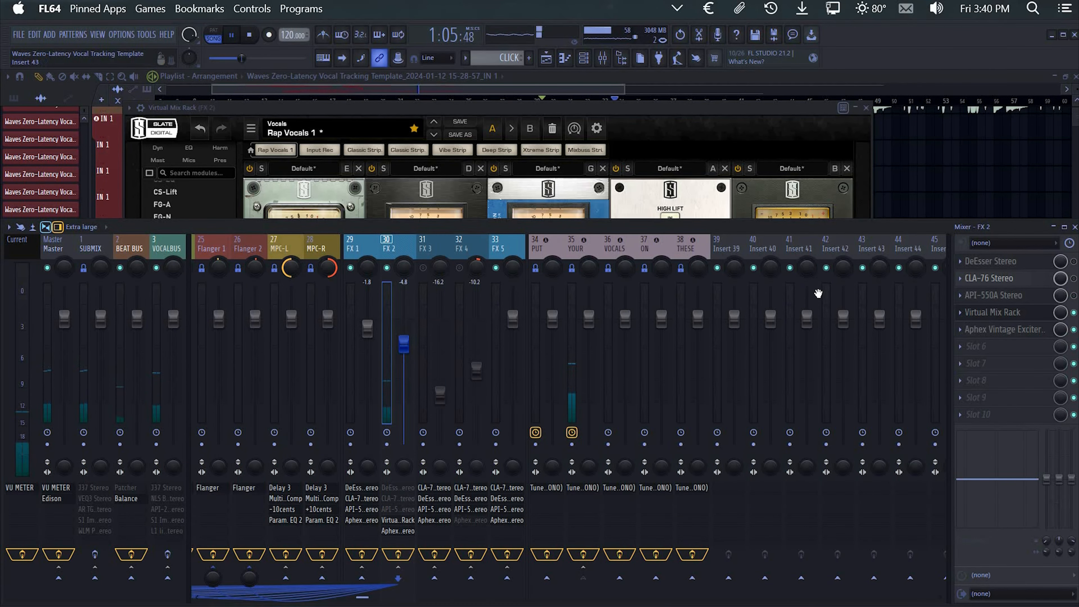
pyautogui.moveTo(800, 339); pyautogui.dragTo(802, 327)
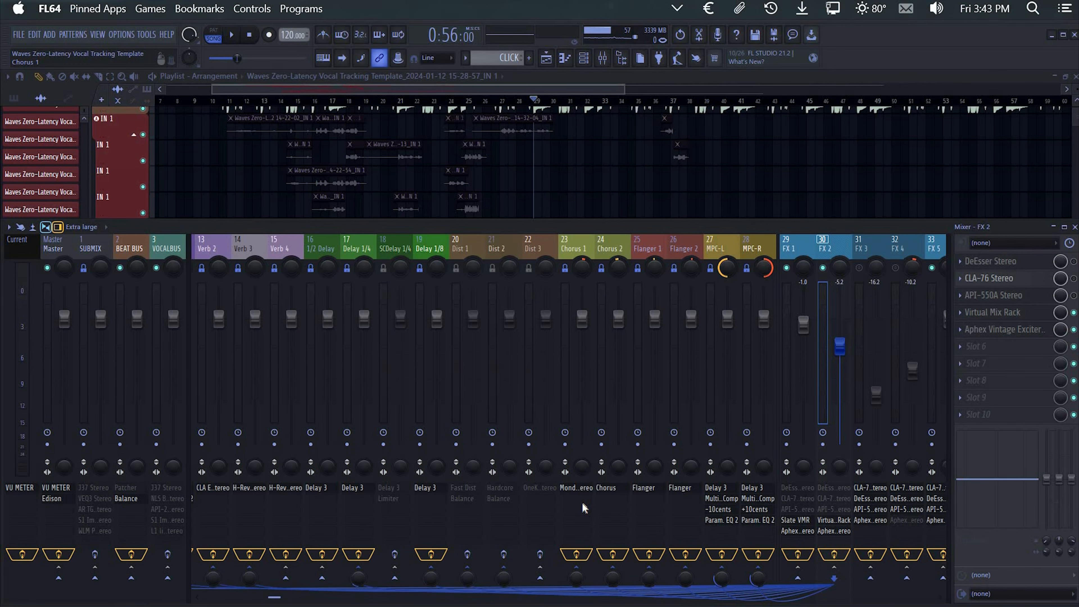
# Unmute the SCDelay 1/4 track, send FX 2 to it at 92% and enable its effect slots
pyautogui.hscroll(-3, 486, 529)
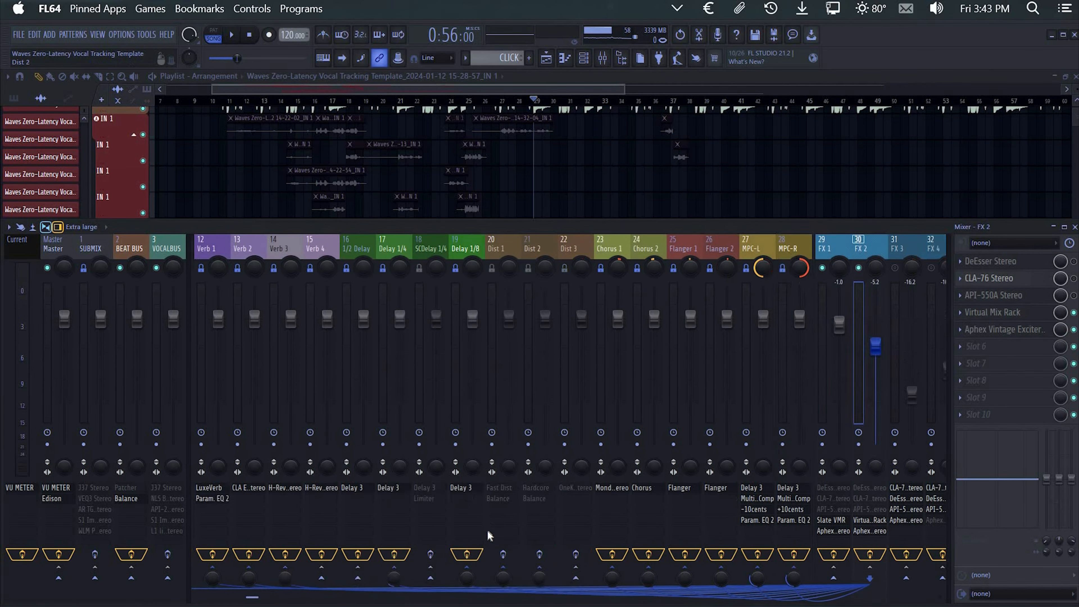
pyautogui.click(492, 268)
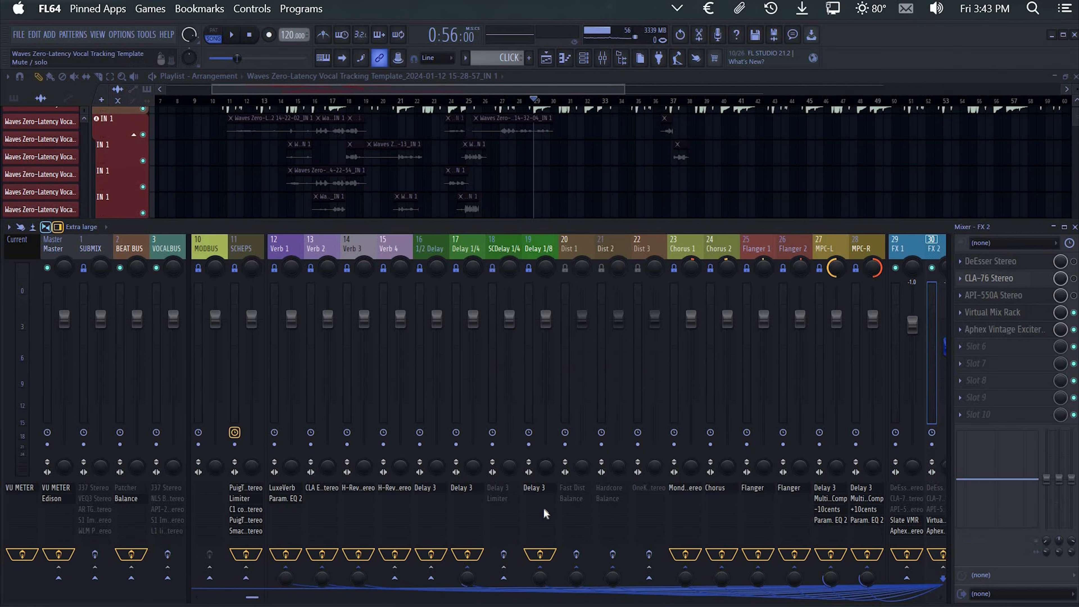
pyautogui.hscroll(3, 784, 244)
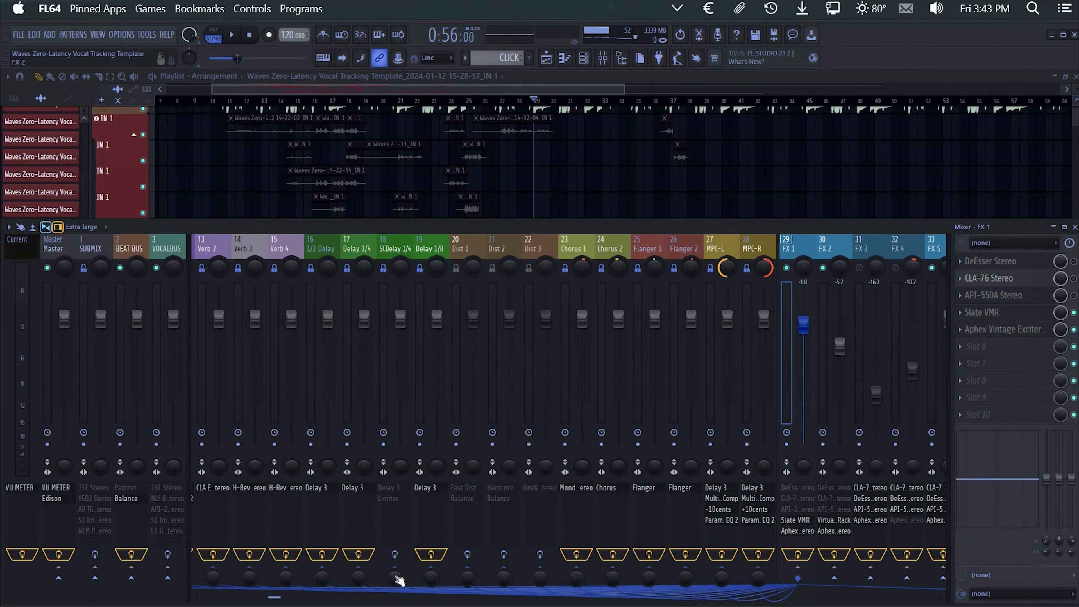
pyautogui.click(394, 579)
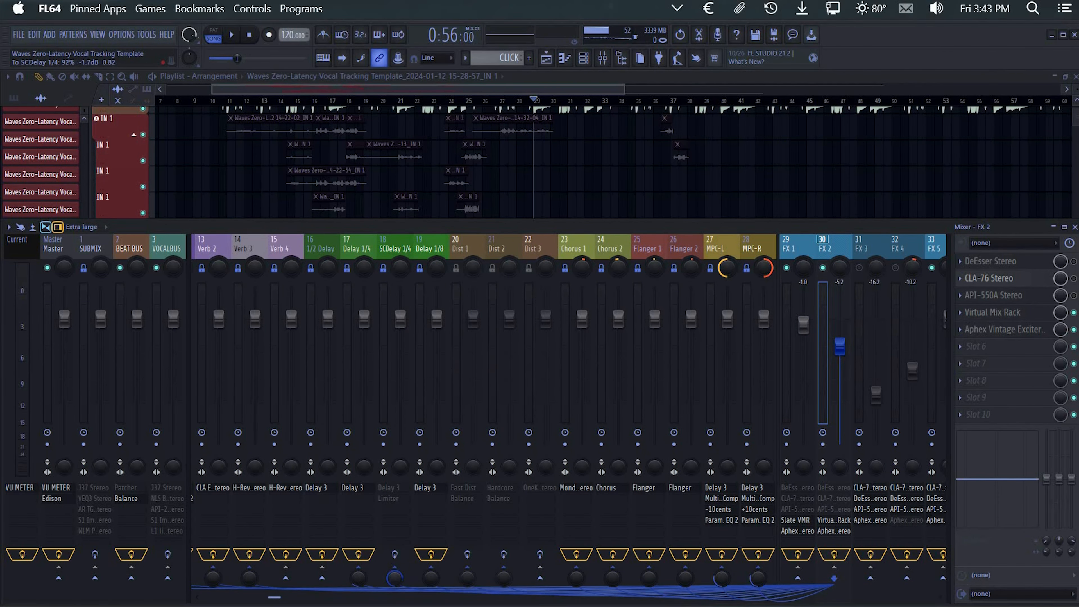
pyautogui.click(395, 554)
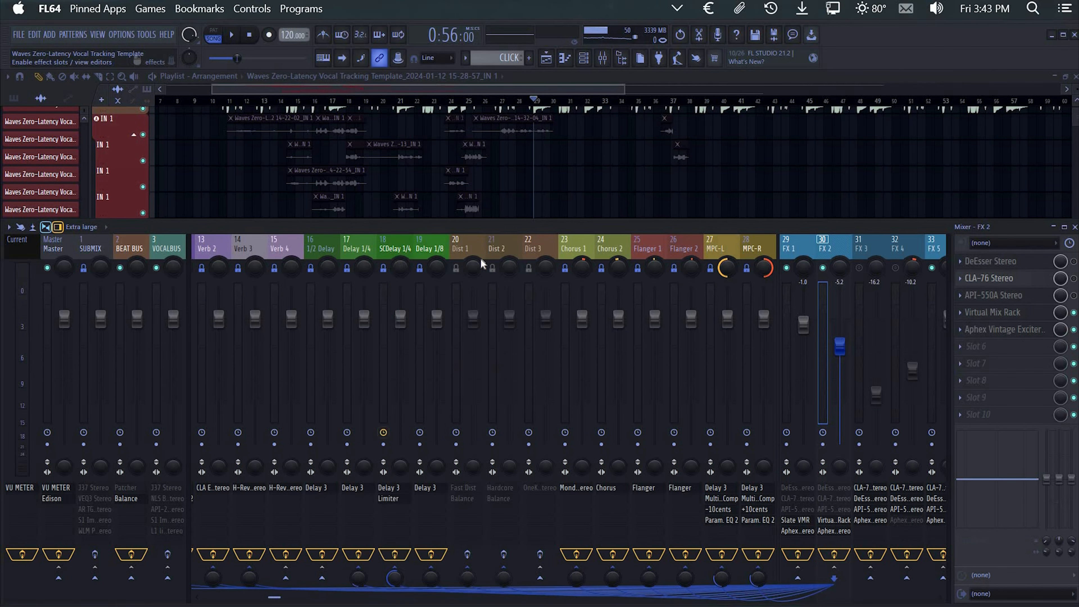
# Mute the BEAT BUS, start playback and lower FX 2's send to SCDelay 1/4 to 69%
pyautogui.click(120, 269)
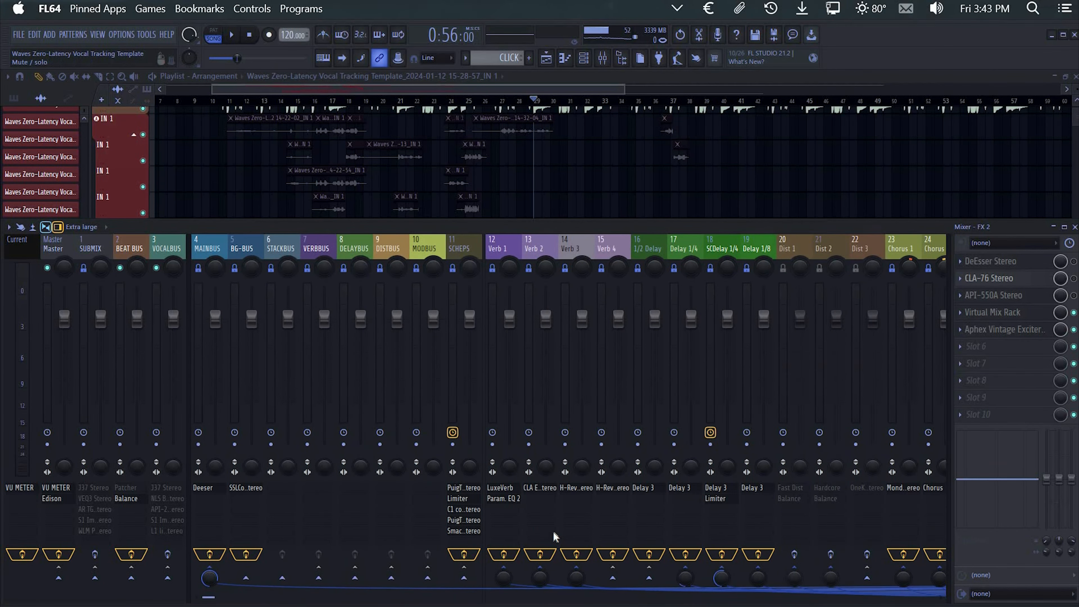
pyautogui.hscroll(3, 537, 523)
pyautogui.press('space')
pyautogui.hscroll(3, 538, 523)
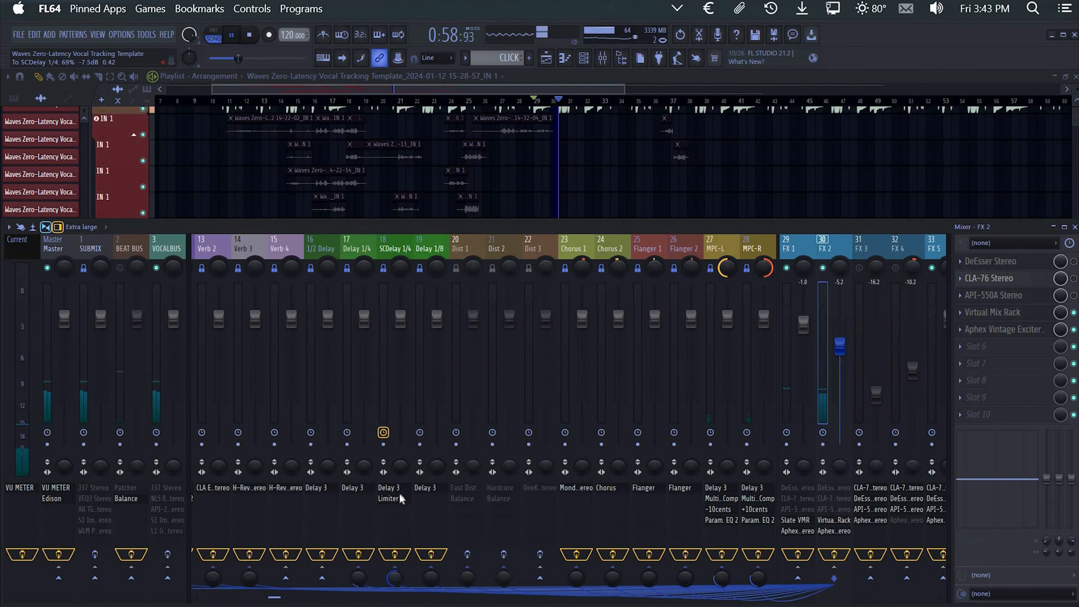
# Stop playback and set SCDelay 1/4's Fruity Limiter, in compressor mode, to be sidechained from FX 2
pyautogui.press('space')
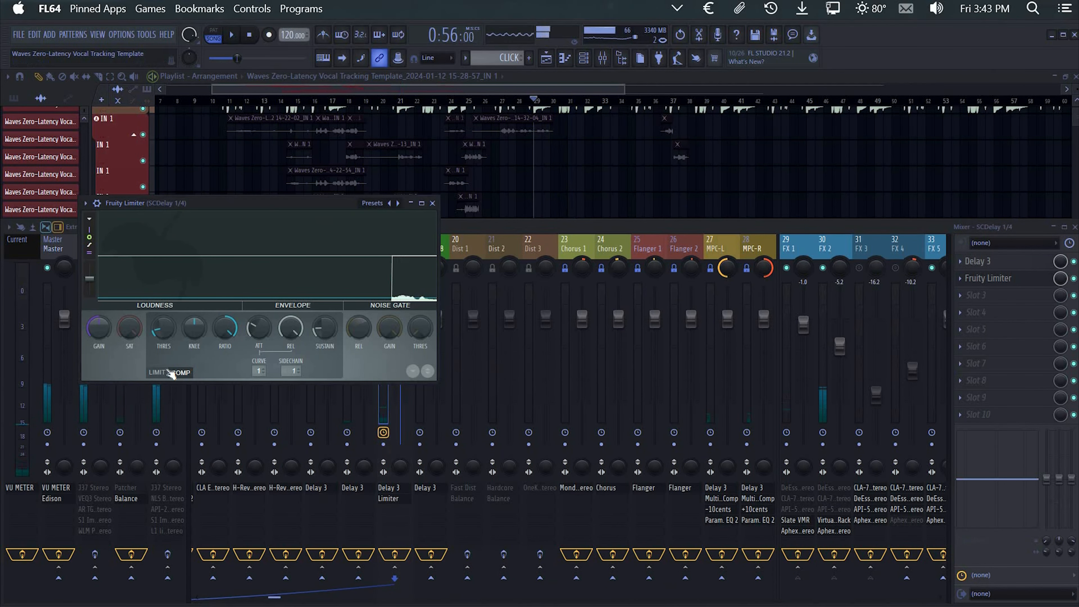
pyautogui.click(158, 373)
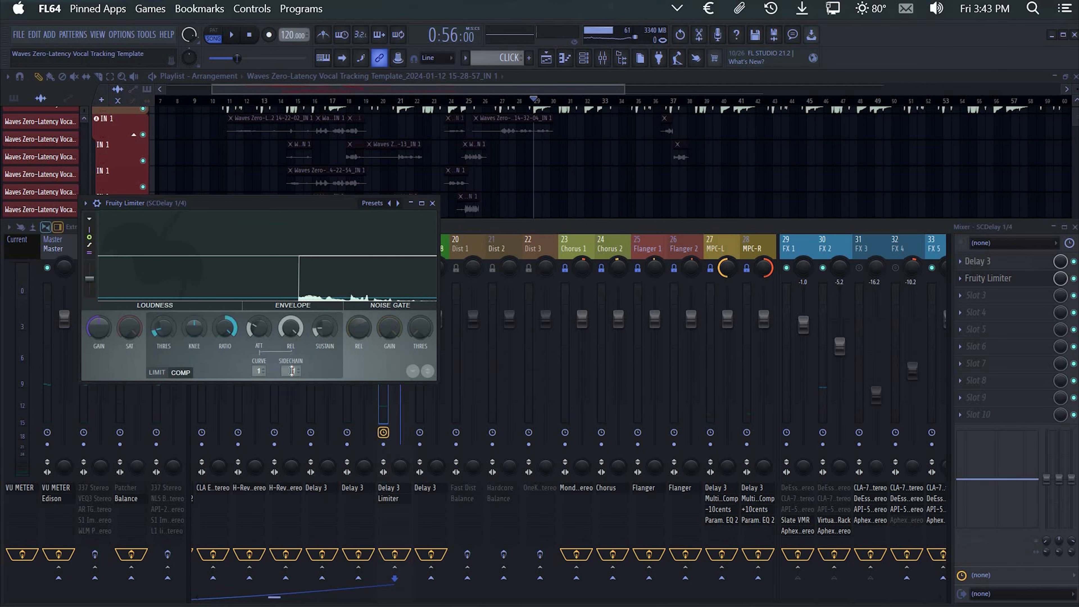
pyautogui.click(181, 373)
pyautogui.click(290, 371)
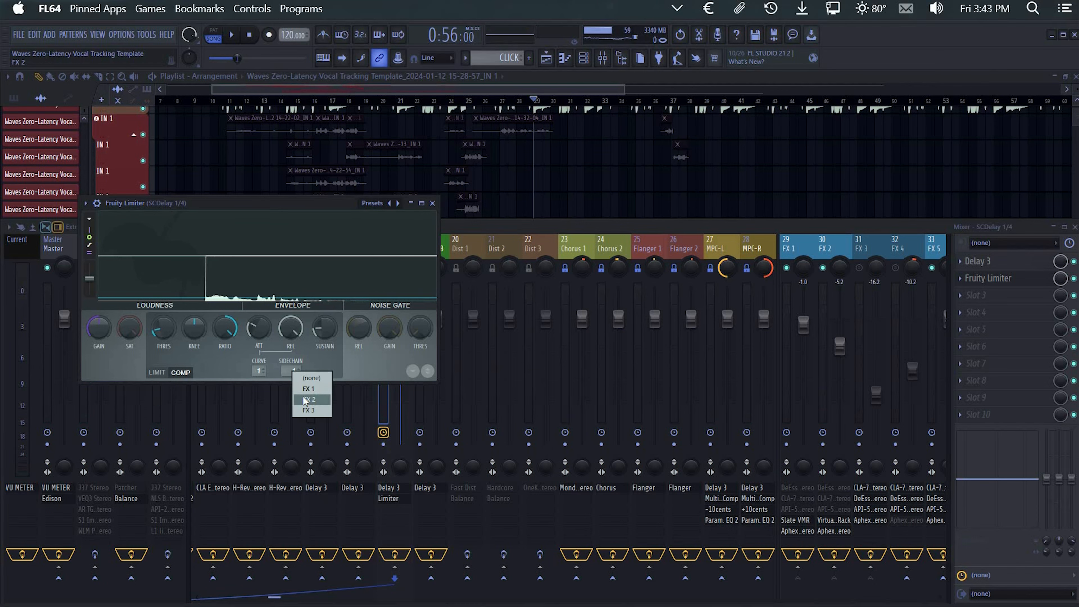
pyautogui.click(309, 400)
# Lower the Fruity Limiter's compressor threshold to -40.6 dB while listening to the ducked delay
pyautogui.moveTo(163, 328); pyautogui.dragTo(163, 340)
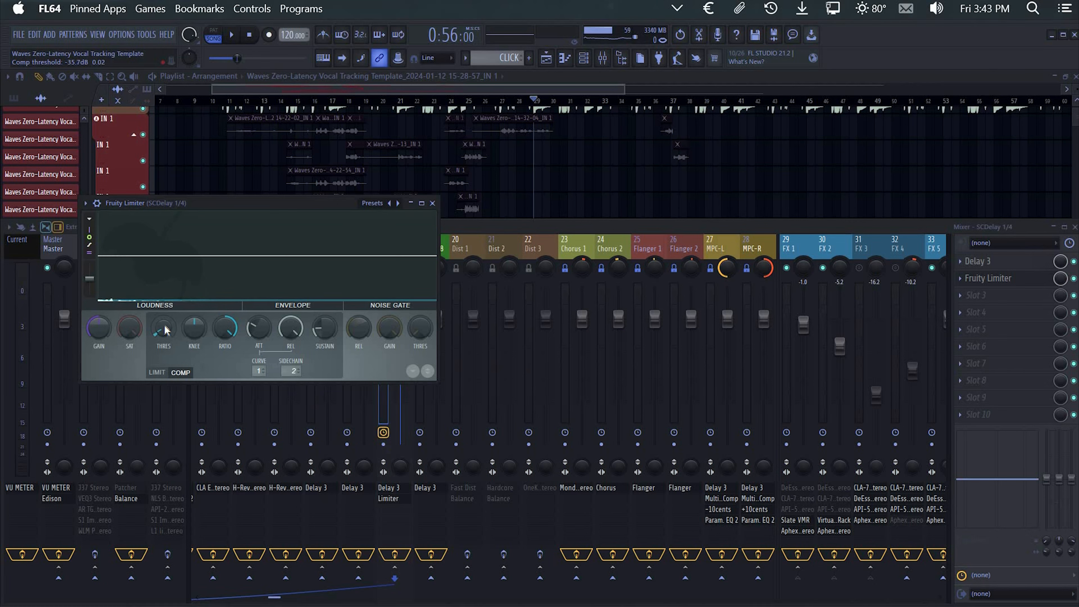
pyautogui.moveTo(165, 329); pyautogui.dragTo(165, 330)
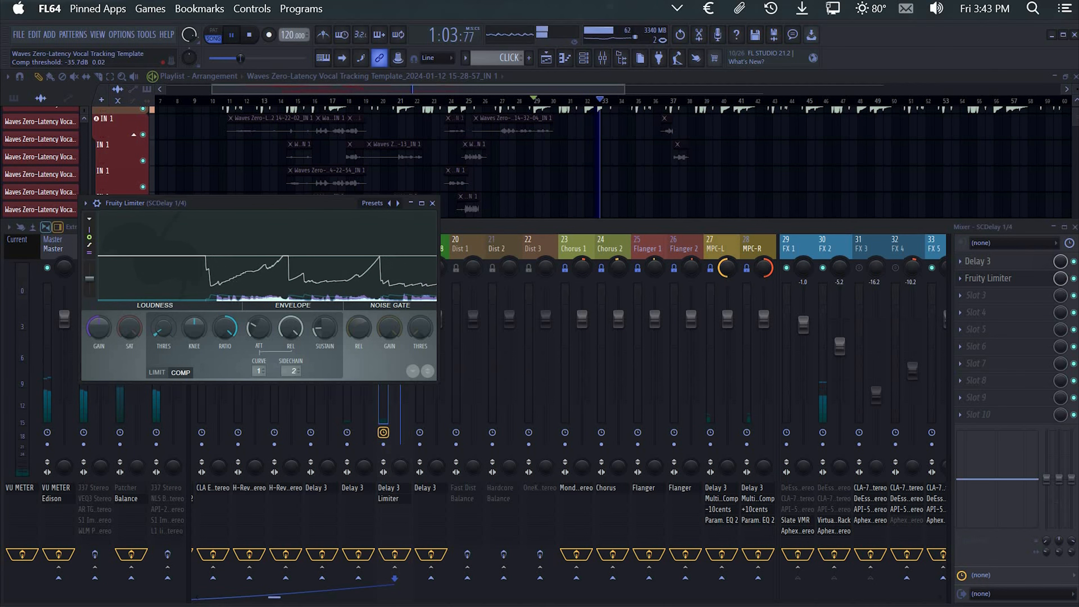
pyautogui.moveTo(165, 330); pyautogui.dragTo(165, 331)
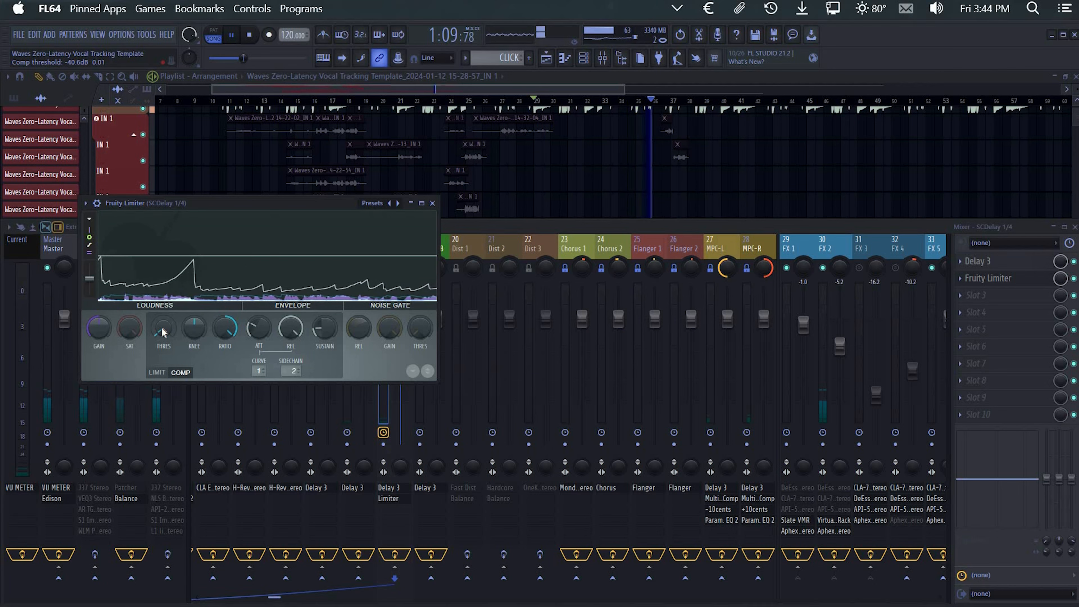
# Adjust the compressor's release around 442 ms, set its attack to about 106 ms, and replay the section
pyautogui.scroll(2, 163, 332)
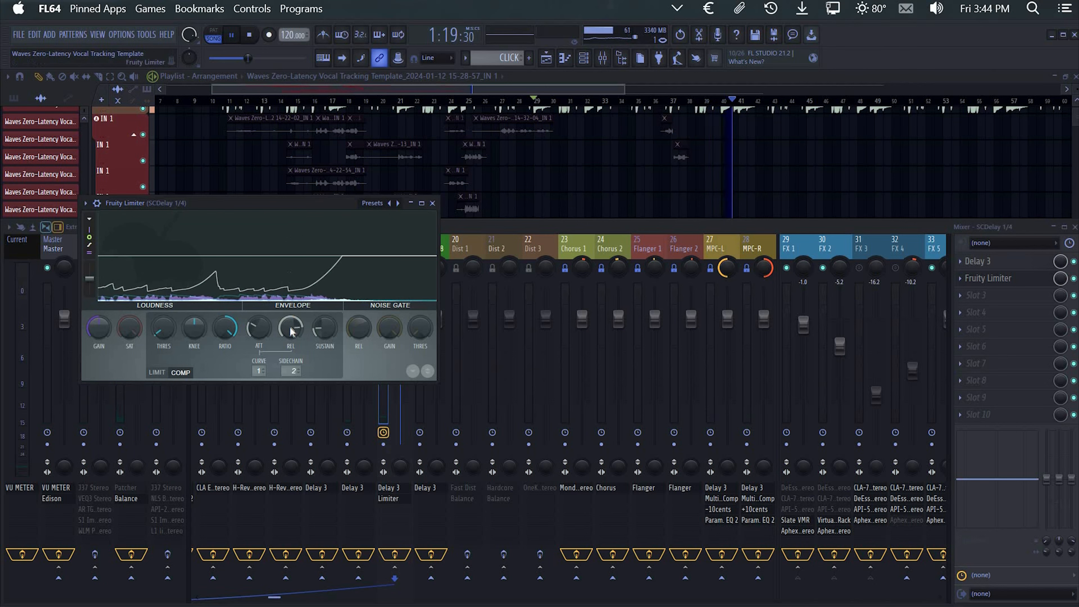
pyautogui.press('space')
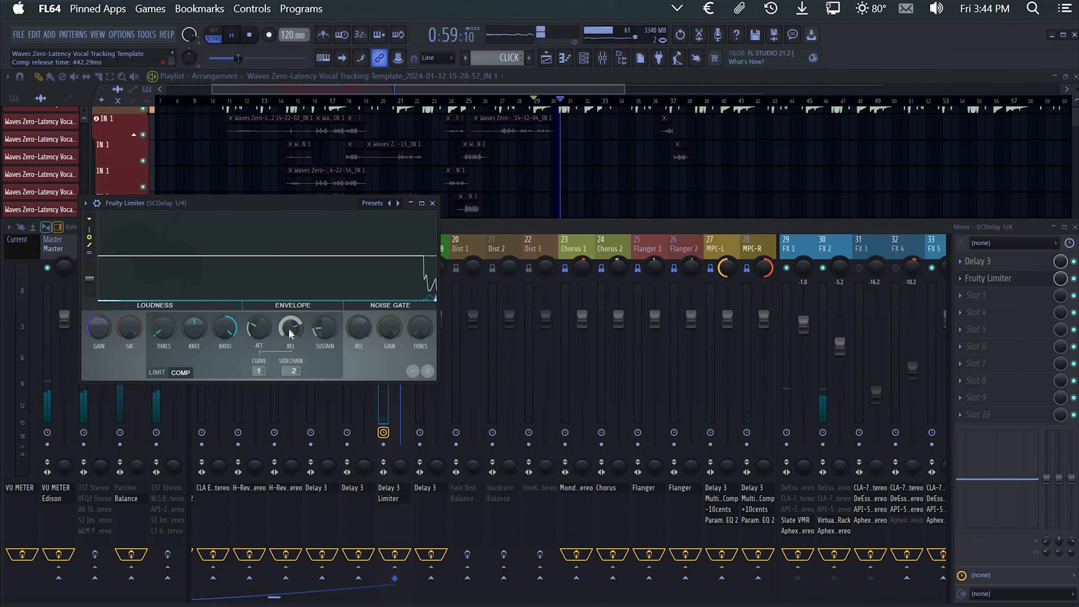
pyautogui.moveTo(289, 330); pyautogui.dragTo(290, 326)
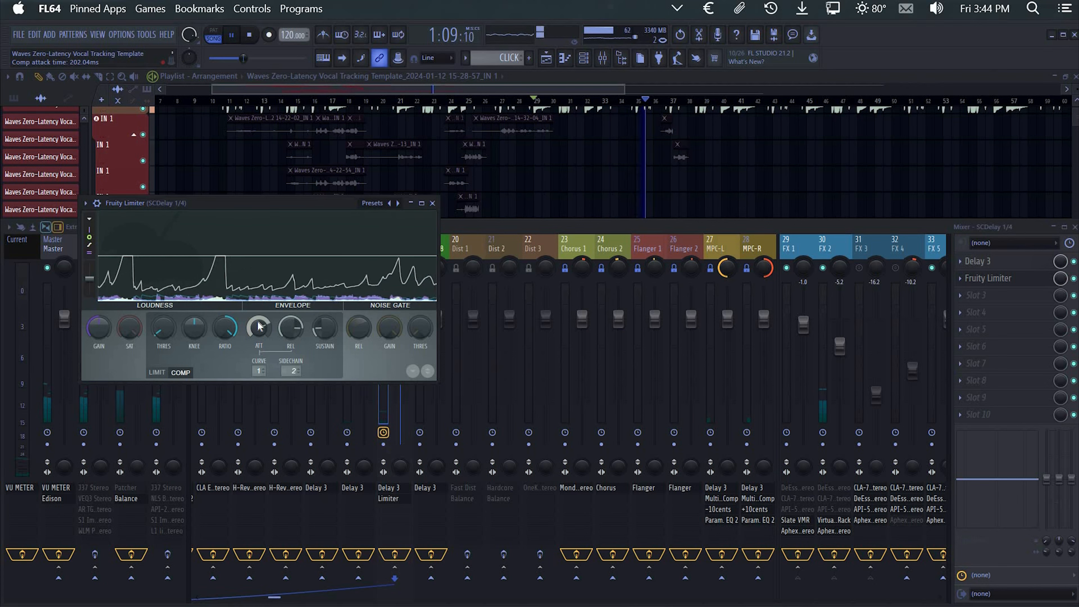
pyautogui.scroll(-2, 260, 326)
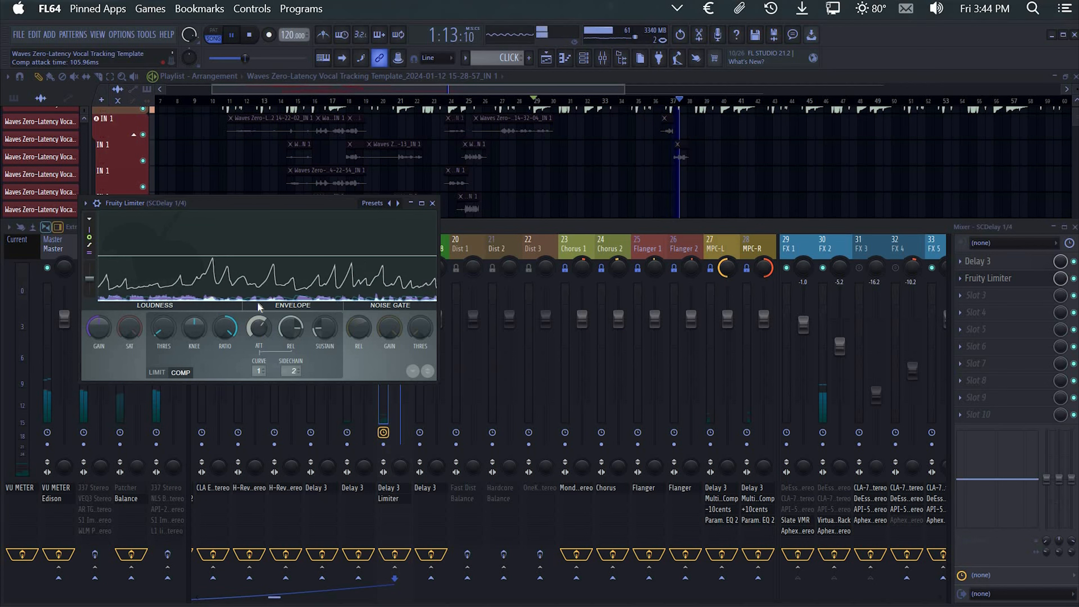
pyautogui.press('space')
pyautogui.press('space')
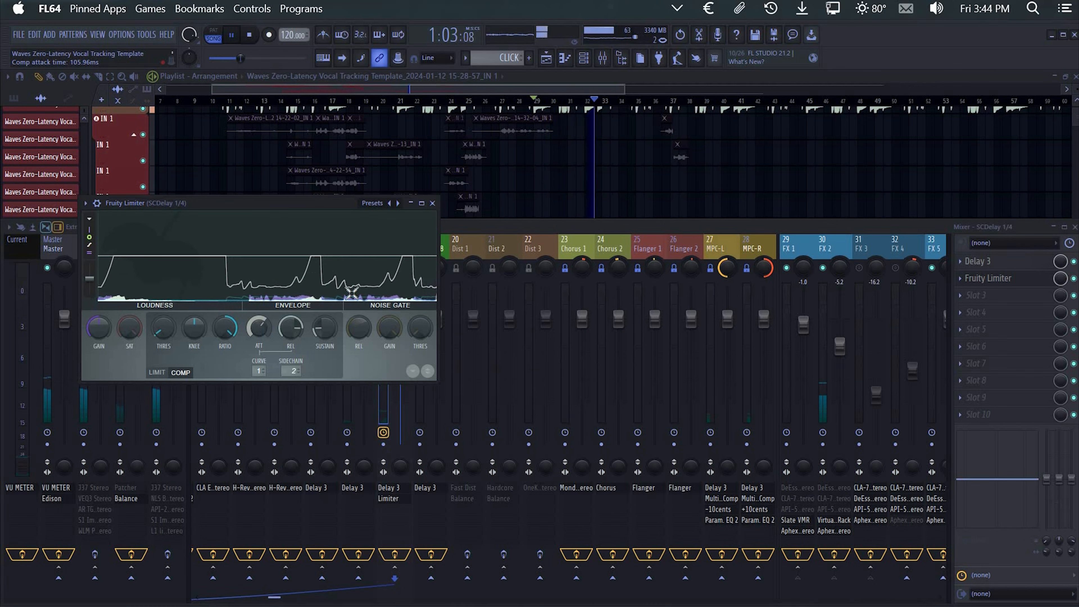
# Close the Fruity Limiter, unmute the BEAT BUS and restart playback to hear the delay with the instrumental
pyautogui.click(433, 204)
pyautogui.press('space')
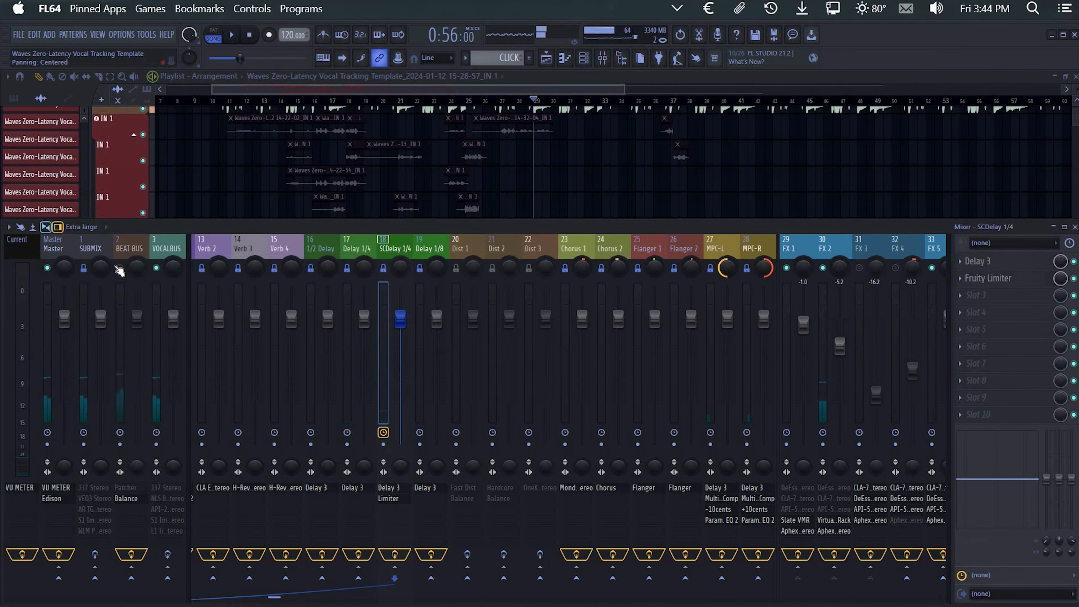
pyautogui.click(119, 268)
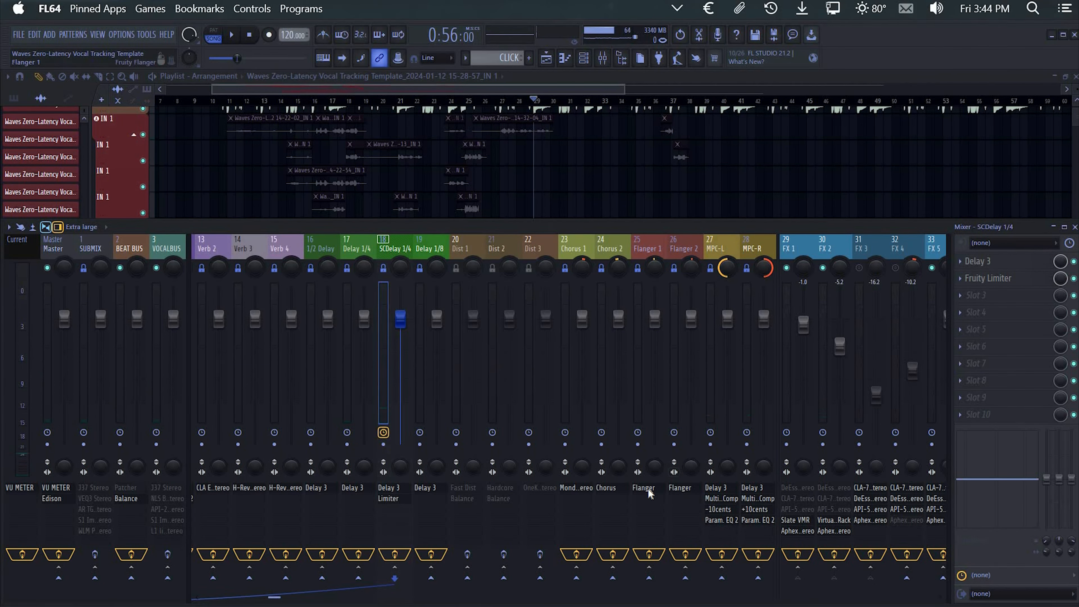
pyautogui.scroll(-3, 642, 518)
pyautogui.press('space')
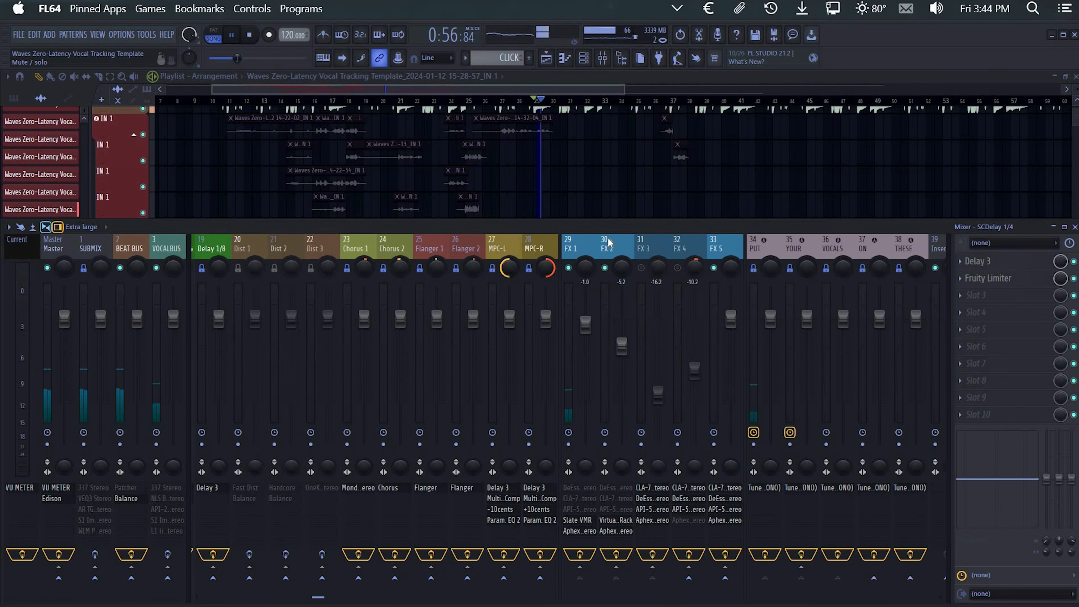
# Try FX 2's send to SCDelay 1/4 down to 32% during playback, bring it back to 56%, and stop playback
pyautogui.click(611, 251)
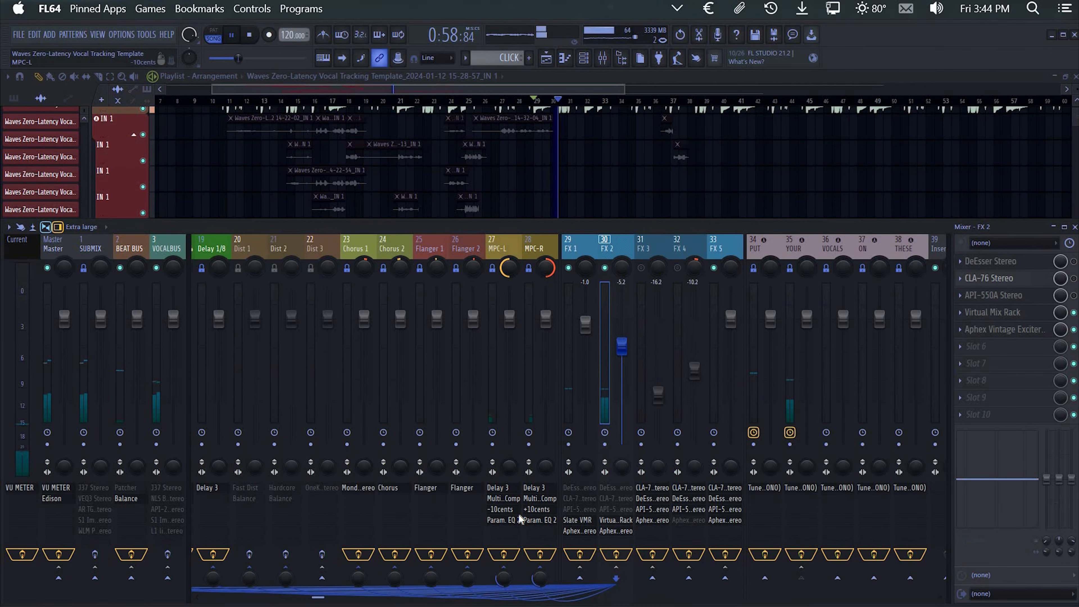
pyautogui.scroll(3, 518, 536)
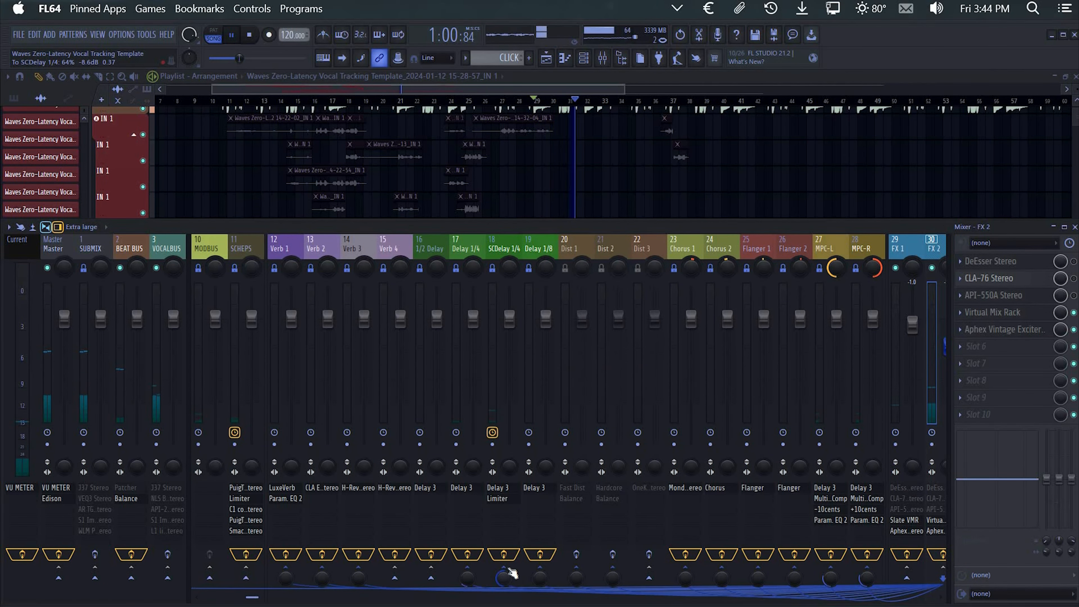
pyautogui.press('space')
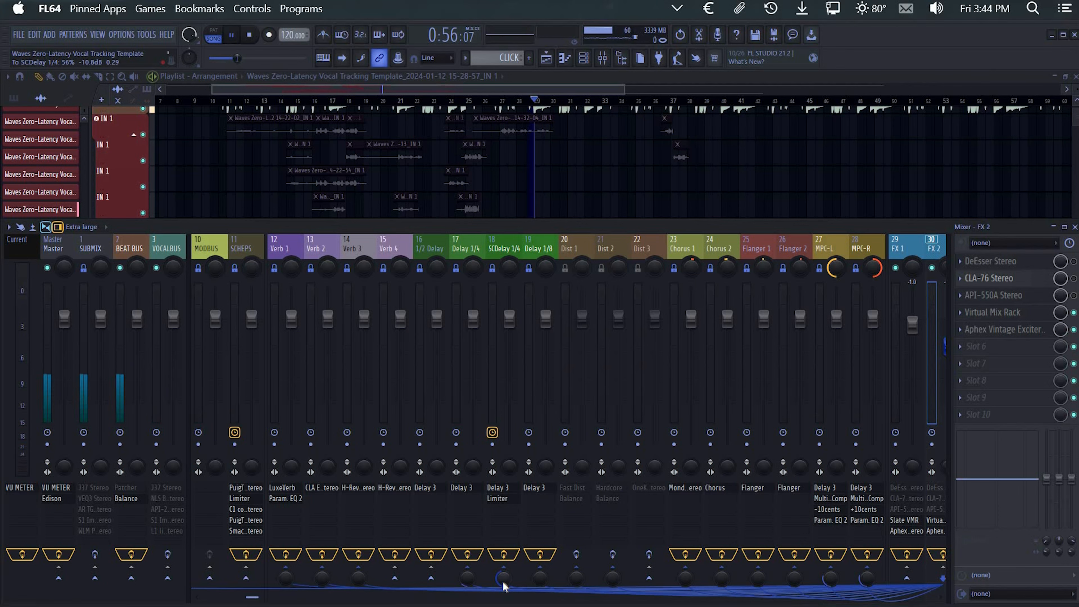
pyautogui.scroll(-2, 503, 579)
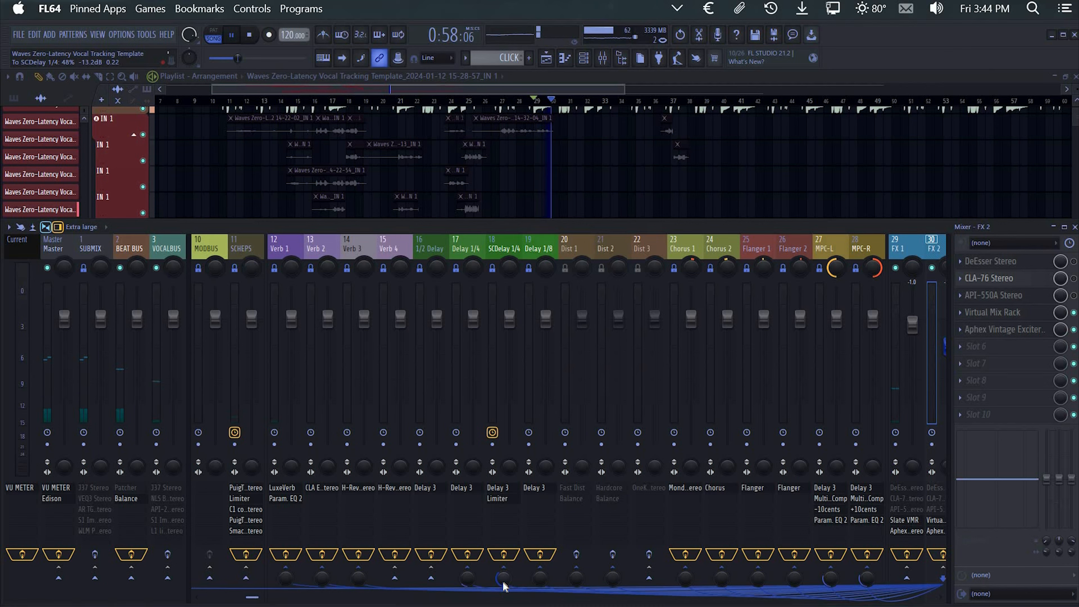
pyautogui.scroll(-4, 503, 584)
pyautogui.scroll(4, 505, 587)
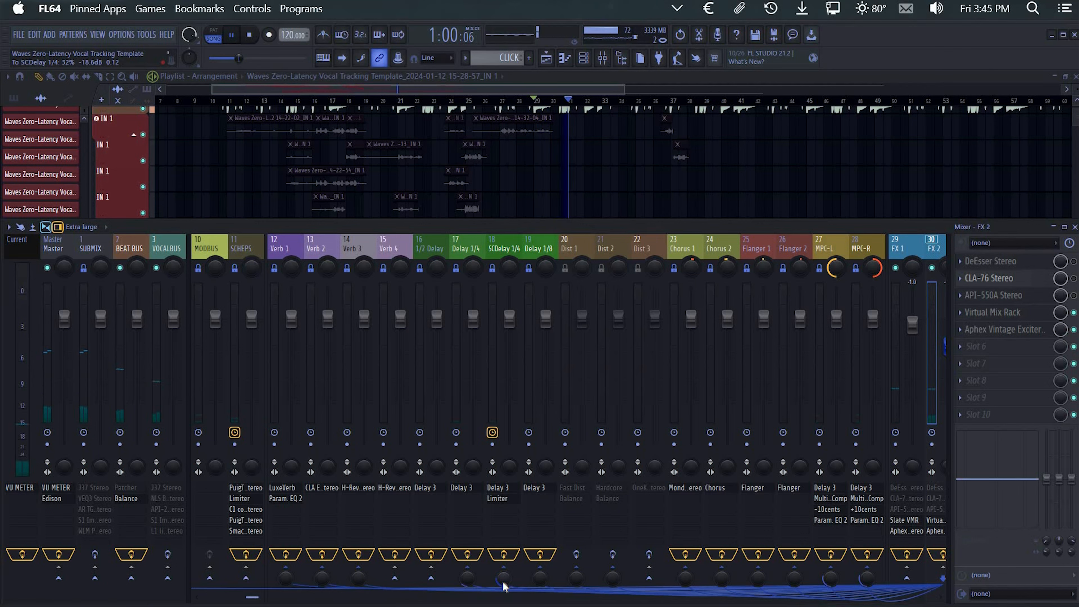
pyautogui.scroll(2, 505, 586)
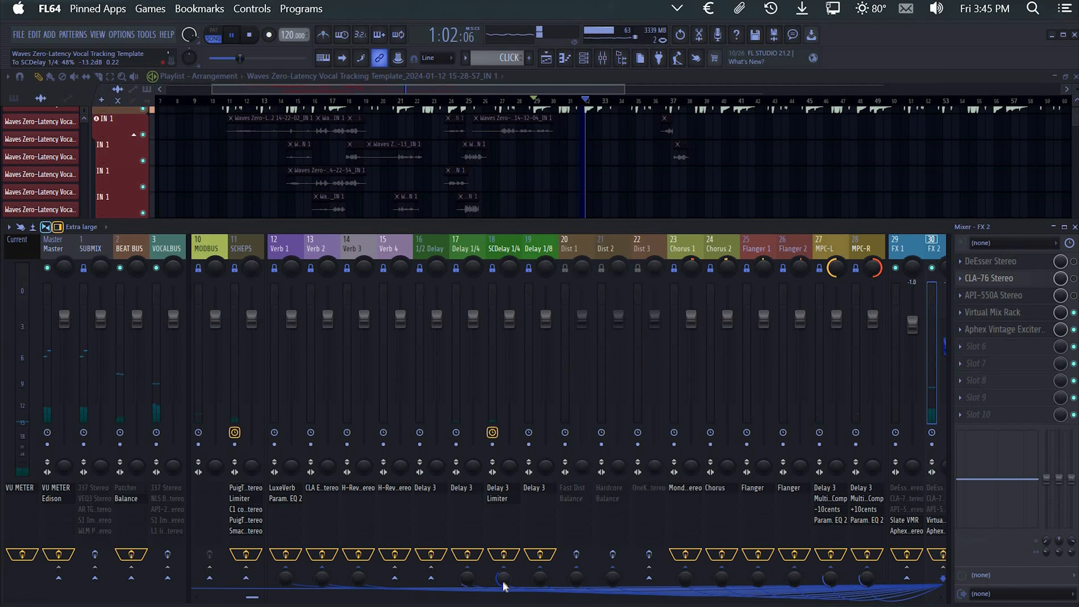
pyautogui.scroll(6, 503, 586)
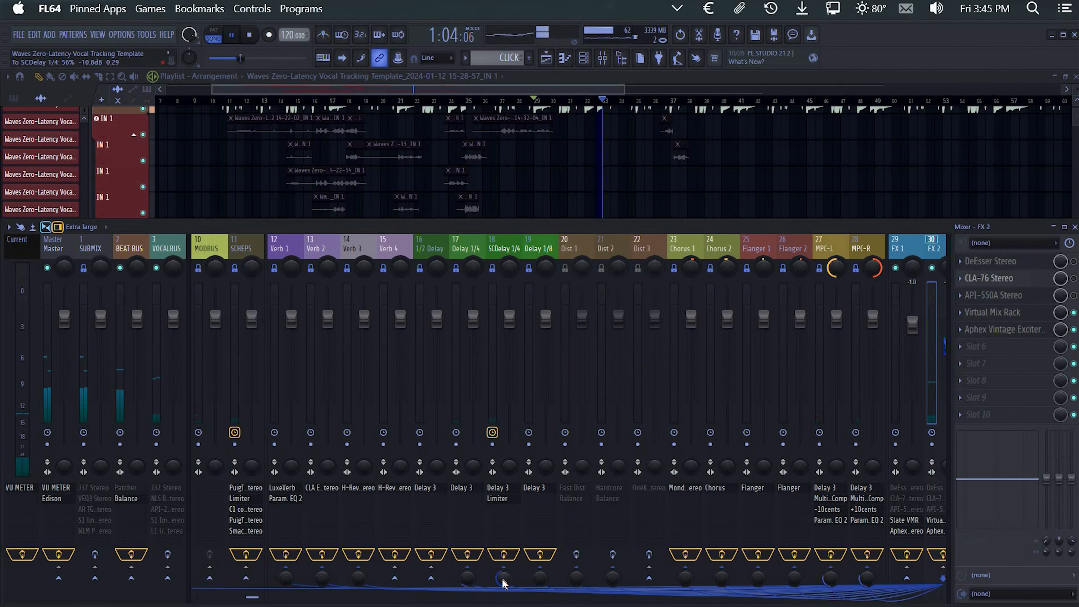
pyautogui.scroll(6, 522, 526)
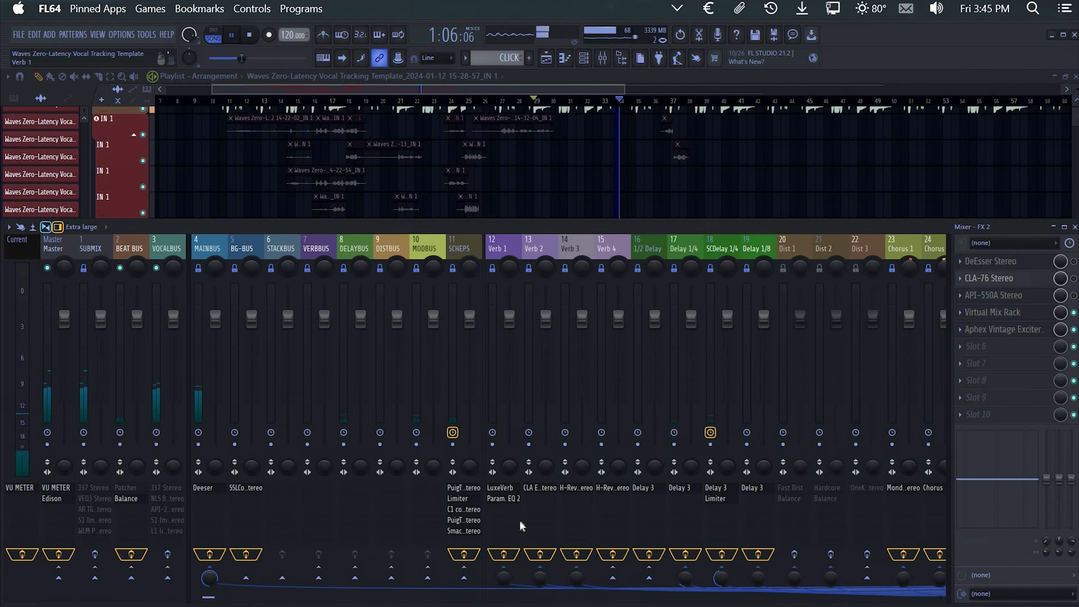
pyautogui.scroll(-3, 523, 527)
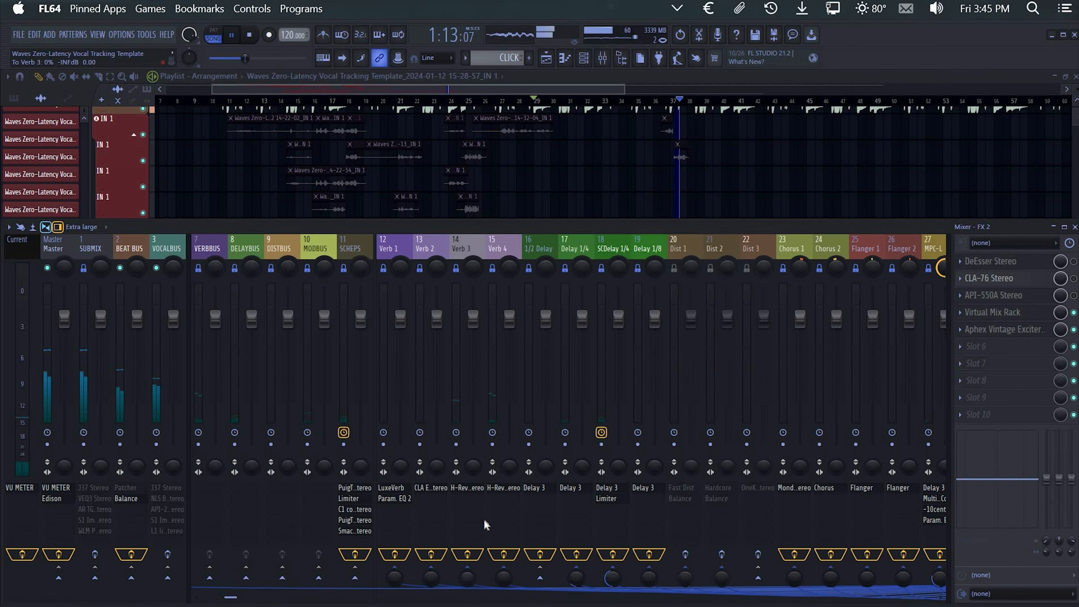
pyautogui.press('space')
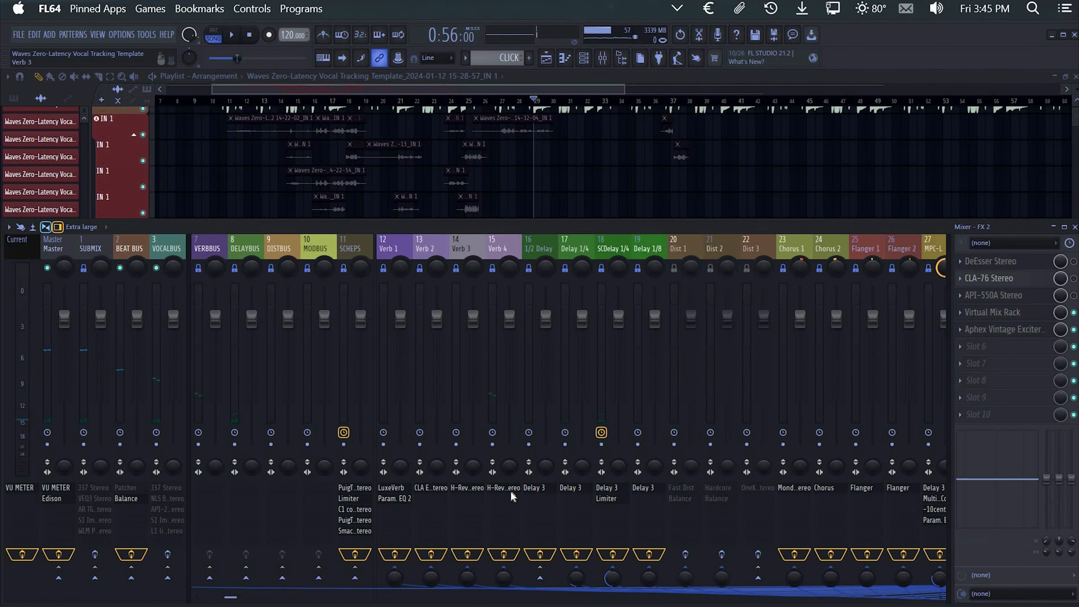
# Replace the H-Reverb Stereo on the Verb 4 track with the LS VerbSuite Classics reverb
pyautogui.hscroll(6, 514, 512)
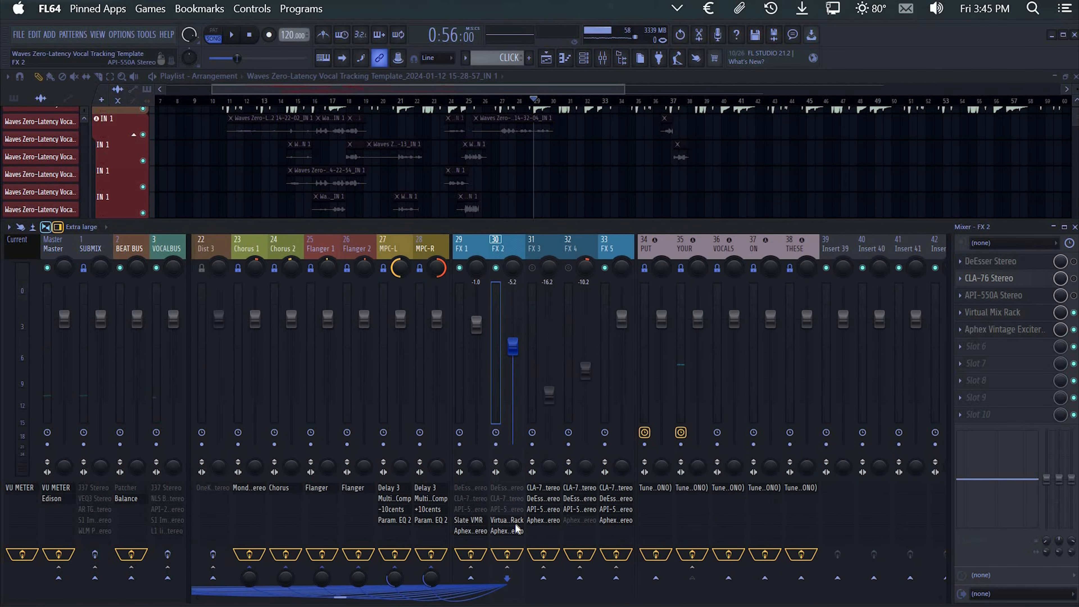
pyautogui.hscroll(-6, 540, 524)
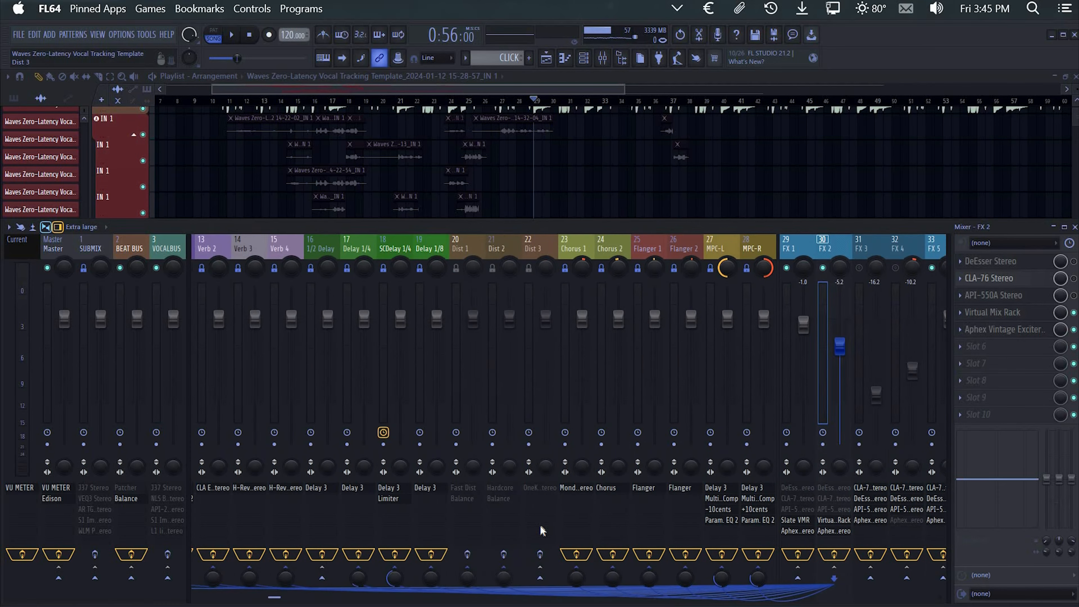
pyautogui.rightClick(523, 487)
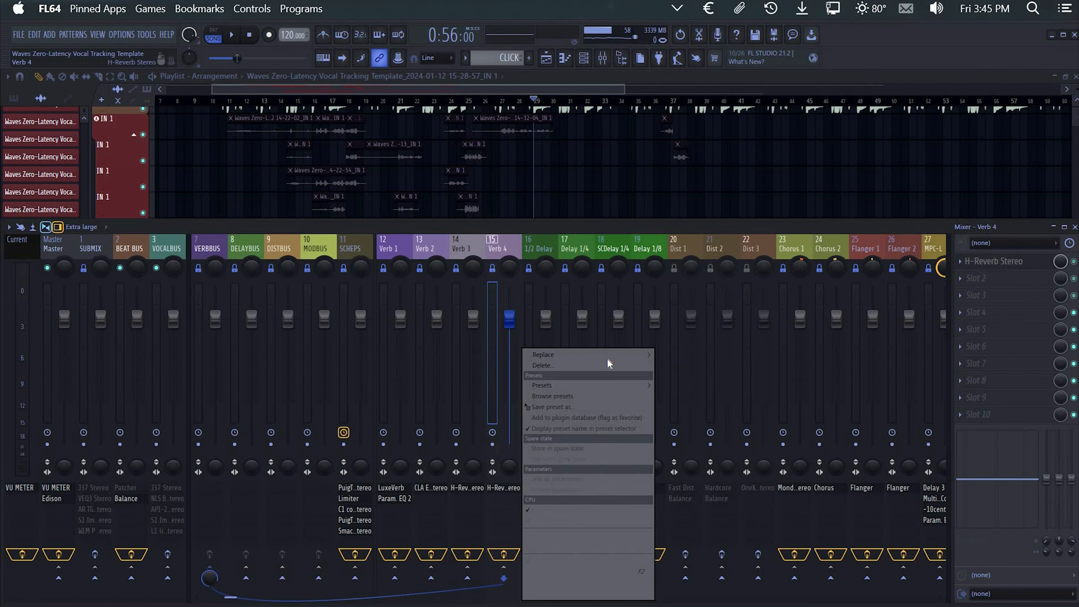
pyautogui.moveTo(629, 354)
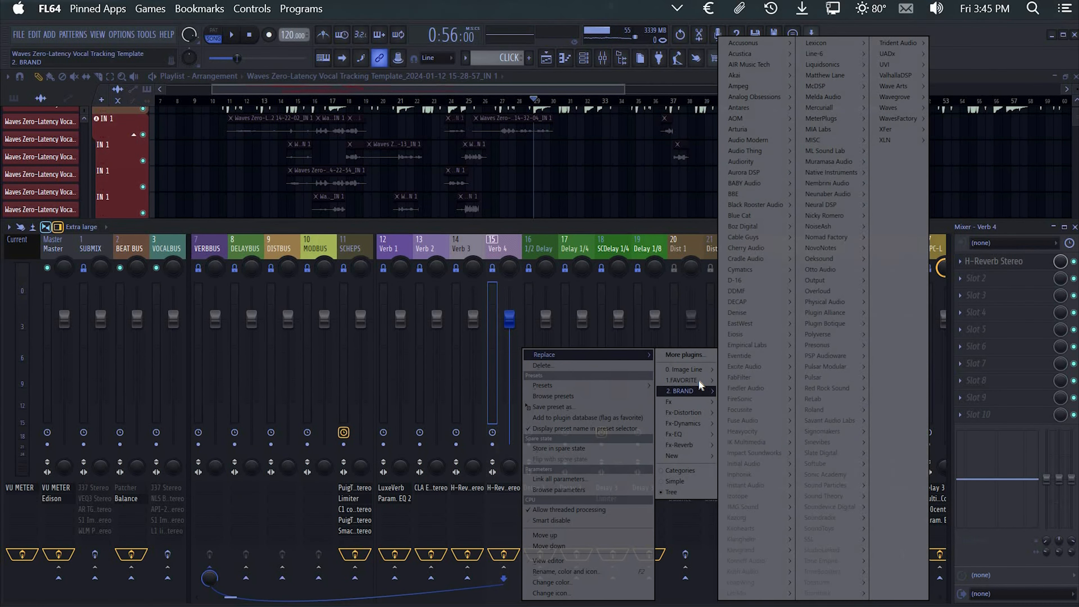
pyautogui.moveTo(699, 380)
pyautogui.moveTo(743, 516)
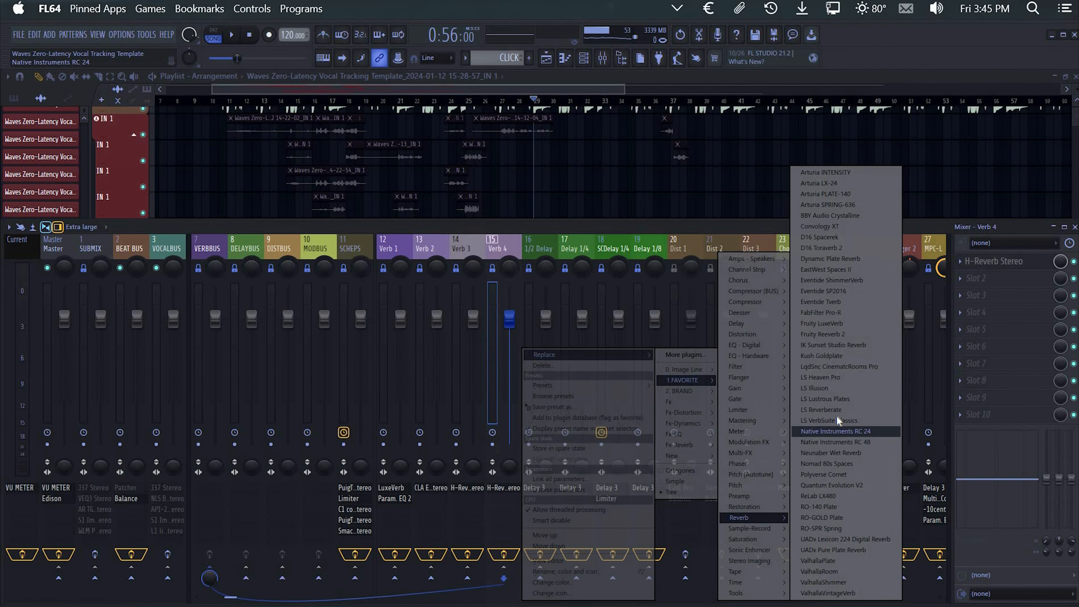
pyautogui.click(837, 419)
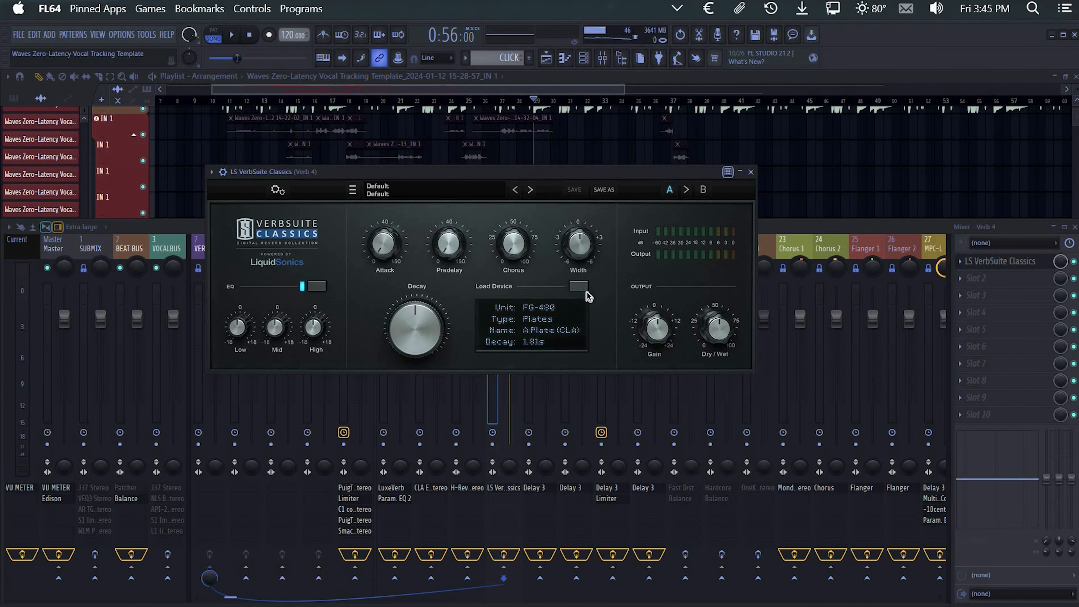
pyautogui.click(578, 286)
pyautogui.moveTo(609, 296)
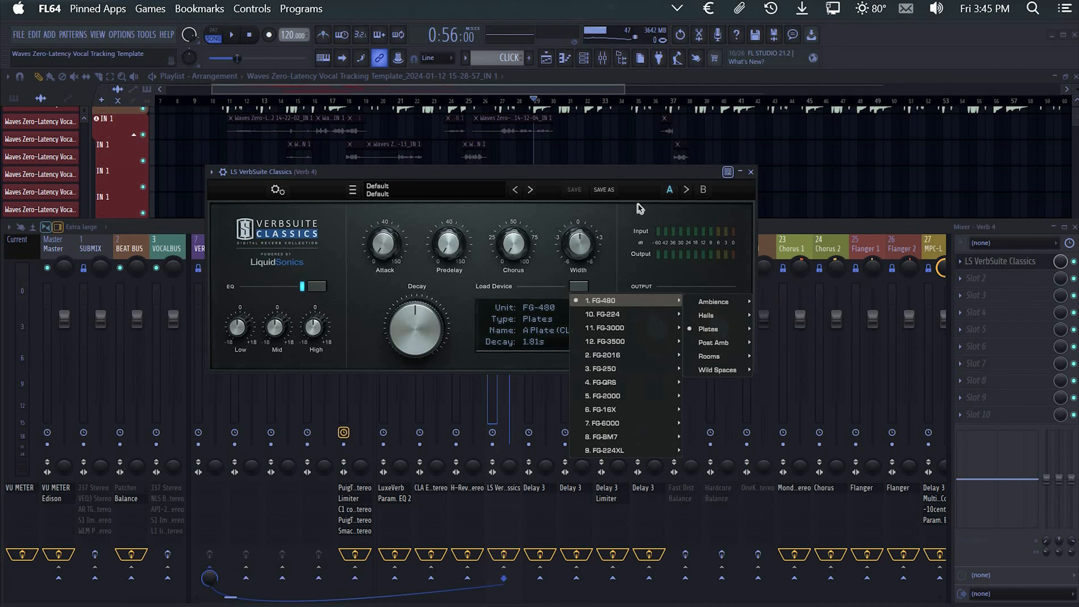
pyautogui.click(547, 309)
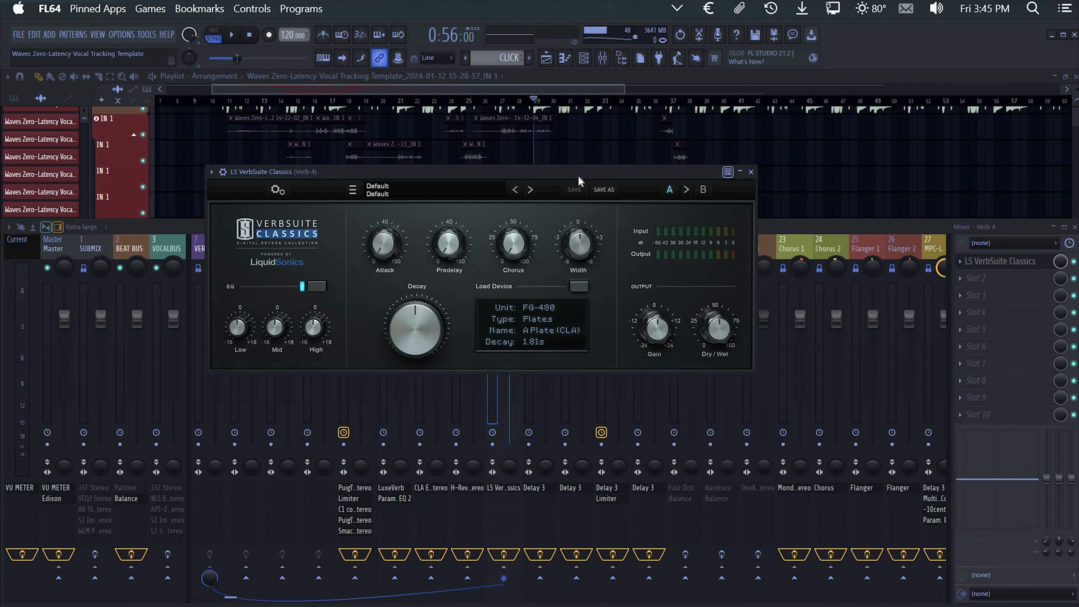
# Set VerbSuite Classics to 100% wet, cut its low EQ to -4.41 dB and close the plugin
pyautogui.moveTo(578, 175); pyautogui.dragTo(594, 175)
pyautogui.moveTo(771, 174); pyautogui.dragTo(788, 174)
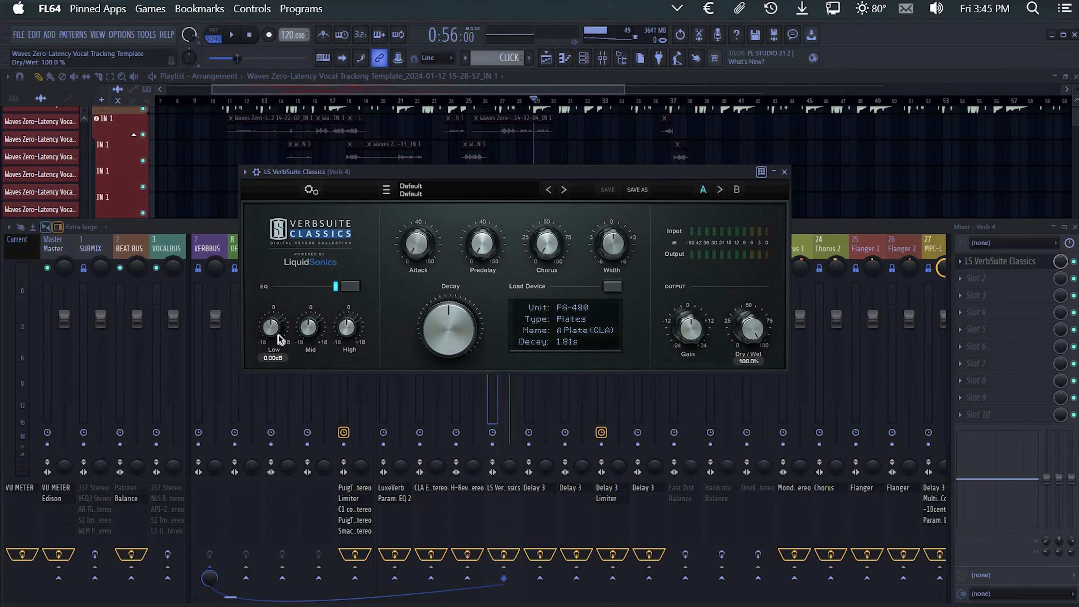
pyautogui.moveTo(281, 332); pyautogui.dragTo(280, 346)
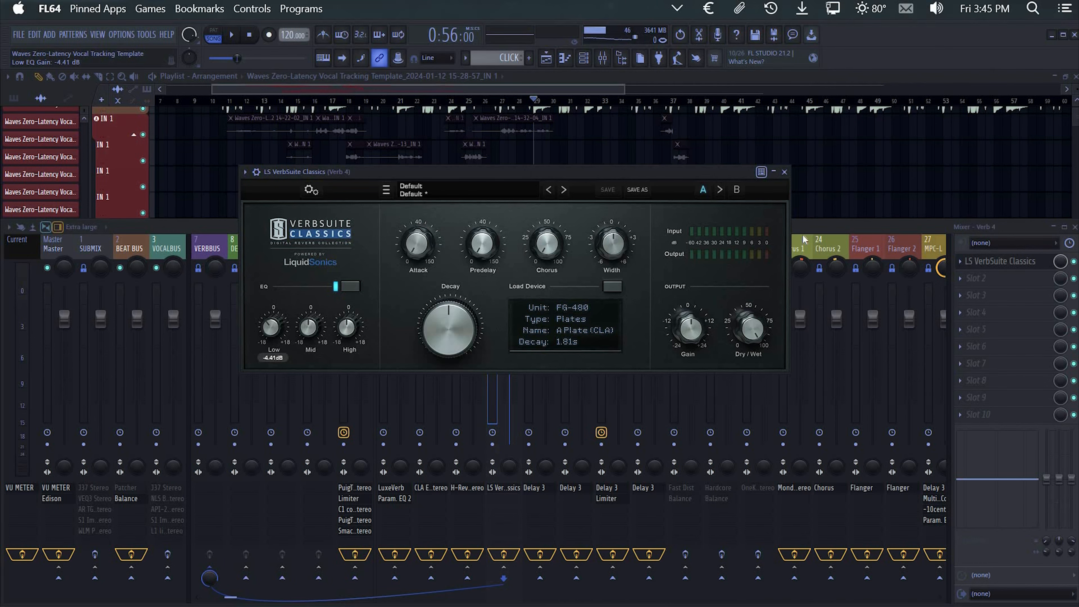
pyautogui.press('Escape')
# Start playback and raise FX 2's send to Verb 4 to 72%
pyautogui.scroll(-3, 702, 243)
pyautogui.press('space')
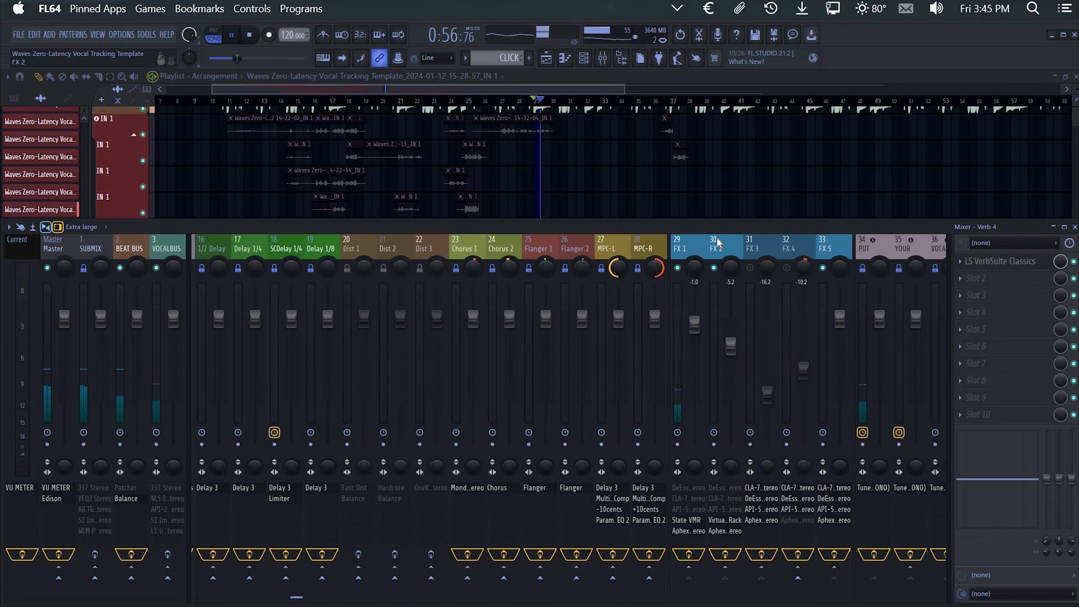
pyautogui.click(718, 243)
pyautogui.scroll(4, 717, 242)
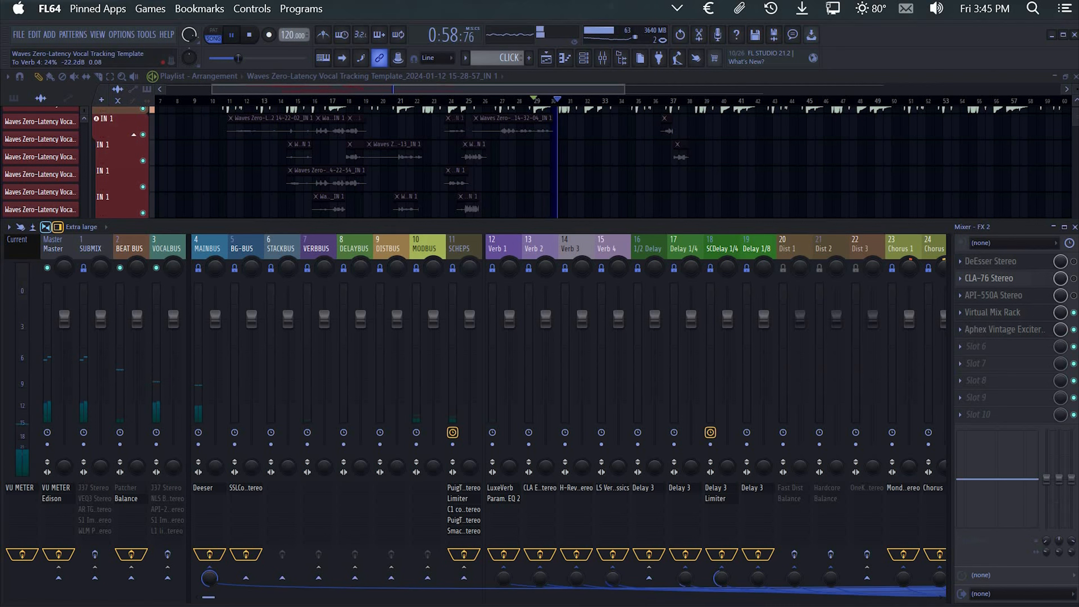
pyautogui.moveTo(613, 578); pyautogui.dragTo(613, 553)
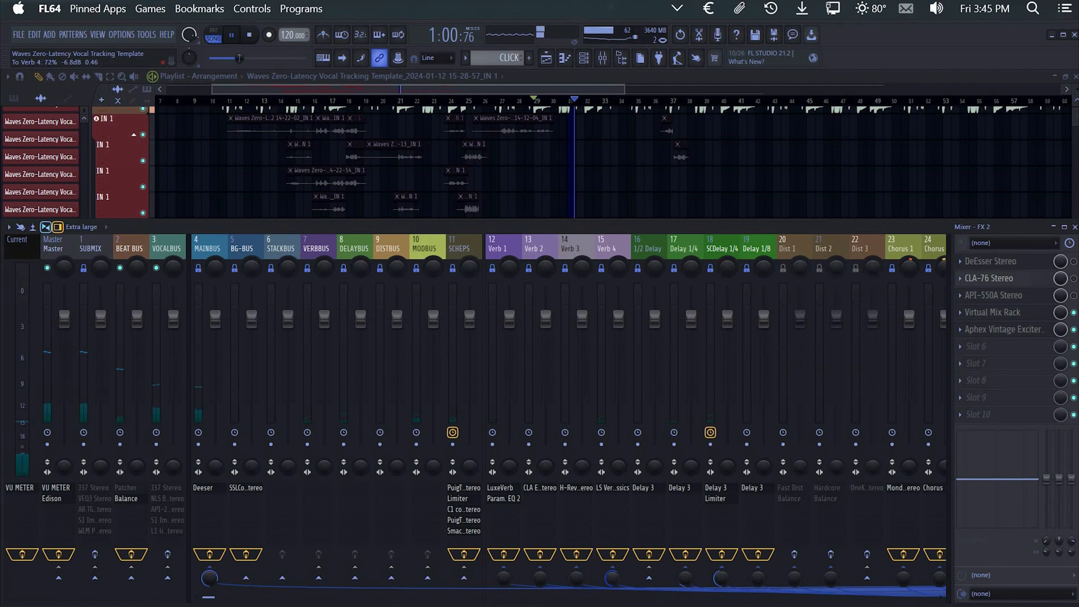
# Reopen VerbSuite Classics on Verb 4, widen the reverb slightly and set its predelay to 10.6 ms
pyautogui.click(612, 487)
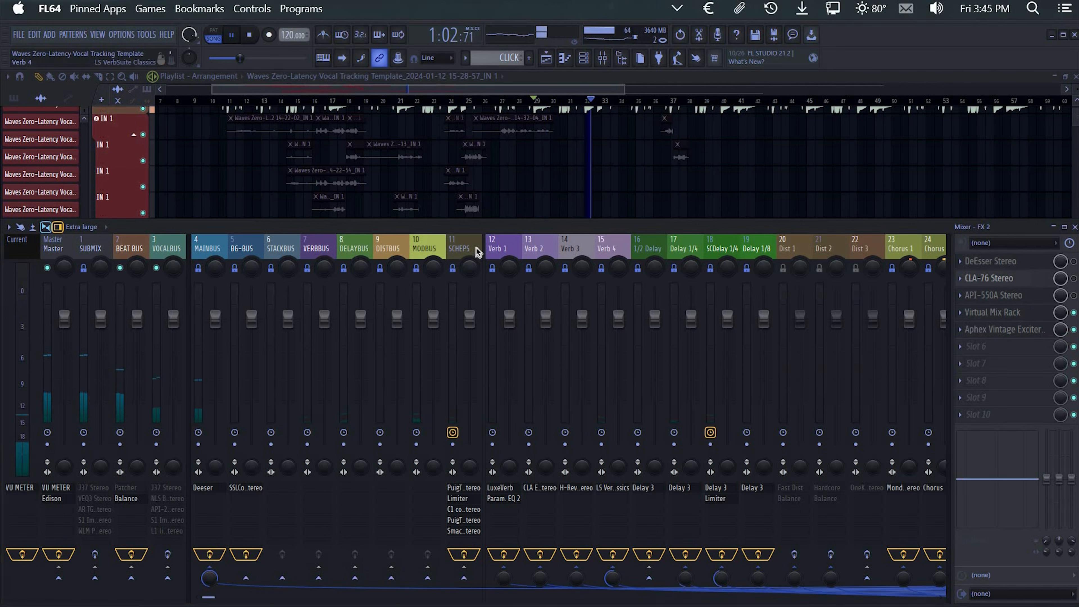
pyautogui.moveTo(482, 248); pyautogui.dragTo(484, 227)
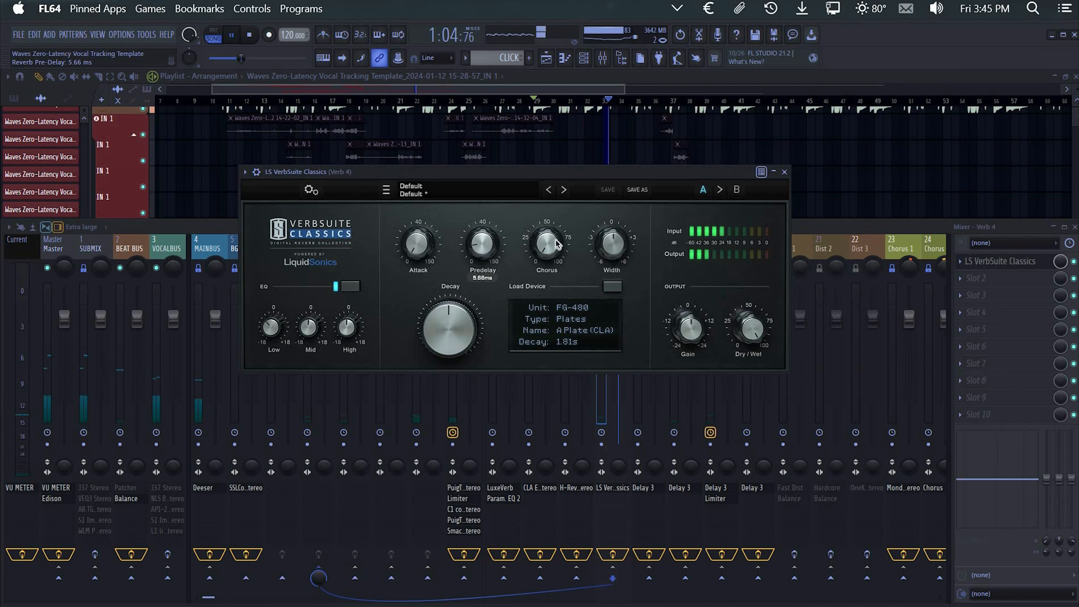
pyautogui.moveTo(613, 242); pyautogui.dragTo(611, 237)
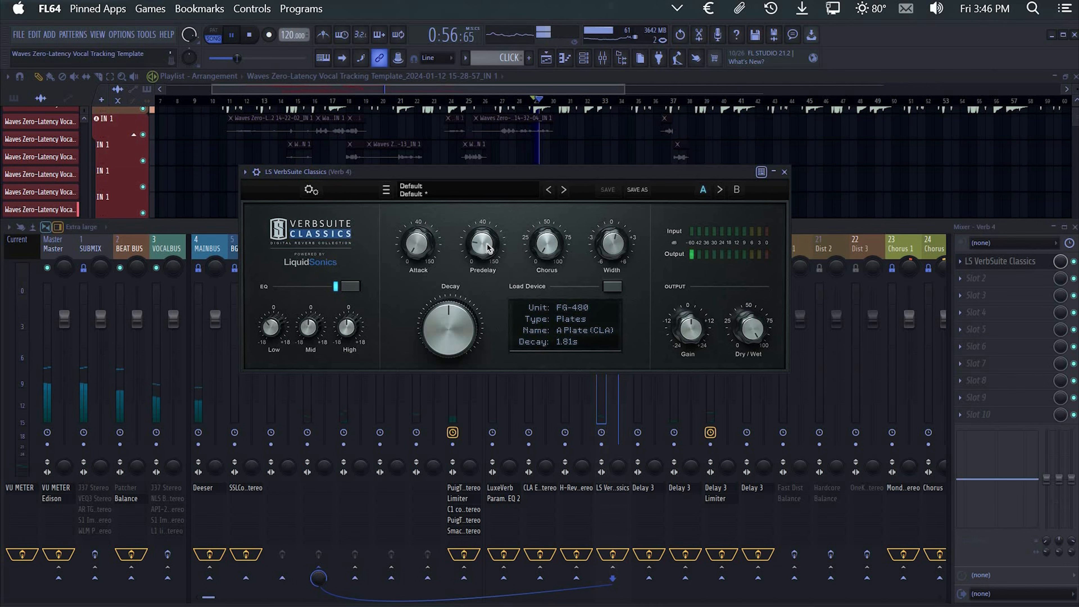
pyautogui.scroll(3, 489, 249)
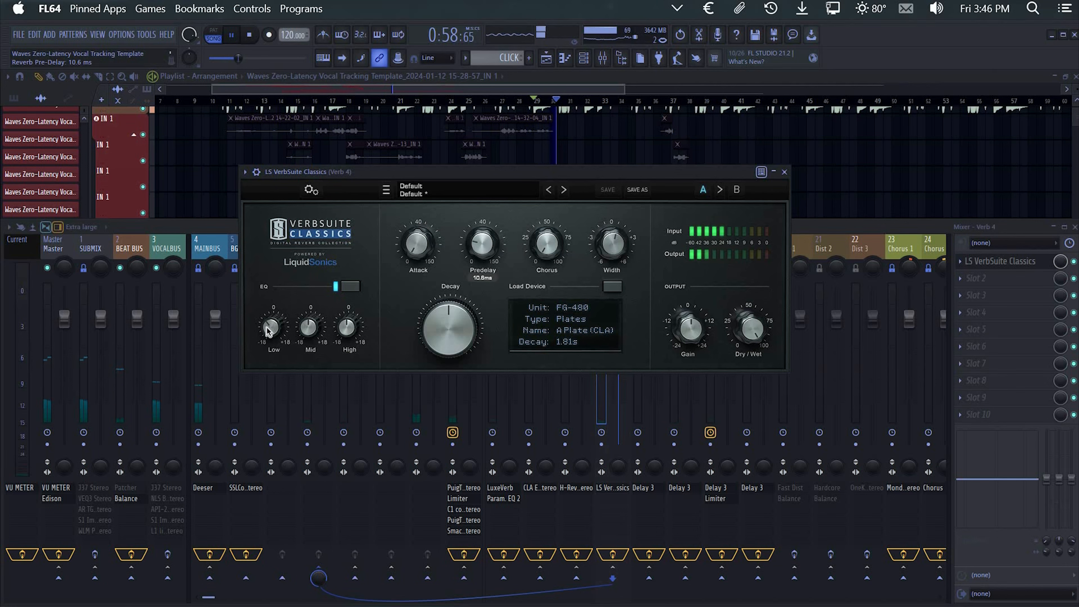
# Raise the reverb's low EQ to about -0.32 dB and close VerbSuite Classics
pyautogui.scroll(-2, 272, 318)
pyautogui.scroll(2, 272, 319)
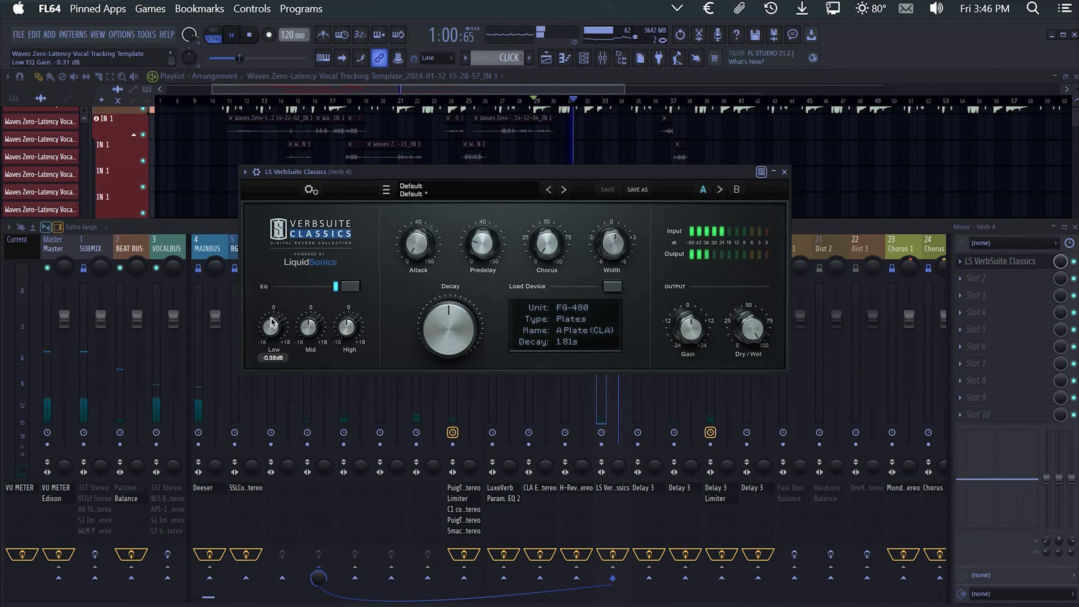
pyautogui.click(785, 172)
# Lower FX 2's send to Verb 4 to around 50% while listening to the playback
pyautogui.scroll(-5, 623, 249)
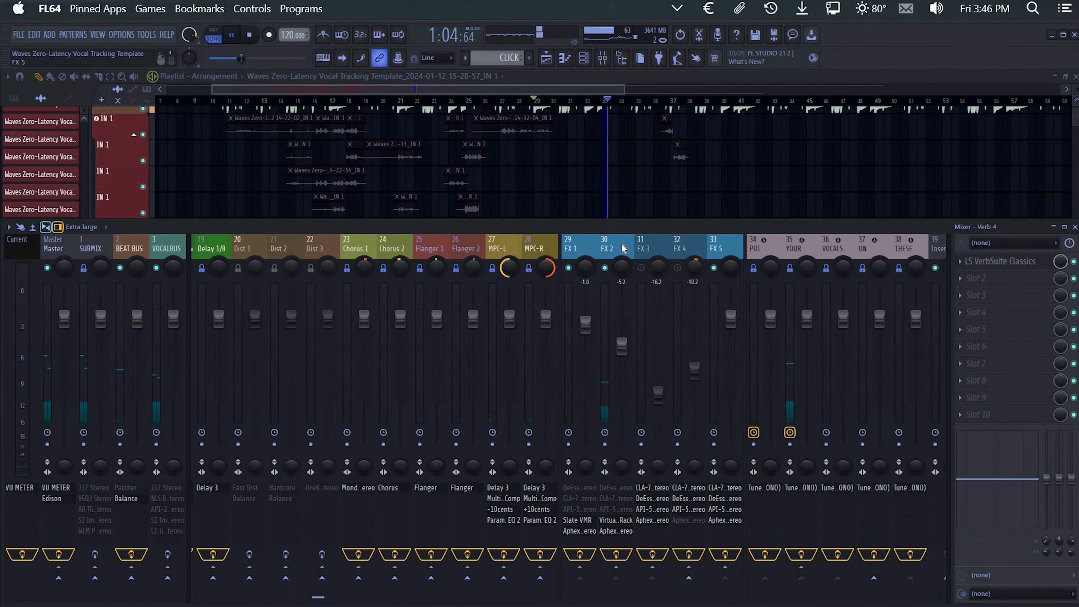
pyautogui.click(605, 578)
pyautogui.scroll(5, 606, 579)
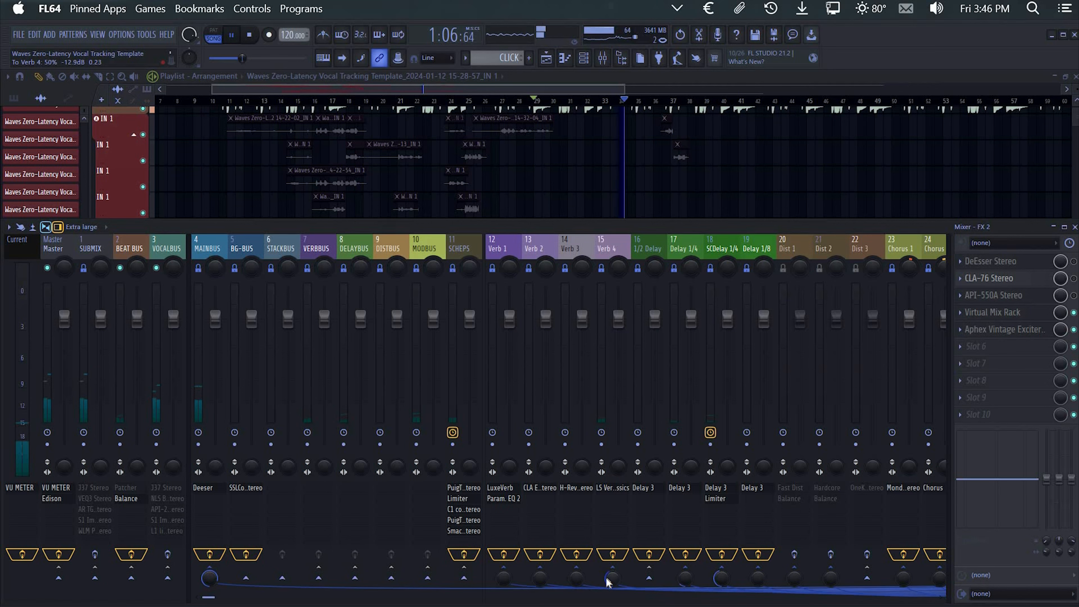
pyautogui.scroll(2, 608, 586)
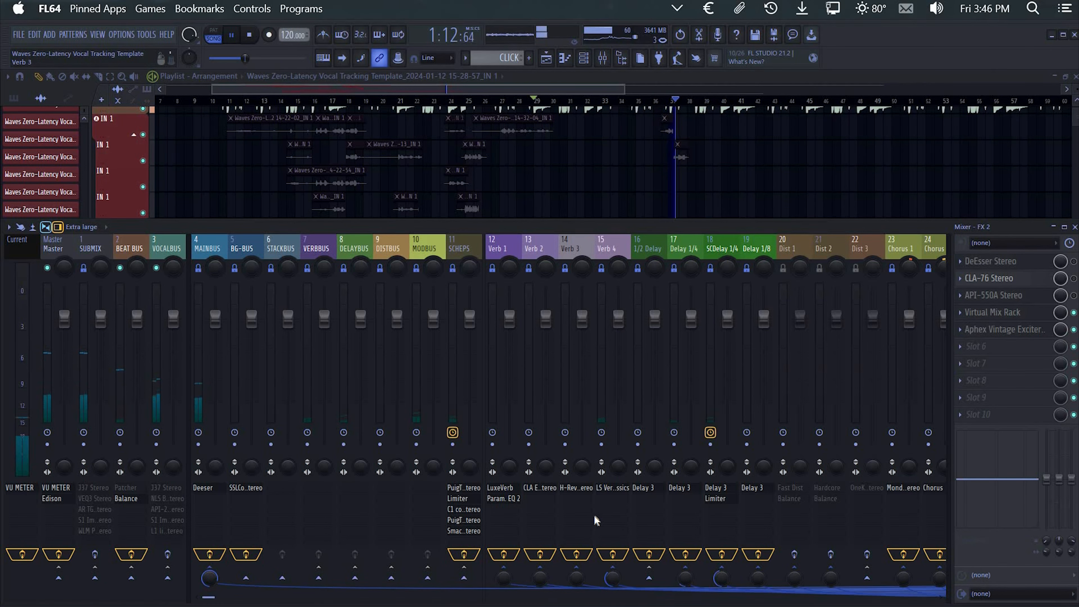
pyautogui.scroll(-5, 595, 516)
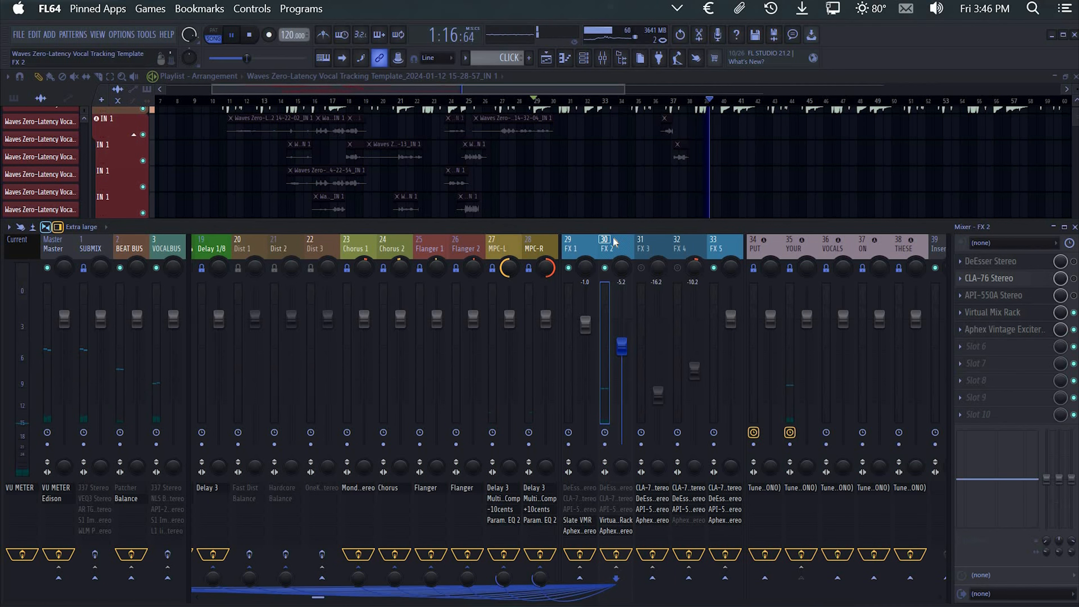
# Open the Fruity Limiter on SCDelay 1/4 and set its compression threshold to about -38.5 dB during playback
pyautogui.scroll(-2, 615, 242)
pyautogui.press('space')
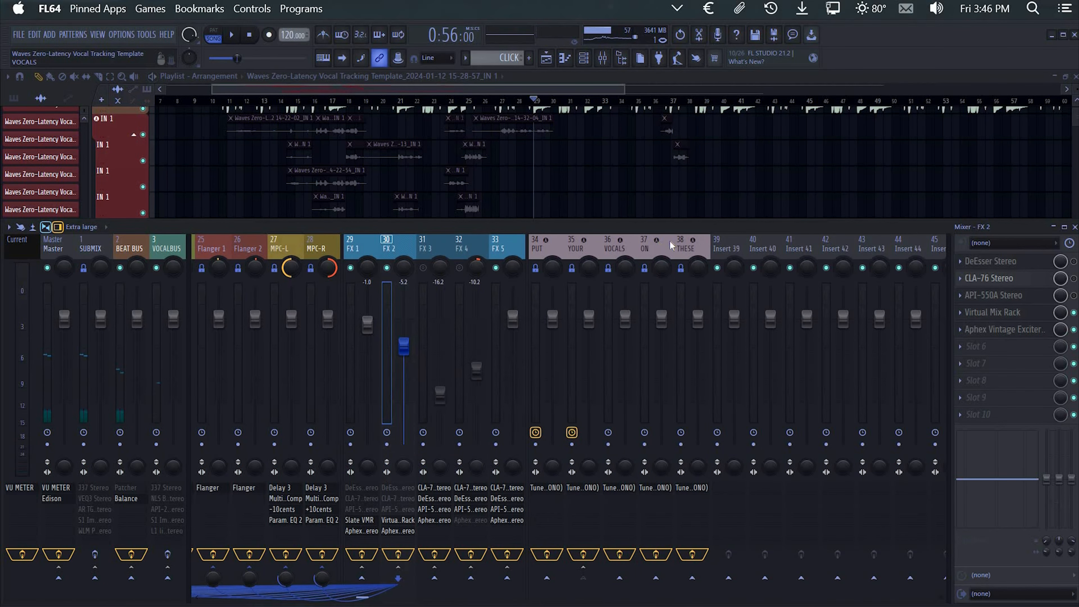
pyautogui.scroll(3, 670, 241)
pyautogui.scroll(5, 612, 582)
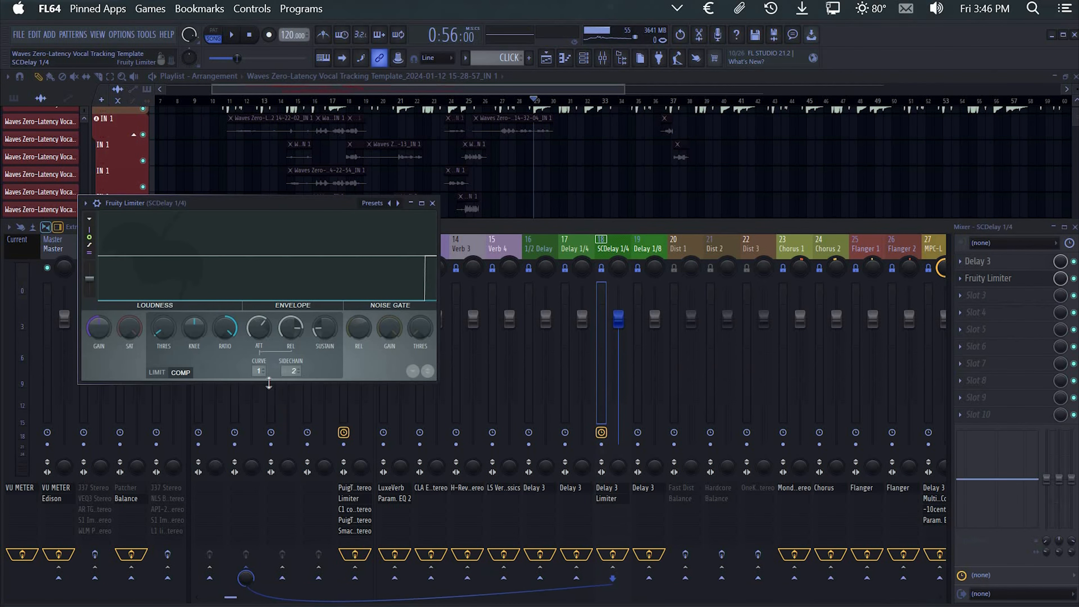
pyautogui.press('space')
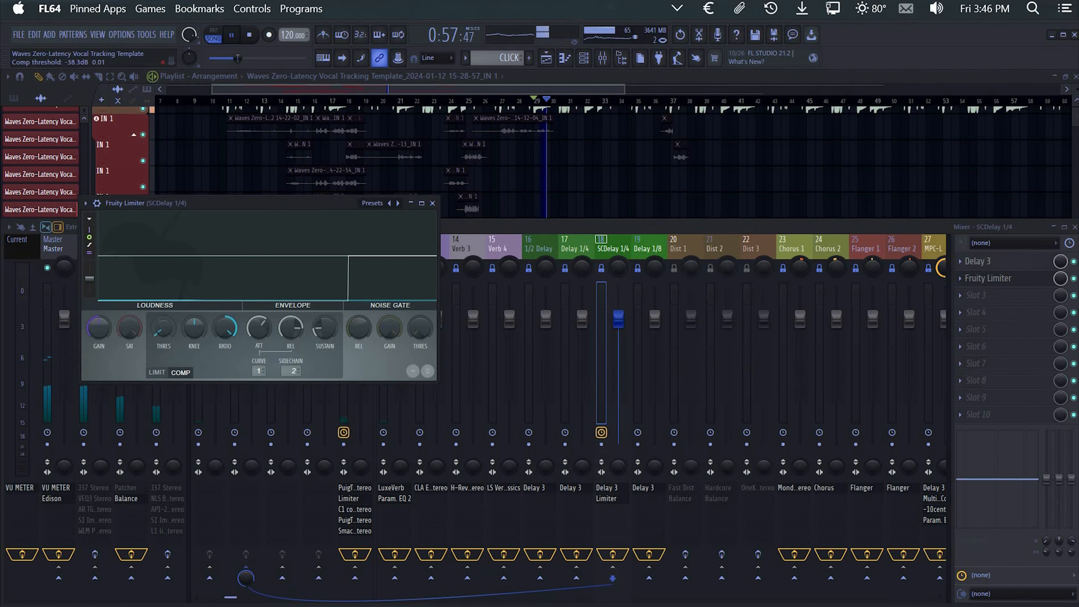
# Balance FX 2's send to SCDelay 1/4 against the limiter's response during playback, setting the send to 32%
pyautogui.scroll(-4, 570, 240)
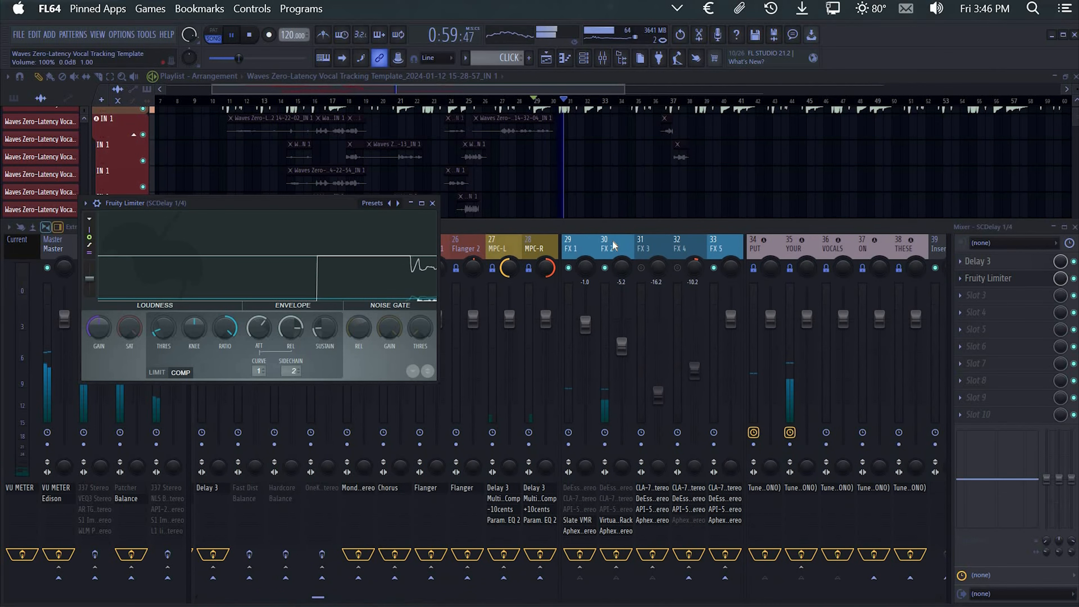
pyautogui.click(612, 244)
pyautogui.scroll(3, 520, 587)
pyautogui.moveTo(504, 577); pyautogui.dragTo(504, 581)
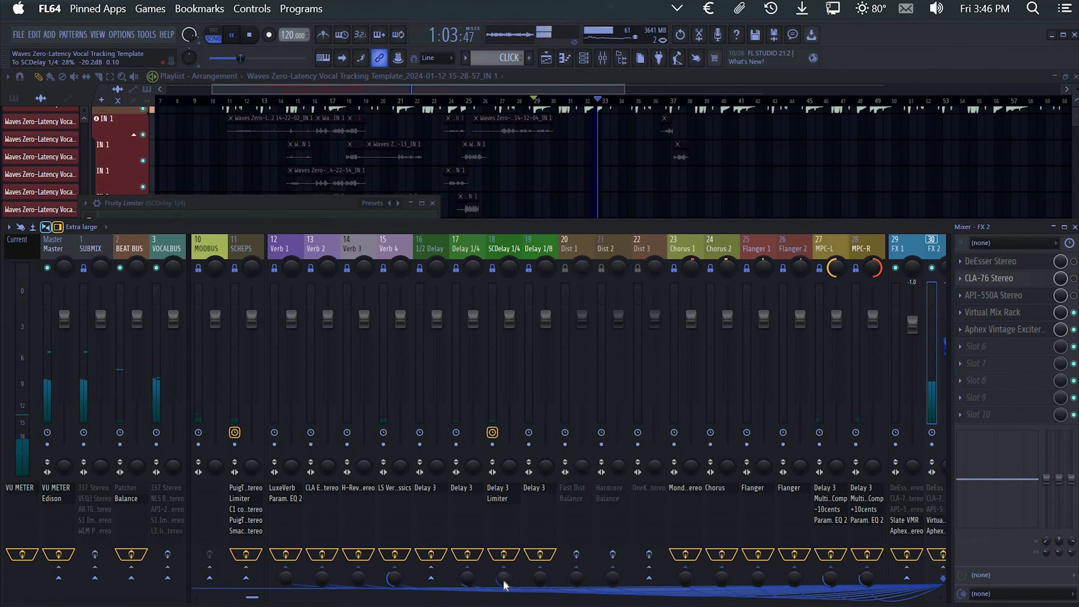
pyautogui.moveTo(504, 583); pyautogui.dragTo(503, 580)
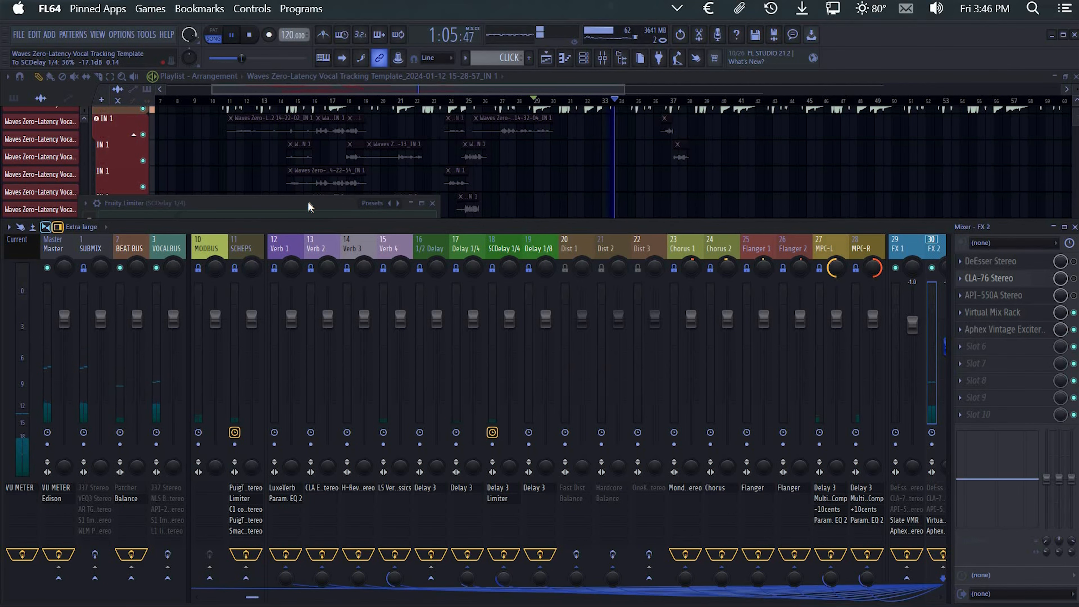
pyautogui.click(426, 210)
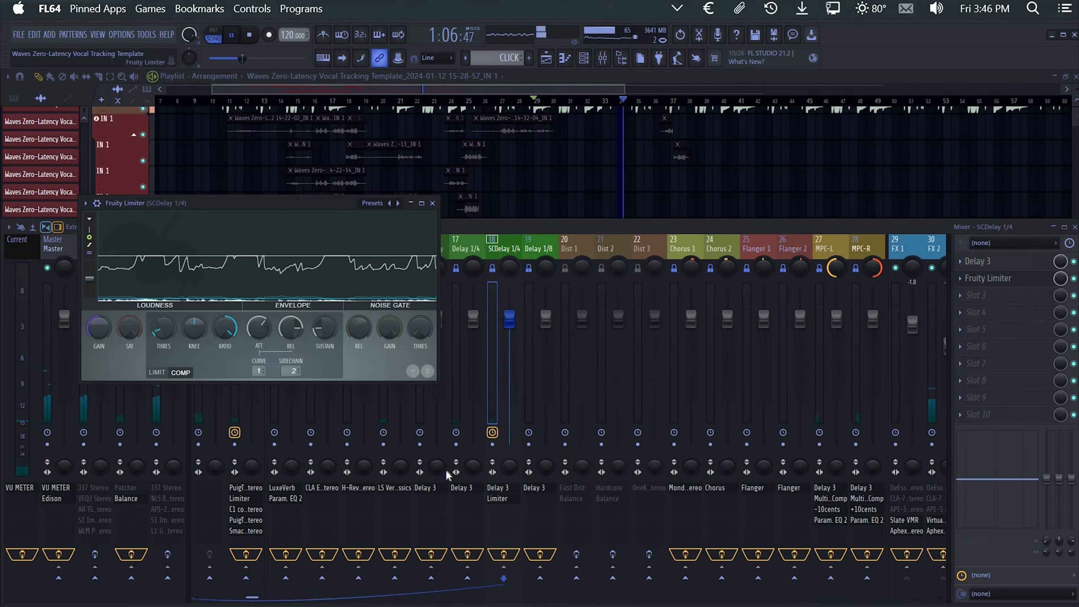
pyautogui.click(937, 250)
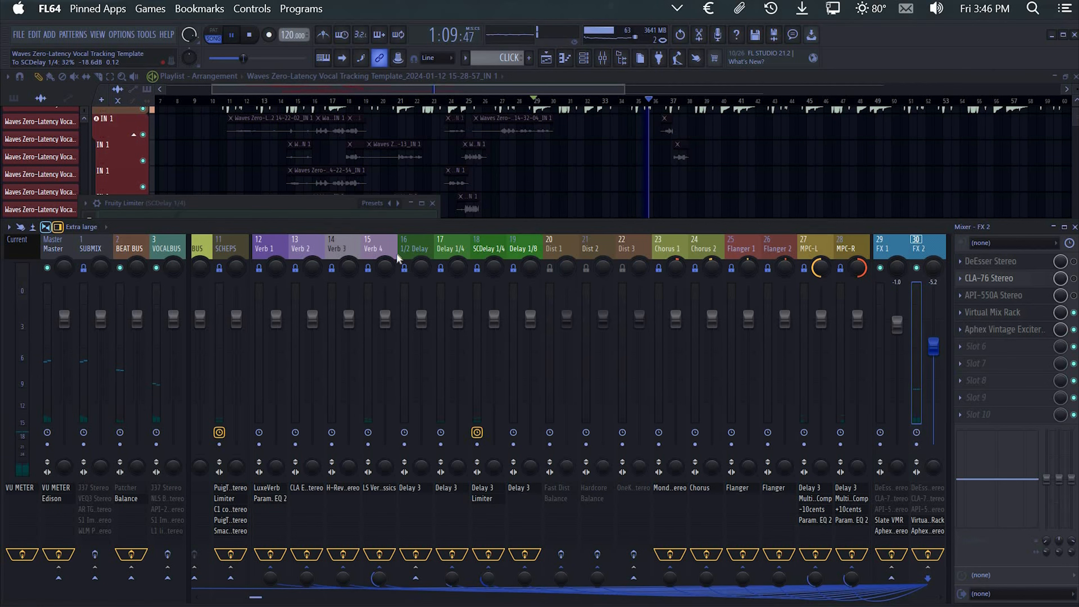
# Adjust the SCDelay 1/4 limiter's compression threshold to about -29.7 dB and set FX 2's send to SCDelay 1/4 to 28%
pyautogui.click(191, 207)
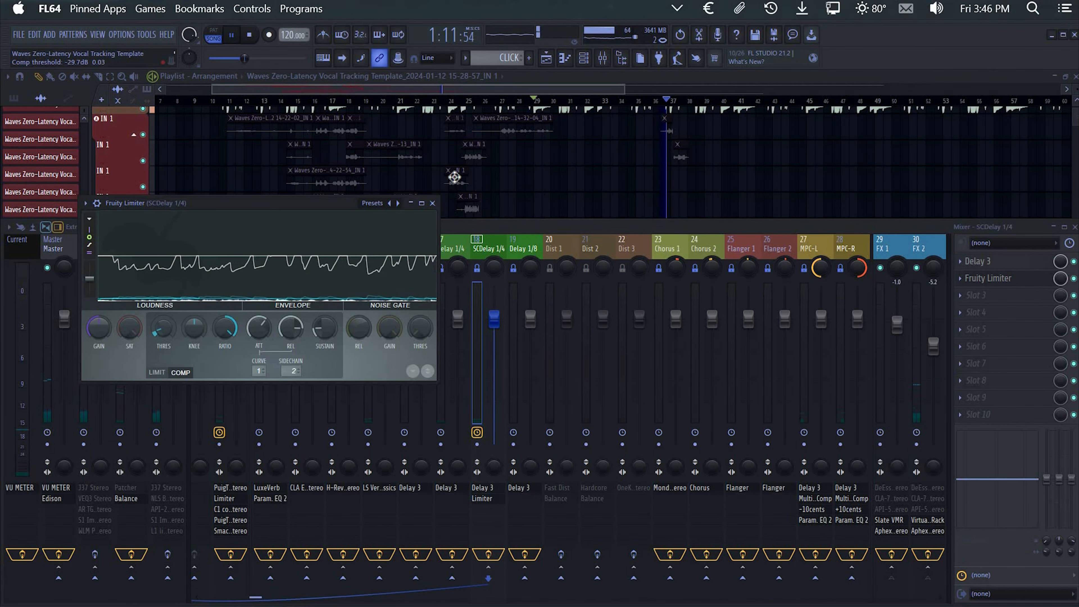
pyautogui.click(917, 243)
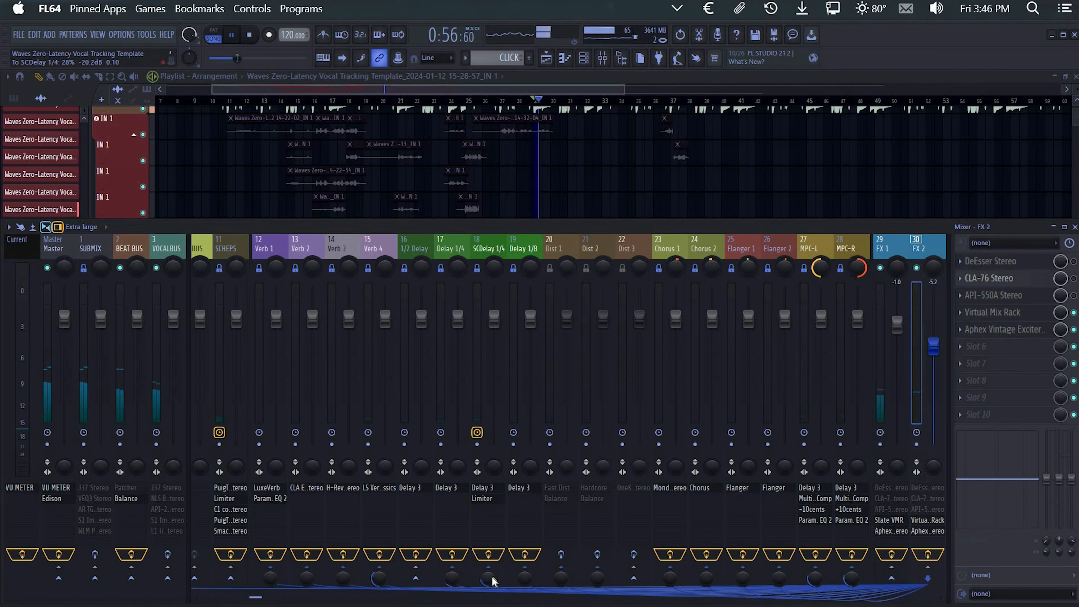
pyautogui.click(485, 500)
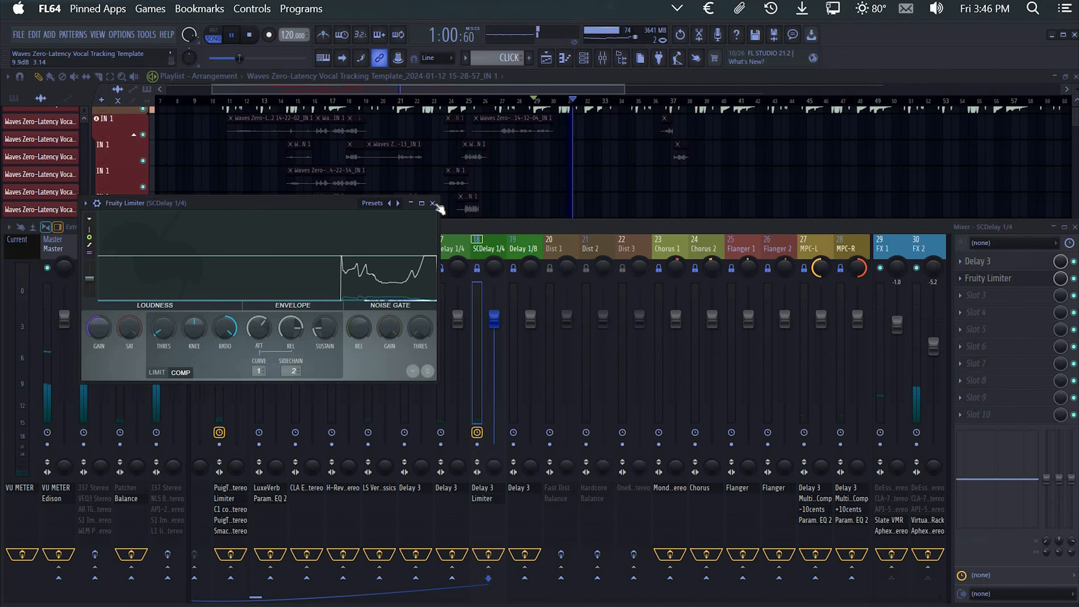
pyautogui.press('Escape')
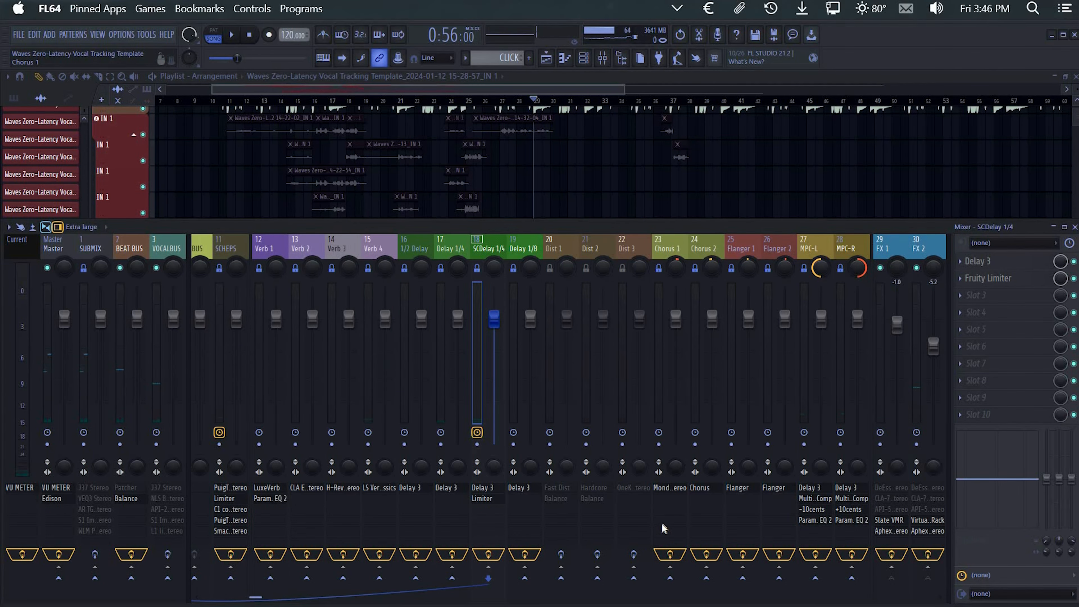
# Replay the section from bar 29 and check the levels across the mixer's bus, send and vocal tracks
pyautogui.scroll(-3, 661, 521)
pyautogui.scroll(5, 661, 521)
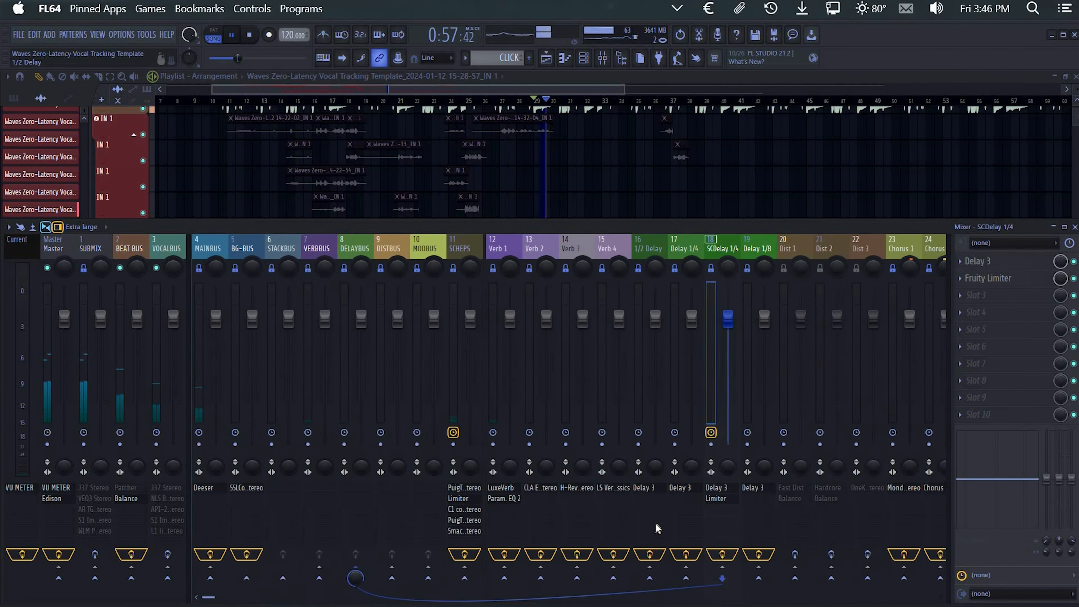
pyautogui.scroll(-5, 656, 521)
pyautogui.scroll(7, 655, 521)
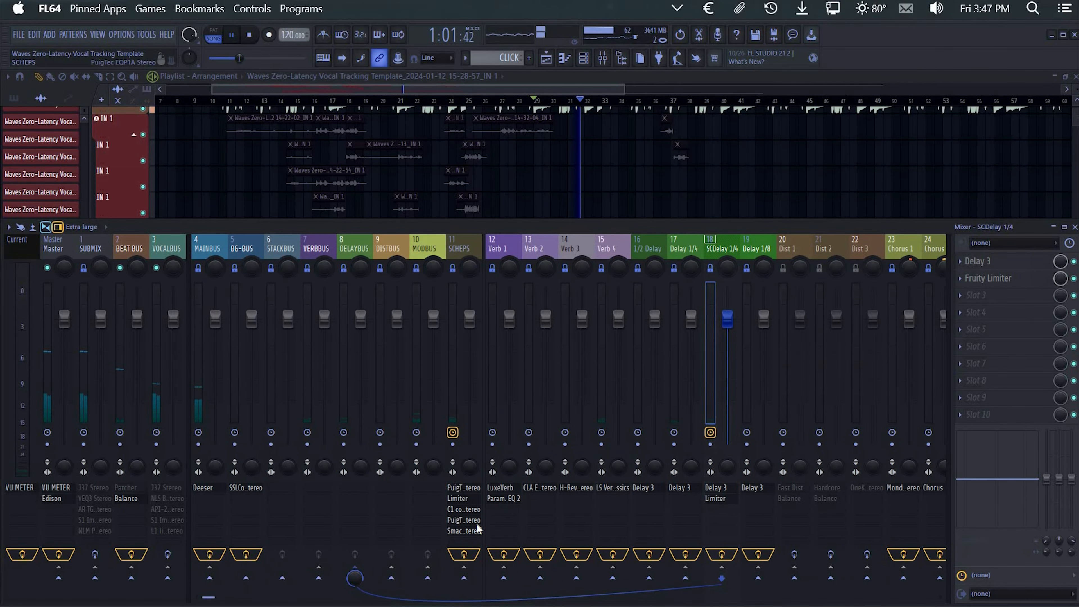
pyautogui.press('space')
pyautogui.scroll(-9, 528, 410)
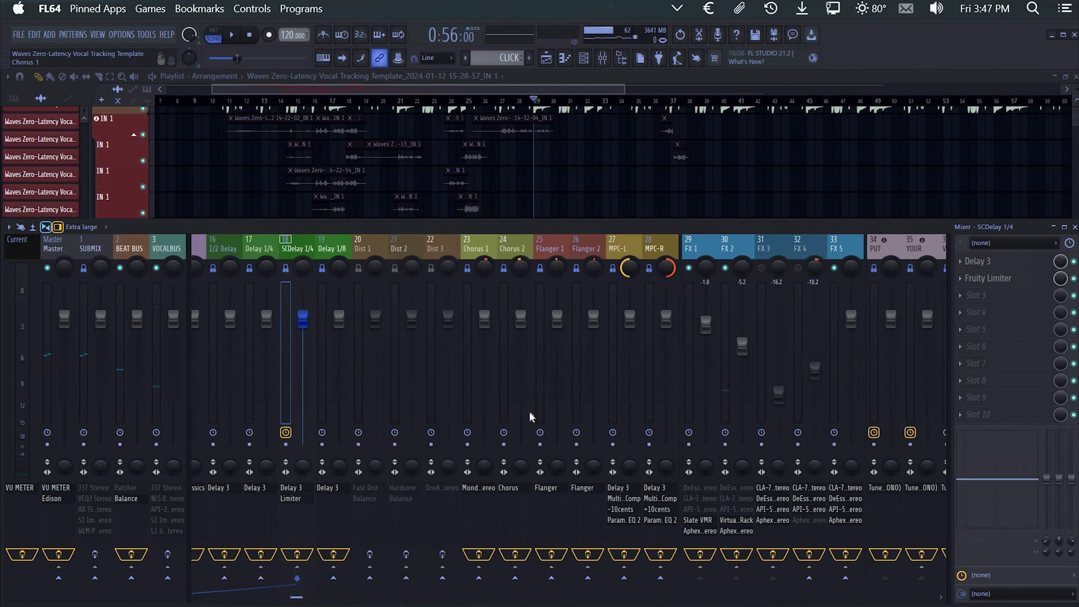
pyautogui.press('space')
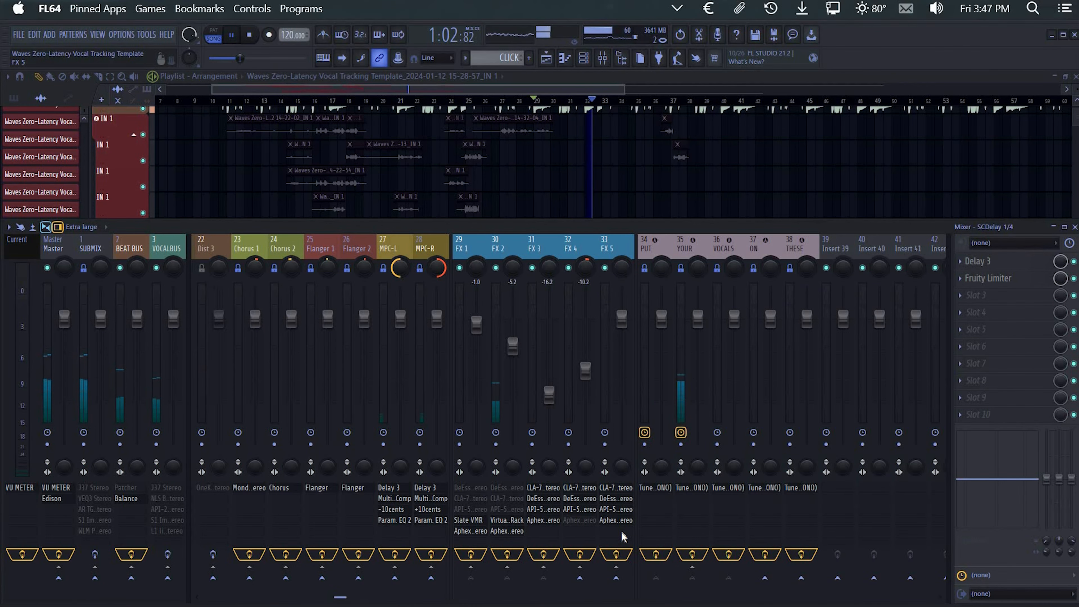
# Play from bar 16 and lower the FX 4 fader to about -13.9 dB and the FX 3 fader to about -17.7 dB
pyautogui.press('F9')
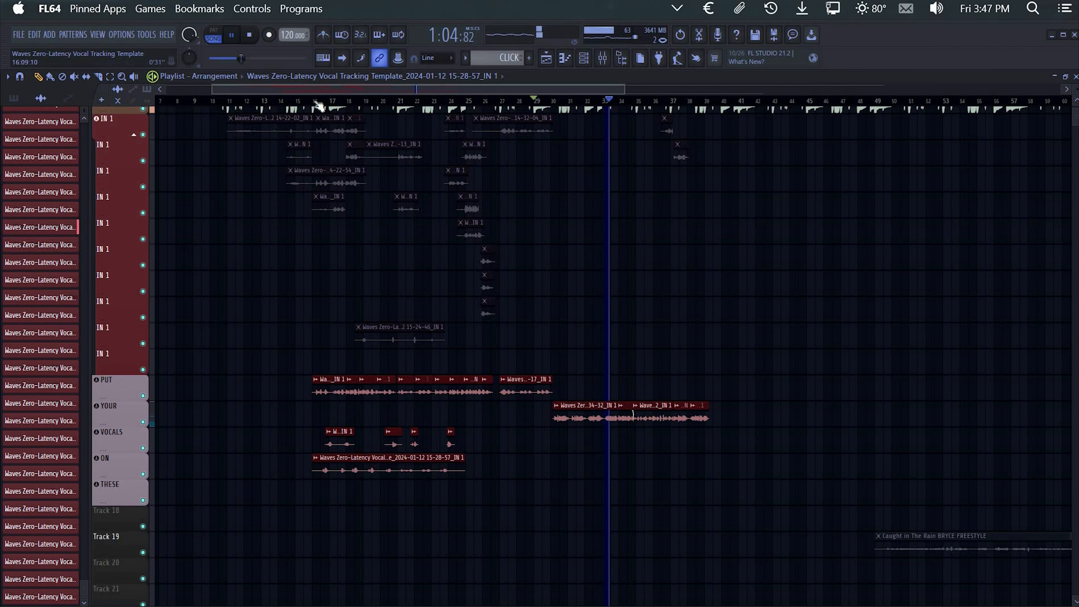
pyautogui.click(314, 100)
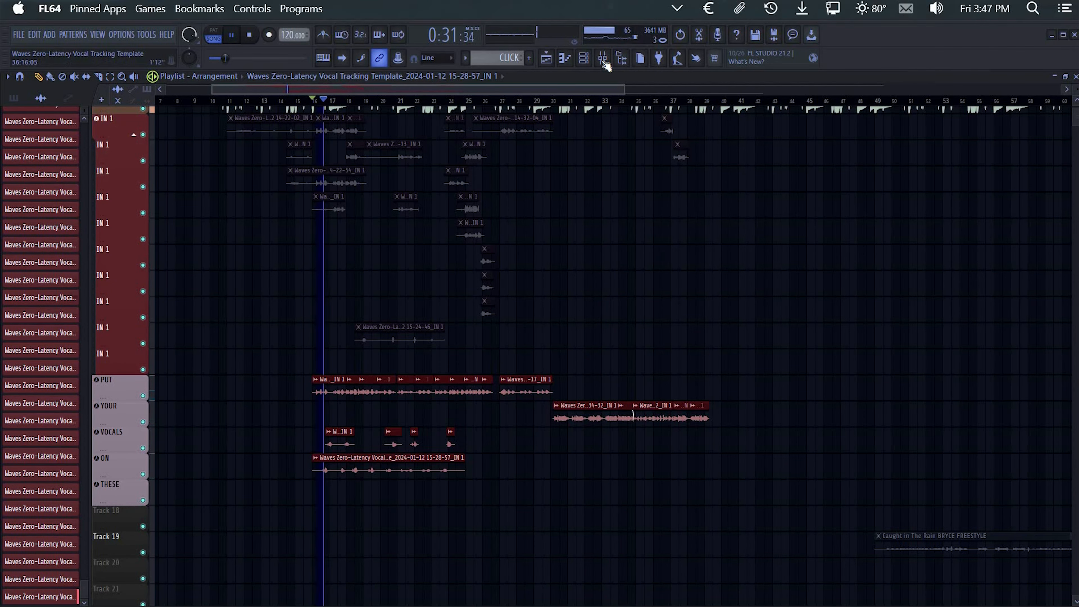
pyautogui.click(602, 58)
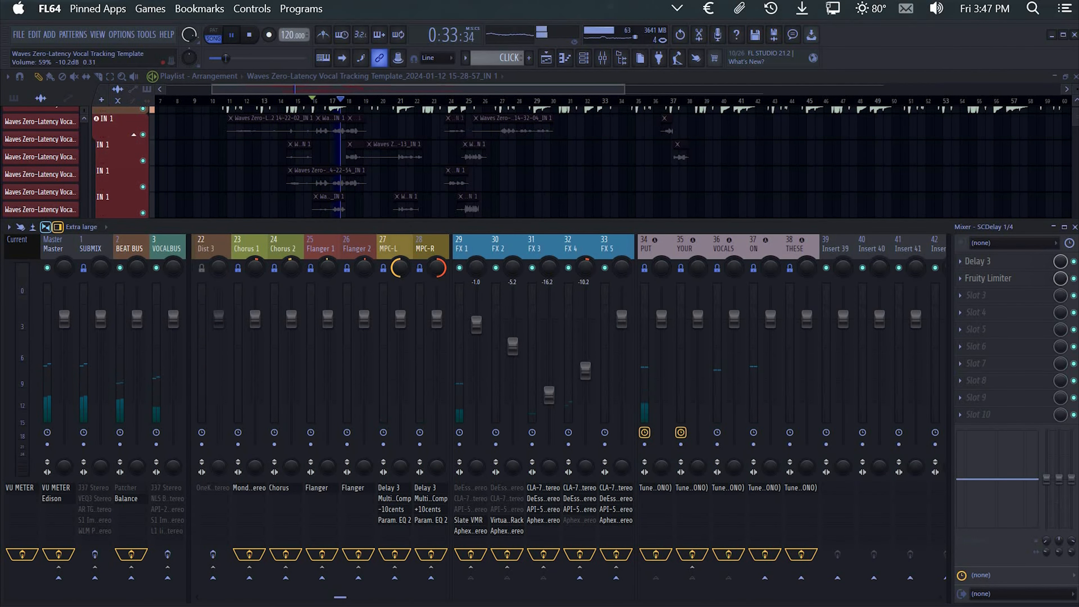
pyautogui.moveTo(586, 374); pyautogui.dragTo(589, 392)
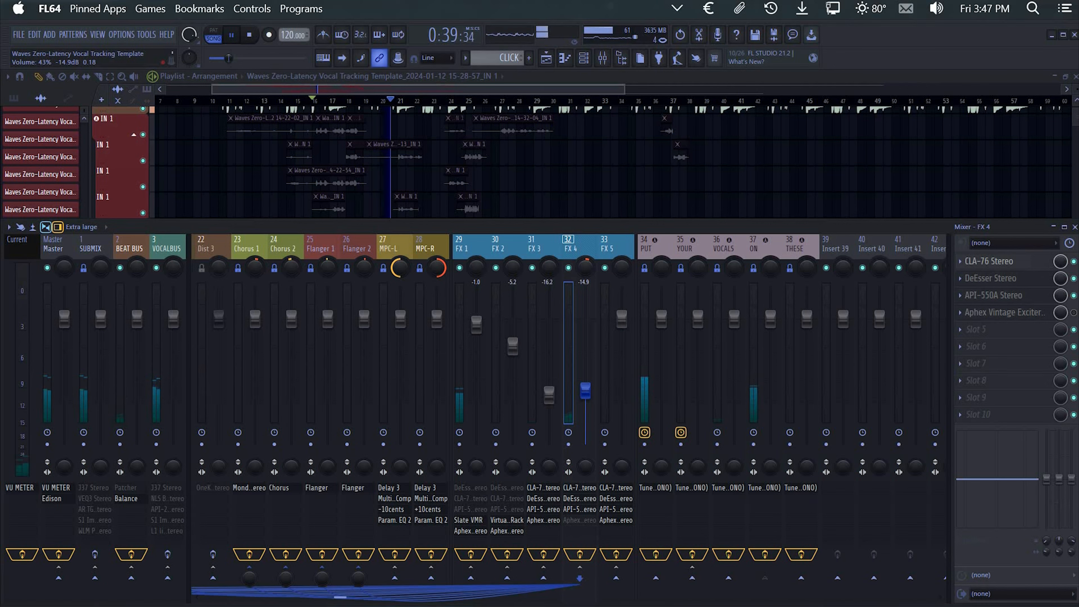
pyautogui.moveTo(586, 391); pyautogui.dragTo(549, 399)
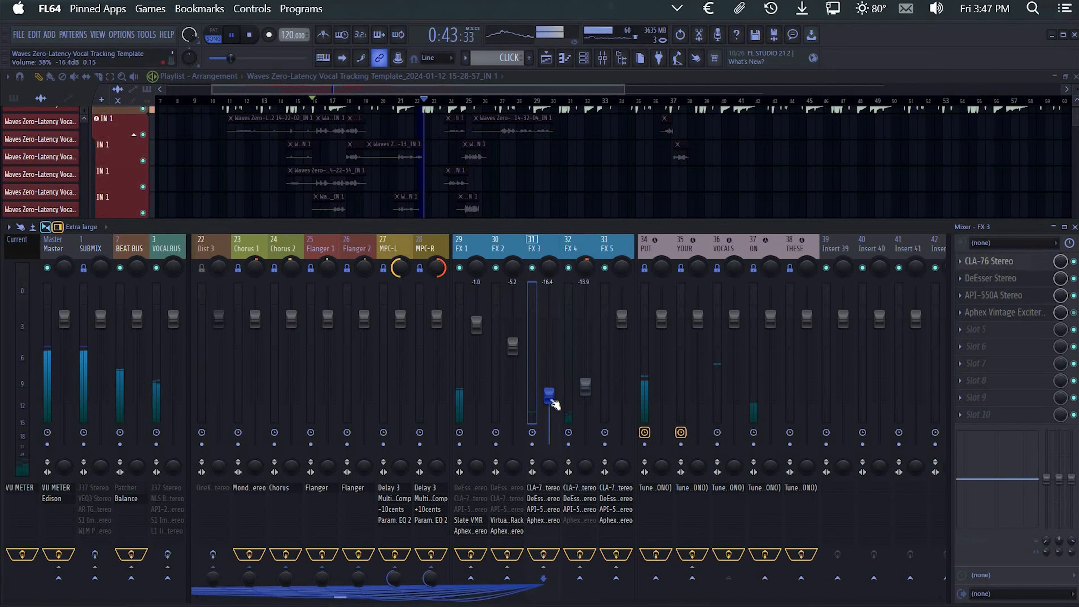
# Compare the API-550A equalizers on FX 3 and FX 4 side by side and set FX 3's high gain to -2 dB
pyautogui.press('space')
pyautogui.press('space')
pyautogui.click(572, 510)
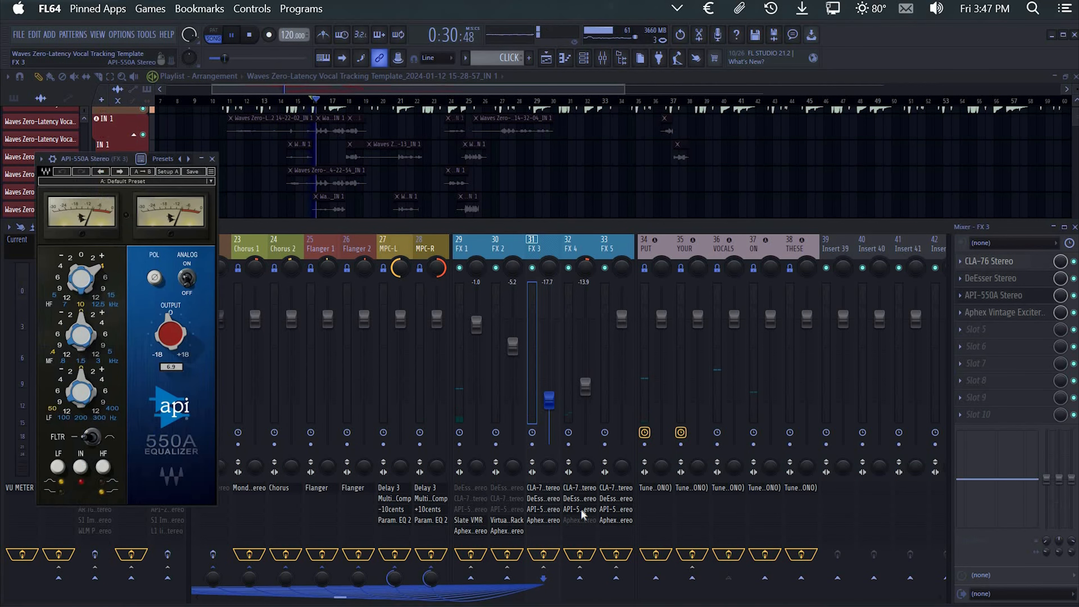
pyautogui.moveTo(106, 159); pyautogui.dragTo(314, 155)
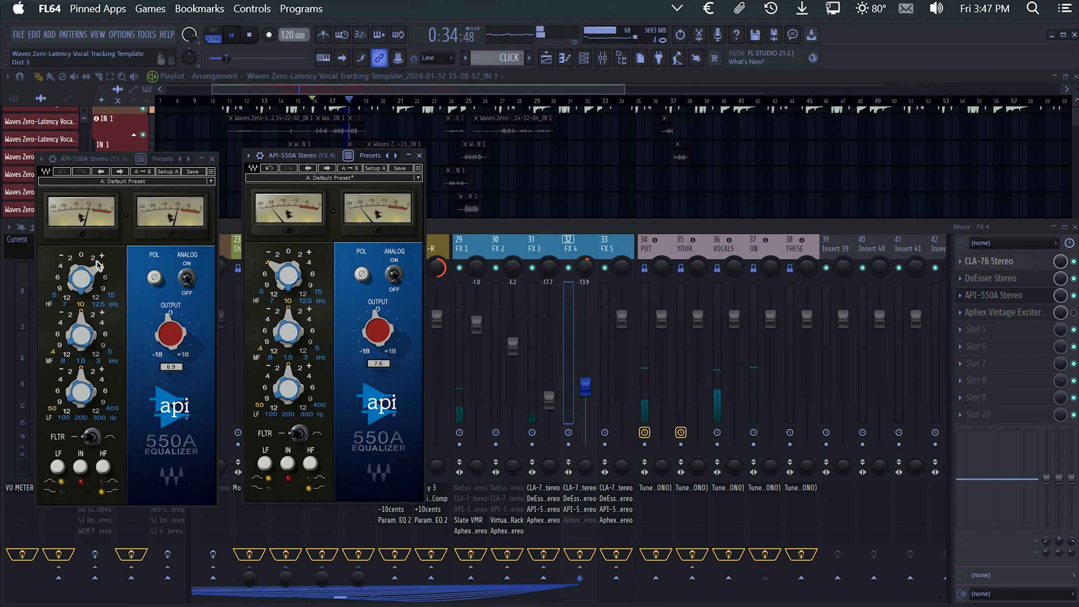
pyautogui.click(91, 268)
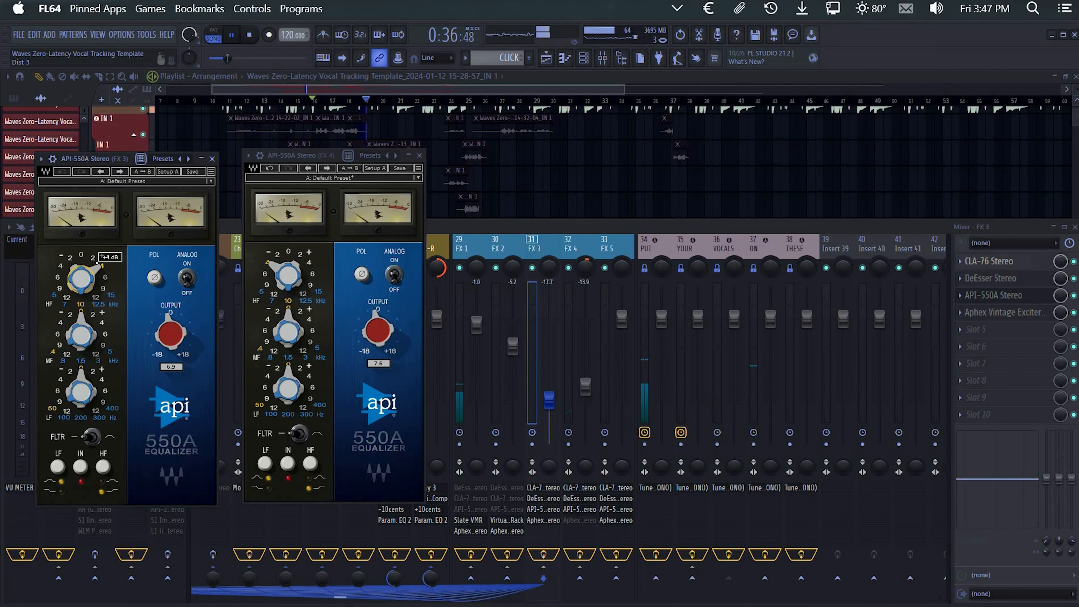
pyautogui.scroll(-5, 97, 264)
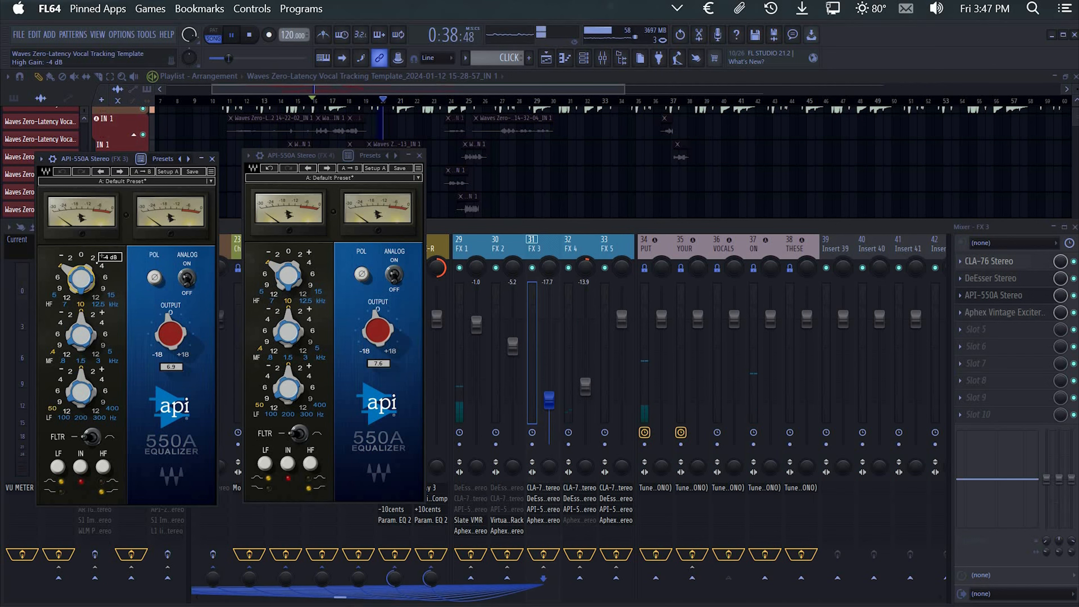
pyautogui.scroll(1, 94, 272)
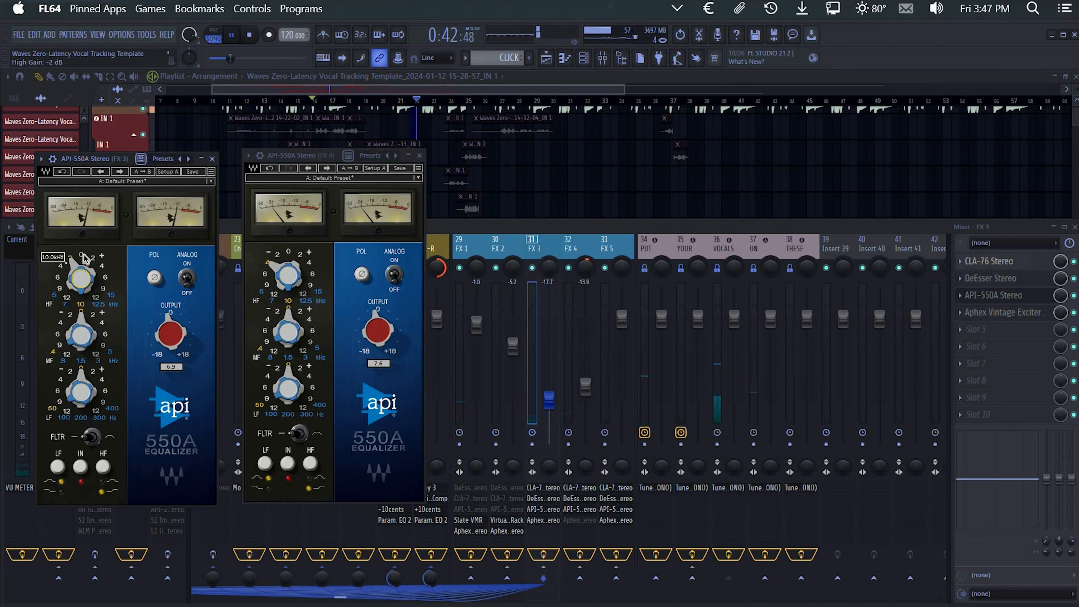
# Raise the FX 3 fader to about -15.9 dB and close the FX 3 and FX 4 equalizers
pyautogui.click(212, 158)
pyautogui.click(420, 156)
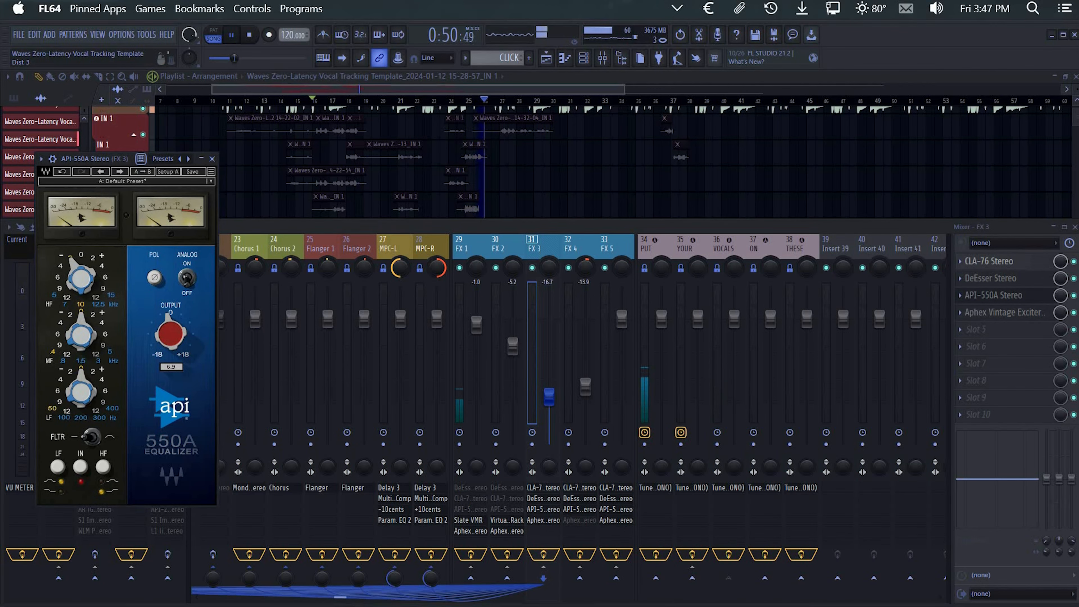
pyautogui.moveTo(69, 271); pyautogui.dragTo(68, 284)
pyautogui.moveTo(553, 398); pyautogui.dragTo(553, 395)
pyautogui.click(213, 159)
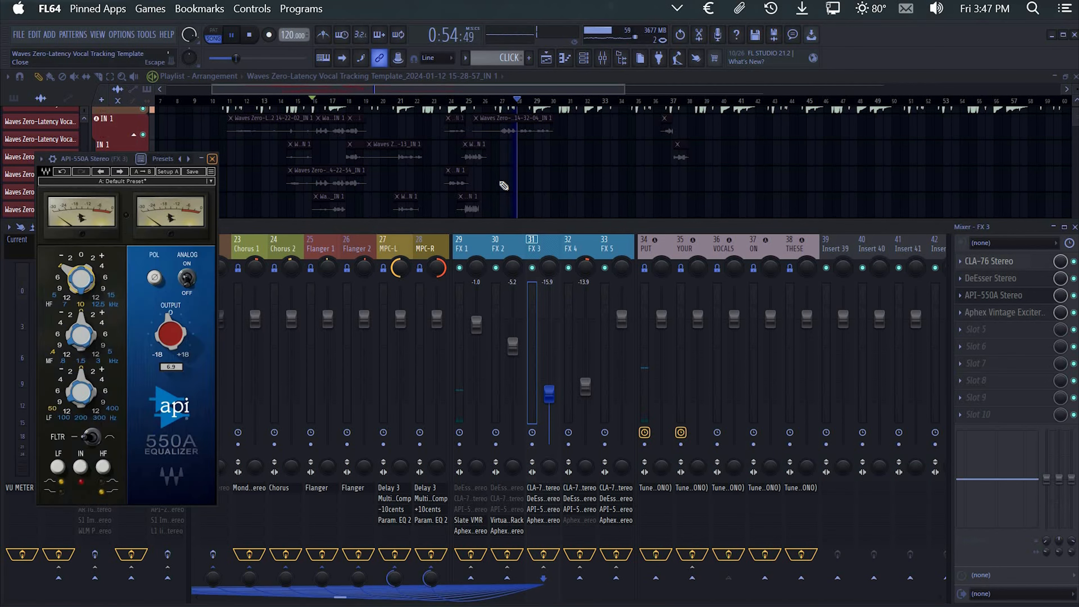
# Replay the vocals from bar 16 and examine the levels and plugins across the mixer's bus, send and FX tracks
pyautogui.press('space')
pyautogui.press('space')
pyautogui.click(224, 224)
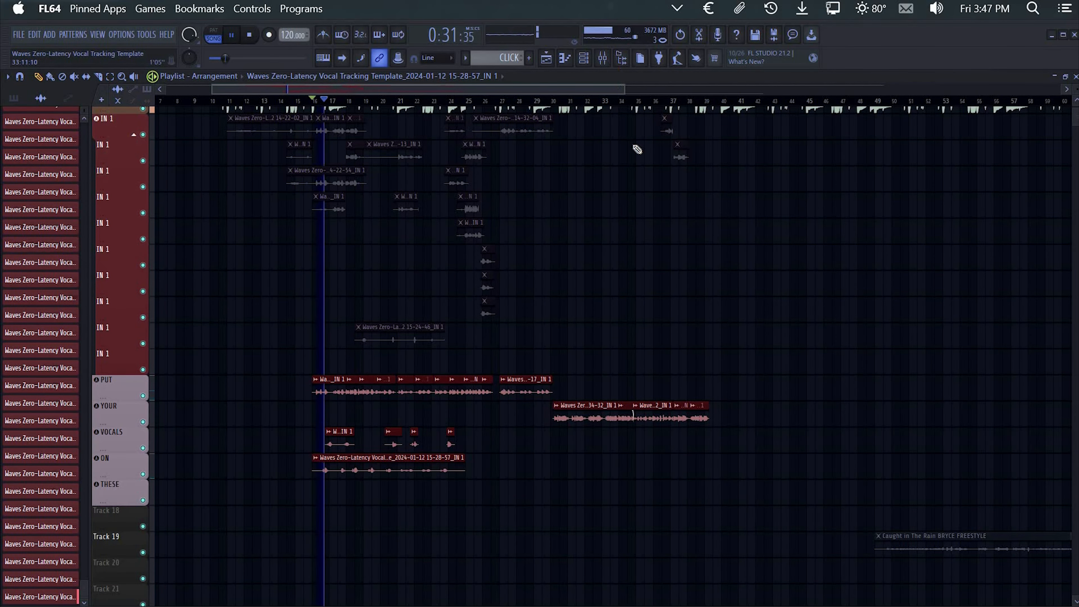
pyautogui.press('F9')
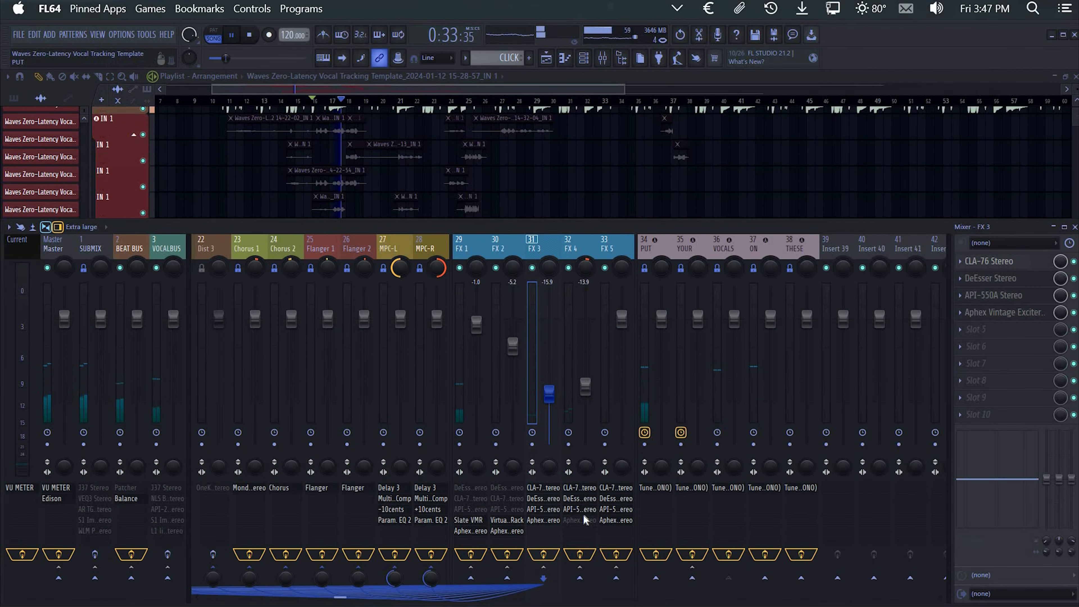
pyautogui.hscroll(-3, 583, 511)
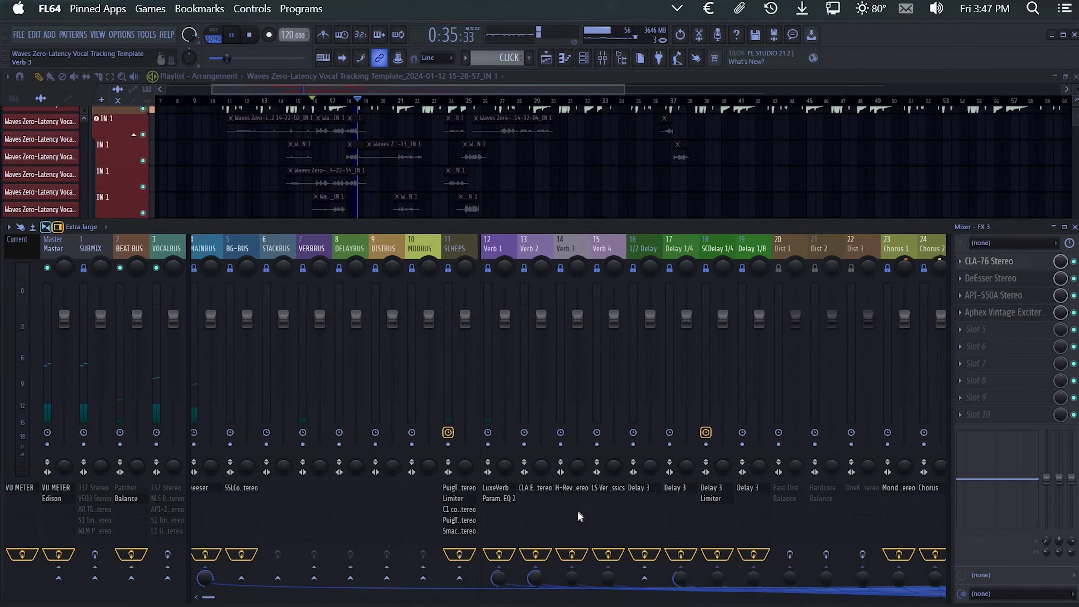
pyautogui.hscroll(-15, 570, 506)
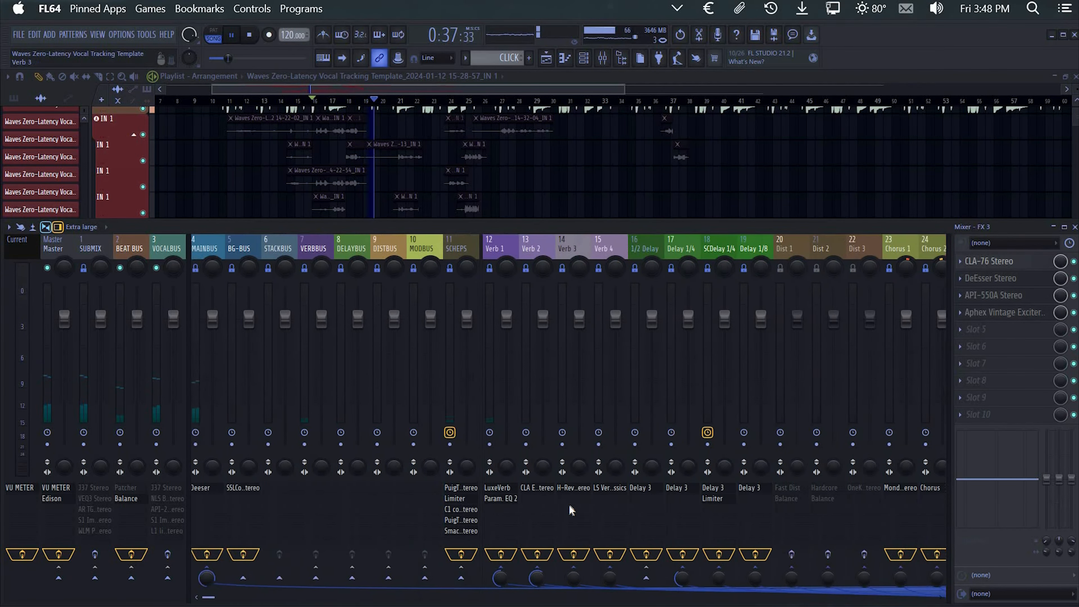
pyautogui.hscroll(15, 568, 503)
pyautogui.hscroll(3, 566, 500)
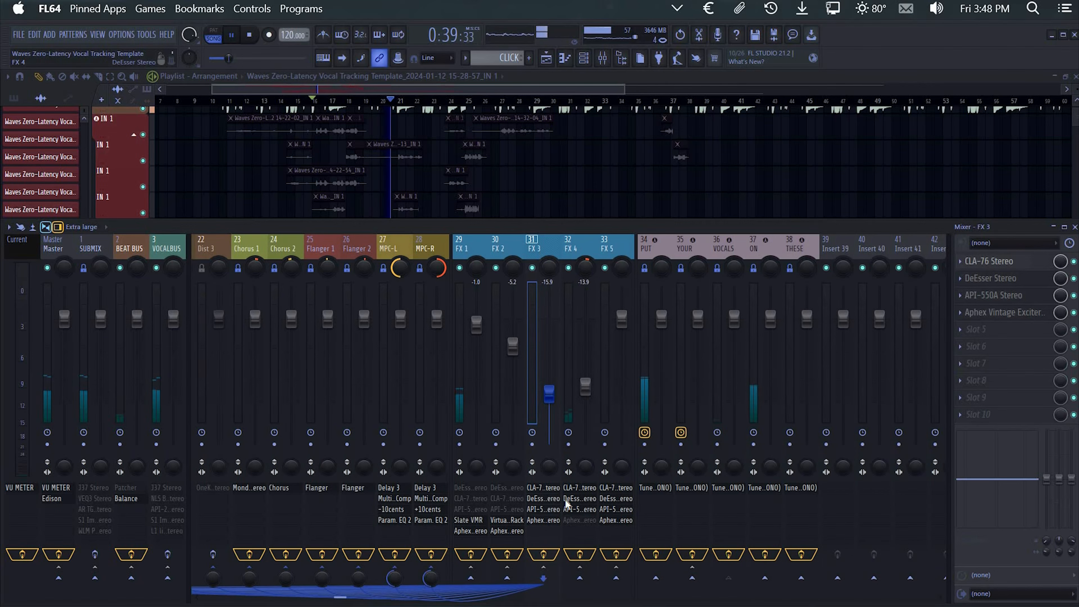
pyautogui.press('space')
pyautogui.hscroll(-18, 585, 514)
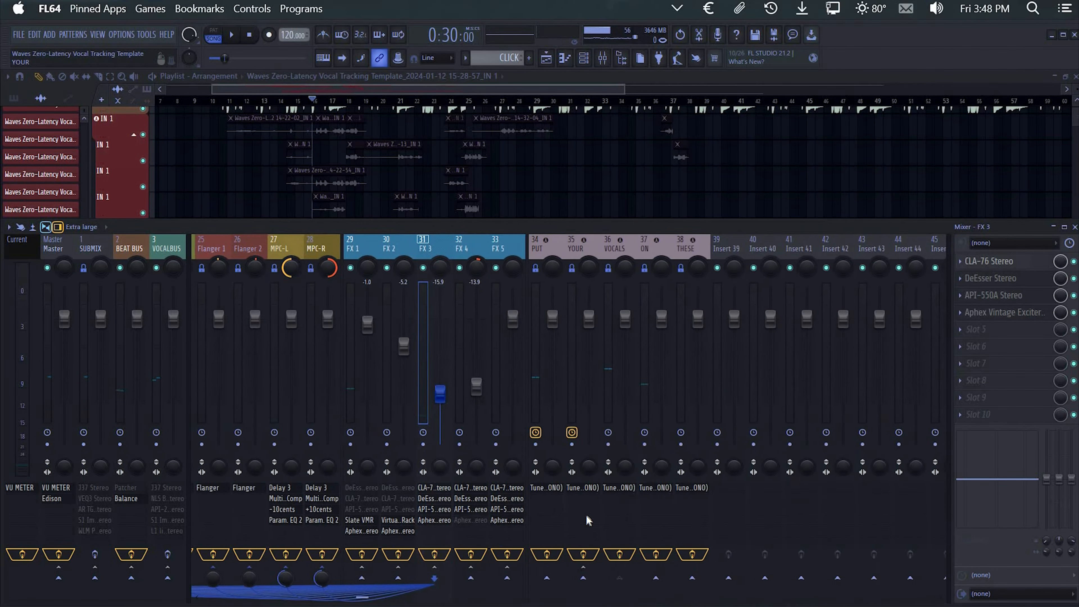
pyautogui.hscroll(17, 587, 518)
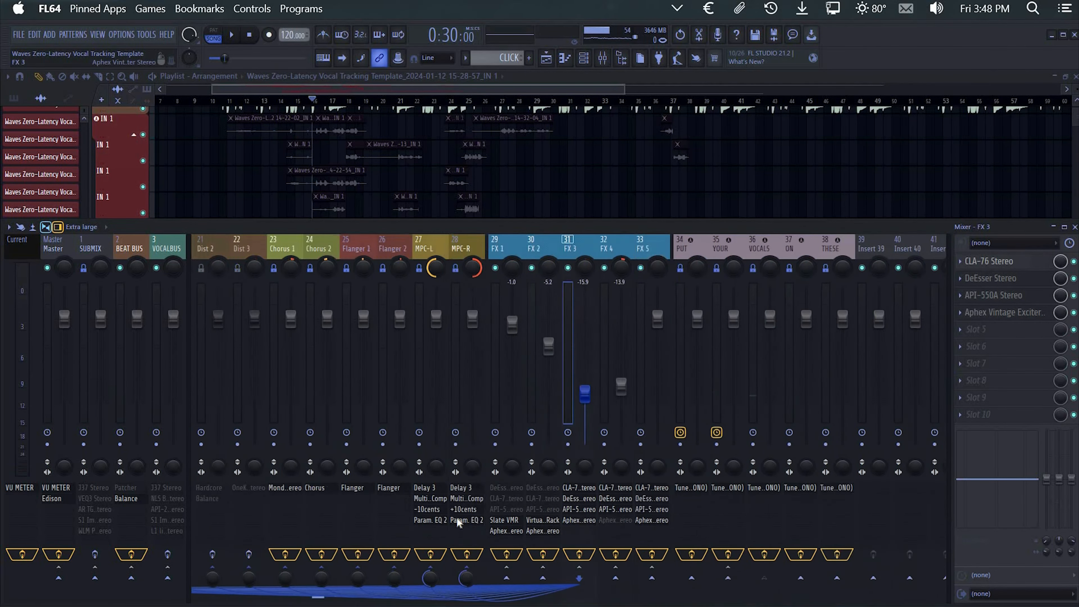
# Examine how the FX 3 and FX 4 tracks route to the buses and sends, including the SSLComp on BG-BUS
pyautogui.hscroll(-17, 456, 517)
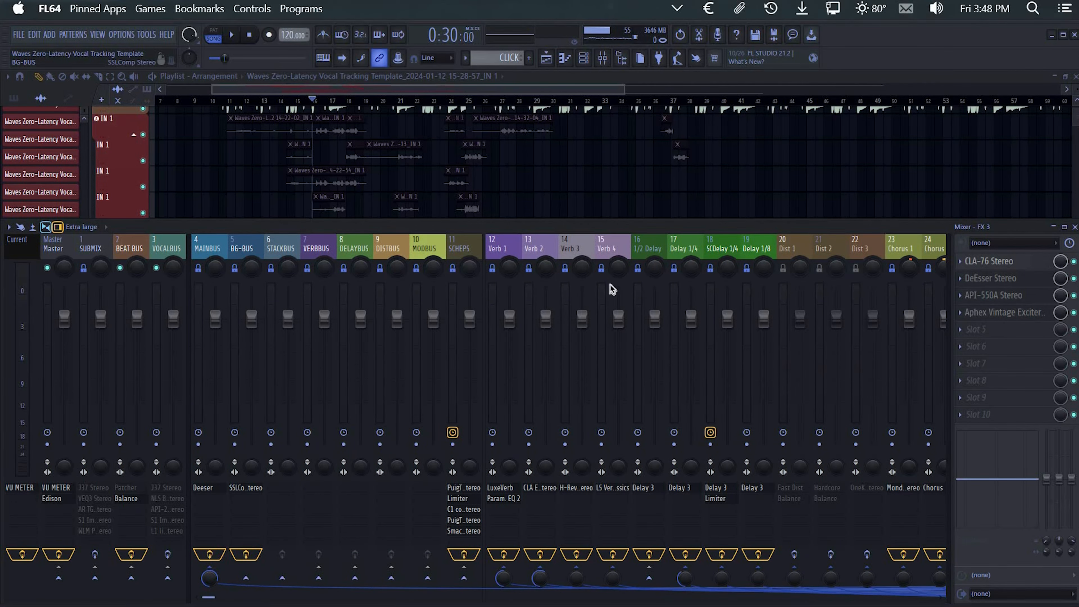
pyautogui.moveTo(582, 190); pyautogui.dragTo(590, 179)
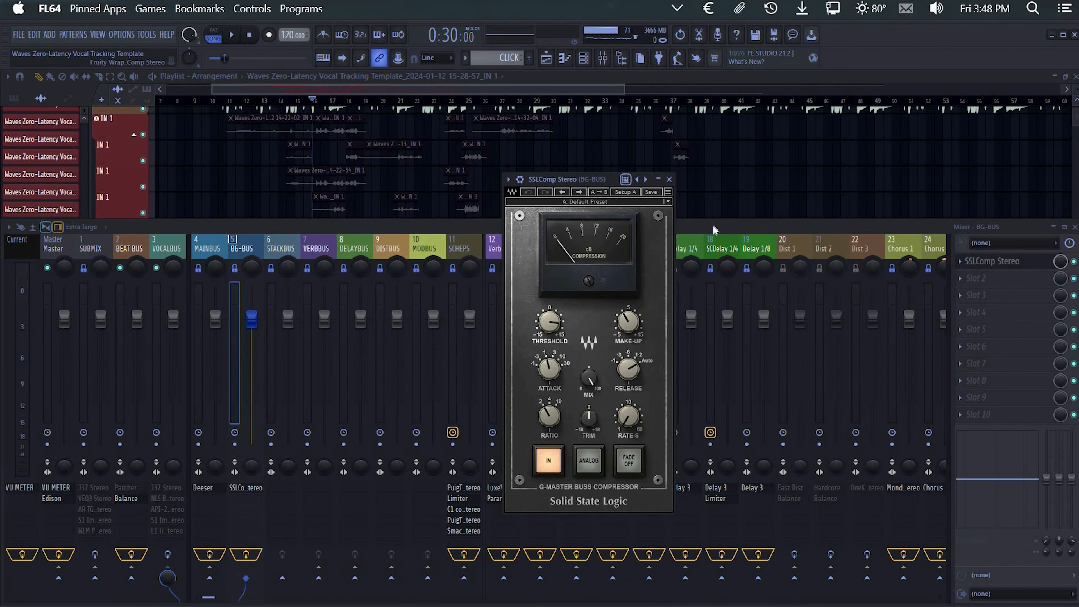
pyautogui.hscroll(15, 705, 243)
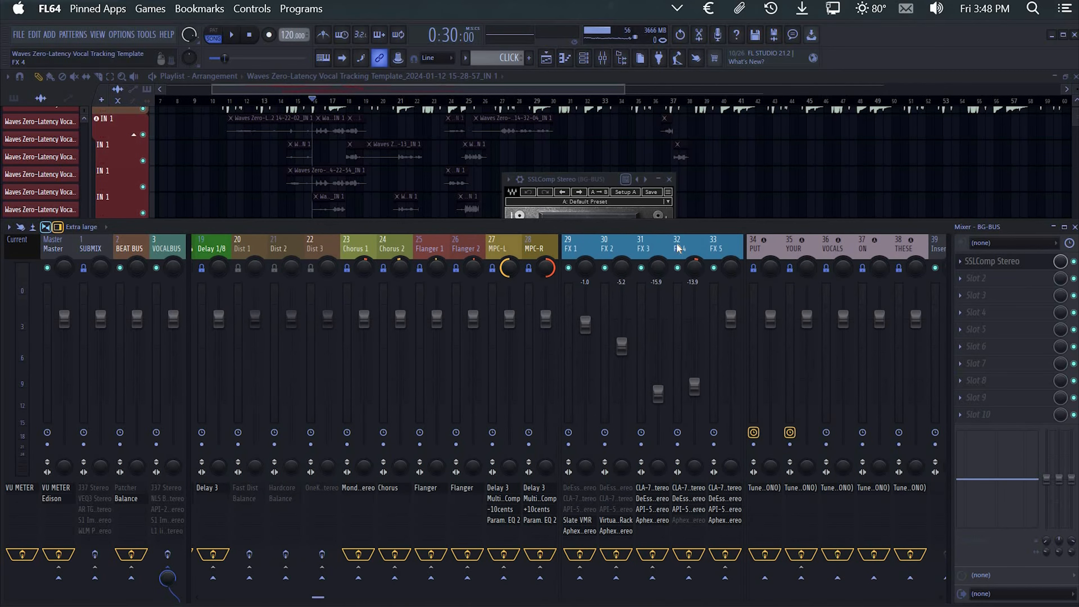
pyautogui.press('F5')
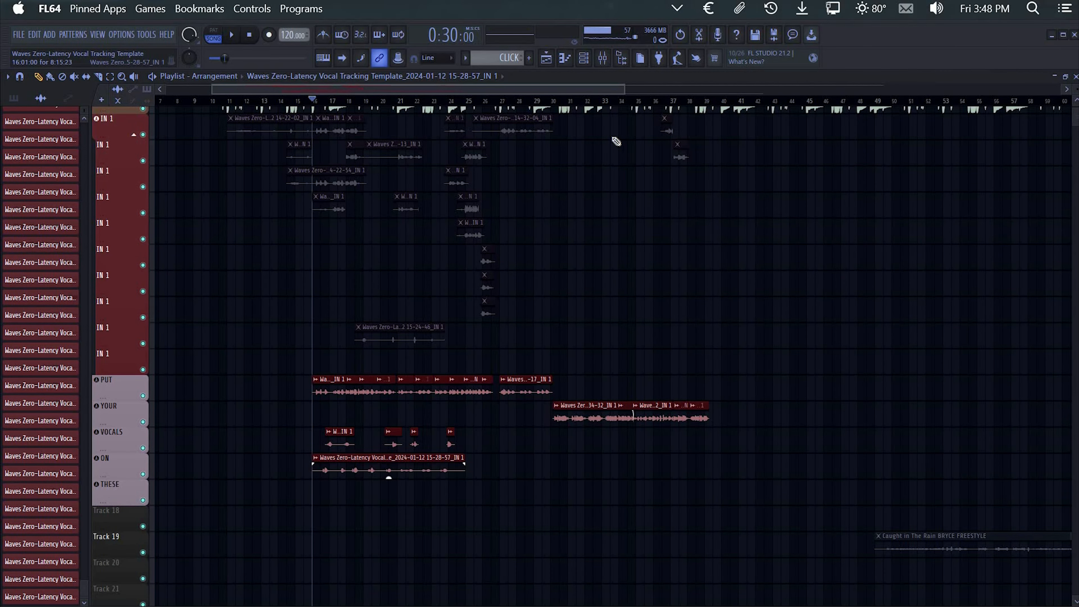
pyautogui.press('F9')
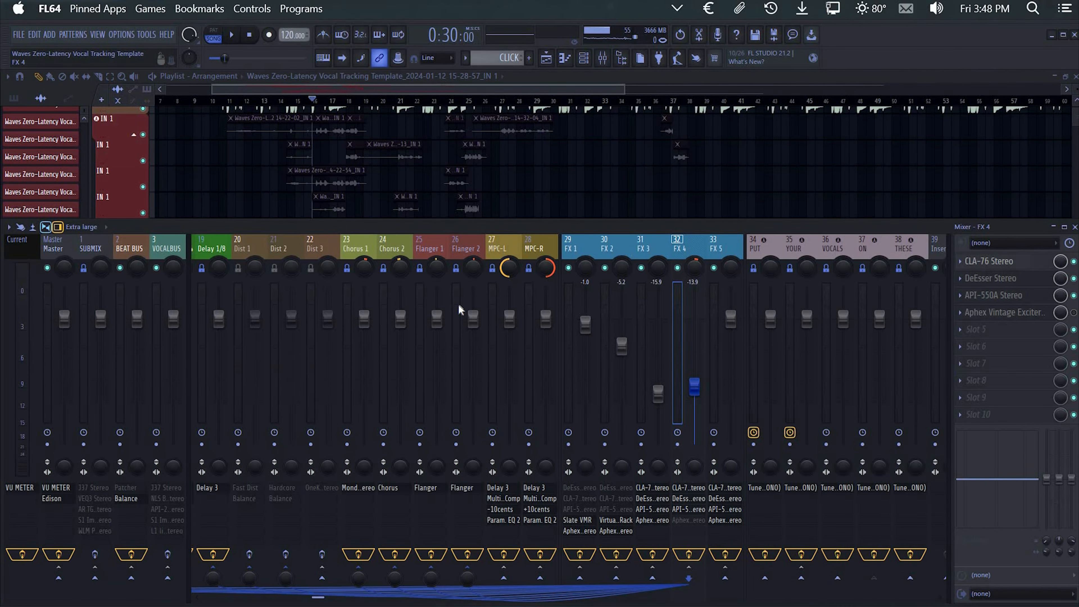
pyautogui.hscroll(-15, 252, 583)
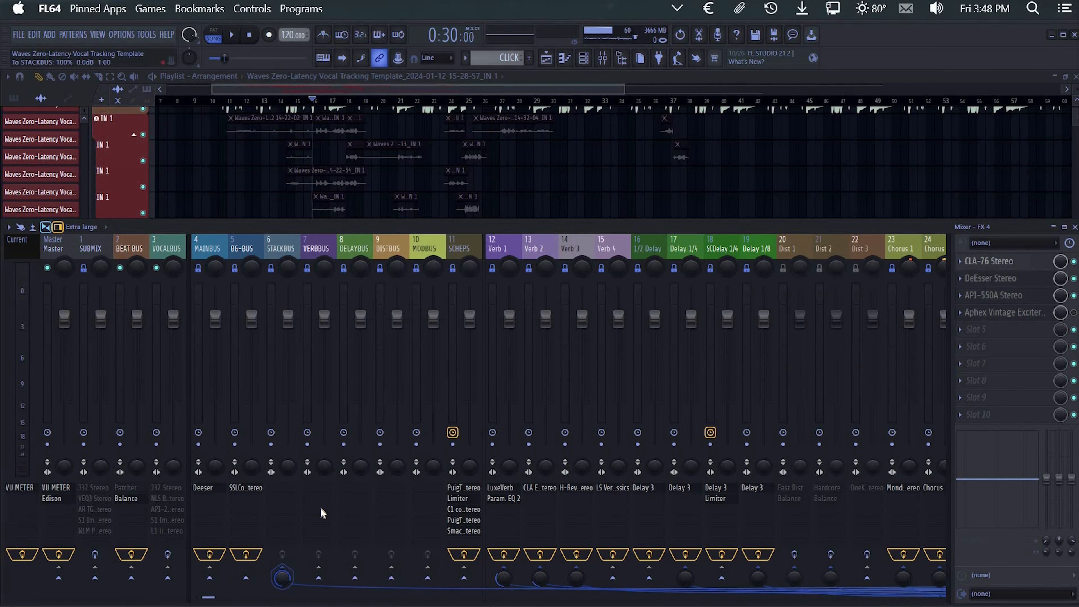
pyautogui.hscroll(18, 532, 252)
pyautogui.click(543, 246)
pyautogui.hscroll(-18, 216, 570)
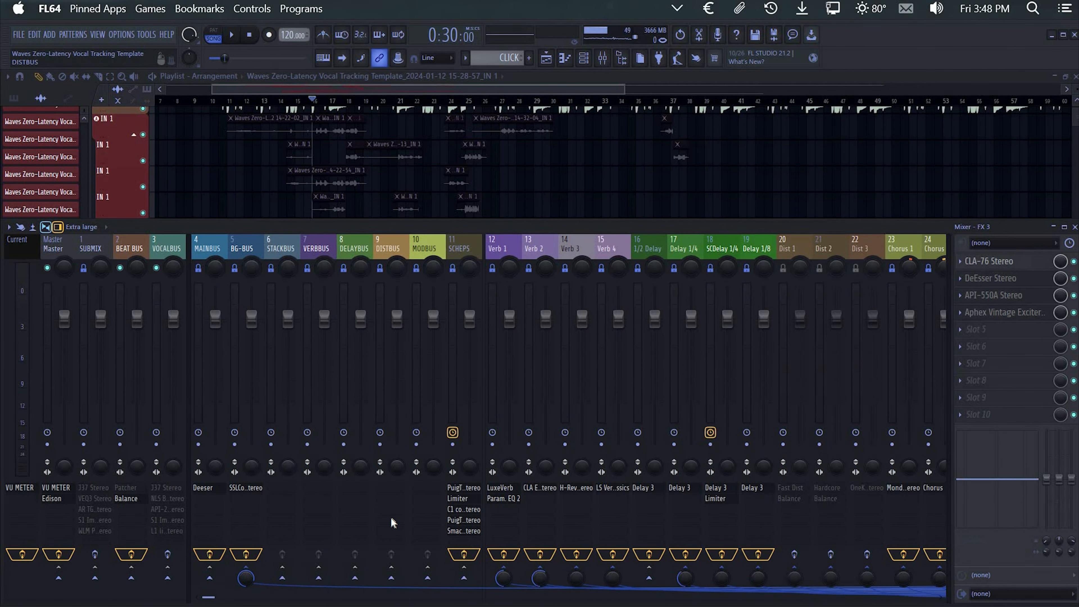
pyautogui.hscroll(18, 391, 522)
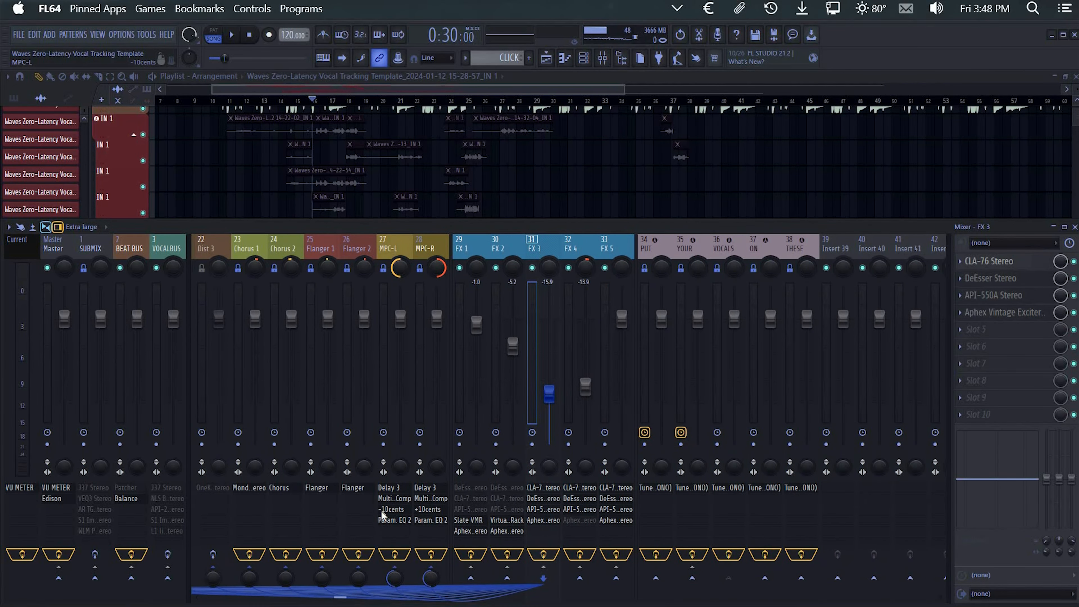
pyautogui.hscroll(-18, 249, 494)
# Play from bar 16 with BG-BUS's SSLComp compressor open to check its gain reduction, and close it
pyautogui.click(241, 491)
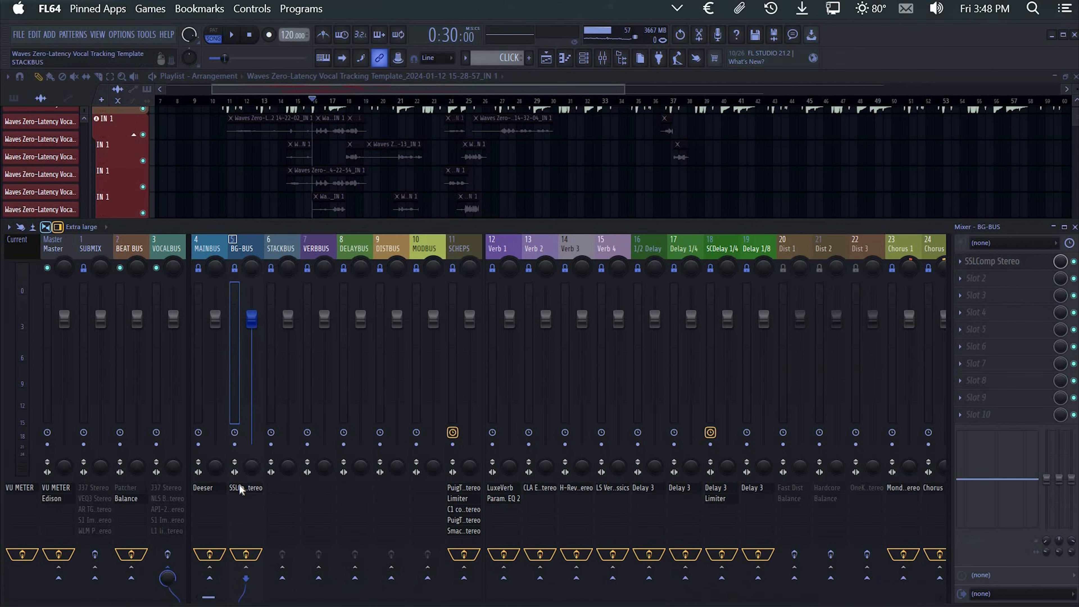
pyautogui.moveTo(568, 179); pyautogui.dragTo(789, 139)
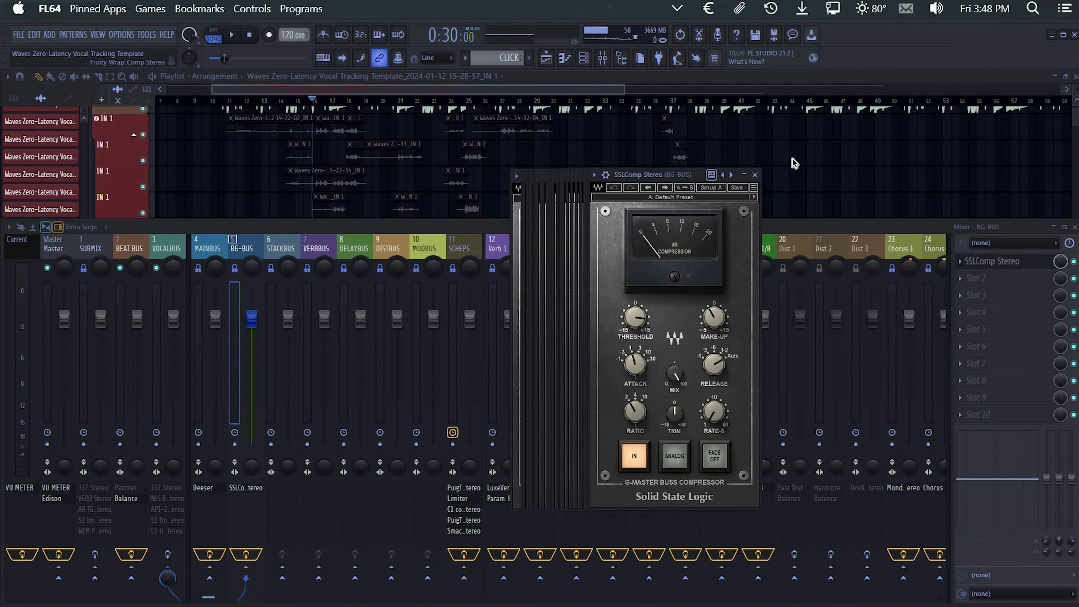
pyautogui.press('space')
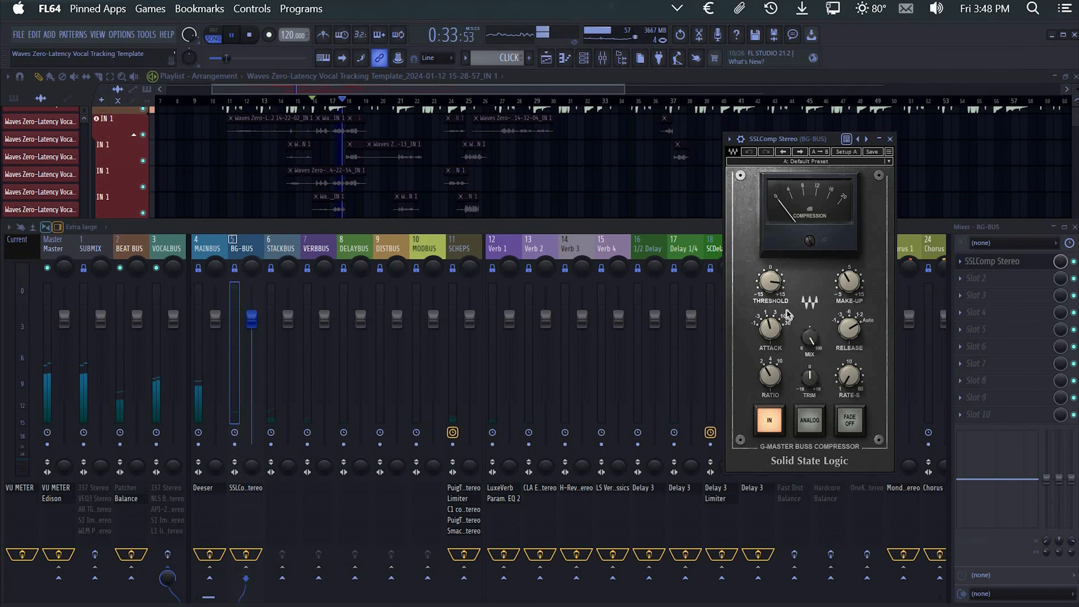
pyautogui.press('Escape')
pyautogui.press('space')
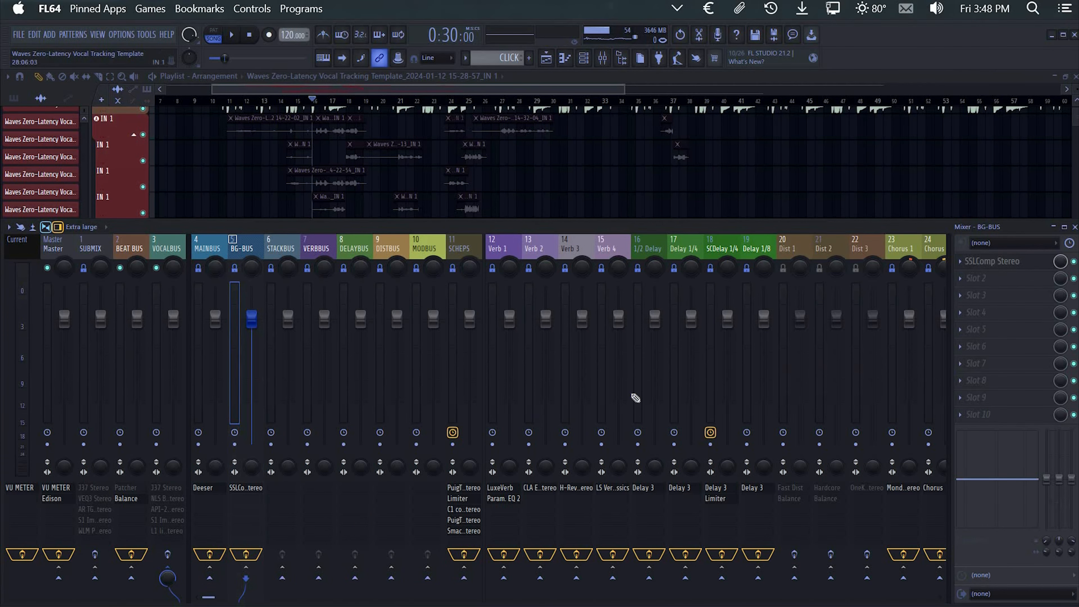
# Collapse the IN 1 take lanes in the playlist so the comped vocal tracks sit directly beneath
pyautogui.press('F9')
pyautogui.click(134, 135)
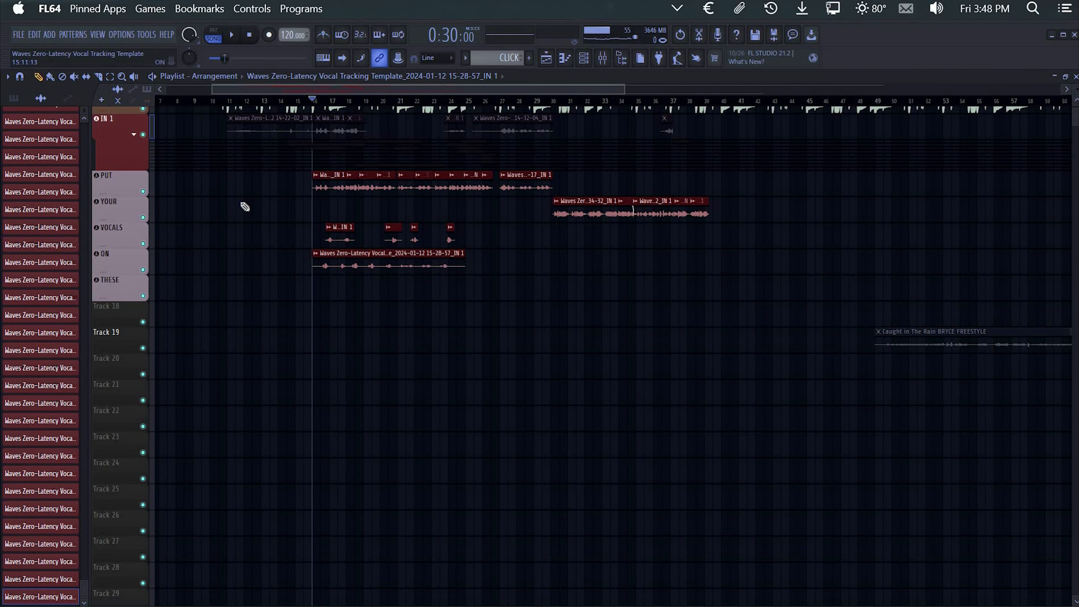
pyautogui.scroll(-2, 245, 207)
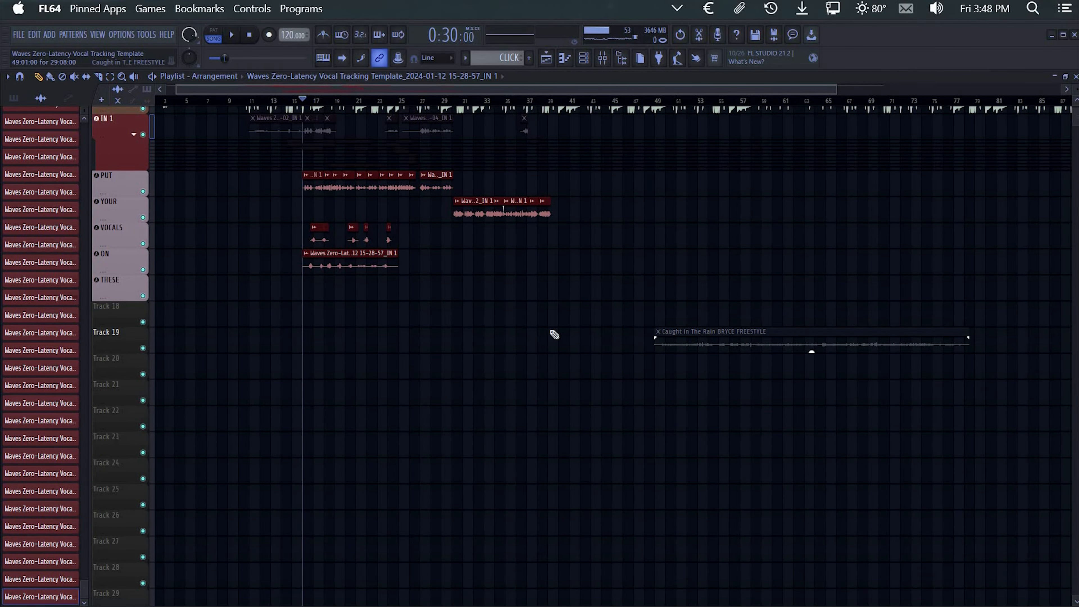
pyautogui.scroll(3, 720, 330)
pyautogui.scroll(-1, 402, 320)
pyautogui.scroll(-2, 358, 278)
pyautogui.scroll(1, 358, 278)
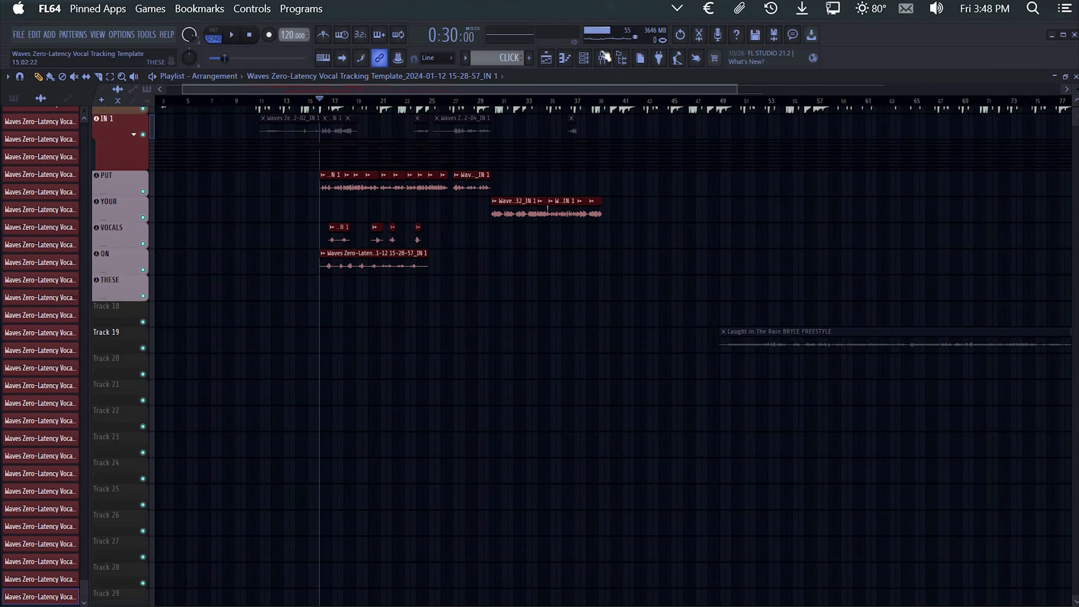
# Enable the effects chain on VOCALBUS in the mixer and check its S1 Imager
pyautogui.click(604, 57)
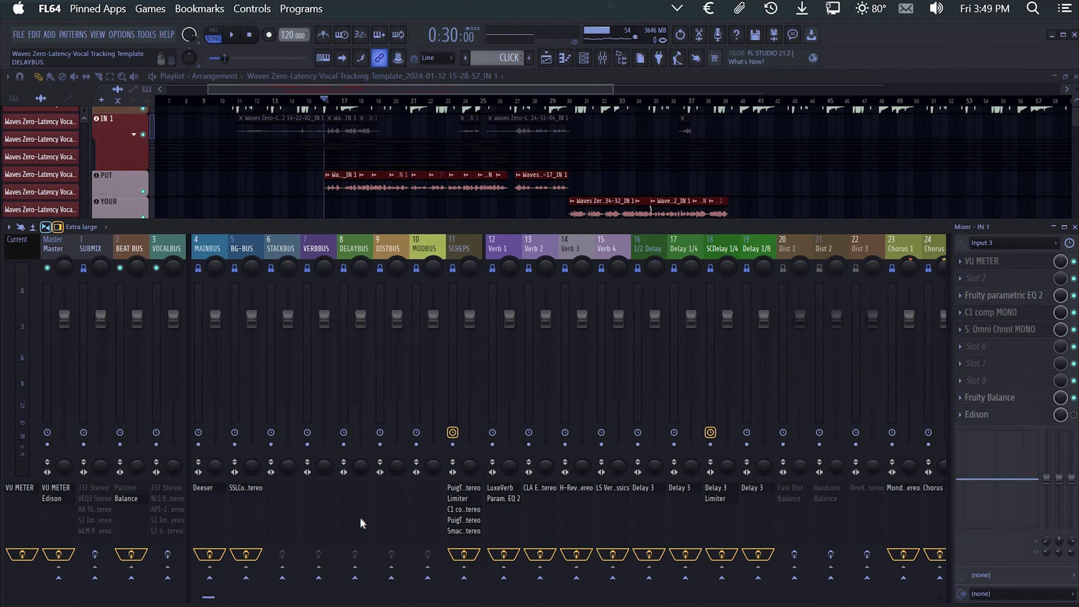
pyautogui.click(168, 554)
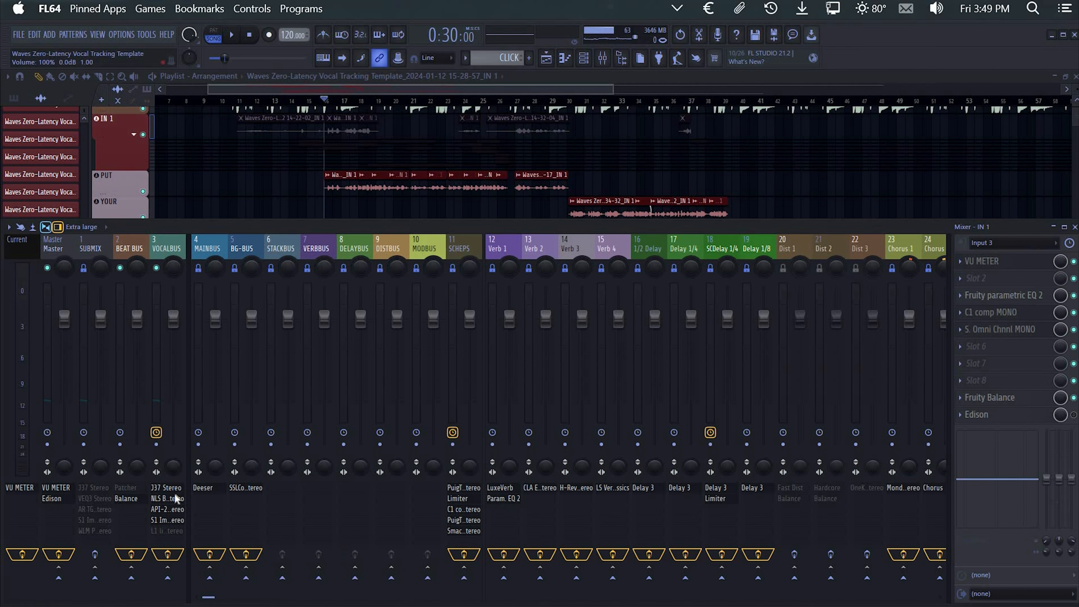
pyautogui.click(172, 519)
pyautogui.click(392, 206)
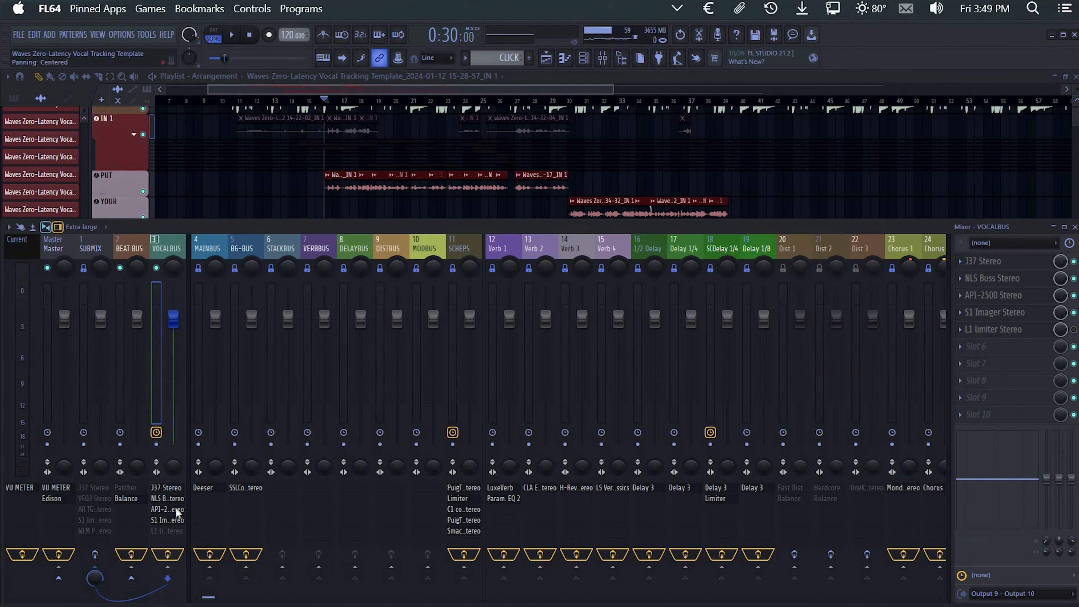
# Fine-tune the threshold and output of VOCALBUS's API-2500 compressor while playing the vocals from bar 16
pyautogui.click(167, 509)
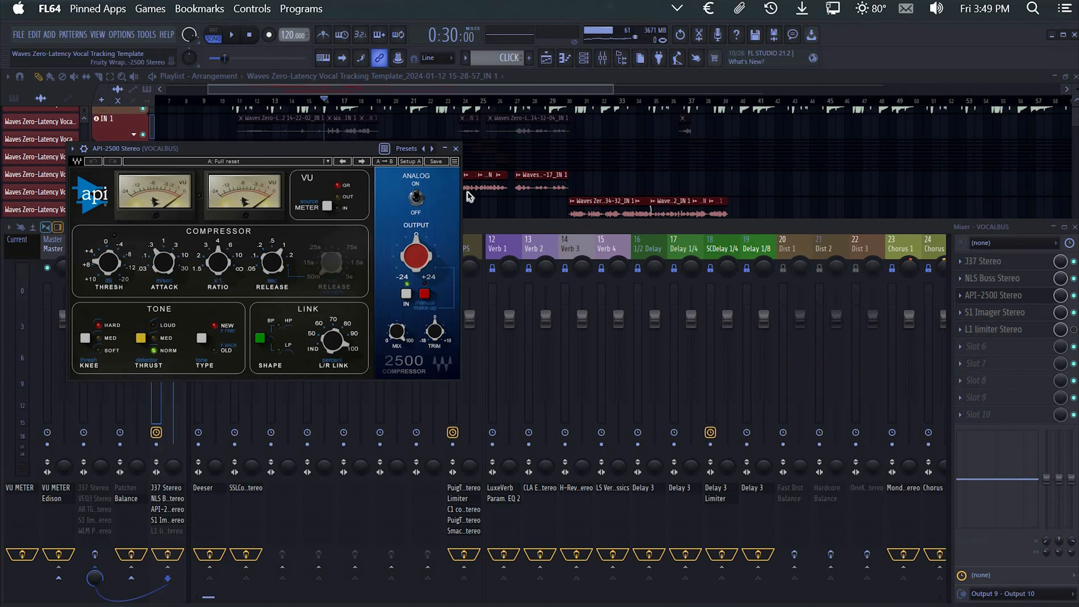
pyautogui.moveTo(273, 150); pyautogui.dragTo(462, 150)
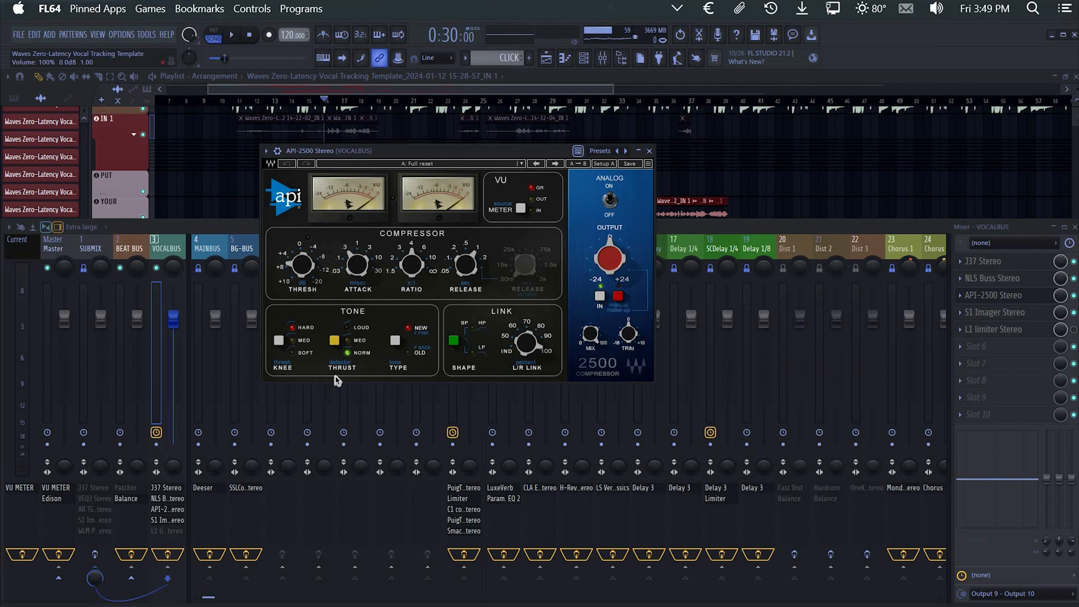
pyautogui.press('space')
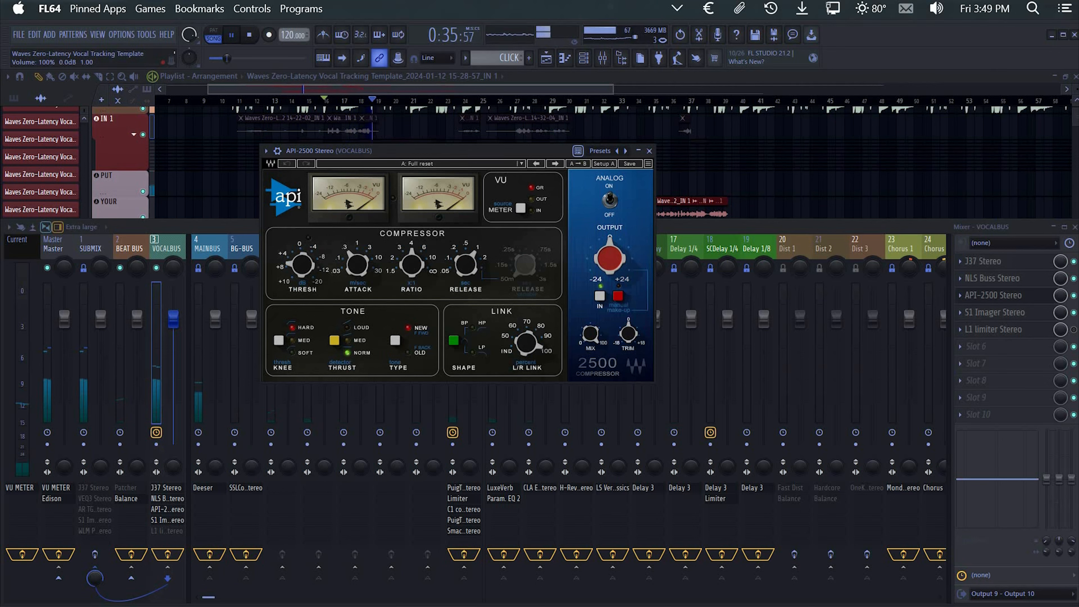
pyautogui.moveTo(302, 264); pyautogui.dragTo(302, 257)
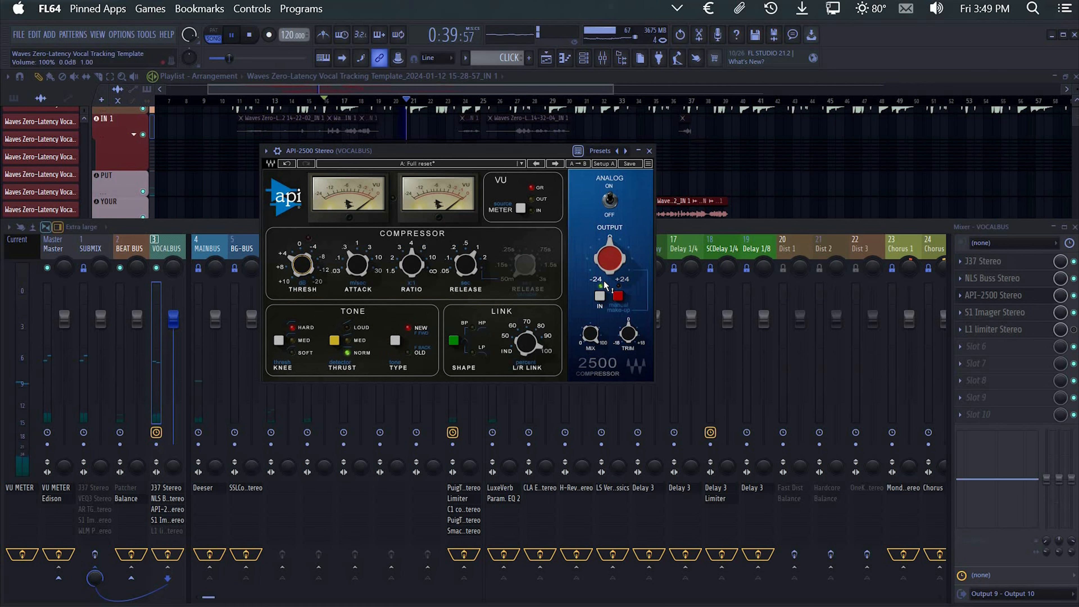
pyautogui.moveTo(610, 258)
pyautogui.mouseDown()
pyautogui.moveTo(610, 289)
pyautogui.moveTo(609, 258)
pyautogui.mouseUp()
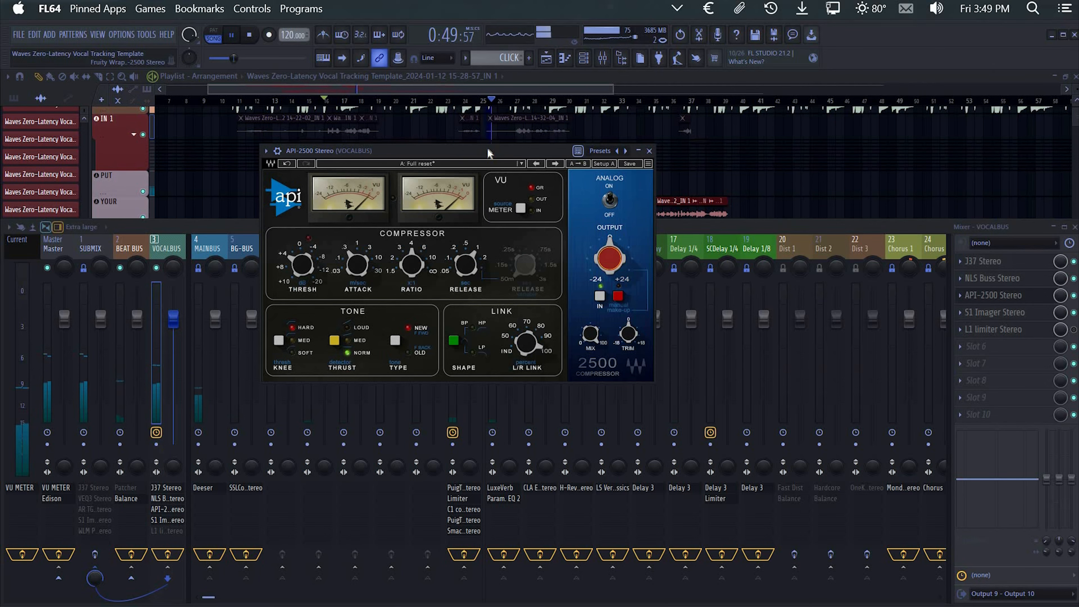
pyautogui.press('space')
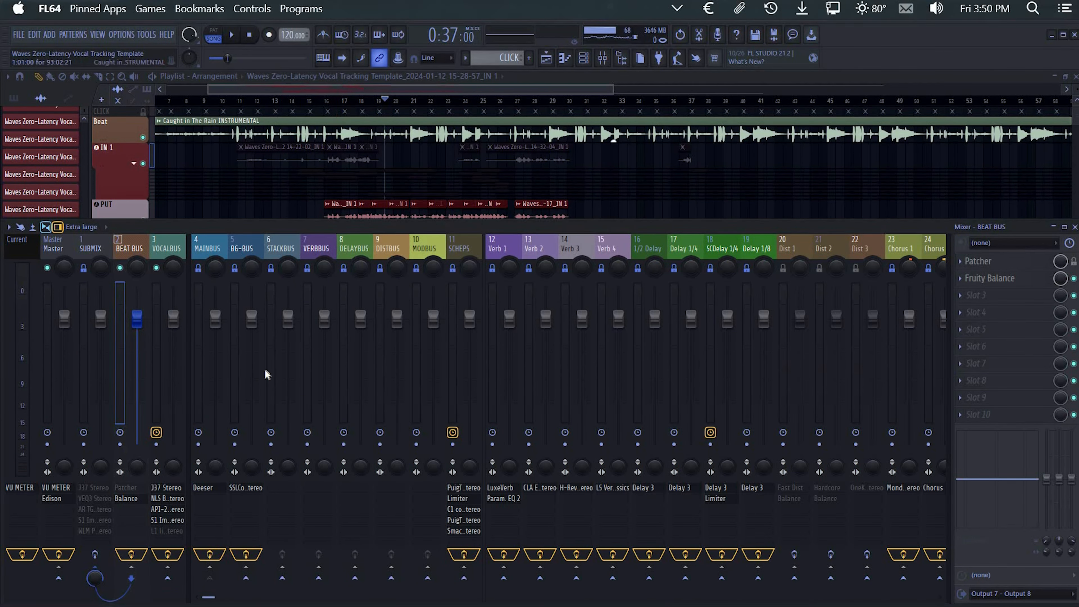
# Review the L1 limiter's threshold and ceiling on VOCALBUS, leave it bypassed and close its window
pyautogui.click(164, 530)
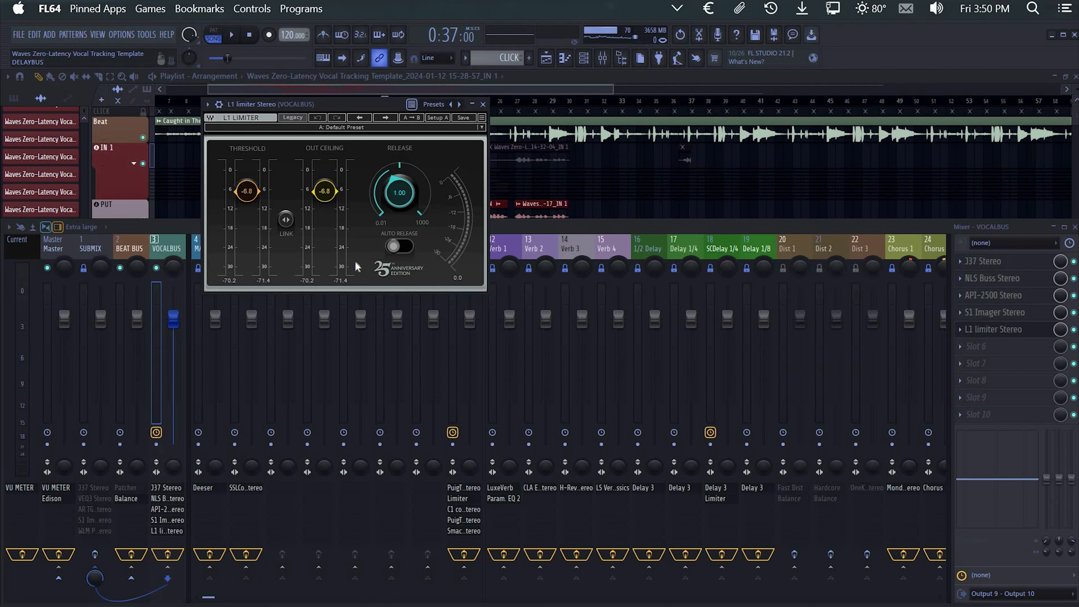
pyautogui.click(166, 531)
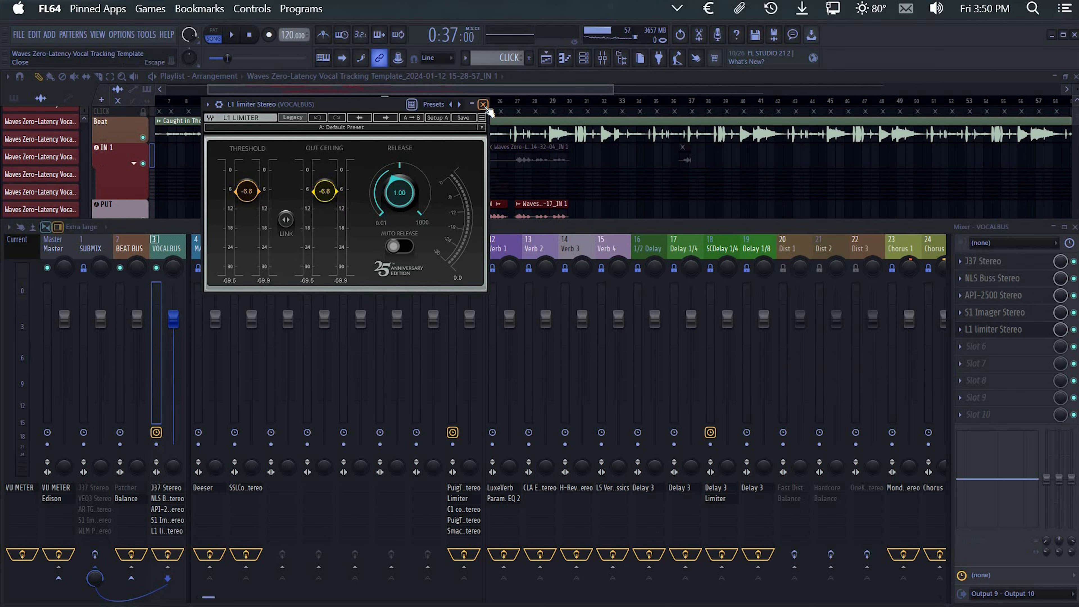
pyautogui.click(482, 104)
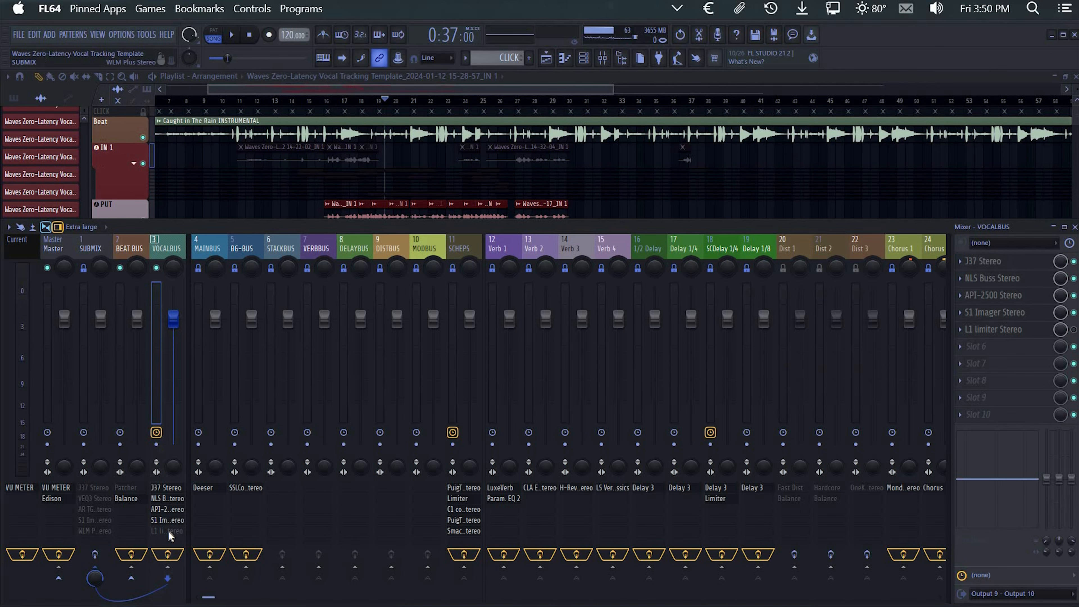
# Enable the SUBMIX effects, switch off those on VOCALBUS and SCHEPS, and place AR TG Mastering and WLM Plus side by side
pyautogui.click(95, 554)
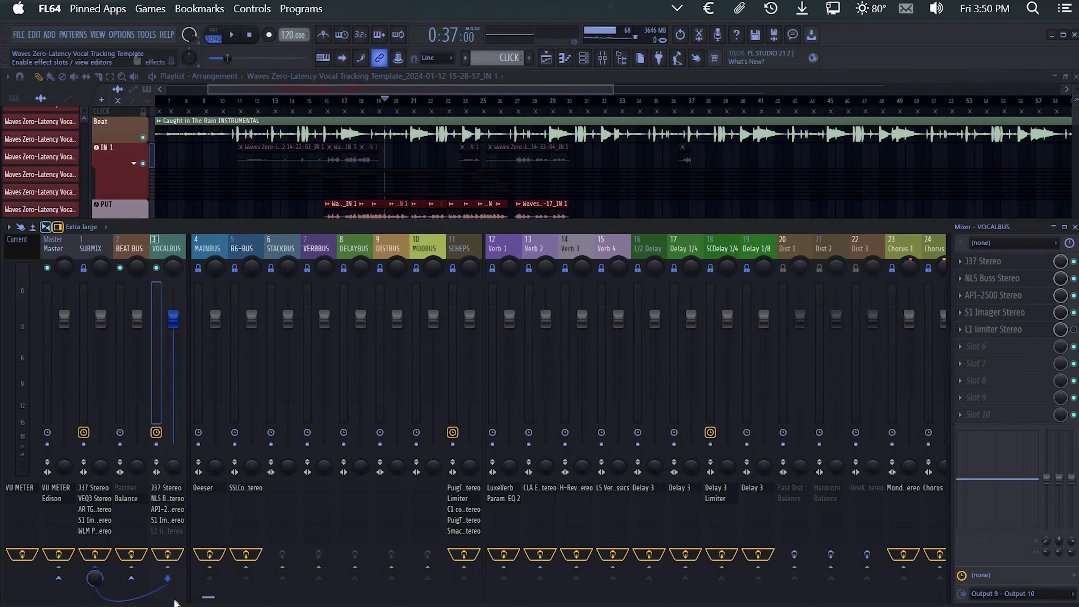
pyautogui.click(109, 249)
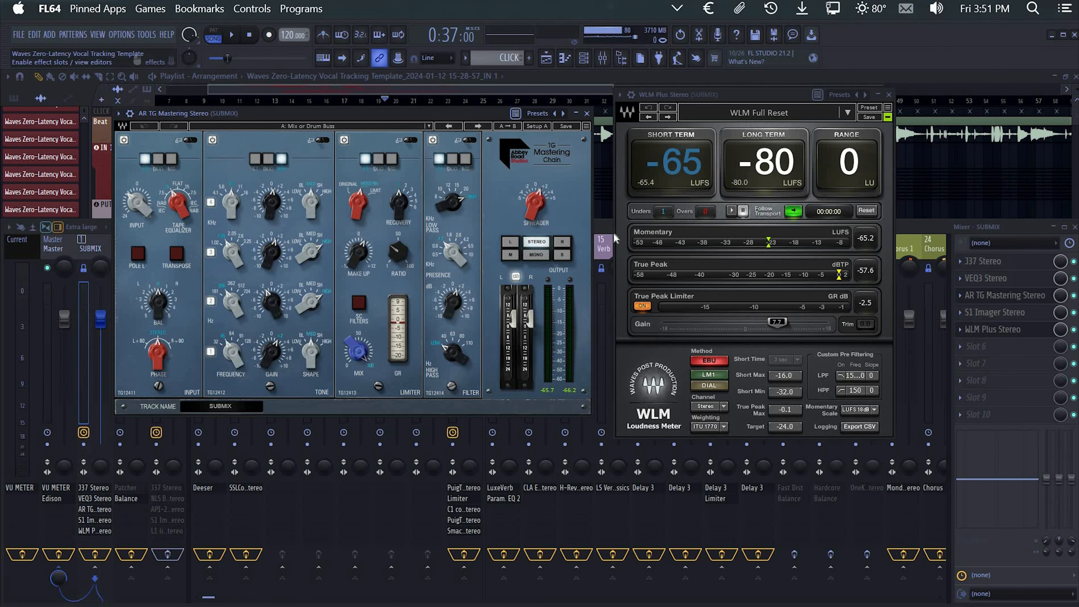
pyautogui.click(453, 268)
pyautogui.click(462, 556)
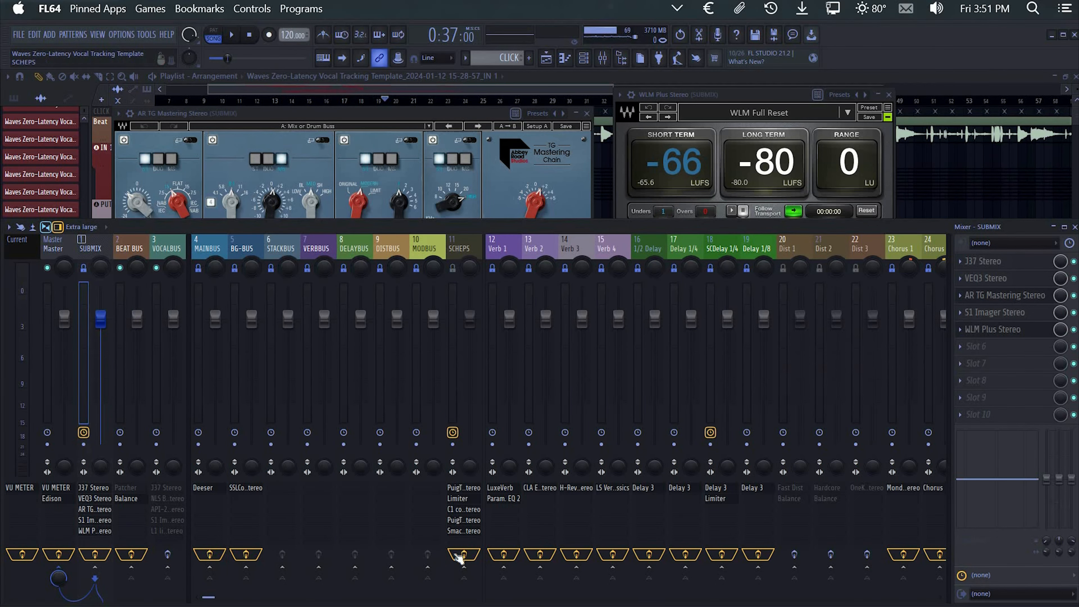
pyautogui.click(442, 113)
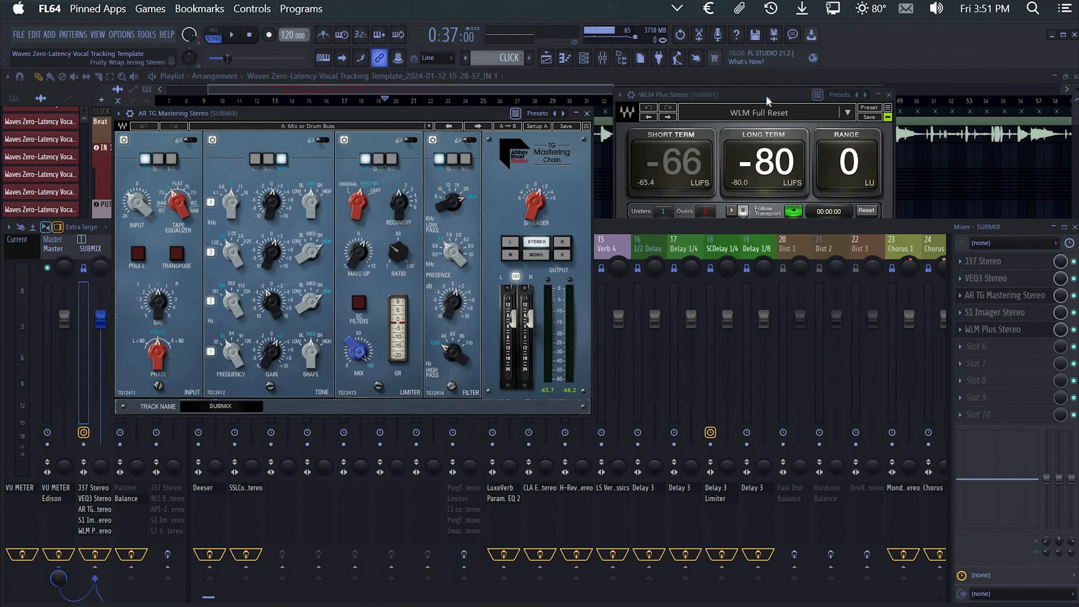
pyautogui.moveTo(765, 98); pyautogui.dragTo(752, 115)
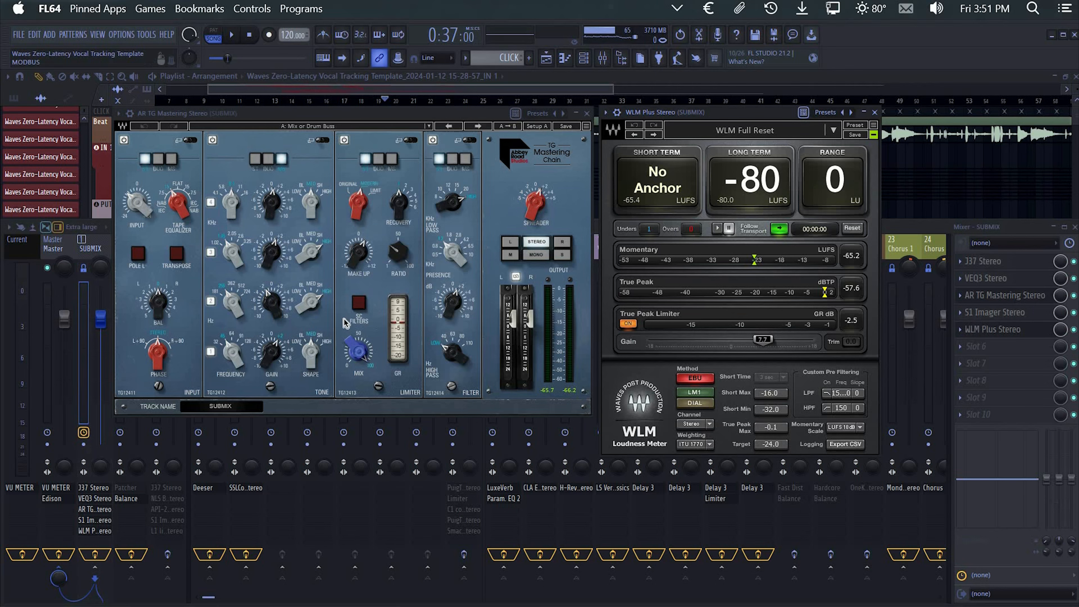
# Play the mix through the SUBMIX chain and set AR TG Mastering's limiter ratio to 12.4
pyautogui.click(456, 115)
pyautogui.press('space')
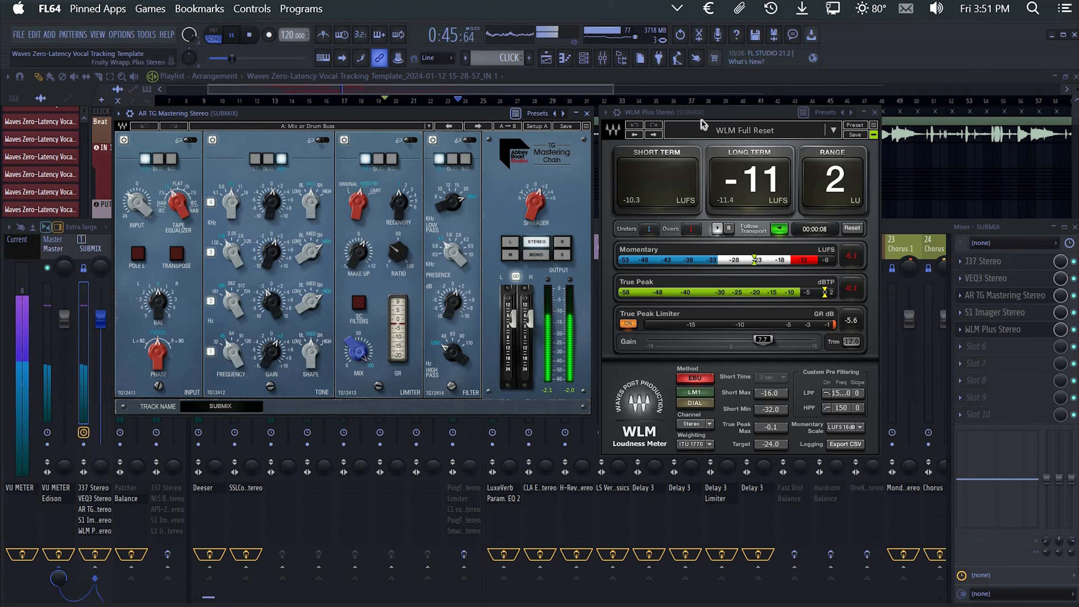
pyautogui.press('space')
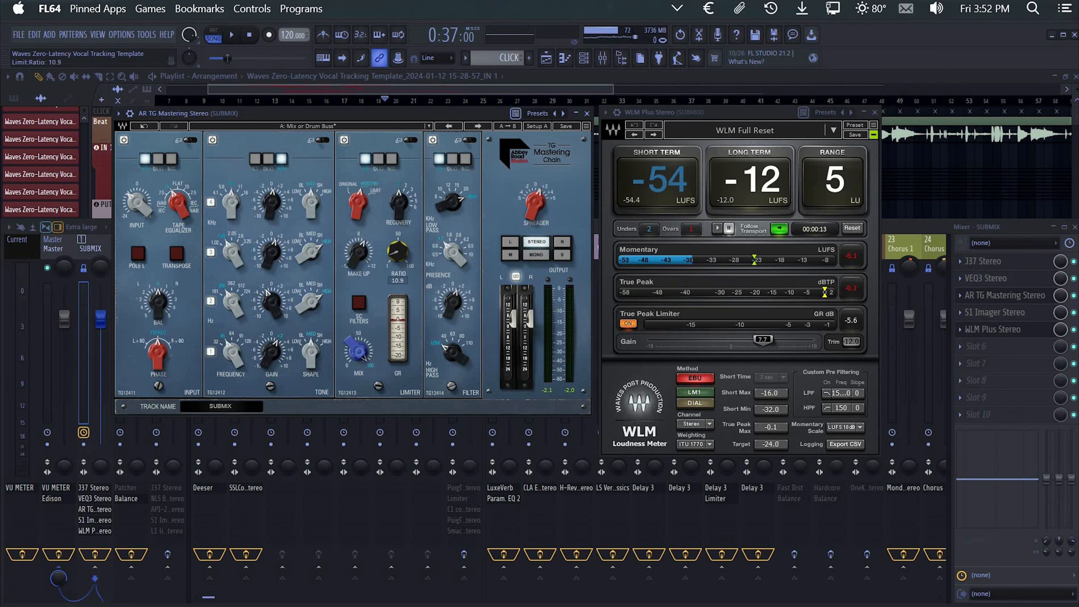
pyautogui.scroll(2, 401, 256)
pyautogui.scroll(-8, 398, 257)
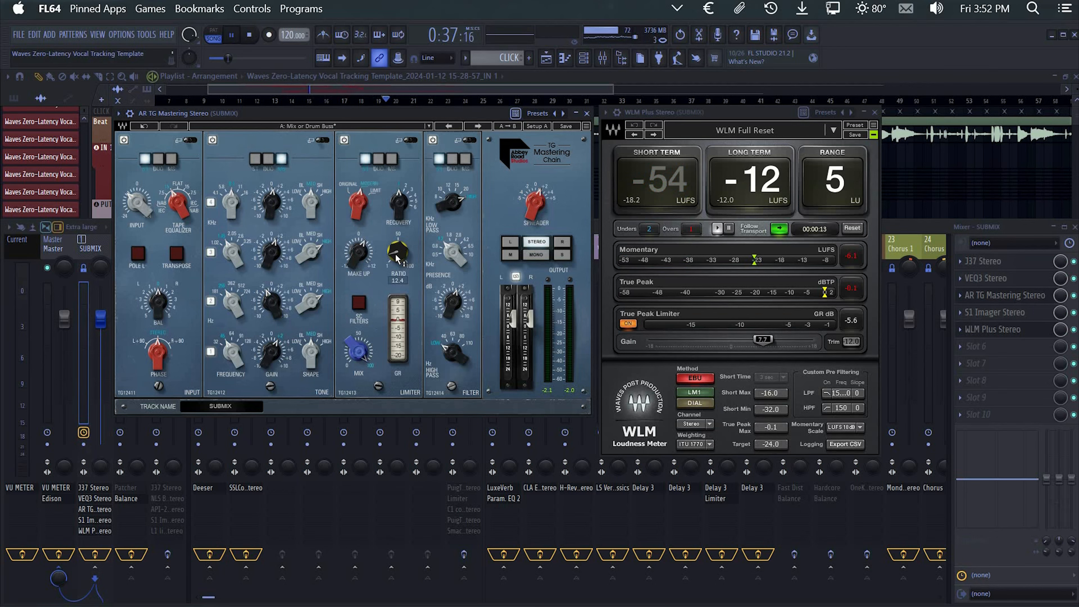
# Set AR TG Mastering's limiter ratio to 8.4 while playing the mix, and close the plugin's window
pyautogui.press('space')
pyautogui.scroll(-10, 396, 258)
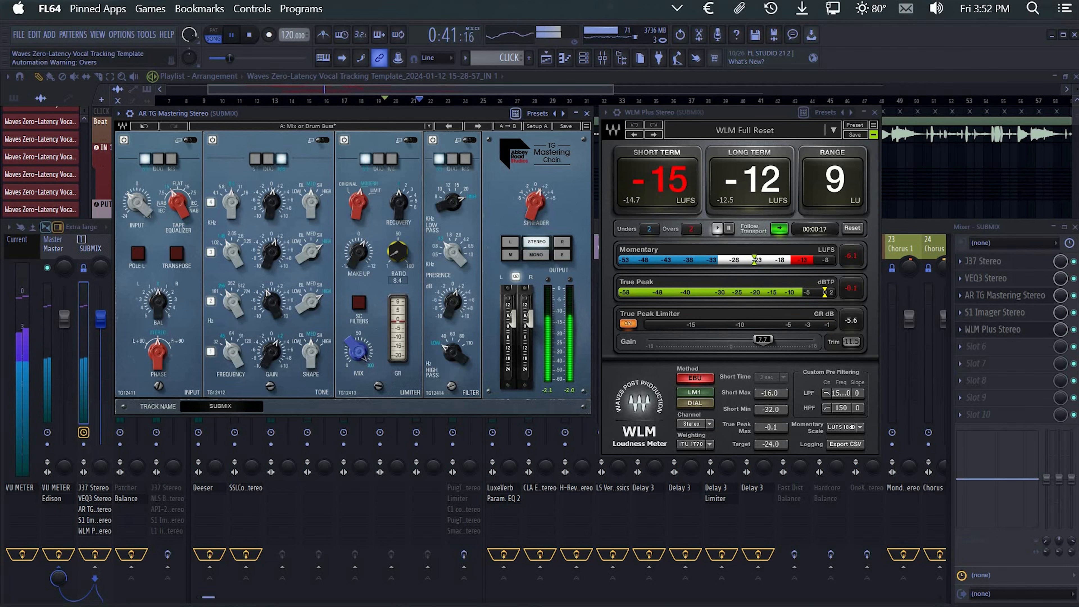
pyautogui.press('space')
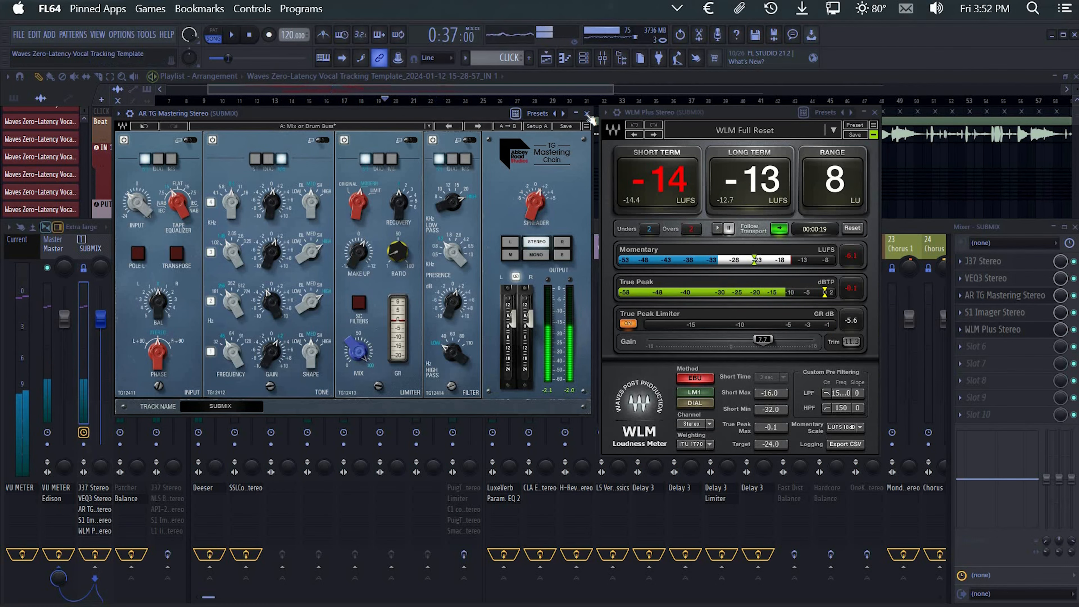
pyautogui.click(587, 113)
# Check the SUBMIX loudness and gain in WLM Plus while playing the mix, and close the meter's window
pyautogui.moveTo(632, 126); pyautogui.dragTo(513, 129)
pyautogui.press('space')
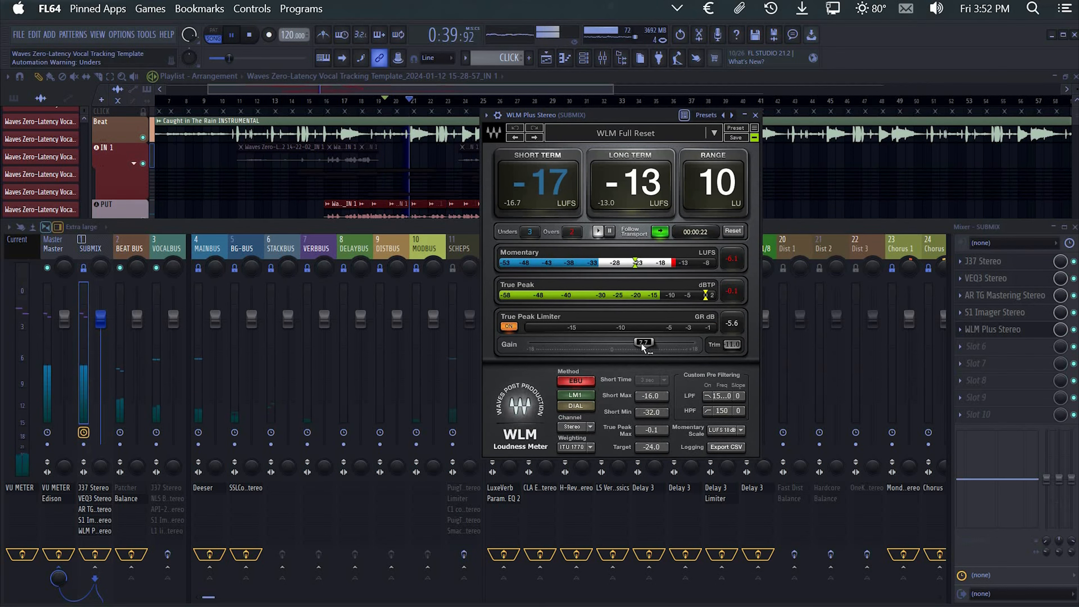
pyautogui.press('space')
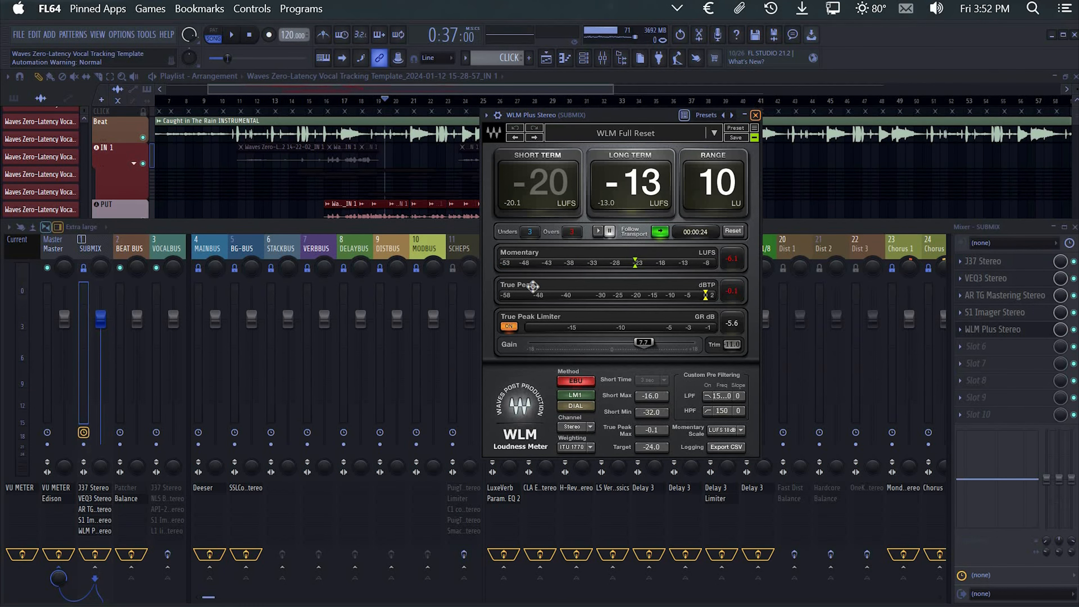
pyautogui.click(755, 115)
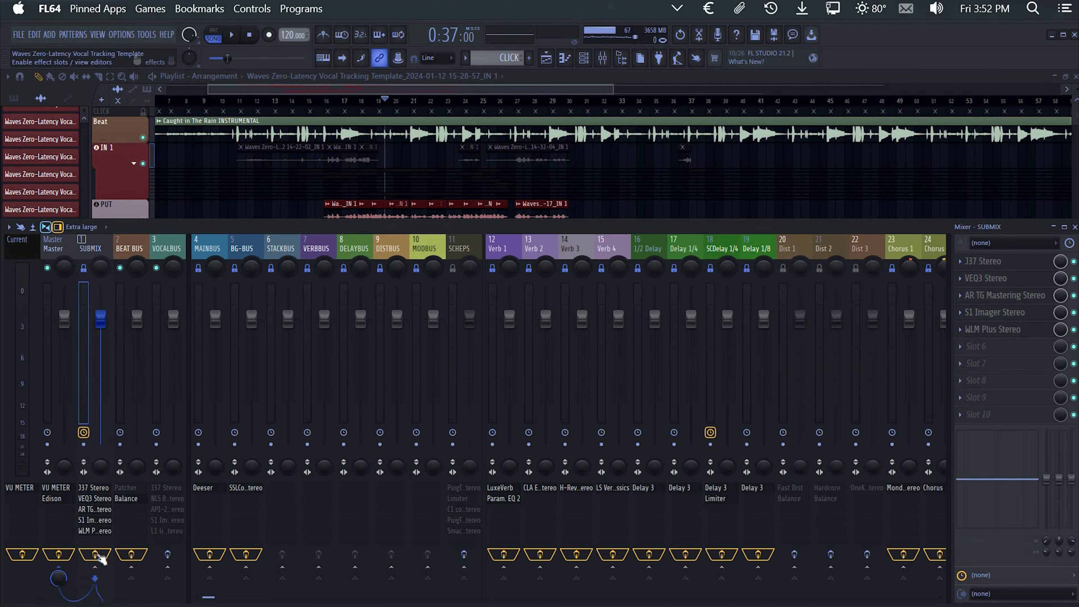
# Compare the mix with the SUBMIX effects switched off and on during playback, ending with them off
pyautogui.click(99, 556)
pyautogui.press('space')
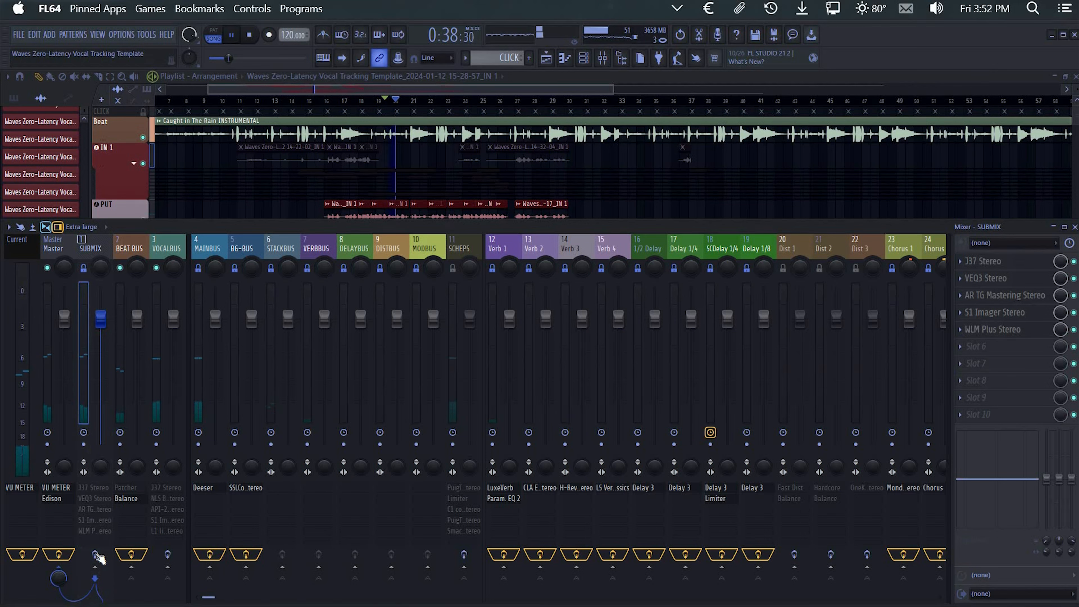
pyautogui.click(96, 555)
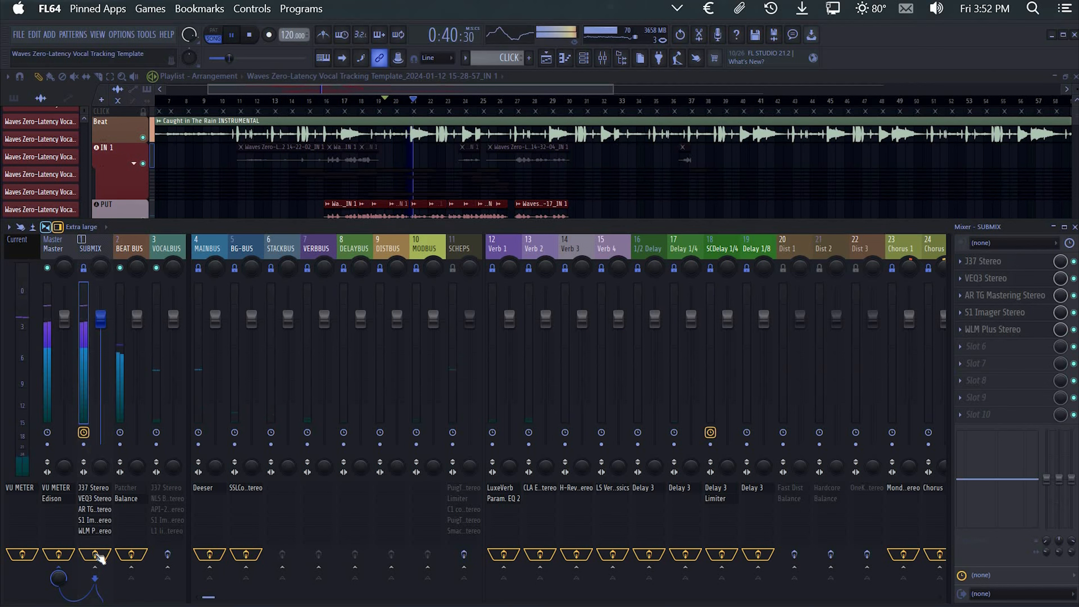
pyautogui.click(96, 555)
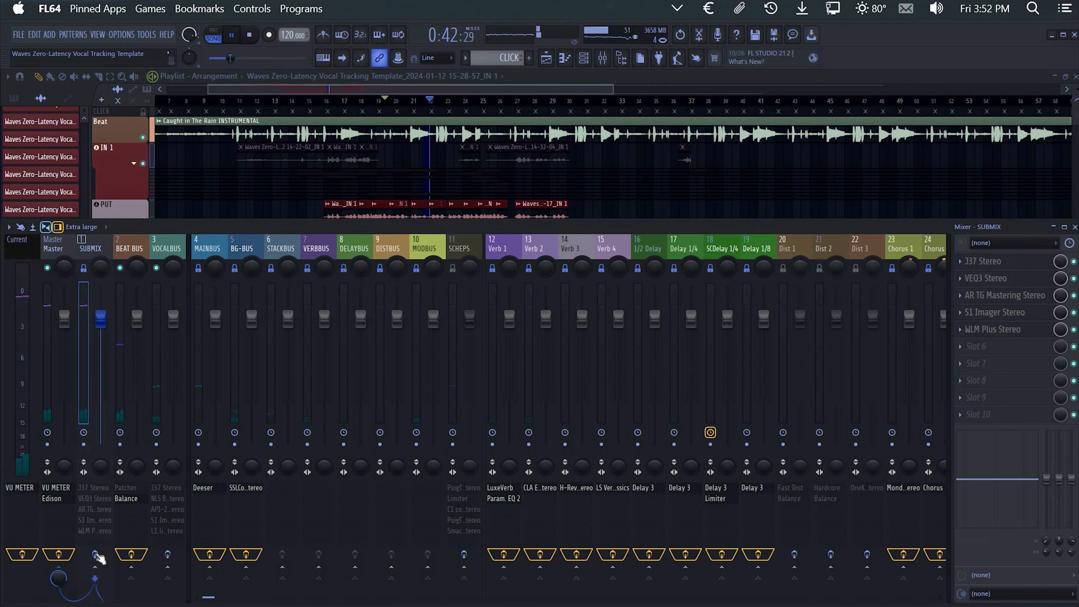
pyautogui.click(96, 555)
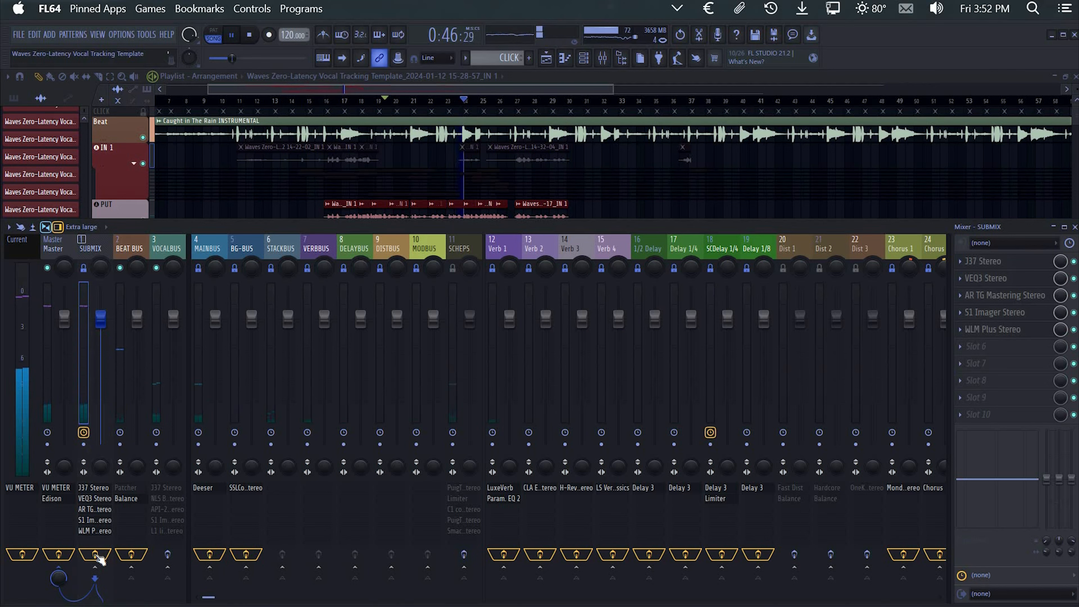
pyautogui.click(96, 555)
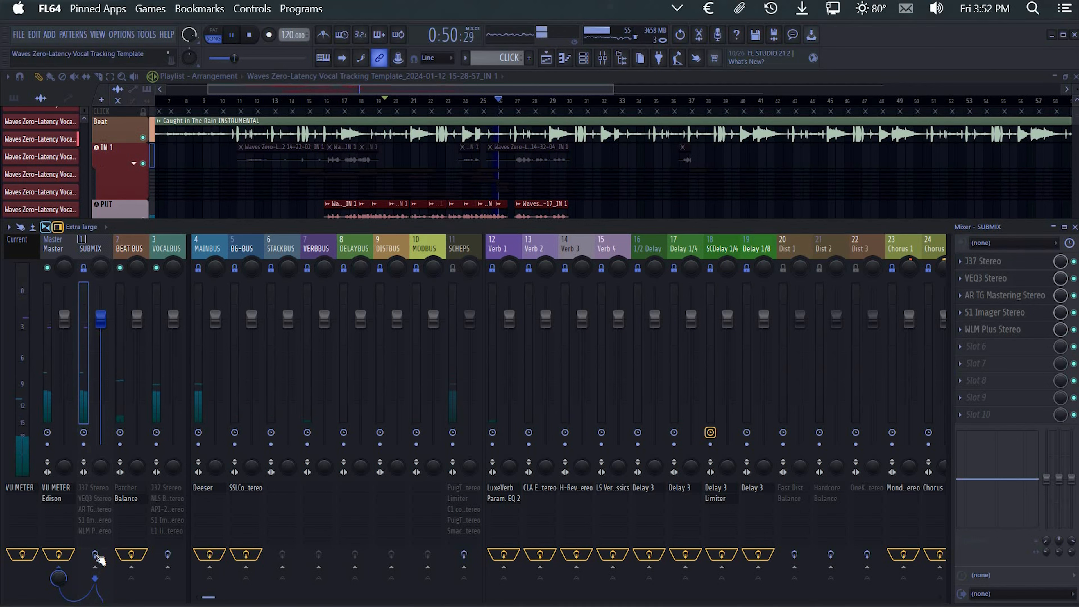
pyautogui.click(96, 555)
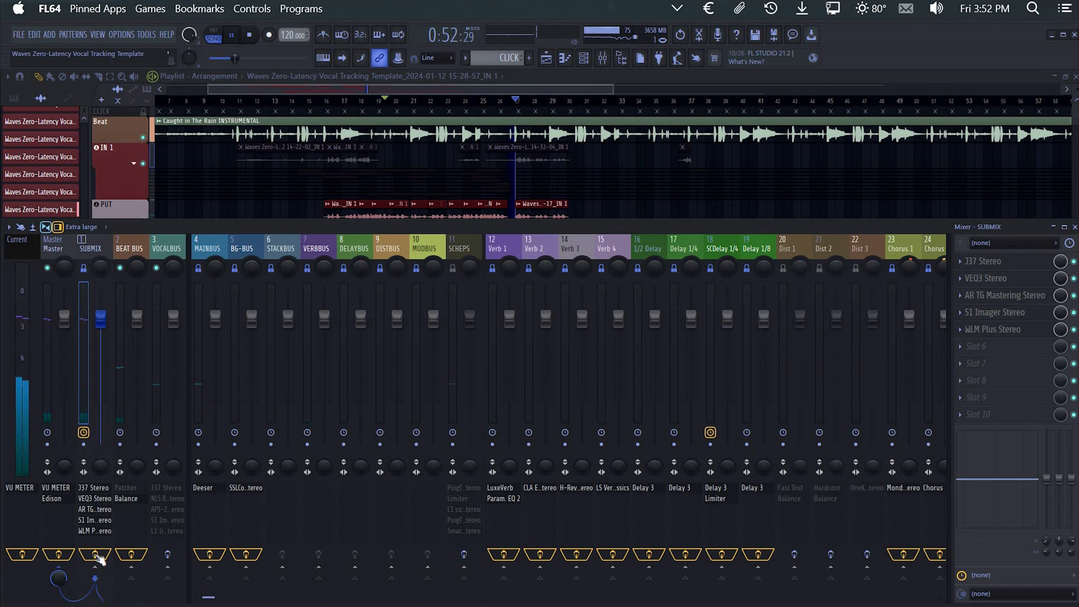
pyautogui.click(97, 556)
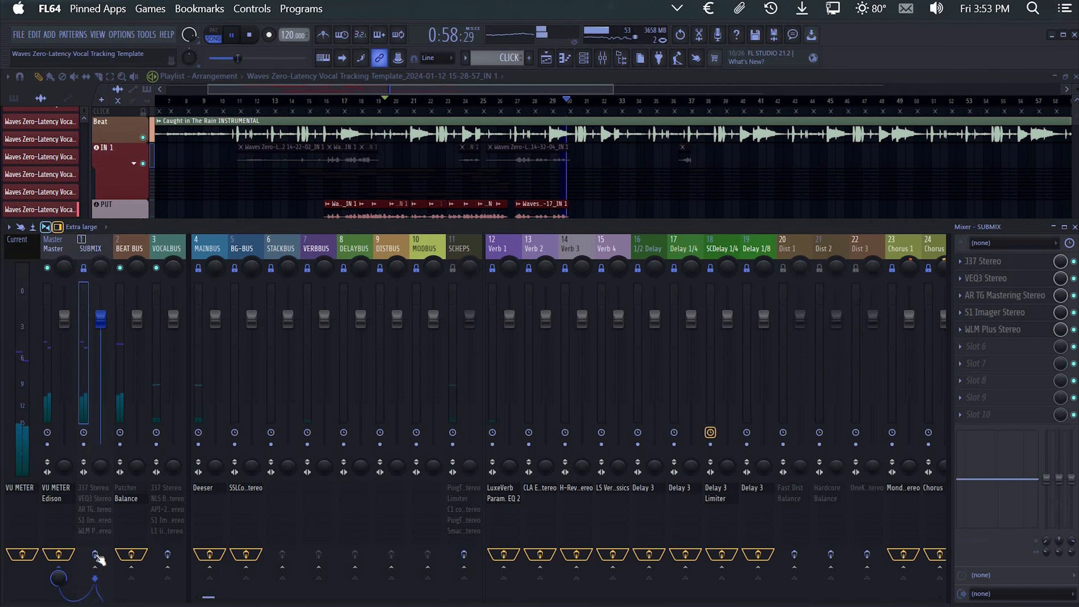
pyautogui.click(97, 556)
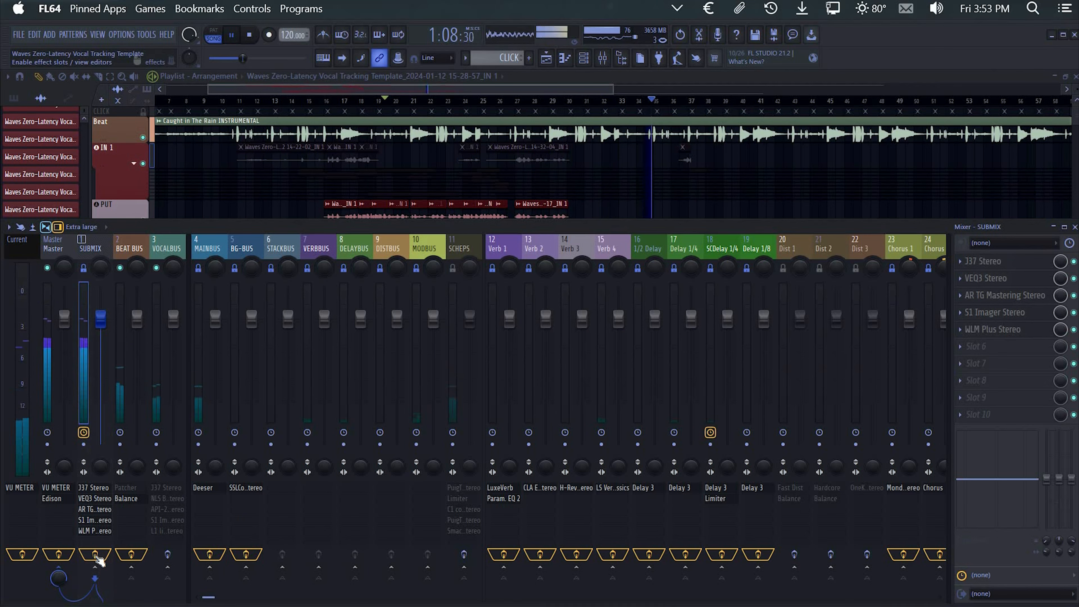
pyautogui.click(95, 555)
pyautogui.press('space')
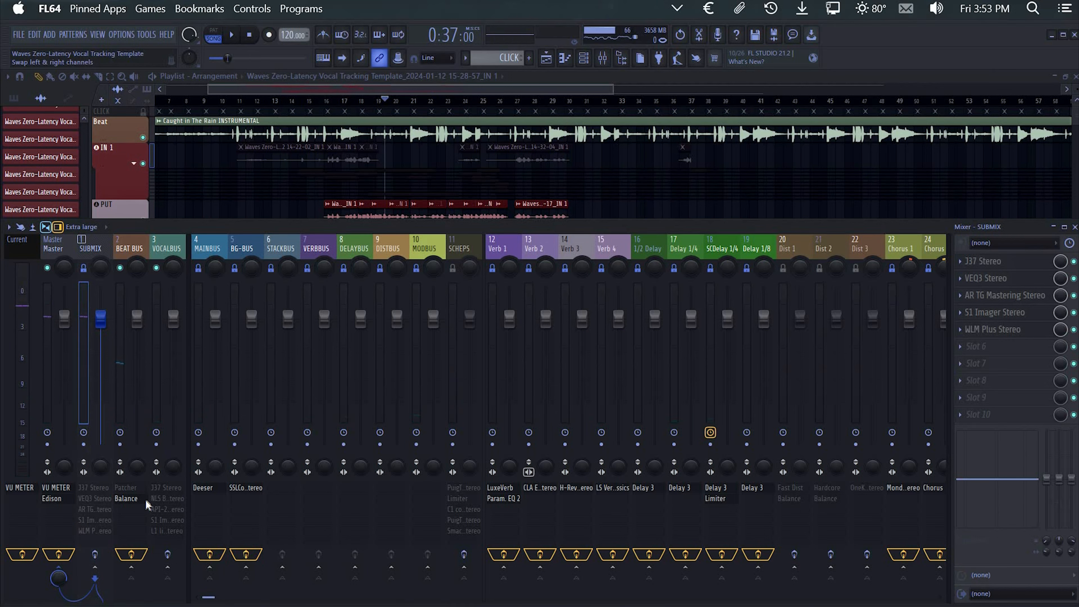
# Switch on the effects of SUBMIX, VOCALBUS and SCHEPS
pyautogui.click(94, 555)
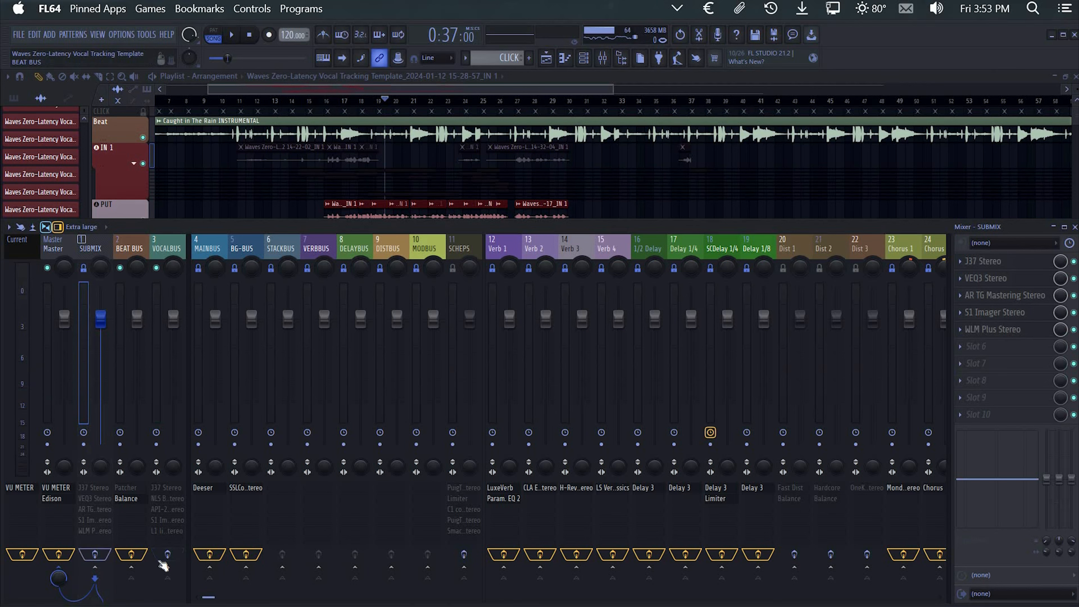
pyautogui.click(167, 555)
pyautogui.click(464, 555)
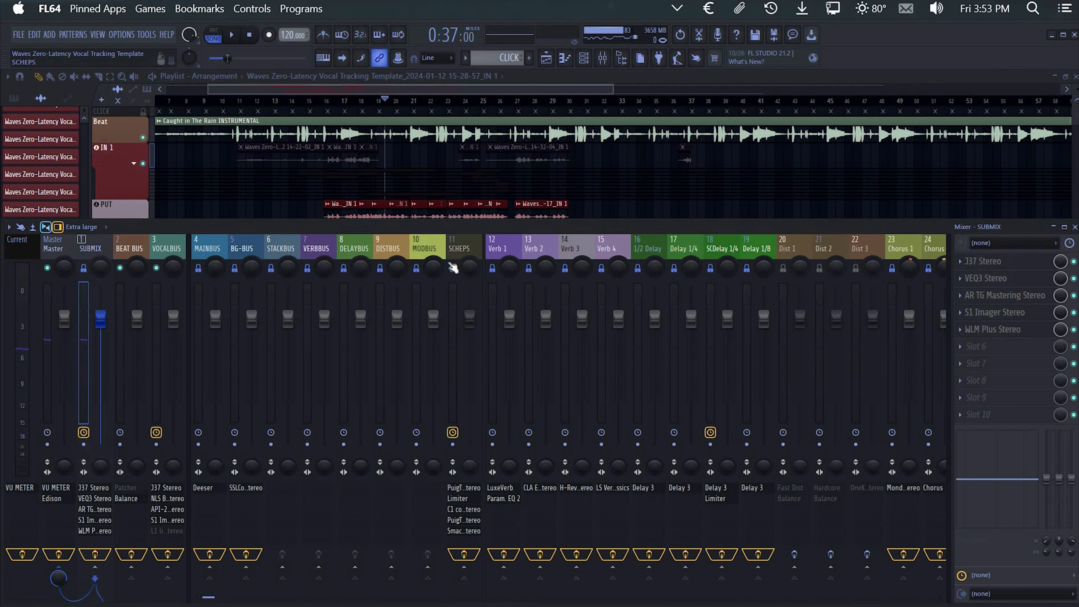
# Adjust the Sidechain and Release amounts in BEAT BUS's Patcher multiband sidechain, and switch off the BEAT BUS effects
pyautogui.click(136, 487)
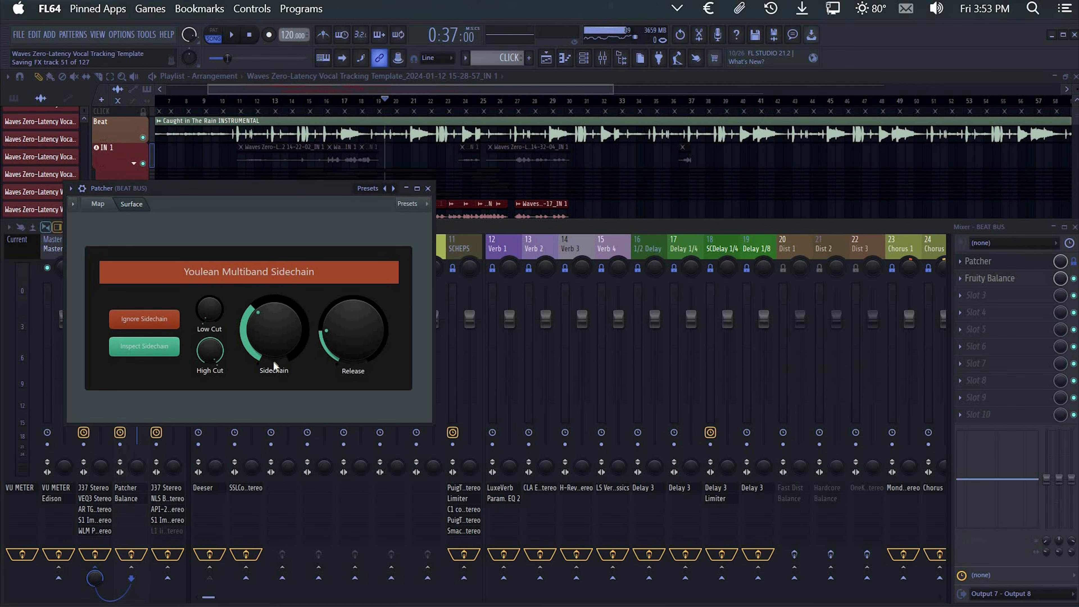
pyautogui.moveTo(274, 359); pyautogui.dragTo(275, 320)
pyautogui.moveTo(360, 345); pyautogui.dragTo(360, 332)
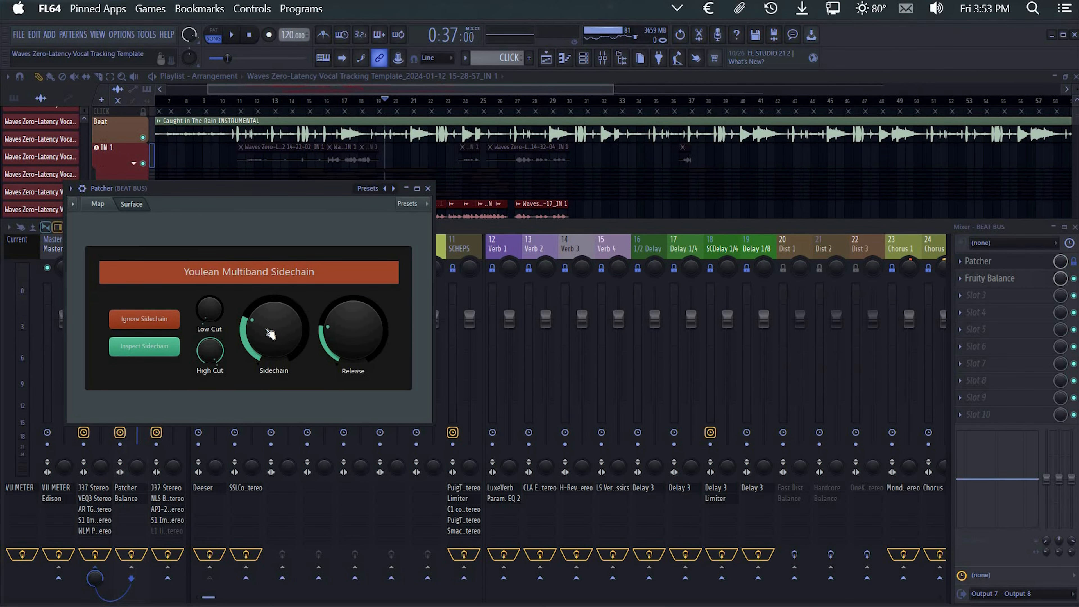
pyautogui.moveTo(271, 332); pyautogui.dragTo(271, 321)
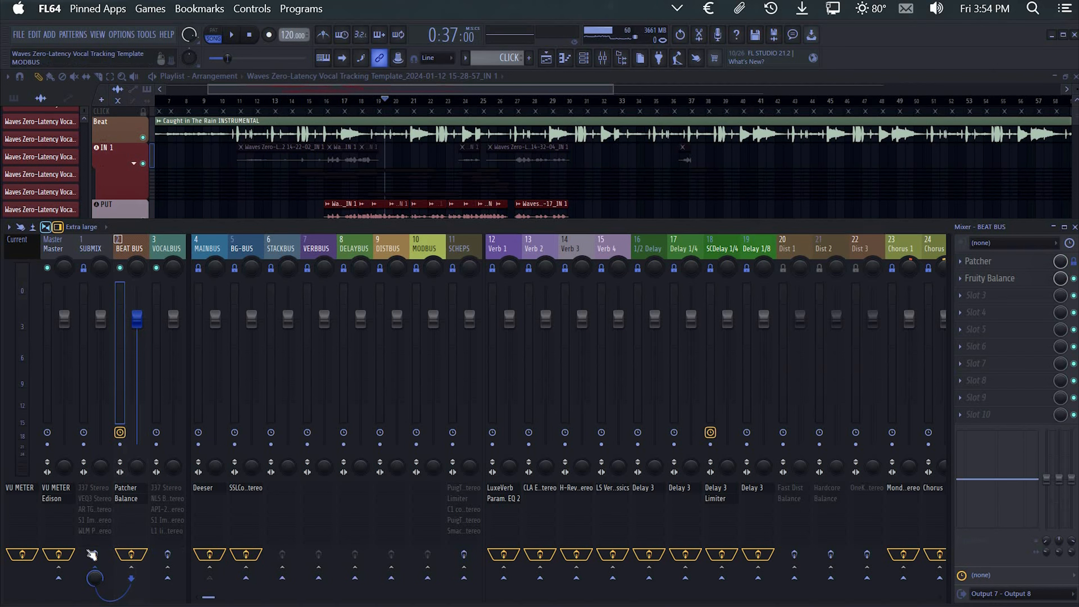
pyautogui.click(133, 556)
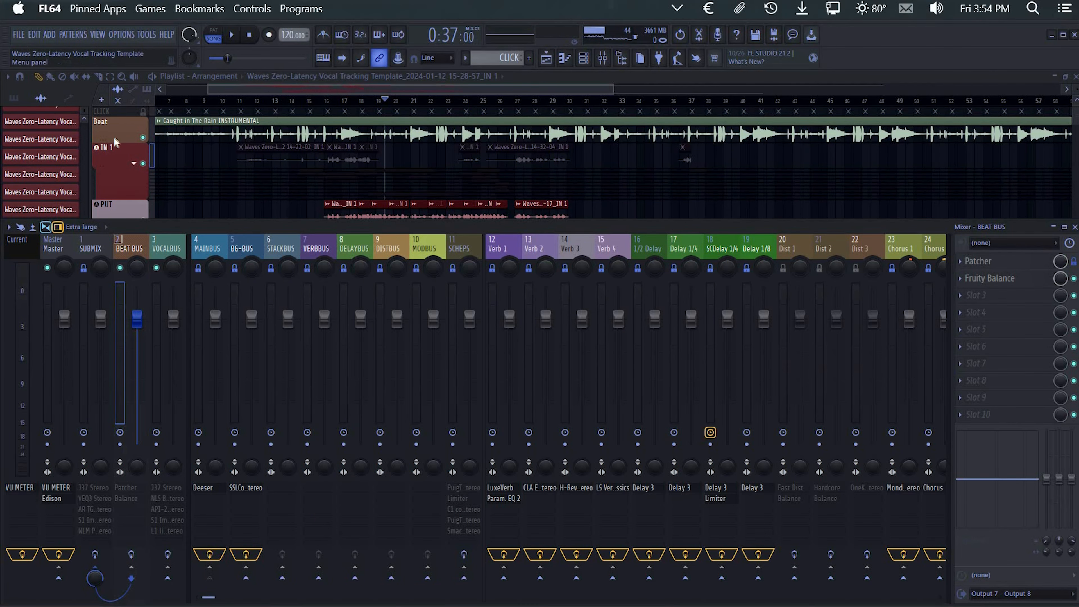
pyautogui.scroll(-5, 542, 528)
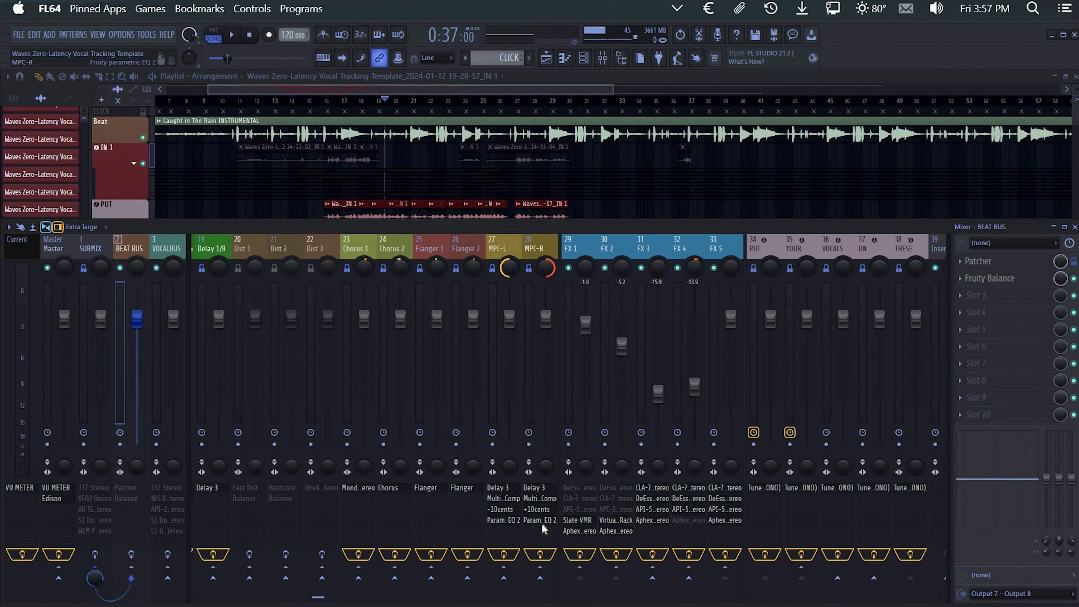
pyautogui.scroll(8, 541, 526)
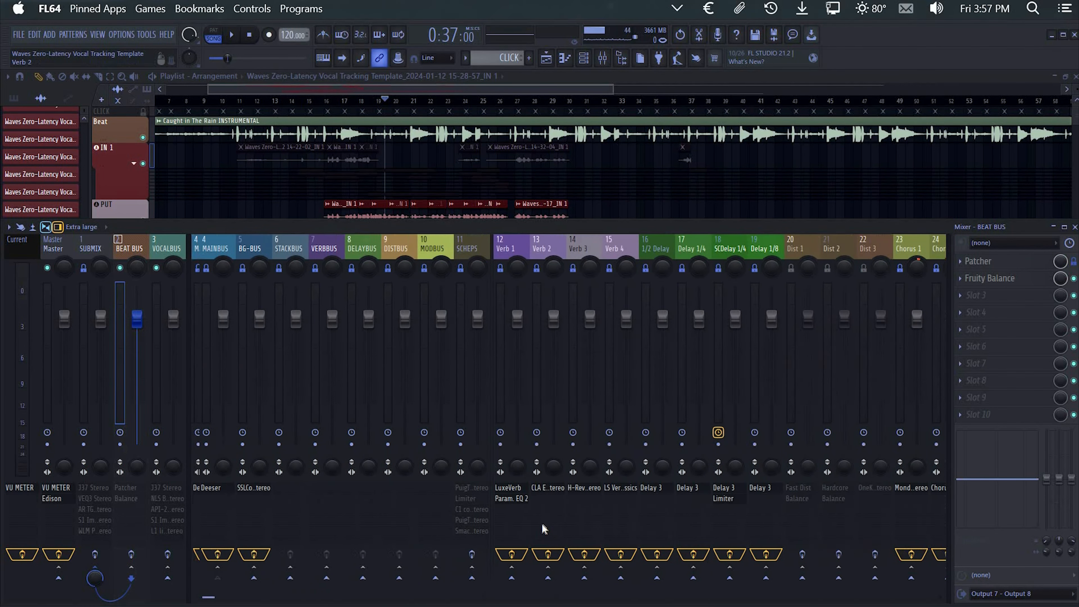
pyautogui.scroll(-8, 541, 520)
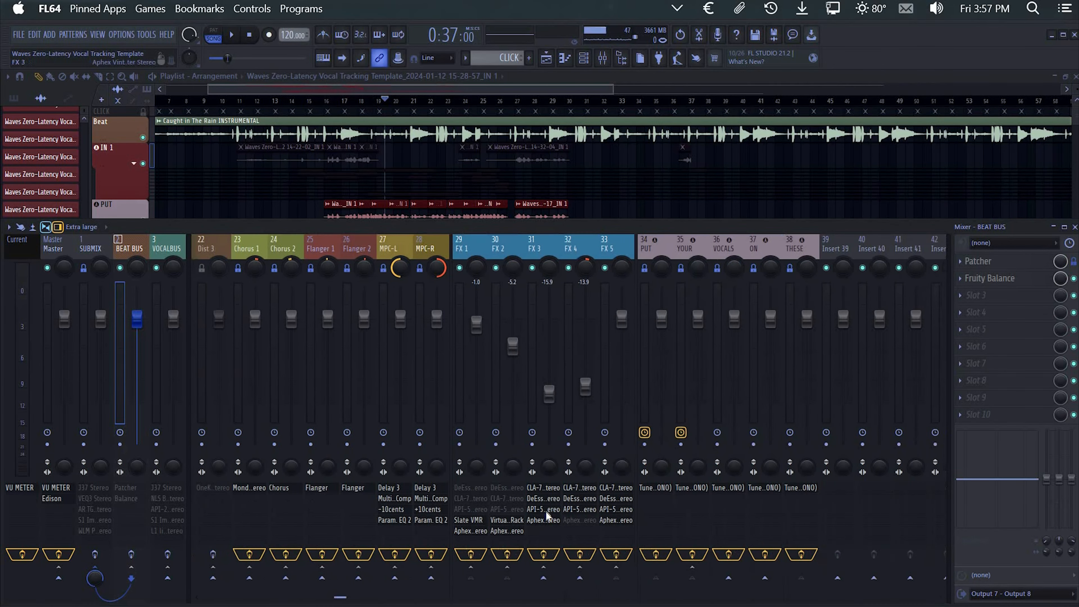